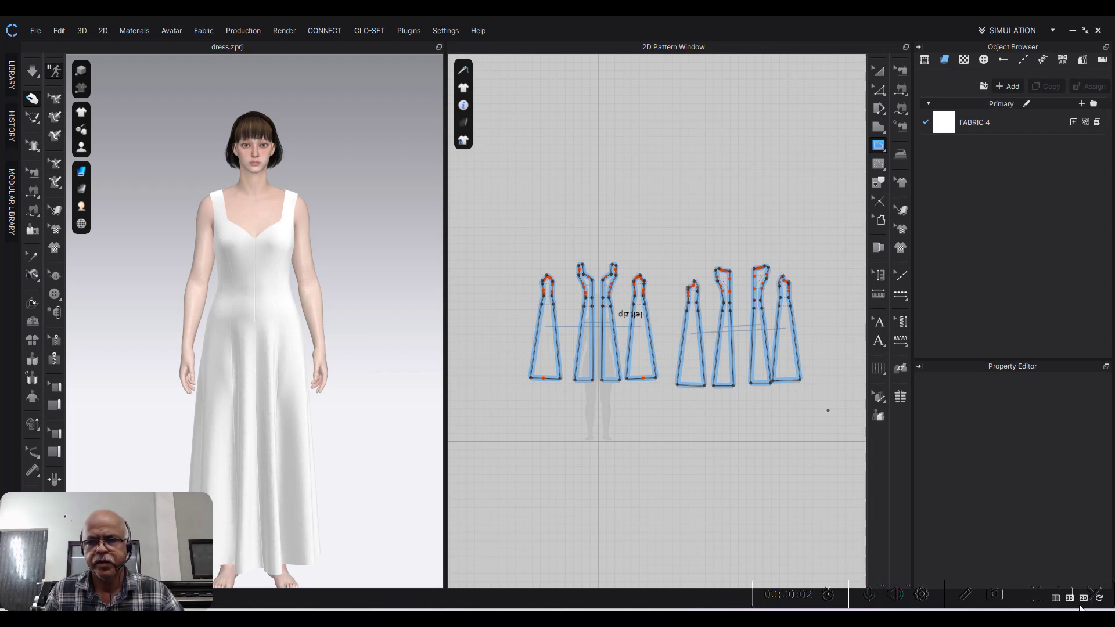
# Step: Orbit and zoom around the dressed avatar to inspect the dress
pyautogui.scroll(3, 326, 250)
pyautogui.scroll(-3, 369, 256)
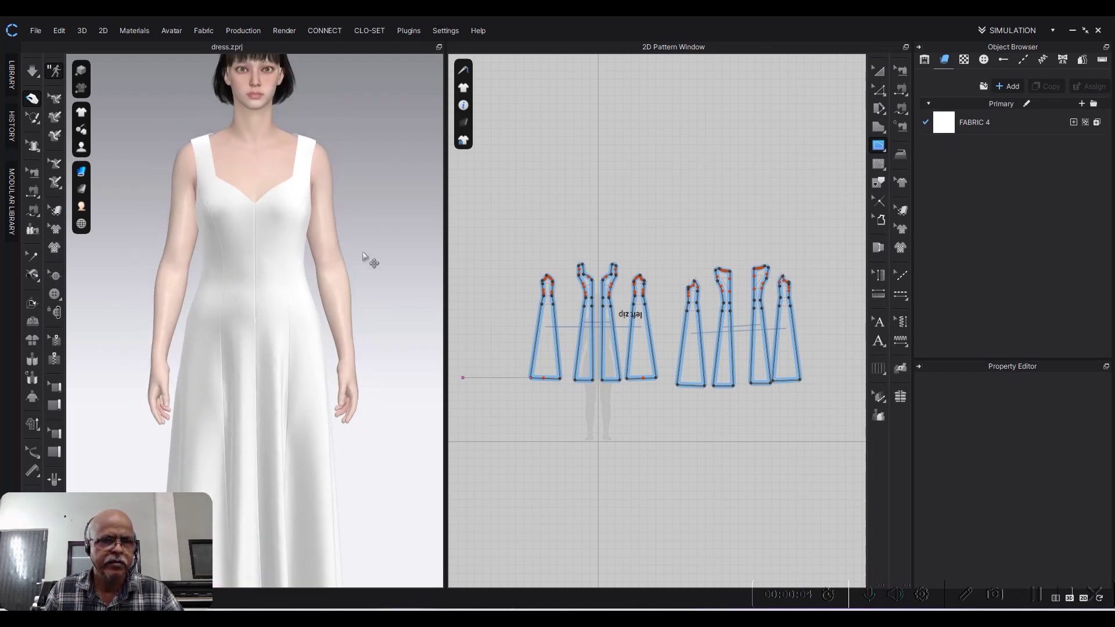
pyautogui.moveTo(376, 249)
pyautogui.mouseDown(button='right')
pyautogui.moveTo(250, 240)
pyautogui.moveTo(331, 269)
pyautogui.moveTo(369, 251)
pyautogui.mouseUp(button='right')
pyautogui.scroll(2, 299, 249)
pyautogui.scroll(2, 294, 238)
pyautogui.moveTo(294, 238); pyautogui.dragTo(299, 265, button='middle')
pyautogui.moveTo(299, 265)
pyautogui.mouseDown(button='right')
pyautogui.moveTo(281, 319)
pyautogui.moveTo(201, 232)
pyautogui.moveTo(149, 229)
pyautogui.moveTo(314, 263)
pyautogui.moveTo(279, 314)
pyautogui.moveTo(304, 251)
pyautogui.moveTo(180, 229)
pyautogui.moveTo(299, 219)
pyautogui.moveTo(344, 288)
pyautogui.moveTo(137, 278)
pyautogui.moveTo(277, 265)
pyautogui.mouseUp(button='right')
pyautogui.scroll(-2, 326, 252)
pyautogui.scroll(-2, 315, 264)
pyautogui.scroll(-2, 276, 264)
pyautogui.scroll(-2, 281, 242)
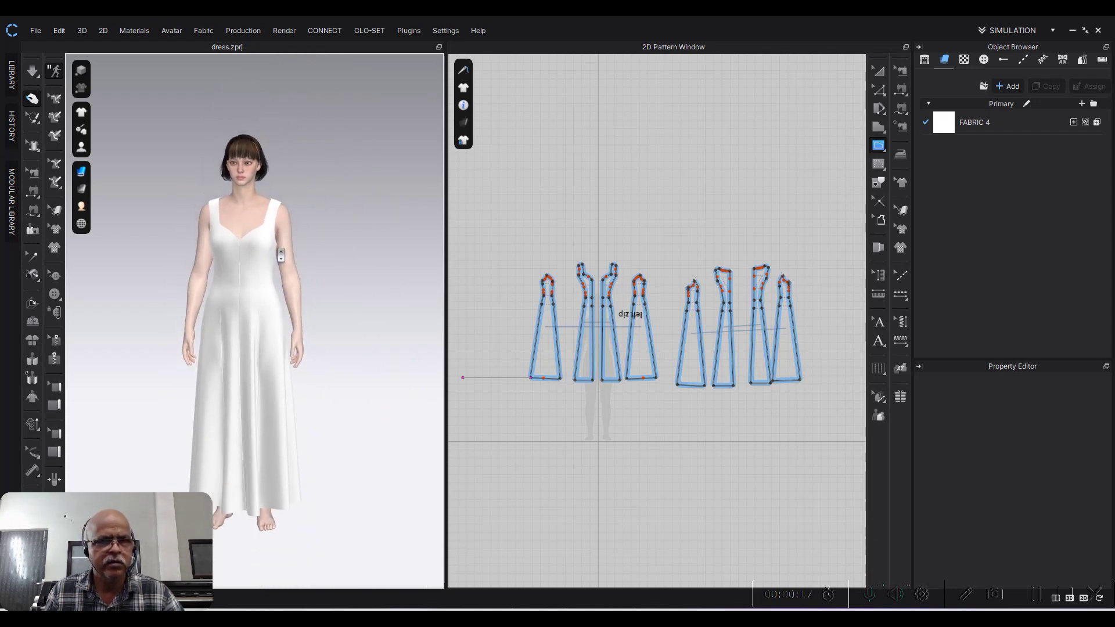
pyautogui.scroll(-1, 290, 219)
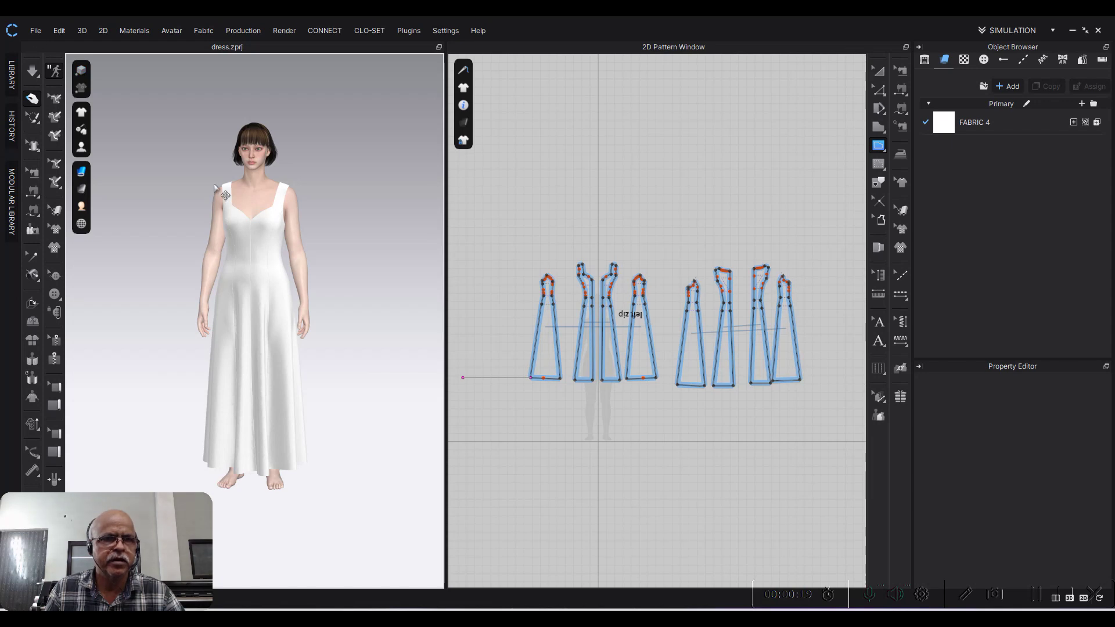
# Step: Save the project as a new project file named 'how to make dress'
pyautogui.click(32, 30)
pyautogui.moveTo(52, 114)
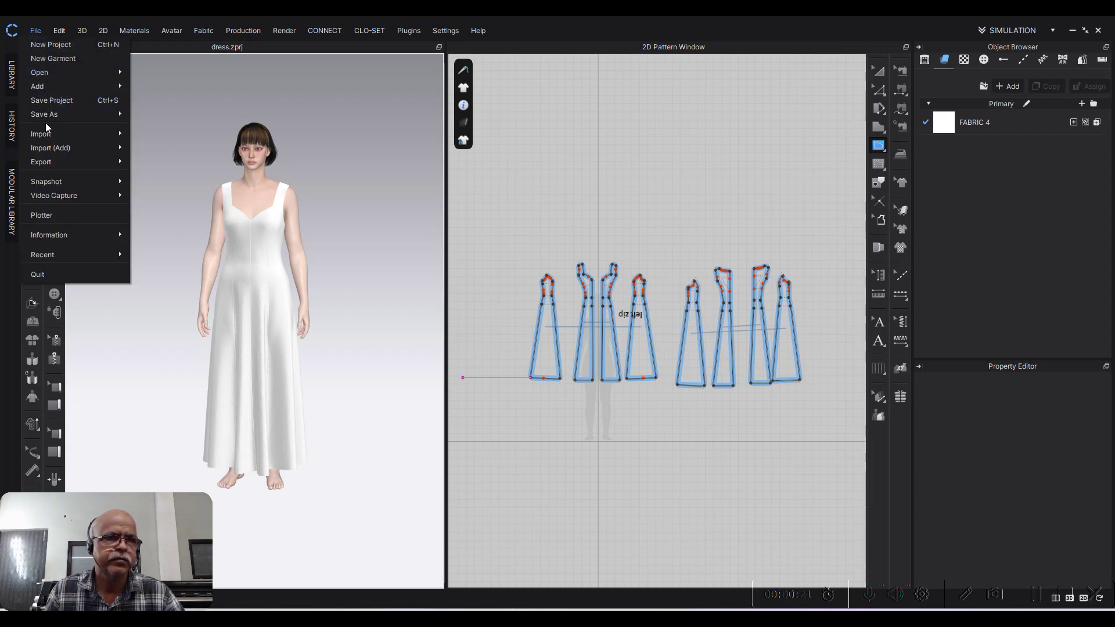
pyautogui.click(183, 114)
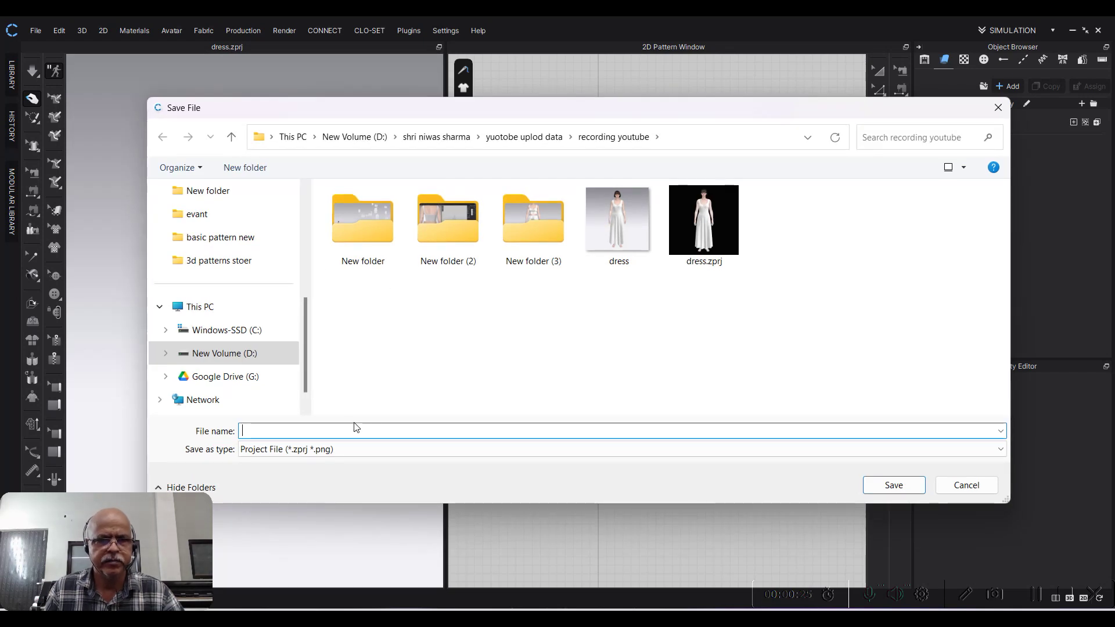
pyautogui.write('h')
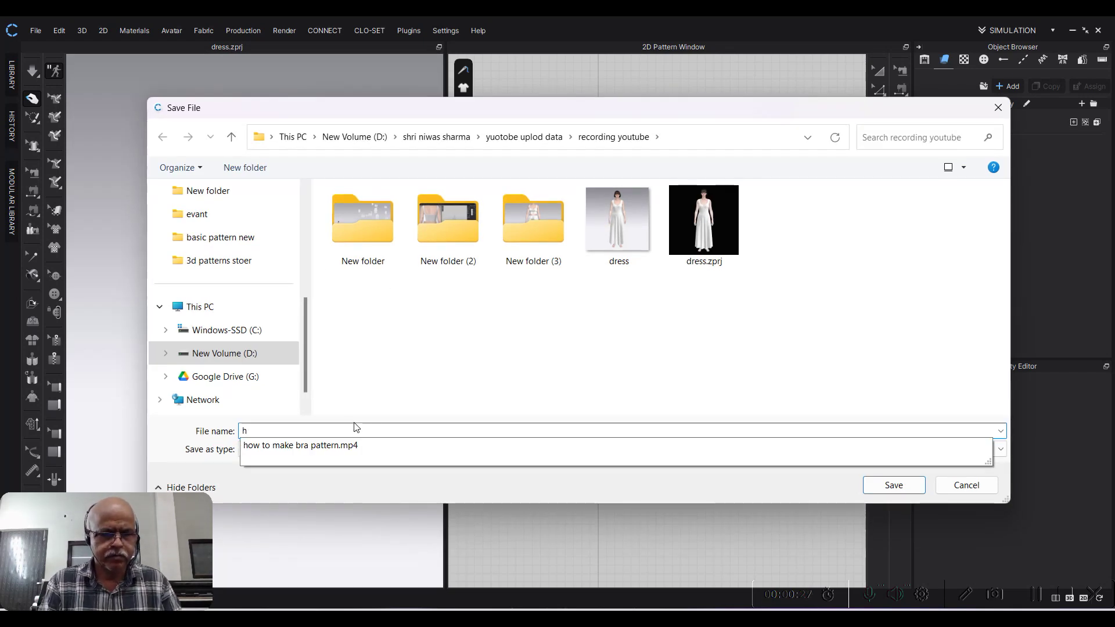
pyautogui.write('ow to')
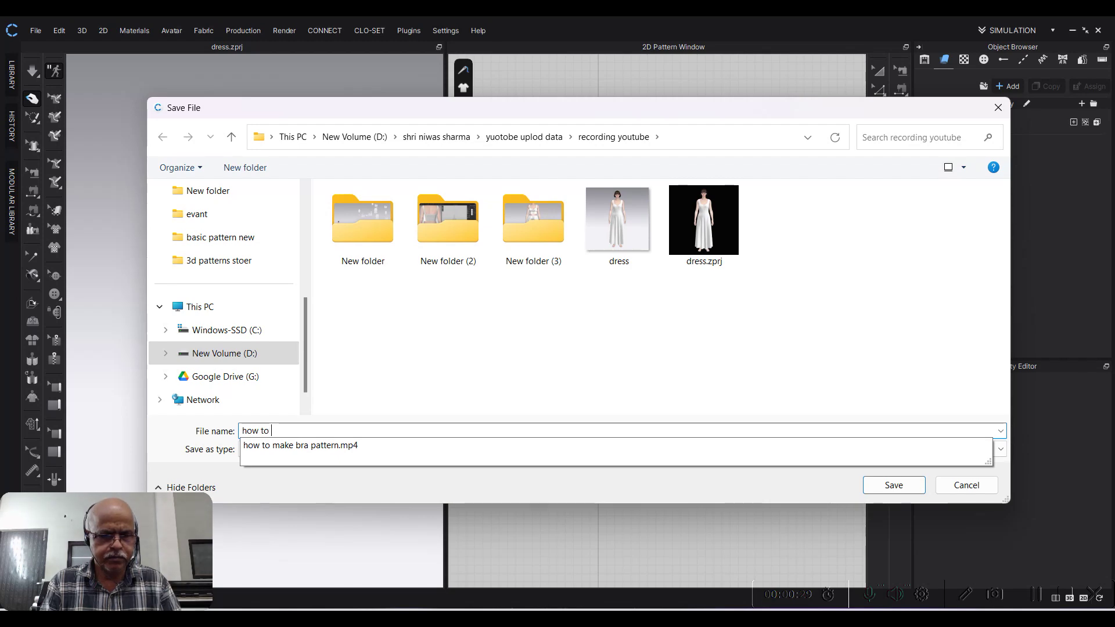
pyautogui.write(' make dr')
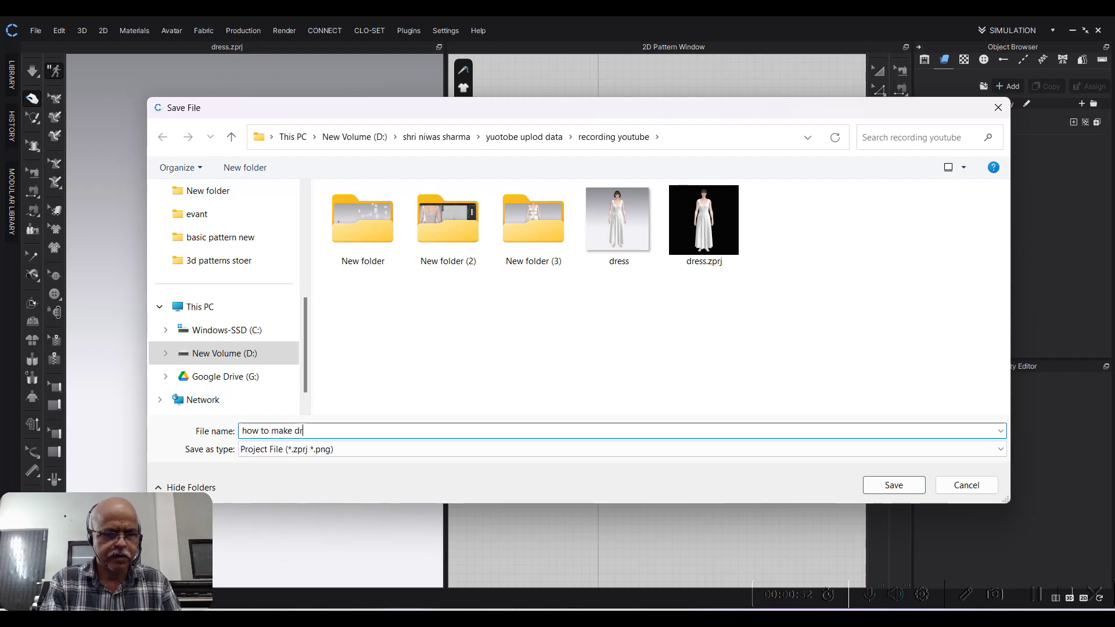
pyautogui.write('ess')
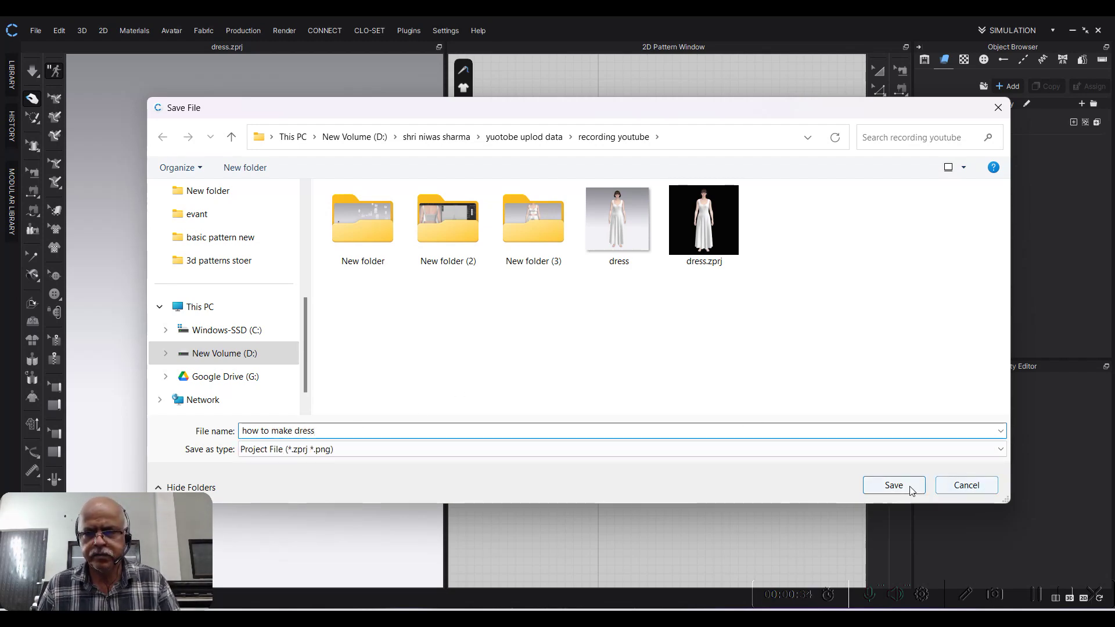
pyautogui.click(916, 488)
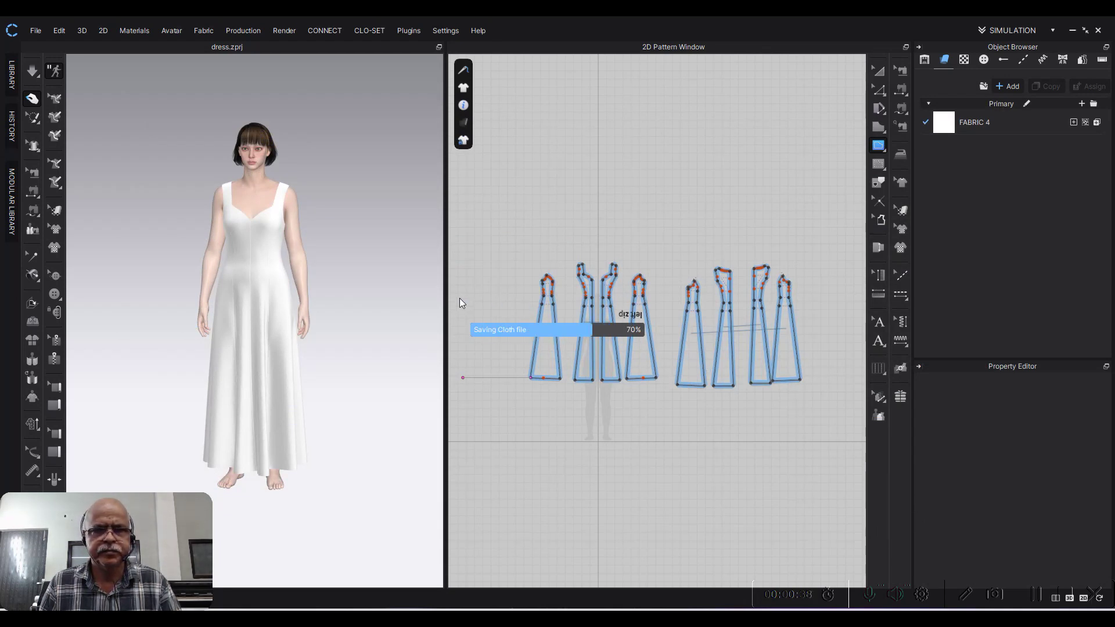
# Step: Box-select all the existing dress pattern pieces and delete them
pyautogui.scroll(2, 381, 292)
pyautogui.scroll(2, 389, 293)
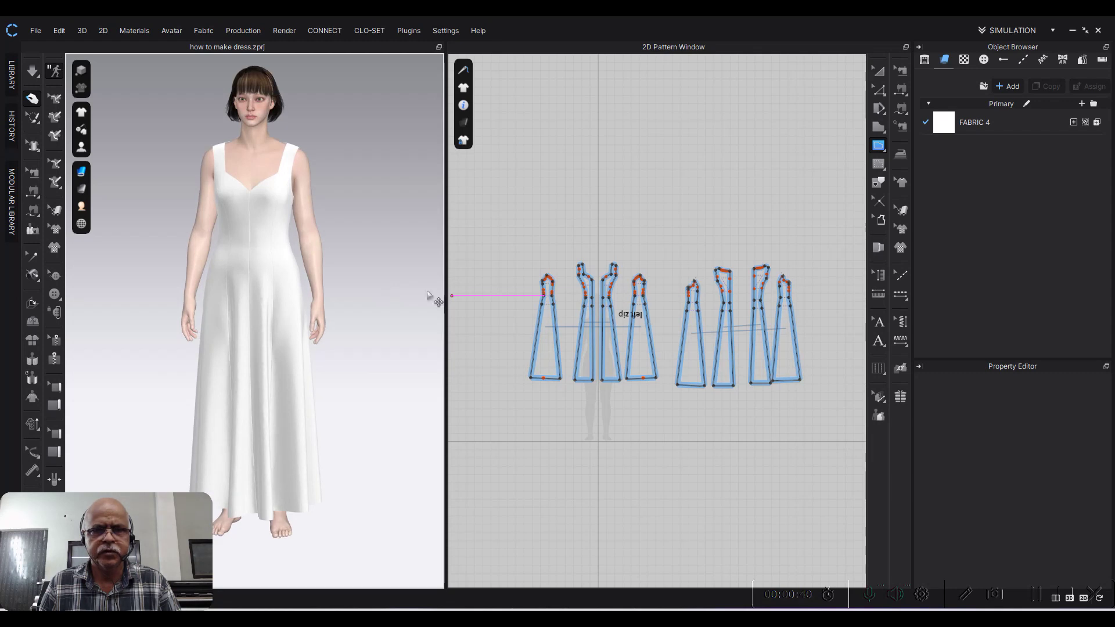
pyautogui.click(879, 70)
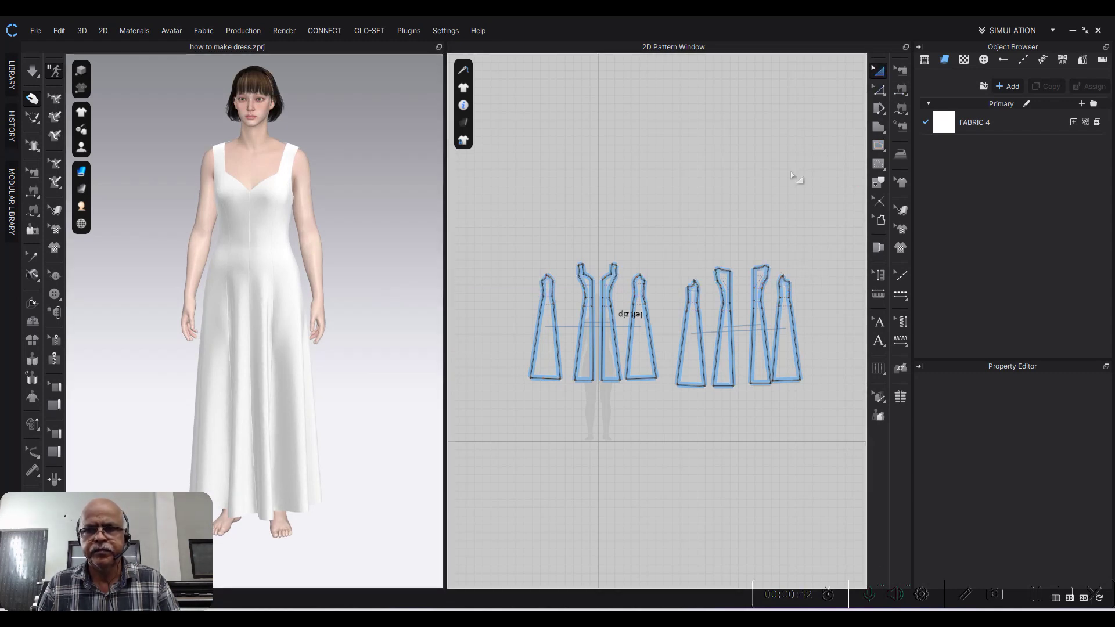
pyautogui.scroll(-2, 820, 201)
pyautogui.scroll(-1, 802, 201)
pyautogui.scroll(-1, 806, 217)
pyautogui.moveTo(806, 194); pyautogui.dragTo(553, 410)
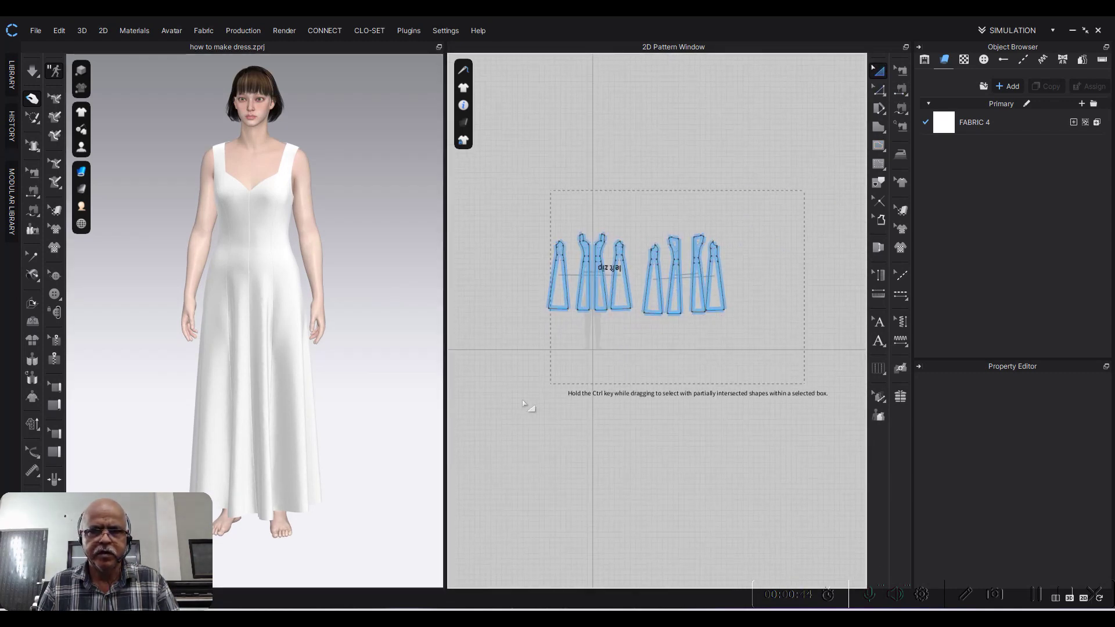
pyautogui.press('Delete')
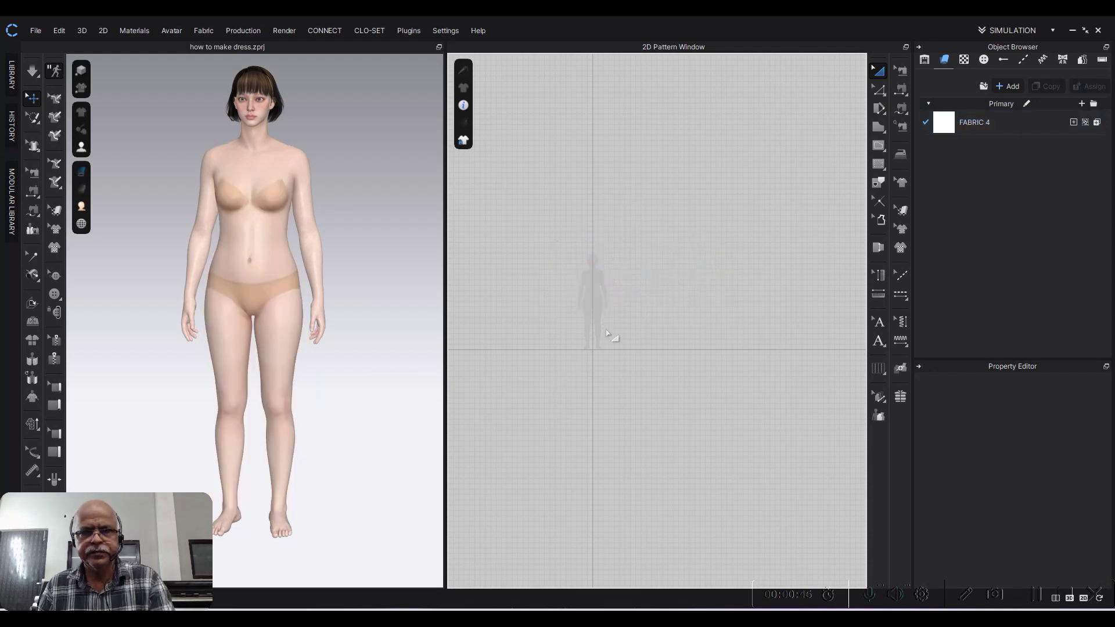
# Step: Show only the 2D Pattern Window and dismiss the message from a first rectangle attempt
pyautogui.doubleClick(758, 26)
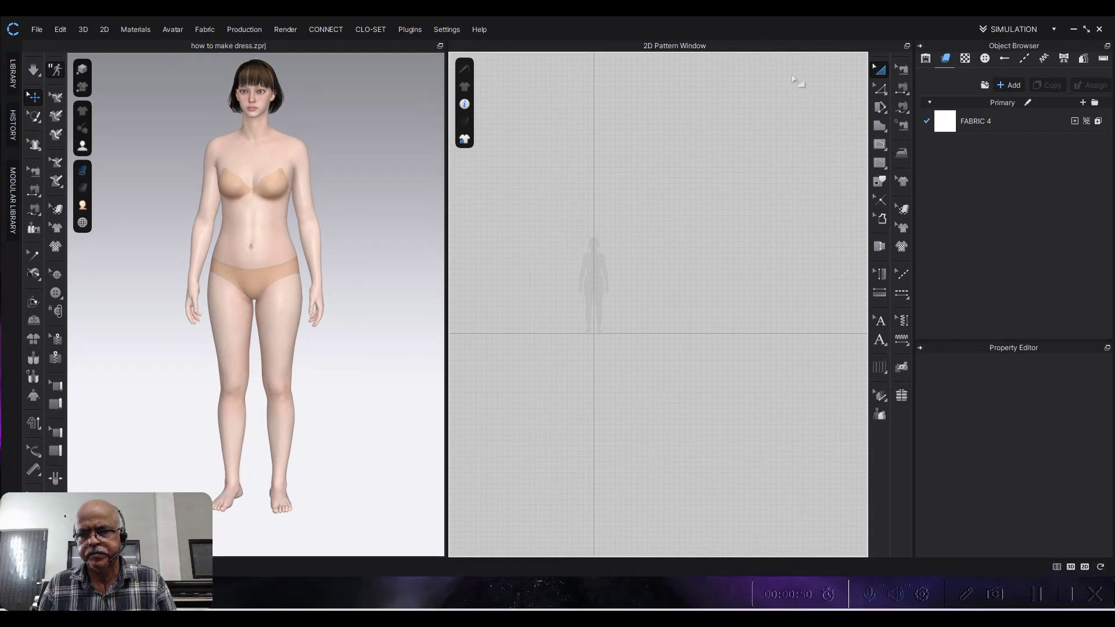
pyautogui.click(1086, 568)
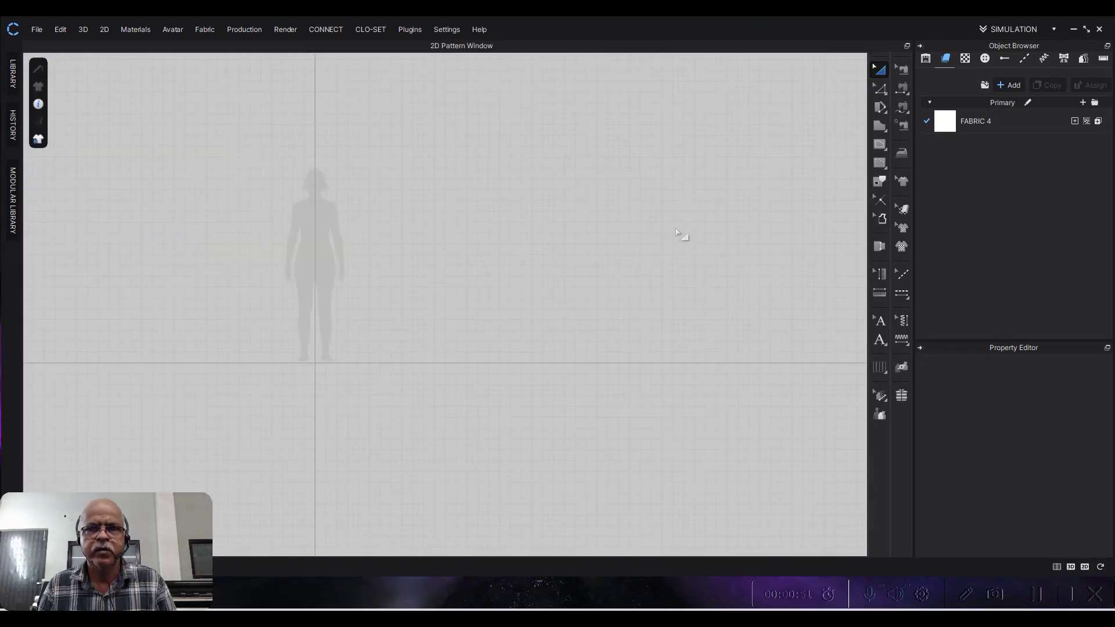
pyautogui.doubleClick(726, 27)
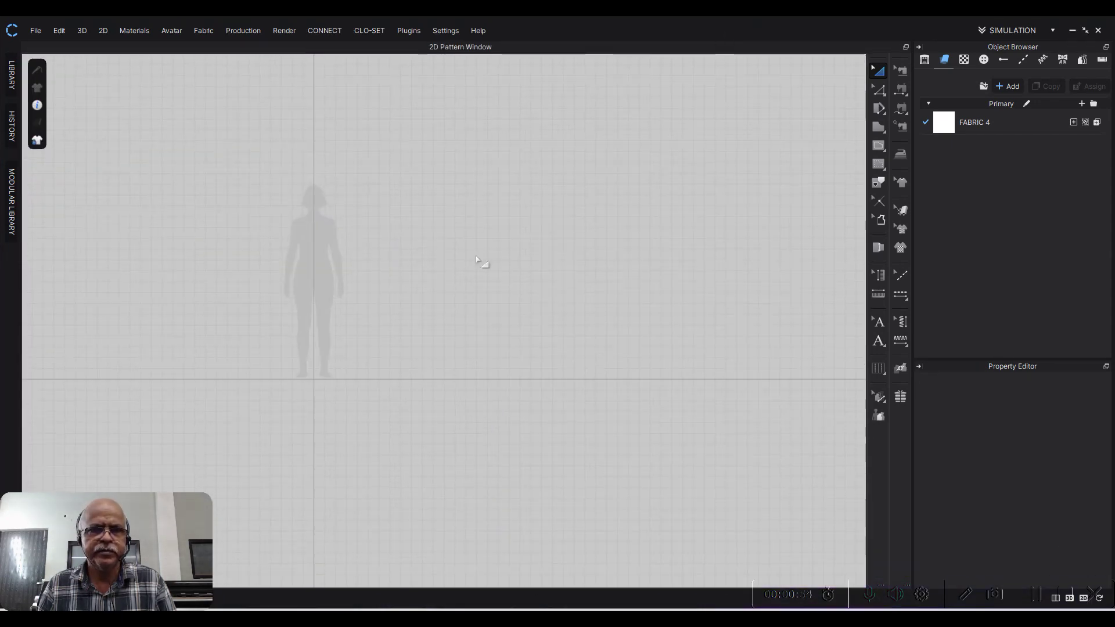
pyautogui.click(878, 145)
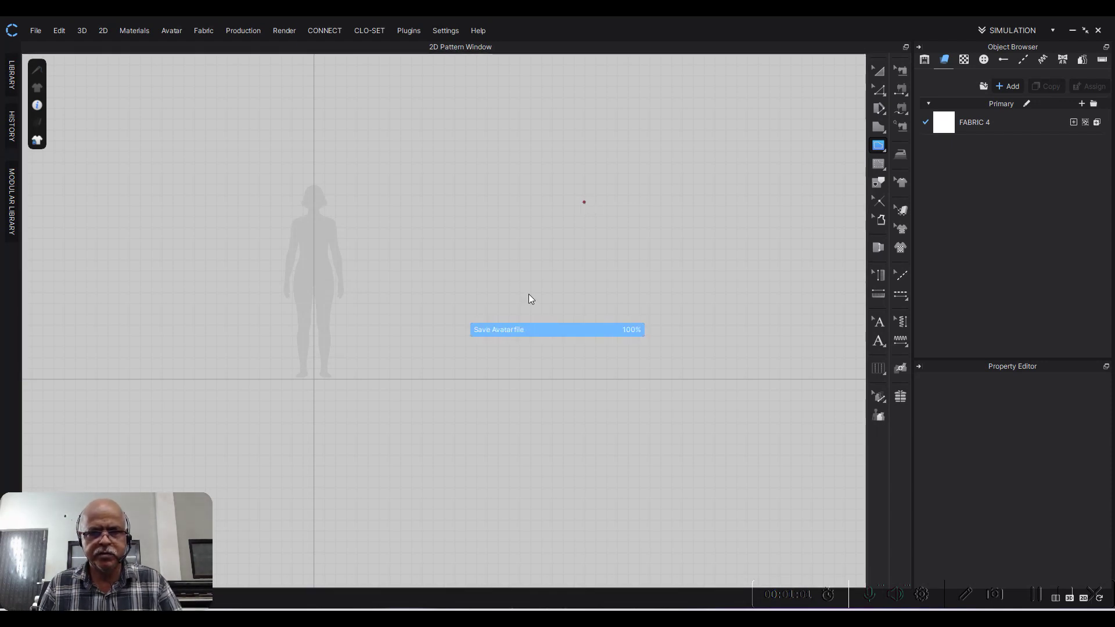
pyautogui.click(522, 209)
pyautogui.click(666, 280)
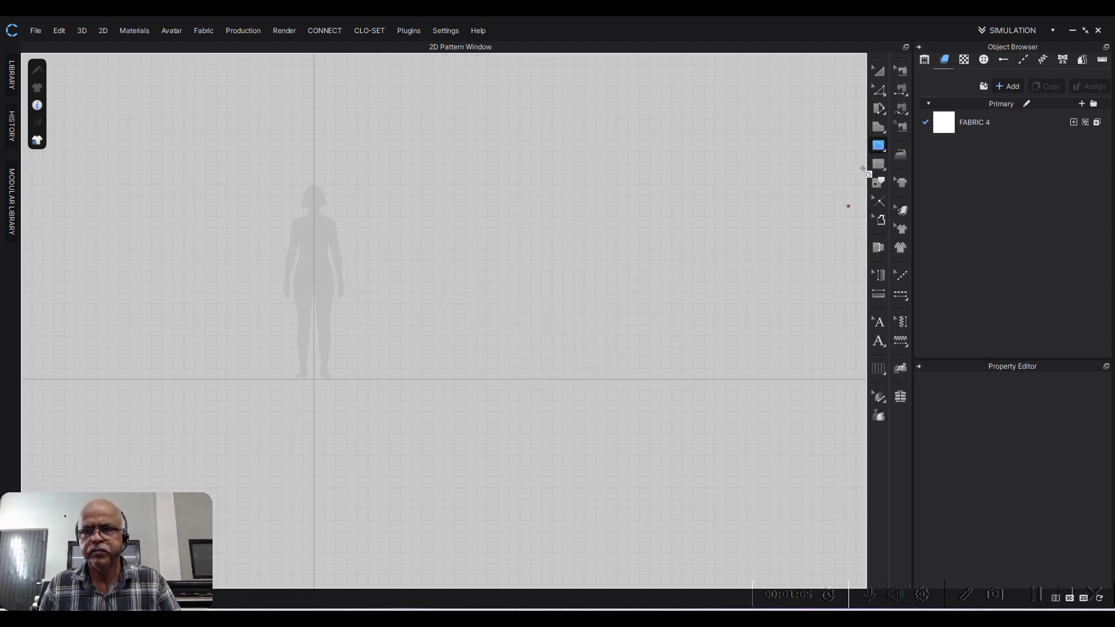
# Step: Create a rectangular pattern piece 9.5 in wide and 55 in tall
pyautogui.click(883, 140)
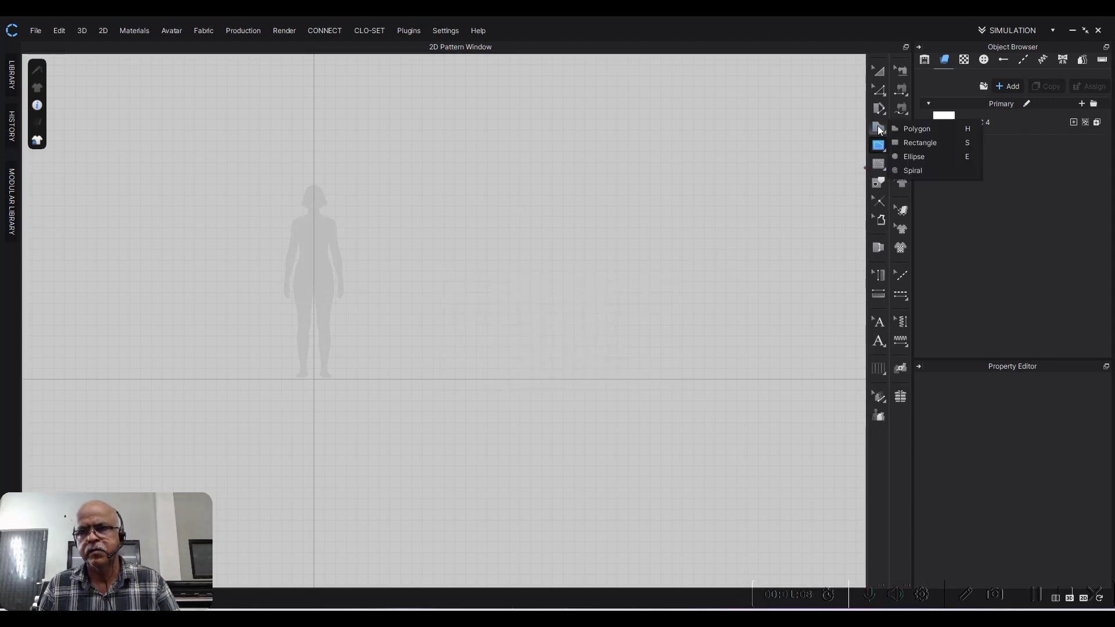
pyautogui.click(922, 147)
pyautogui.click(498, 191)
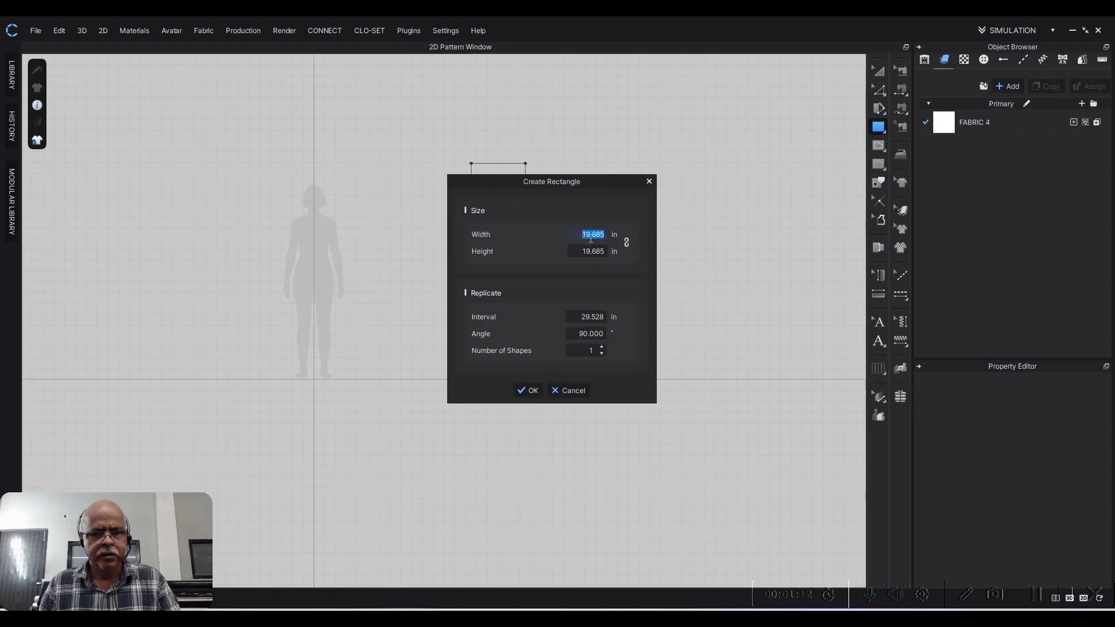
pyautogui.write('9.')
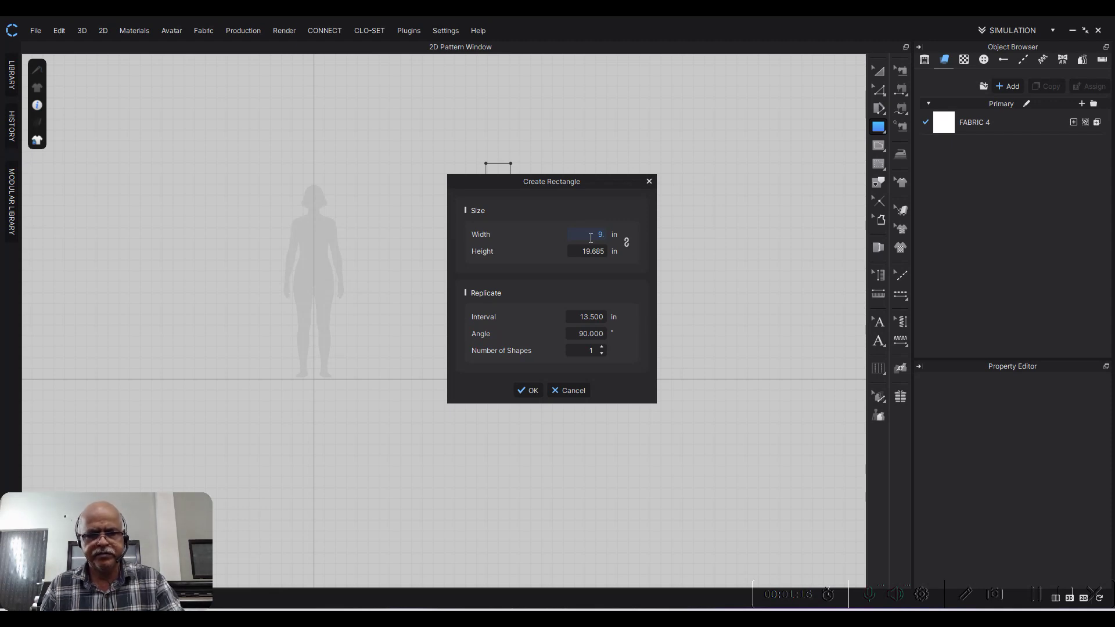
pyautogui.write('5')
pyautogui.doubleClick(598, 253)
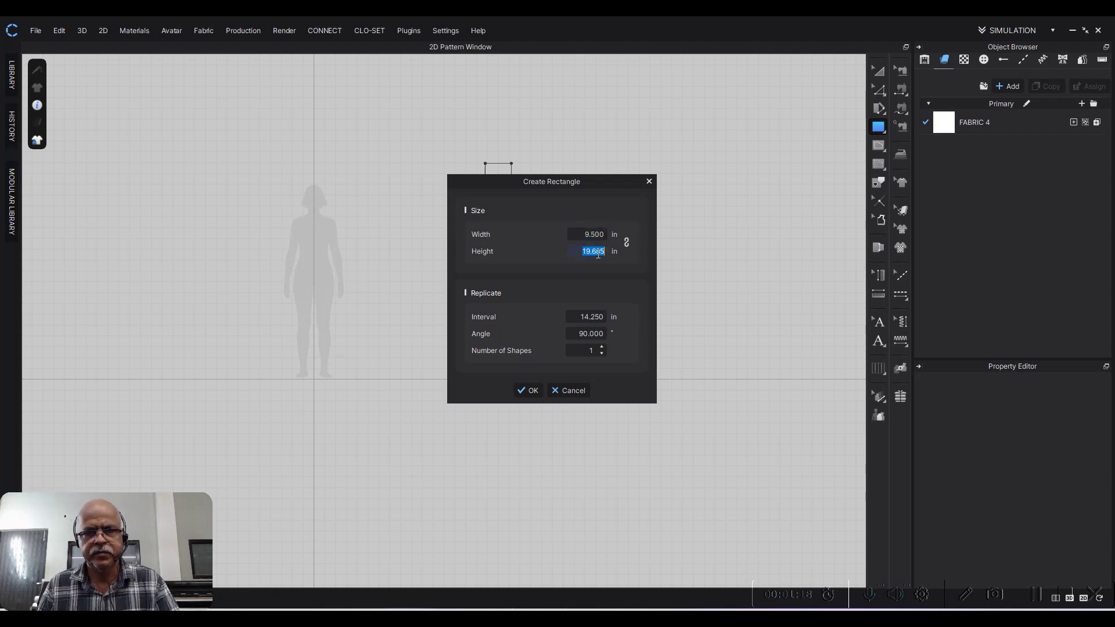
pyautogui.write('55')
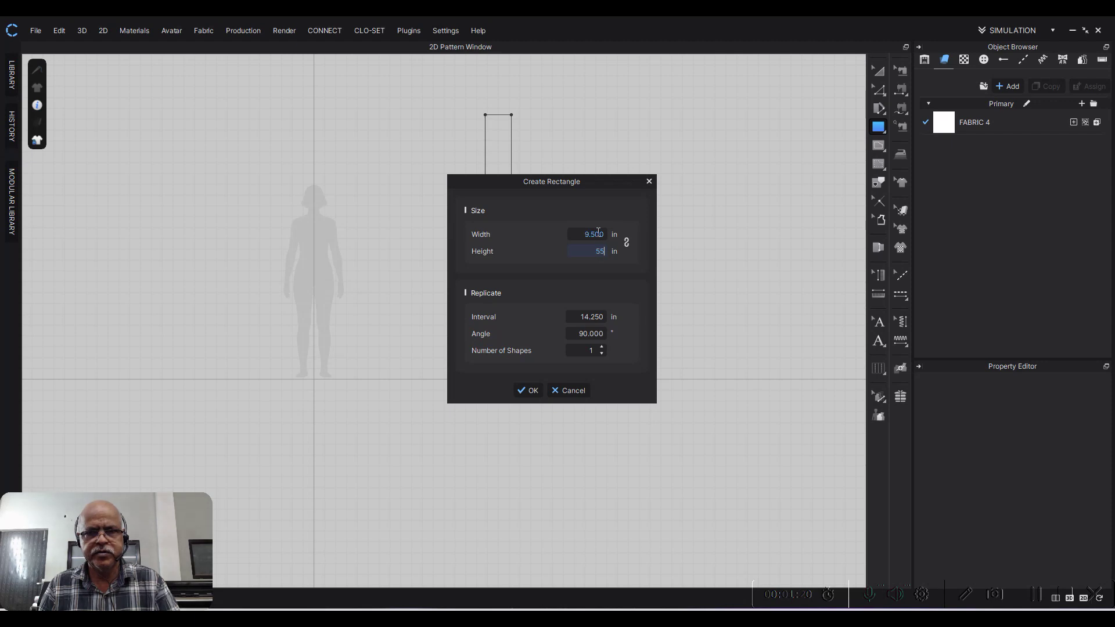
pyautogui.click(526, 391)
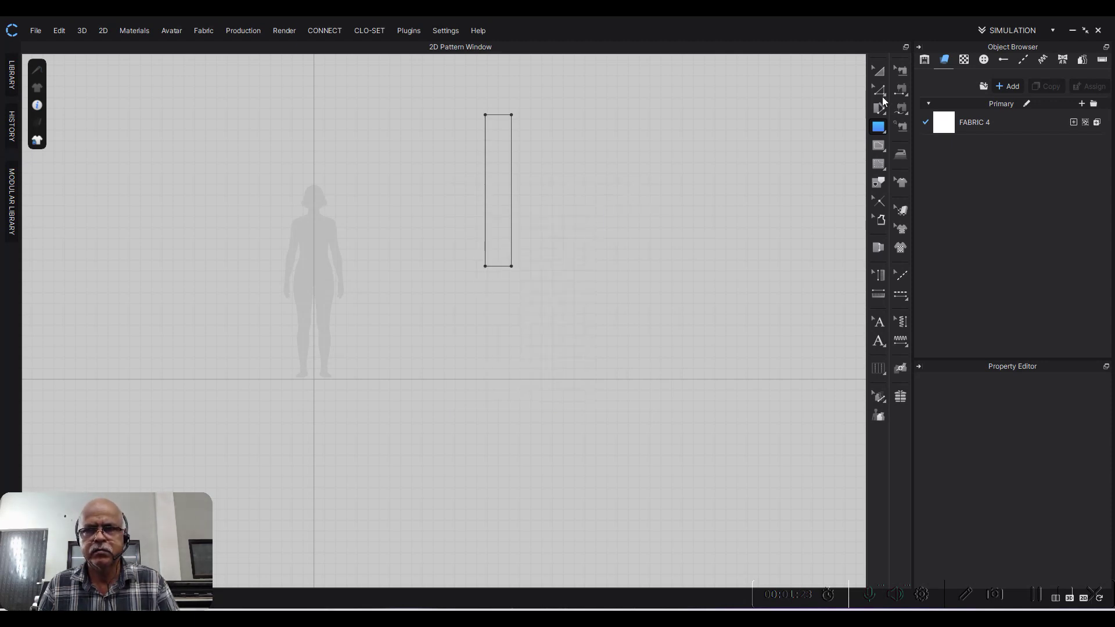
pyautogui.click(879, 70)
# Step: Centre the rectangle in view and set the pattern display to transparent
pyautogui.scroll(2, 543, 174)
pyautogui.scroll(3, 542, 172)
pyautogui.scroll(3, 517, 242)
pyautogui.scroll(-3, 475, 216)
pyautogui.scroll(3, 419, 232)
pyautogui.scroll(-3, 612, 225)
pyautogui.moveTo(569, 214); pyautogui.dragTo(302, 235, button='middle')
pyautogui.scroll(5, 482, 188)
pyautogui.moveTo(468, 184); pyautogui.dragTo(699, 267)
pyautogui.scroll(-2, 212, 252)
pyautogui.scroll(1, 331, 244)
pyautogui.click(37, 122)
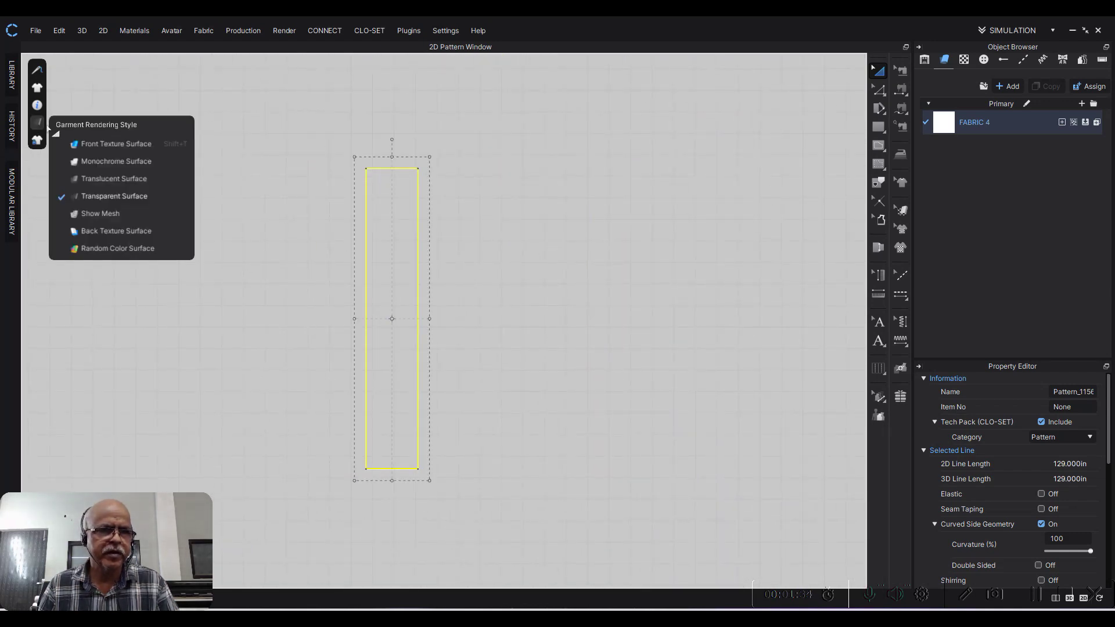
pyautogui.click(93, 209)
pyautogui.scroll(-1, 415, 259)
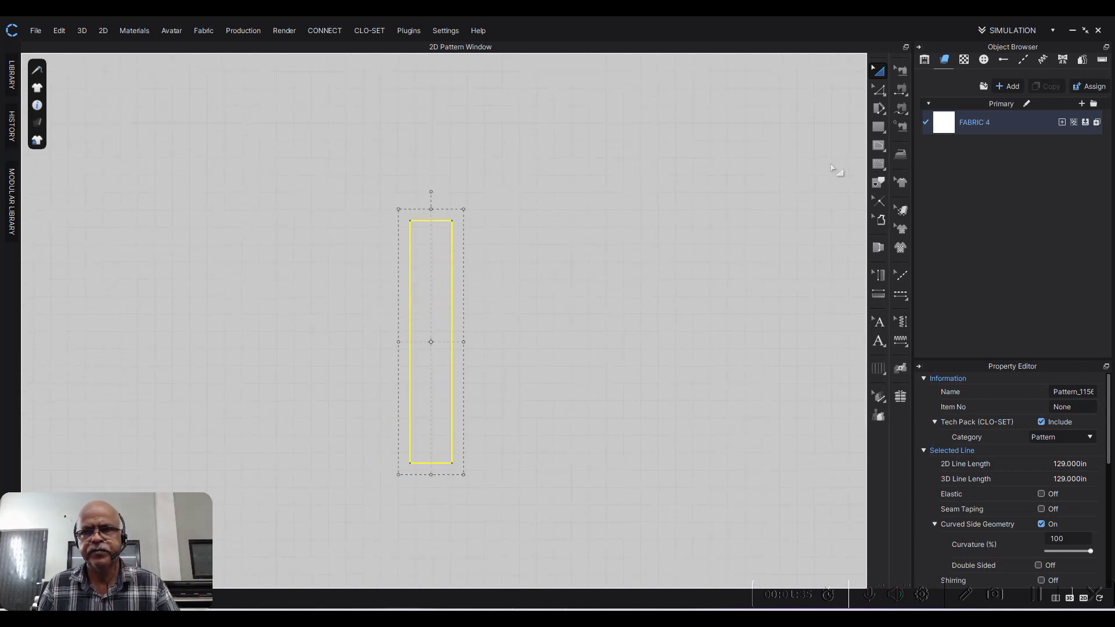
# Step: Split the rectangle's top edge 4 in from the left corner
pyautogui.click(879, 91)
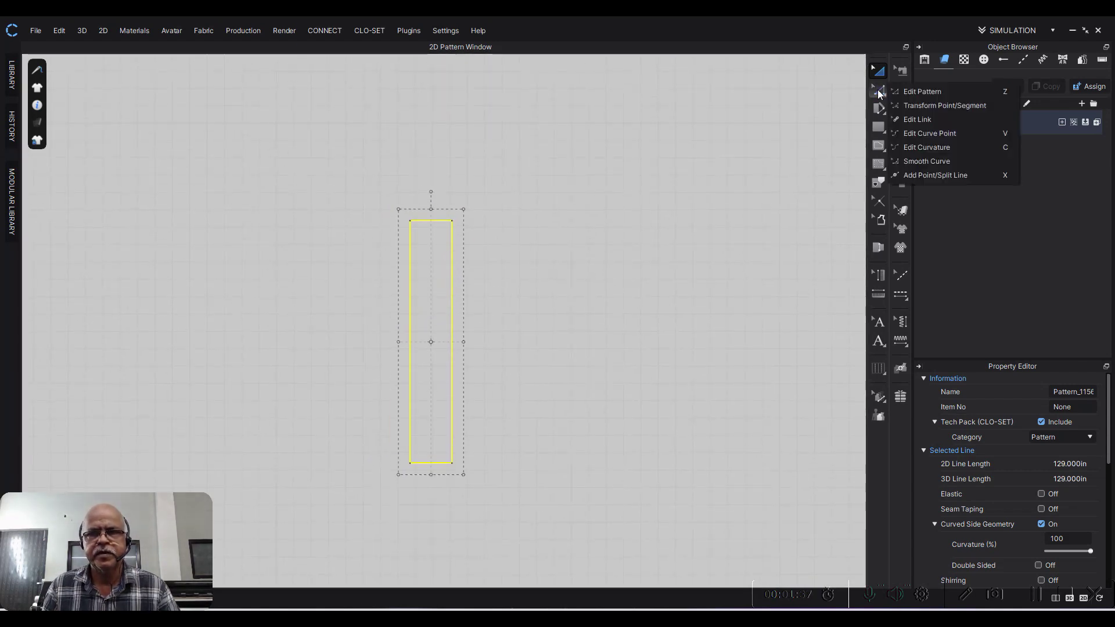
pyautogui.click(935, 175)
pyautogui.scroll(3, 423, 241)
pyautogui.scroll(3, 491, 253)
pyautogui.rightClick(407, 243)
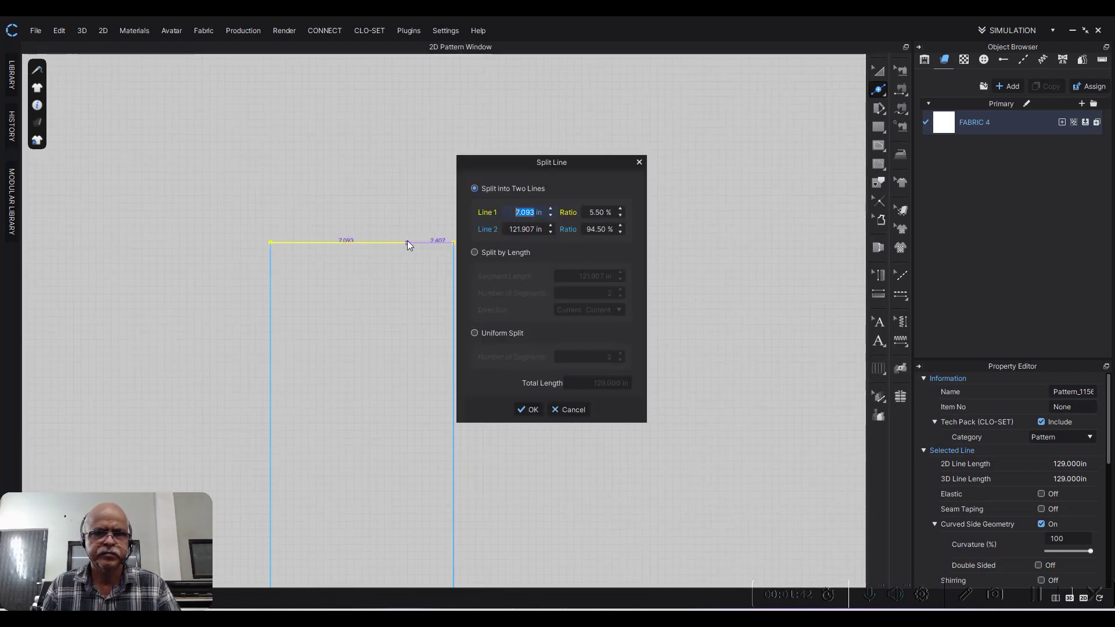
pyautogui.write('4')
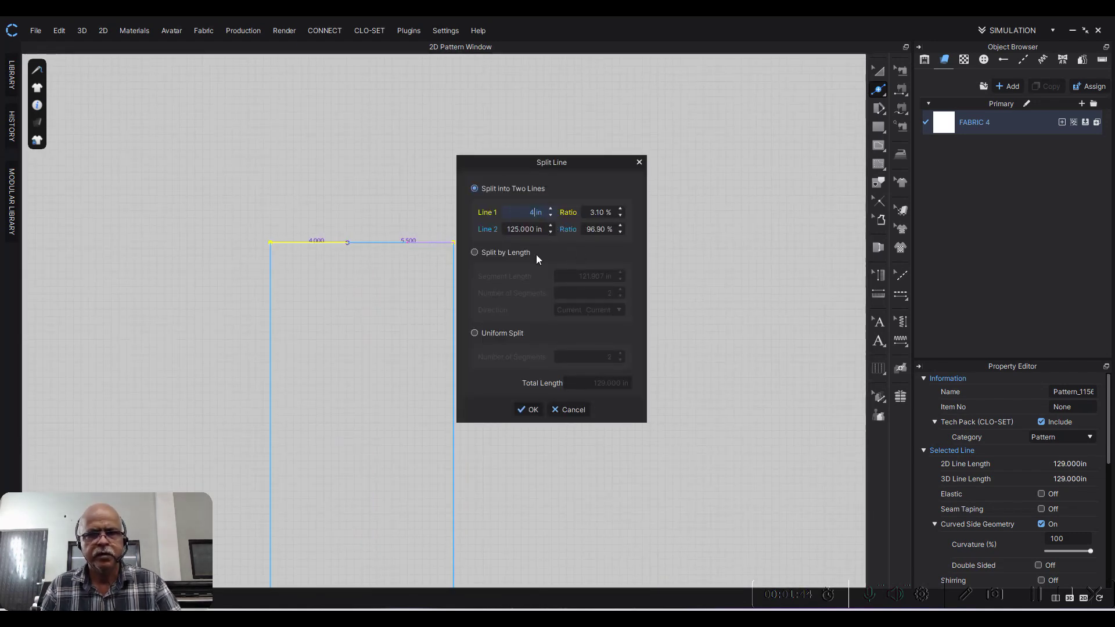
pyautogui.click(530, 410)
# Step: Split the right edge 8 in below the corner, then split that part at 1.5 in
pyautogui.scroll(3, 365, 228)
pyautogui.scroll(-2, 413, 191)
pyautogui.scroll(3, 413, 191)
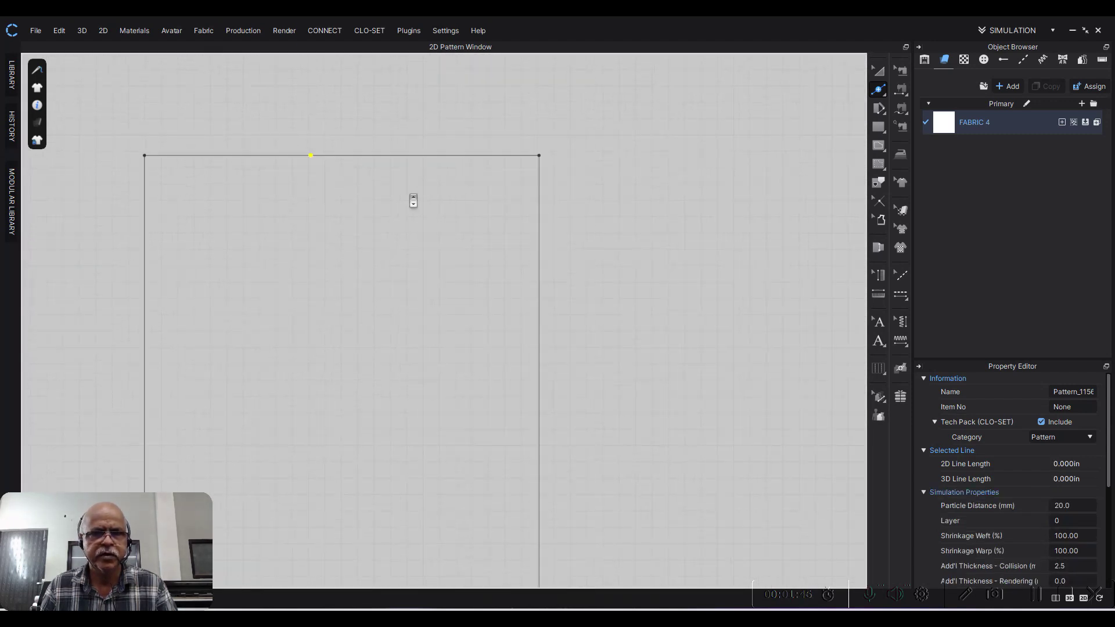
pyautogui.rightClick(539, 201)
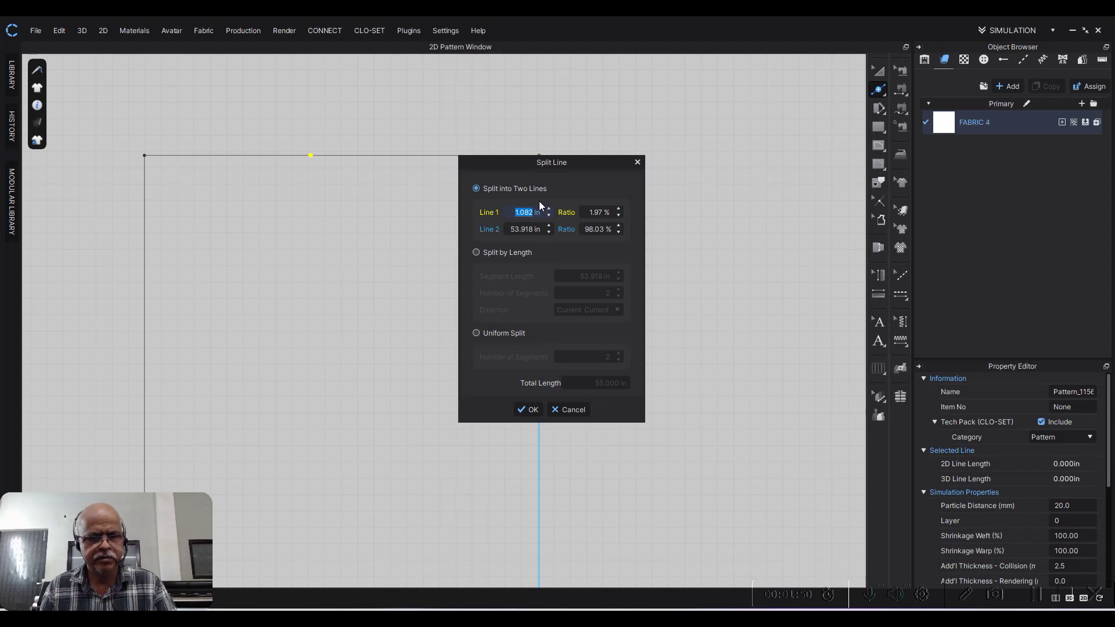
pyautogui.write('8')
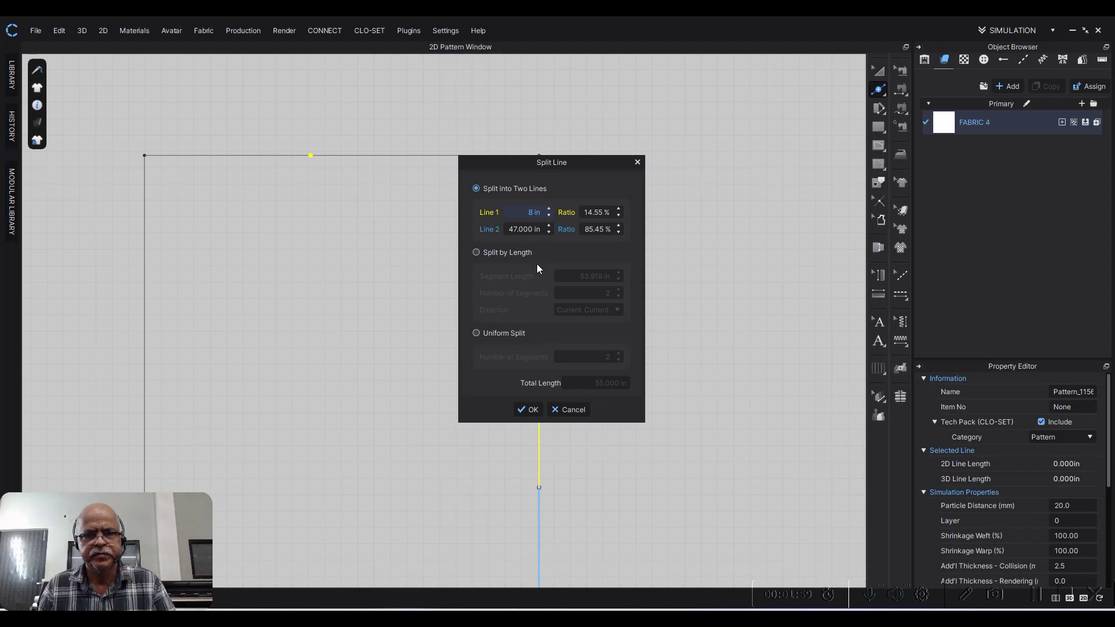
pyautogui.click(529, 410)
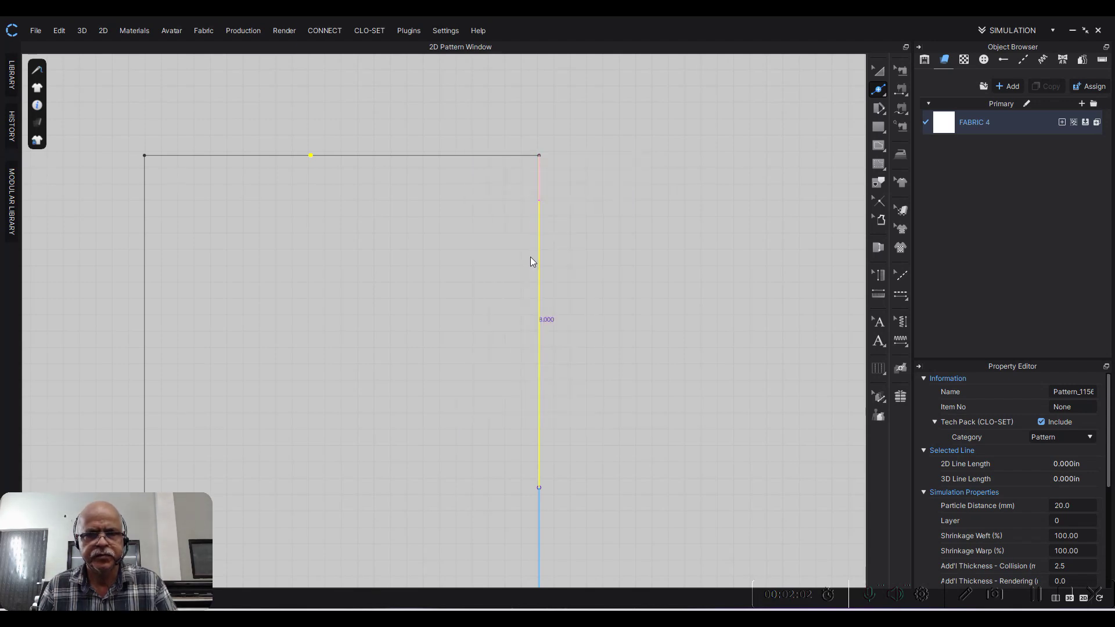
pyautogui.click(540, 190)
pyautogui.write('1.5')
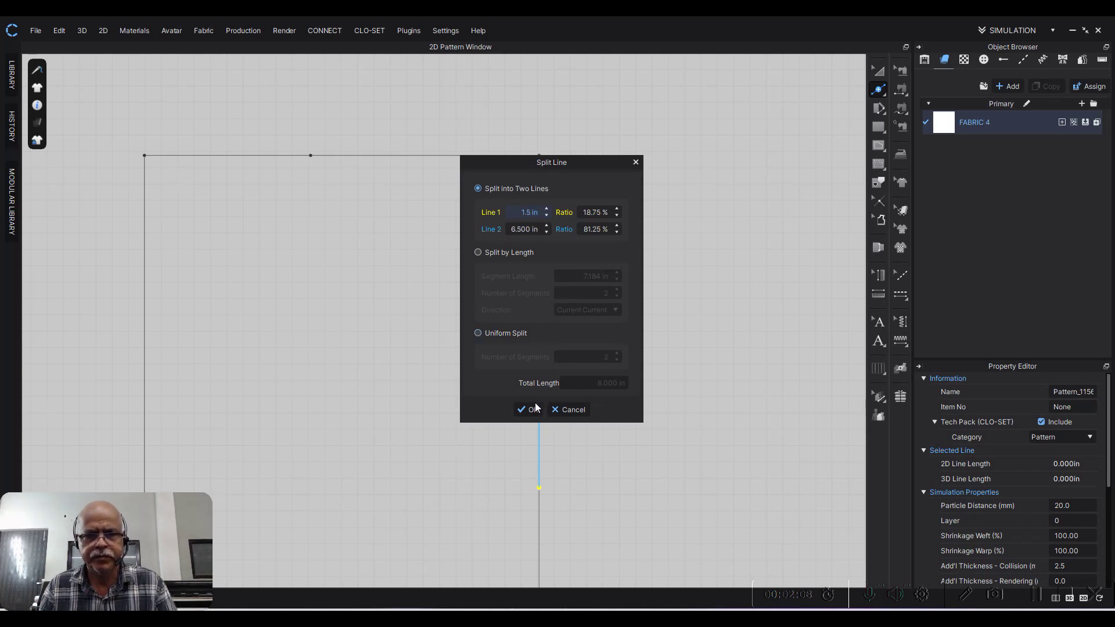
pyautogui.click(529, 410)
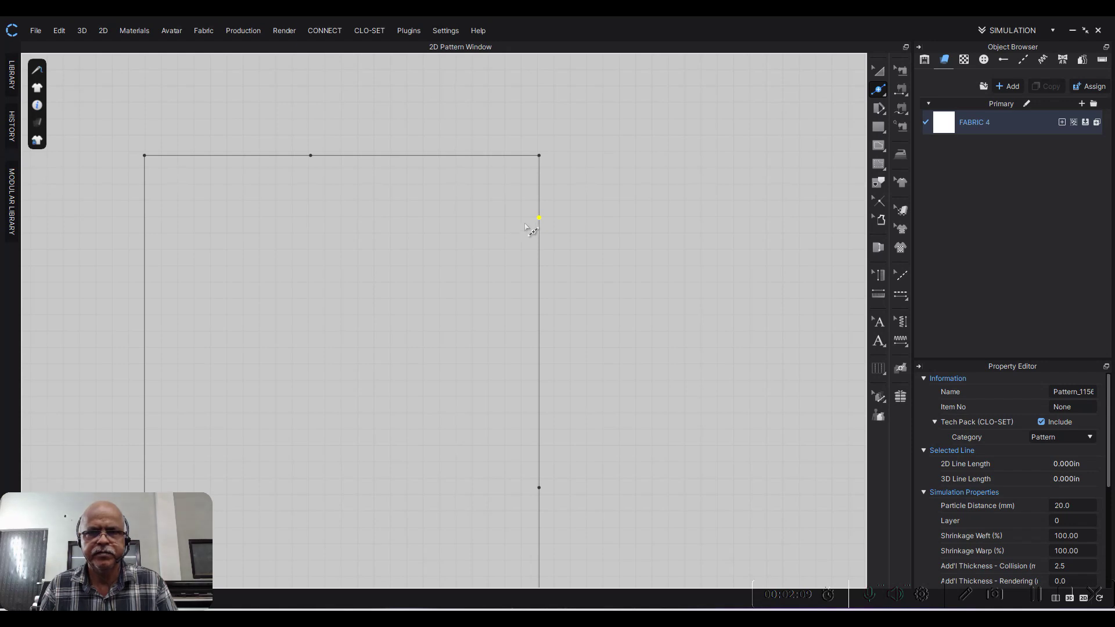
# Step: Draw internal lines from the 1.5 in and 8 in right-edge points to the top 4-in point
pyautogui.click(884, 144)
pyautogui.click(911, 149)
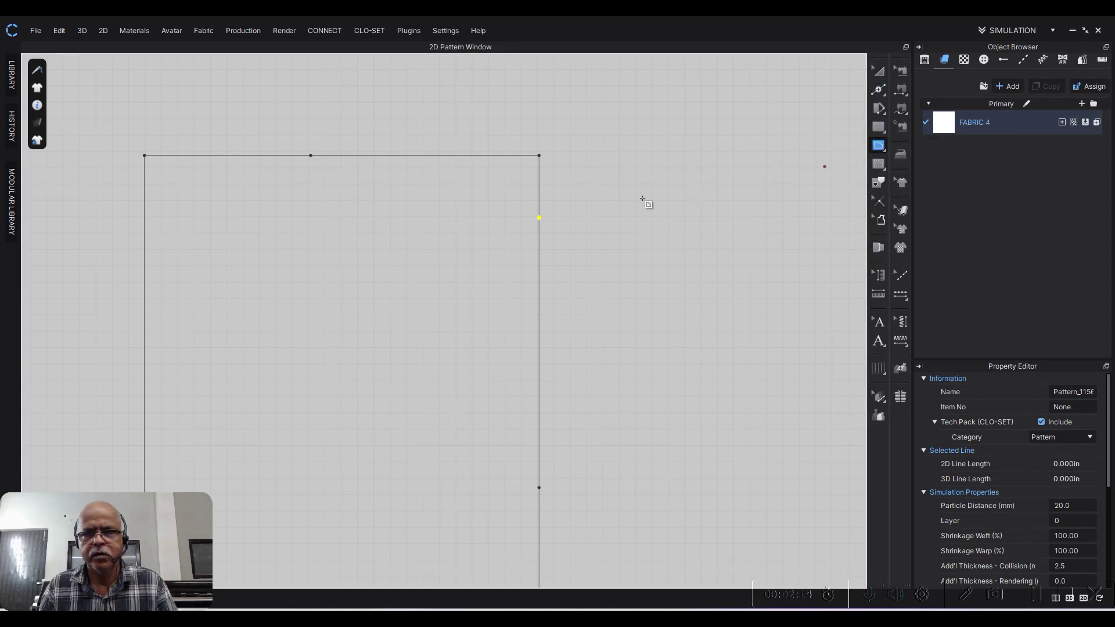
pyautogui.click(539, 218)
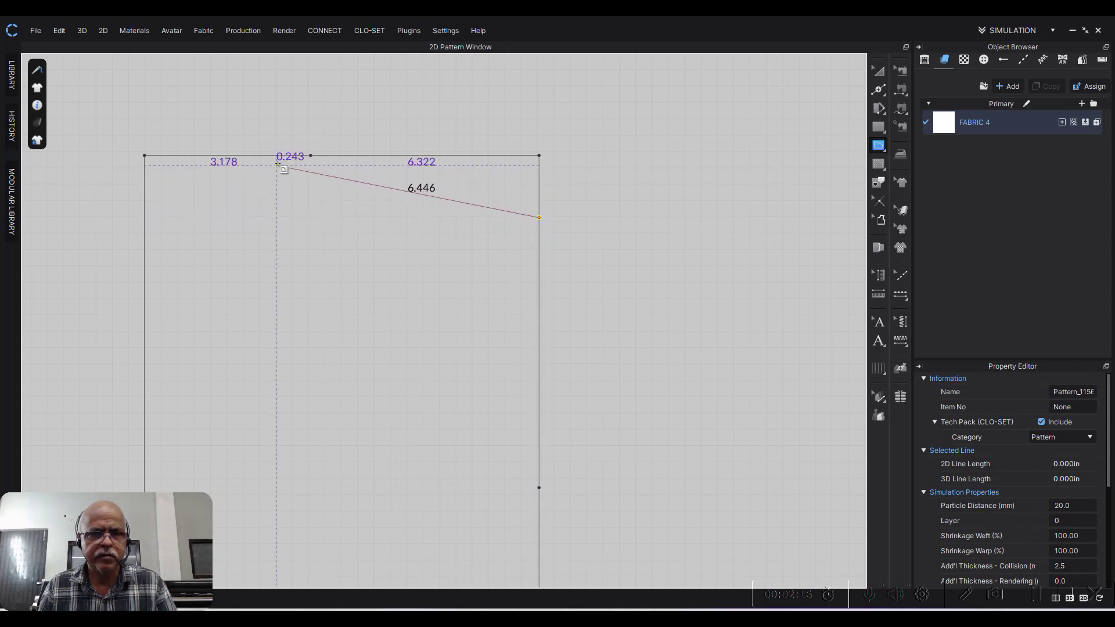
pyautogui.click(311, 155)
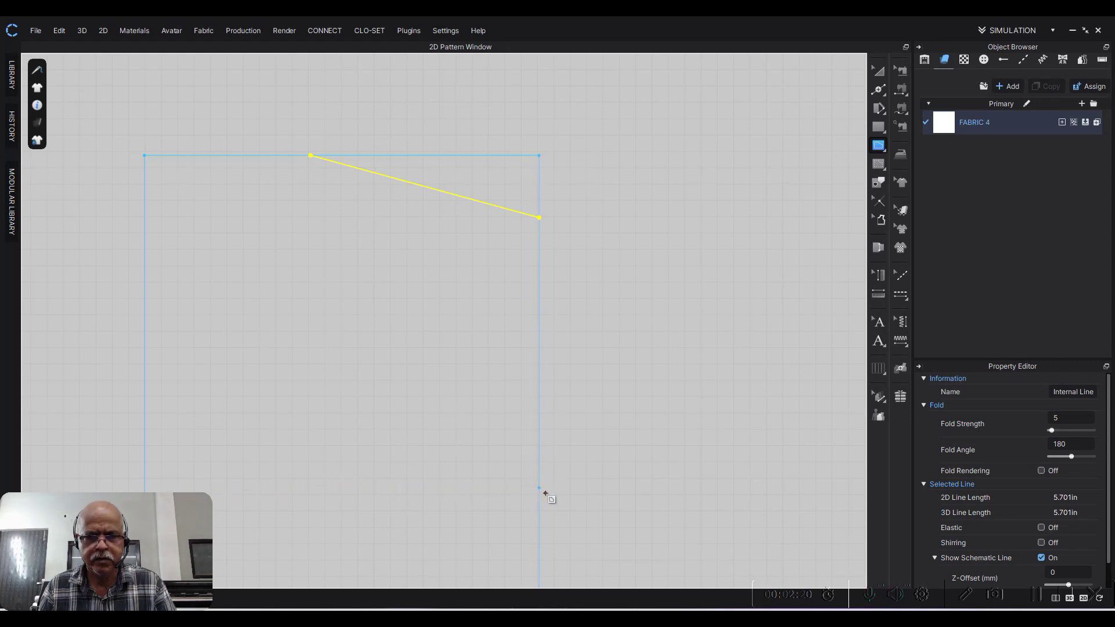
pyautogui.click(539, 488)
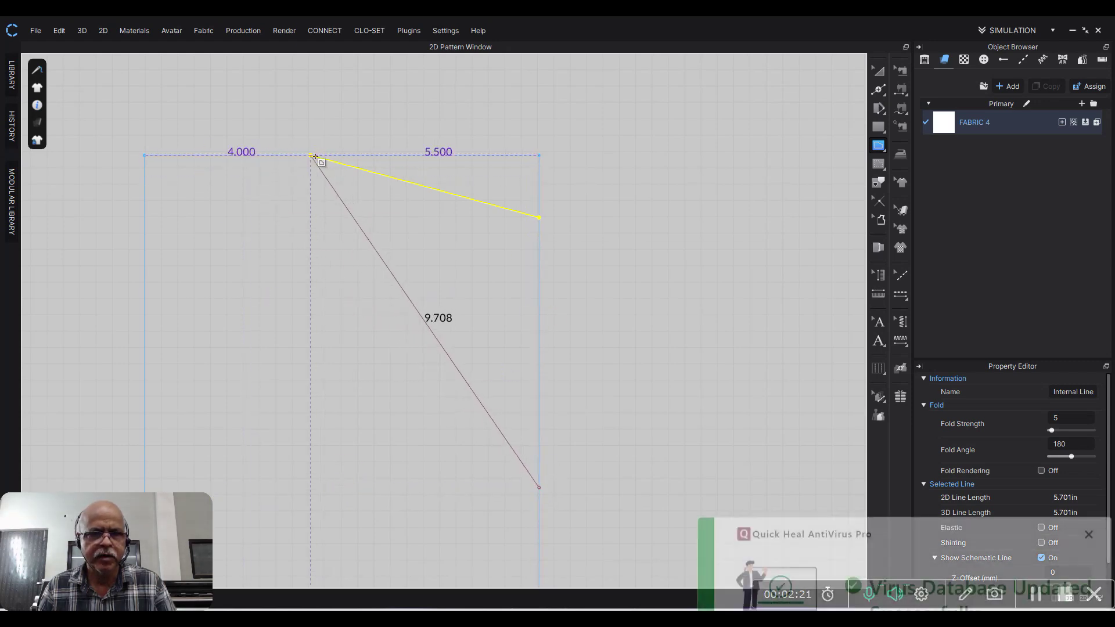
pyautogui.click(311, 156)
pyautogui.scroll(-2, 311, 156)
pyautogui.press('Return')
# Step: Switch to Add Point/Split Line and bring the pattern's top edge into view
pyautogui.click(880, 90)
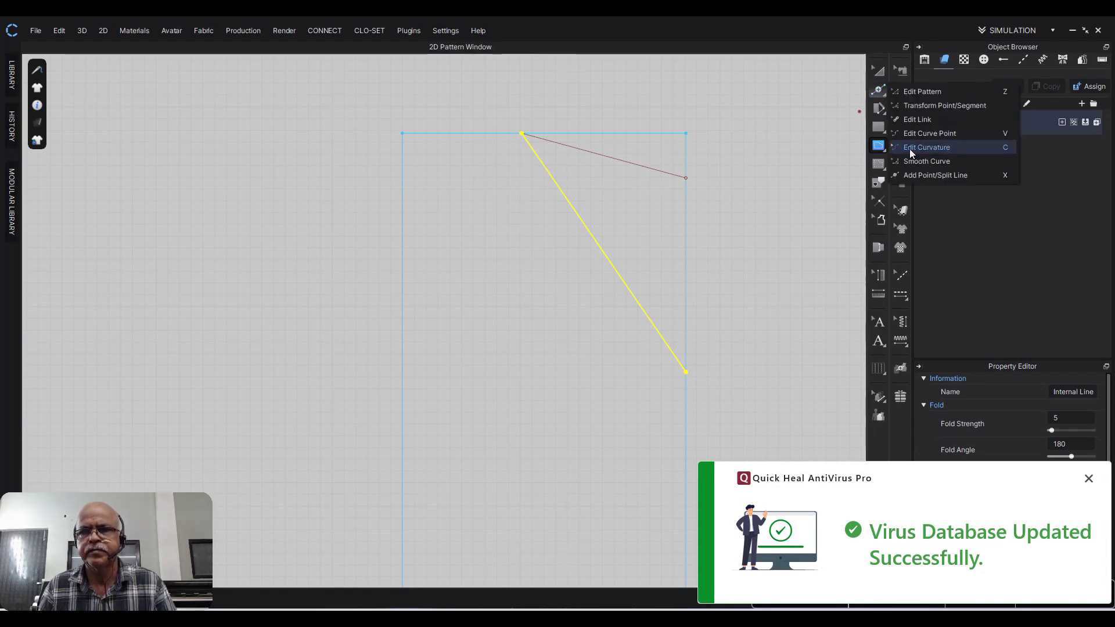
pyautogui.click(908, 176)
pyautogui.scroll(-3, 593, 185)
pyautogui.moveTo(593, 185); pyautogui.dragTo(543, 180, button='middle')
pyautogui.scroll(3, 534, 175)
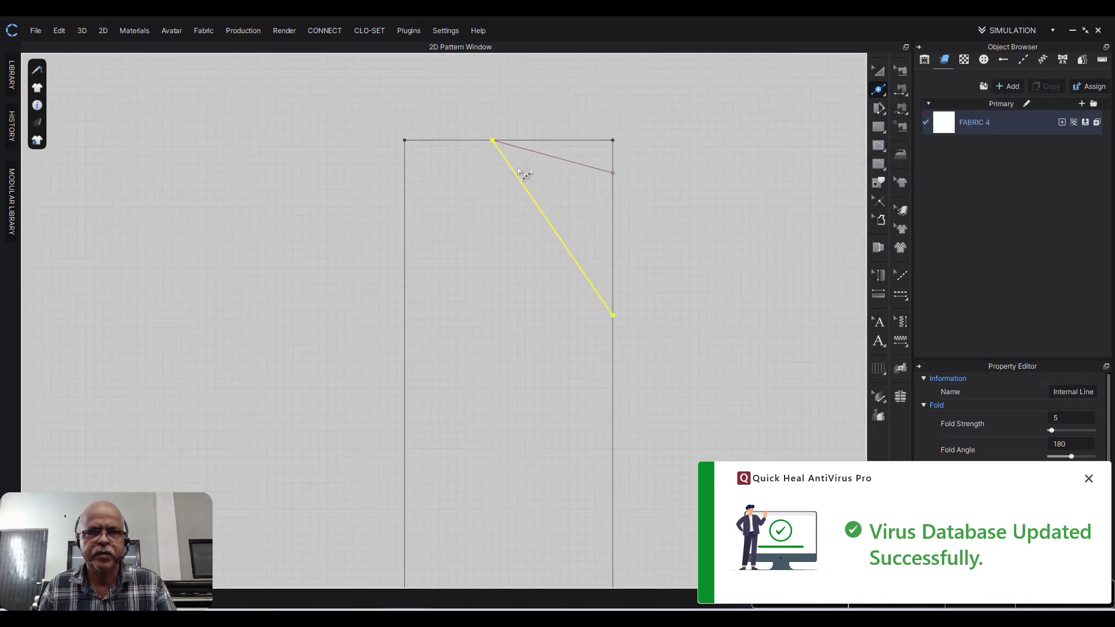
pyautogui.scroll(3, 493, 157)
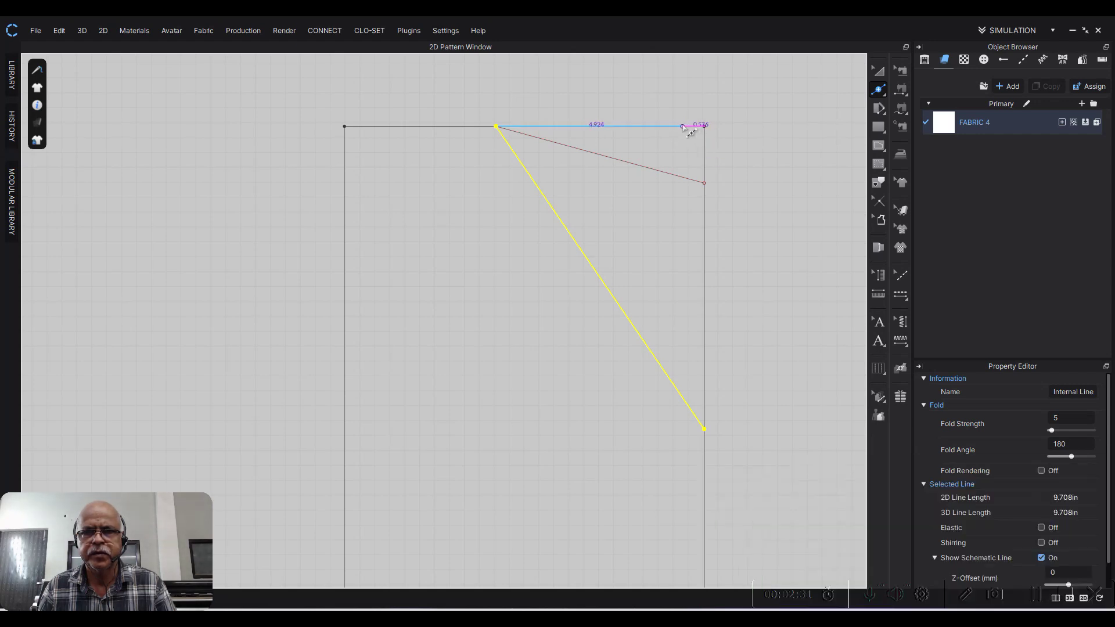
# Step: Split the top edge 2.5 in from the left corner, 1.5 in before the 4-in point
pyautogui.rightClick(477, 126)
pyautogui.write('2')
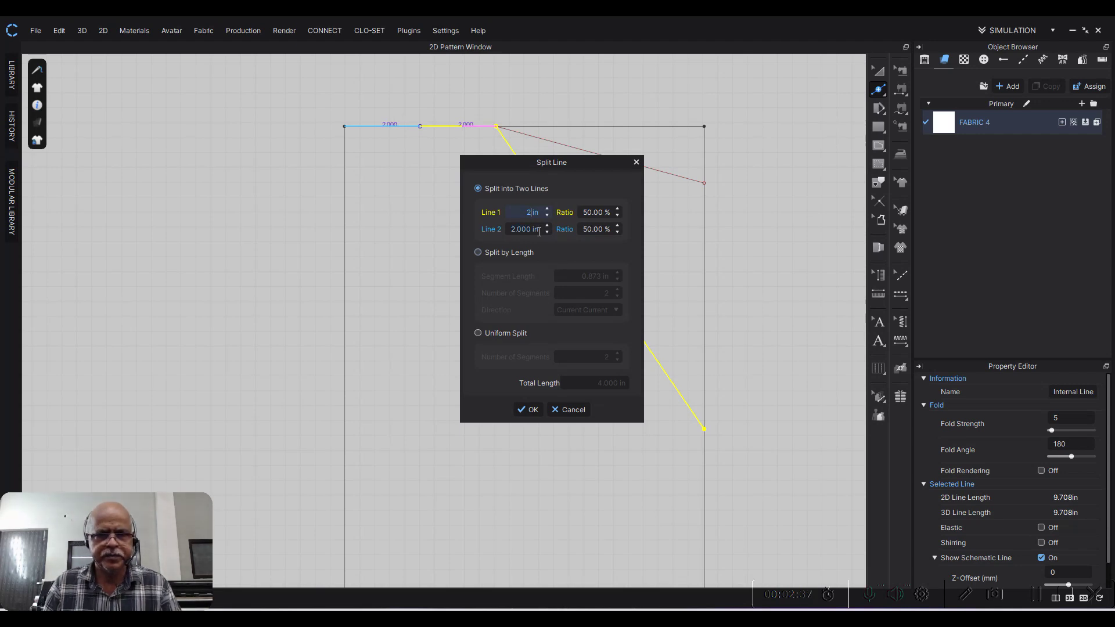
pyautogui.write('1')
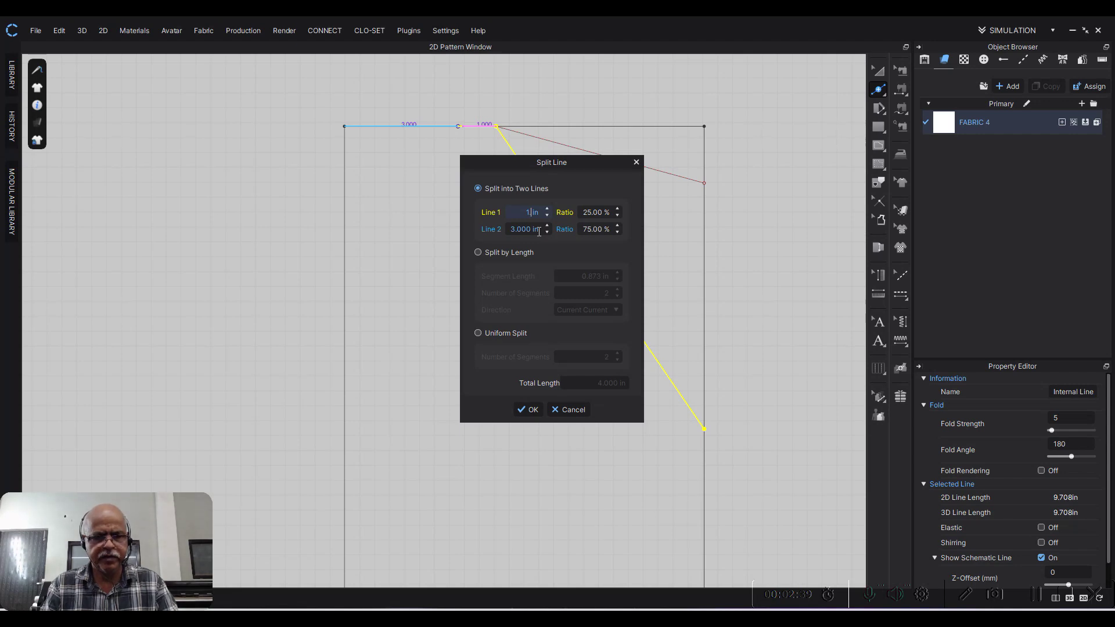
pyautogui.write('5')
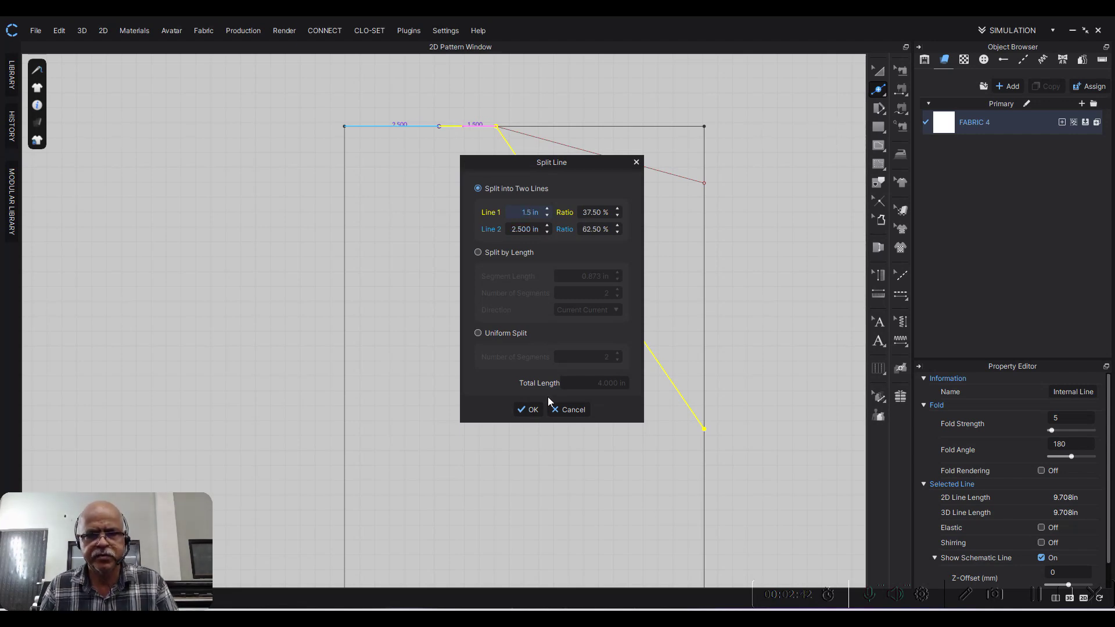
pyautogui.click(529, 410)
pyautogui.scroll(-2, 532, 297)
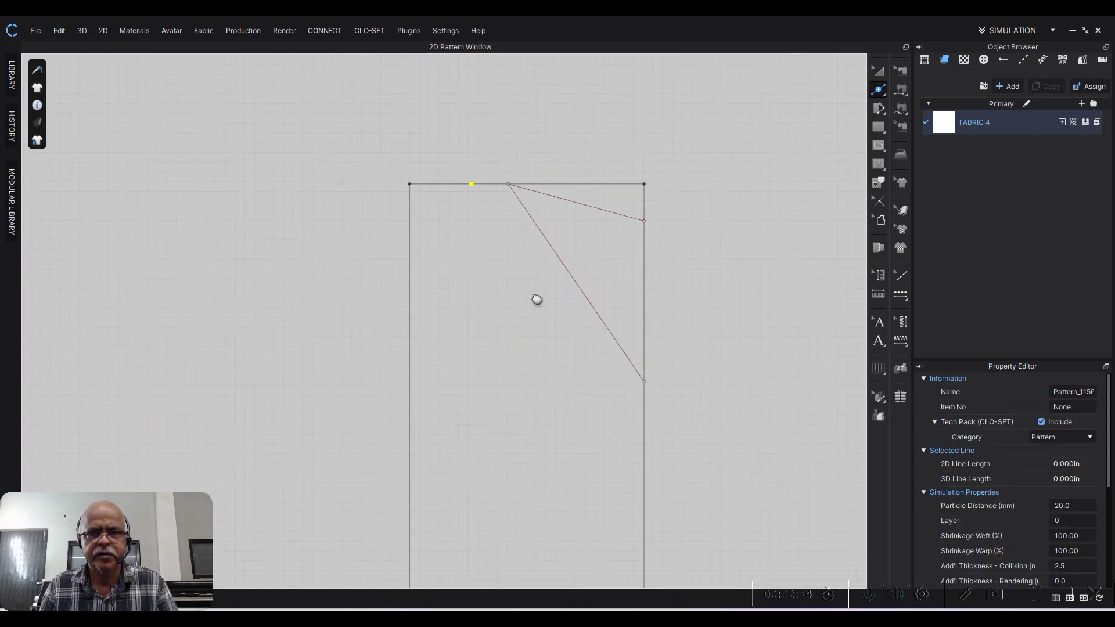
pyautogui.click(884, 93)
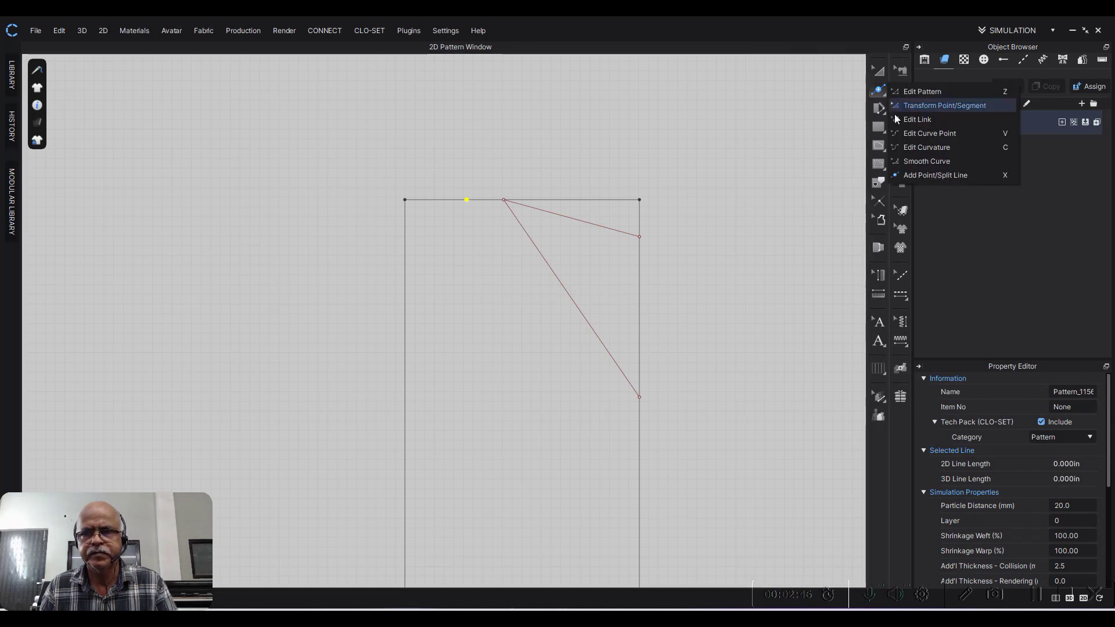
# Step: Offset the top edge's right part as an internal line 9 in below
pyautogui.click(903, 115)
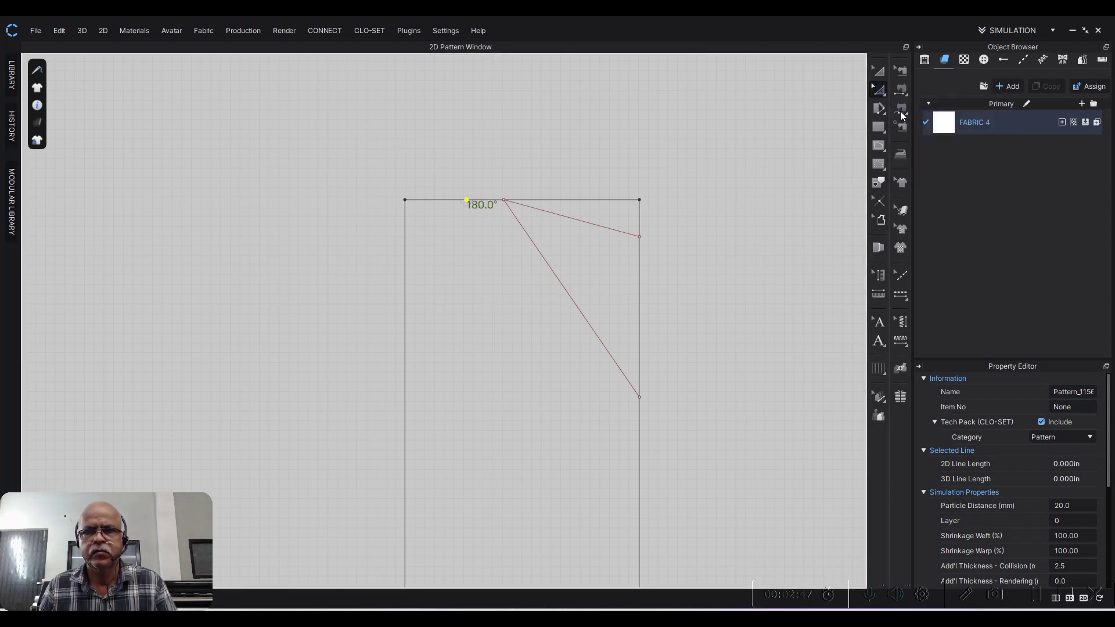
pyautogui.click(575, 203)
pyautogui.rightClick(574, 201)
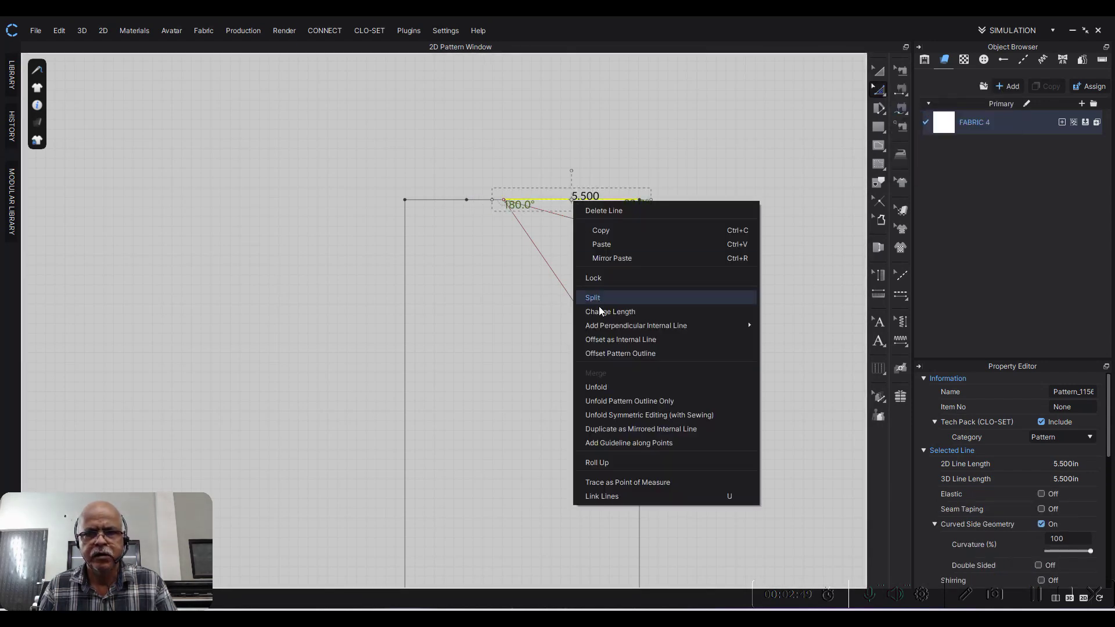
pyautogui.click(613, 343)
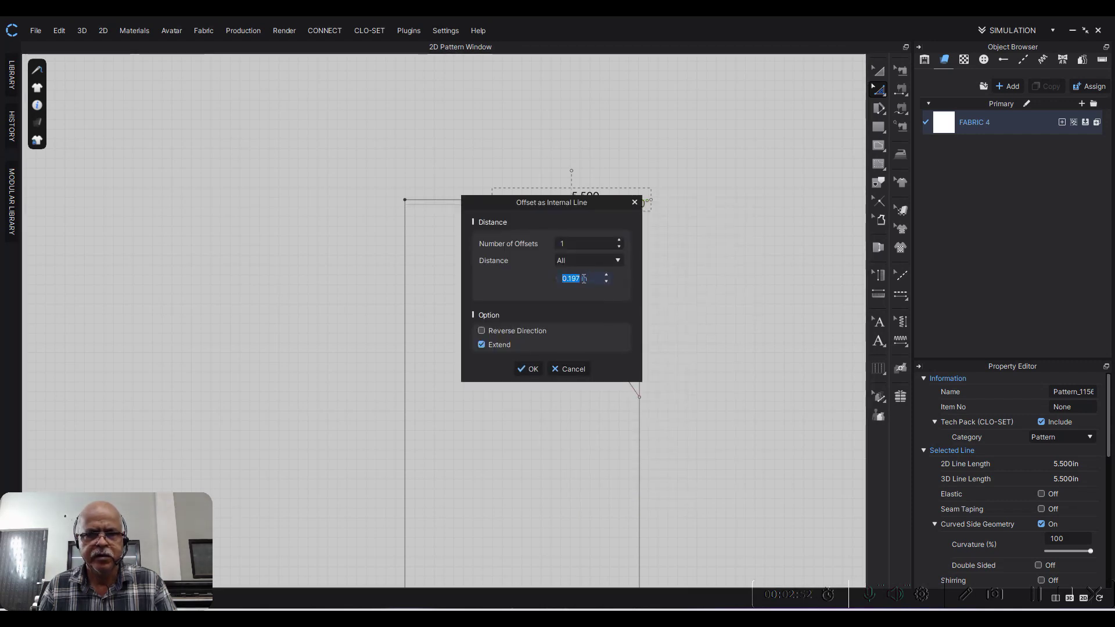
pyautogui.write('9')
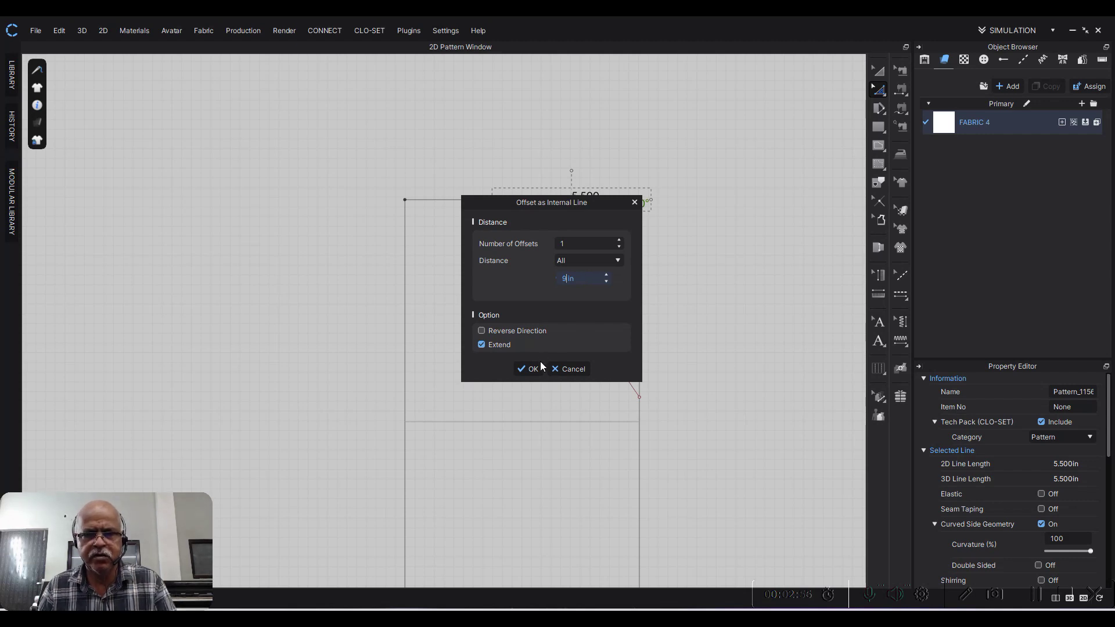
pyautogui.click(532, 369)
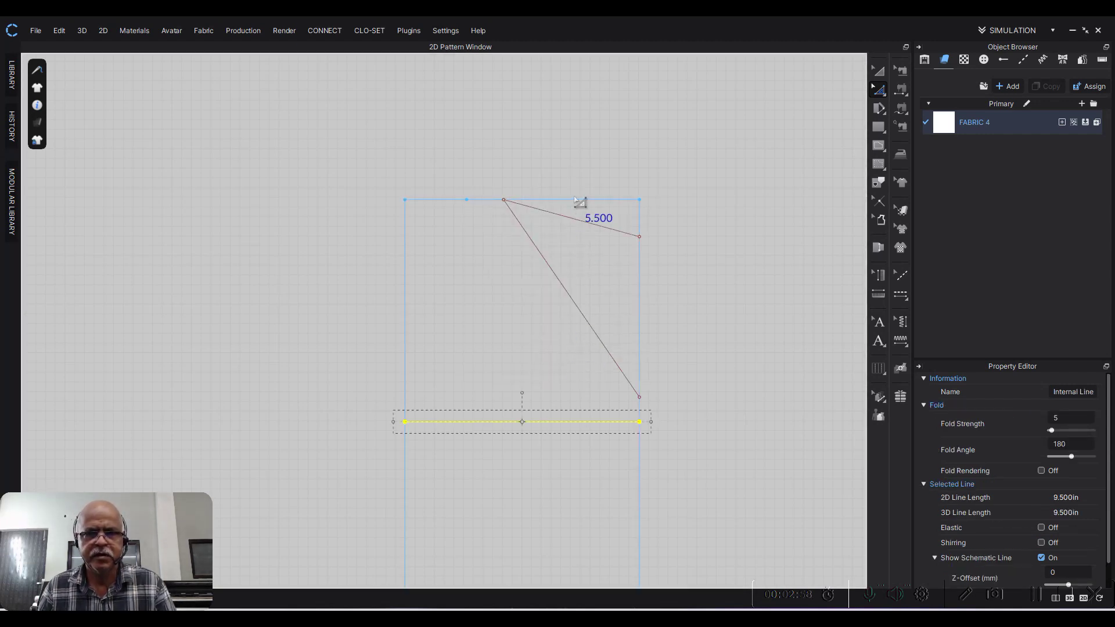
pyautogui.rightClick(574, 201)
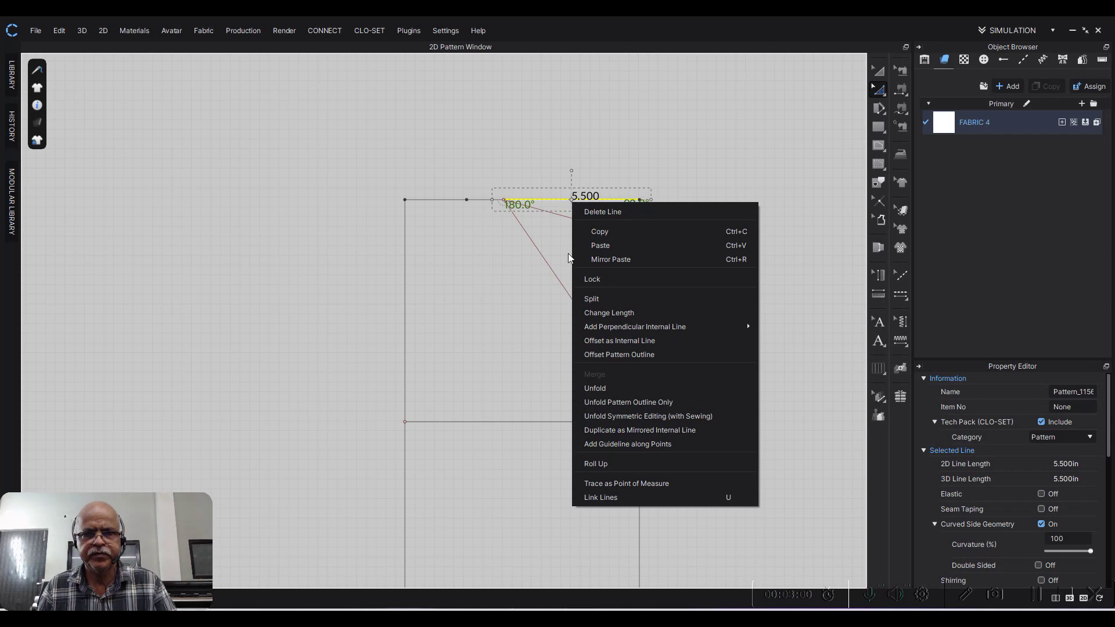
pyautogui.click(511, 305)
pyautogui.moveTo(517, 309); pyautogui.dragTo(506, 239, button='middle')
pyautogui.scroll(-1, 506, 239)
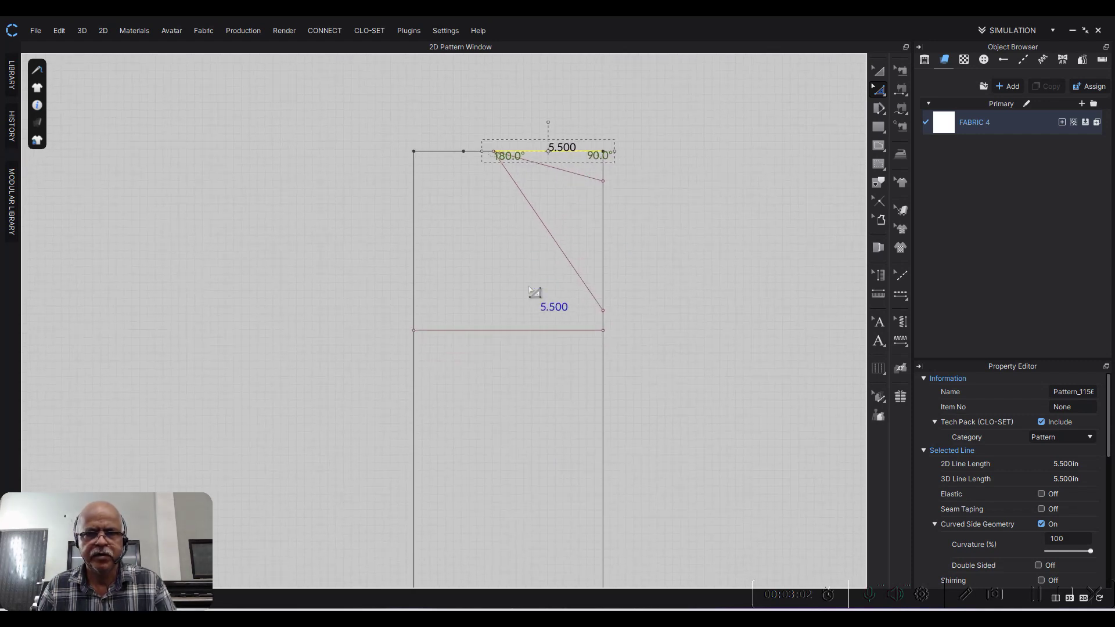
# Step: Add two more offset internal lines from the top edge, at 15 in and 24 in
pyautogui.rightClick(554, 156)
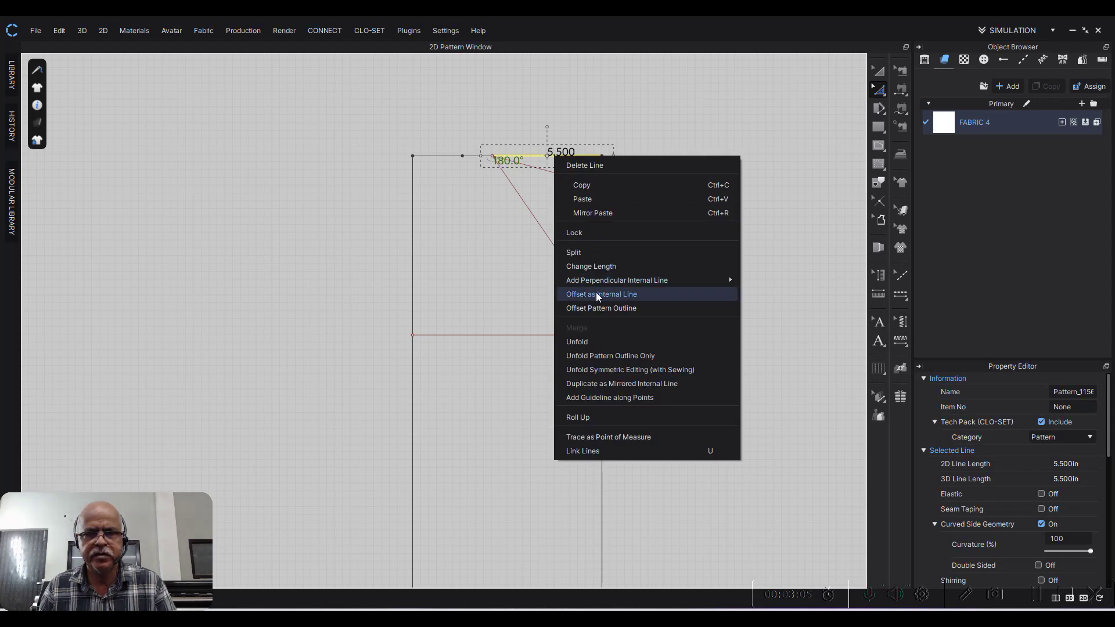
pyautogui.click(596, 291)
pyautogui.write('15.500')
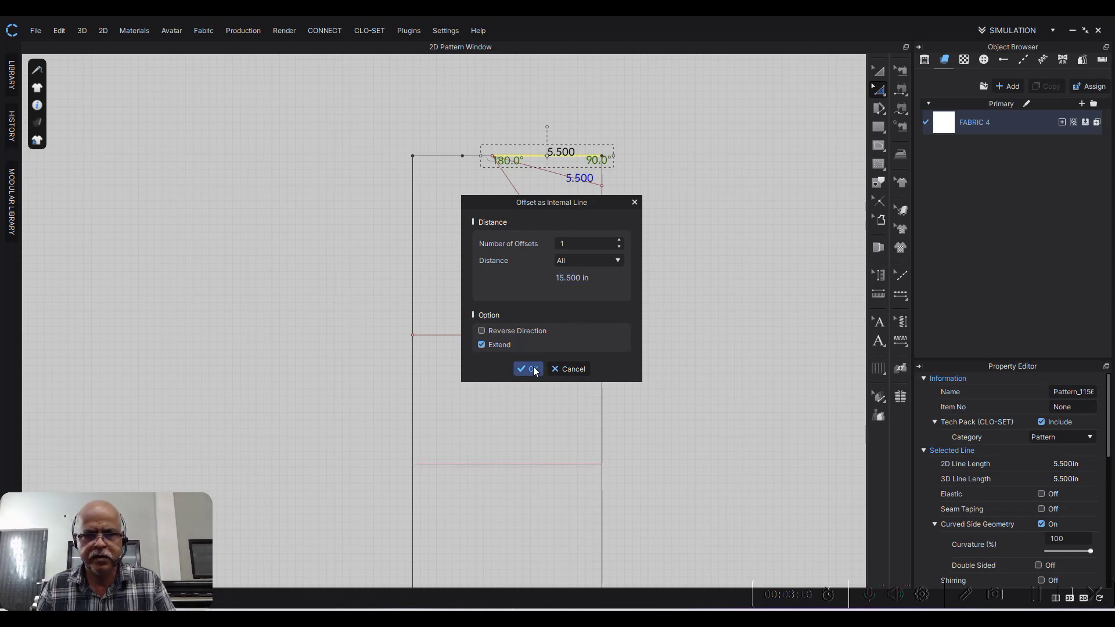
pyautogui.click(529, 368)
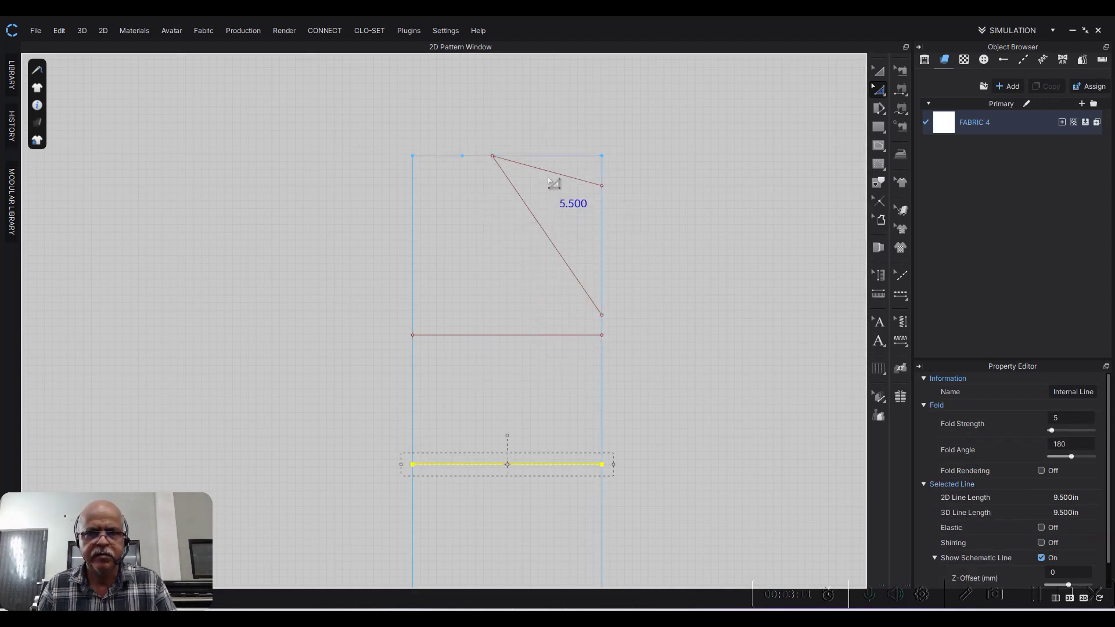
pyautogui.rightClick(549, 157)
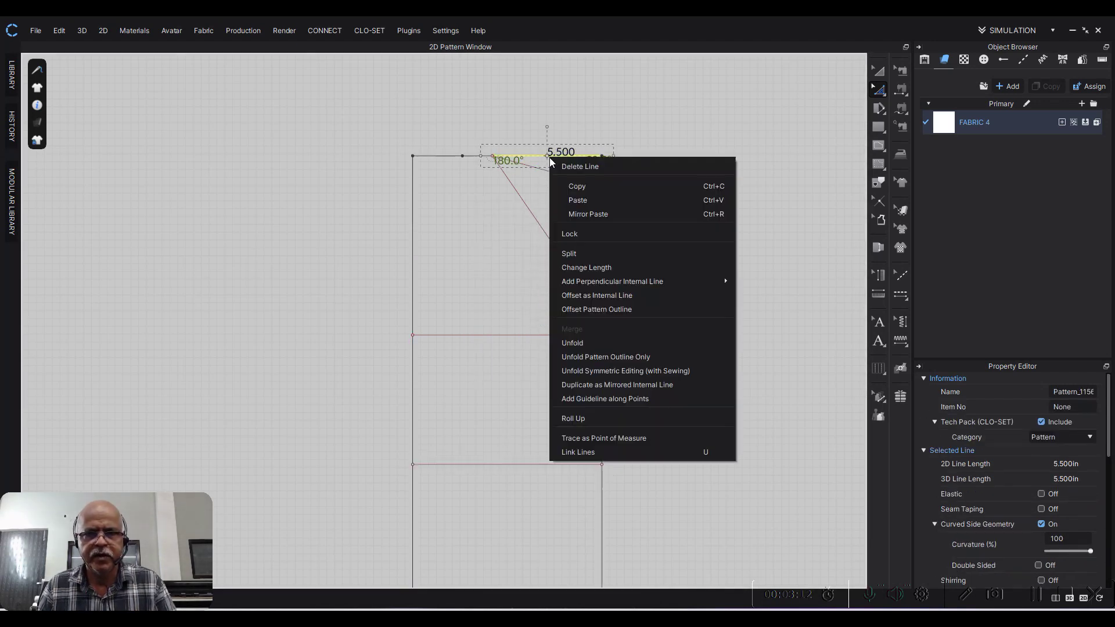
pyautogui.click(592, 297)
pyautogui.write('4')
pyautogui.click(530, 369)
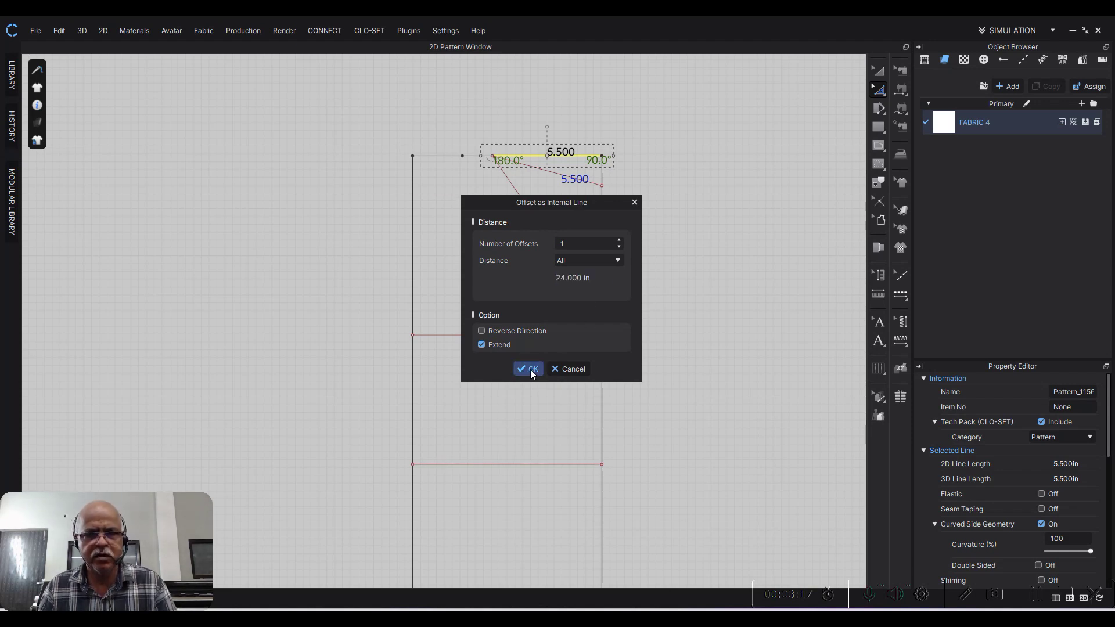
# Step: Deselect the new internal line with Transform Pattern and select the front pattern
pyautogui.moveTo(549, 350); pyautogui.dragTo(505, 329, button='middle')
pyautogui.press('a')
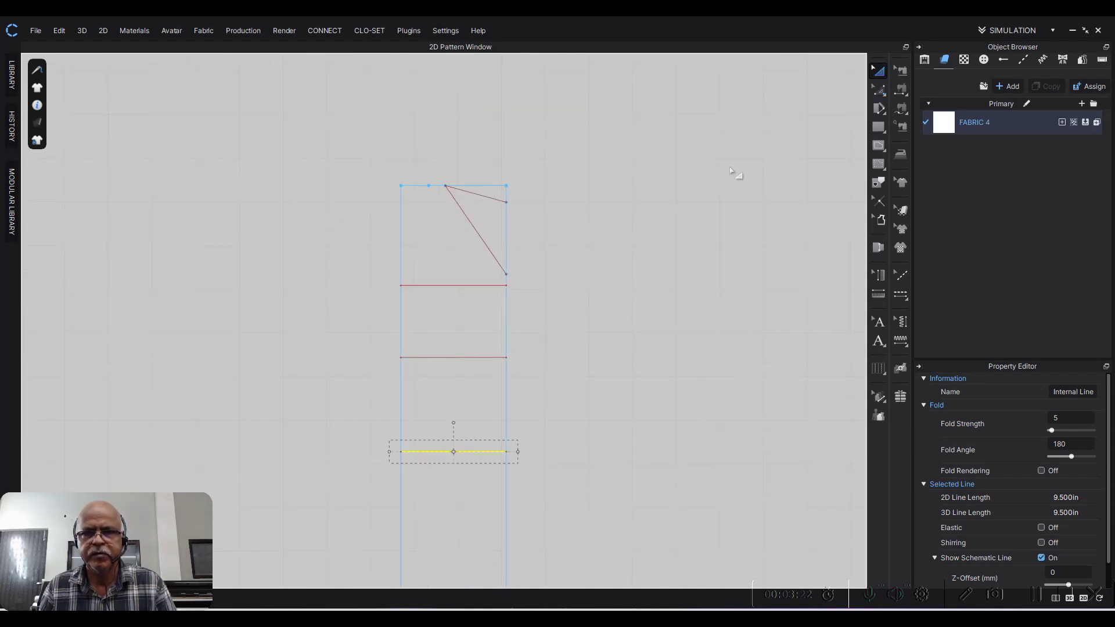
pyautogui.click(386, 304)
pyautogui.scroll(3, 386, 304)
pyautogui.click(528, 339)
# Step: Offset the 5.500 top edge segment as an internal line 5 in below
pyautogui.click(697, 309)
pyautogui.scroll(-2, 697, 309)
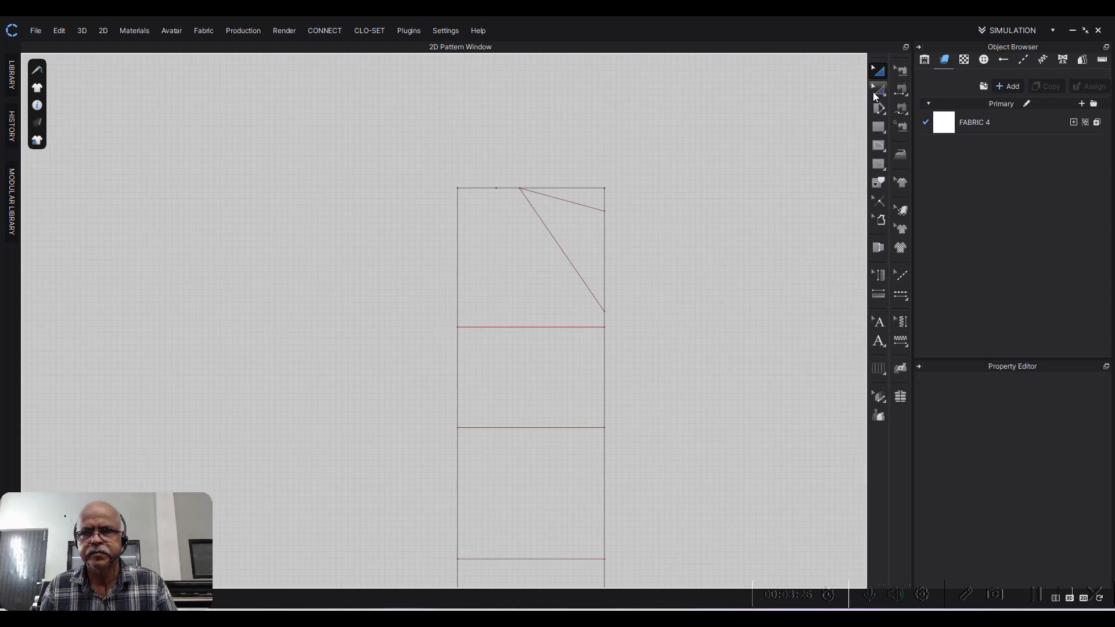
pyautogui.click(883, 93)
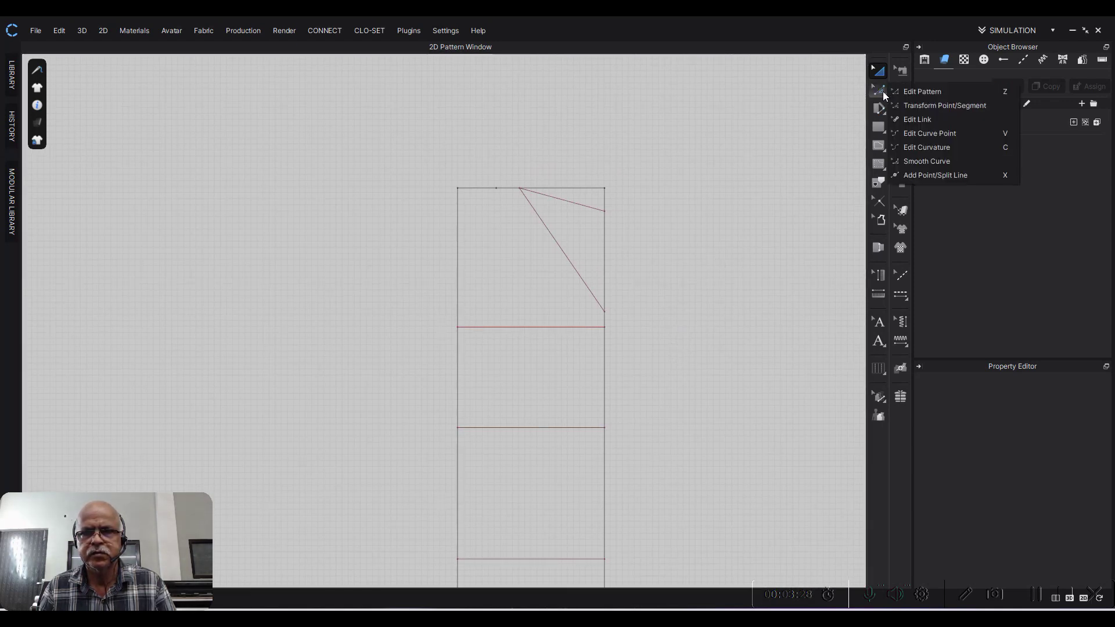
pyautogui.click(917, 107)
pyautogui.click(566, 188)
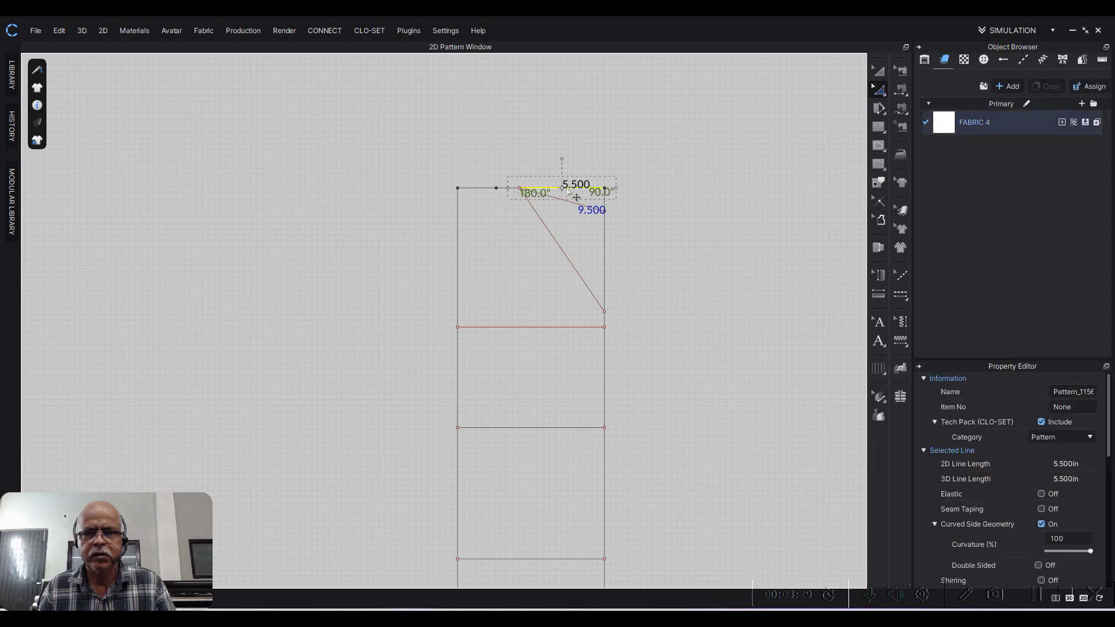
pyautogui.rightClick(566, 187)
pyautogui.click(621, 329)
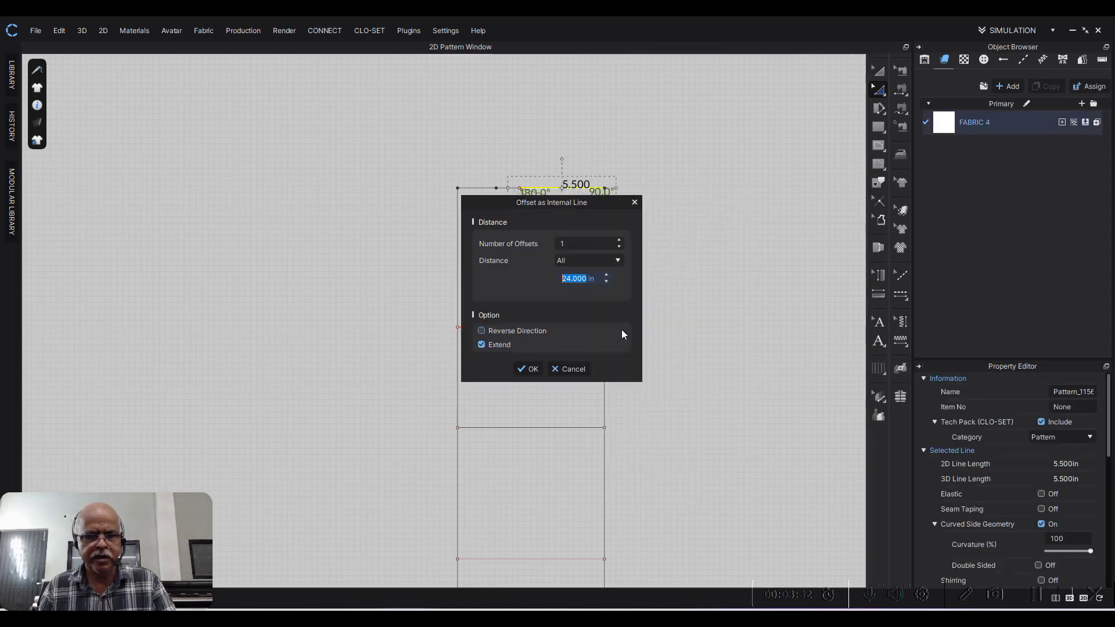
pyautogui.write('5')
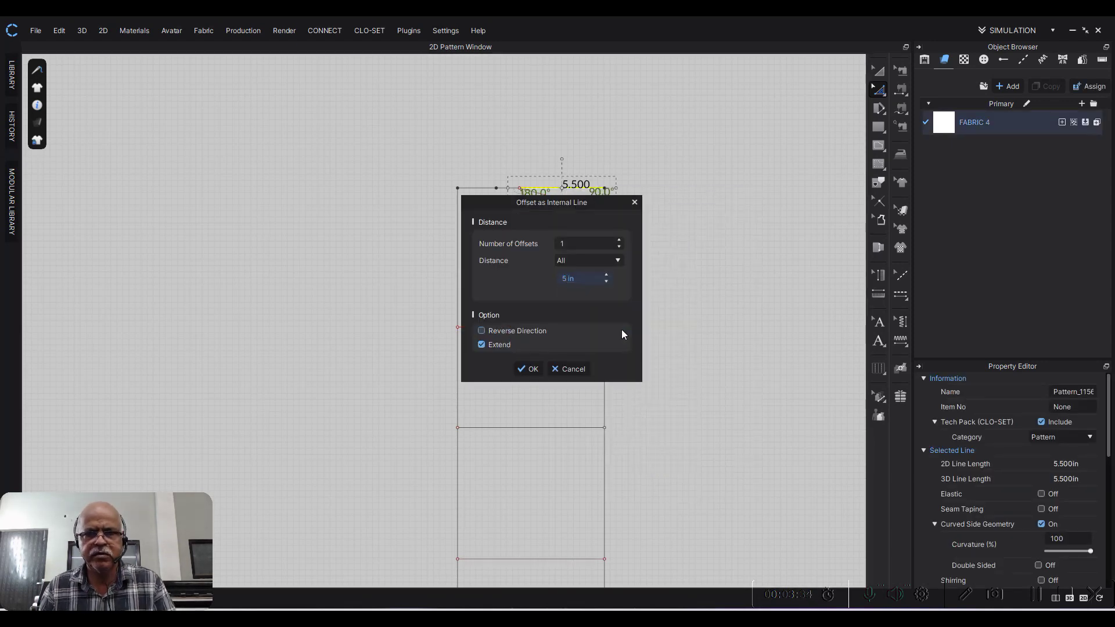
pyautogui.click(525, 370)
# Step: Zoom out to review the pattern and deselect the new internal line
pyautogui.scroll(-3, 530, 301)
pyautogui.scroll(-2, 531, 308)
pyautogui.scroll(-1, 530, 311)
pyautogui.scroll(3, 541, 271)
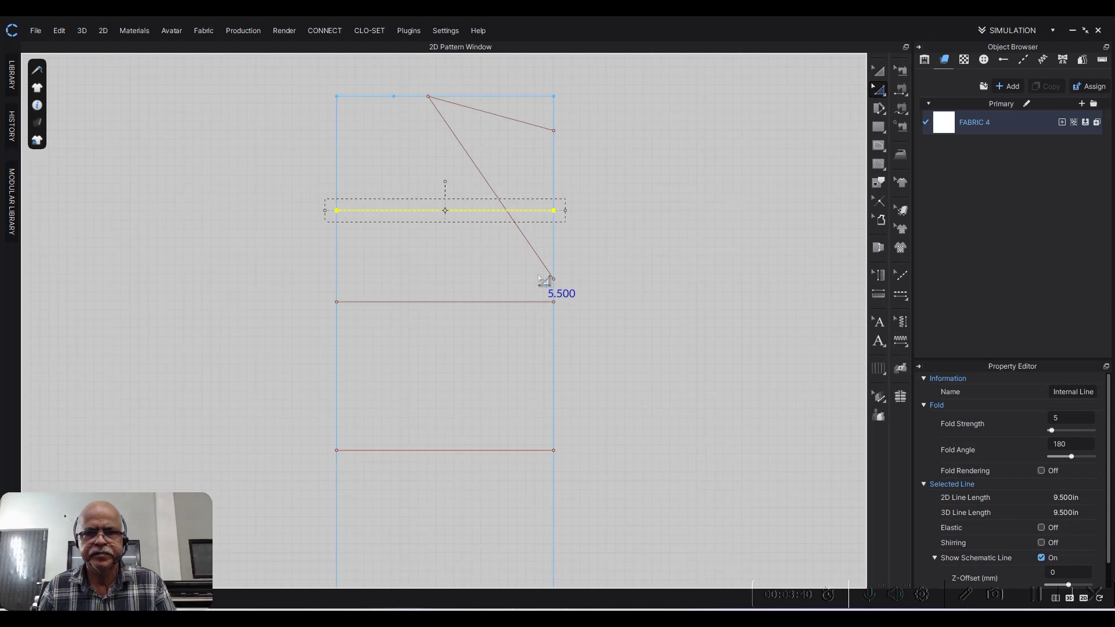
pyautogui.click(635, 298)
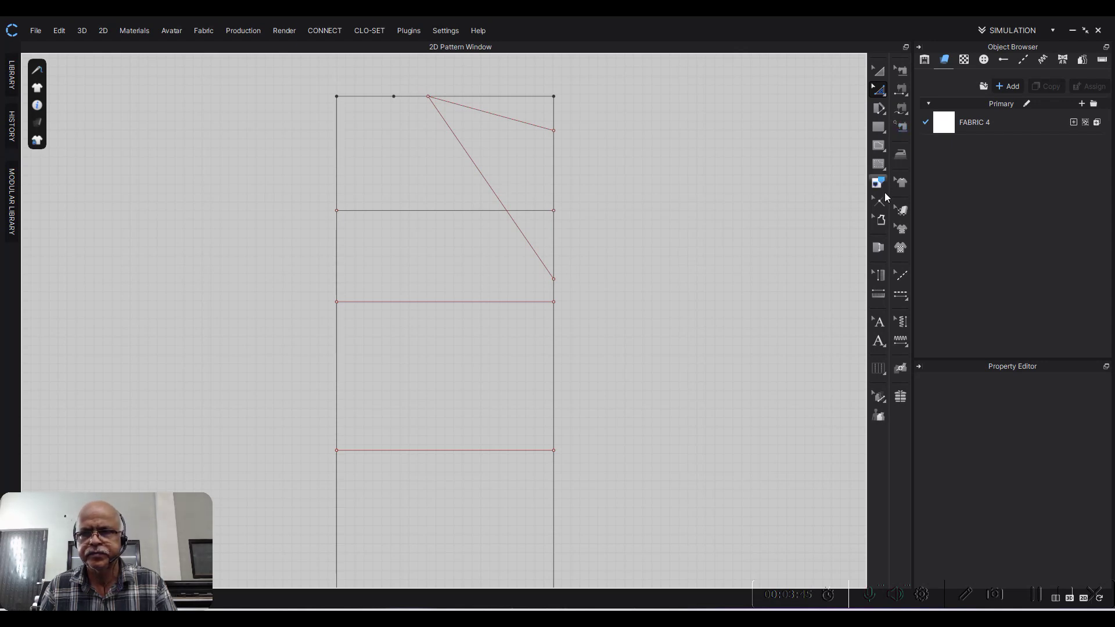
# Step: Draw an internal line from the top edge to the left side and bend it into a curve
pyautogui.click(880, 149)
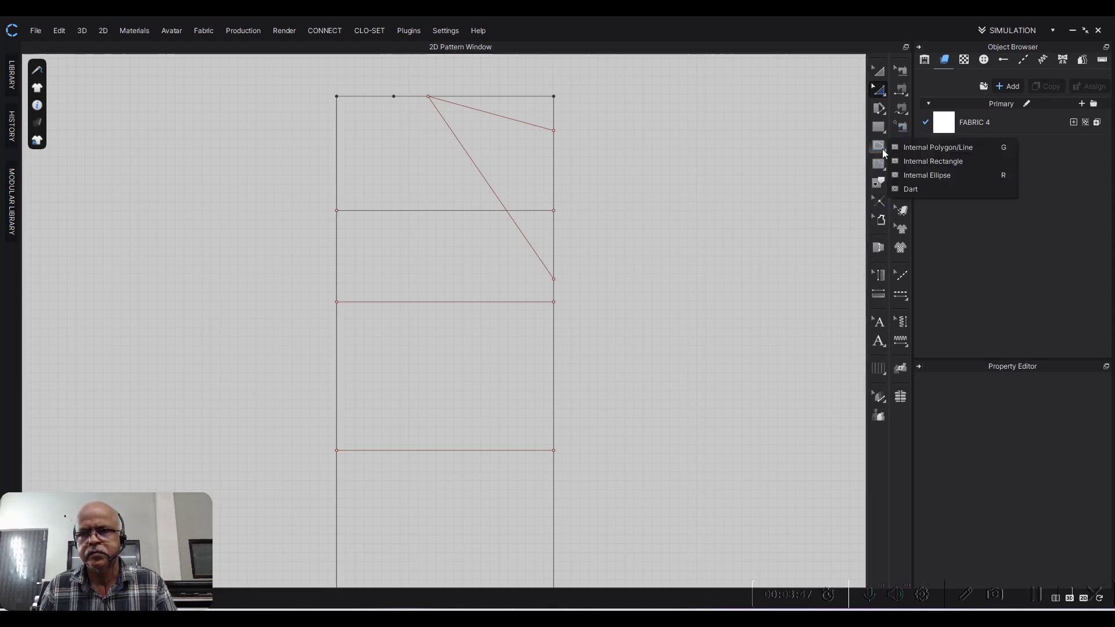
pyautogui.click(924, 149)
pyautogui.click(393, 97)
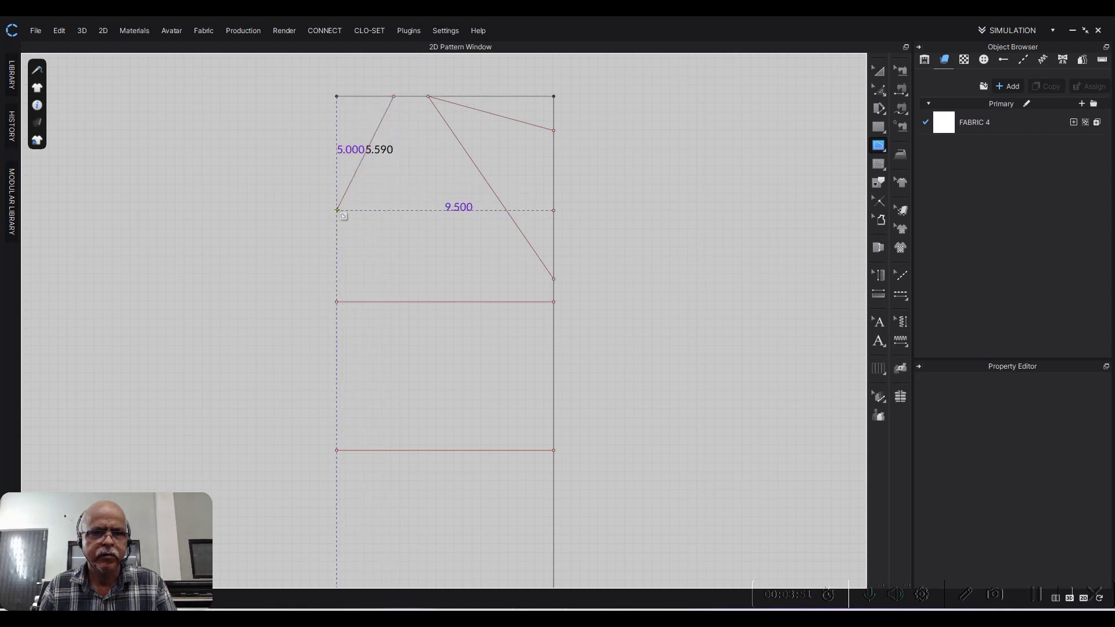
pyautogui.click(336, 210)
pyautogui.scroll(-2, 337, 210)
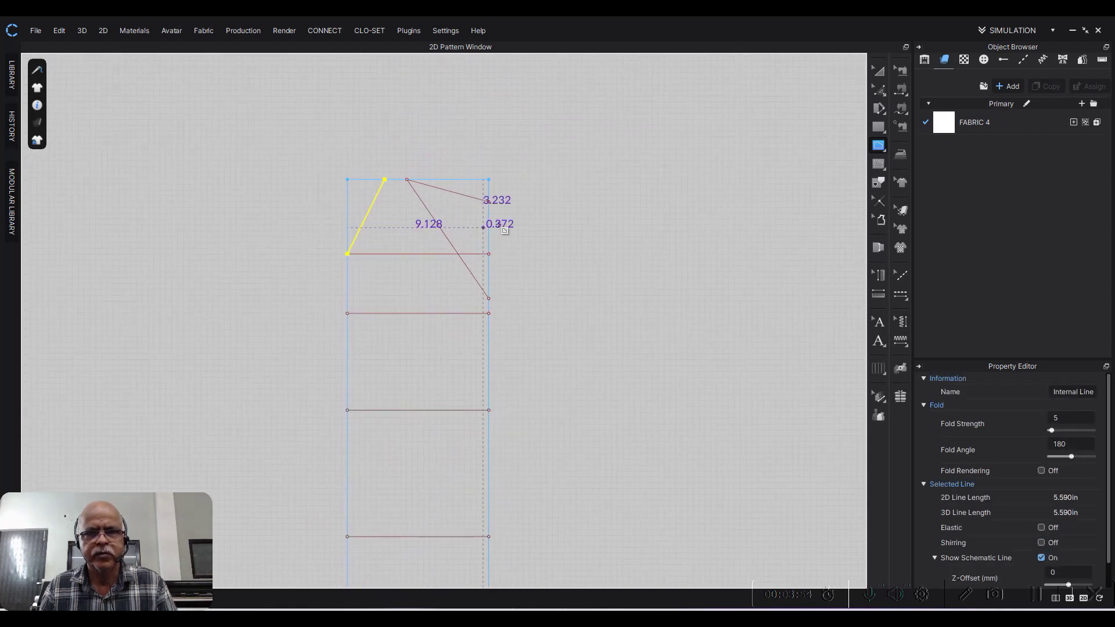
pyautogui.click(885, 97)
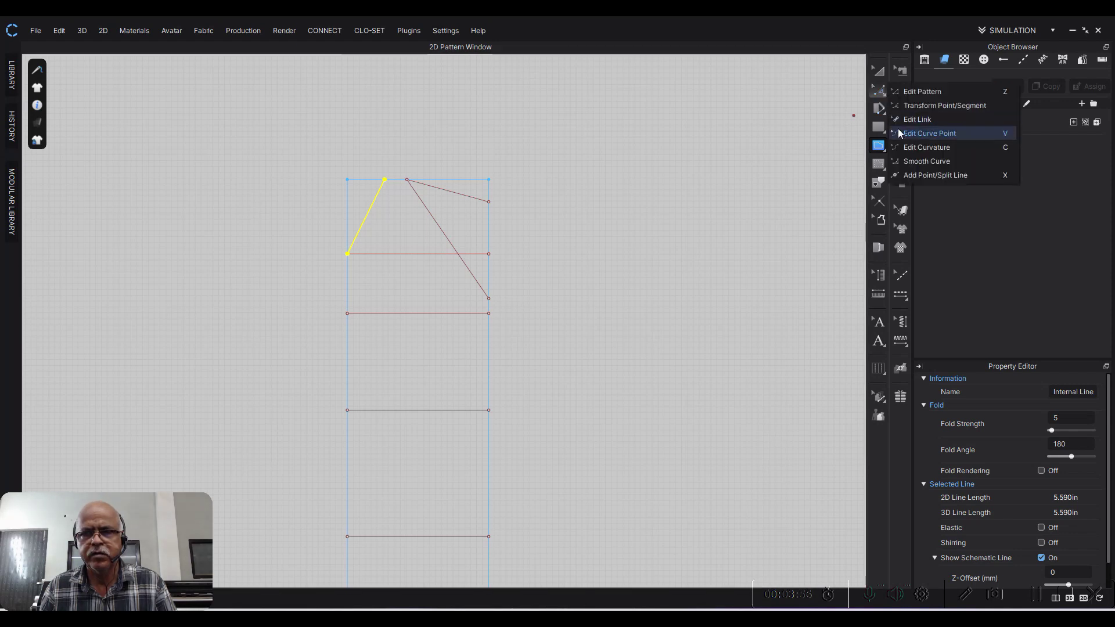
pyautogui.click(941, 118)
pyautogui.scroll(3, 424, 235)
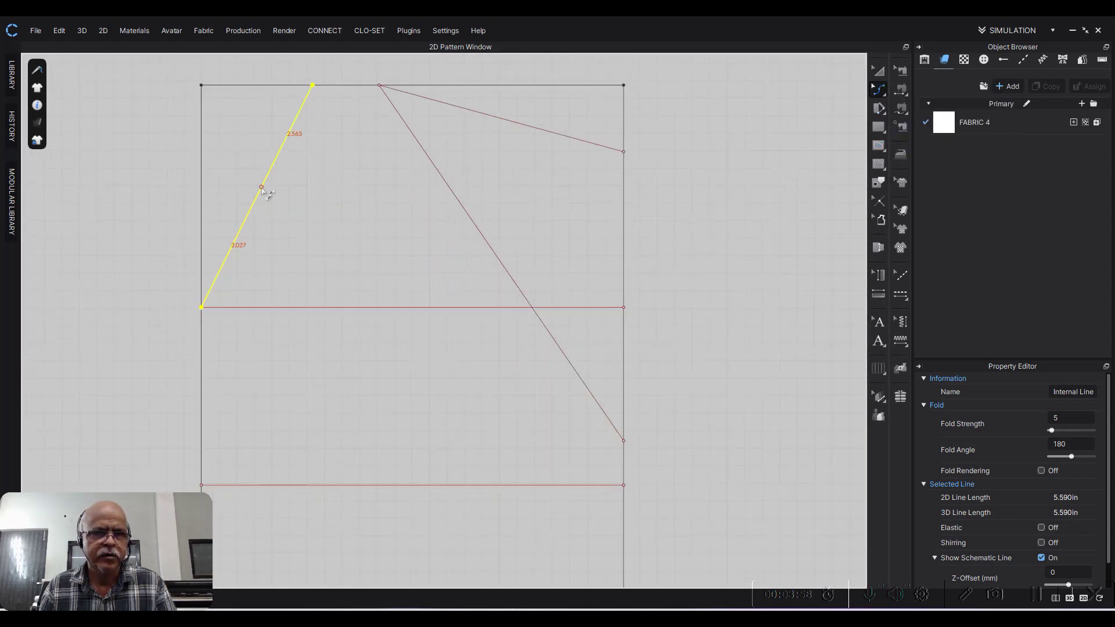
pyautogui.moveTo(262, 190); pyautogui.dragTo(288, 243)
pyautogui.scroll(-3, 482, 216)
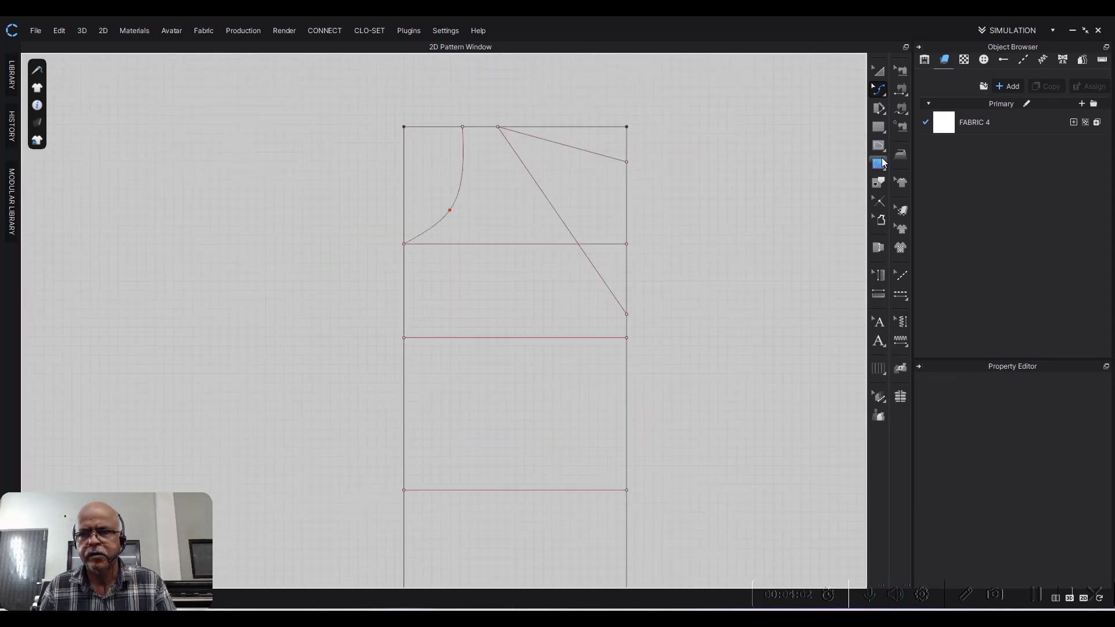
# Step: Draw a straight internal line from the curve's top end down to the lower-left point
pyautogui.click(879, 145)
pyautogui.click(929, 146)
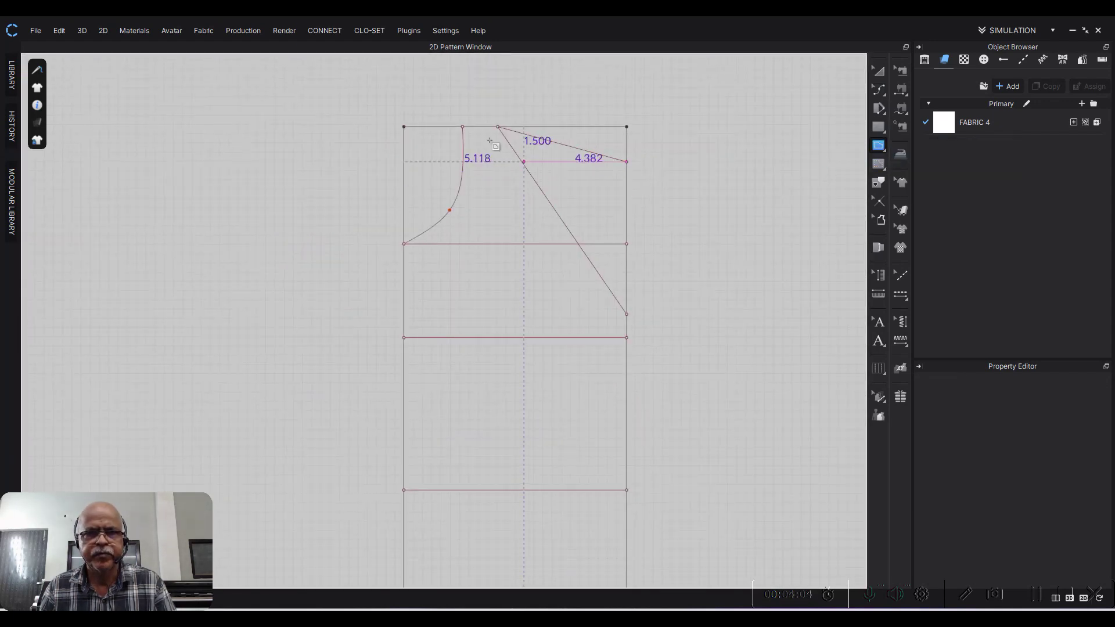
pyautogui.click(462, 127)
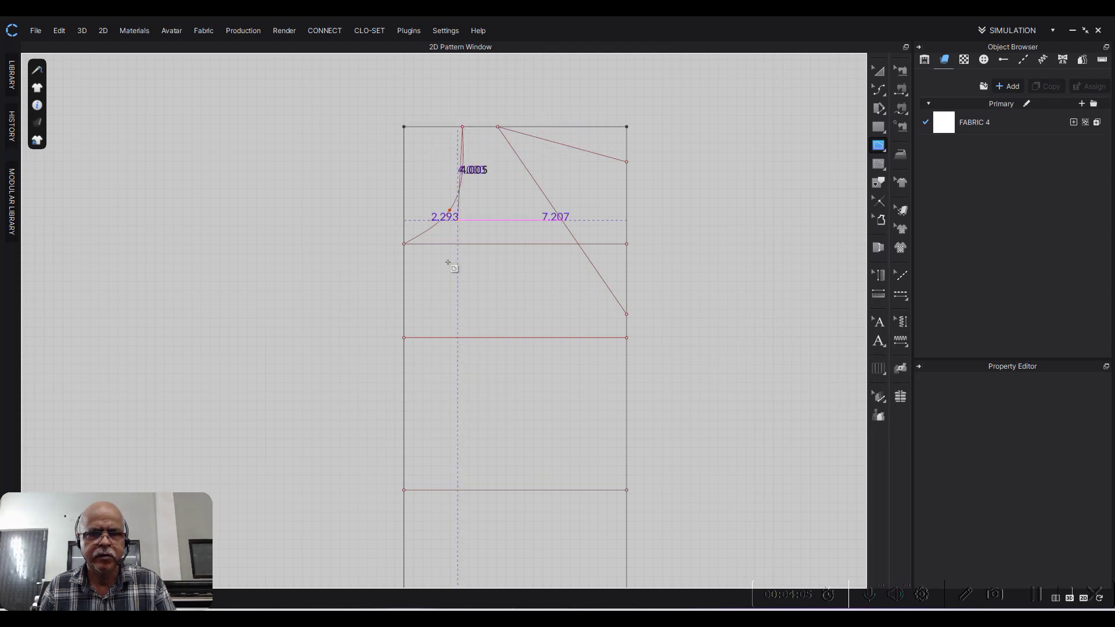
pyautogui.doubleClick(404, 337)
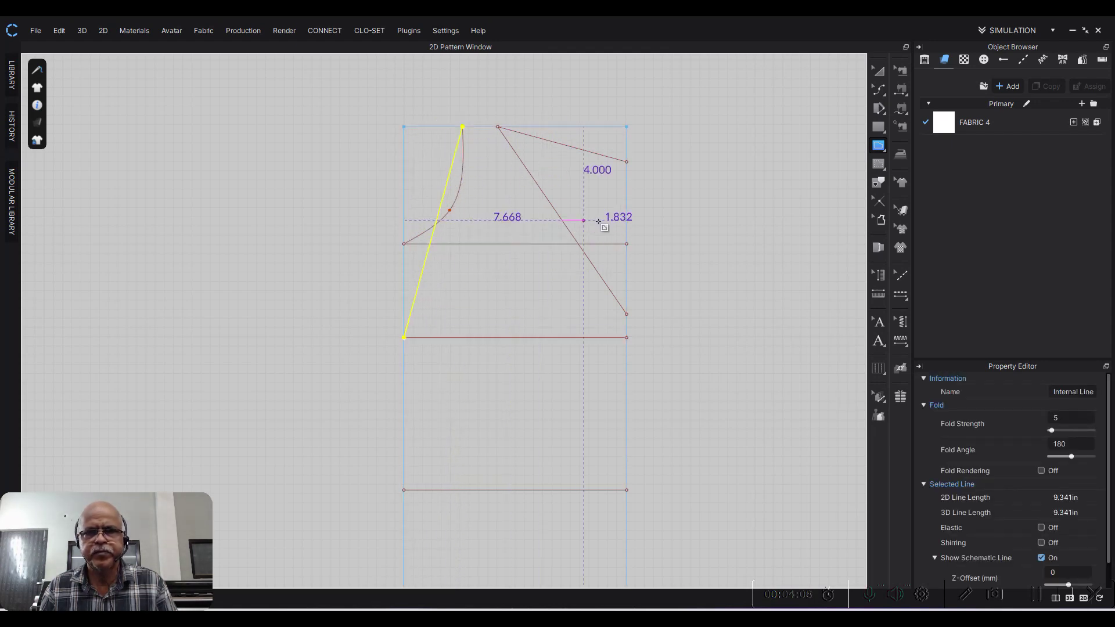
pyautogui.click(879, 91)
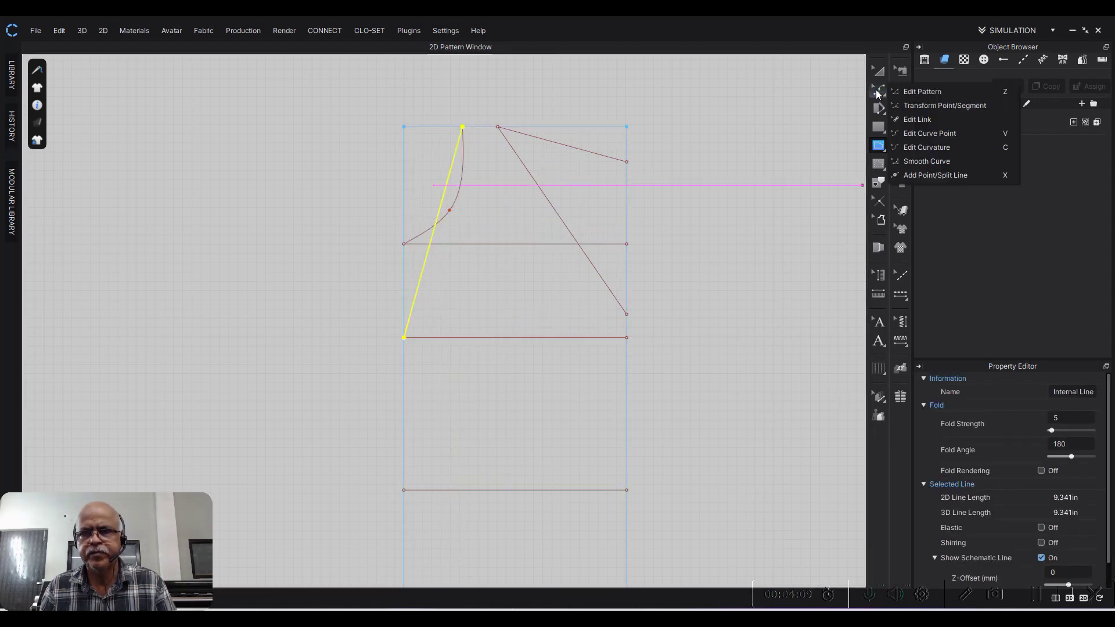
pyautogui.click(912, 107)
pyautogui.click(627, 213)
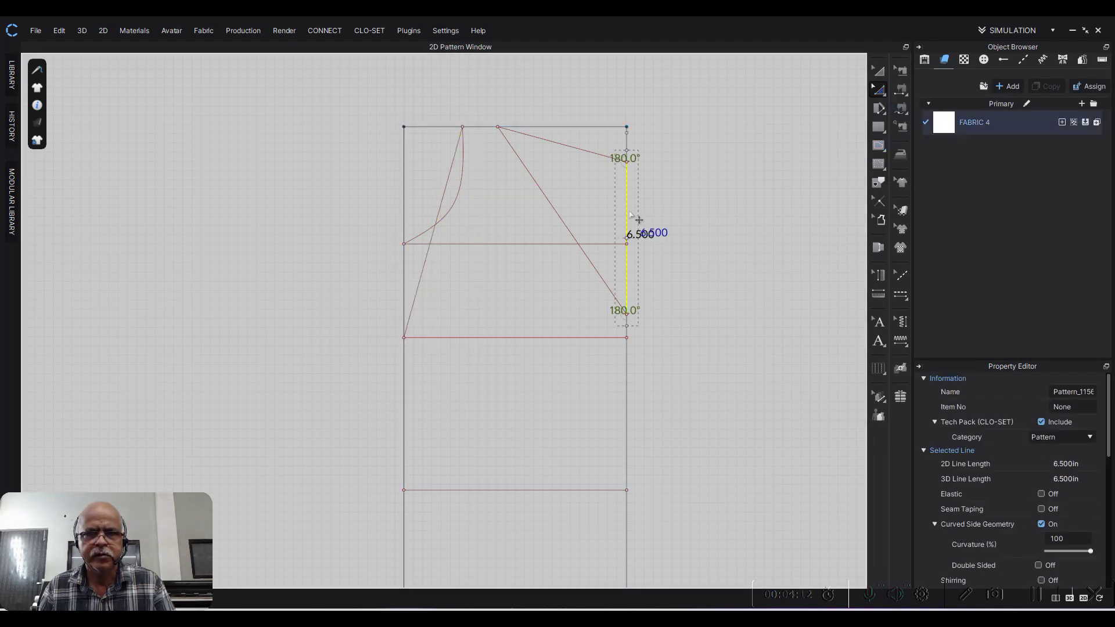
# Step: Offset the right edge as an internal line 6.5 in inward
pyautogui.rightClick(628, 210)
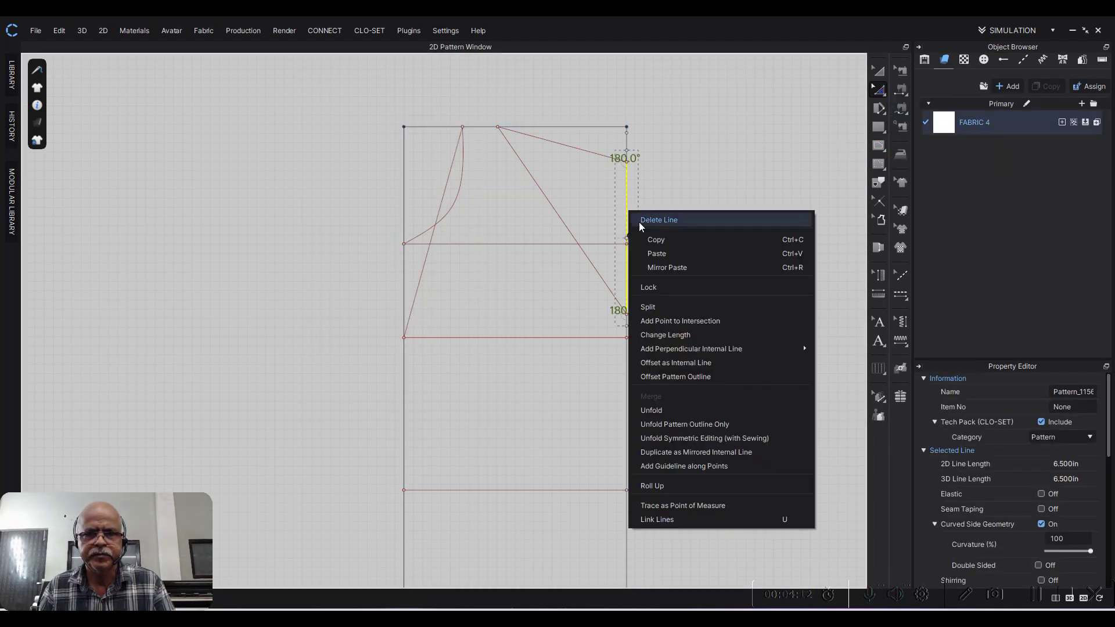
pyautogui.click(680, 363)
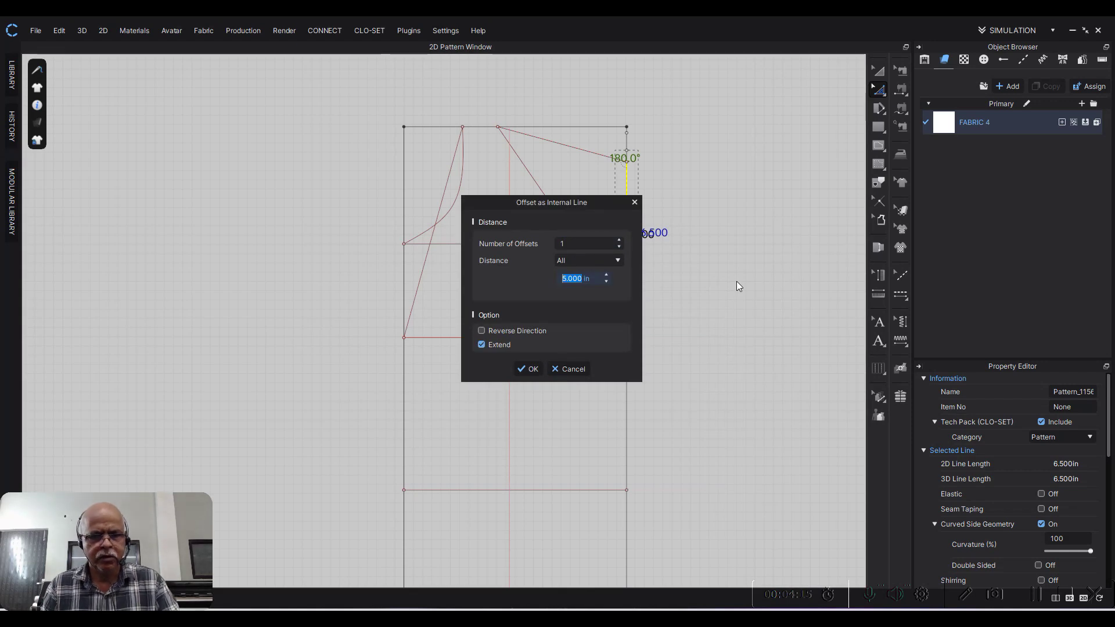
pyautogui.write('6')
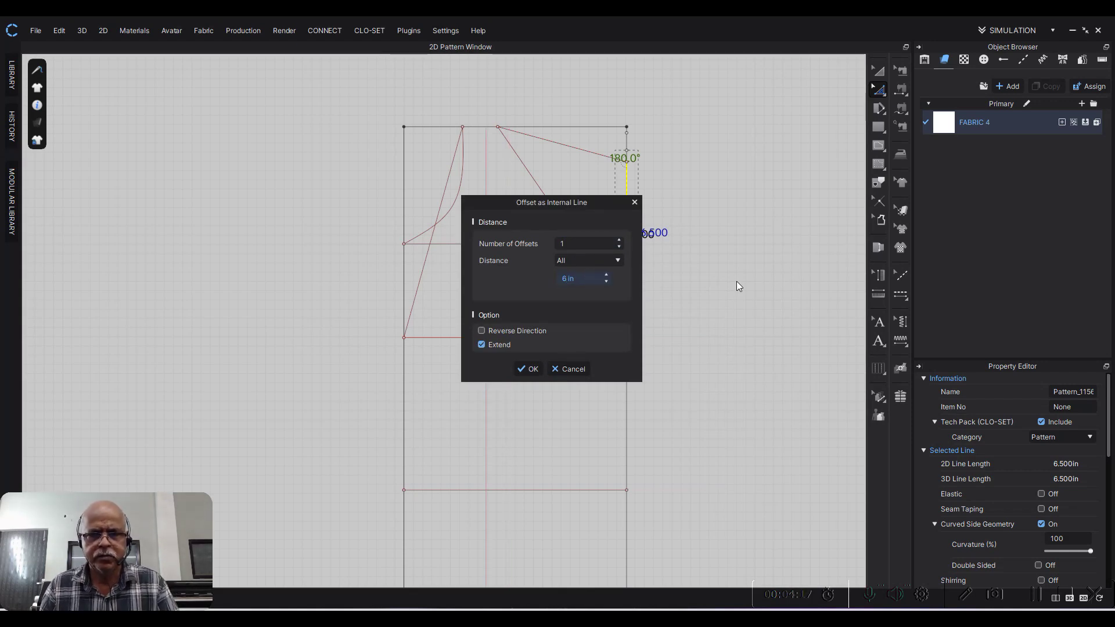
pyautogui.write('.5')
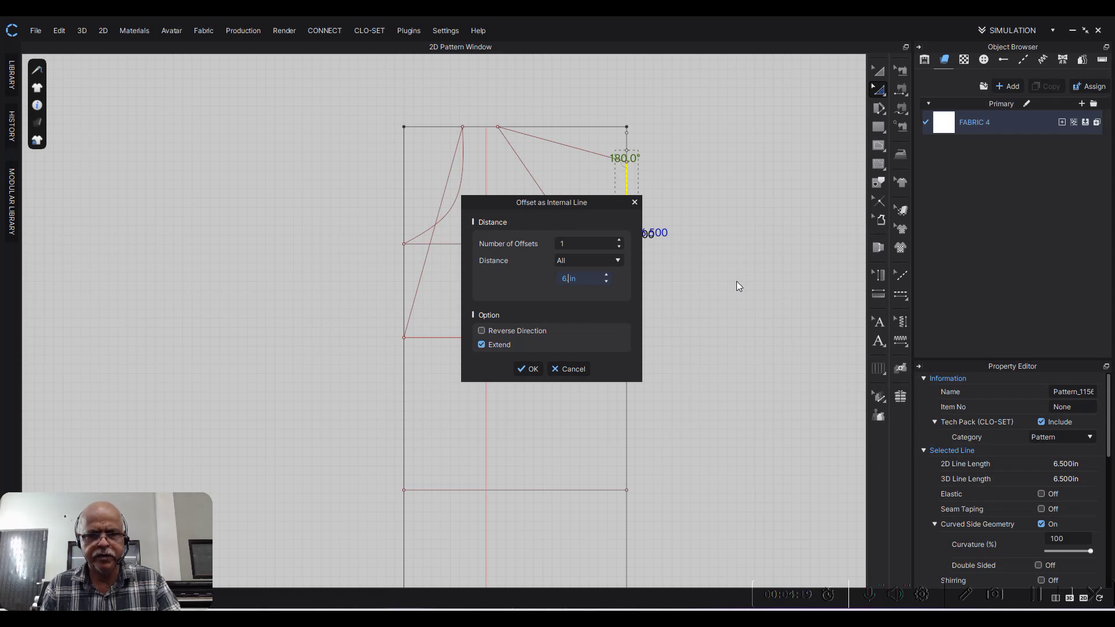
pyautogui.click(532, 370)
# Step: Draw a bent internal line from the curve's top end, through the vertical line, to the lower-left point
pyautogui.scroll(3, 513, 253)
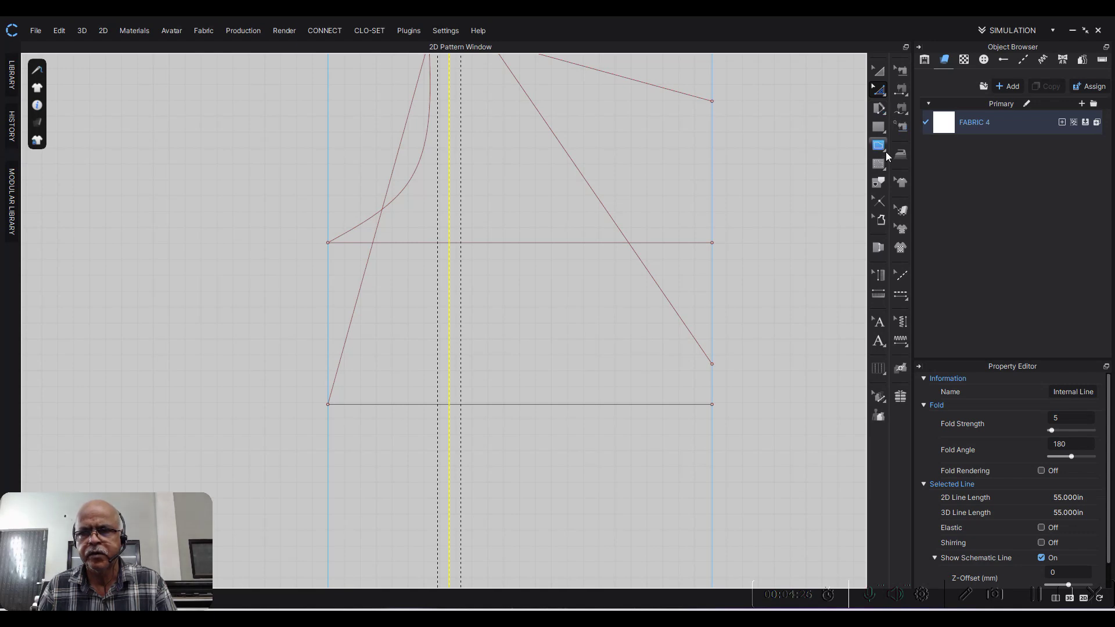
pyautogui.click(879, 146)
pyautogui.scroll(-3, 504, 207)
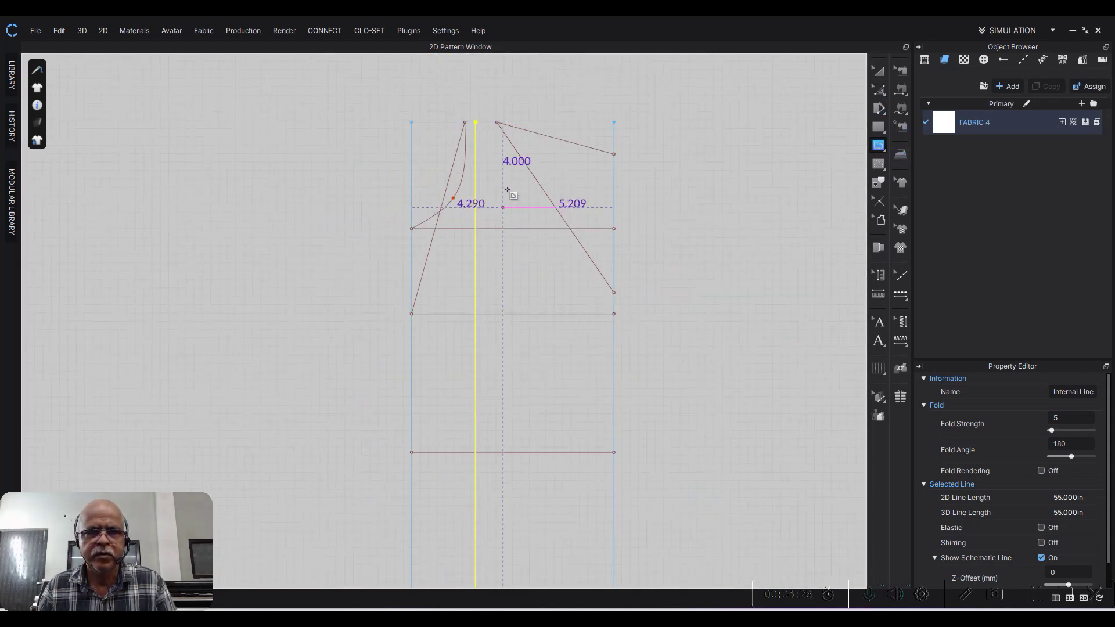
pyautogui.click(465, 123)
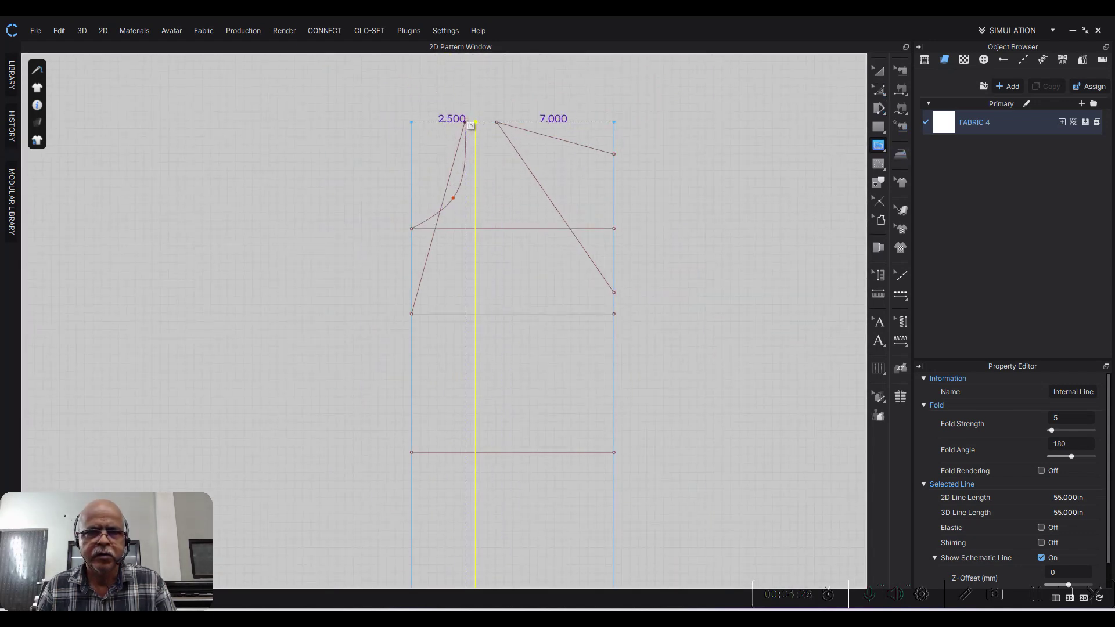
pyautogui.click(477, 228)
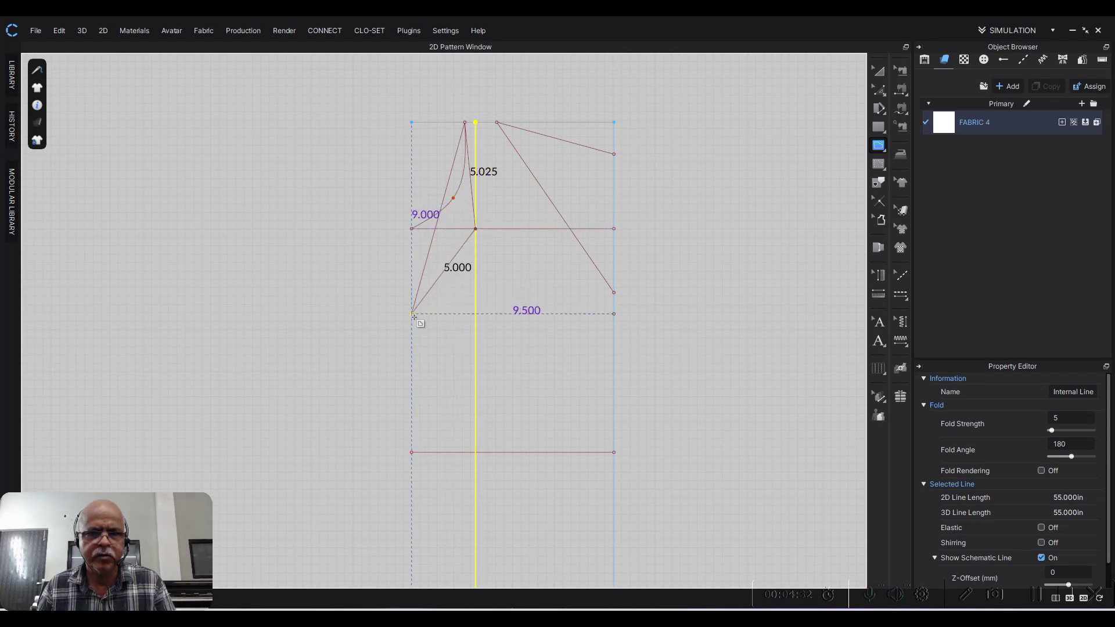
pyautogui.doubleClick(412, 314)
# Step: Delete the old straight diagonal and the curved internal line
pyautogui.click(879, 90)
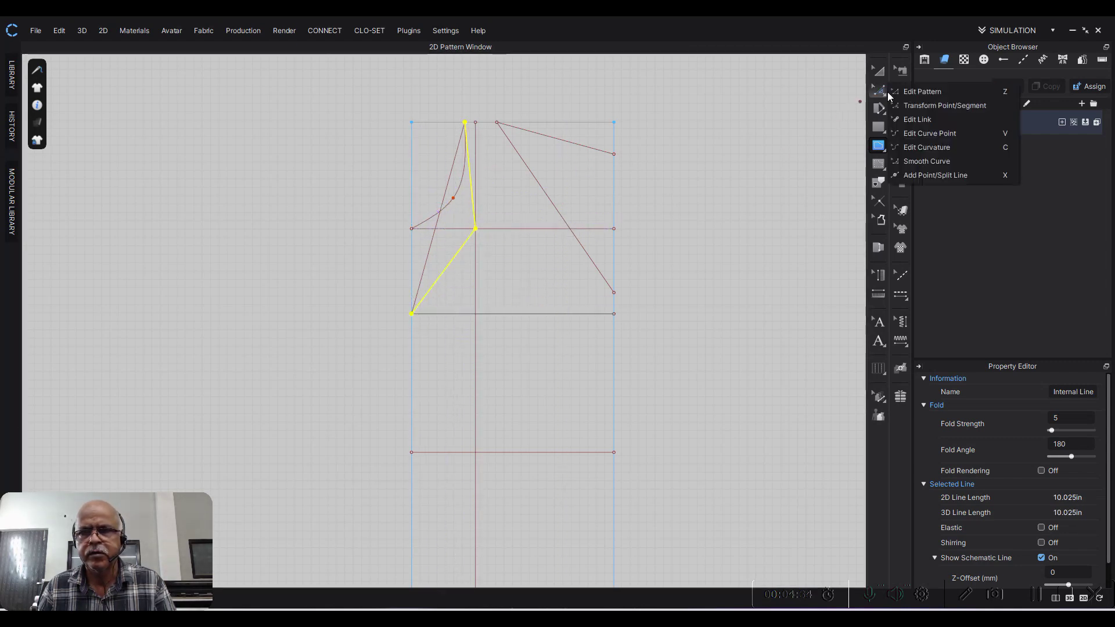
pyautogui.click(906, 92)
pyautogui.click(444, 195)
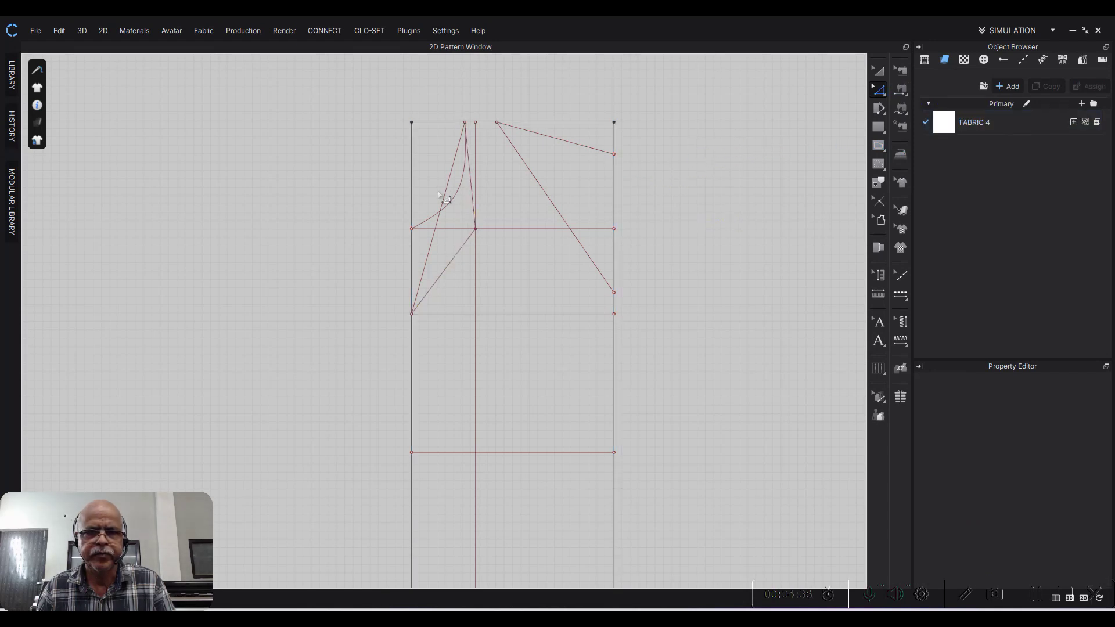
pyautogui.click(439, 219)
pyautogui.press('Delete')
pyautogui.click(450, 217)
pyautogui.press('Delete')
pyautogui.scroll(1, 505, 233)
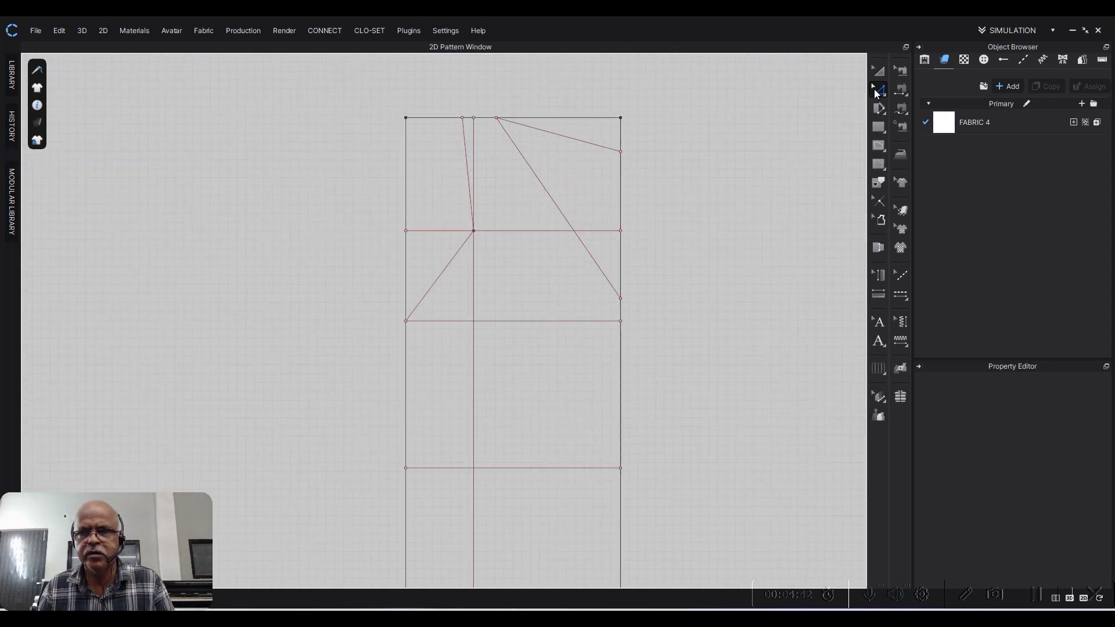
# Step: Select the angled two-segment internal line from the overlapping lines and open its context menu
pyautogui.click(873, 93)
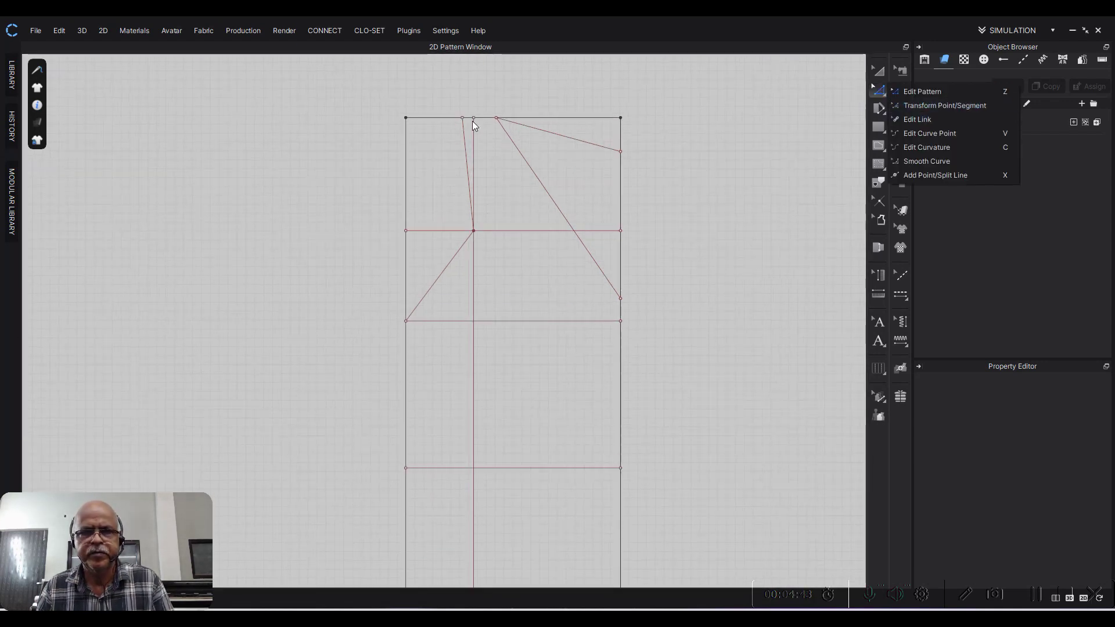
pyautogui.scroll(-2, 498, 124)
pyautogui.scroll(-2, 498, 124)
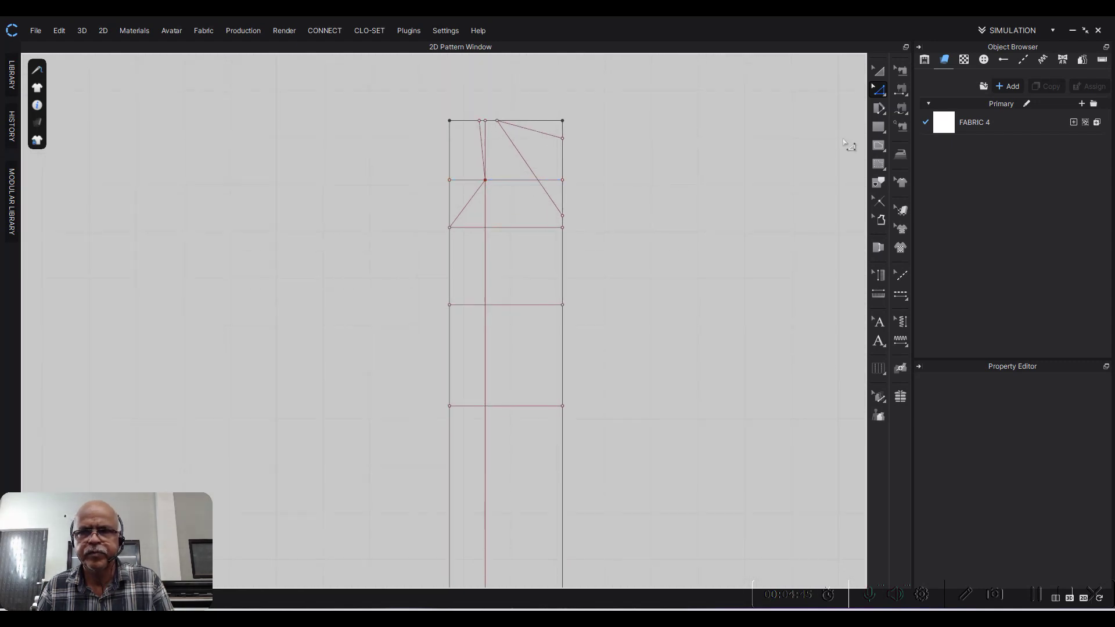
pyautogui.click(482, 152)
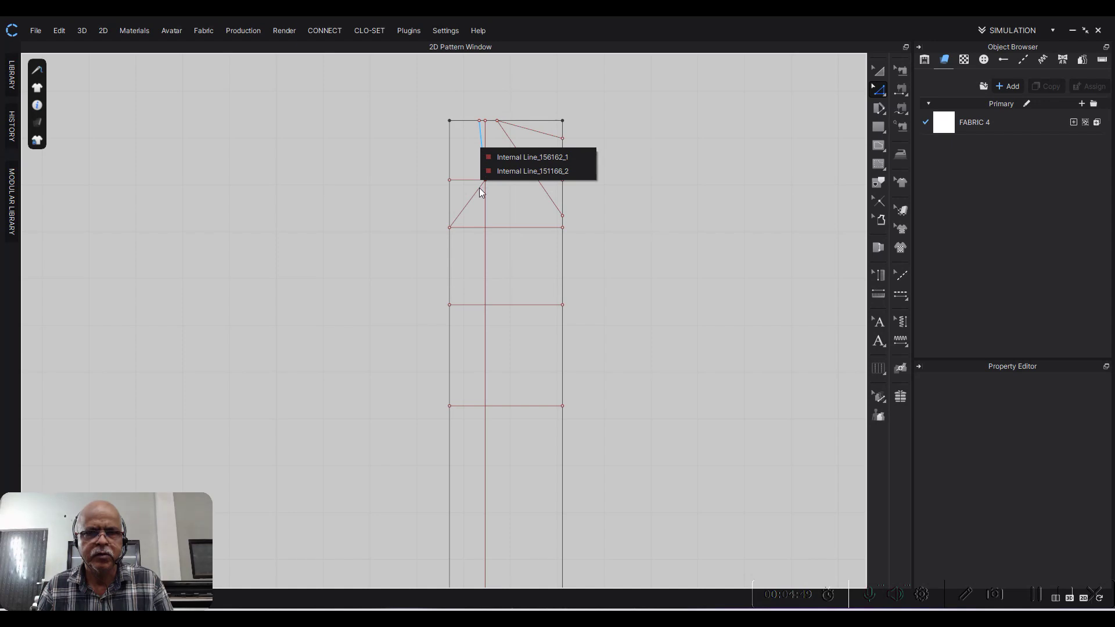
pyautogui.click(510, 172)
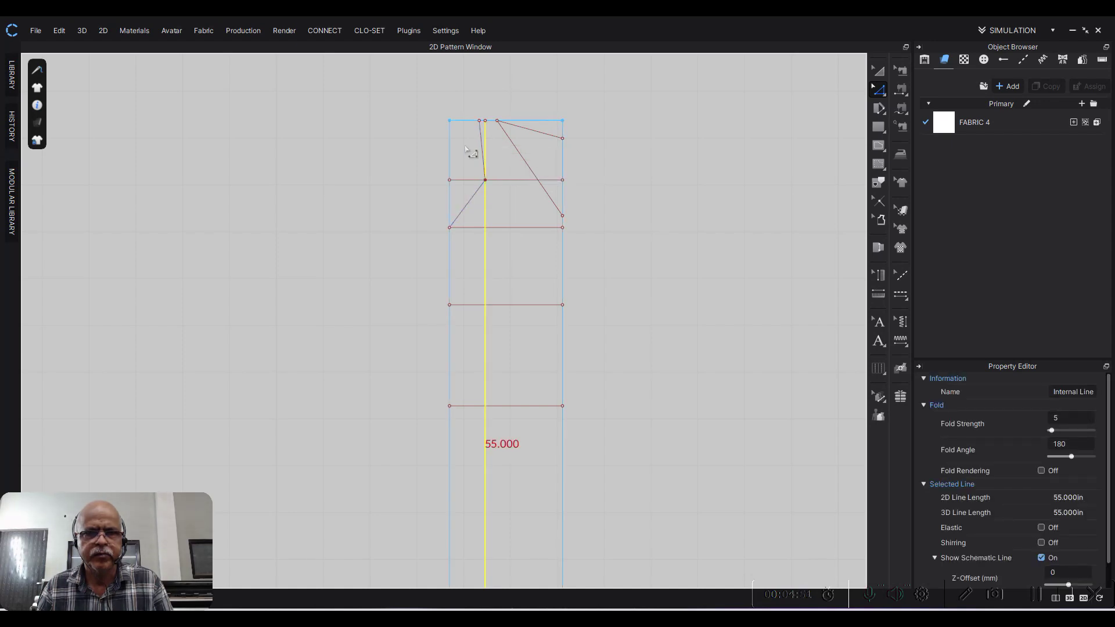
pyautogui.click(464, 169)
pyautogui.click(477, 143)
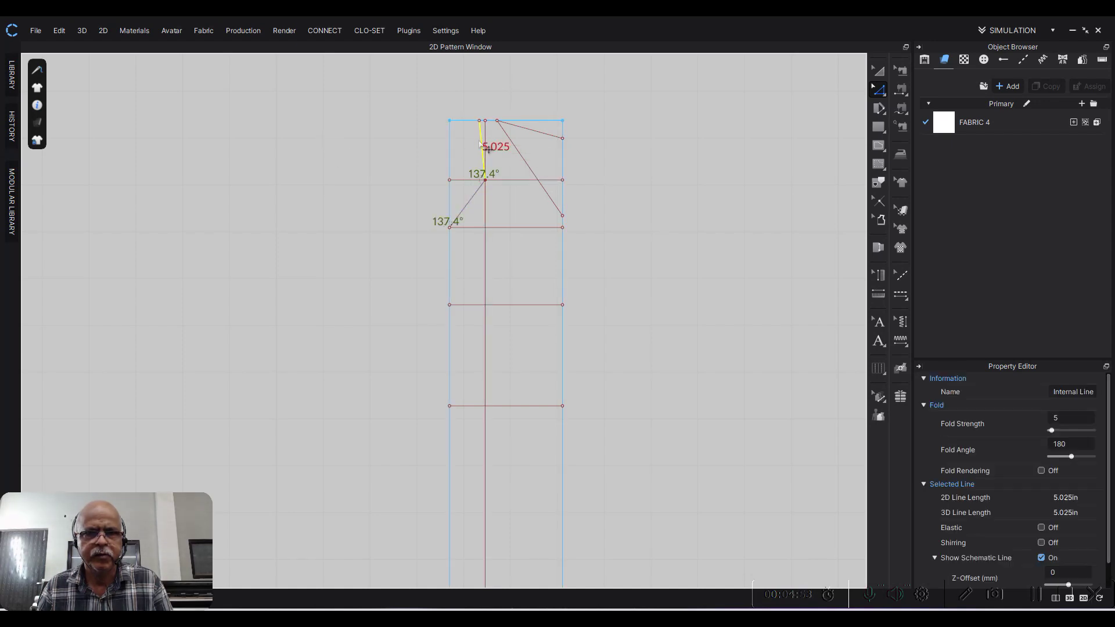
pyautogui.rightClick(468, 200)
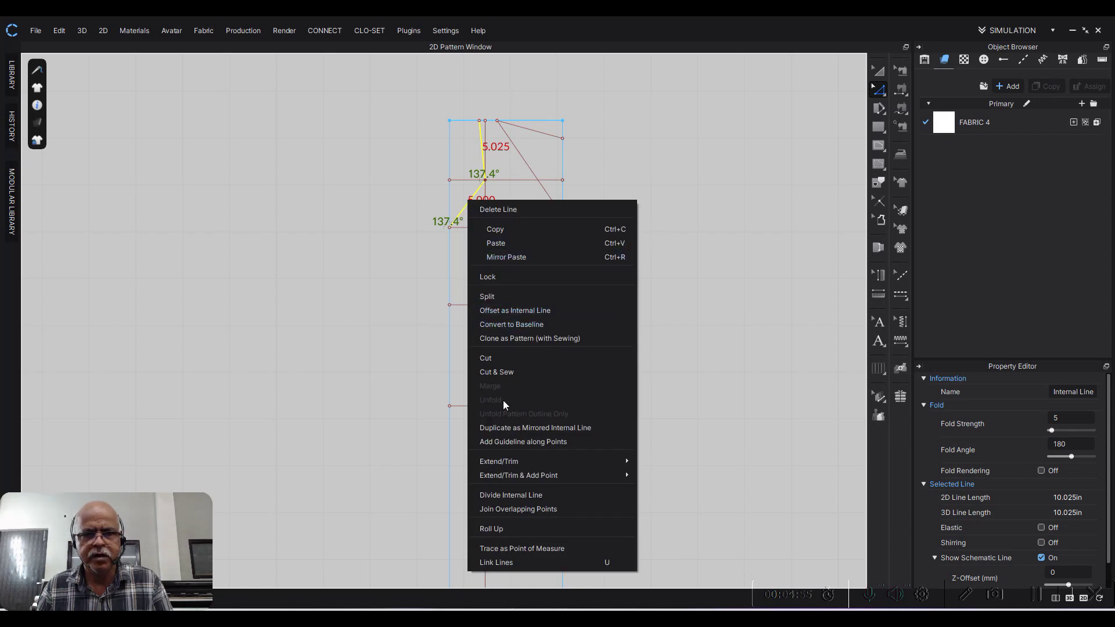
# Step: Cut along the angled line, then pull aside and delete the small top-left piece
pyautogui.click(488, 357)
pyautogui.click(876, 75)
pyautogui.moveTo(486, 141); pyautogui.dragTo(409, 147)
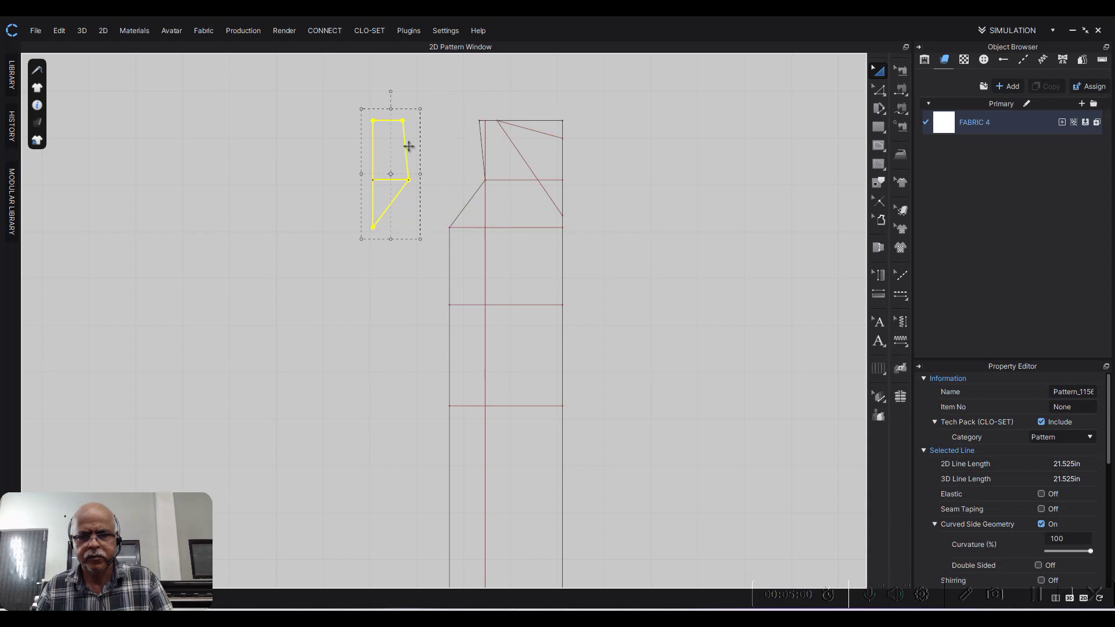
pyautogui.press('Delete')
pyautogui.scroll(2, 465, 154)
pyautogui.scroll(4, 523, 174)
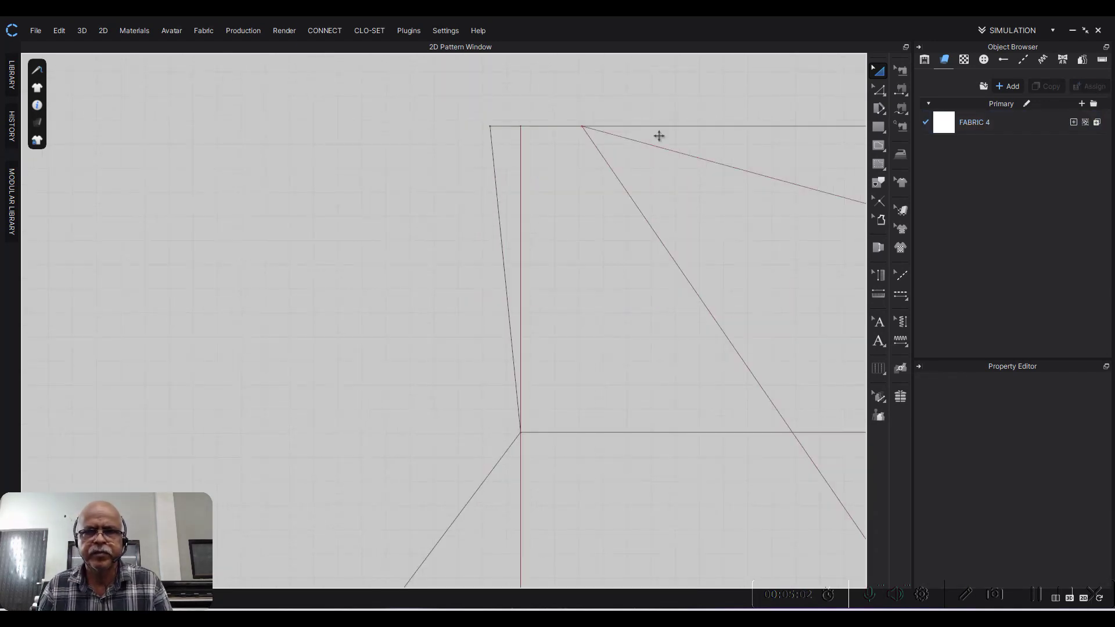
pyautogui.click(879, 92)
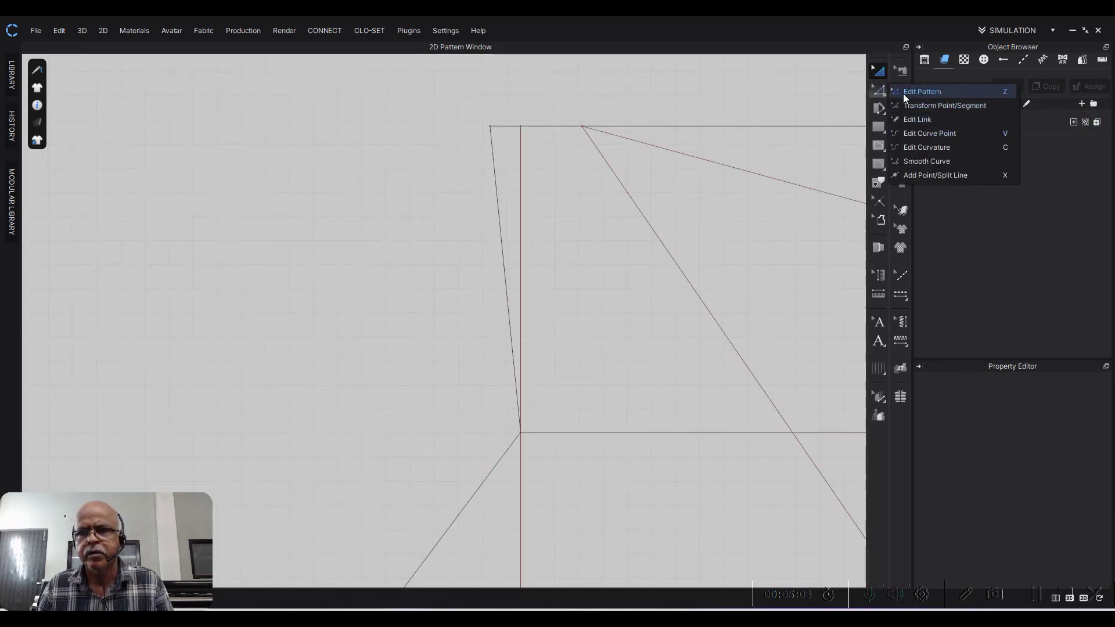
# Step: Lower the top-left corner point by exactly 0.5 in
pyautogui.click(929, 133)
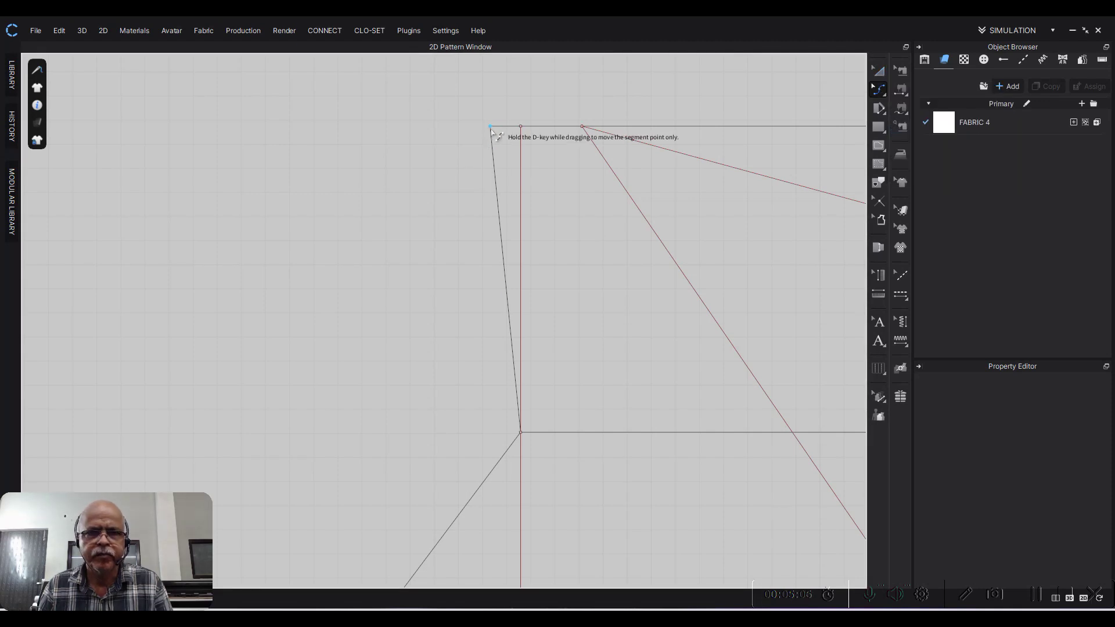
pyautogui.click(491, 126)
pyautogui.moveTo(491, 126); pyautogui.dragTo(491, 147)
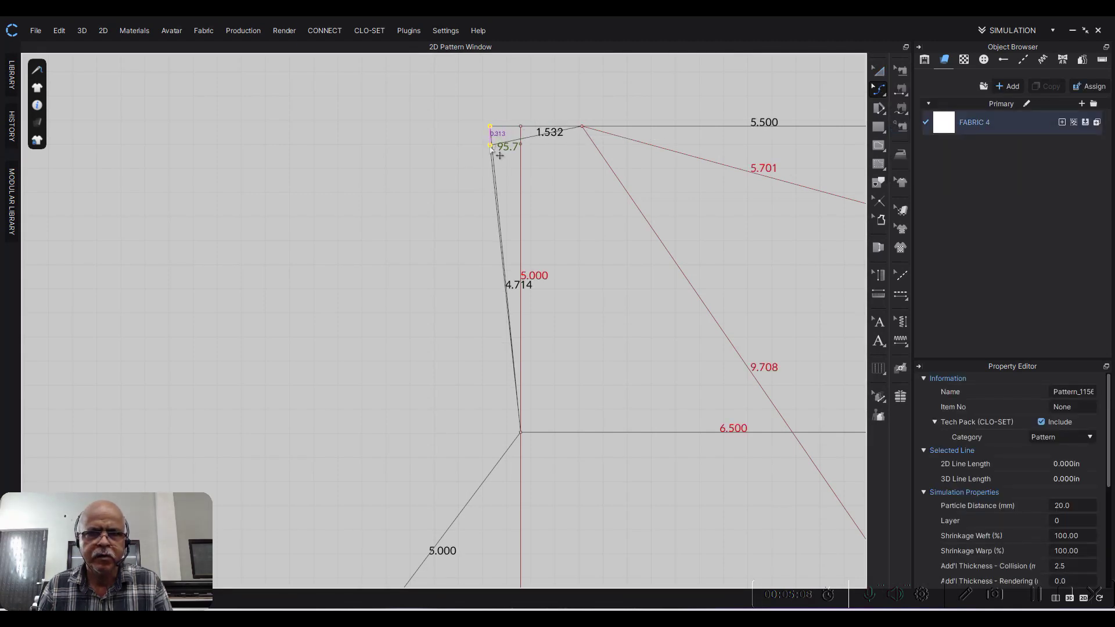
pyautogui.rightClick(490, 146)
pyautogui.write('.')
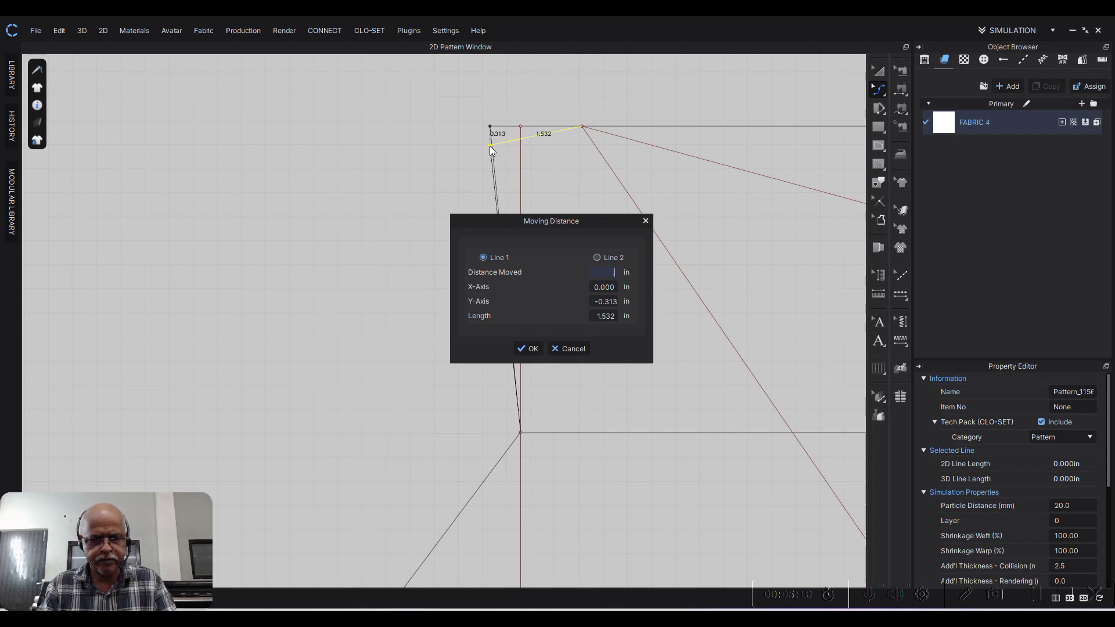
pyautogui.write('500')
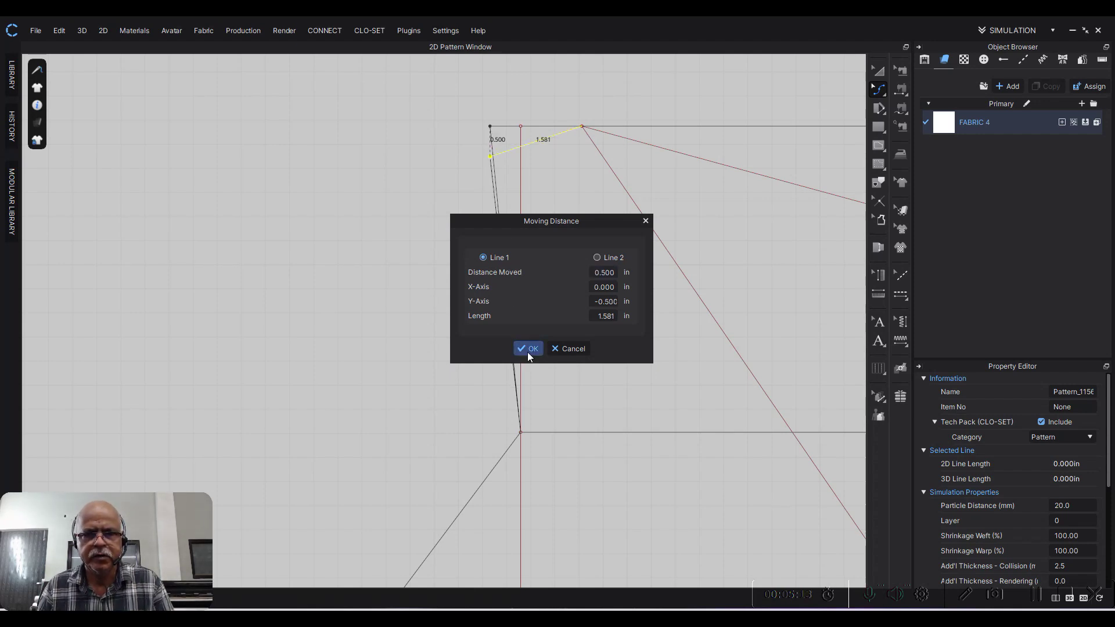
pyautogui.click(527, 350)
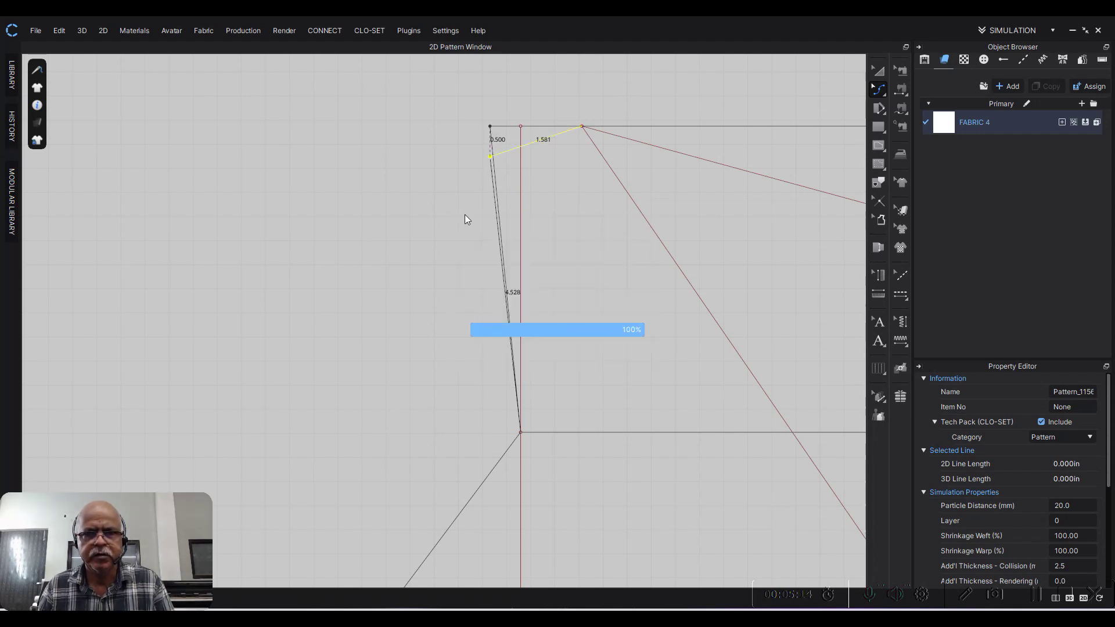
pyautogui.scroll(-3, 469, 222)
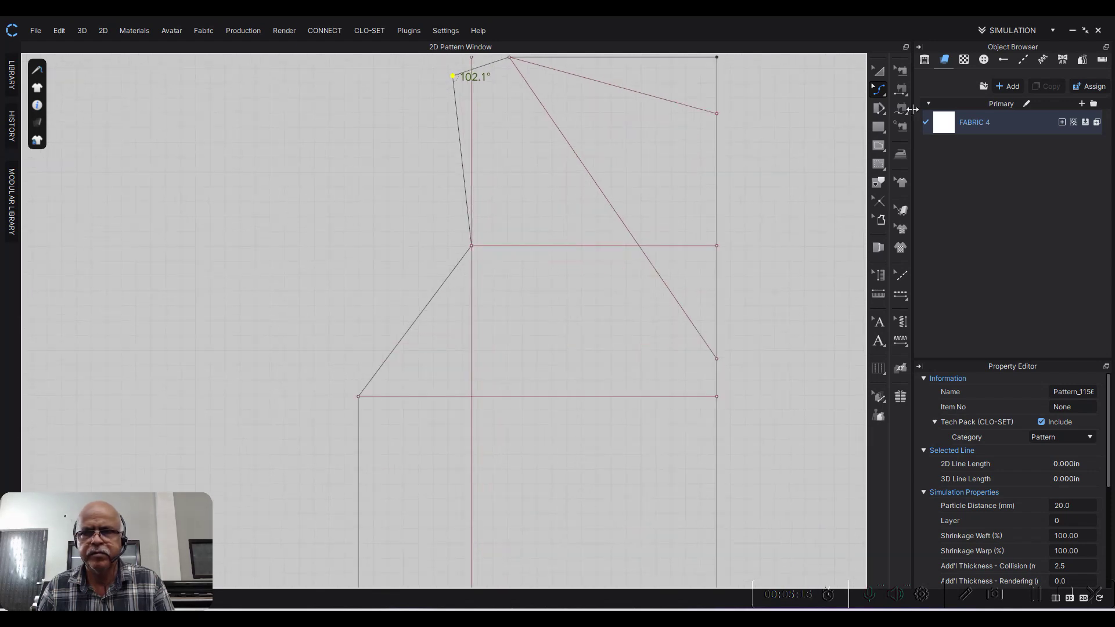
# Step: Delete the lower and upper vertical internal lines down the front
pyautogui.click(881, 73)
pyautogui.click(473, 335)
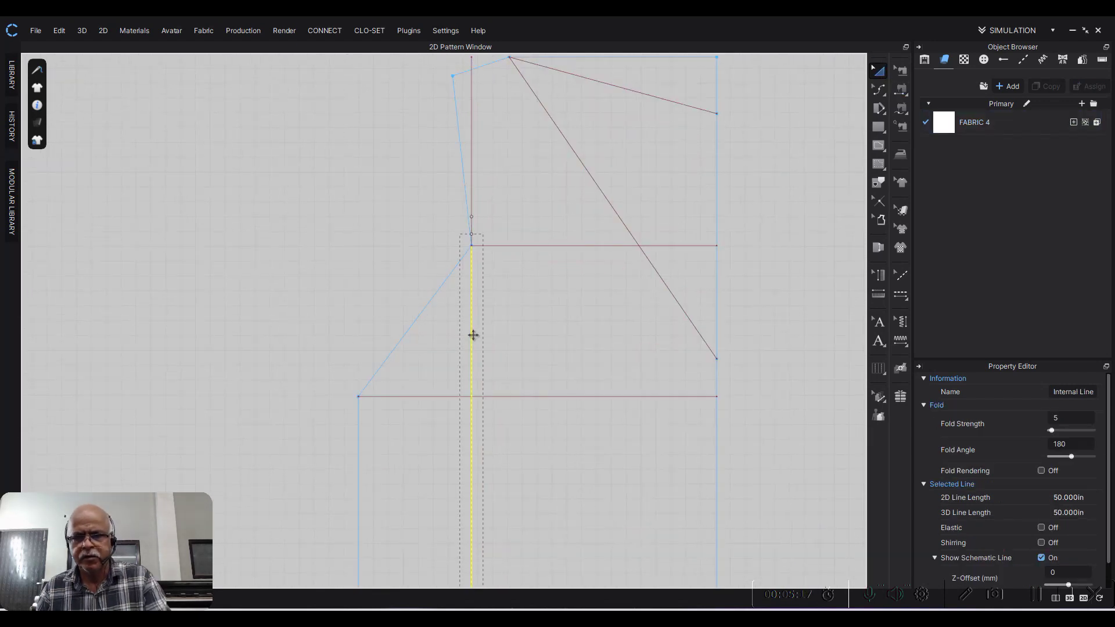
pyautogui.press('Delete')
pyautogui.click(474, 181)
pyautogui.press('Delete')
pyautogui.scroll(-2, 537, 233)
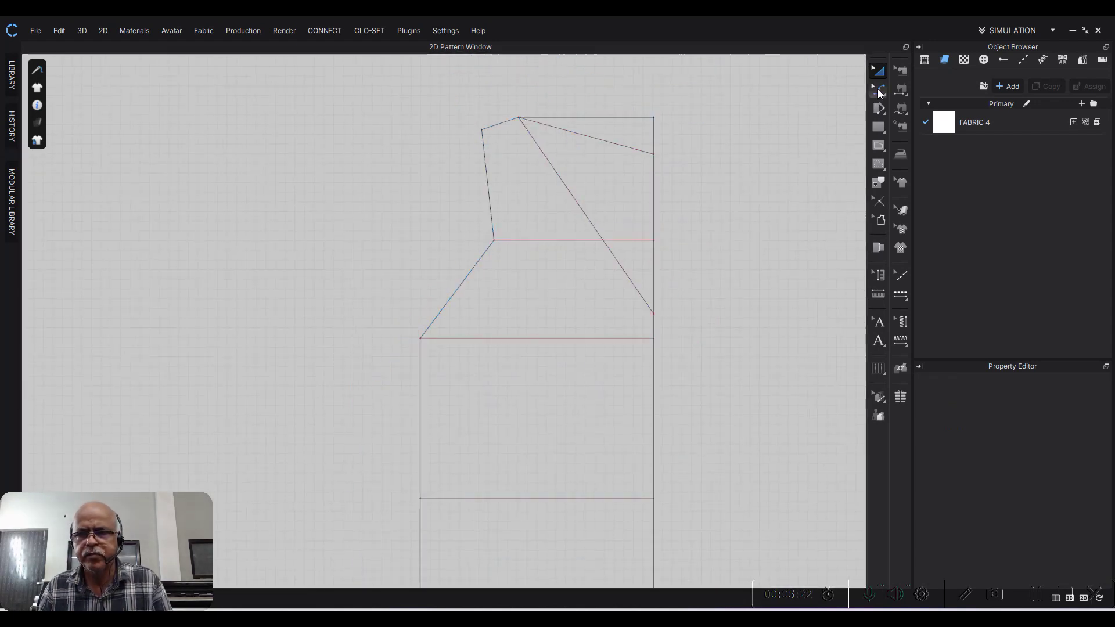
pyautogui.click(878, 90)
pyautogui.click(911, 133)
pyautogui.scroll(3, 456, 201)
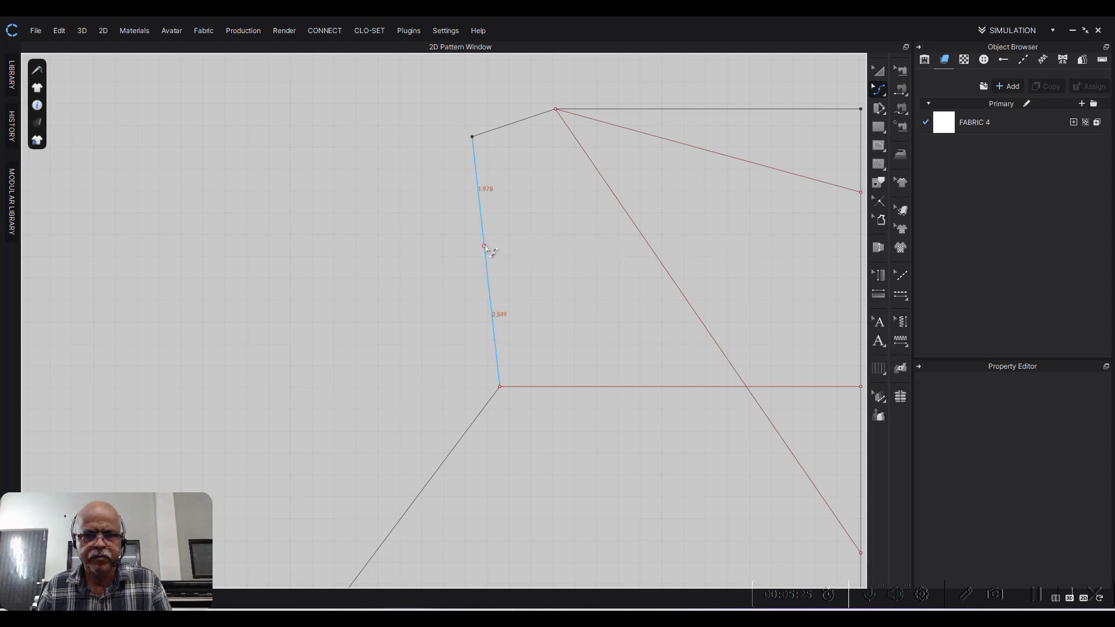
# Step: Bend the upper and lower armhole edges into inward curves
pyautogui.moveTo(484, 242); pyautogui.dragTo(503, 260)
pyautogui.scroll(-2, 503, 259)
pyautogui.scroll(-2, 511, 295)
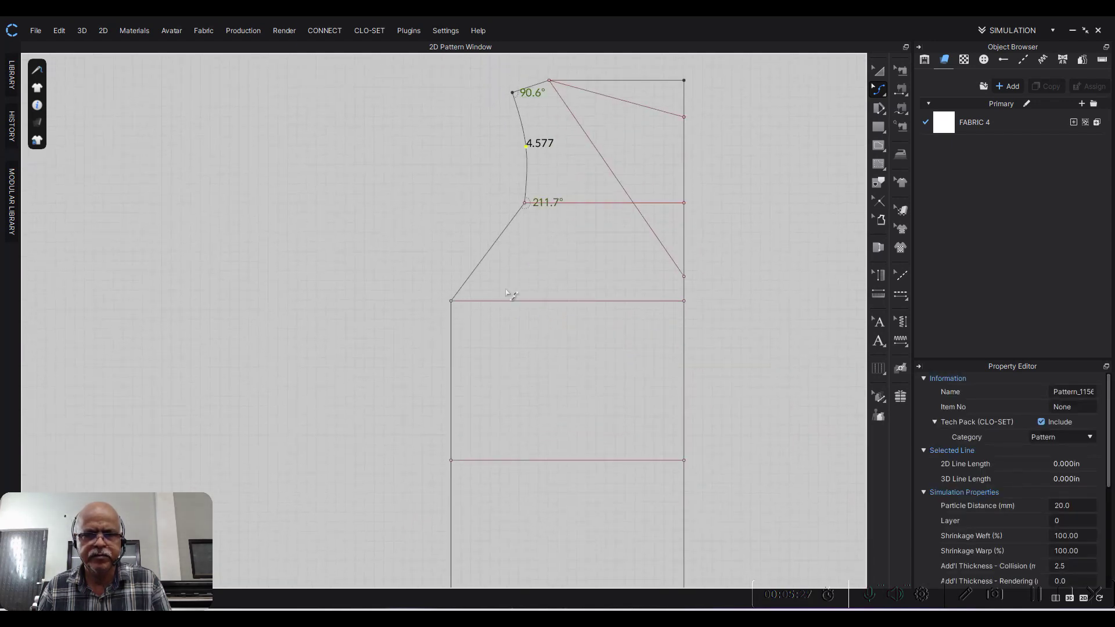
pyautogui.moveTo(487, 256); pyautogui.dragTo(501, 277)
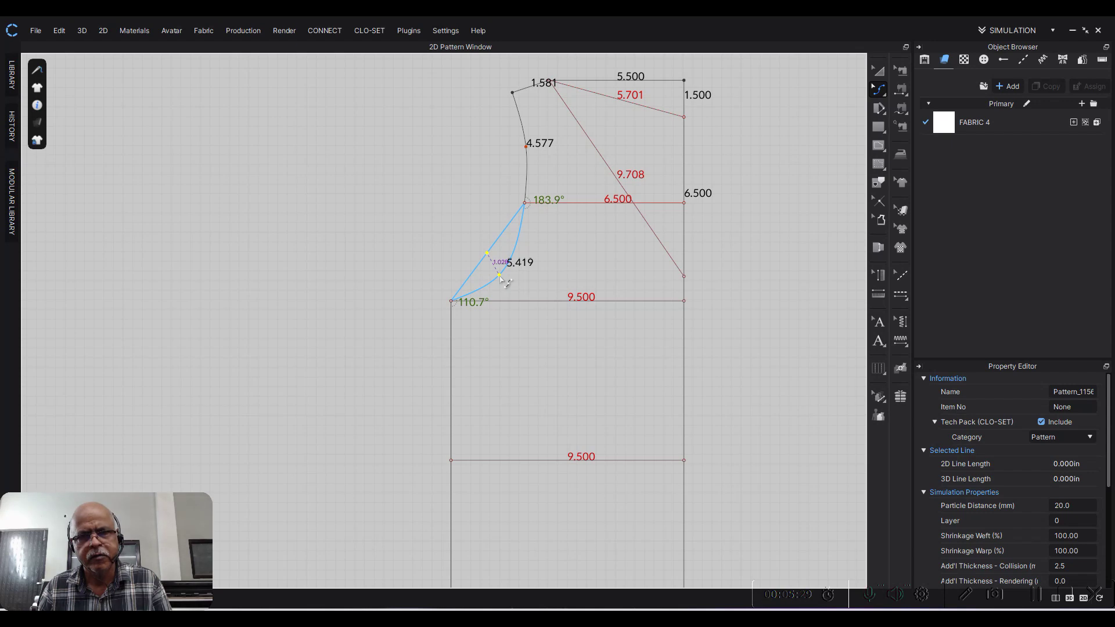
pyautogui.scroll(1, 498, 218)
pyautogui.scroll(3, 499, 218)
pyautogui.scroll(-2, 511, 220)
pyautogui.click(462, 229)
pyautogui.scroll(-3, 441, 220)
pyautogui.scroll(4, 441, 219)
pyautogui.scroll(-2, 533, 322)
pyautogui.scroll(-1, 568, 229)
pyautogui.scroll(2, 574, 296)
pyautogui.click(543, 285)
pyautogui.scroll(-3, 444, 304)
pyautogui.scroll(2, 499, 348)
pyautogui.scroll(2, 481, 341)
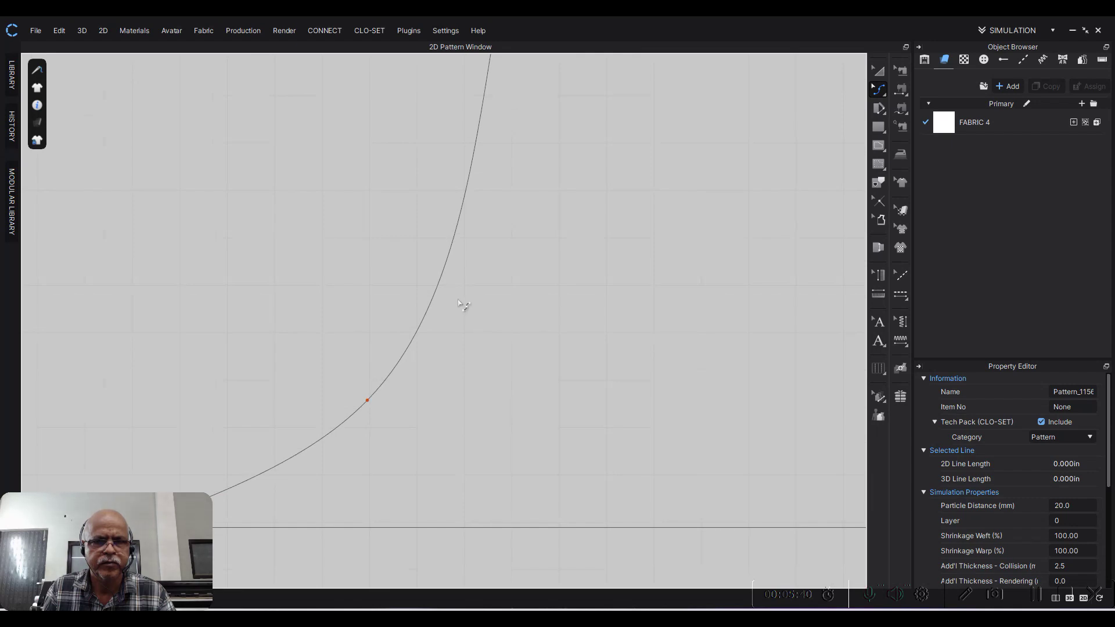
# Step: Add and adjust curve points to smooth the armhole curve up to the shoulder
pyautogui.moveTo(453, 240); pyautogui.dragTo(459, 253)
pyautogui.scroll(-3, 355, 248)
pyautogui.scroll(-1, 341, 285)
pyautogui.scroll(3, 410, 378)
pyautogui.moveTo(425, 348); pyautogui.dragTo(418, 267)
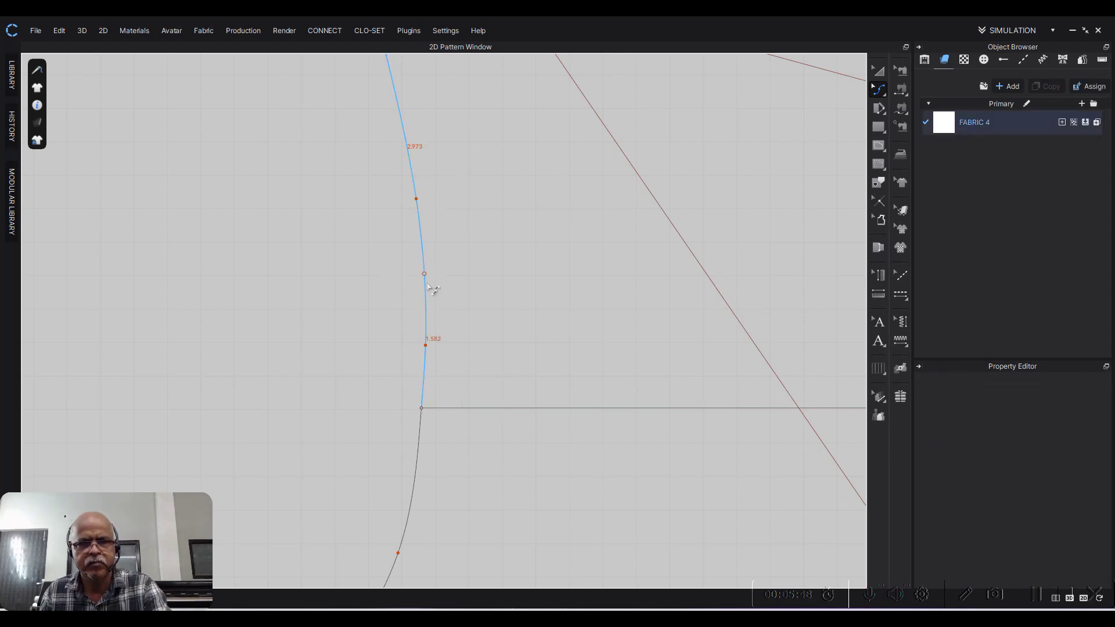
pyautogui.moveTo(425, 266)
pyautogui.mouseDown()
pyautogui.moveTo(426, 346)
pyautogui.moveTo(424, 314)
pyautogui.mouseUp()
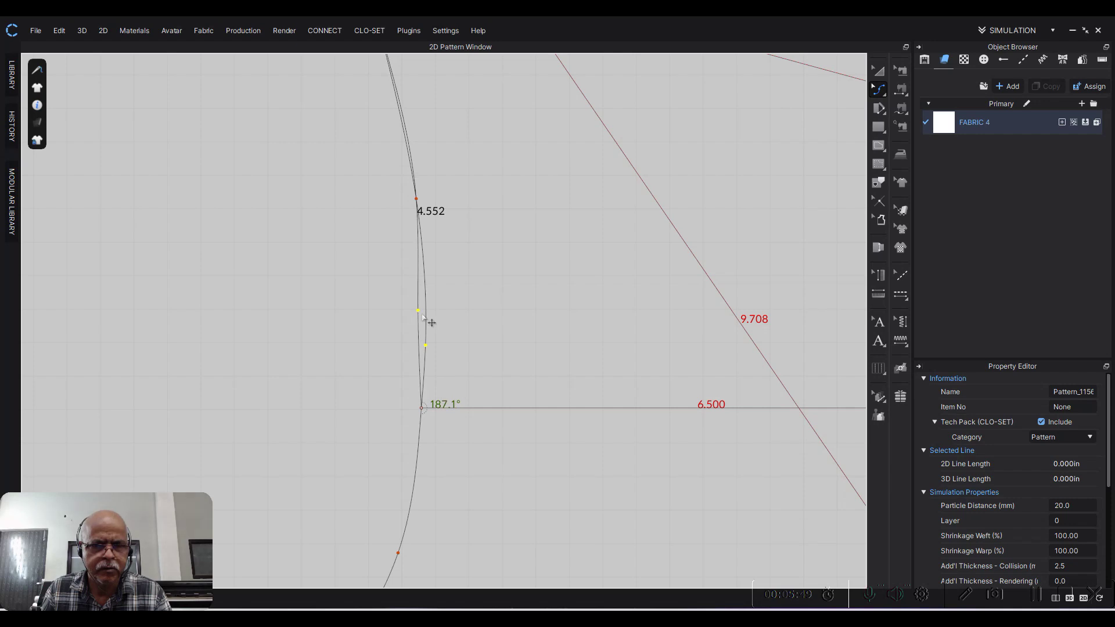
pyautogui.scroll(-3, 400, 290)
pyautogui.scroll(3, 471, 421)
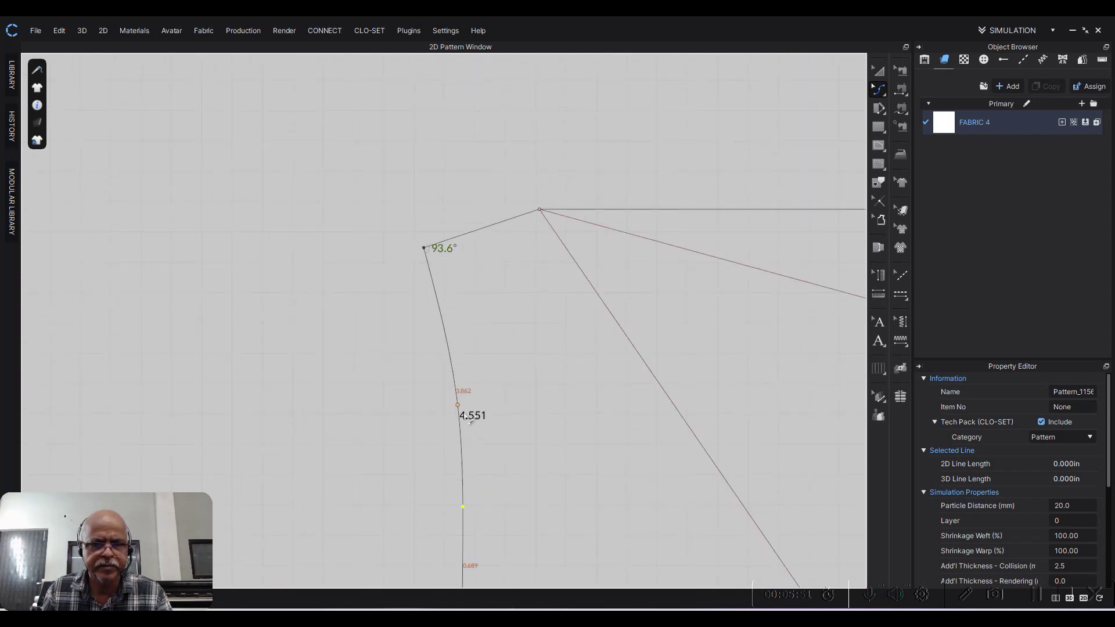
pyautogui.moveTo(458, 406); pyautogui.dragTo(446, 365)
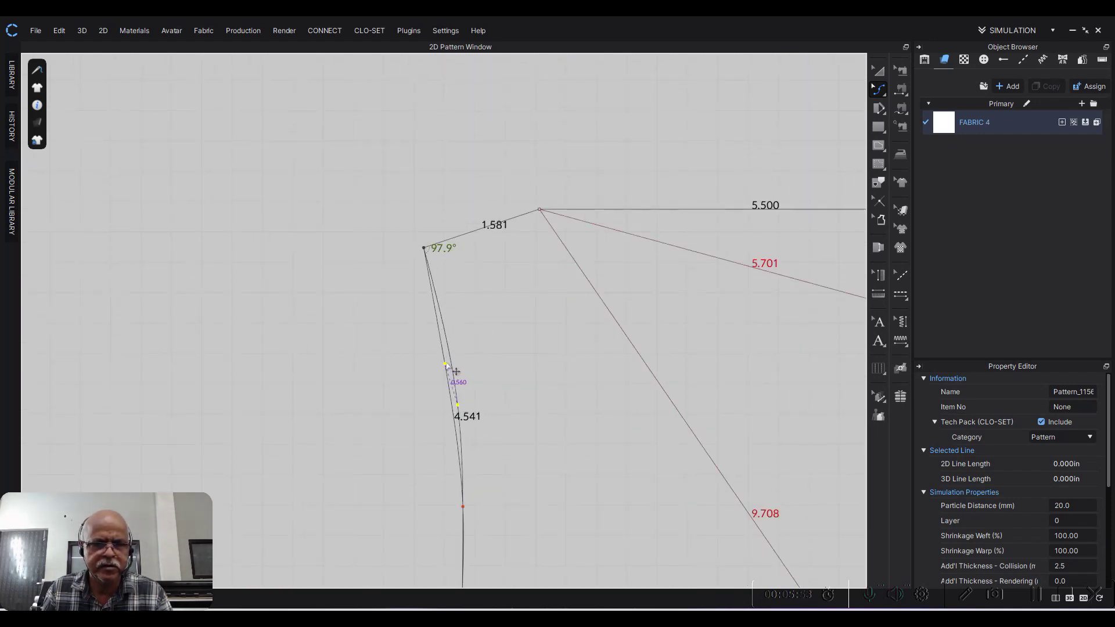
pyautogui.scroll(-3, 299, 378)
pyautogui.scroll(-3, 318, 269)
pyautogui.moveTo(581, 250); pyautogui.dragTo(611, 389, button='middle')
pyautogui.click(881, 92)
pyautogui.click(924, 92)
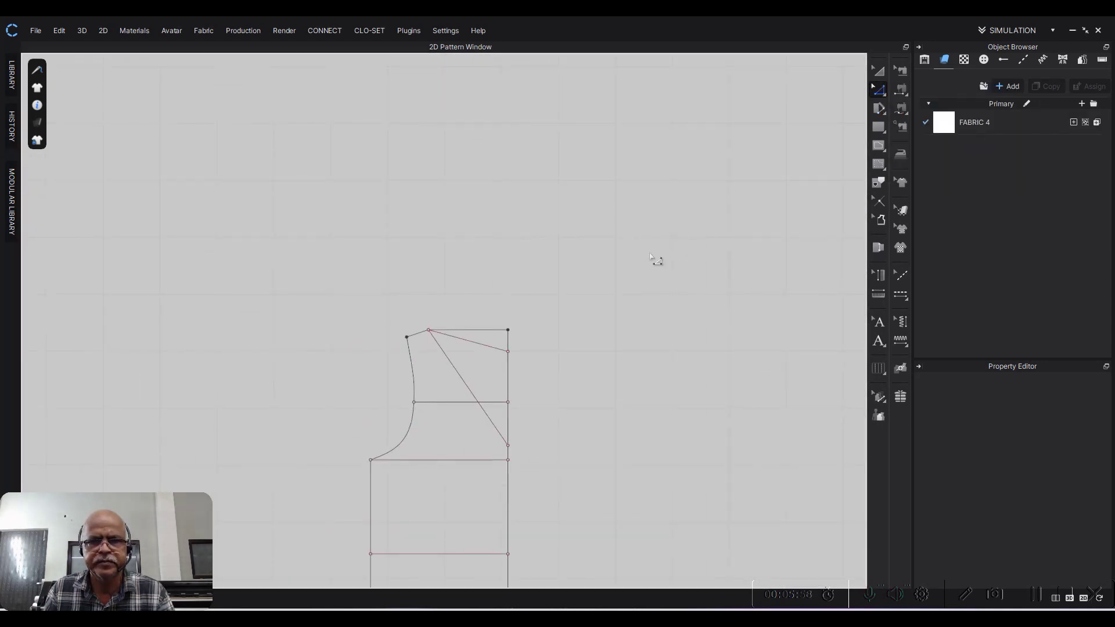
# Step: Cut the pattern along the 5.701 in internal line and delete the small top triangle
pyautogui.click(474, 347)
pyautogui.rightClick(474, 347)
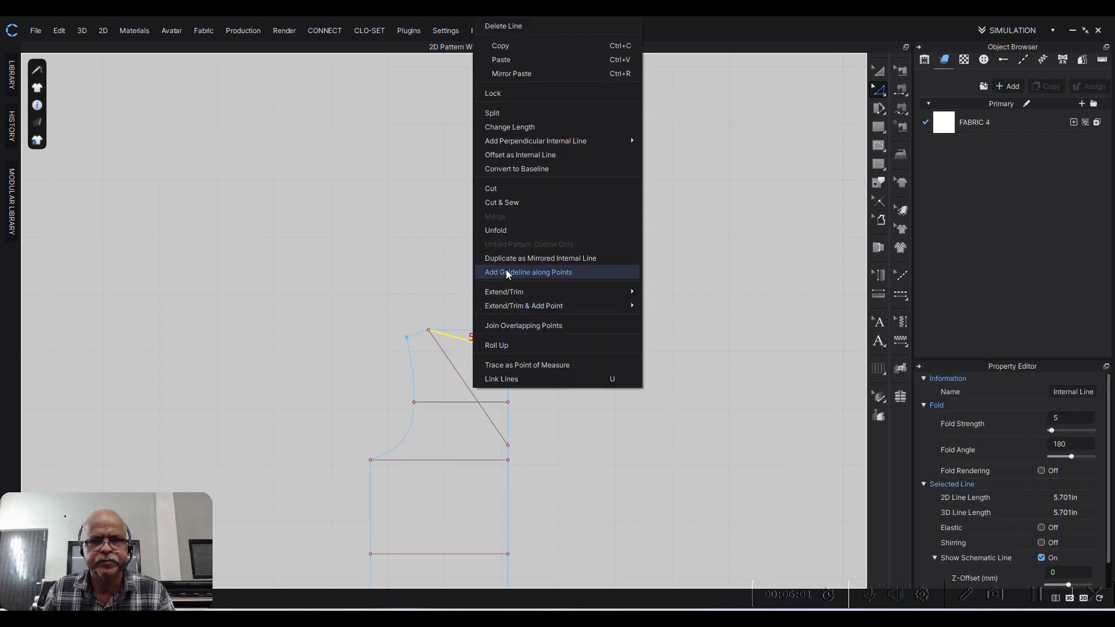
pyautogui.click(511, 189)
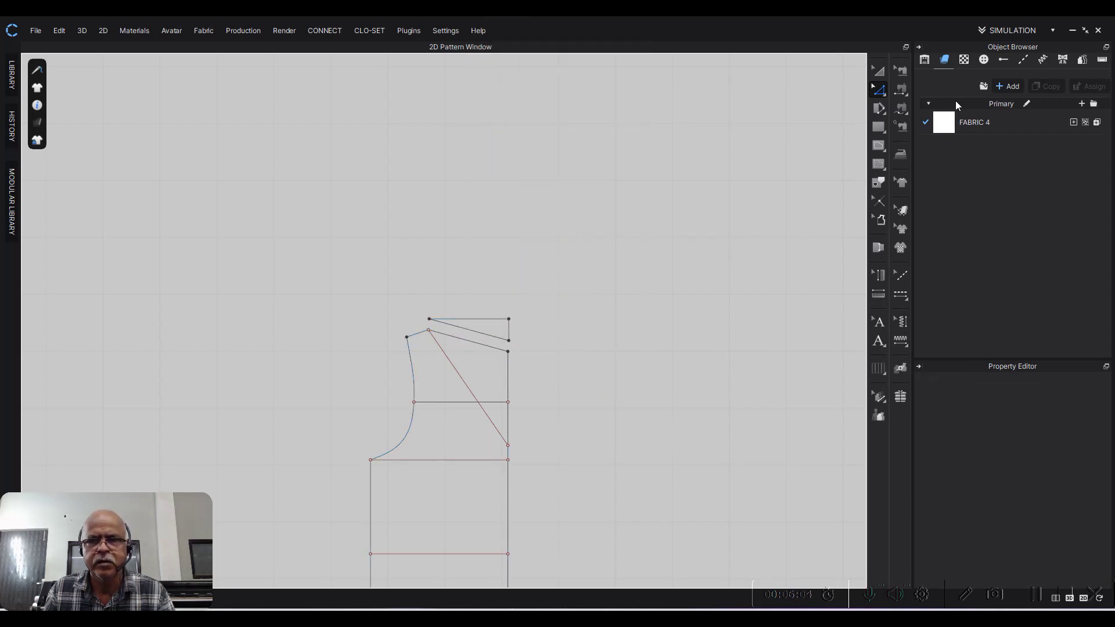
pyautogui.click(882, 71)
pyautogui.click(484, 330)
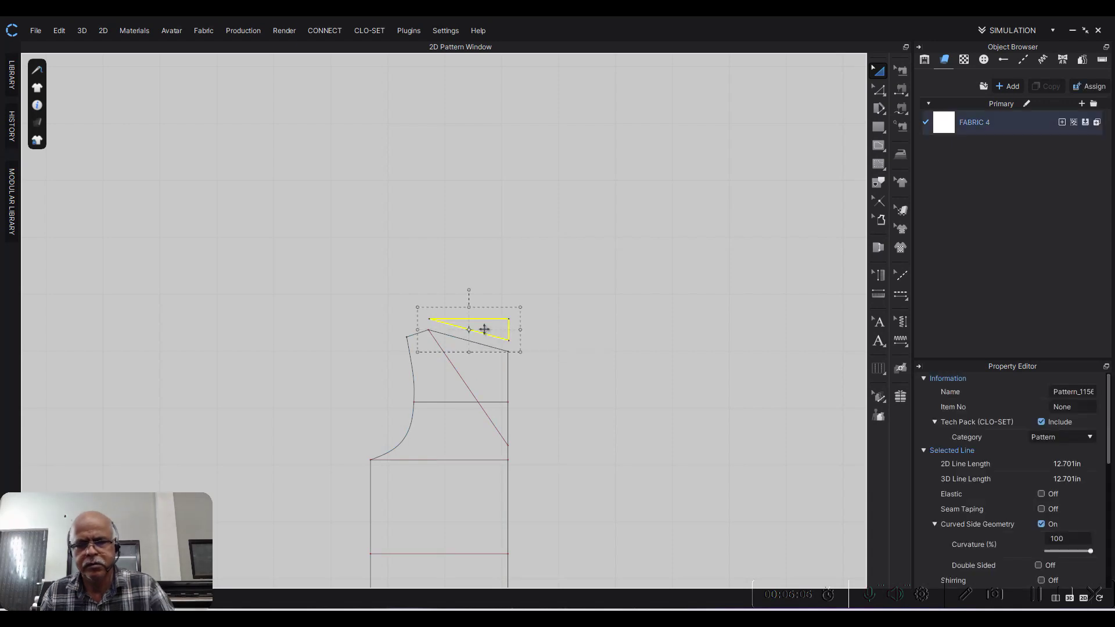
pyautogui.press('Delete')
# Step: Curve the neckline to 5.977 in and bow the diagonal princess line to 10.300 in
pyautogui.moveTo(585, 353); pyautogui.dragTo(662, 292, button='middle')
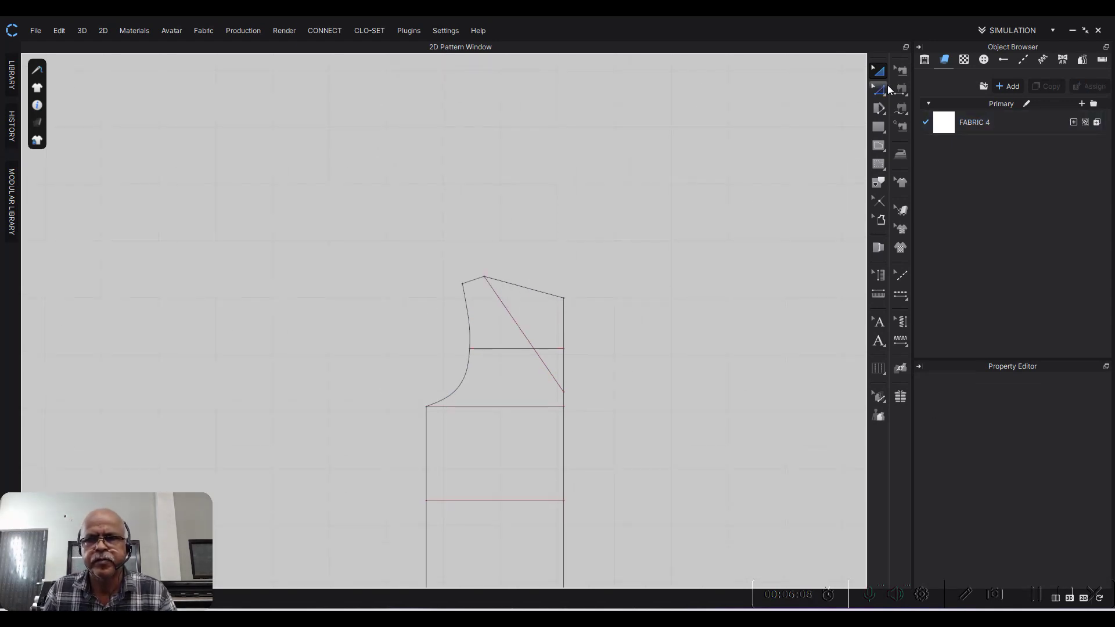
pyautogui.click(910, 138)
pyautogui.scroll(3, 529, 290)
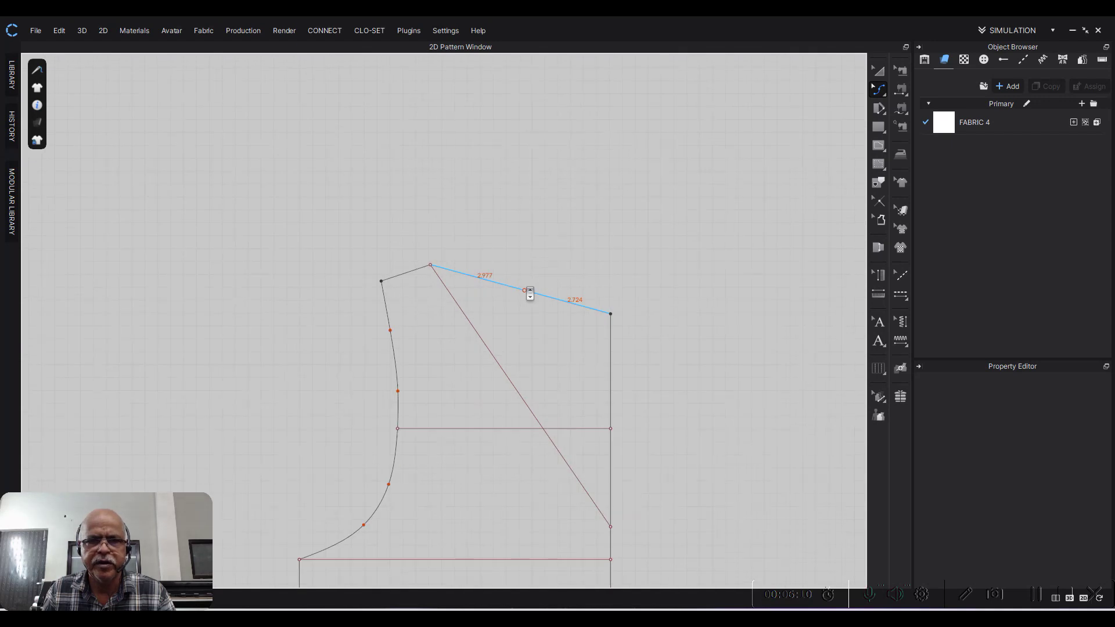
pyautogui.moveTo(517, 289); pyautogui.dragTo(470, 298)
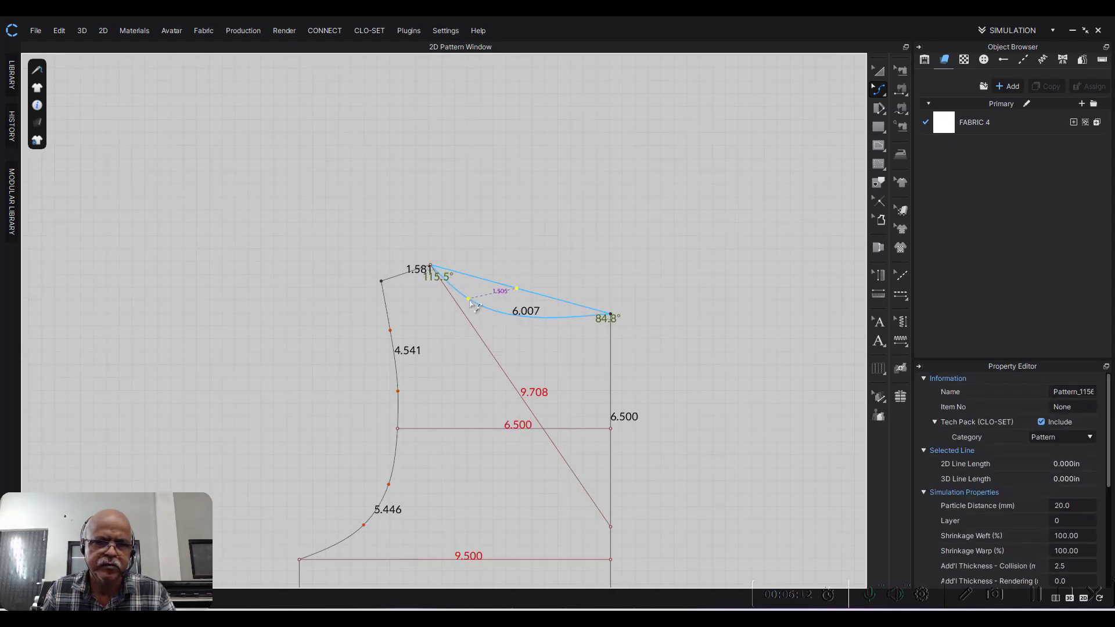
pyautogui.scroll(3, 526, 266)
pyautogui.moveTo(574, 369); pyautogui.dragTo(564, 367)
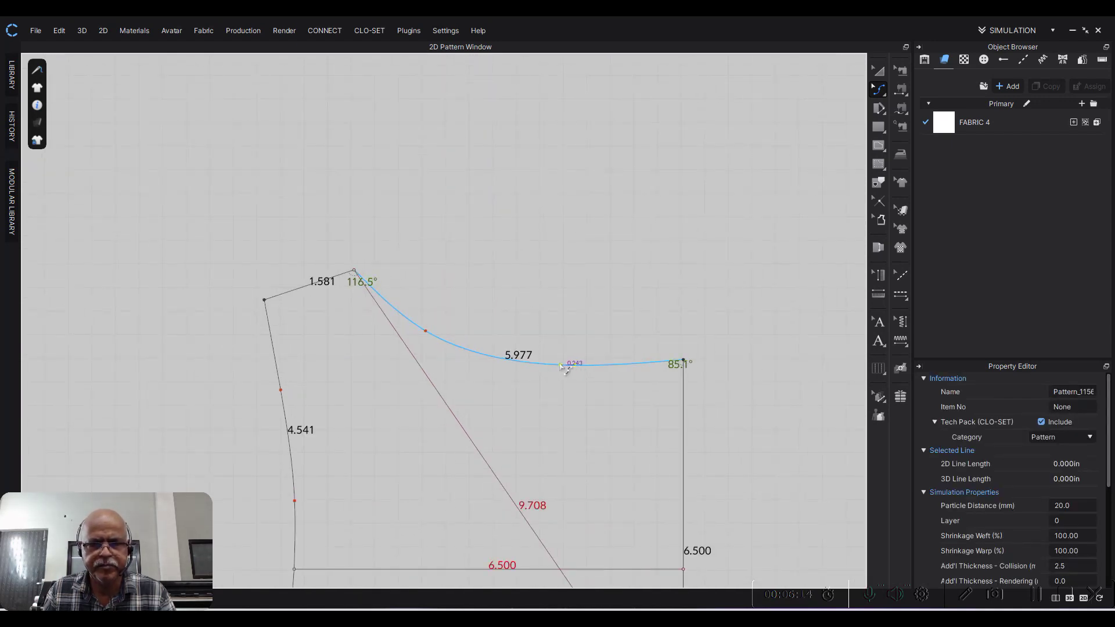
pyautogui.click(592, 308)
pyautogui.scroll(-3, 596, 309)
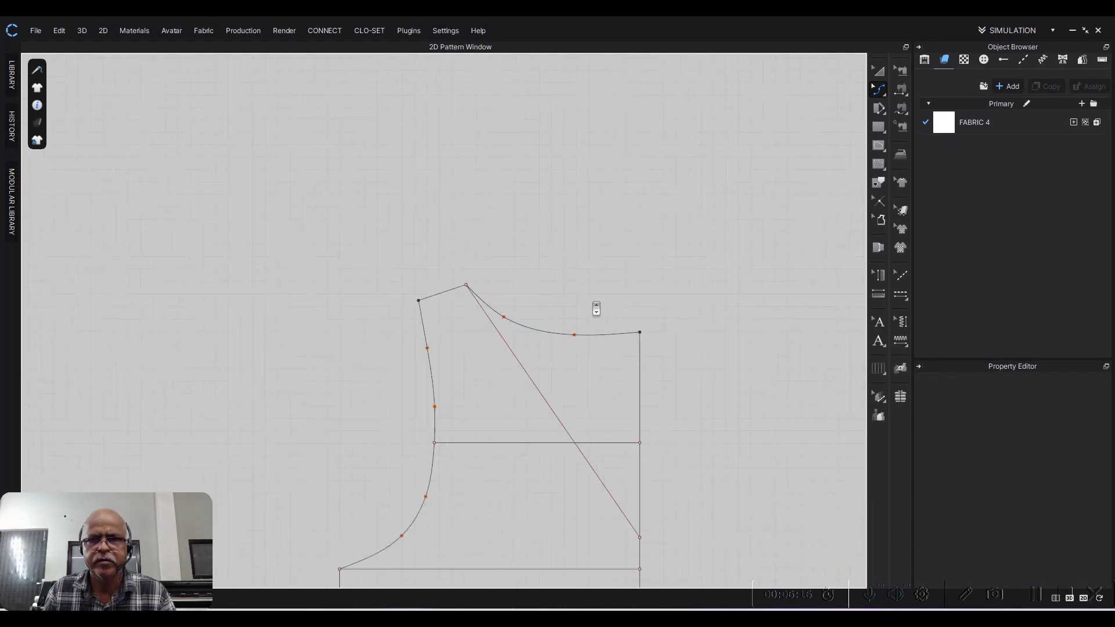
pyautogui.moveTo(552, 410); pyautogui.dragTo(517, 445)
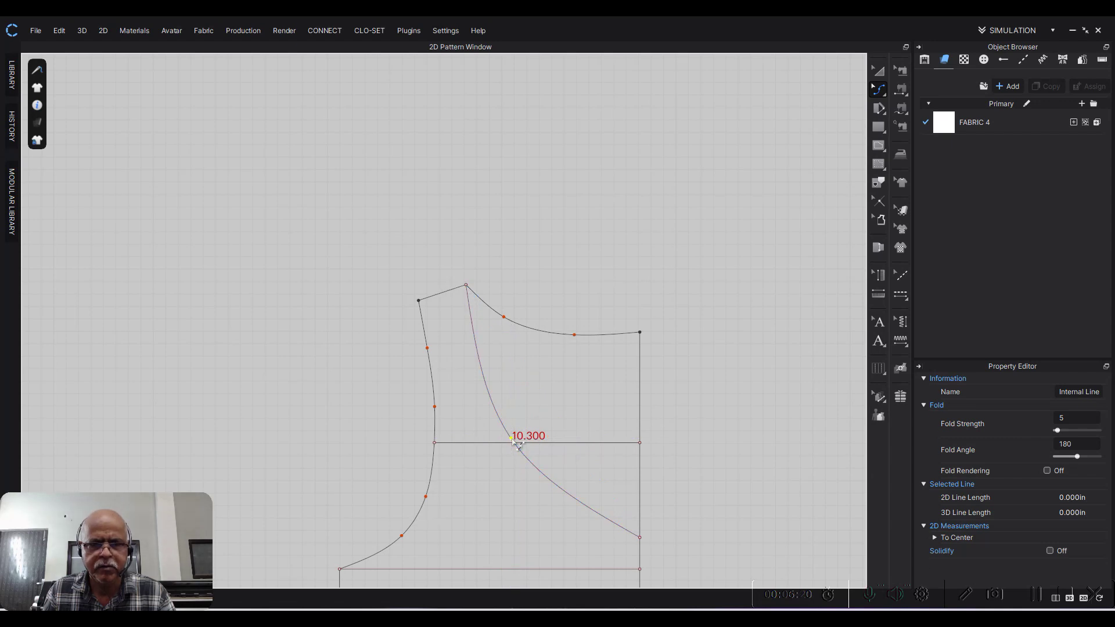
# Step: Clear the princess line's curve points and convert its bend into a corner point
pyautogui.rightClick(521, 445)
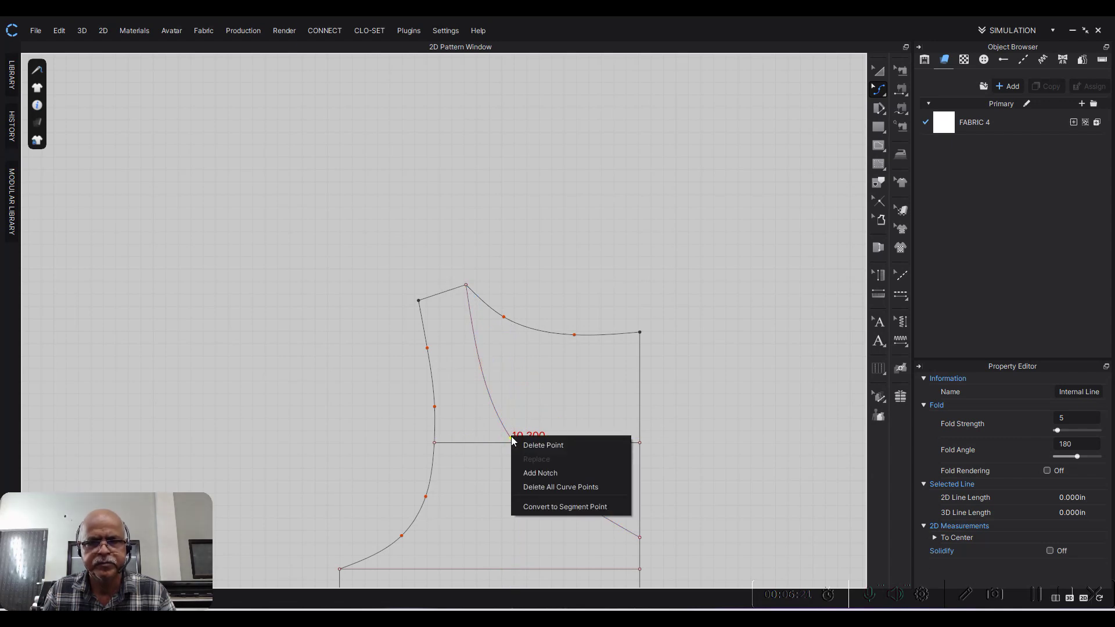
pyautogui.click(561, 486)
pyautogui.moveTo(555, 413); pyautogui.dragTo(503, 422)
pyautogui.click(706, 404)
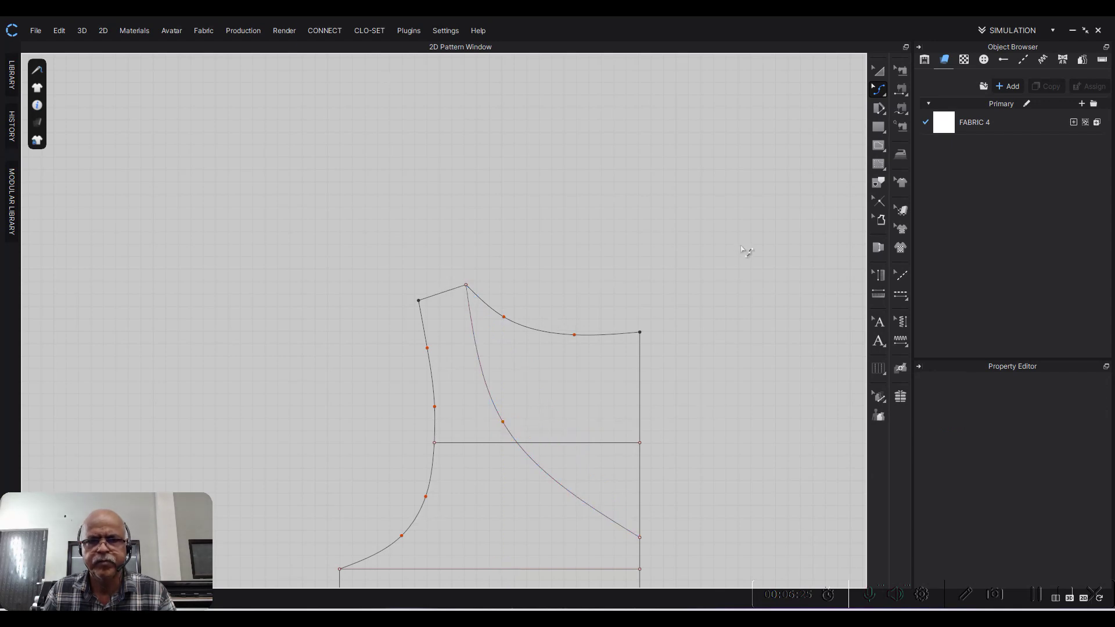
pyautogui.click(503, 423)
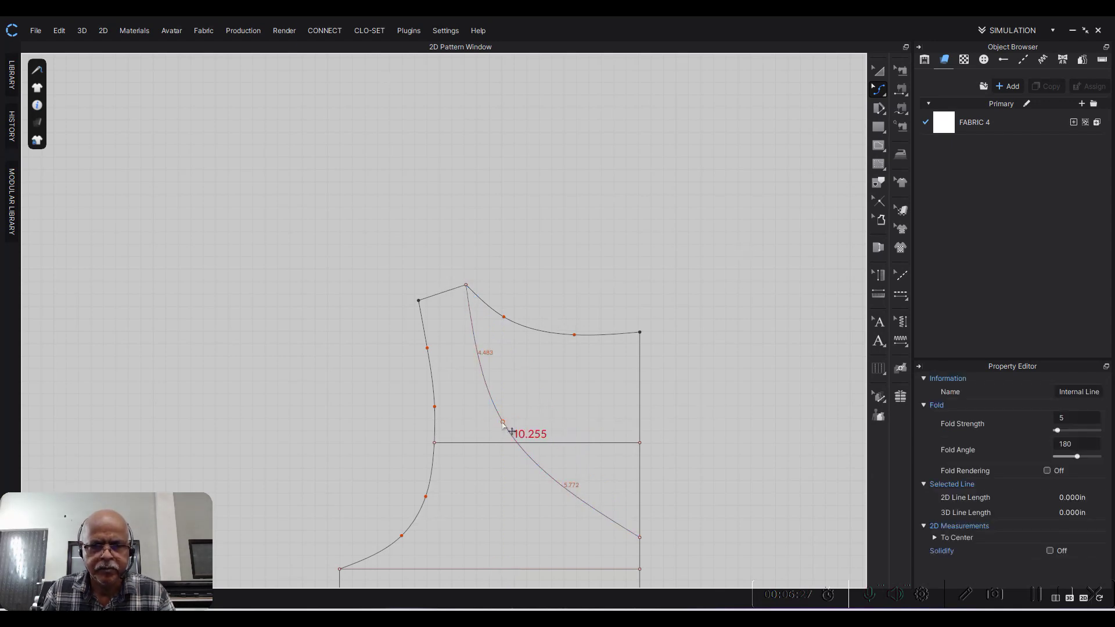
pyautogui.rightClick(503, 423)
pyautogui.click(556, 493)
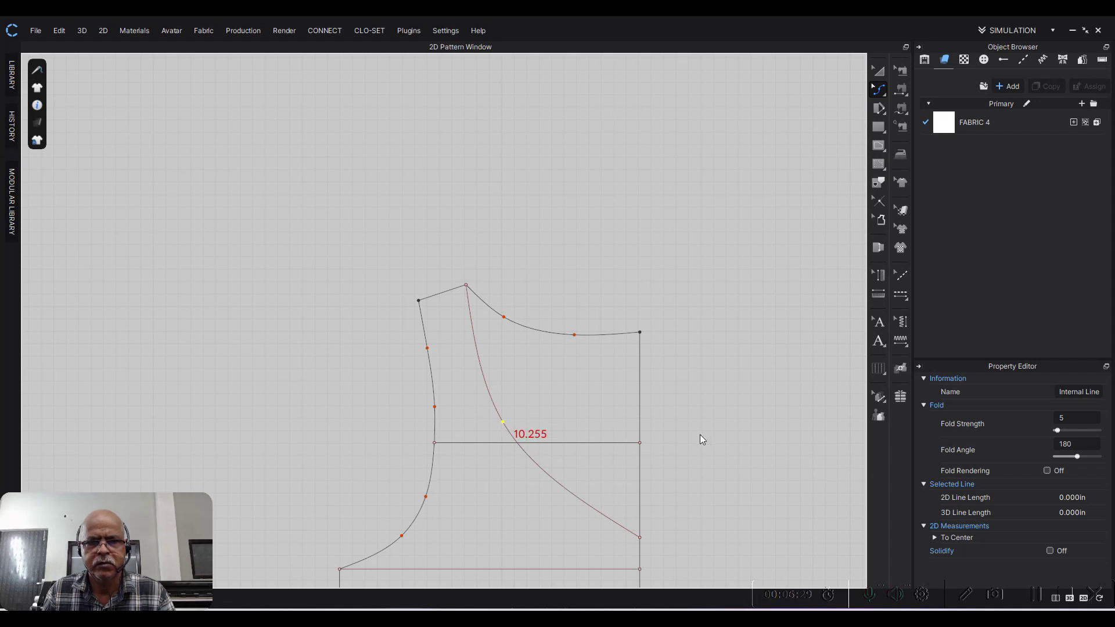
# Step: Delete the extra curve points on the upper part of the princess line
pyautogui.scroll(3, 494, 391)
pyautogui.moveTo(587, 287); pyautogui.dragTo(507, 405)
pyautogui.click(507, 405)
pyautogui.moveTo(444, 214); pyautogui.dragTo(521, 316)
pyautogui.press('Delete')
pyautogui.scroll(-3, 598, 345)
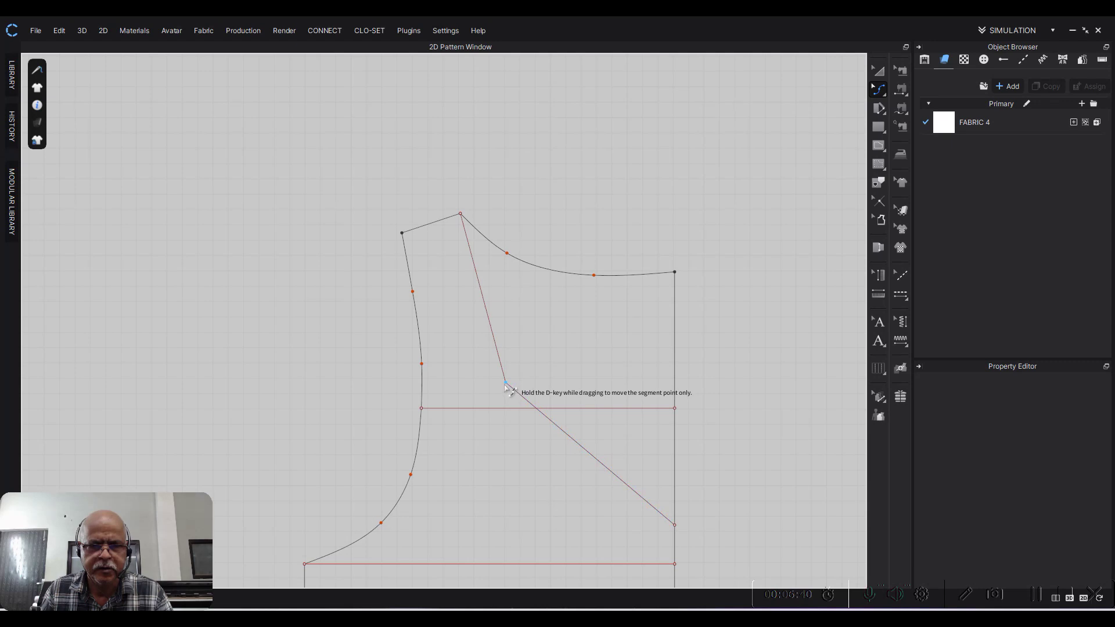
# Step: Move the princess line's corner point onto the horizontal line
pyautogui.moveTo(510, 388); pyautogui.dragTo(507, 407)
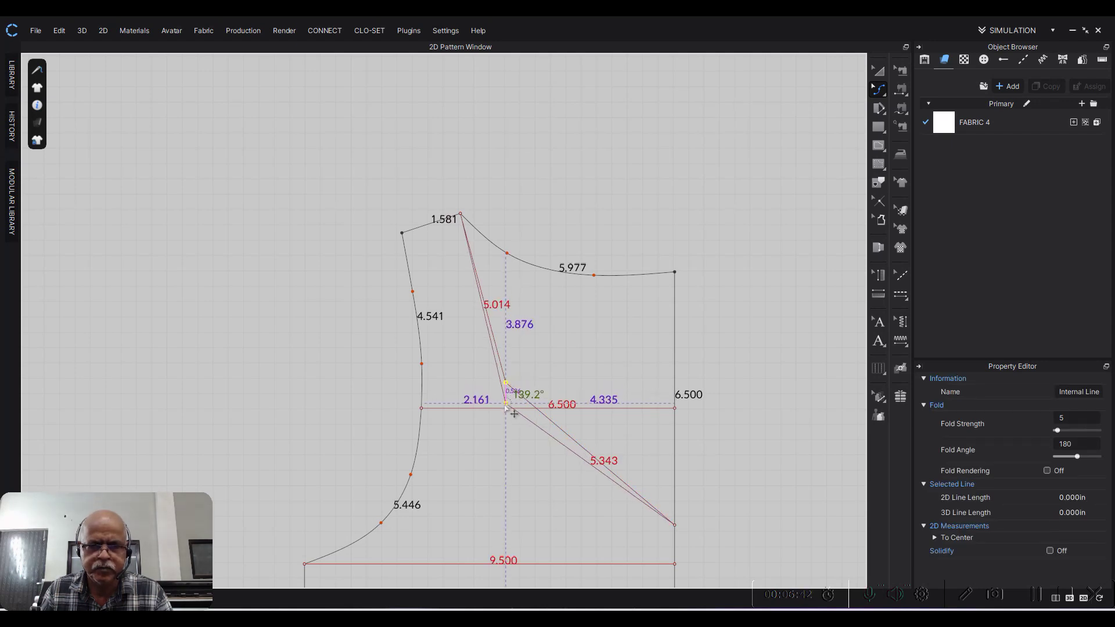
pyautogui.scroll(-3, 662, 337)
pyautogui.scroll(-2, 732, 306)
pyautogui.scroll(-2, 697, 277)
pyautogui.scroll(2, 662, 318)
pyautogui.scroll(4, 529, 368)
# Step: Curve the lower segment, from the 9-in line to the right edge, into a 5.443-in curve
pyautogui.moveTo(510, 369); pyautogui.dragTo(513, 340)
pyautogui.scroll(-2, 701, 329)
pyautogui.scroll(-2, 710, 350)
pyautogui.scroll(-1, 695, 284)
pyautogui.scroll(-4, 699, 244)
pyautogui.scroll(3, 714, 440)
pyautogui.scroll(6, 610, 340)
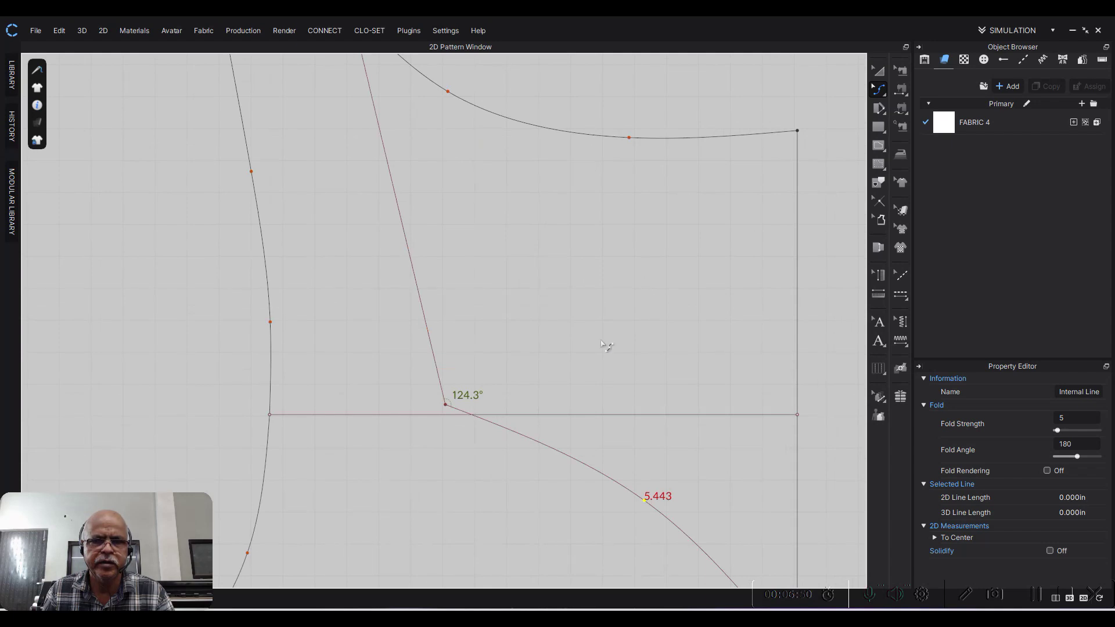
pyautogui.scroll(-2, 538, 360)
pyautogui.scroll(-4, 532, 232)
pyautogui.scroll(-2, 581, 339)
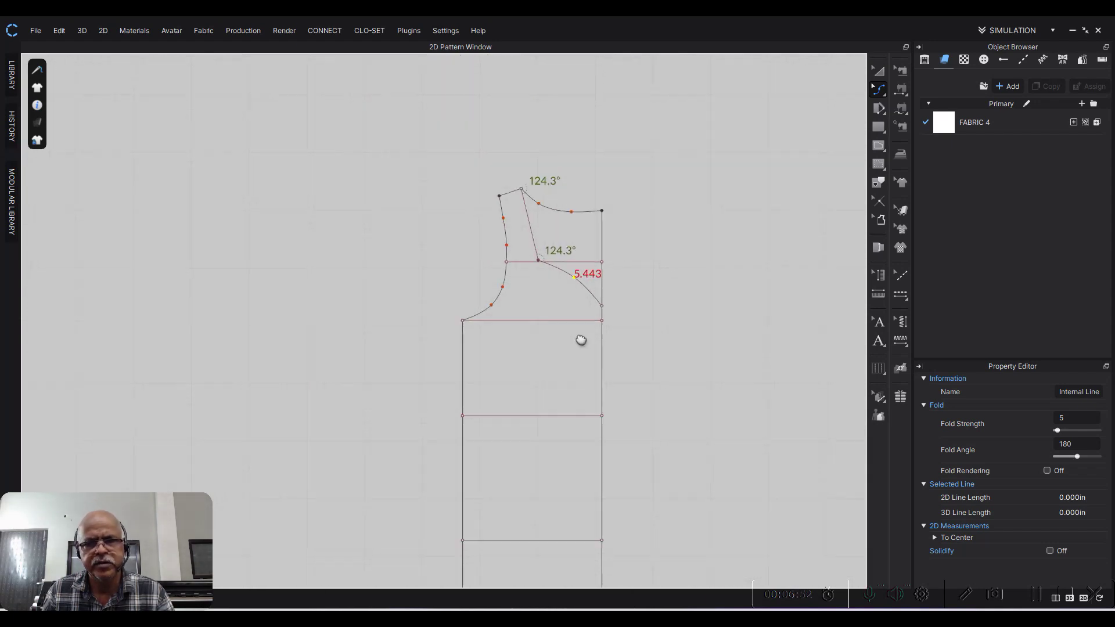
pyautogui.scroll(-1, 547, 263)
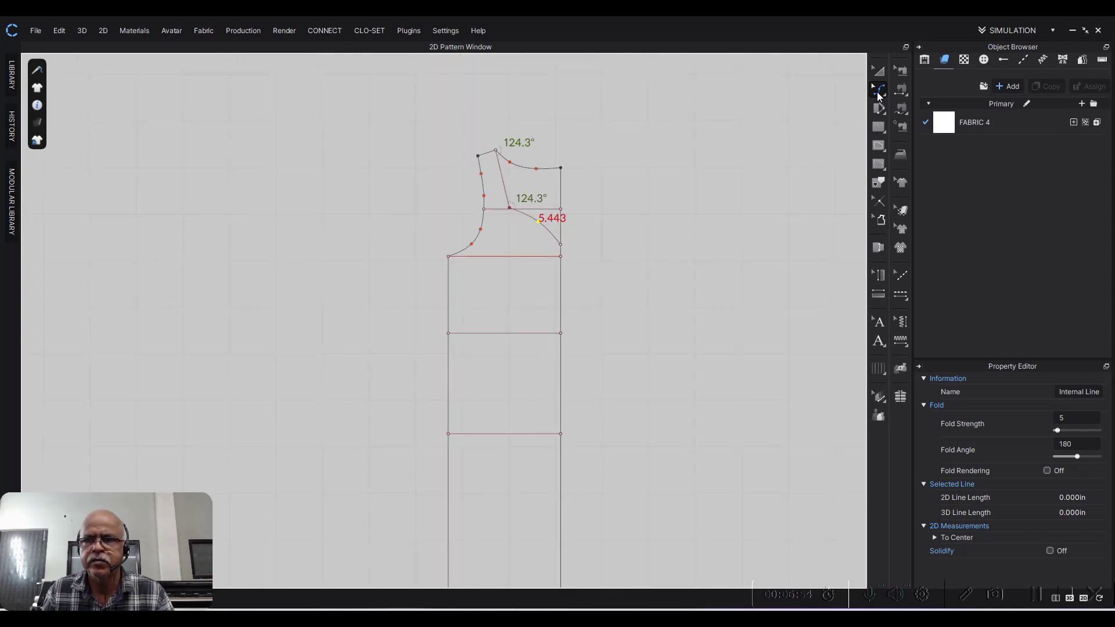
pyautogui.click(881, 98)
pyautogui.click(941, 175)
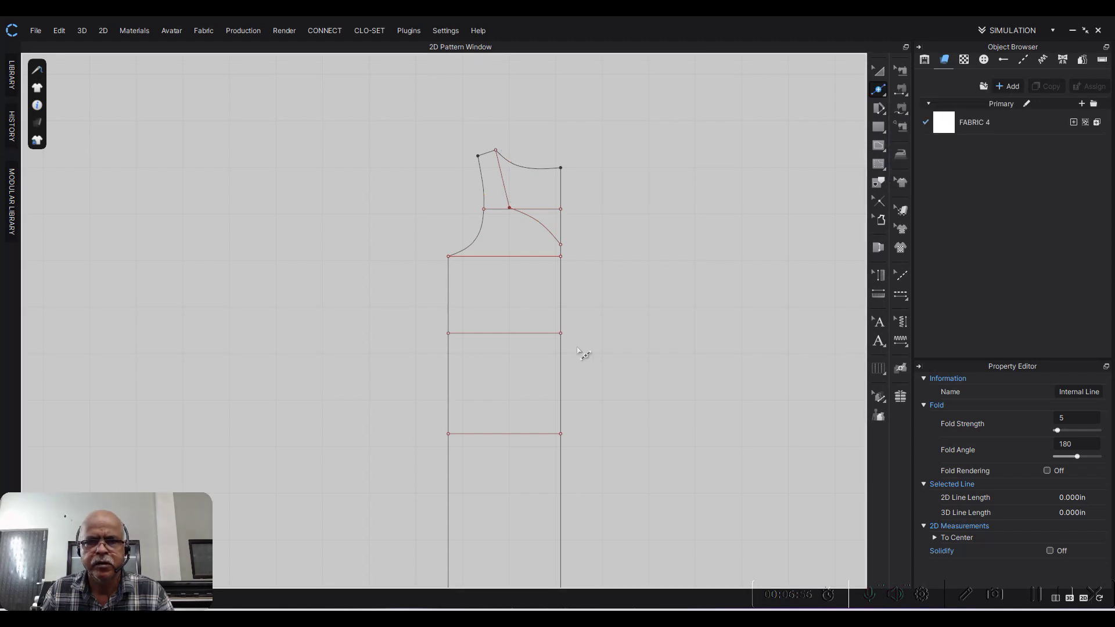
# Step: Split two horizontal lines, one at 7 in and one at 8 in
pyautogui.click(522, 334)
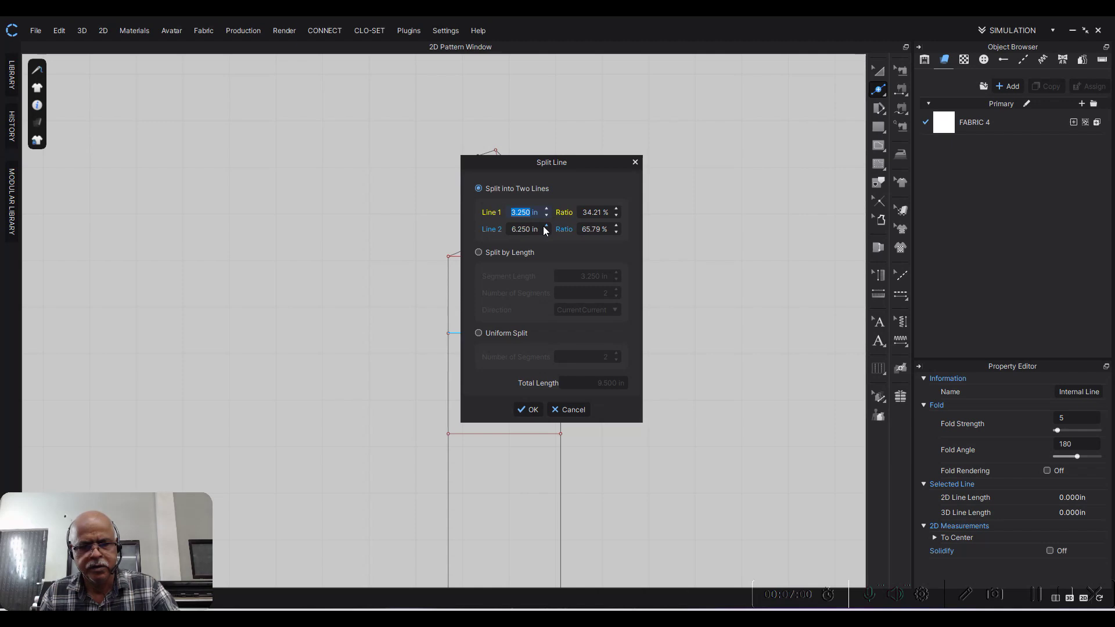
pyautogui.write('7')
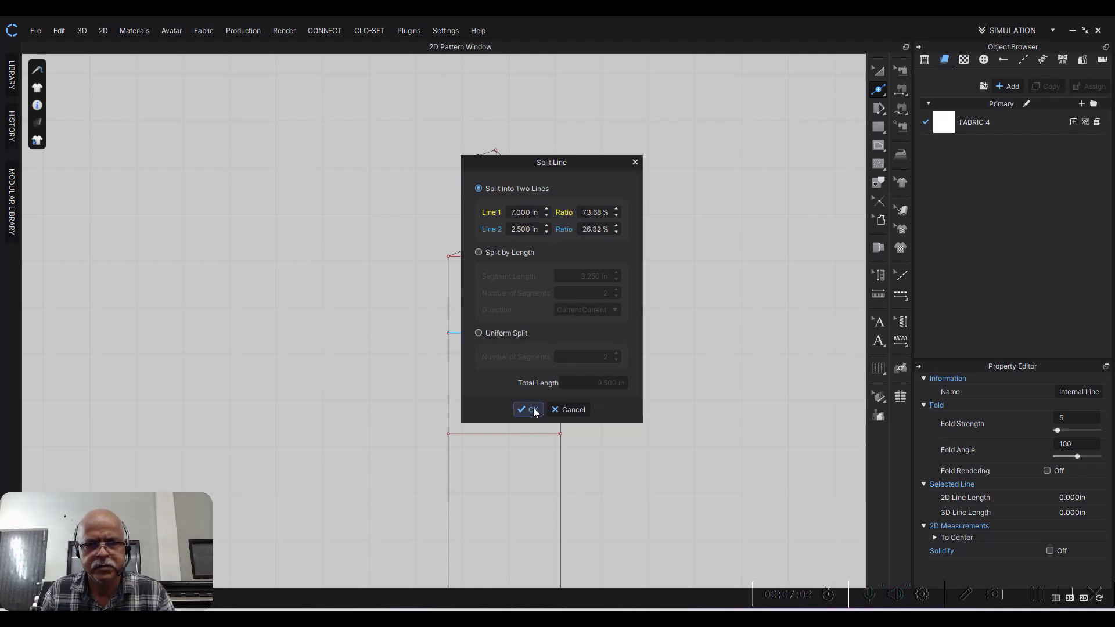
pyautogui.click(533, 410)
pyautogui.scroll(3, 482, 353)
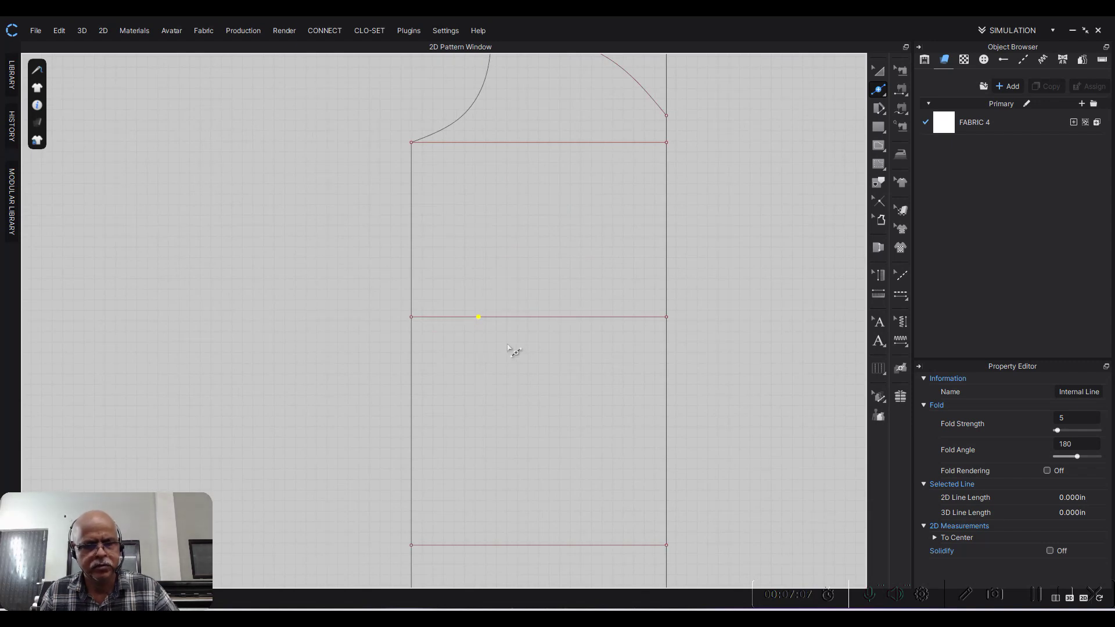
pyautogui.click(571, 318)
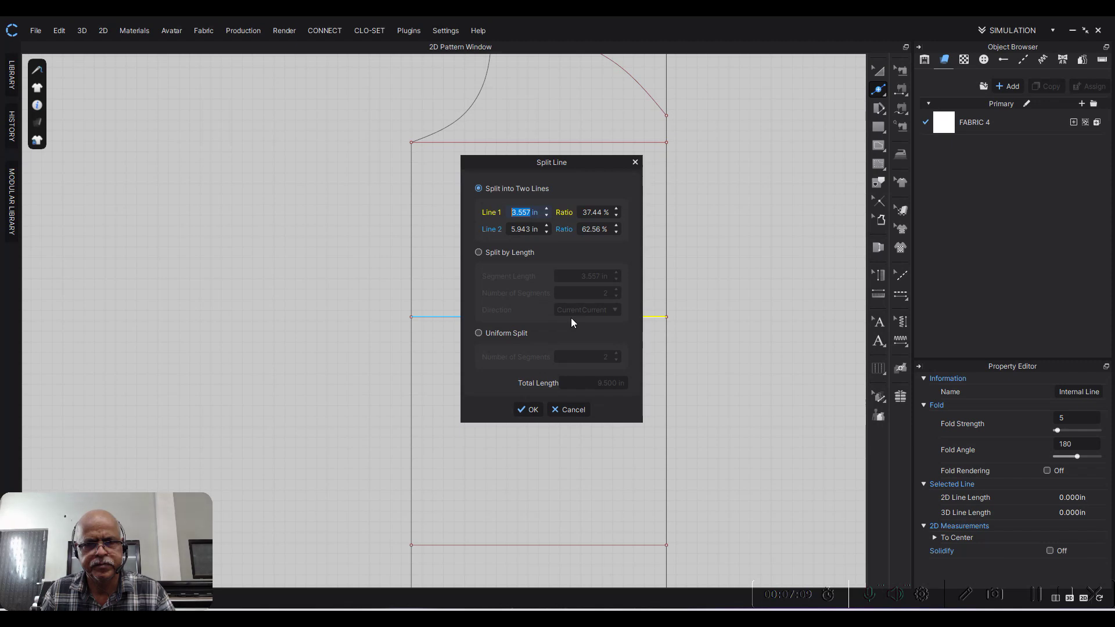
pyautogui.write('8')
pyautogui.click(529, 411)
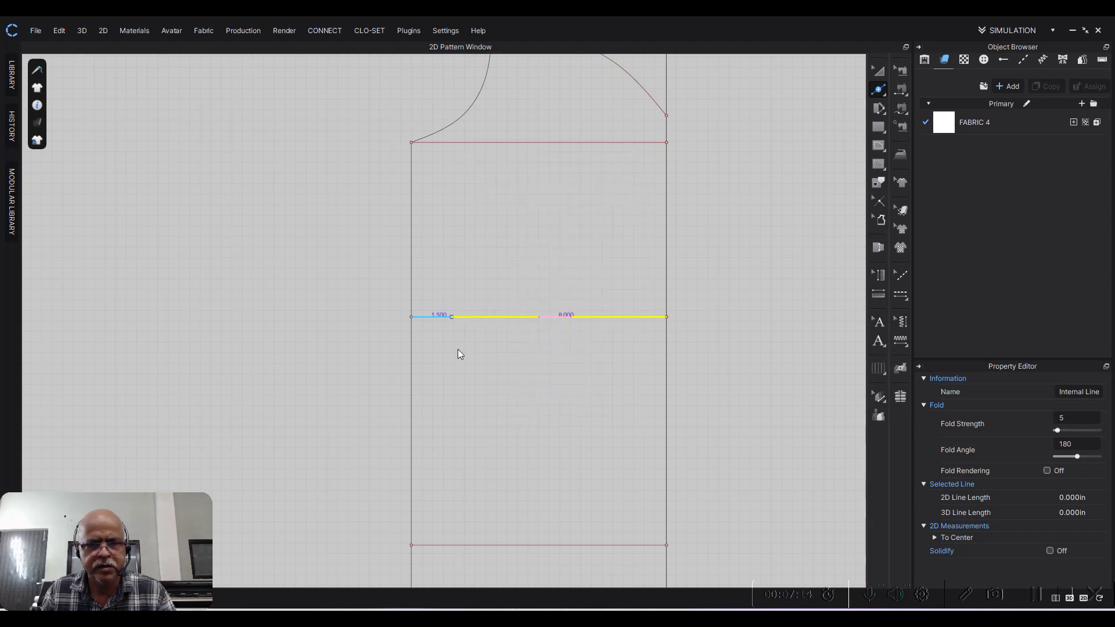
pyautogui.scroll(-2, 653, 262)
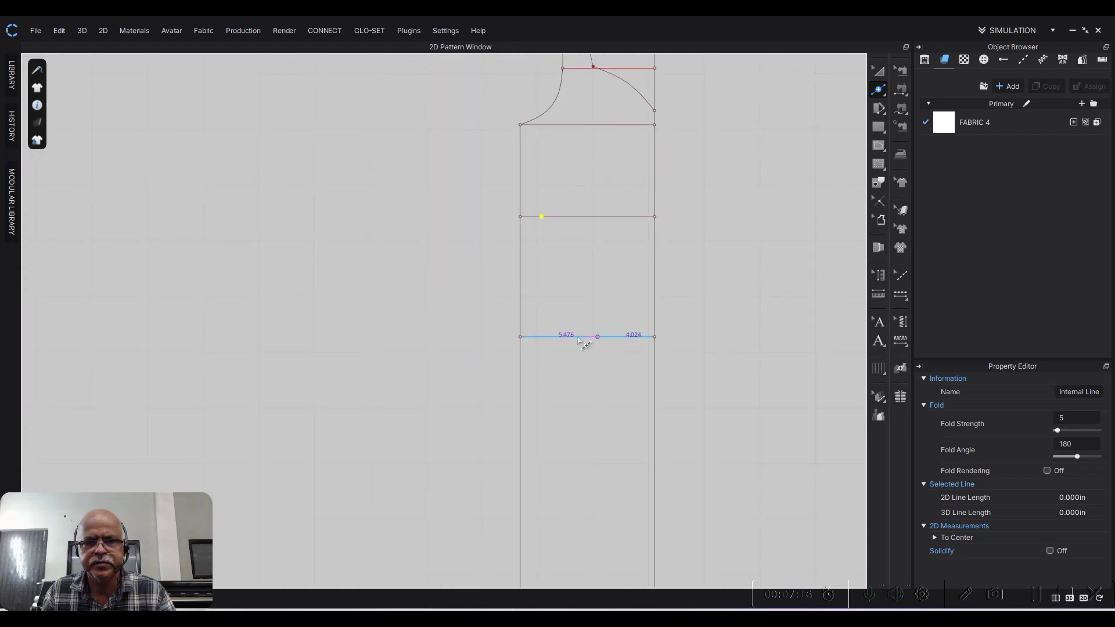
# Step: Start an internal line at the underarm corner, bending at the horizontal line
pyautogui.click(883, 93)
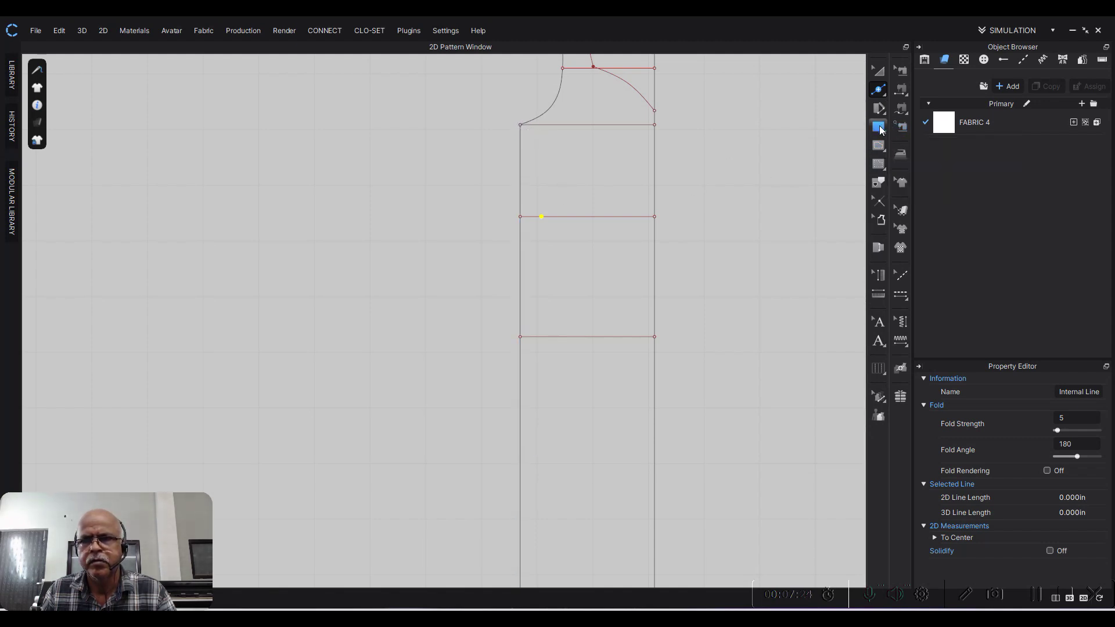
pyautogui.click(879, 147)
pyautogui.click(520, 125)
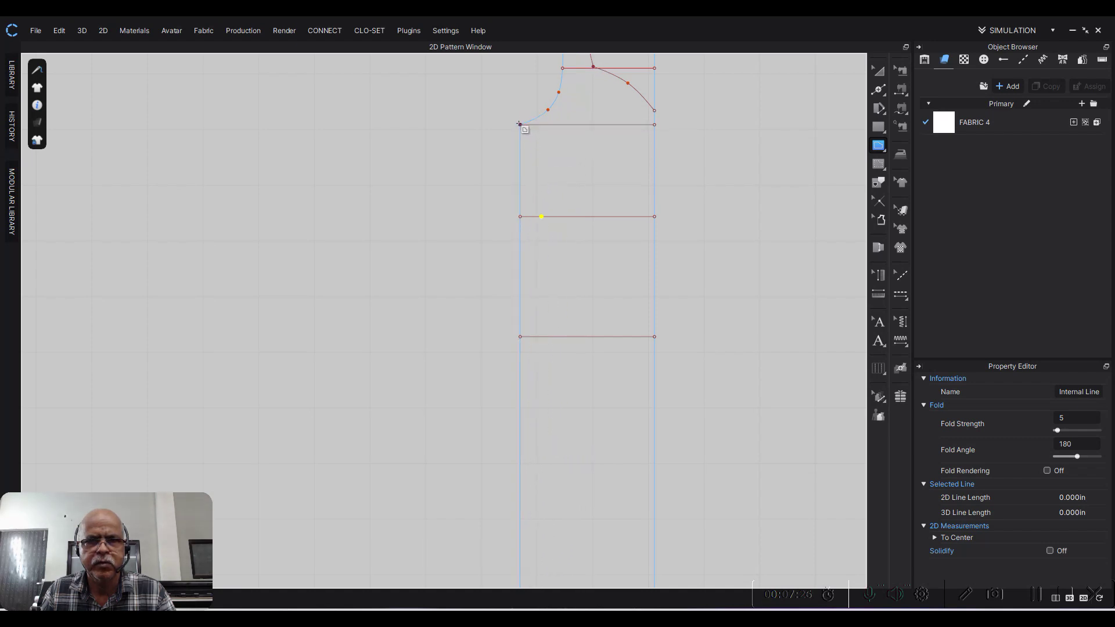
pyautogui.click(541, 216)
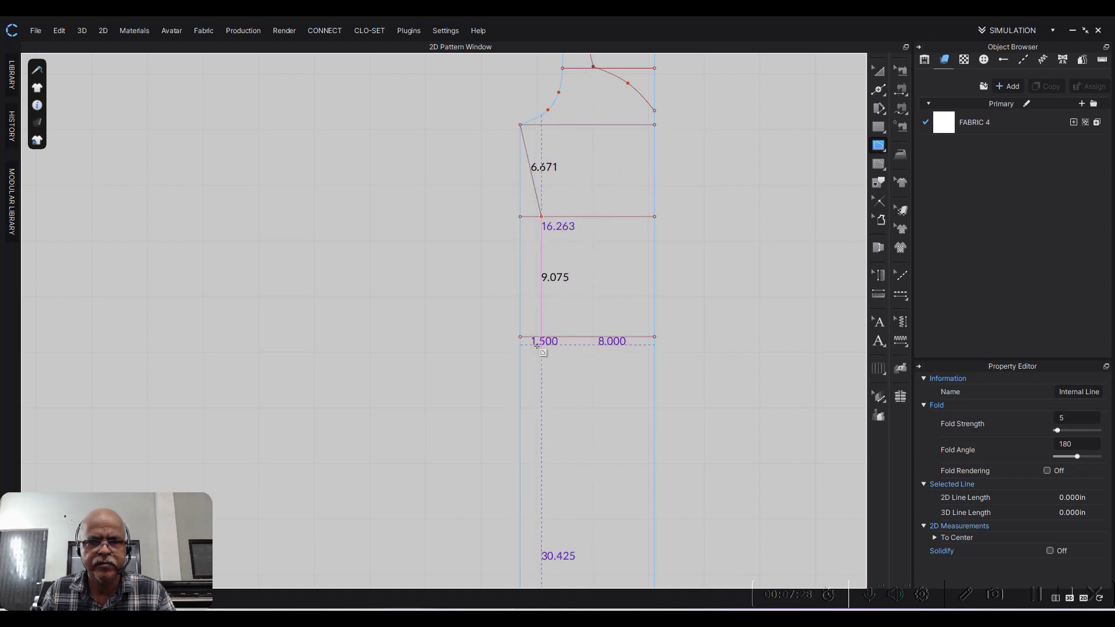
# Step: Finish the internal line, cut the pattern along it and delete the cut-off sliver
pyautogui.doubleClick(521, 337)
pyautogui.click(878, 70)
pyautogui.click(796, 256)
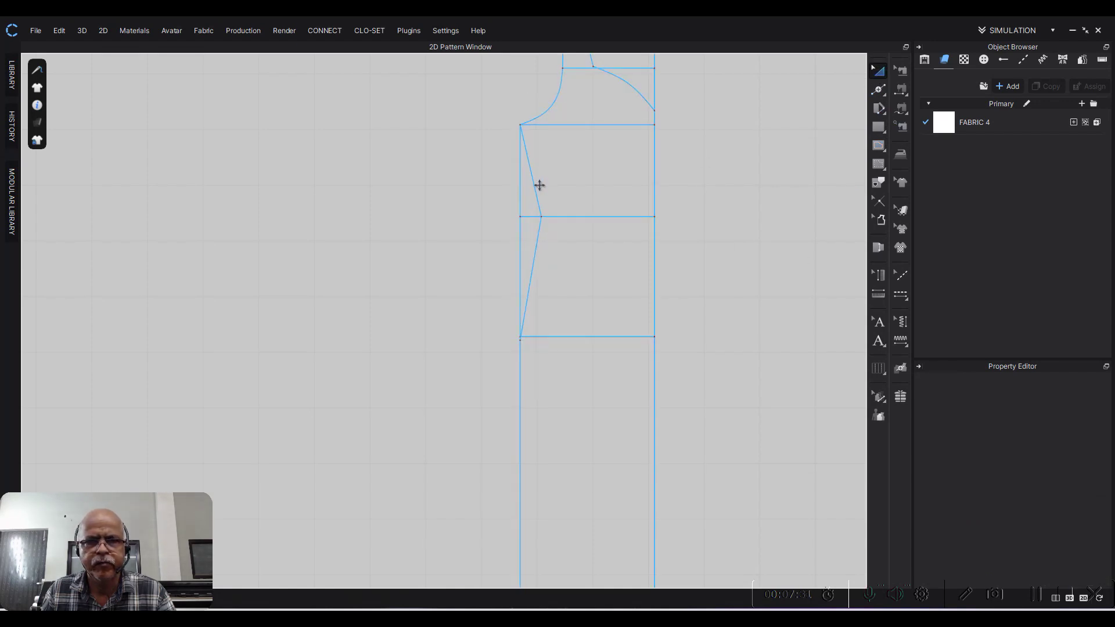
pyautogui.click(540, 185)
pyautogui.rightClick(535, 189)
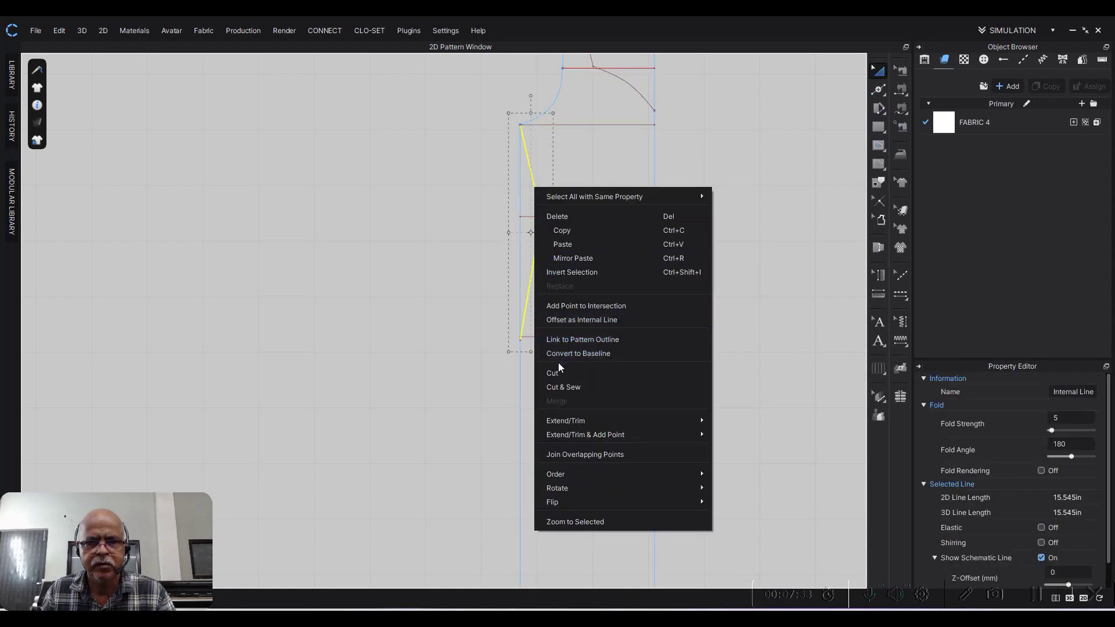
pyautogui.click(556, 373)
pyautogui.moveTo(526, 201); pyautogui.dragTo(449, 209)
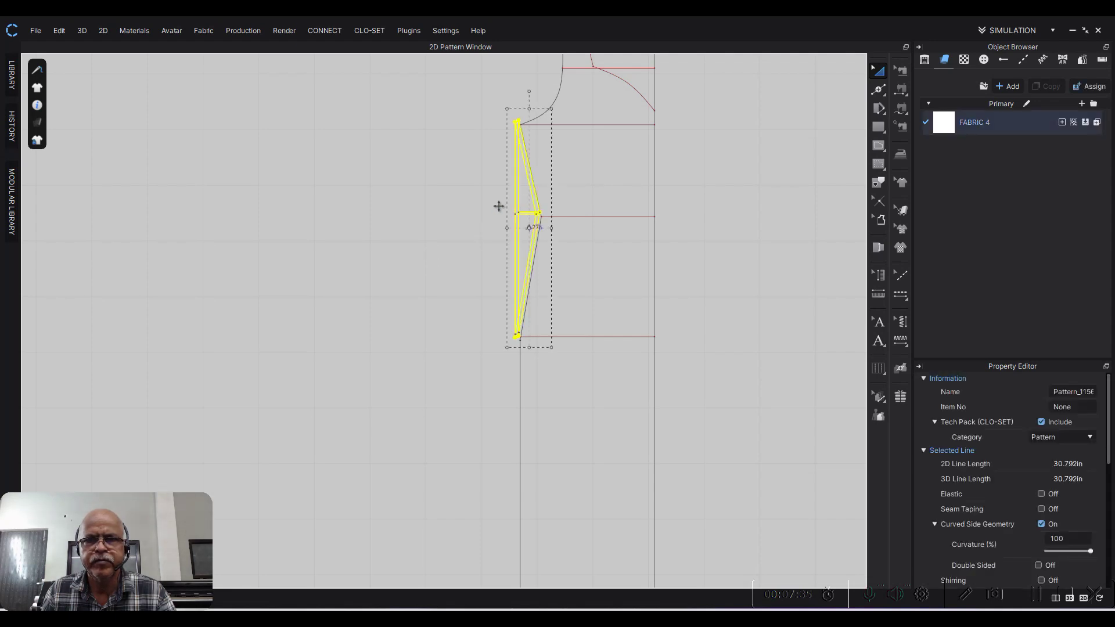
pyautogui.press('Delete')
pyautogui.scroll(-3, 739, 229)
pyautogui.scroll(-2, 704, 250)
# Step: Curve the left side edge between the two horizontal lines into an 8.931-in curve
pyautogui.click(878, 92)
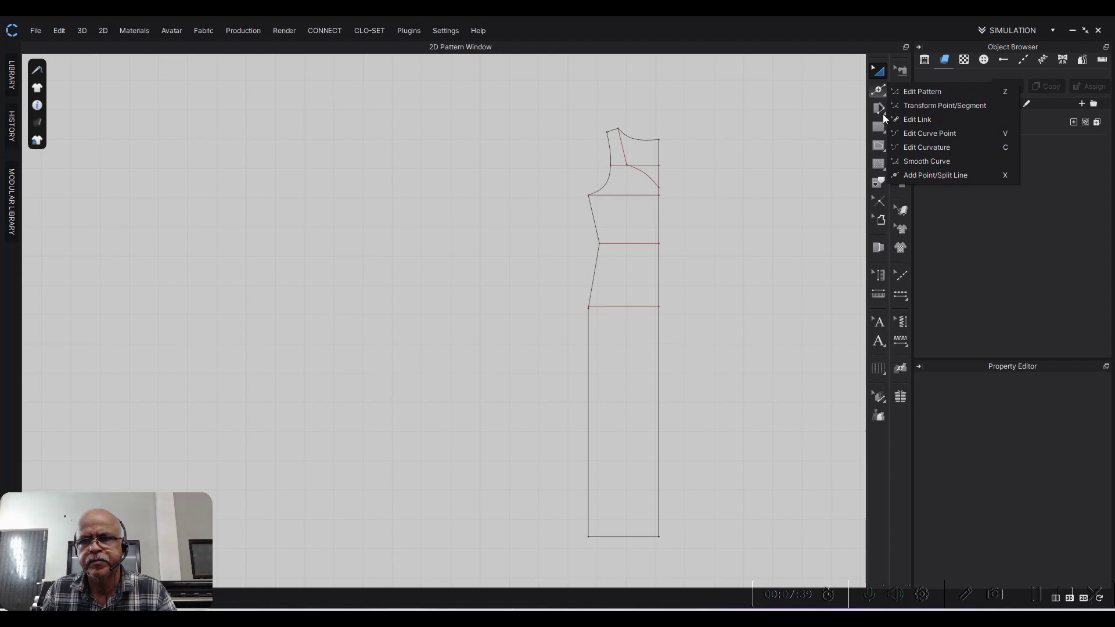
pyautogui.click(929, 133)
pyautogui.scroll(3, 631, 210)
pyautogui.scroll(3, 631, 210)
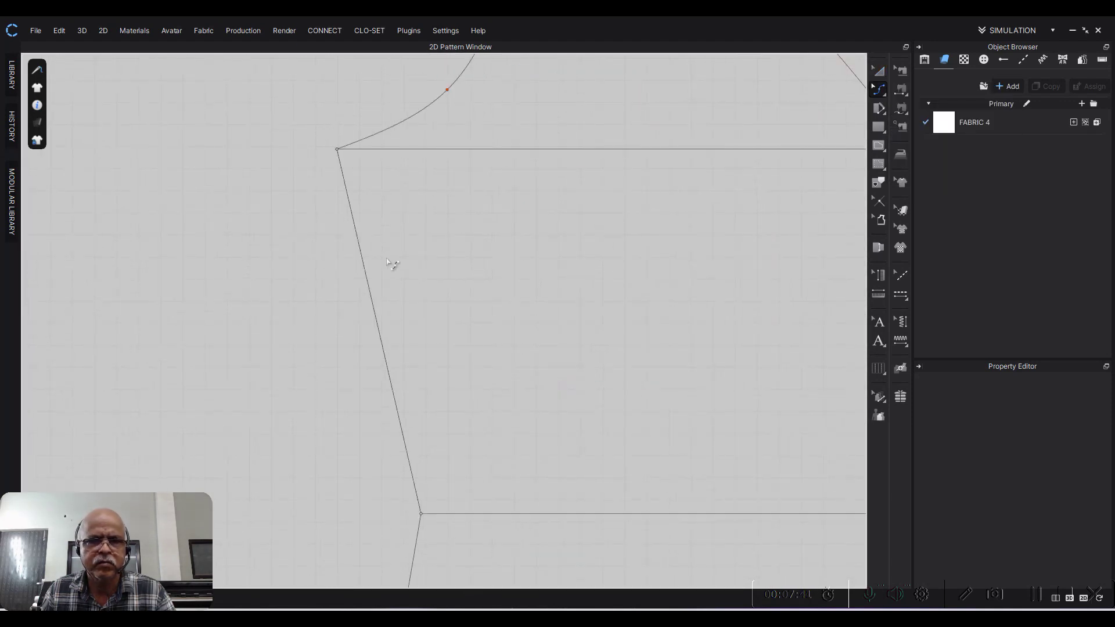
pyautogui.moveTo(395, 403); pyautogui.dragTo(419, 412)
pyautogui.scroll(-2, 481, 399)
pyautogui.scroll(-2, 499, 366)
pyautogui.scroll(5, 489, 318)
pyautogui.scroll(-1, 586, 393)
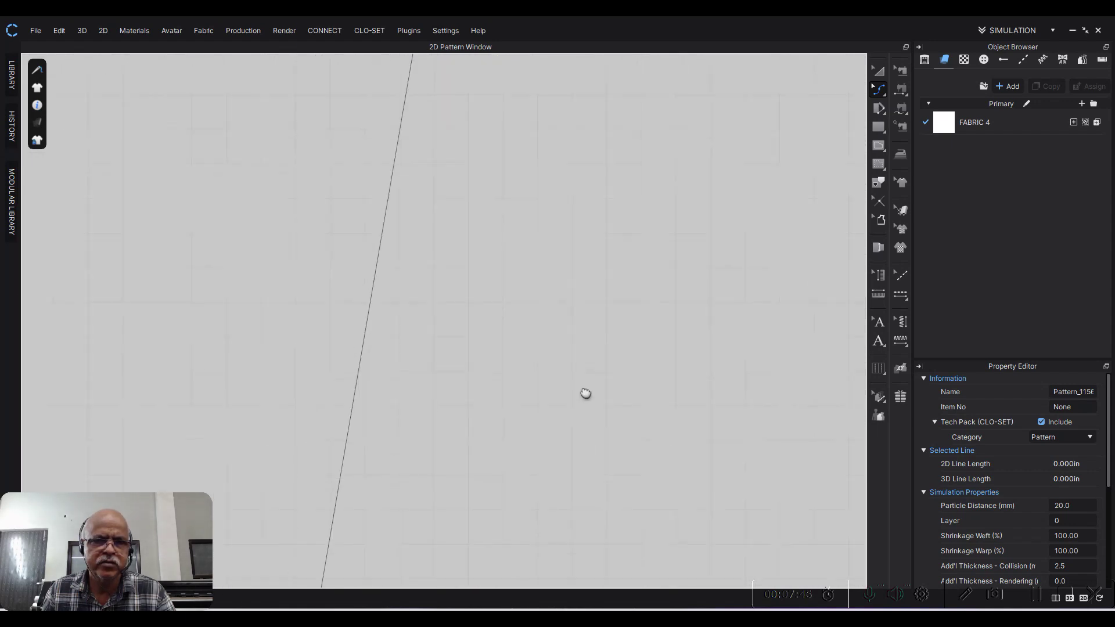
pyautogui.scroll(-1, 438, 340)
pyautogui.moveTo(425, 323); pyautogui.dragTo(436, 354)
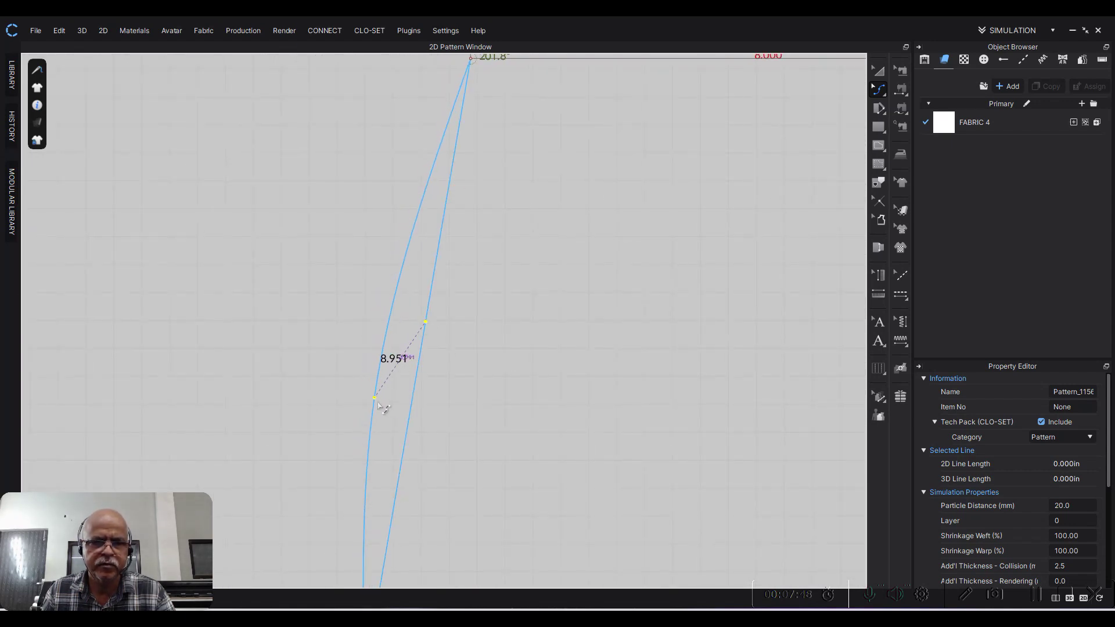
pyautogui.scroll(-2, 441, 349)
pyautogui.scroll(-1, 513, 312)
pyautogui.scroll(2, 523, 317)
pyautogui.moveTo(473, 353); pyautogui.dragTo(487, 237, button='middle')
pyautogui.scroll(-1, 566, 314)
pyautogui.moveTo(566, 319); pyautogui.dragTo(503, 295, button='middle')
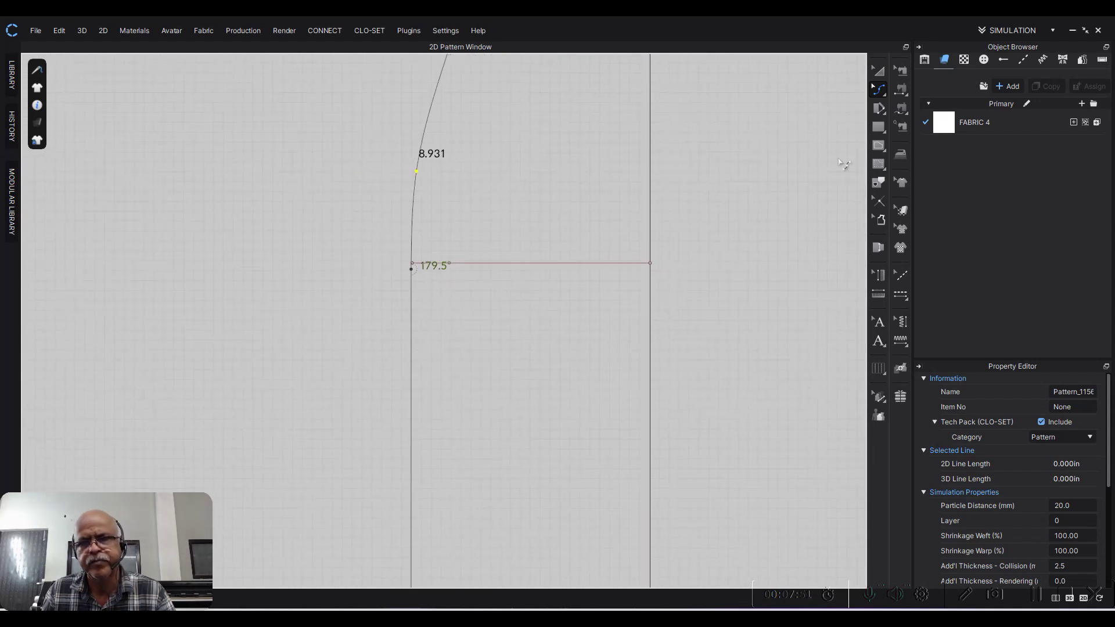
# Step: Select the horizontal internal line and bring up its line actions
pyautogui.click(879, 87)
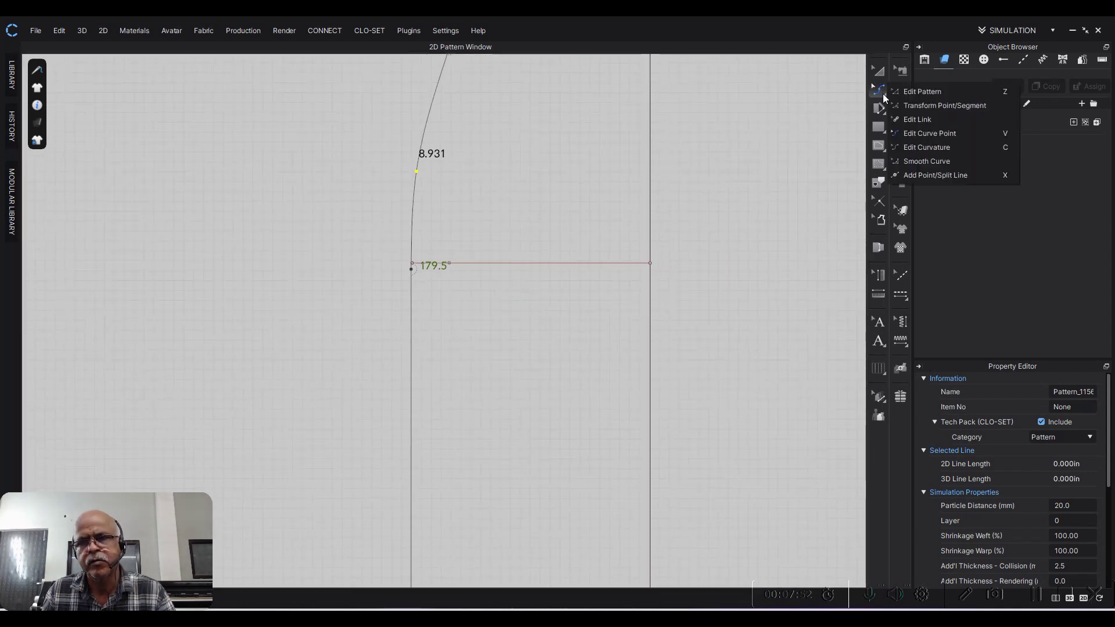
pyautogui.click(928, 105)
pyautogui.click(428, 264)
pyautogui.rightClick(429, 264)
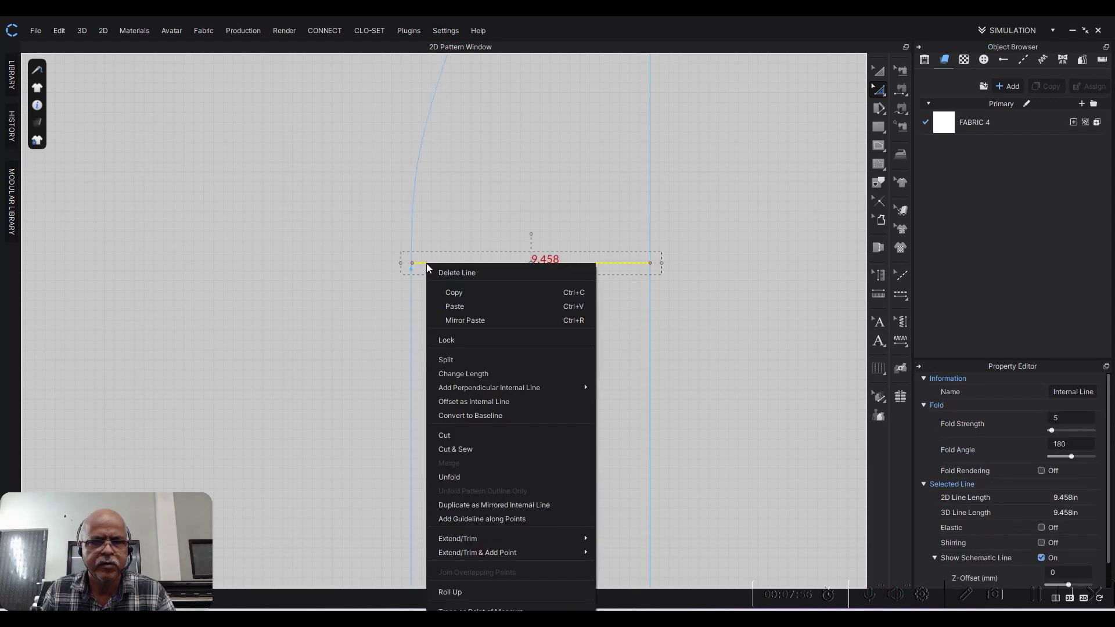
# Step: Change the horizontal line's length to 10.5 in with curve points locked and Direction set to End
pyautogui.click(486, 375)
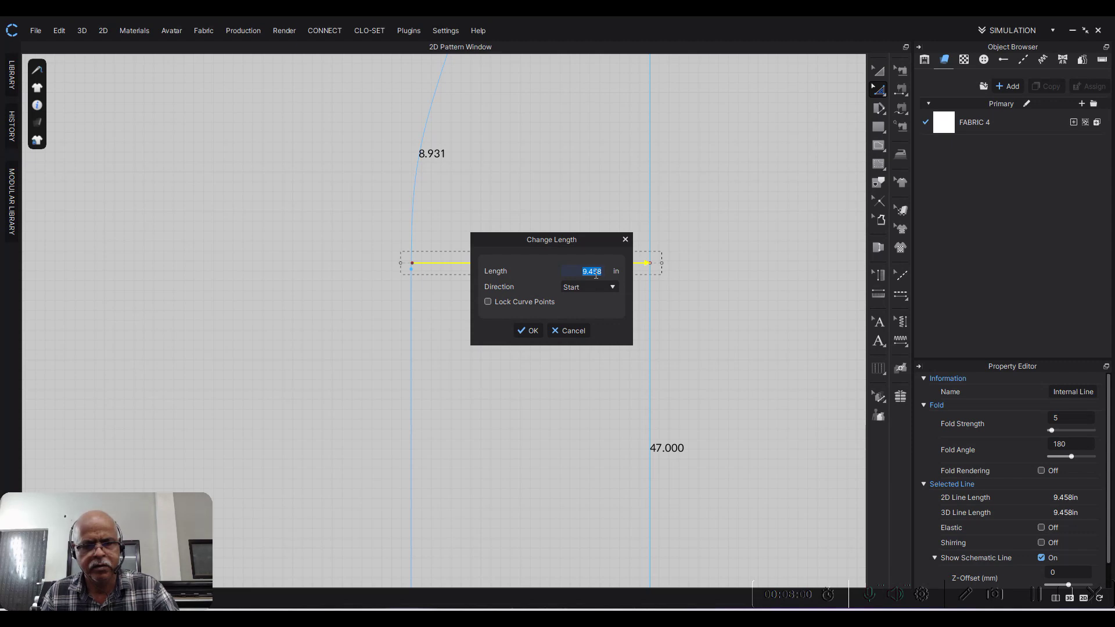
pyautogui.write('10.5')
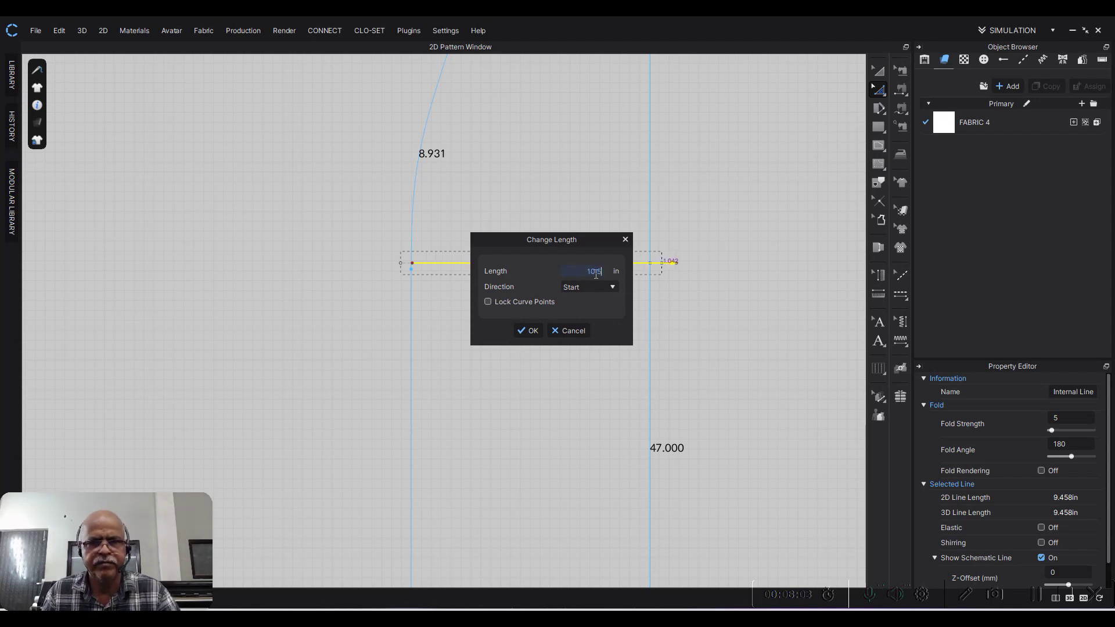
pyautogui.click(490, 301)
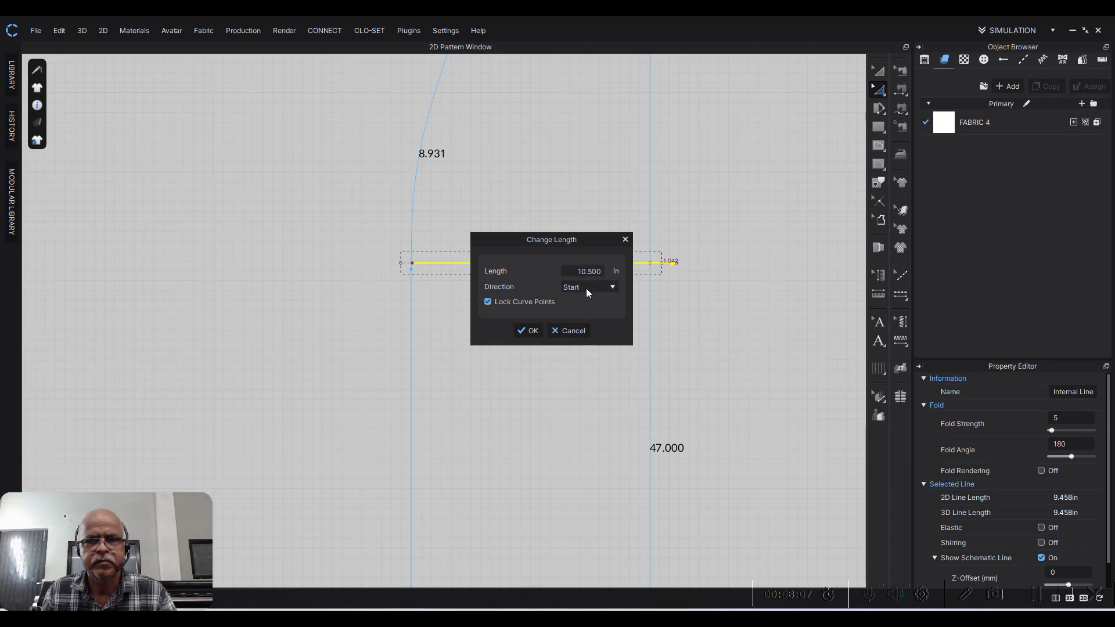
pyautogui.click(611, 289)
pyautogui.click(587, 314)
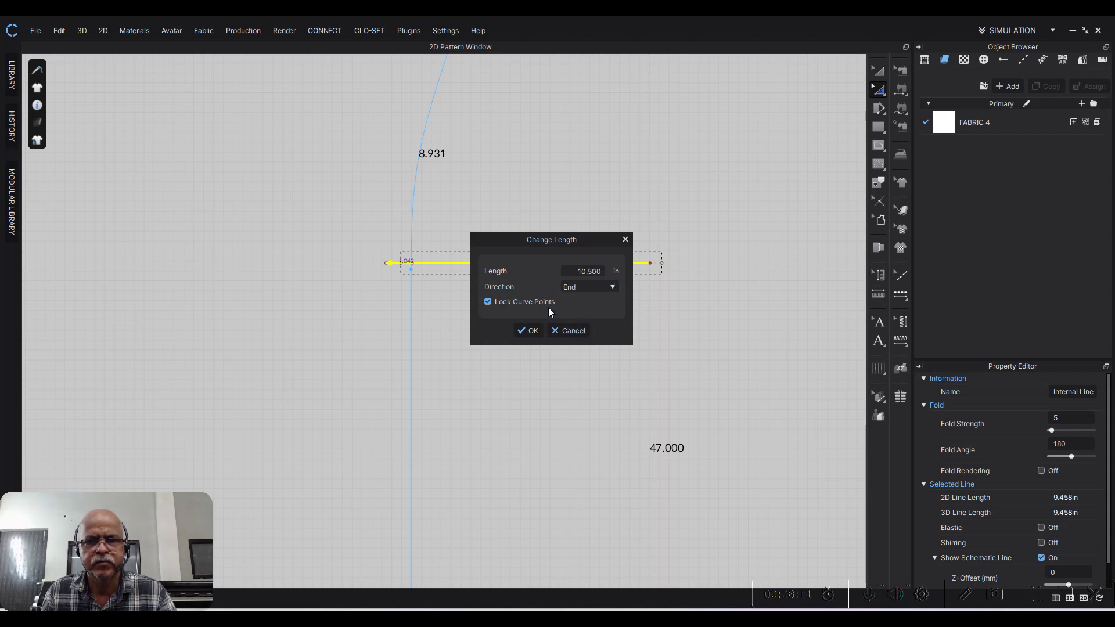
pyautogui.click(533, 332)
pyautogui.scroll(2, 414, 264)
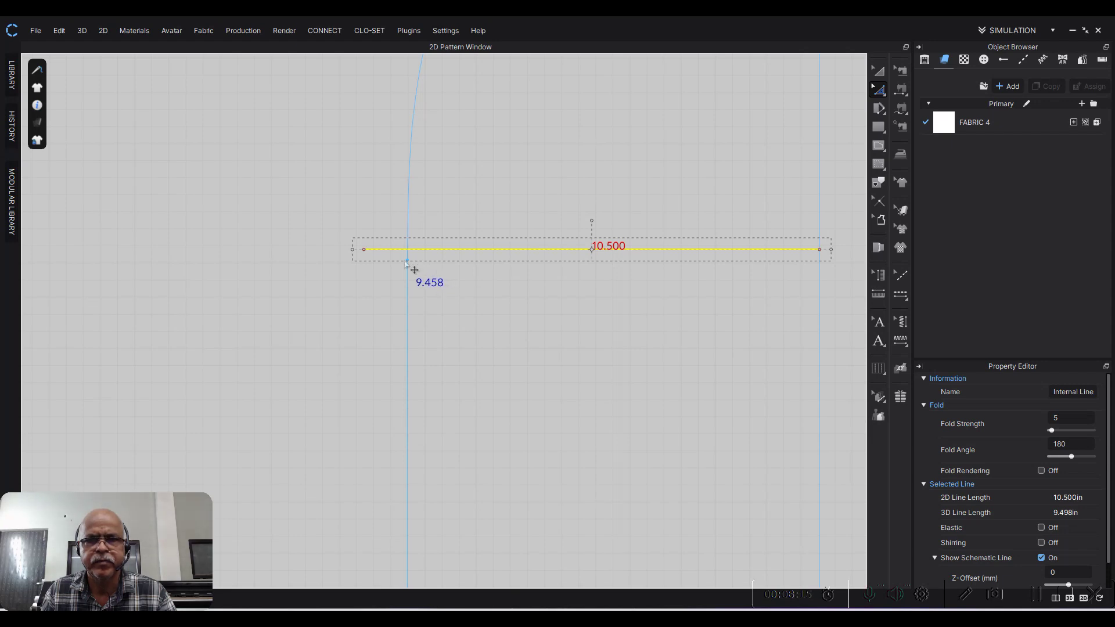
pyautogui.click(879, 97)
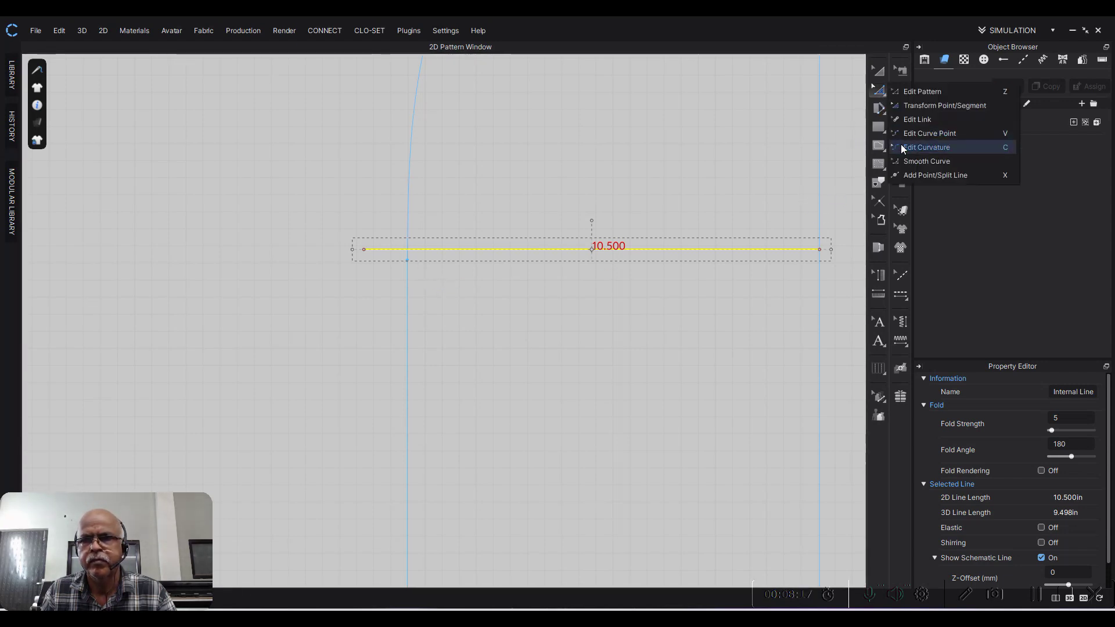
# Step: Bend the vertical side line into a curve
pyautogui.click(911, 132)
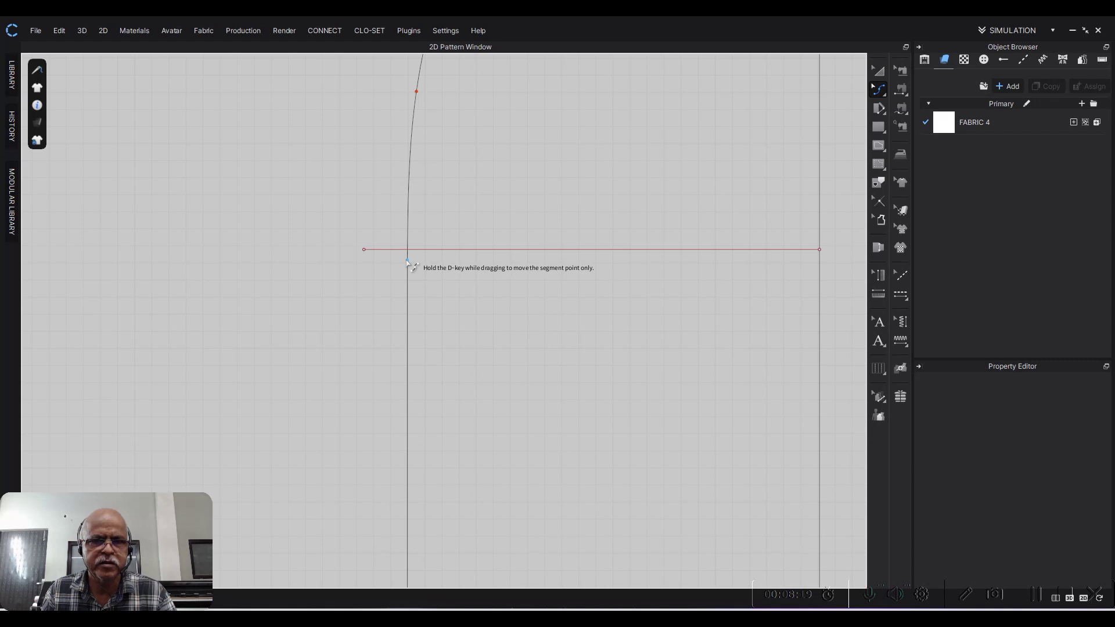
pyautogui.moveTo(407, 260); pyautogui.dragTo(370, 258)
pyautogui.scroll(-3, 318, 313)
pyautogui.scroll(-3, 375, 301)
pyautogui.scroll(2, 398, 332)
pyautogui.scroll(-2, 416, 311)
pyautogui.scroll(-3, 460, 361)
pyautogui.scroll(-2, 448, 282)
pyautogui.moveTo(448, 281); pyautogui.dragTo(438, 300, button='right')
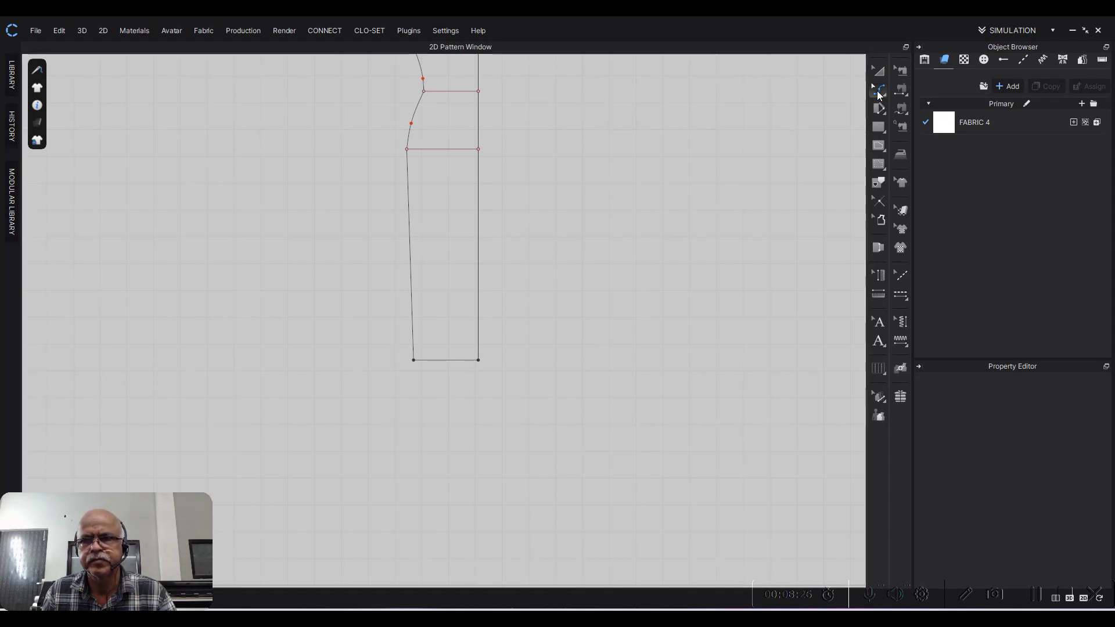
# Step: Move the hem corner point outward 5 in to flare the side seam
pyautogui.click(879, 90)
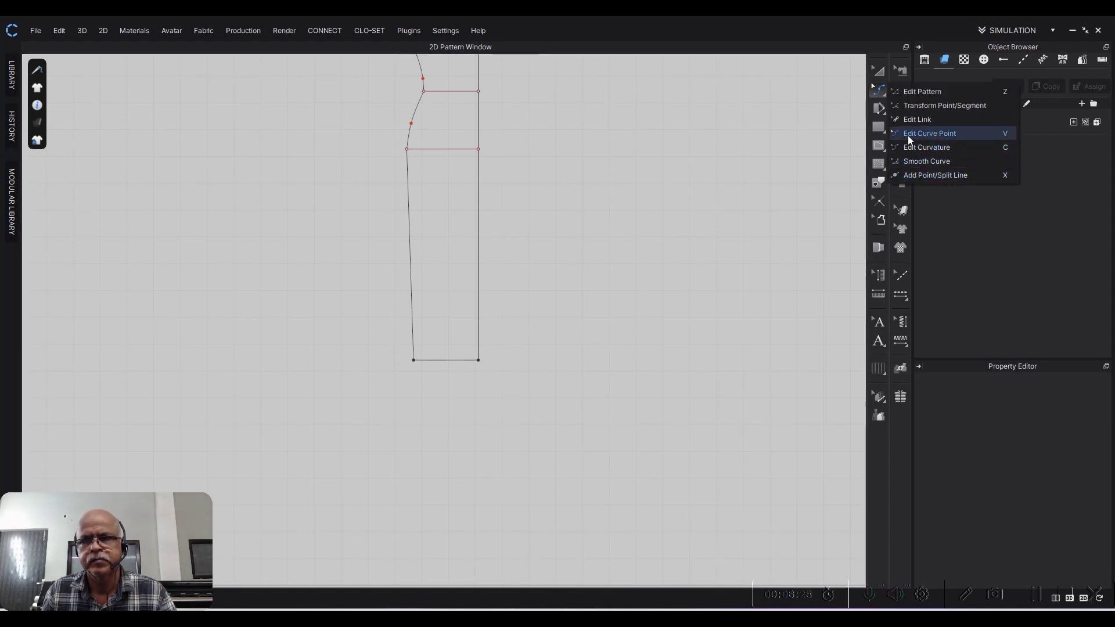
pyautogui.click(908, 135)
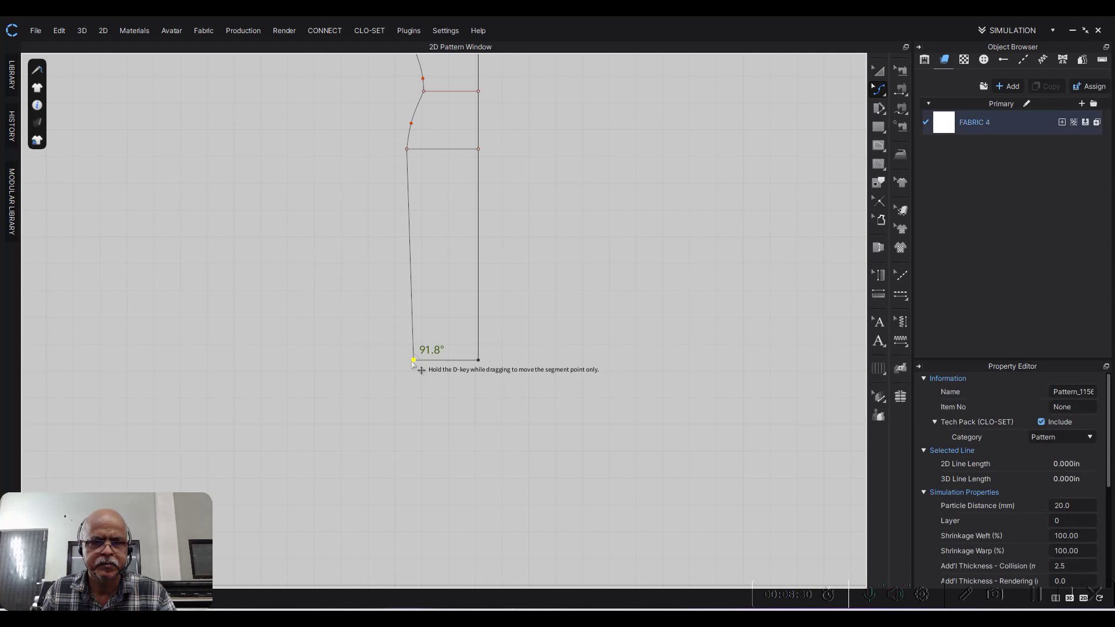
pyautogui.moveTo(413, 359); pyautogui.dragTo(361, 365)
pyautogui.write('5')
pyautogui.click(528, 349)
pyautogui.scroll(-3, 221, 326)
pyautogui.scroll(4, 308, 297)
pyautogui.scroll(2, 342, 327)
pyautogui.scroll(-2, 338, 324)
pyautogui.scroll(5, 370, 334)
pyautogui.scroll(1, 348, 288)
# Step: Drag the side seam's curve points into a smooth curve of about 8.887 in
pyautogui.moveTo(349, 272); pyautogui.dragTo(357, 271)
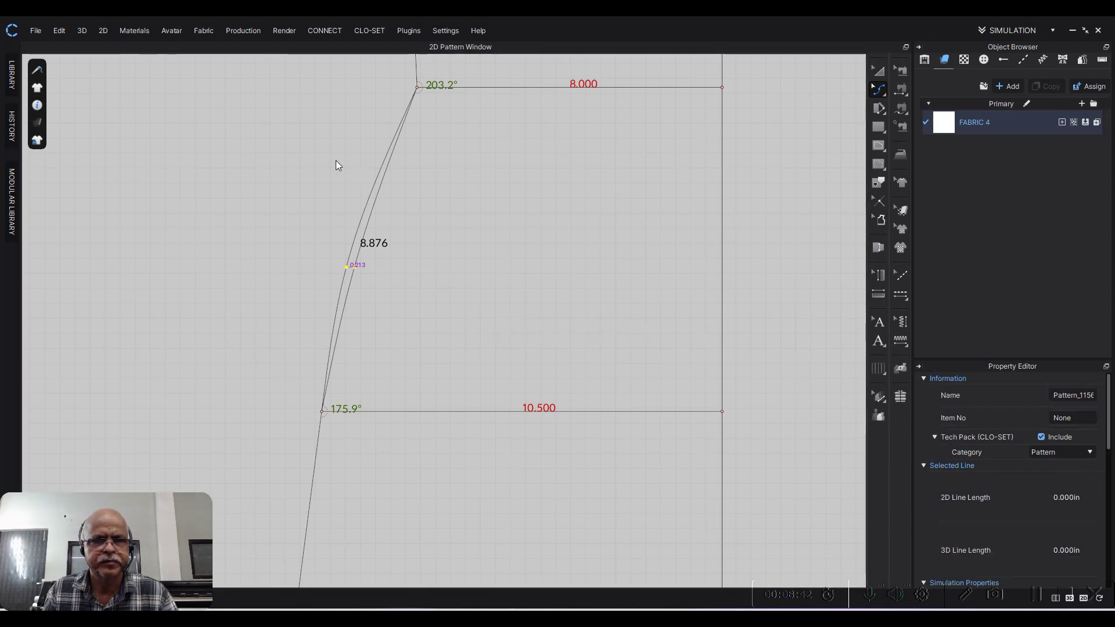
pyautogui.scroll(-2, 336, 166)
pyautogui.scroll(5, 361, 175)
pyautogui.moveTo(393, 146)
pyautogui.mouseDown()
pyautogui.moveTo(414, 147)
pyautogui.moveTo(372, 142)
pyautogui.mouseUp()
pyautogui.scroll(-2, 371, 143)
pyautogui.scroll(1, 362, 220)
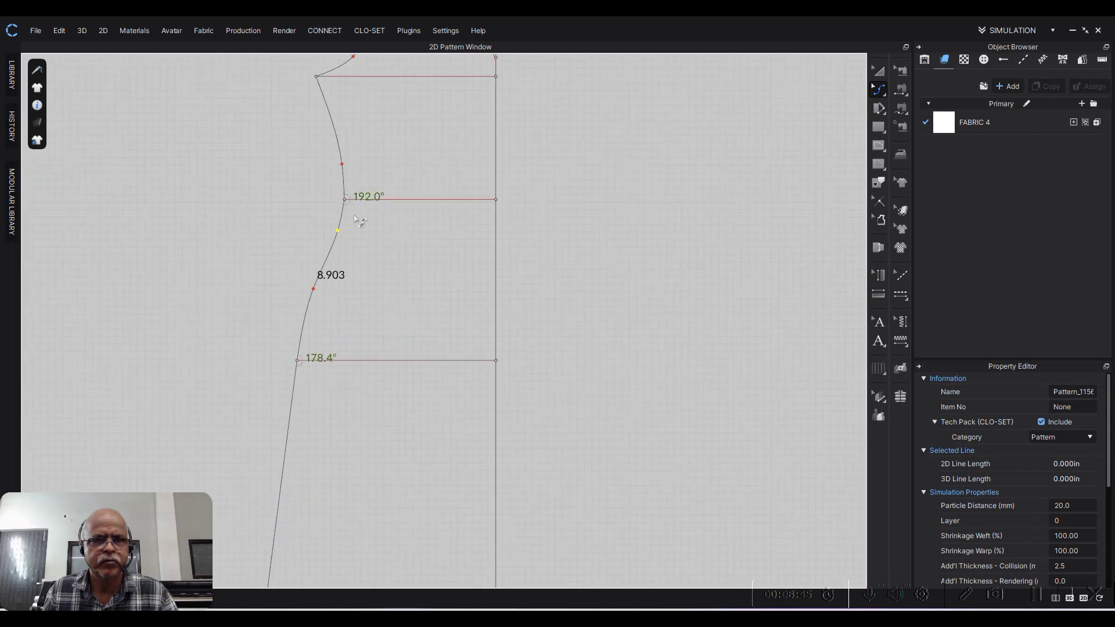
pyautogui.scroll(2, 364, 174)
pyautogui.scroll(1, 364, 169)
pyautogui.scroll(2, 329, 180)
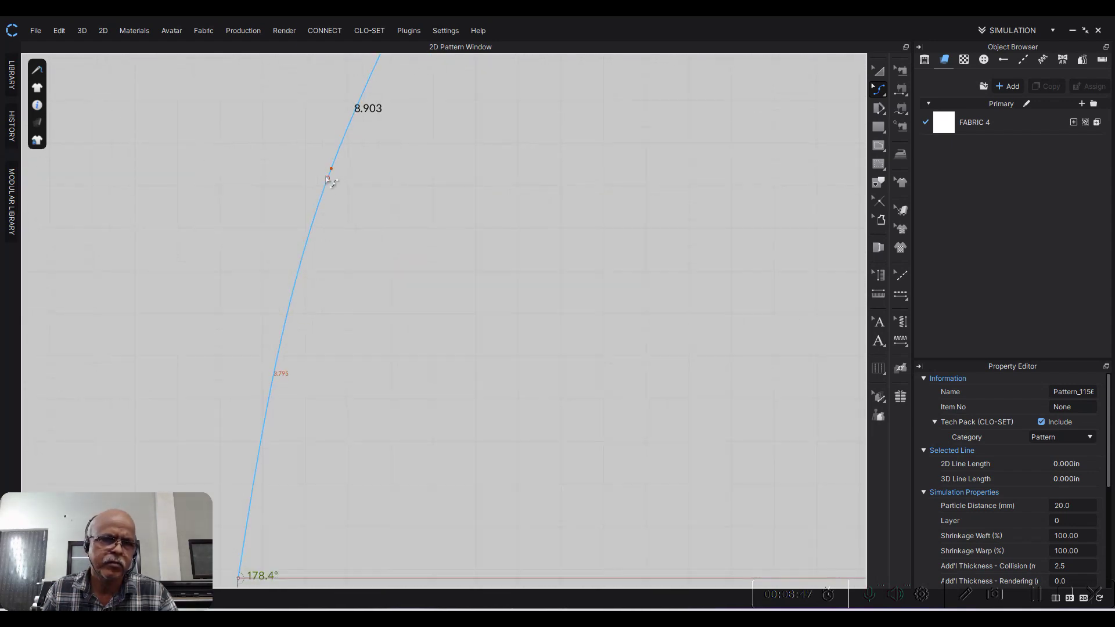
pyautogui.moveTo(331, 171)
pyautogui.mouseDown()
pyautogui.moveTo(330, 219)
pyautogui.moveTo(289, 214)
pyautogui.mouseUp()
pyautogui.scroll(-3, 288, 212)
pyautogui.scroll(-3, 321, 292)
pyautogui.scroll(-1, 477, 273)
pyautogui.moveTo(477, 273); pyautogui.dragTo(479, 277, button='middle')
pyautogui.click(879, 89)
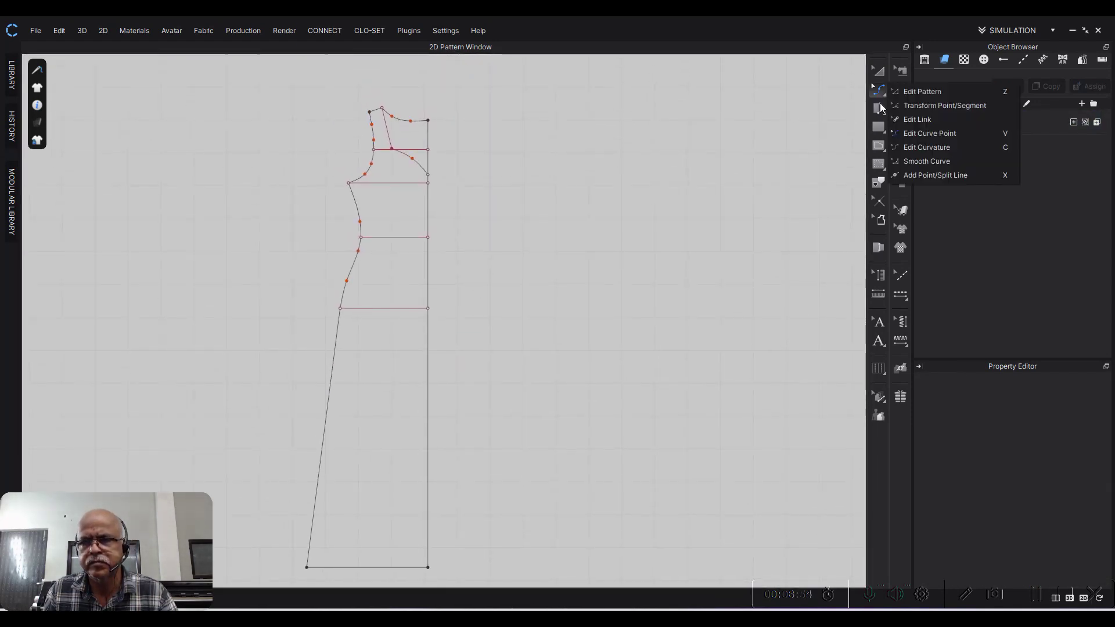
pyautogui.click(907, 175)
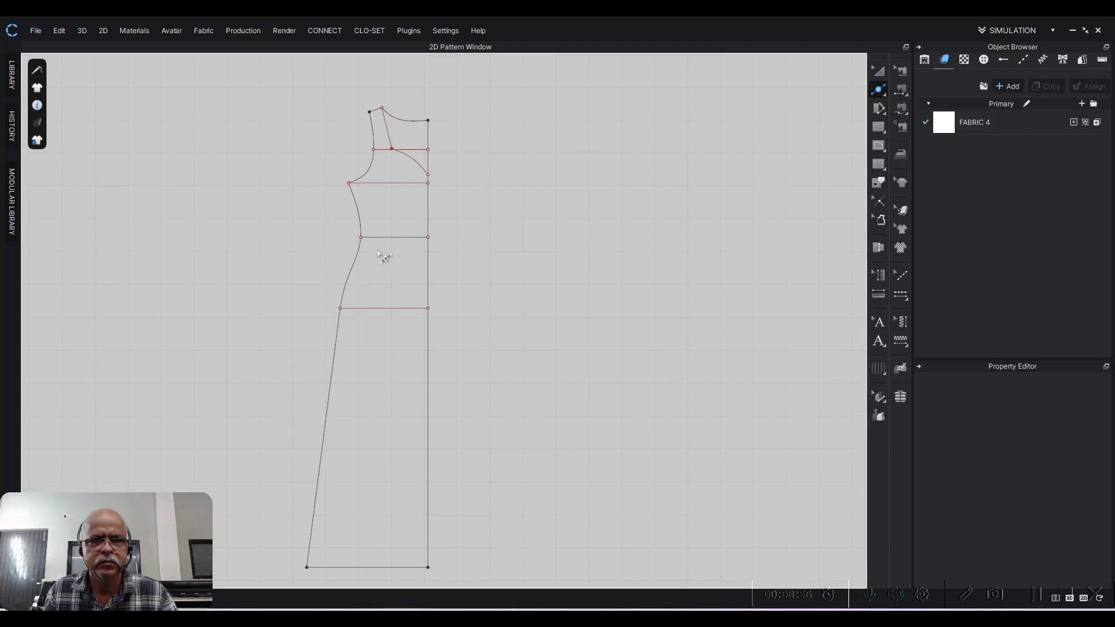
# Step: Split the 8-in horizontal internal line about 3 in from one end
pyautogui.rightClick(412, 237)
pyautogui.write('3')
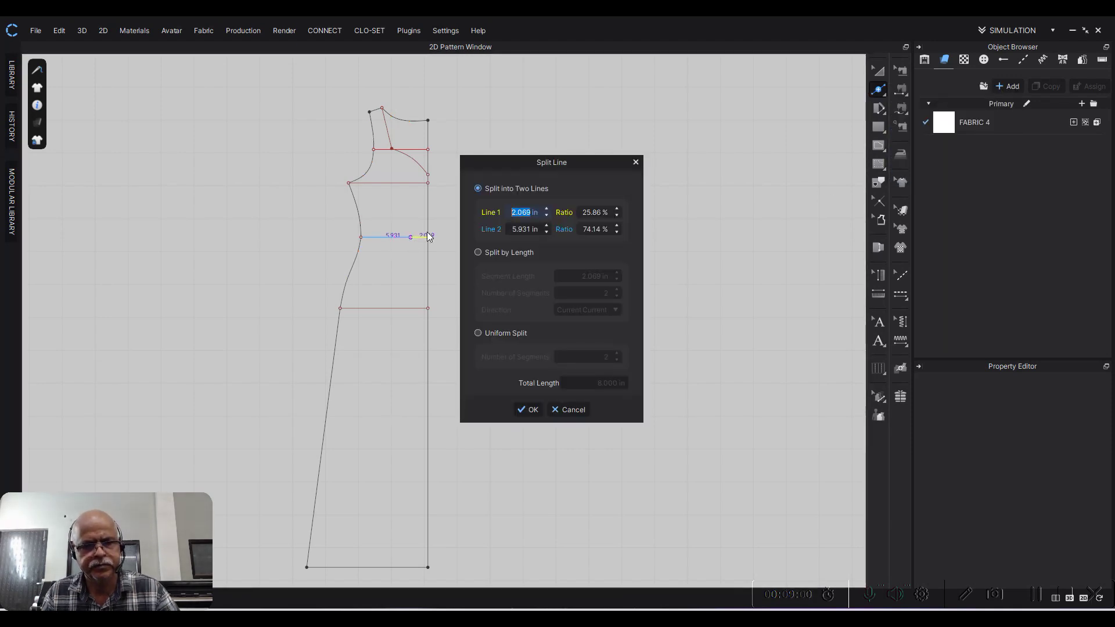
pyautogui.write('.')
pyautogui.click(529, 410)
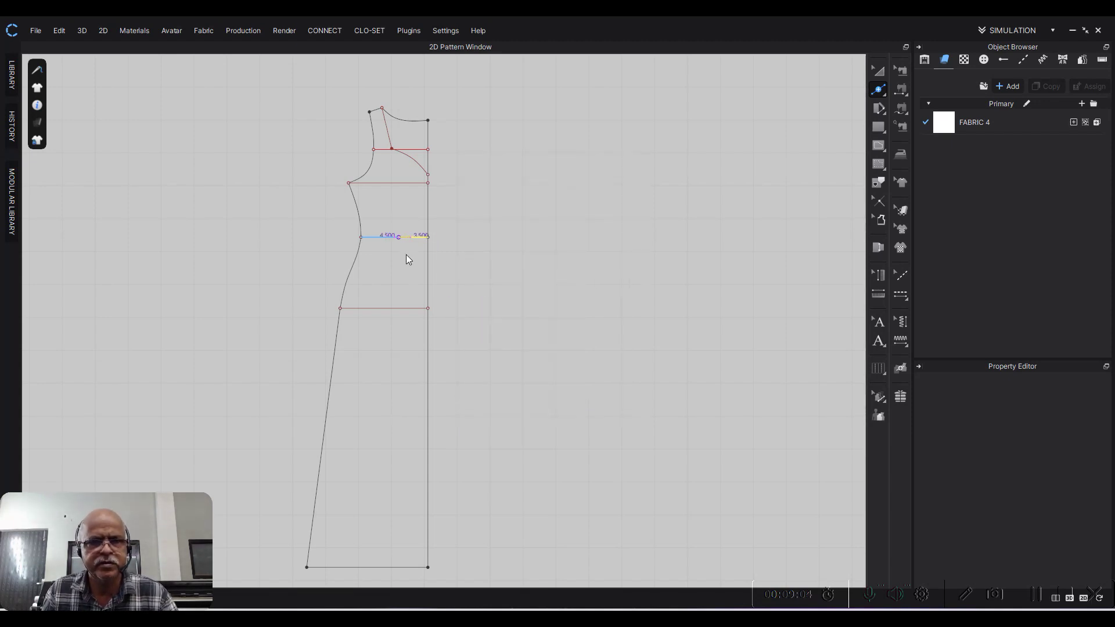
pyautogui.scroll(3, 413, 250)
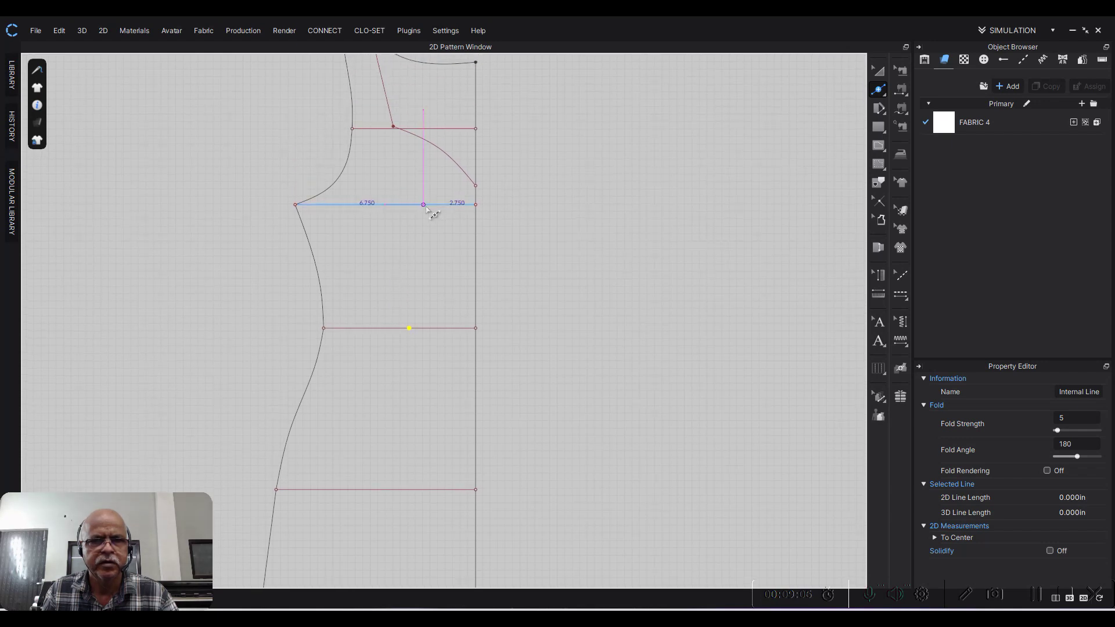
pyautogui.scroll(-2, 552, 184)
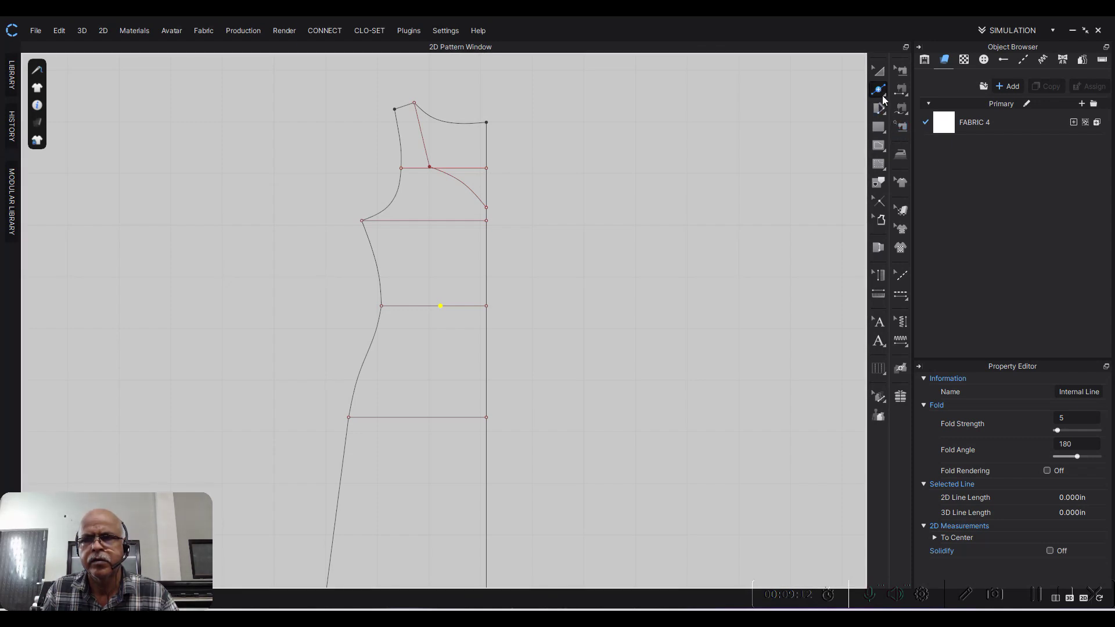
pyautogui.click(880, 92)
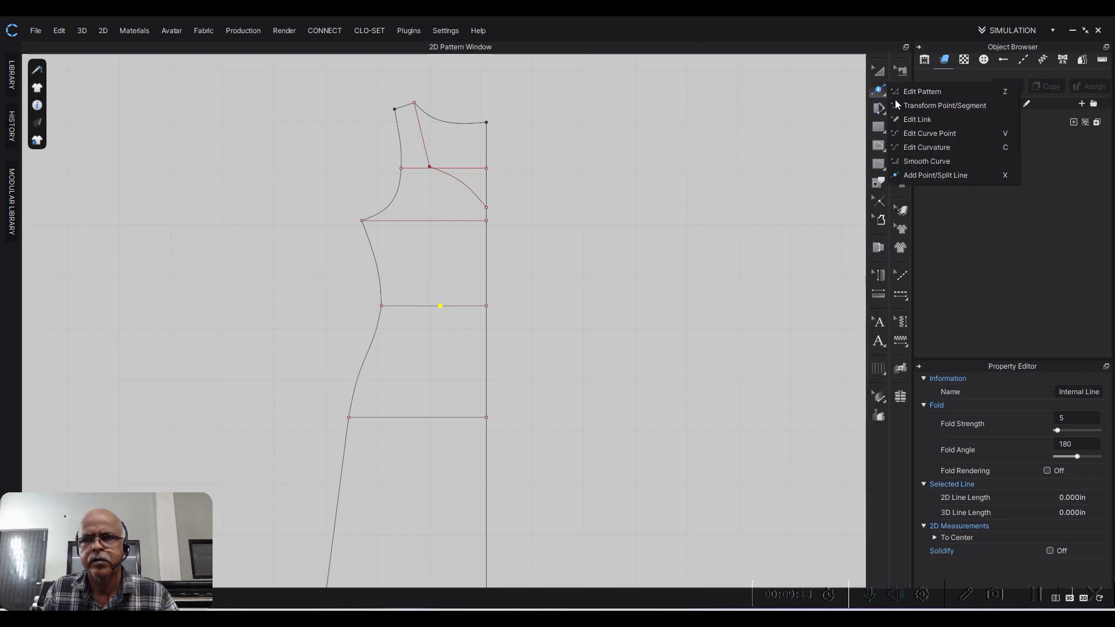
pyautogui.click(929, 103)
pyautogui.click(421, 221)
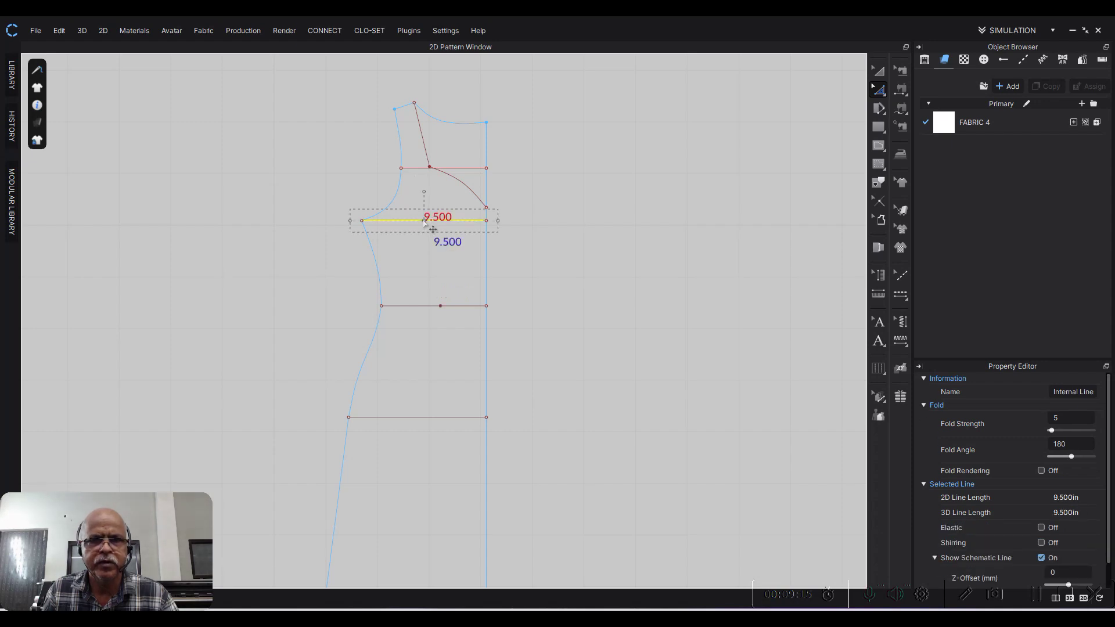
# Step: Offset the 9.5-in line 1.5 in below, creating an 8.940-in internal line
pyautogui.rightClick(422, 221)
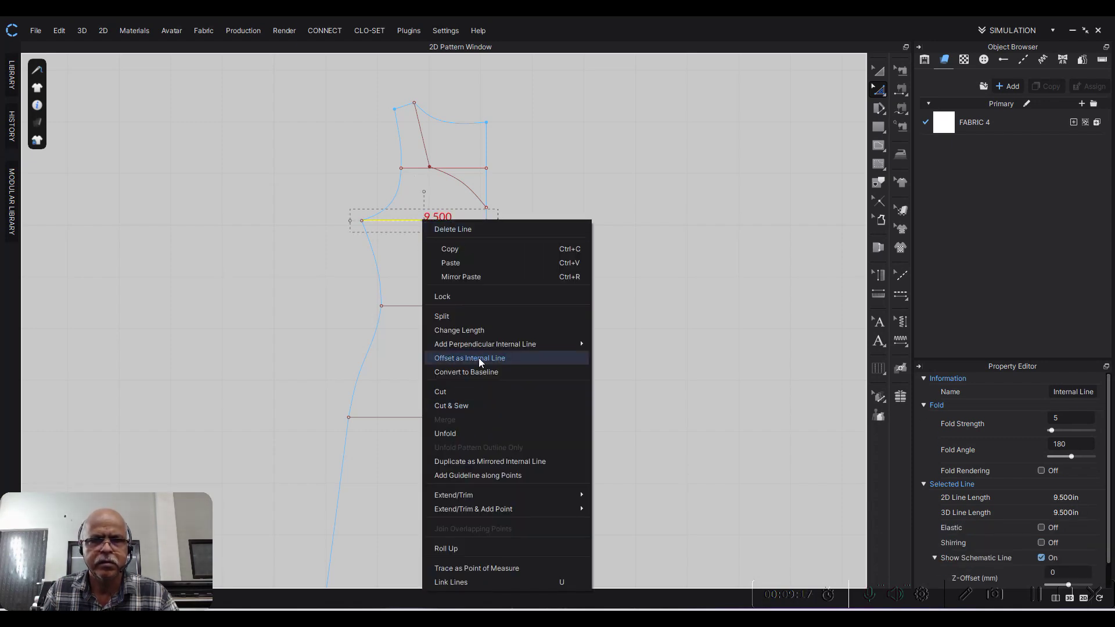
pyautogui.click(479, 358)
pyautogui.write('1.5in')
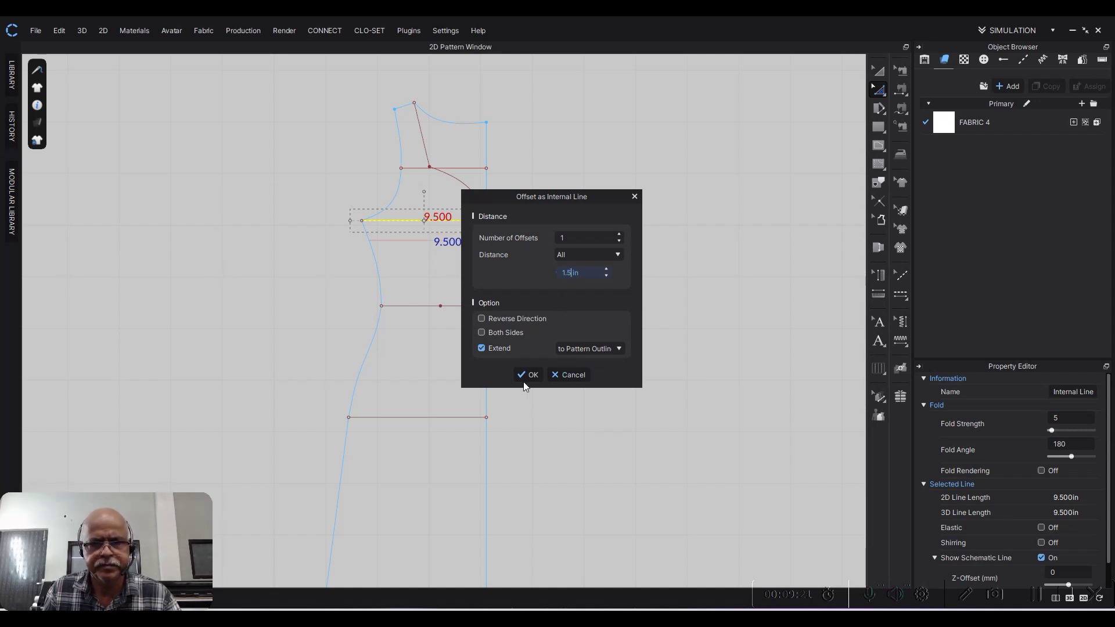
pyautogui.click(528, 375)
pyautogui.scroll(3, 420, 262)
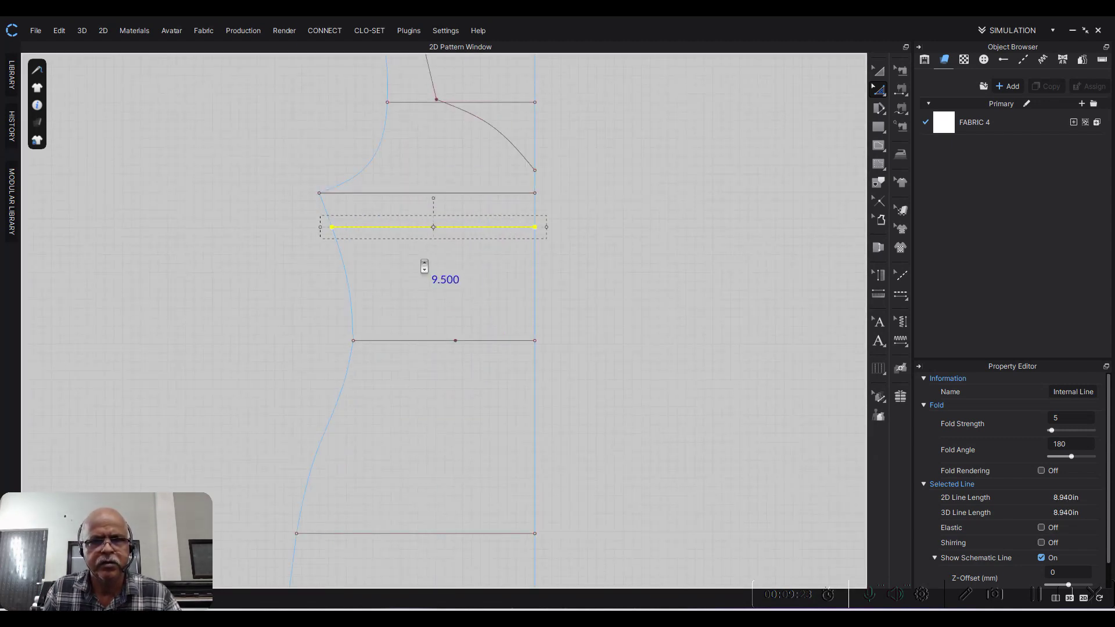
pyautogui.click(719, 248)
# Step: Choose the Add Point/Split Line (X) tool from the Edit Pattern flyout
pyautogui.click(885, 98)
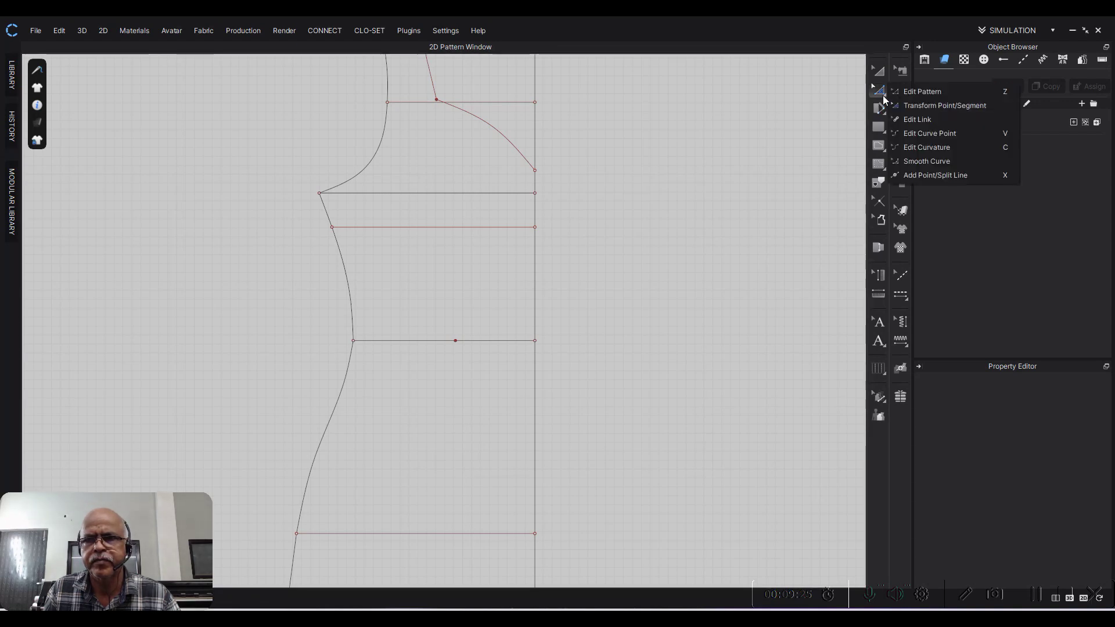
pyautogui.click(831, 165)
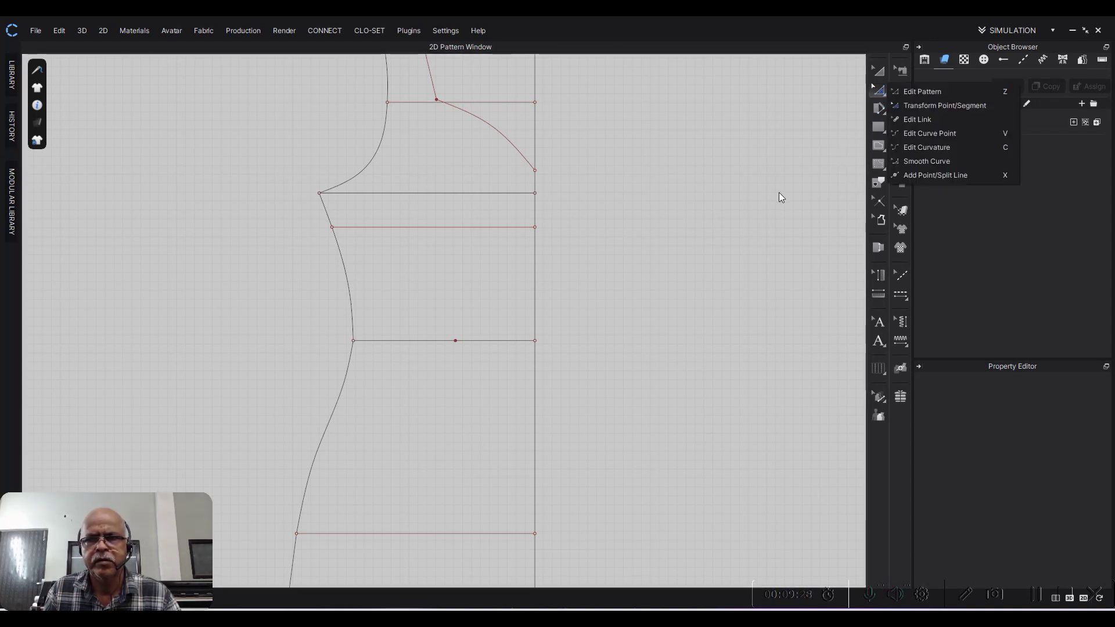
pyautogui.click(885, 93)
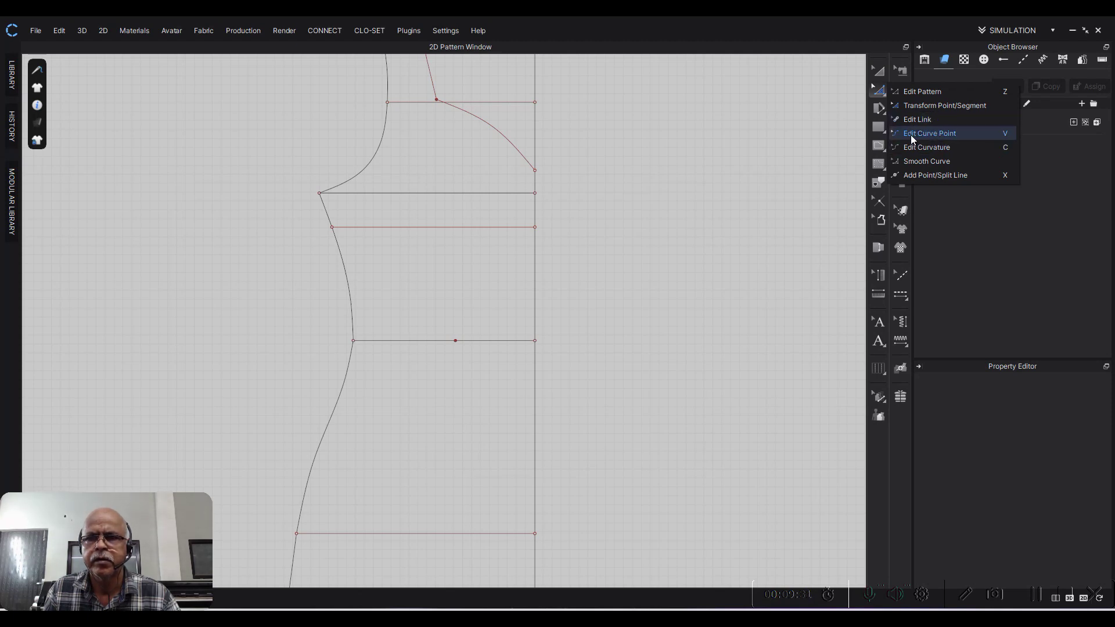
pyautogui.click(909, 174)
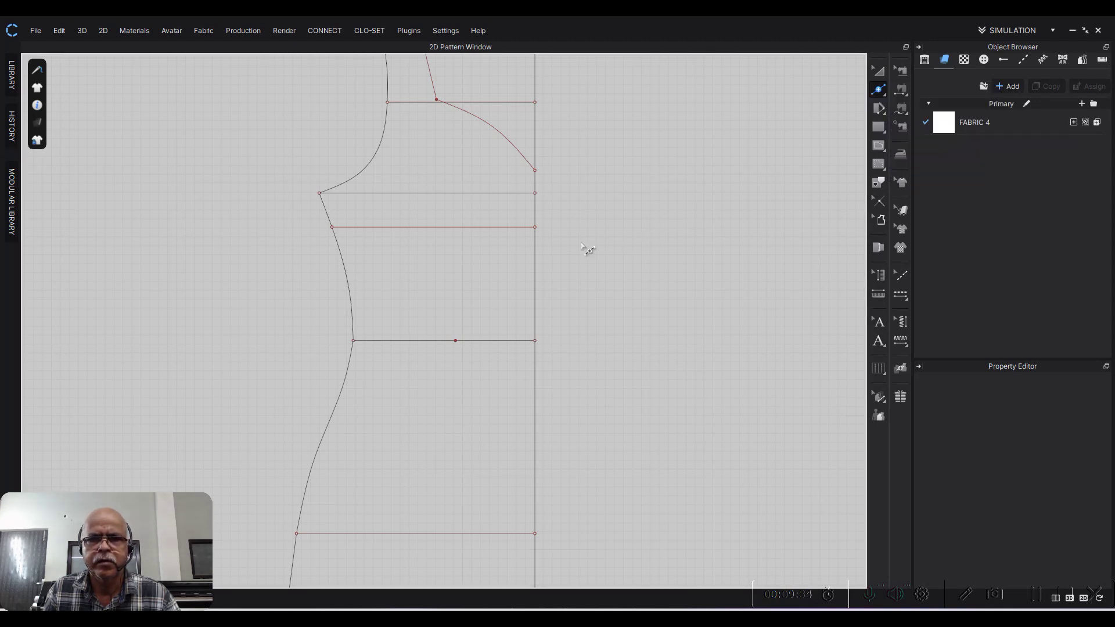
# Step: Add split points 4 in along the upper bodice line and the hip line
pyautogui.rightClick(499, 231)
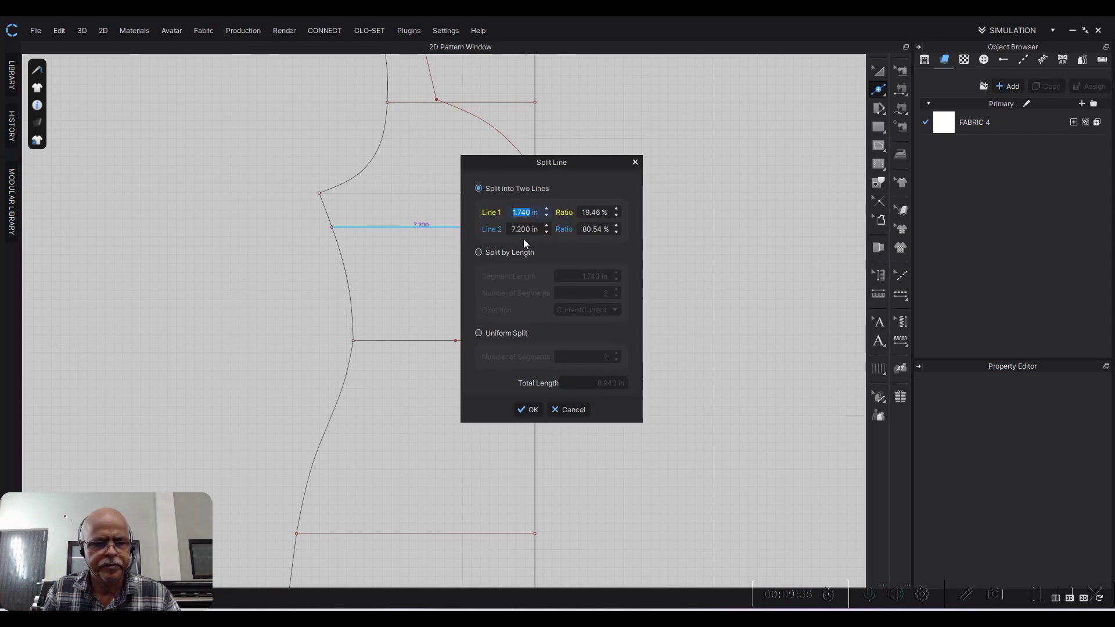
pyautogui.write('4')
pyautogui.click(522, 410)
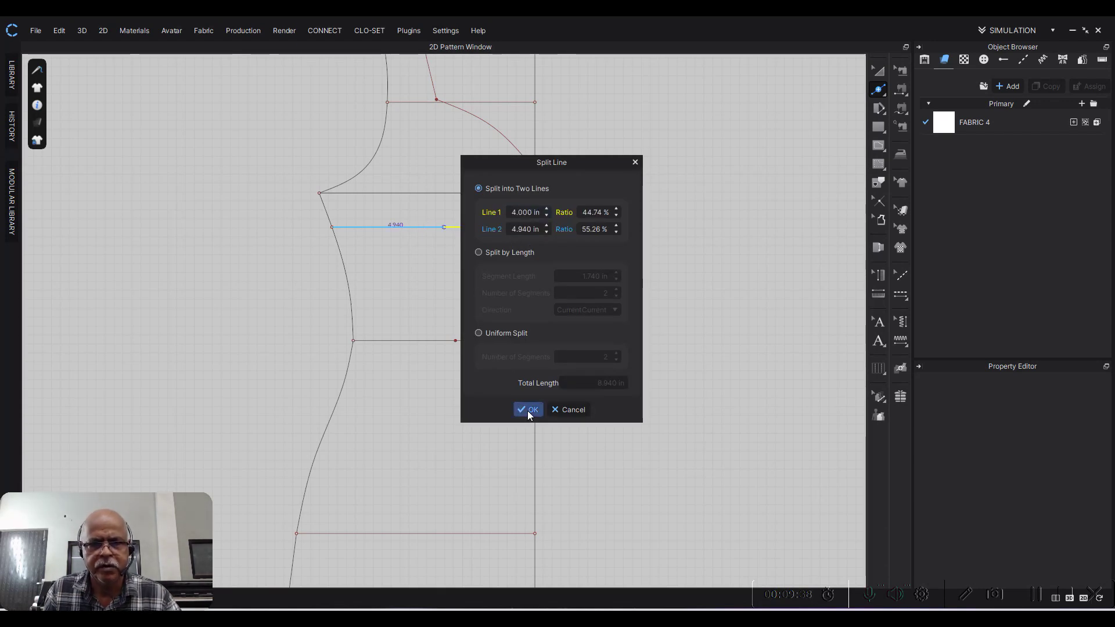
pyautogui.scroll(-3, 620, 329)
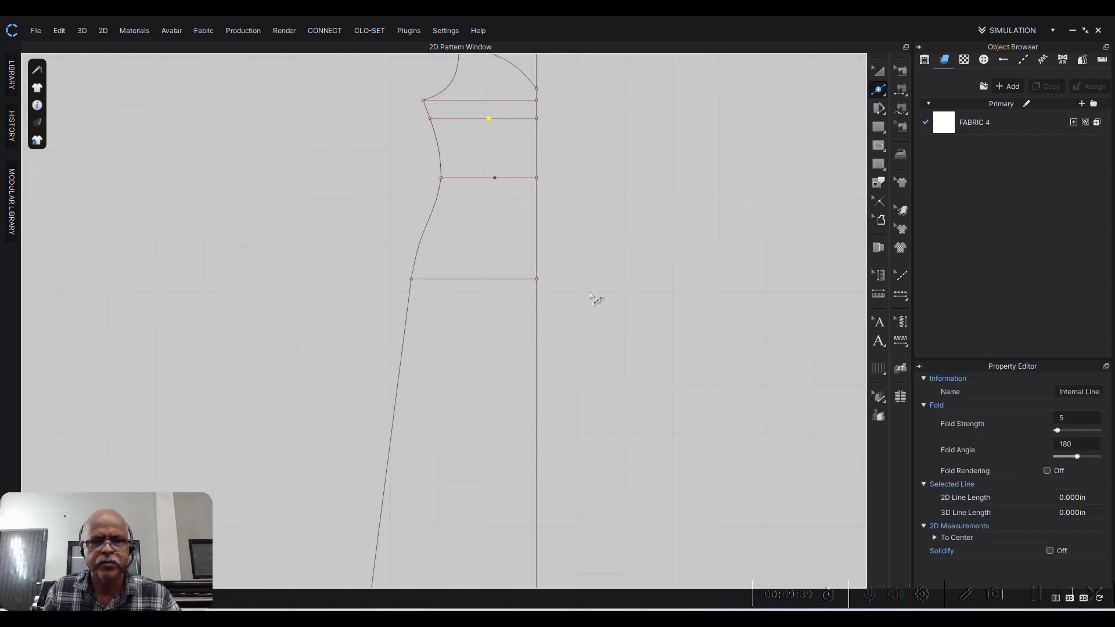
pyautogui.rightClick(513, 283)
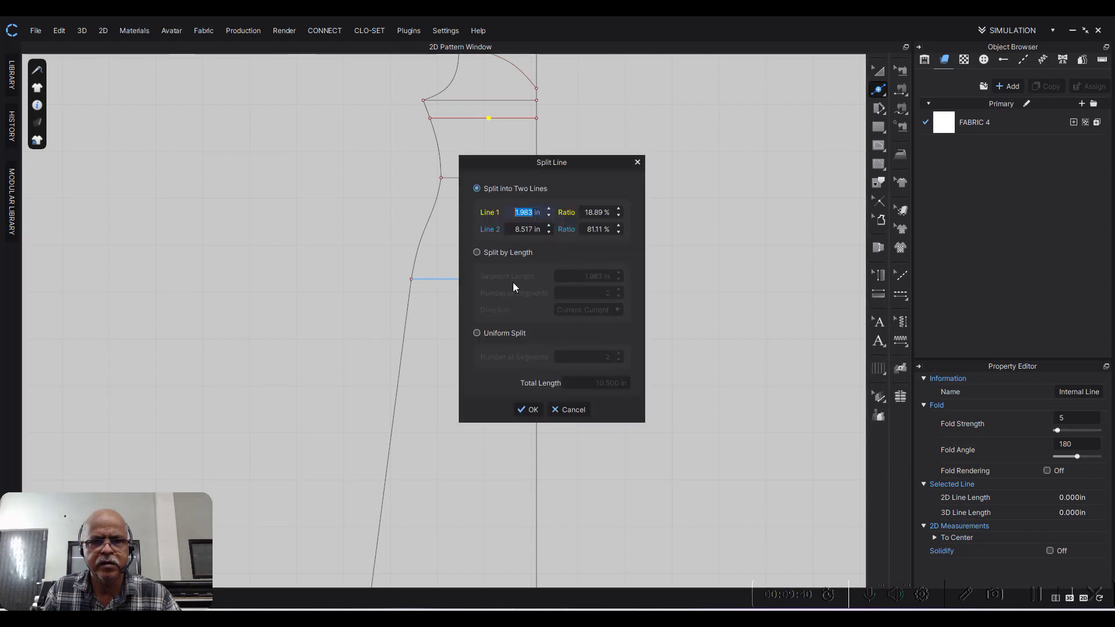
pyautogui.click(532, 411)
pyautogui.scroll(-3, 592, 291)
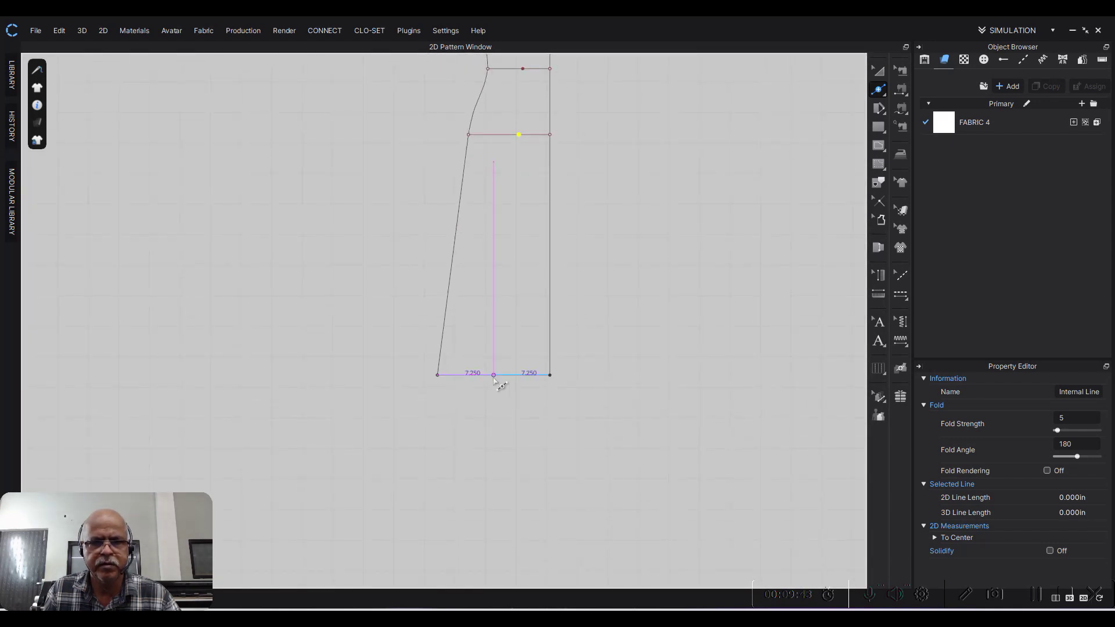
# Step: Split the 14.5-in hem uniformly into 2 segments to mark its midpoint
pyautogui.click(493, 376)
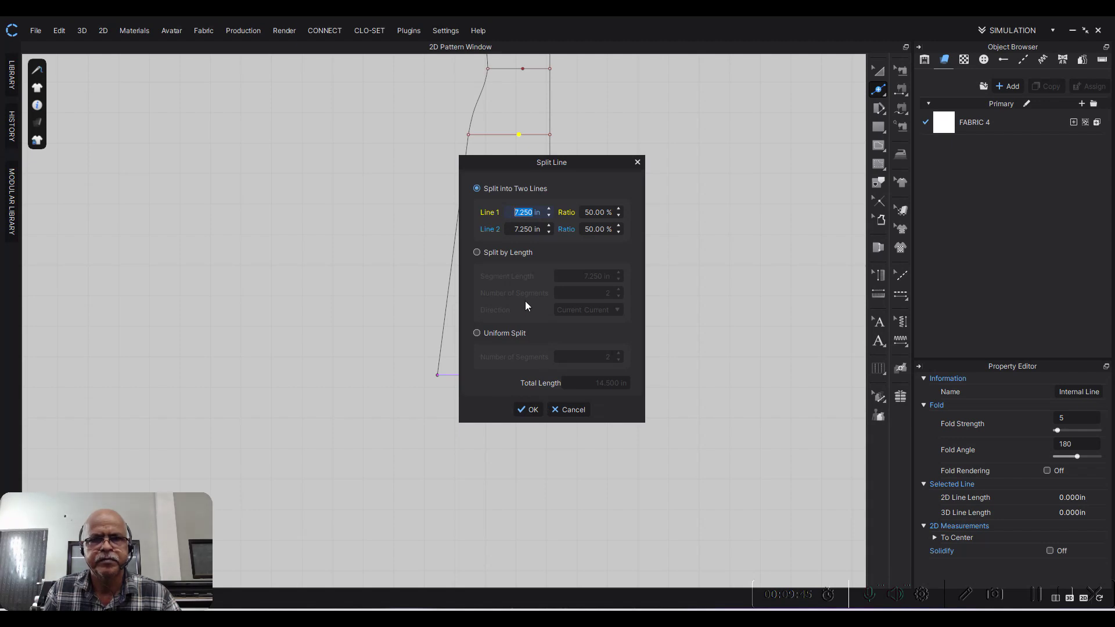
pyautogui.click(489, 335)
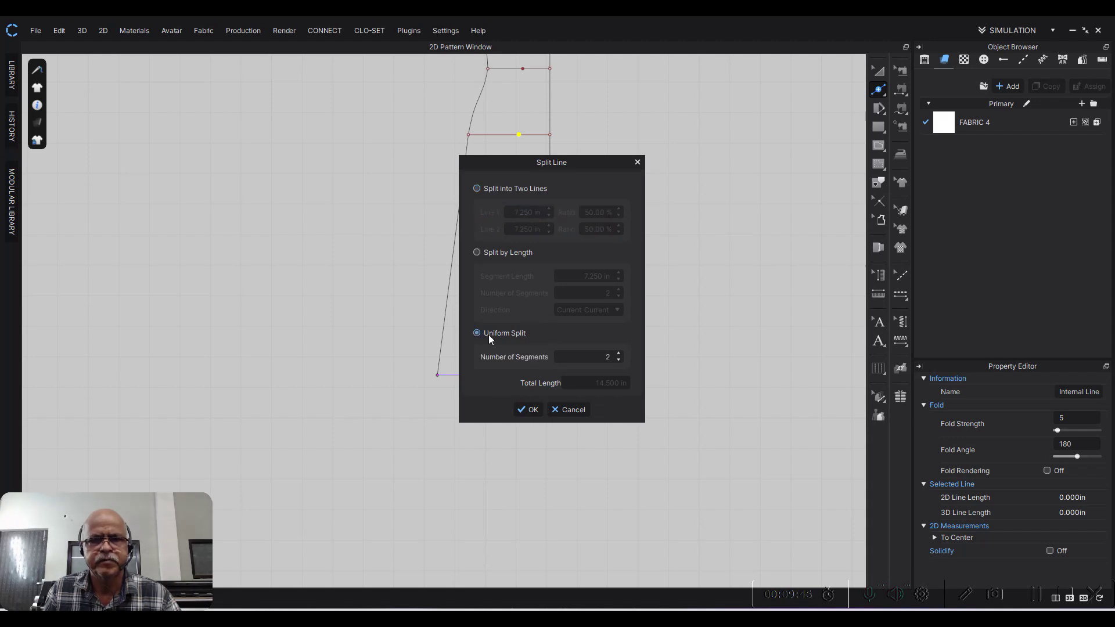
pyautogui.click(541, 411)
pyautogui.scroll(-3, 645, 406)
pyautogui.scroll(2, 679, 283)
pyautogui.moveTo(680, 283)
pyautogui.mouseDown(button='middle')
pyautogui.moveTo(640, 191)
pyautogui.moveTo(636, 207)
pyautogui.mouseUp(button='middle')
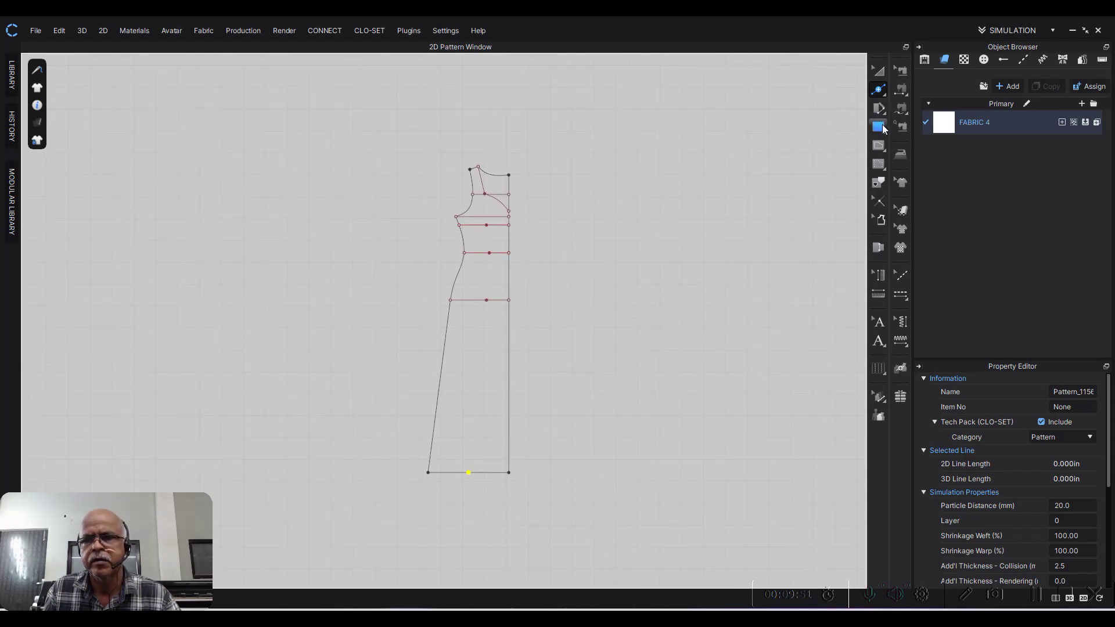
# Step: Draw a 50.25-in internal line from the armhole through the 4-in split points to the hem midpoint
pyautogui.click(880, 145)
pyautogui.scroll(4, 476, 228)
pyautogui.scroll(2, 474, 203)
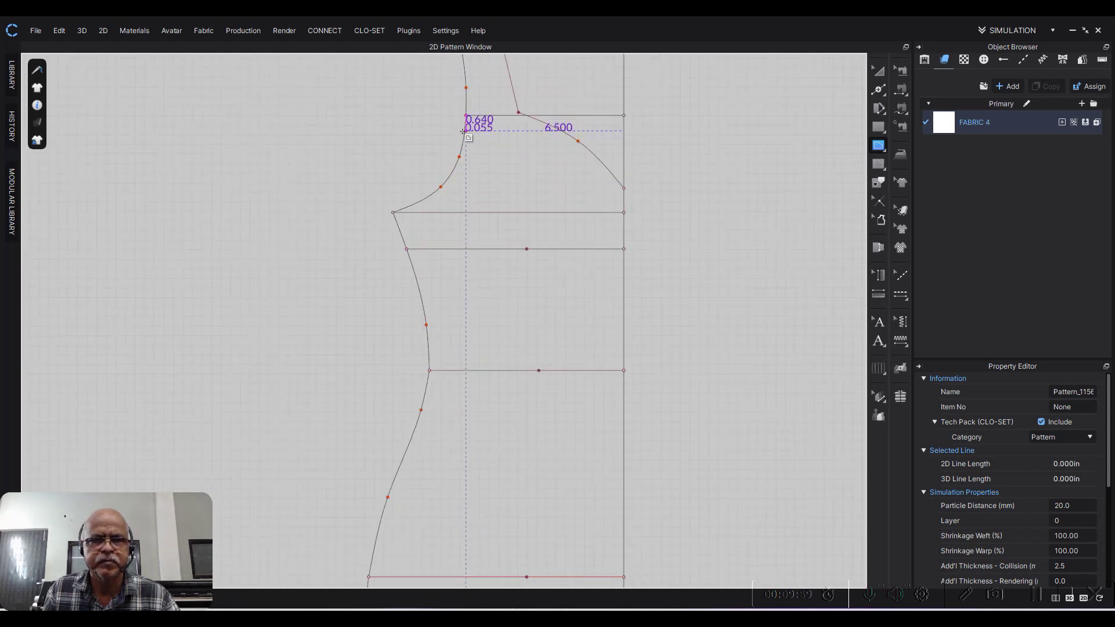
pyautogui.click(465, 131)
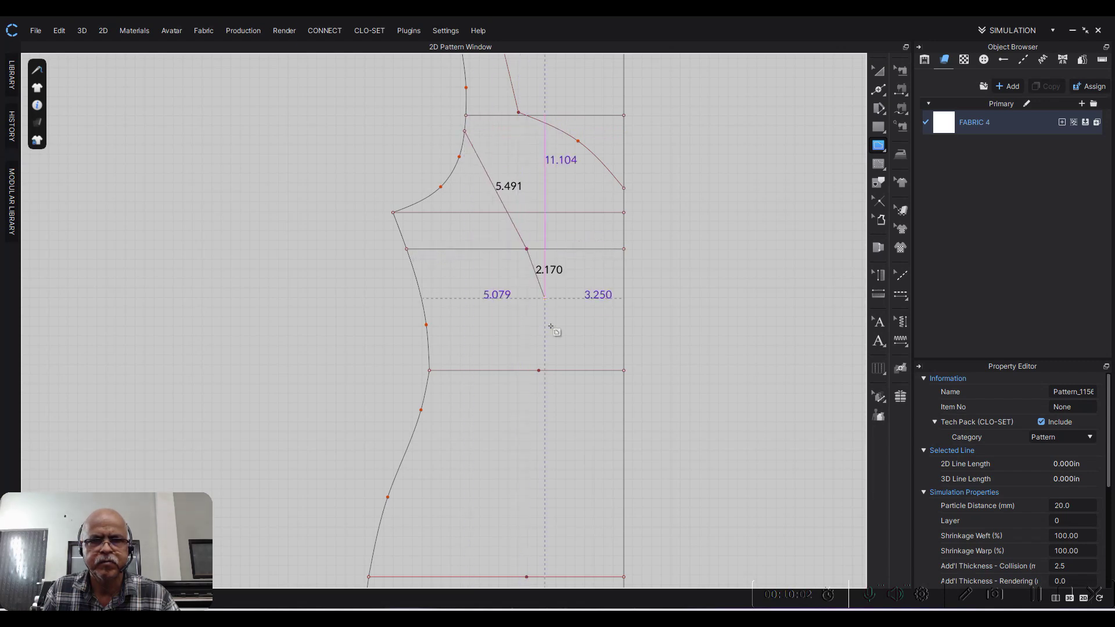
pyautogui.scroll(-3, 549, 360)
pyautogui.scroll(3, 520, 182)
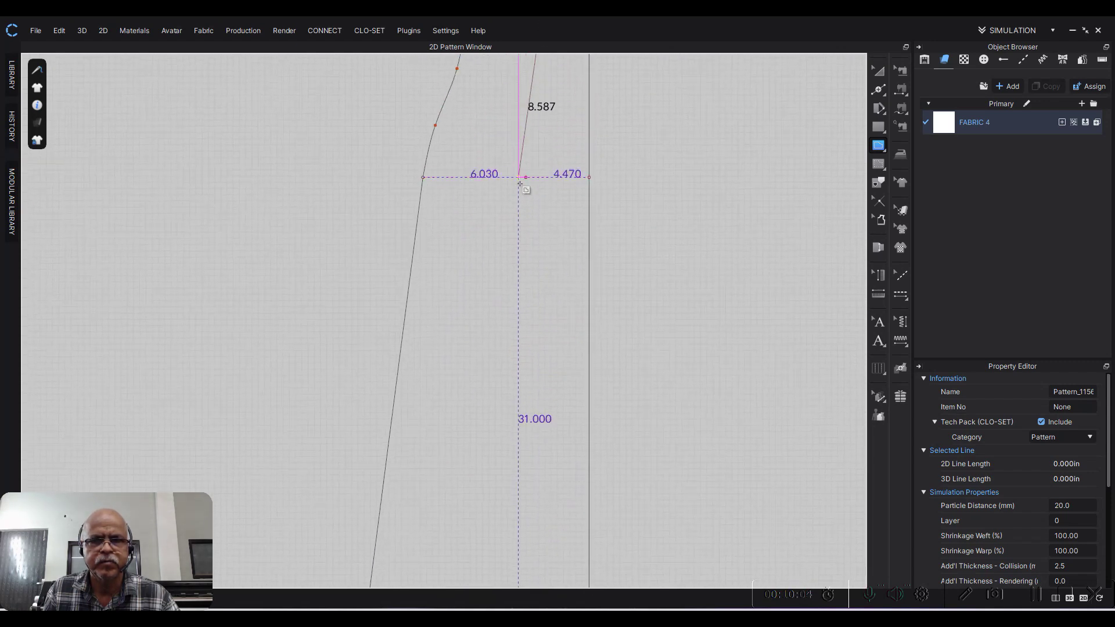
pyautogui.scroll(-2, 527, 185)
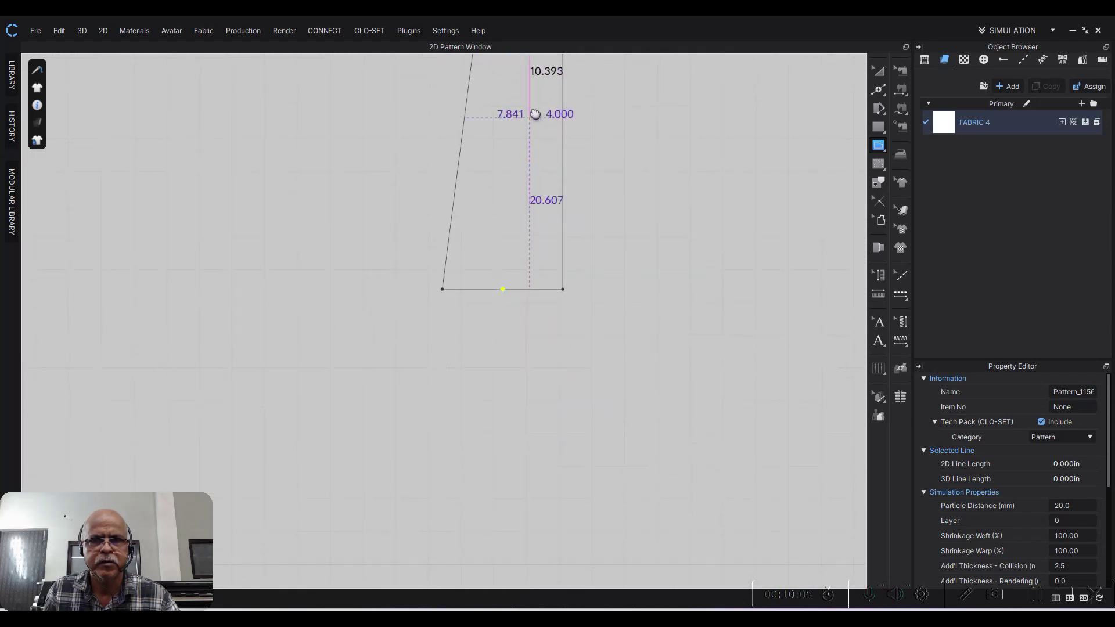
pyautogui.doubleClick(504, 280)
pyautogui.scroll(-2, 581, 192)
pyautogui.scroll(-2, 612, 218)
pyautogui.click(825, 119)
pyautogui.scroll(3, 537, 199)
pyautogui.scroll(2, 536, 197)
pyautogui.scroll(-1, 634, 180)
pyautogui.scroll(2, 576, 197)
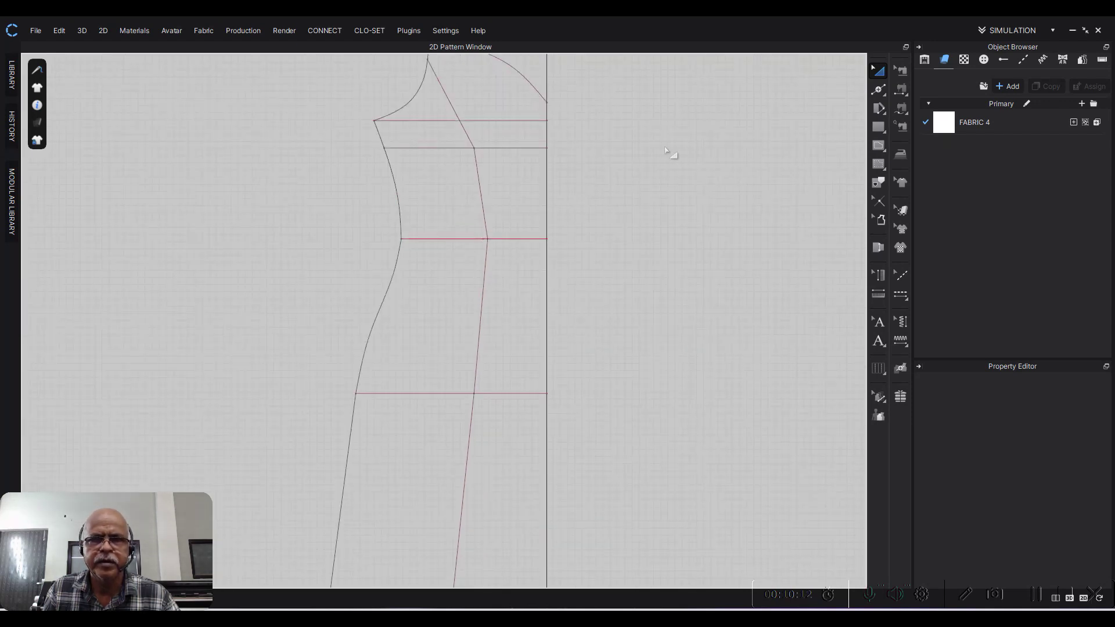
# Step: Bow the internal line into a curve through the bodice with Edit Curve Point
pyautogui.click(879, 93)
pyautogui.click(953, 132)
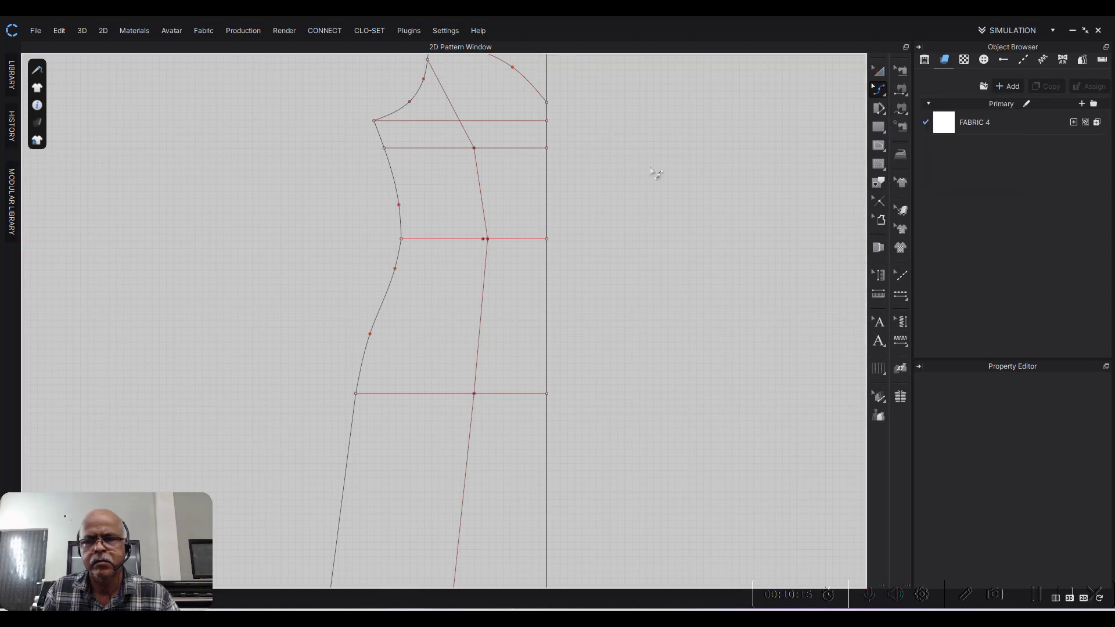
pyautogui.scroll(4, 484, 177)
pyautogui.moveTo(486, 182); pyautogui.dragTo(475, 234, button='middle')
pyautogui.moveTo(472, 292); pyautogui.dragTo(476, 302)
pyautogui.scroll(-3, 517, 273)
pyautogui.scroll(3, 490, 252)
pyautogui.scroll(2, 460, 340)
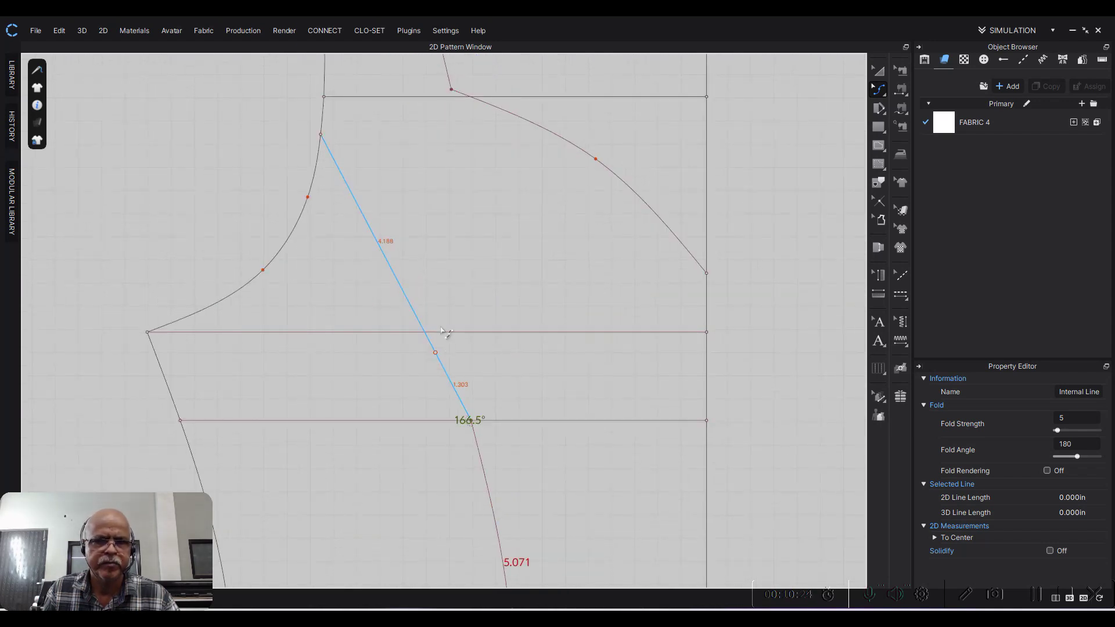
pyautogui.moveTo(446, 332); pyautogui.dragTo(443, 320)
pyautogui.scroll(-2, 495, 286)
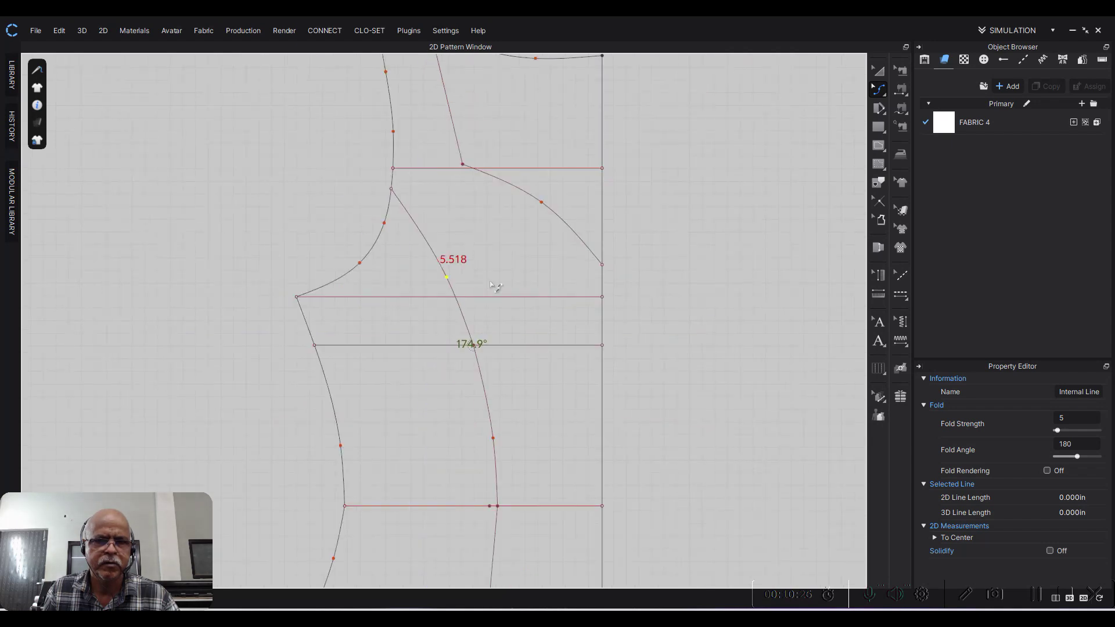
pyautogui.scroll(-2, 531, 361)
pyautogui.scroll(3, 515, 340)
pyautogui.moveTo(516, 340); pyautogui.dragTo(510, 417, button='middle')
# Step: Refine the seam curve at the waist line and view the whole pattern piece
pyautogui.click(878, 91)
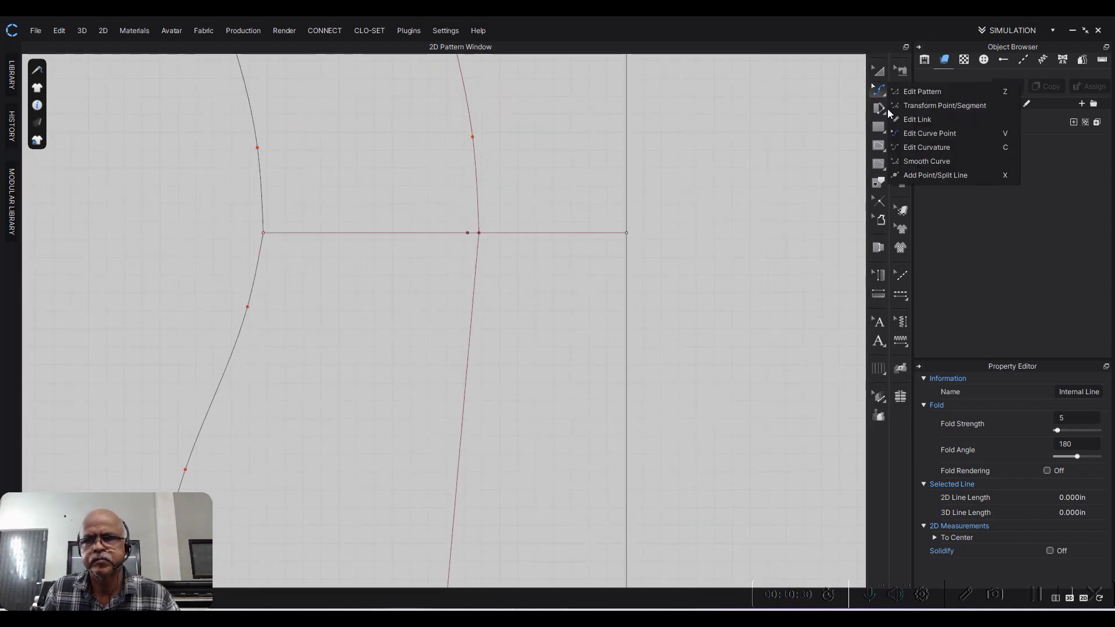
pyautogui.click(836, 140)
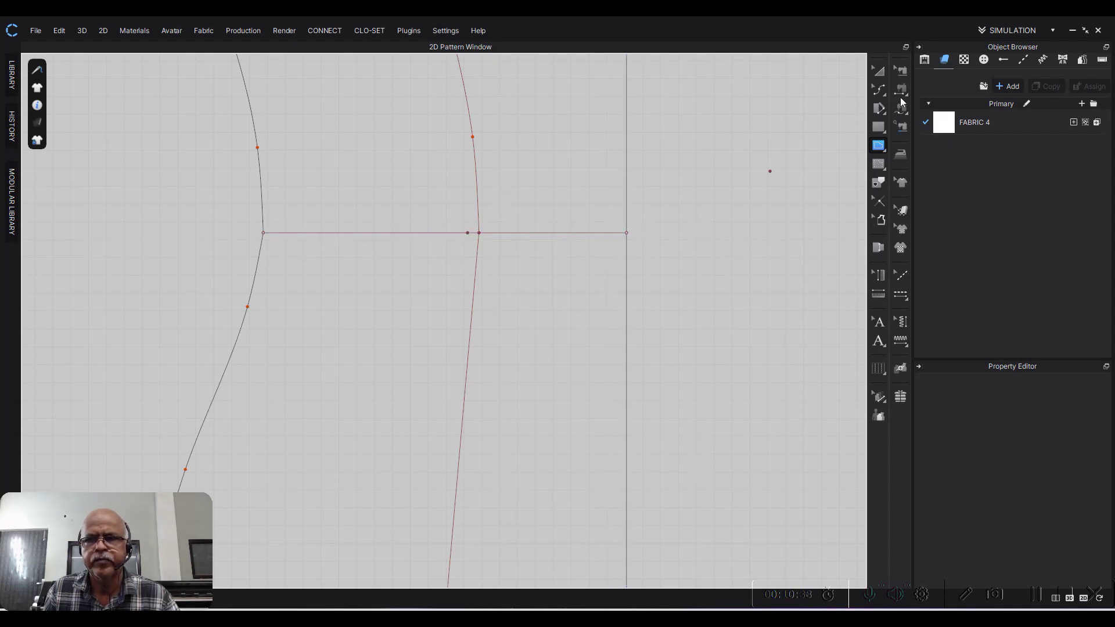
pyautogui.scroll(3, 549, 234)
pyautogui.moveTo(372, 229); pyautogui.dragTo(355, 242)
pyautogui.scroll(-3, 595, 225)
pyautogui.scroll(-3, 595, 221)
pyautogui.scroll(-2, 627, 272)
pyautogui.scroll(-1, 616, 175)
pyautogui.scroll(-2, 616, 140)
pyautogui.moveTo(640, 226); pyautogui.dragTo(585, 279, button='right')
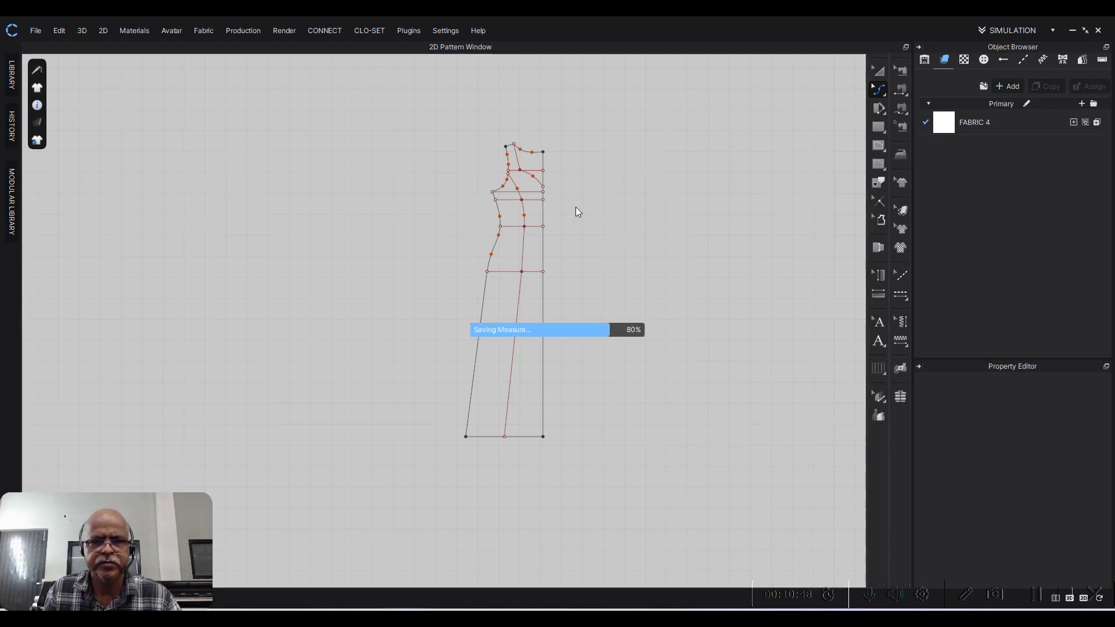
# Step: Split the waist line 1 in from the princess seam
pyautogui.click(882, 74)
pyautogui.scroll(2, 659, 217)
pyautogui.click(499, 281)
pyautogui.click(560, 267)
pyautogui.scroll(2, 552, 266)
pyautogui.scroll(2, 573, 278)
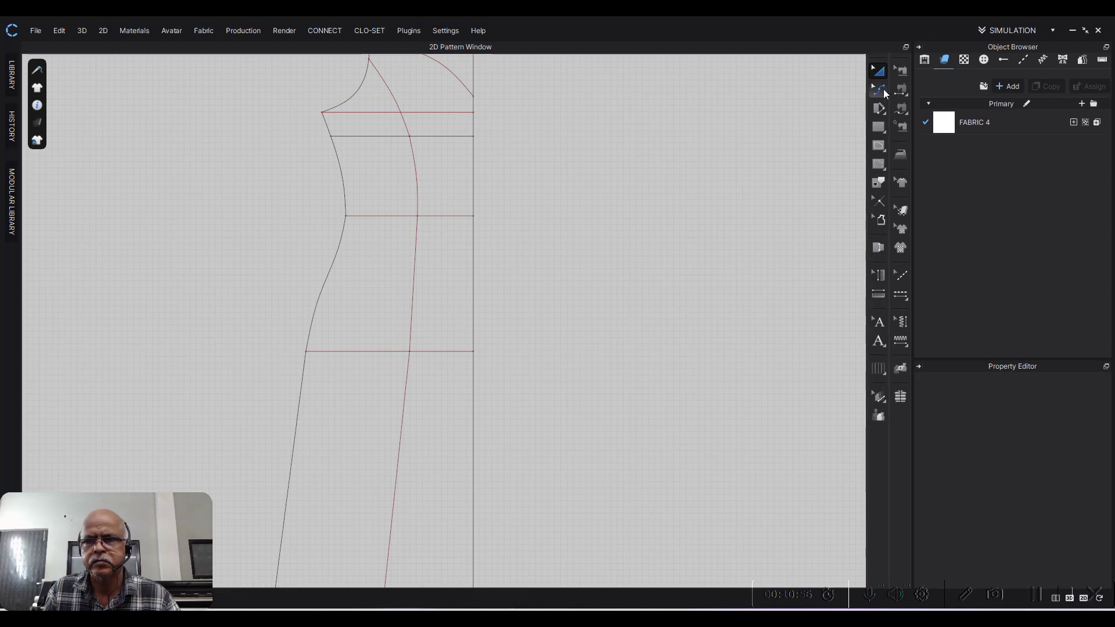
pyautogui.click(884, 89)
pyautogui.click(908, 176)
pyautogui.scroll(3, 414, 247)
pyautogui.moveTo(414, 247); pyautogui.dragTo(451, 328, button='right')
pyautogui.scroll(3, 431, 289)
pyautogui.rightClick(429, 257)
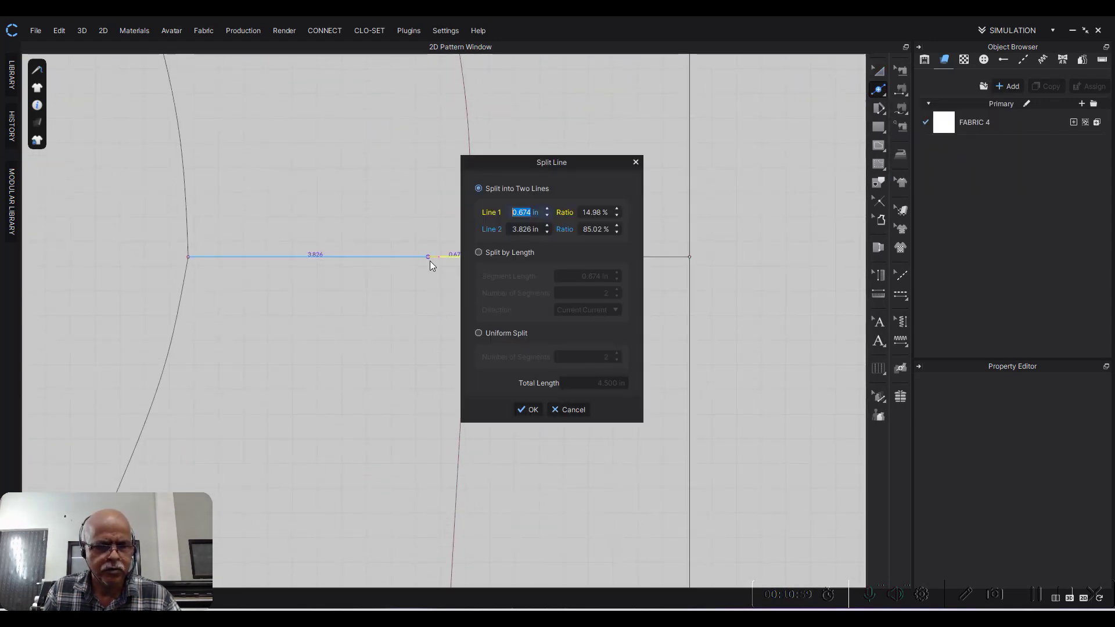
pyautogui.write('1')
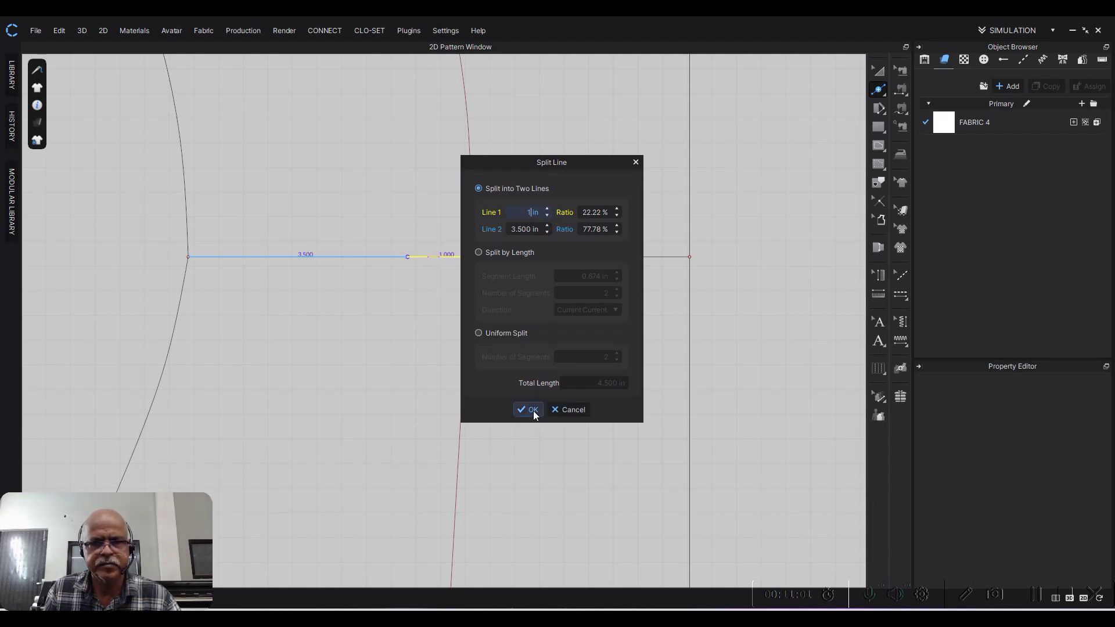
pyautogui.click(530, 410)
pyautogui.scroll(-3, 456, 307)
pyautogui.scroll(-2, 459, 309)
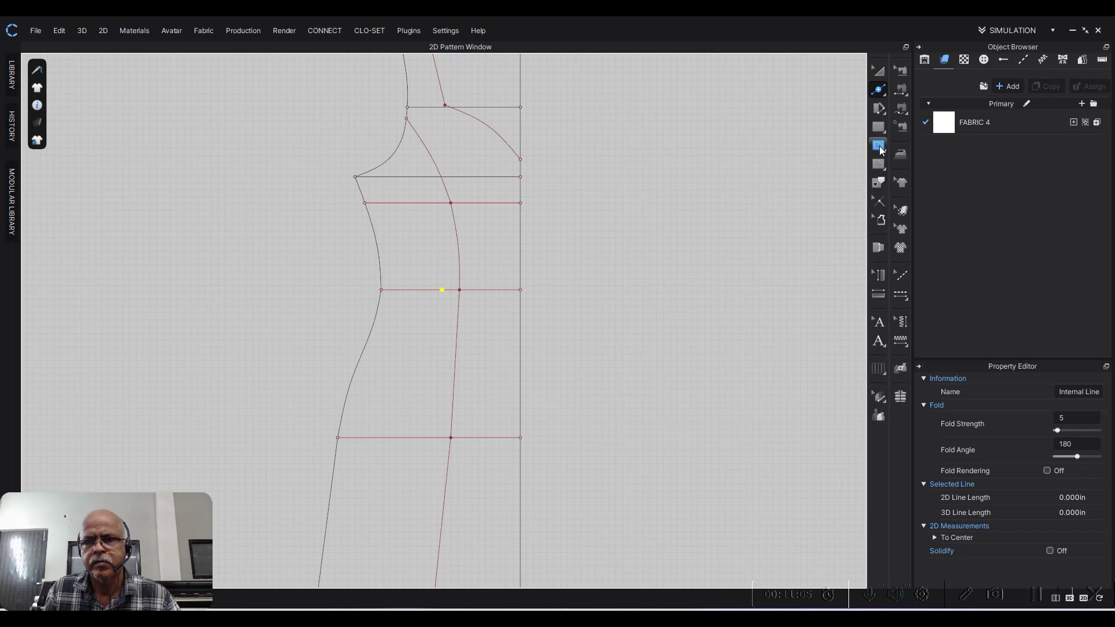
# Step: Draw a 10.517-in dart-shaped internal line from the seam through the new waist point and back
pyautogui.click(879, 148)
pyautogui.click(451, 203)
pyautogui.click(441, 297)
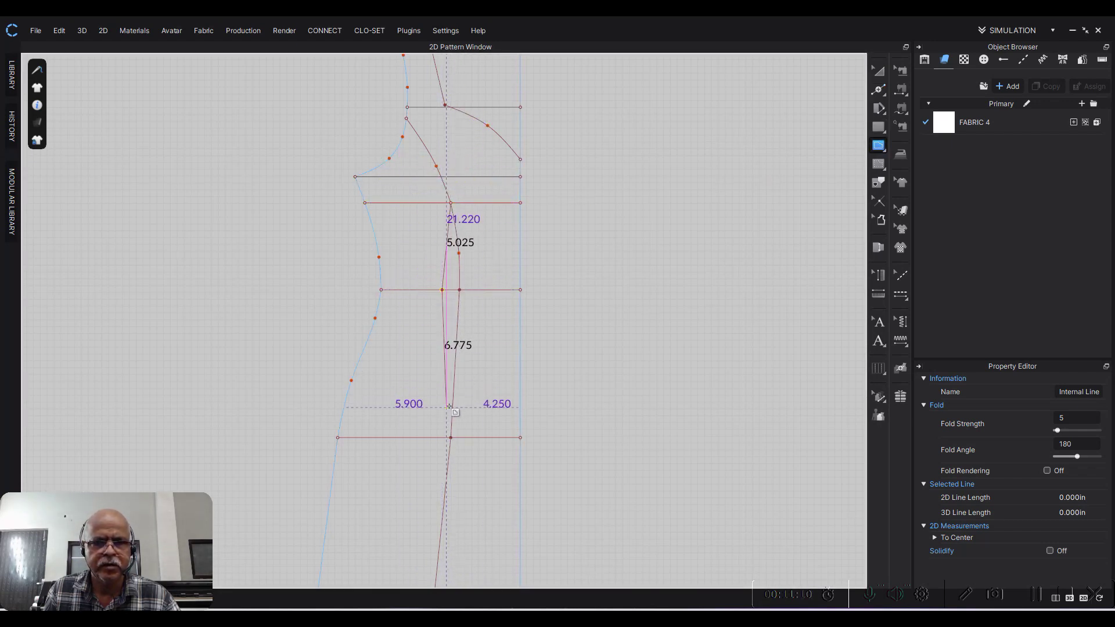
pyautogui.scroll(3, 459, 388)
pyautogui.scroll(1, 456, 380)
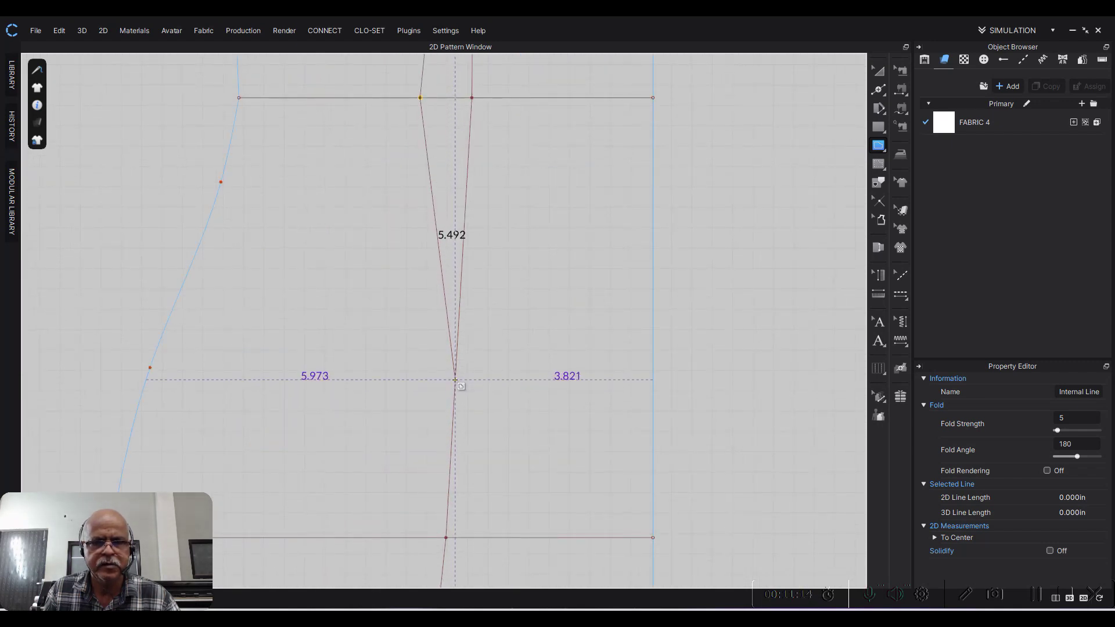
pyautogui.doubleClick(455, 381)
pyautogui.scroll(-2, 486, 306)
pyautogui.scroll(-2, 485, 310)
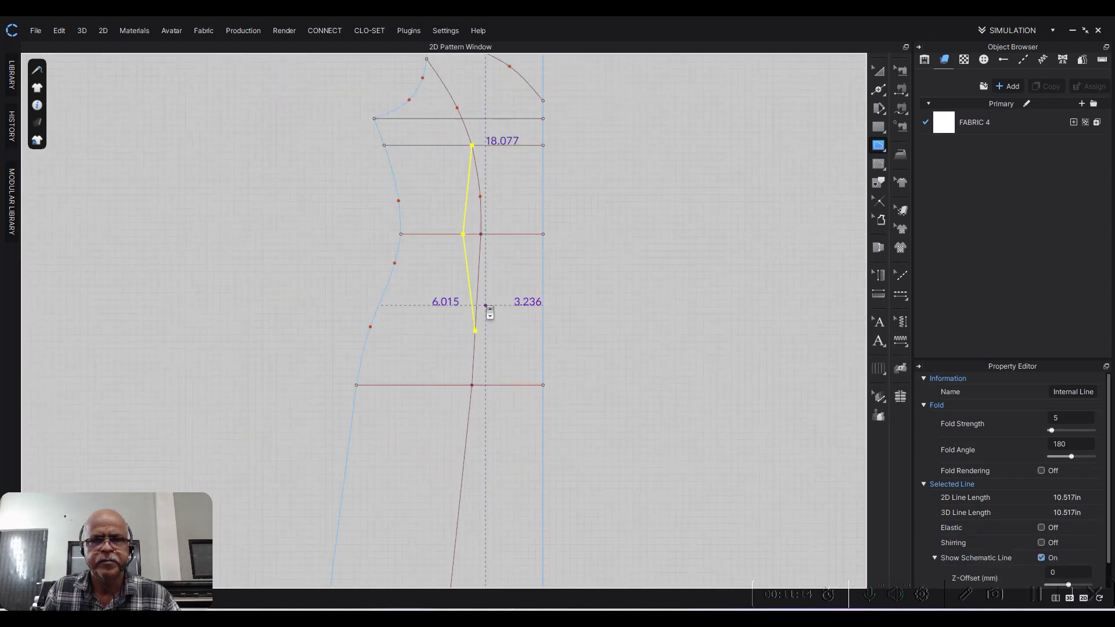
pyautogui.click(879, 75)
pyautogui.scroll(-2, 668, 185)
pyautogui.click(557, 262)
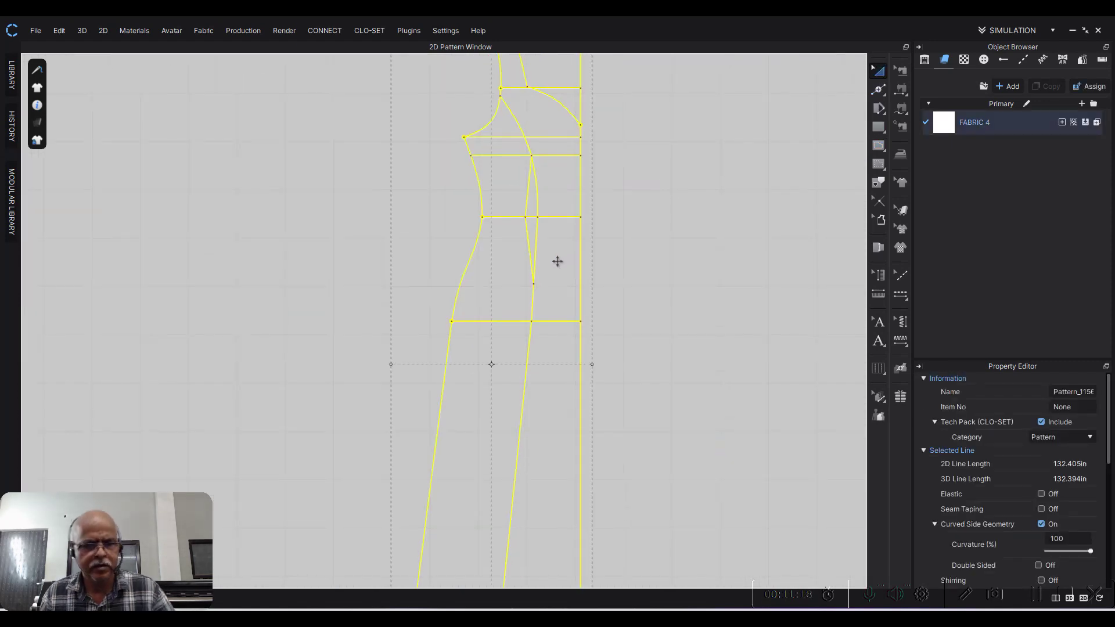
# Step: Duplicate the dress front pattern and place the copy to the right of the original
pyautogui.hotkey('ctrl', 'c')
pyautogui.hotkey('ctrl', 'v')
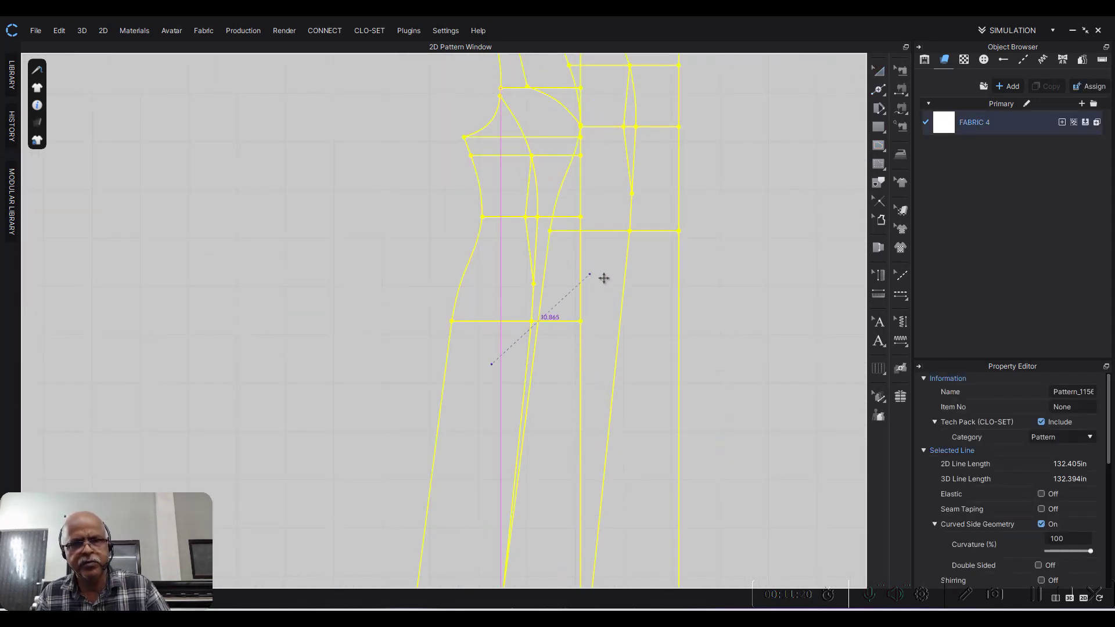
pyautogui.click(685, 256)
pyautogui.scroll(-2, 640, 179)
pyautogui.scroll(-1, 582, 188)
pyautogui.scroll(2, 516, 173)
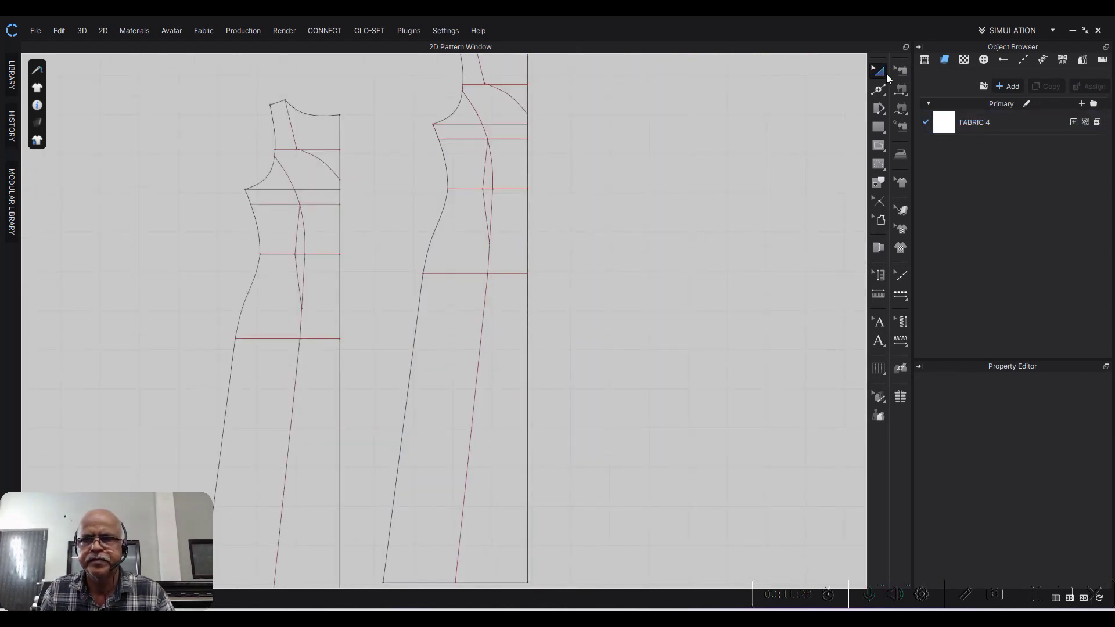
pyautogui.scroll(-2, 580, 168)
pyautogui.scroll(3, 565, 144)
pyautogui.scroll(-2, 565, 144)
# Step: Cut the copy along the princess line and move the side panel to the right
pyautogui.click(556, 210)
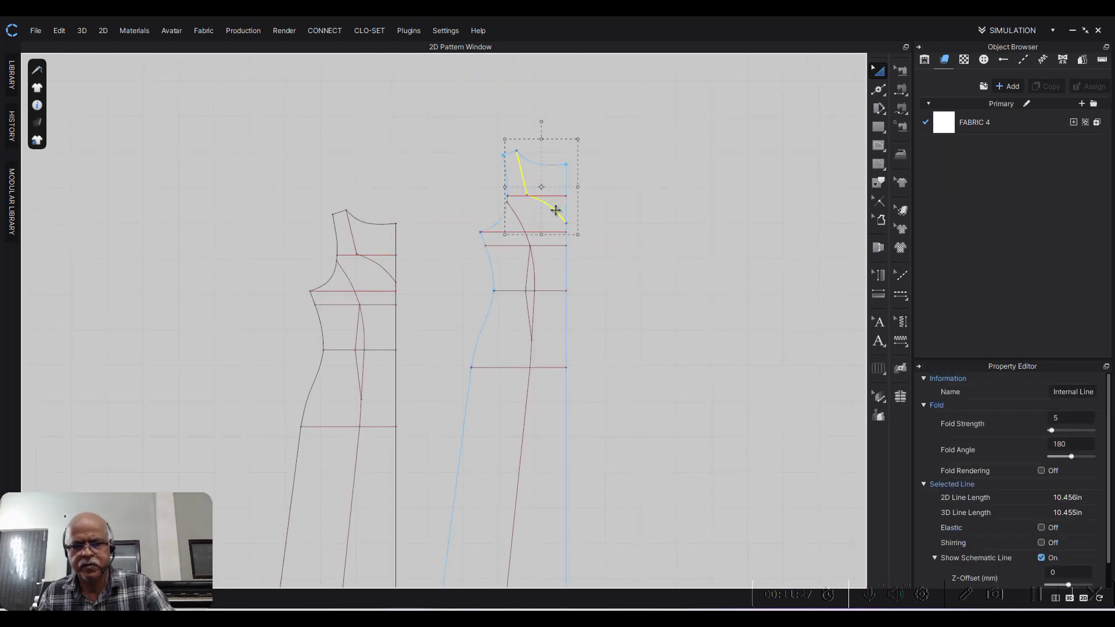
pyautogui.click(607, 216)
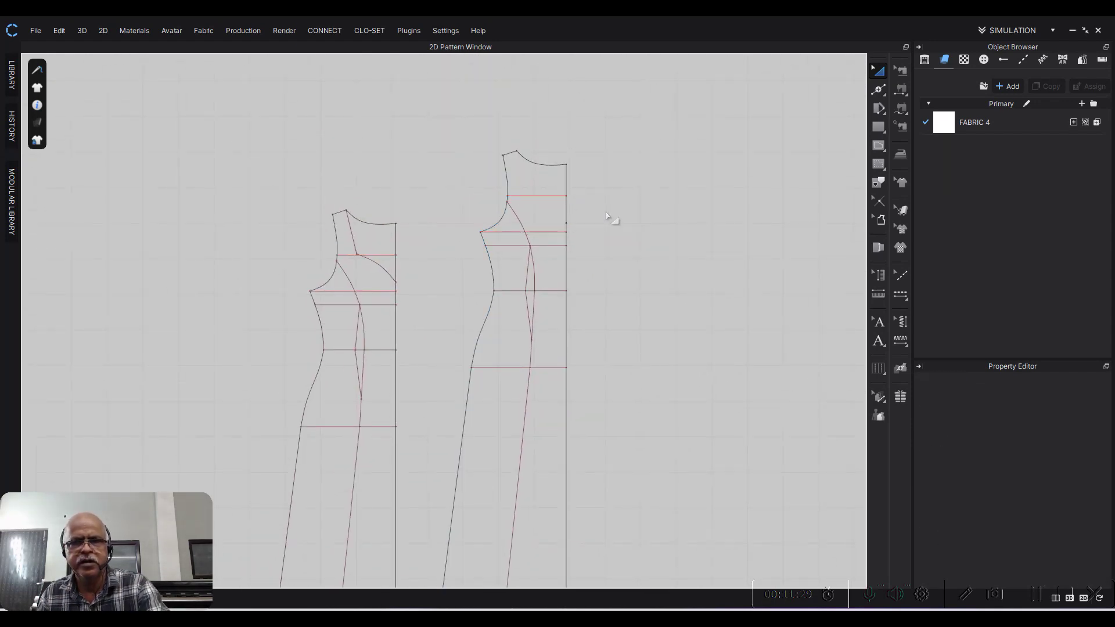
pyautogui.scroll(-1, 660, 169)
pyautogui.scroll(-1, 653, 209)
pyautogui.scroll(-1, 655, 155)
pyautogui.scroll(-1, 635, 211)
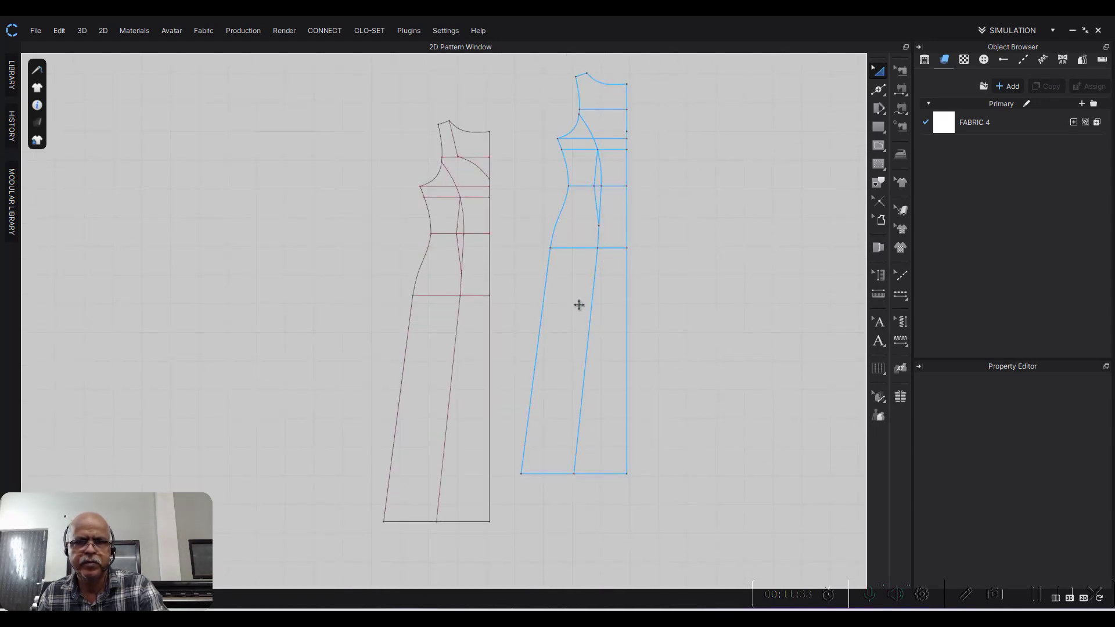
pyautogui.click(591, 321)
pyautogui.rightClick(592, 320)
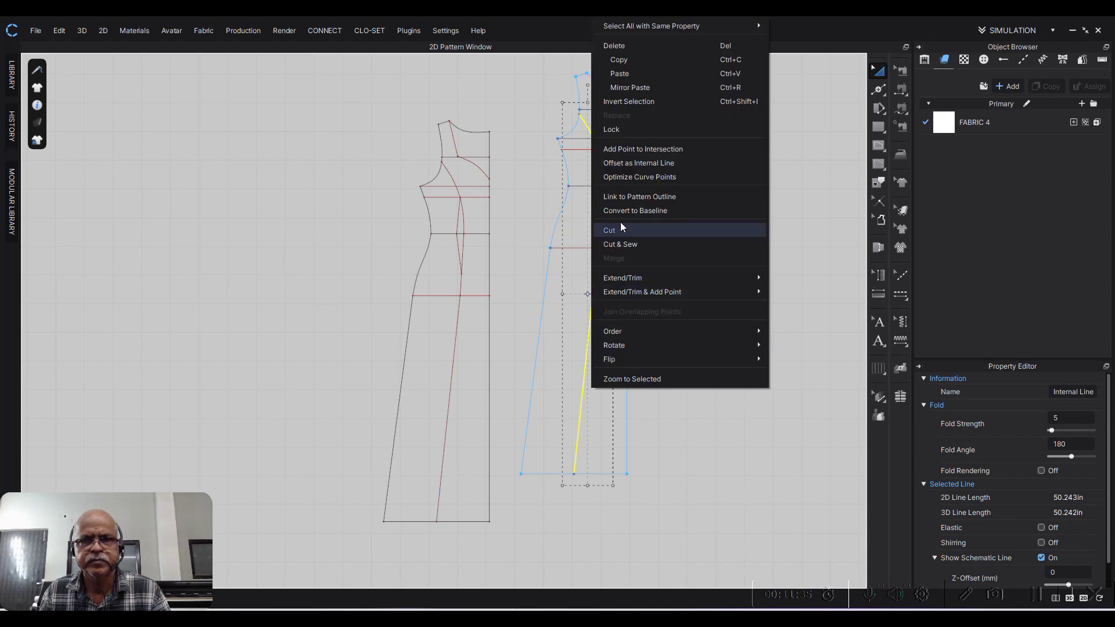
pyautogui.click(615, 228)
pyautogui.click(676, 235)
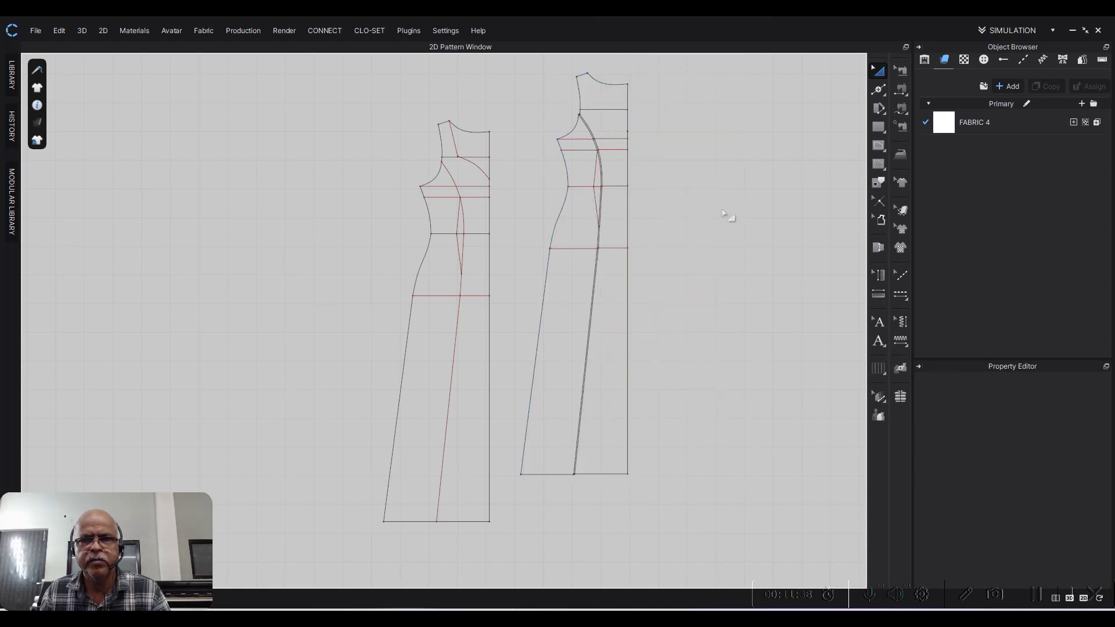
pyautogui.moveTo(616, 232); pyautogui.dragTo(677, 242)
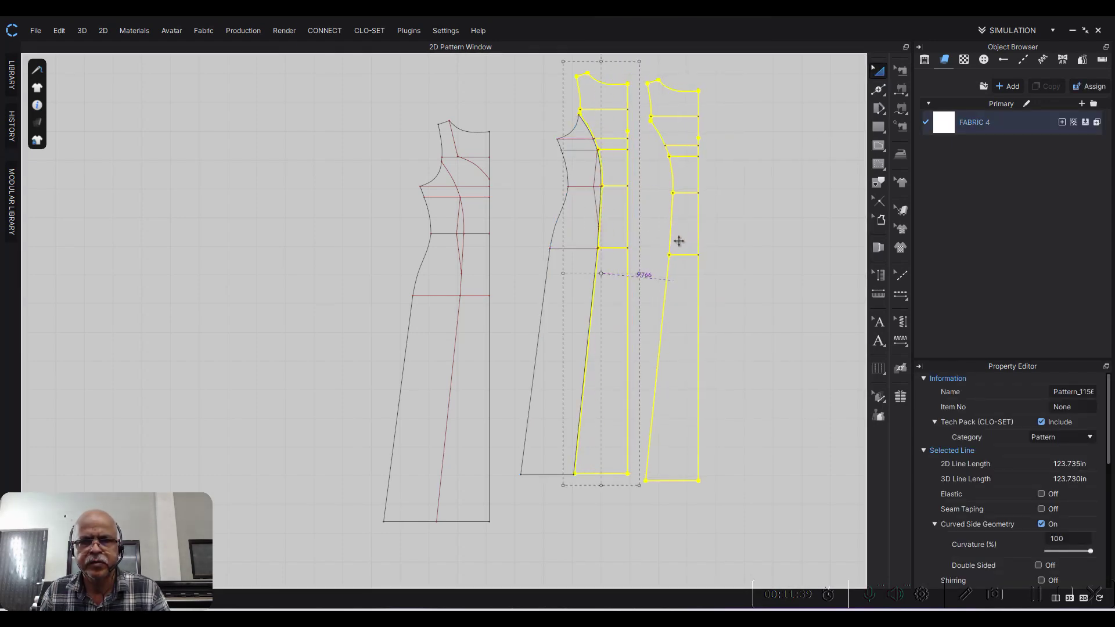
pyautogui.click(612, 231)
# Step: Cut & Sew the front panel along the dart line and delete the diamond dart piece
pyautogui.scroll(2, 585, 187)
pyautogui.click(588, 187)
pyautogui.click(671, 204)
pyautogui.click(589, 184)
pyautogui.rightClick(589, 187)
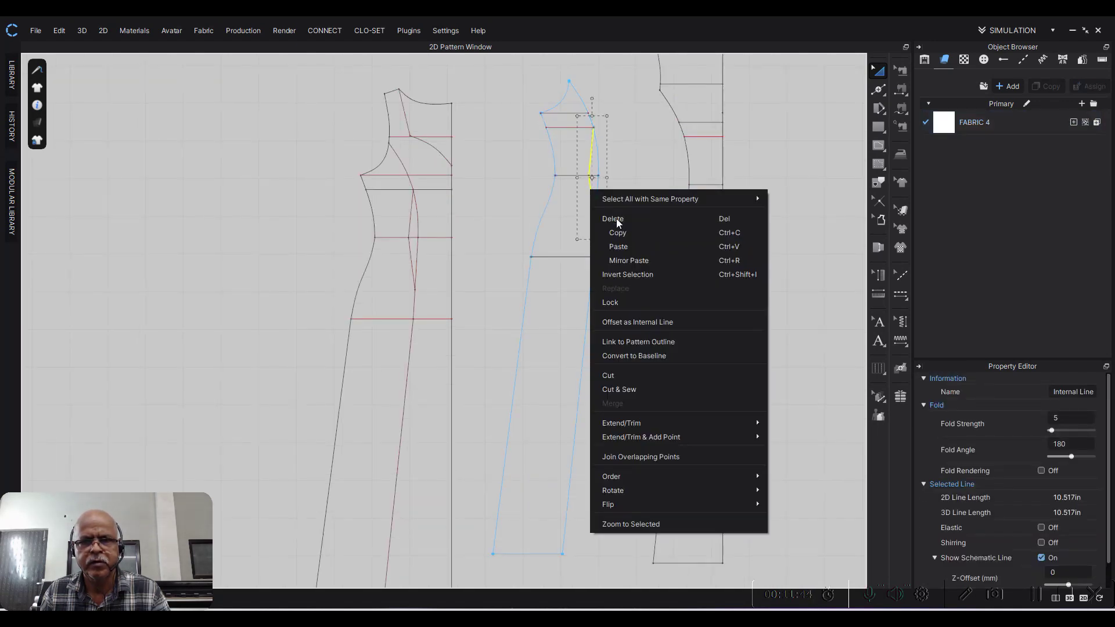
pyautogui.click(622, 389)
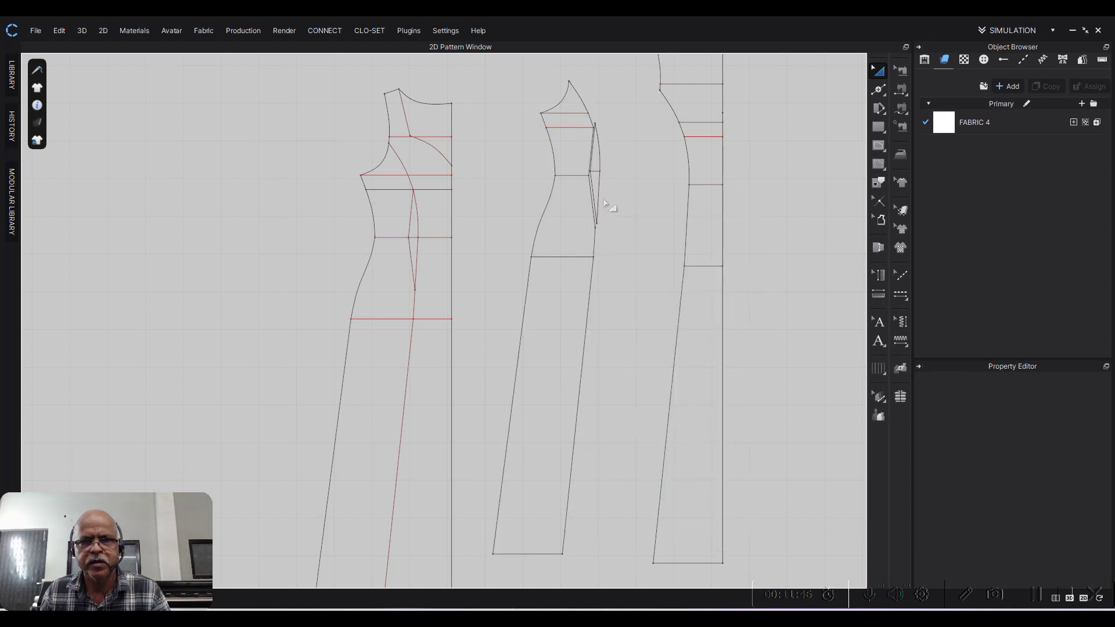
pyautogui.scroll(5, 557, 278)
pyautogui.click(548, 224)
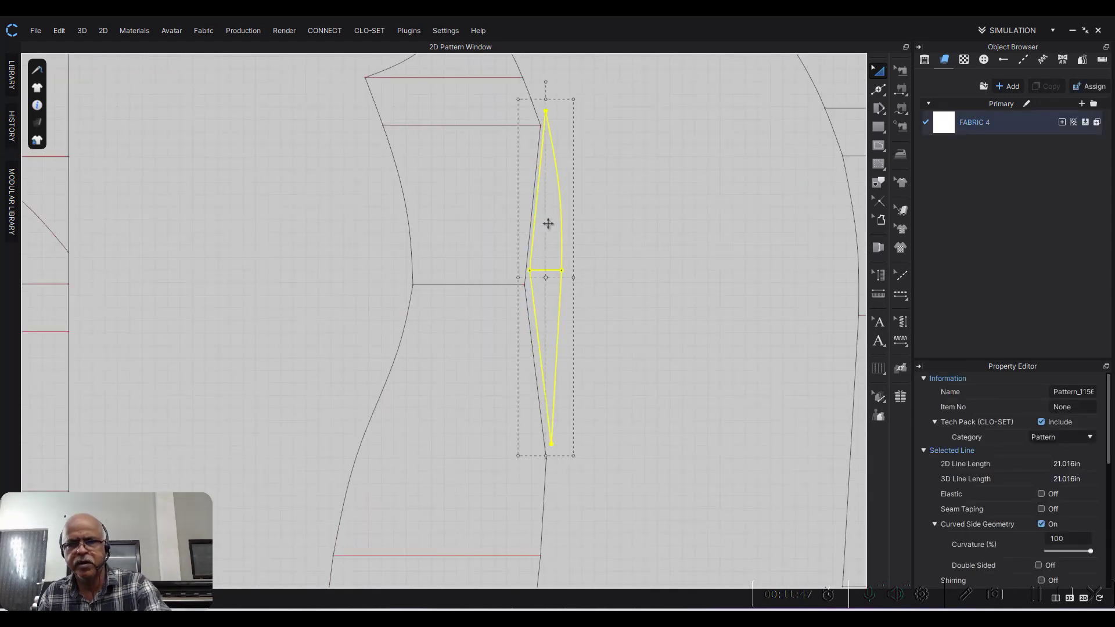
pyautogui.press('Delete')
# Step: Move the middle panel further right, leaving the panels side by side
pyautogui.scroll(-2, 626, 312)
pyautogui.click(625, 313)
pyautogui.moveTo(654, 304); pyautogui.dragTo(704, 304)
pyautogui.scroll(-1, 638, 256)
pyautogui.click(539, 305)
pyautogui.scroll(2, 503, 313)
pyautogui.scroll(2, 366, 269)
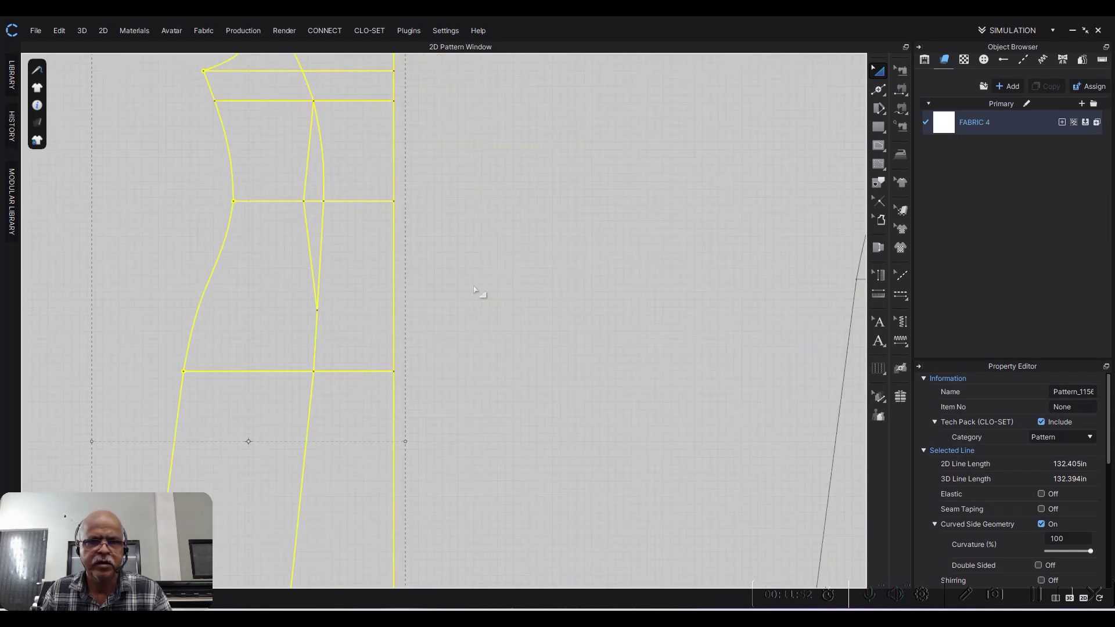
# Step: Cut the other dress front along its princess line and move the right piece apart
pyautogui.click(478, 286)
pyautogui.moveTo(478, 286); pyautogui.dragTo(600, 314, button='right')
pyautogui.scroll(-2, 540, 305)
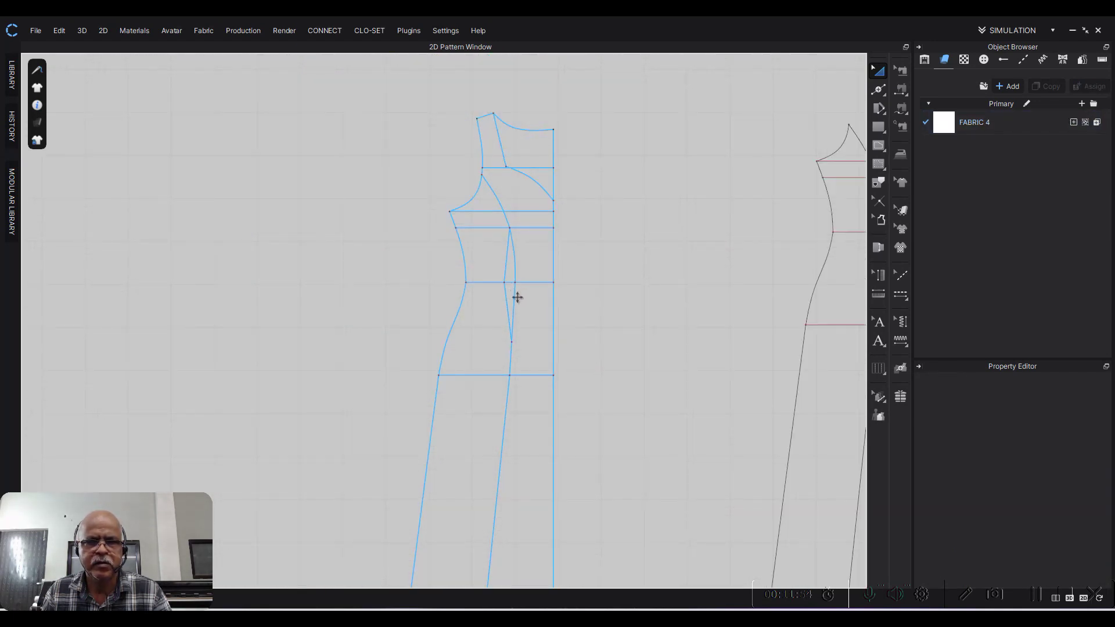
pyautogui.click(517, 298)
pyautogui.rightClick(521, 295)
pyautogui.click(566, 239)
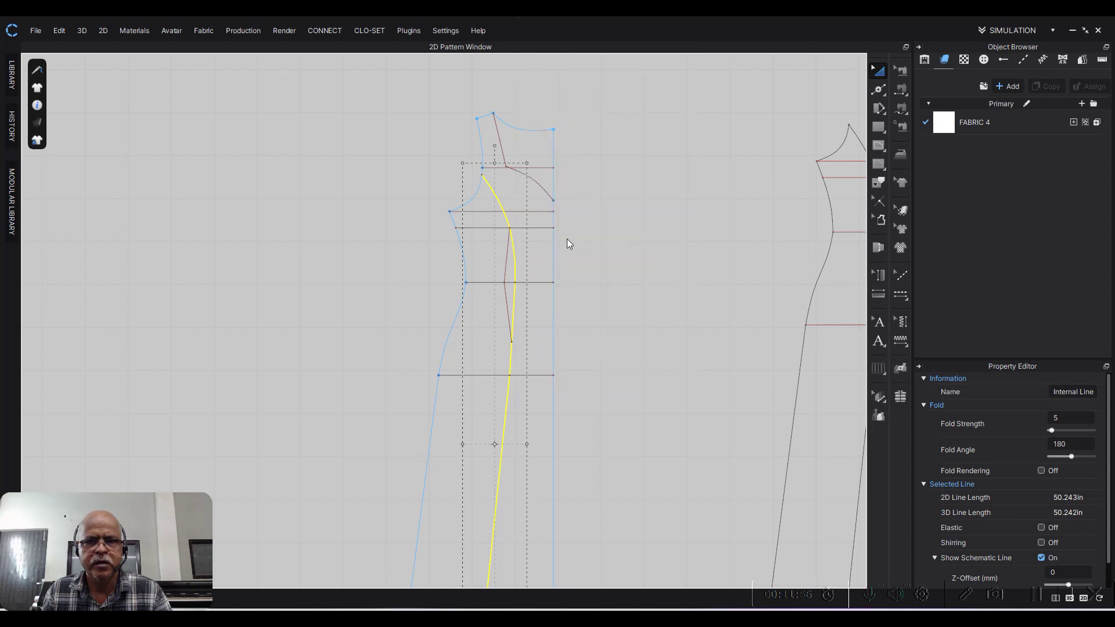
pyautogui.moveTo(537, 256); pyautogui.dragTo(600, 261)
# Step: Cut the top piece off the right panel along the shoulder line and separate it
pyautogui.click(641, 203)
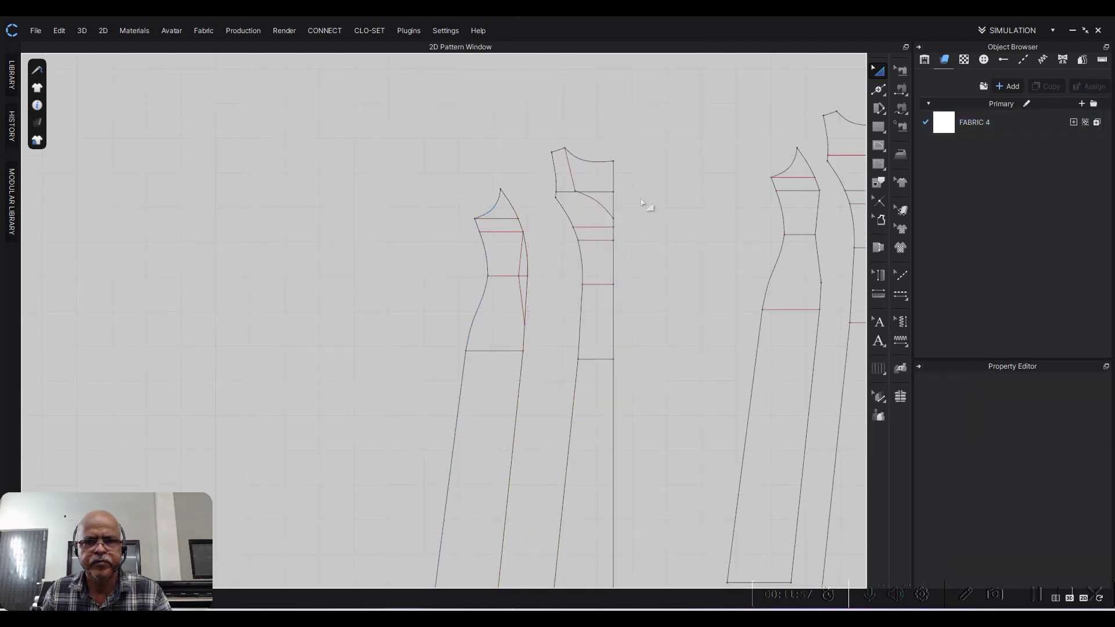
pyautogui.click(593, 199)
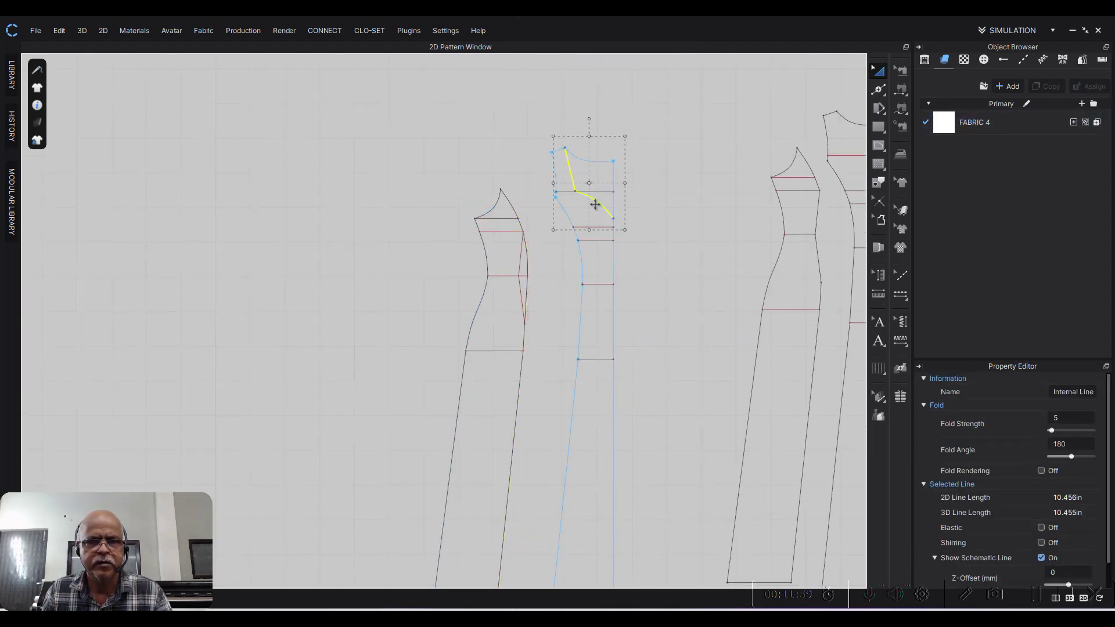
pyautogui.rightClick(596, 202)
pyautogui.click(633, 418)
pyautogui.moveTo(655, 309); pyautogui.dragTo(626, 344, button='right')
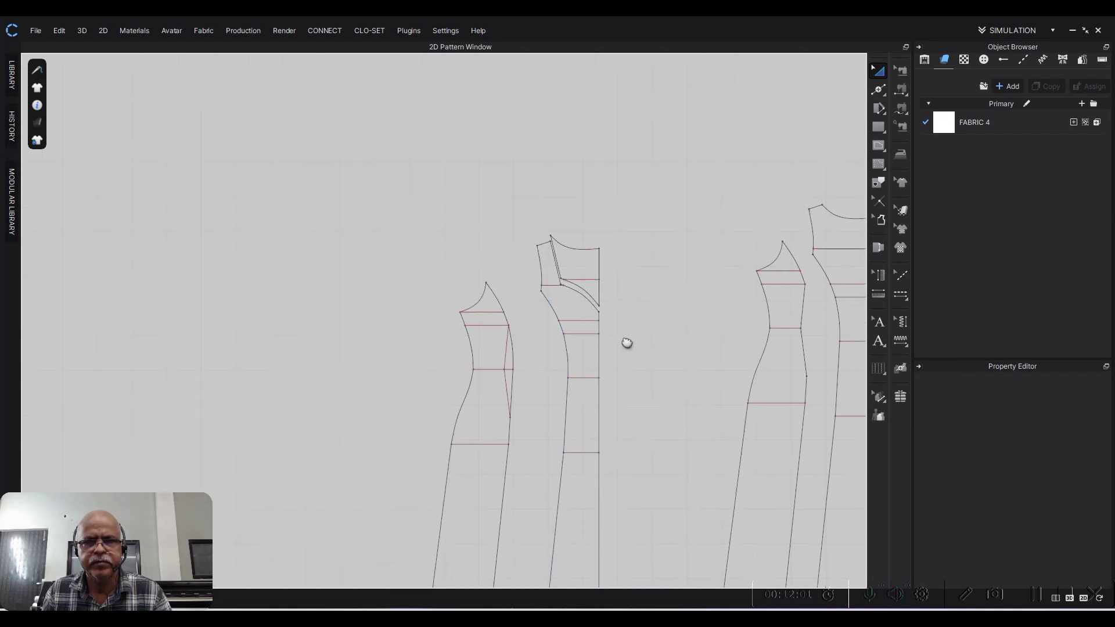
# Step: Cut the dart out of the left panel along its dart line
pyautogui.click(574, 256)
pyautogui.scroll(-3, 622, 199)
pyautogui.scroll(5, 592, 284)
pyautogui.click(602, 252)
pyautogui.click(540, 278)
pyautogui.click(497, 204)
pyautogui.click(524, 221)
pyautogui.scroll(3, 528, 224)
pyautogui.scroll(2, 513, 308)
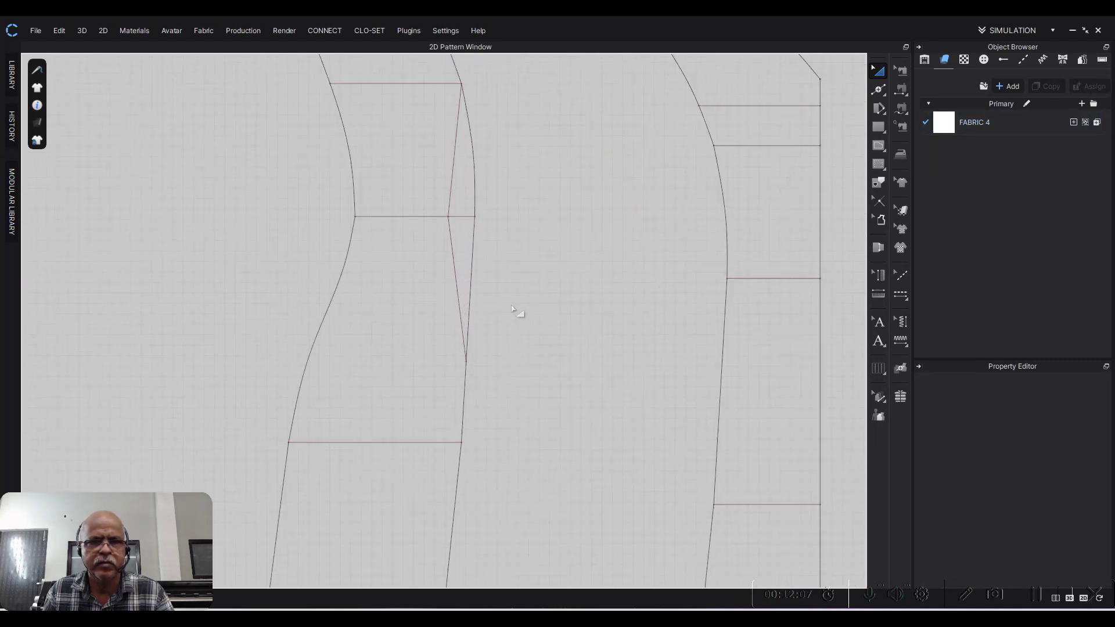
pyautogui.click(455, 258)
pyautogui.rightClick(454, 256)
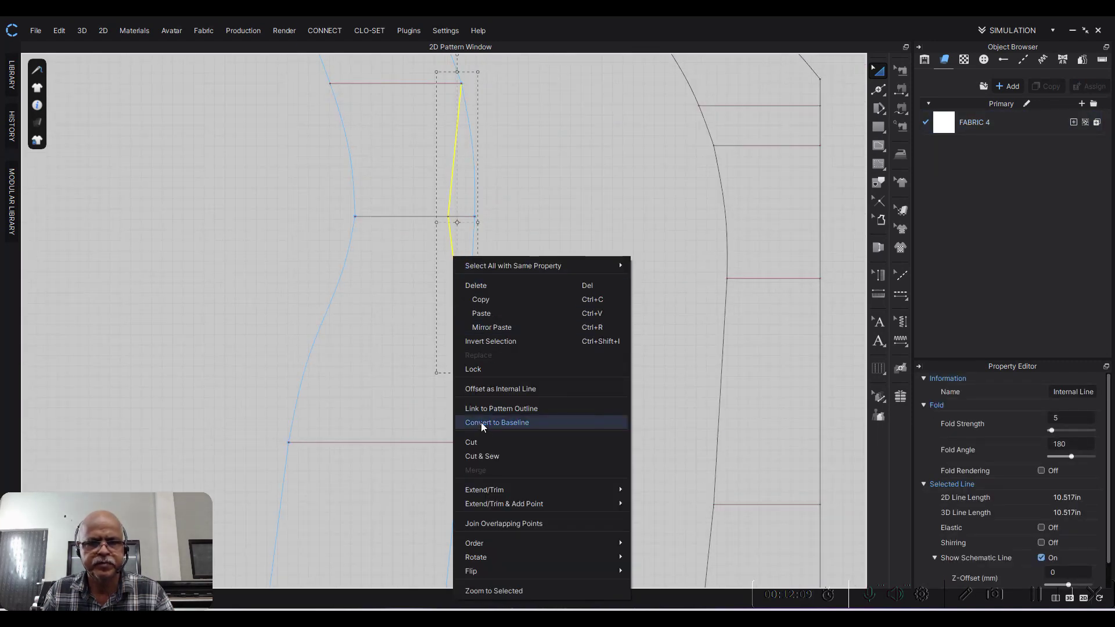
pyautogui.click(482, 441)
# Step: Select the pointed-top panel and try the curve-reshaping tool on it
pyautogui.click(478, 193)
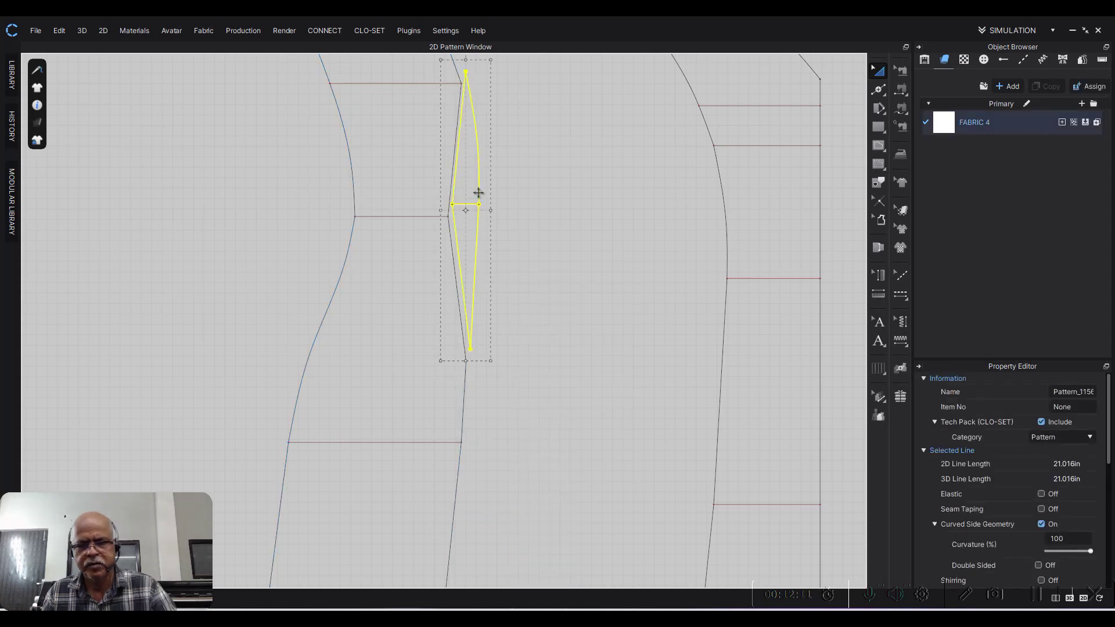
pyautogui.click(512, 201)
pyautogui.scroll(-2, 553, 207)
pyautogui.scroll(-2, 465, 266)
pyautogui.click(465, 266)
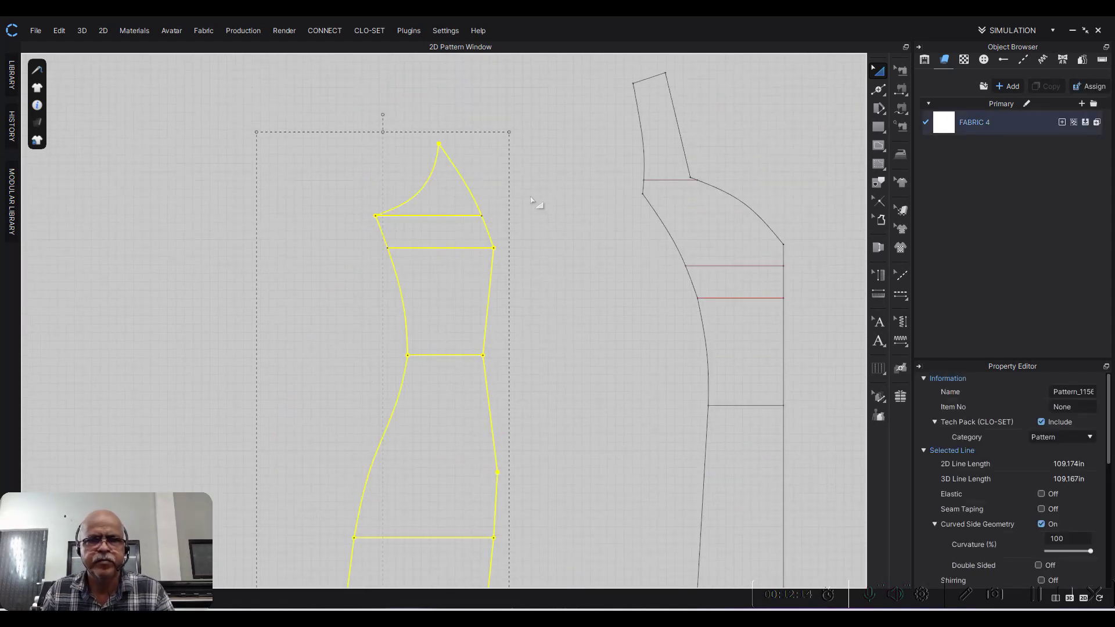
pyautogui.click(879, 93)
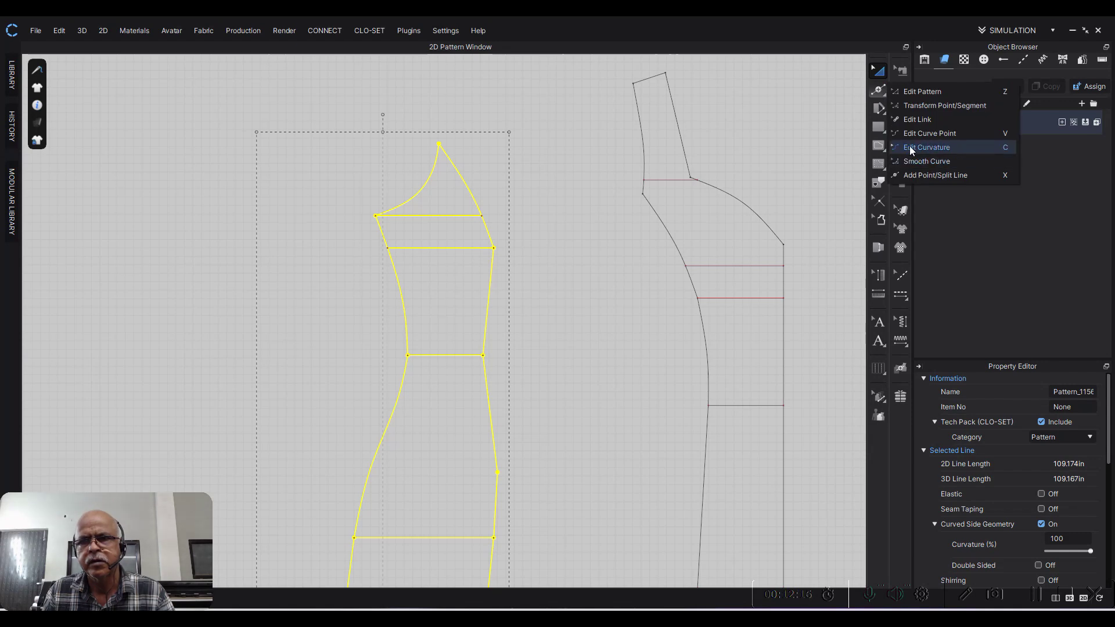
pyautogui.click(908, 174)
pyautogui.scroll(4, 487, 170)
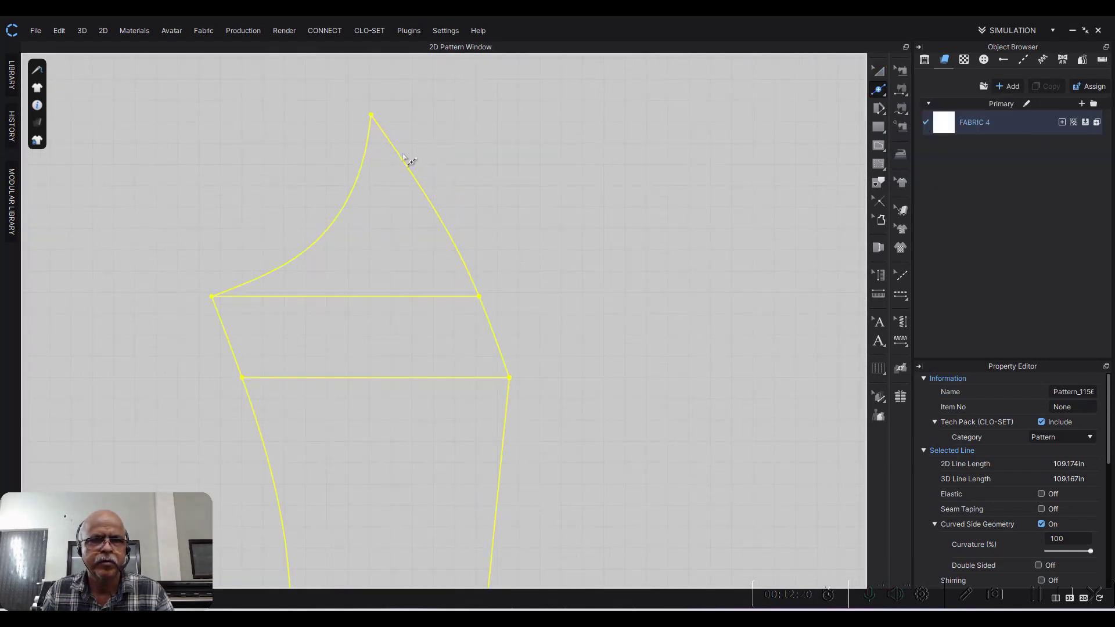
# Step: Open Split Line settings for the panel's 4.804-in curved top edge
pyautogui.click(885, 71)
pyautogui.scroll(-1, 762, 145)
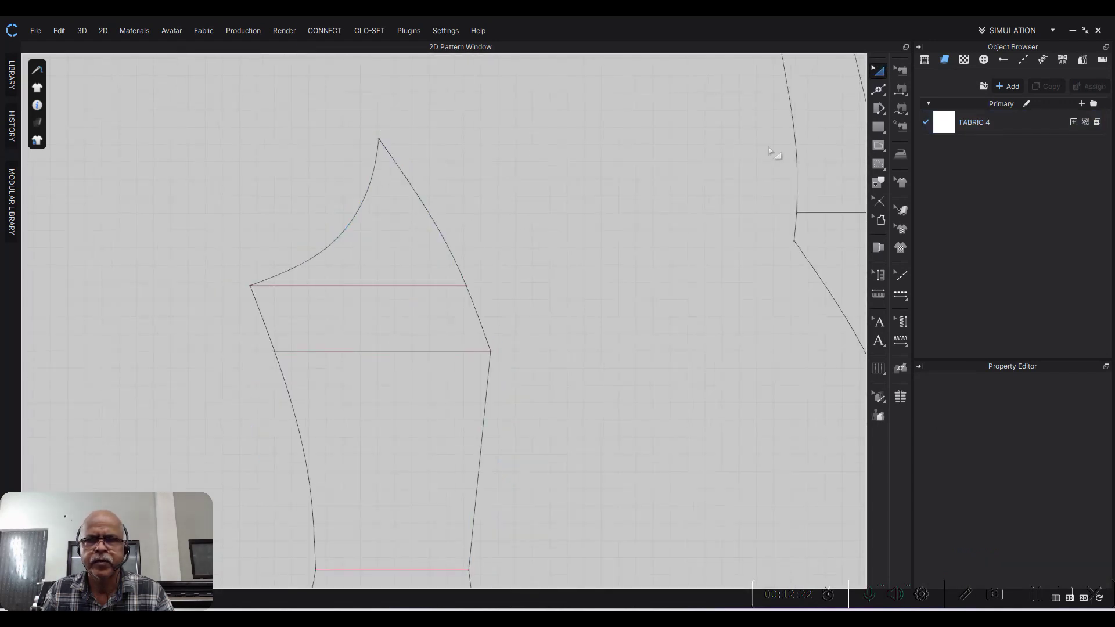
pyautogui.click(879, 94)
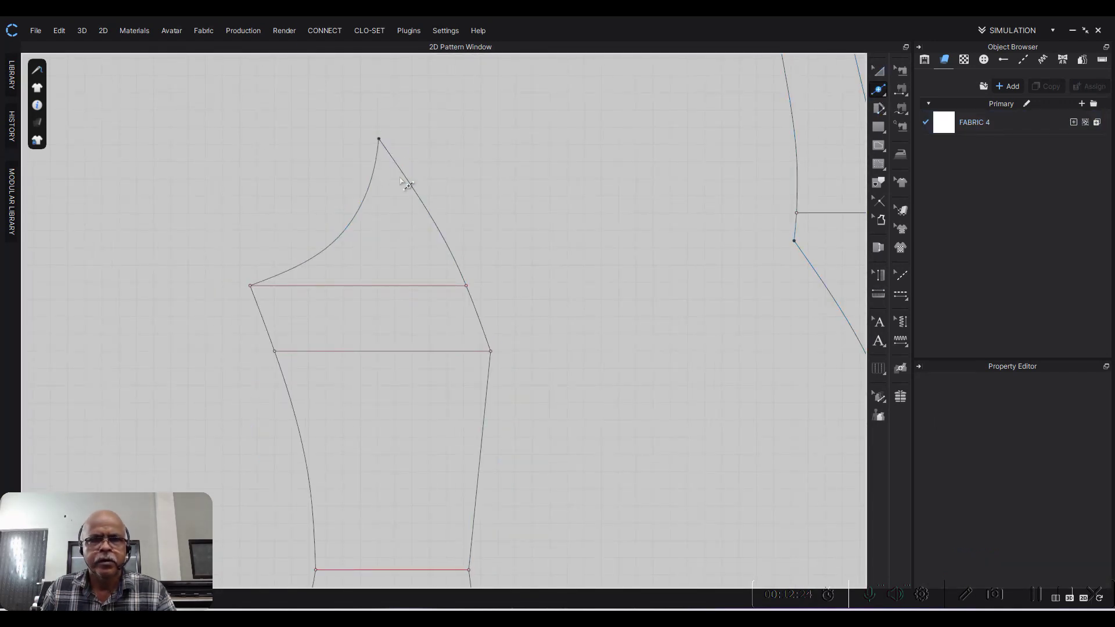
pyautogui.rightClick(373, 174)
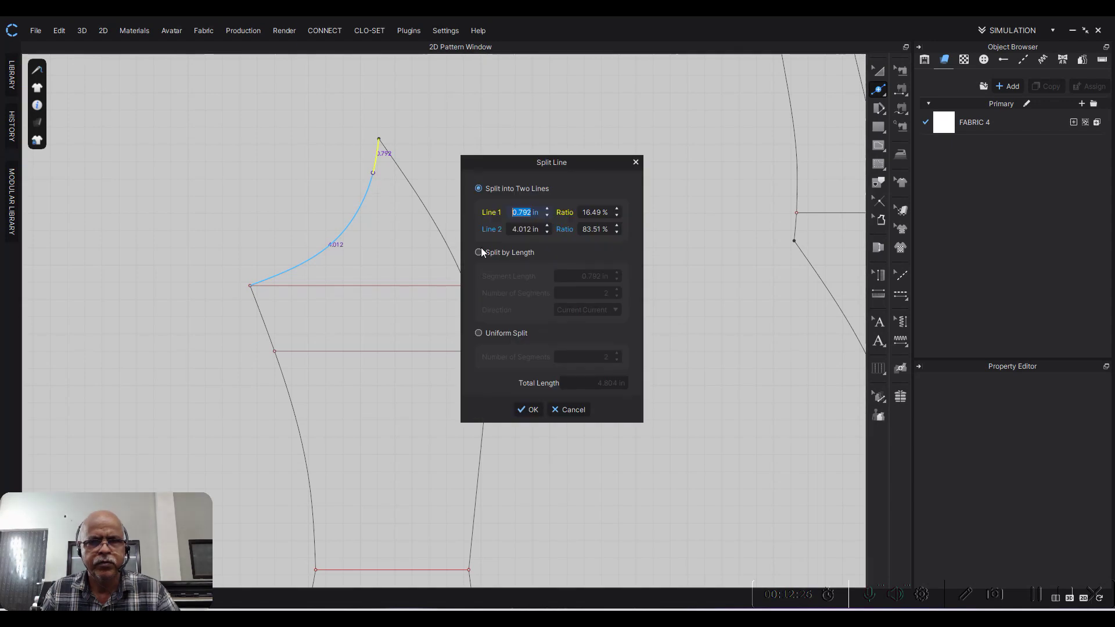
# Step: Split the 4.804-in top curve into 1-in and 3.804-in parts
pyautogui.write('1')
pyautogui.click(538, 402)
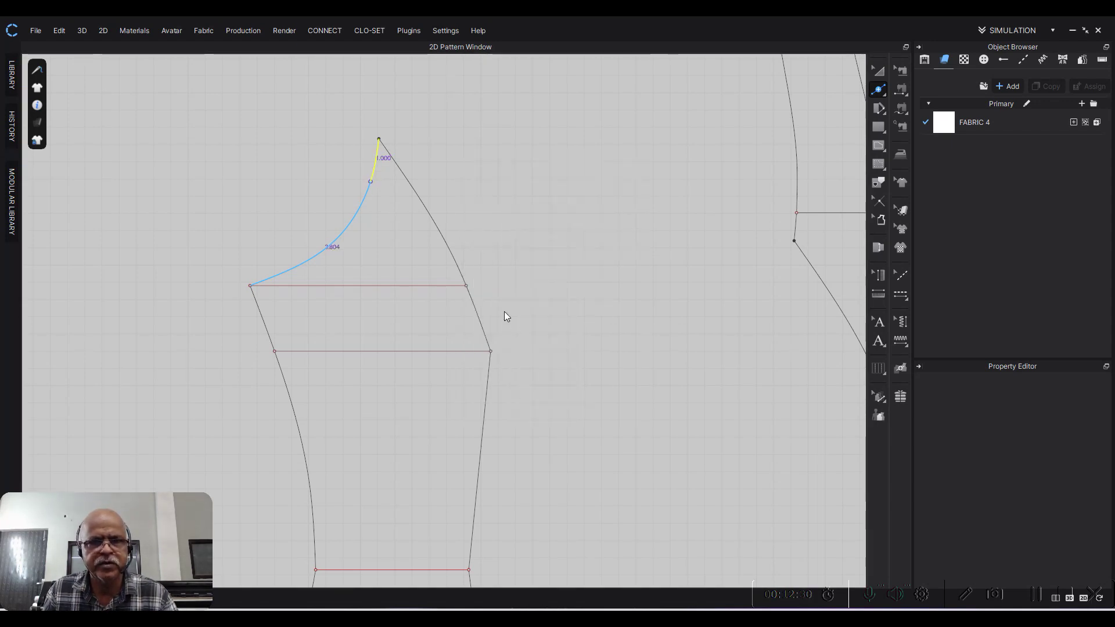
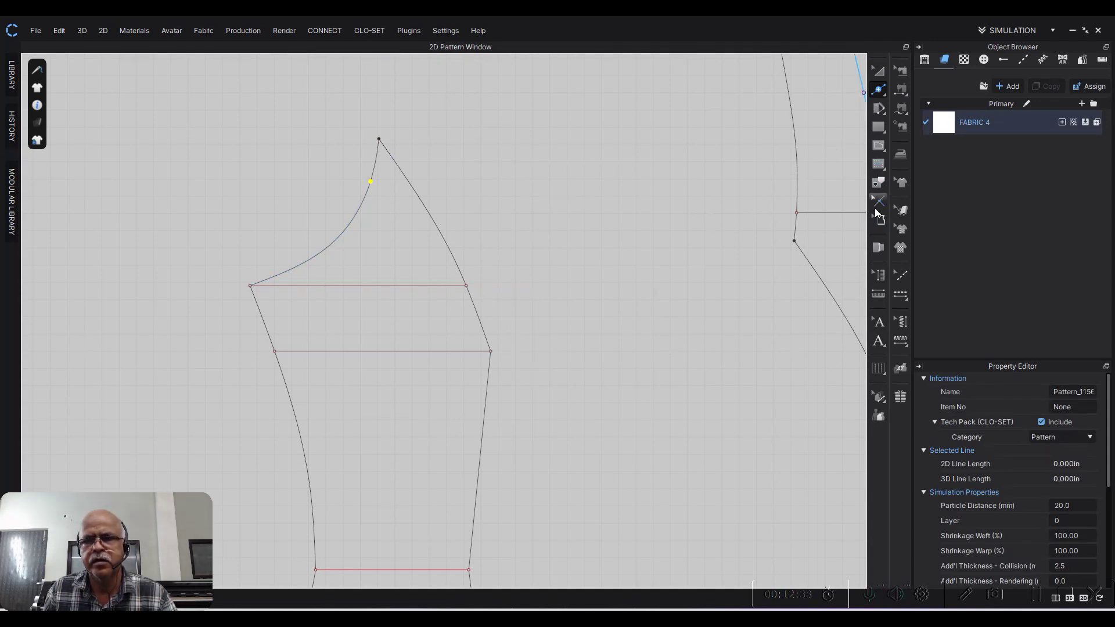
# Step: Draw a diagonal internal line from the armhole curve to the side panel's right edge
pyautogui.click(879, 147)
pyautogui.scroll(3, 375, 189)
pyautogui.click(365, 172)
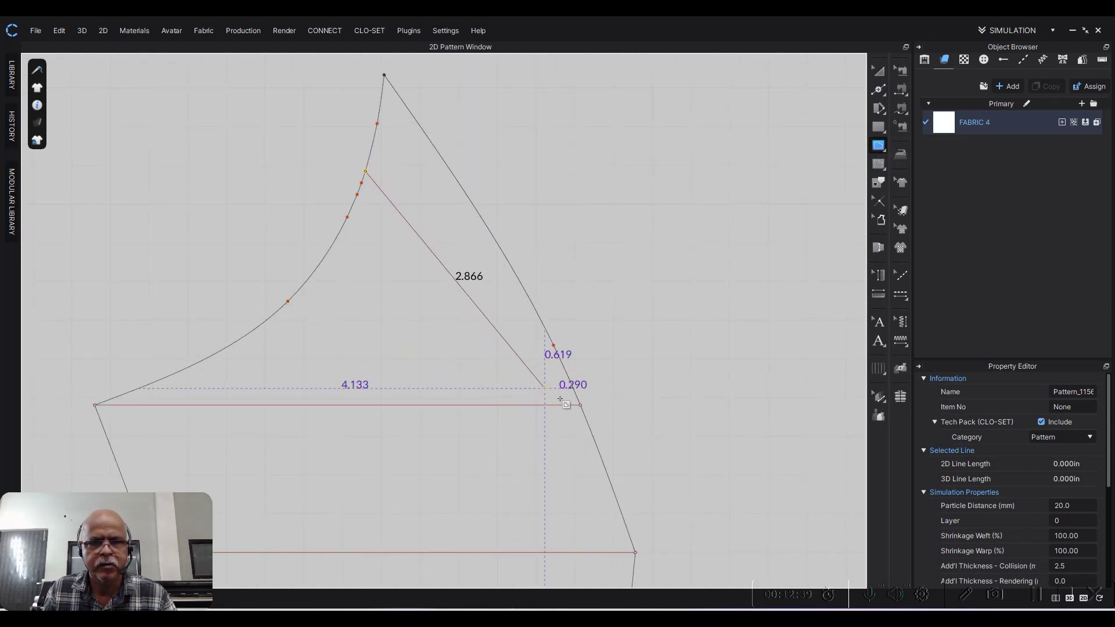
pyautogui.click(581, 405)
pyautogui.scroll(-3, 605, 264)
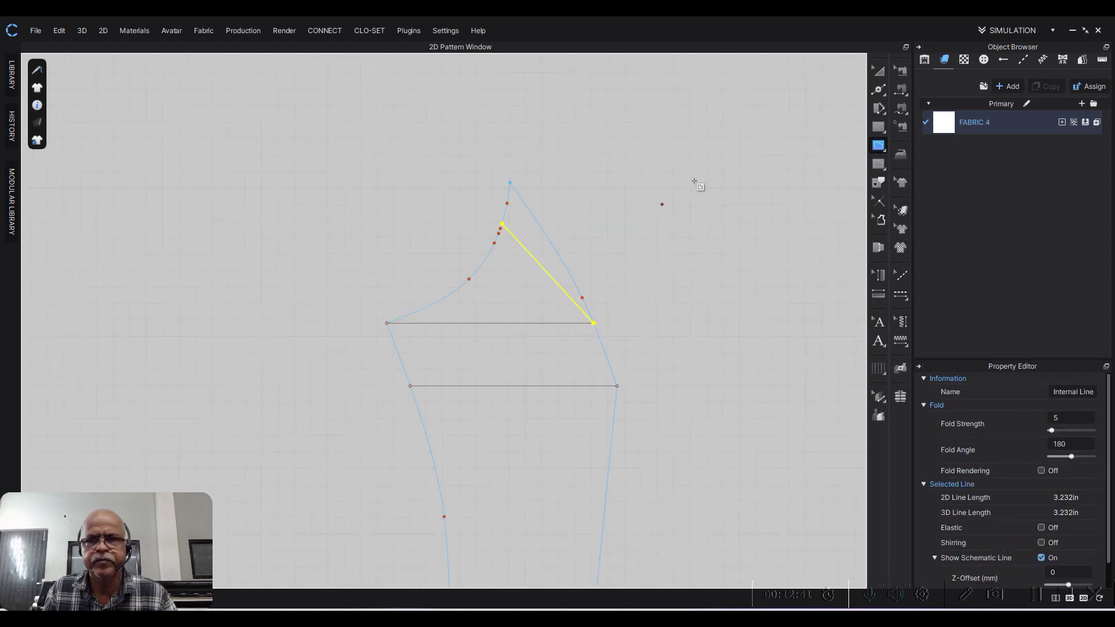
# Step: Cut the panel along the diagonal line and select the cut-off triangle
pyautogui.press('a')
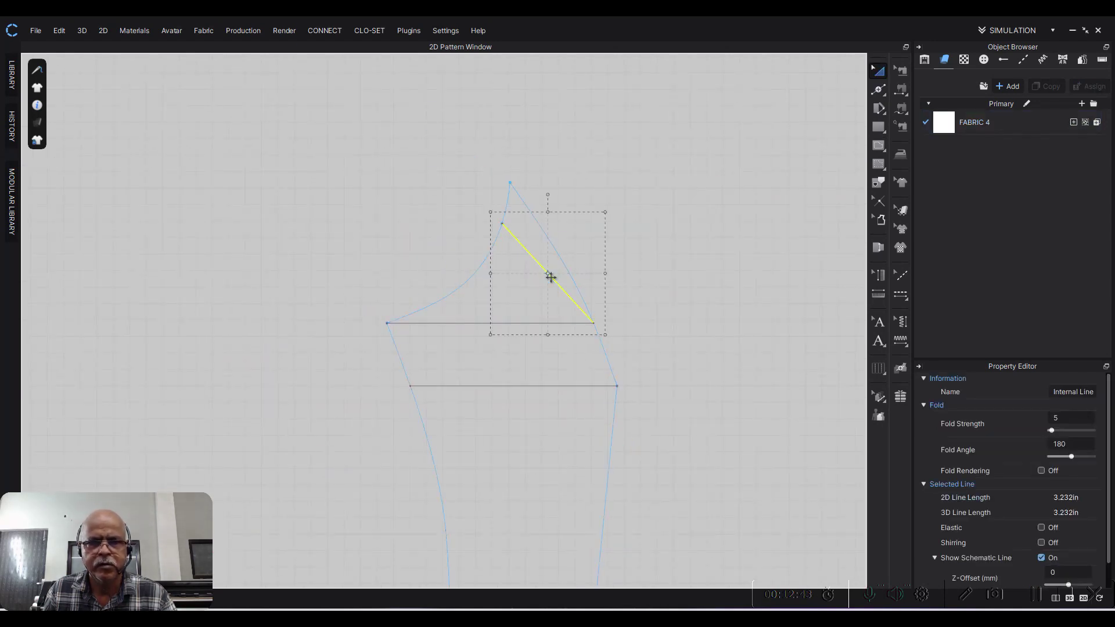
pyautogui.rightClick(557, 277)
pyautogui.click(577, 477)
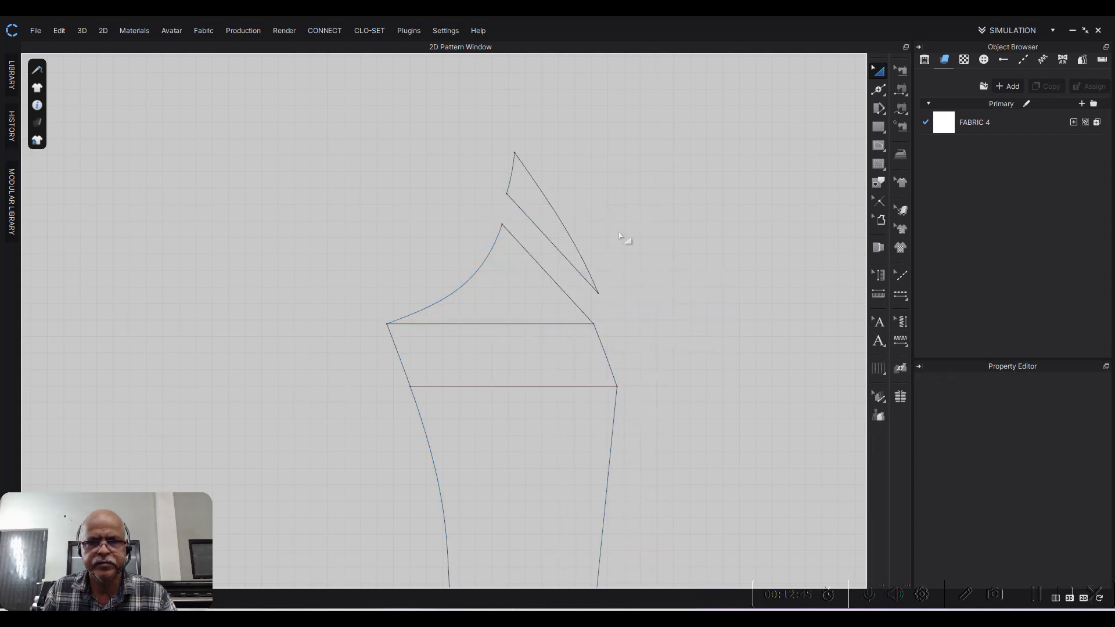
pyautogui.click(555, 226)
pyautogui.scroll(-3, 605, 278)
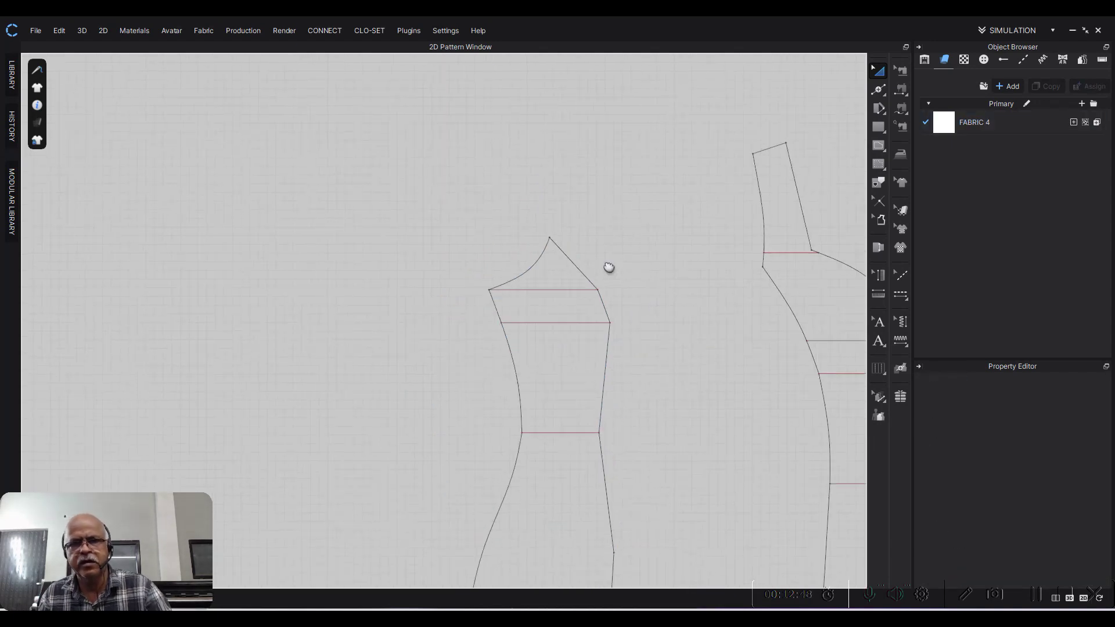
# Step: Inspect the side panel's horizontal line and the inner band piece's properties
pyautogui.click(528, 234)
pyautogui.scroll(3, 668, 191)
pyautogui.moveTo(440, 126); pyautogui.dragTo(455, 219, button='right')
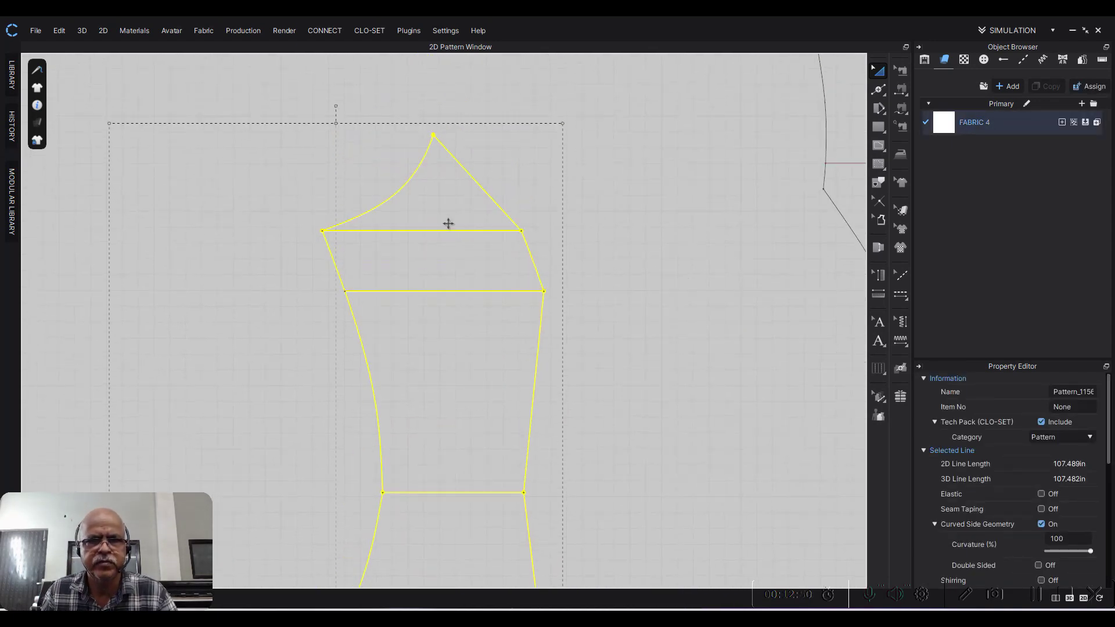
pyautogui.click(443, 231)
pyautogui.scroll(-3, 472, 219)
pyautogui.scroll(3, 624, 247)
pyautogui.click(624, 247)
pyautogui.scroll(-3, 604, 256)
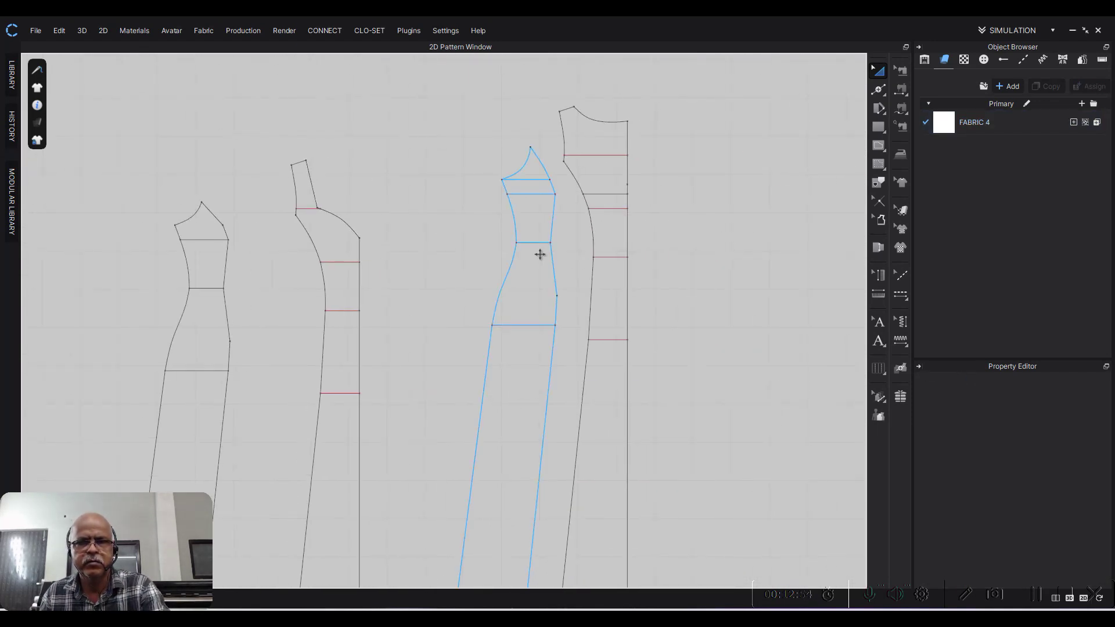
# Step: Check internal lines on the other patterns, then show the Edit Pattern flyout over the bodice panels
pyautogui.click(604, 195)
pyautogui.click(532, 194)
pyautogui.click(485, 216)
pyautogui.scroll(3, 441, 227)
pyautogui.moveTo(461, 230); pyautogui.dragTo(622, 237, button='middle')
pyautogui.scroll(1, 468, 281)
pyautogui.scroll(2, 471, 262)
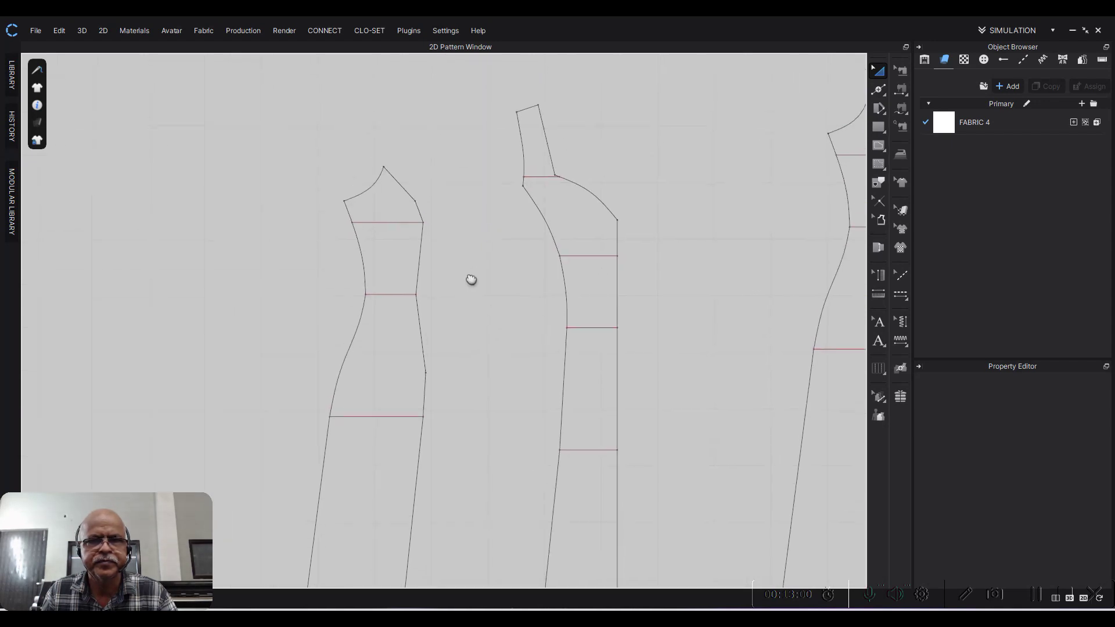
pyautogui.click(881, 94)
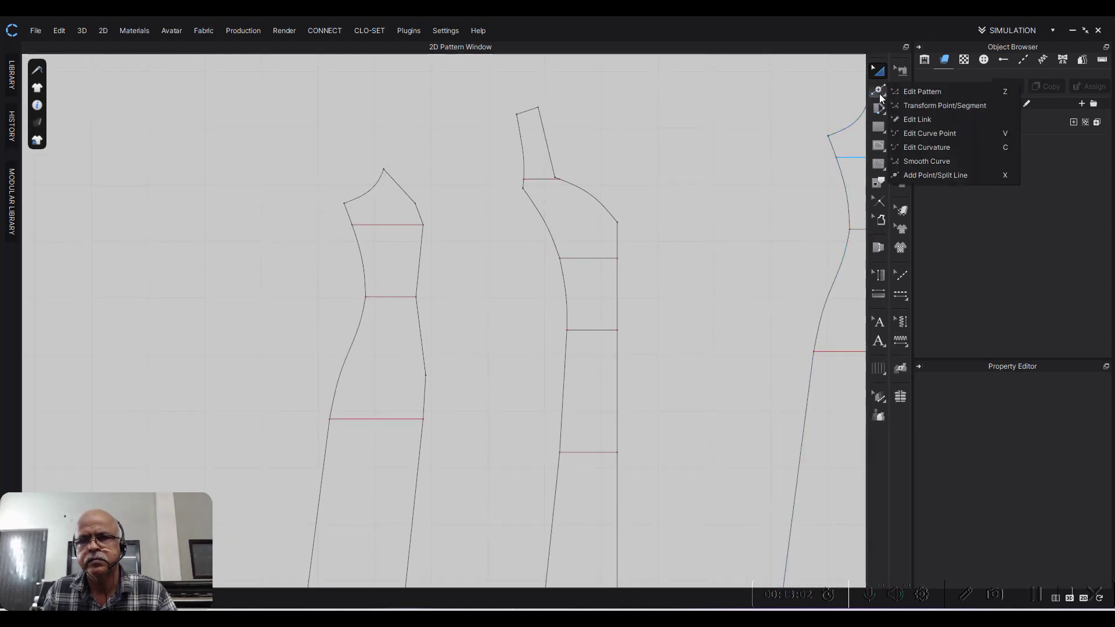
# Step: Move the bust-line endpoint 0.5 in outward so the line measures 5.440 in
pyautogui.click(910, 135)
pyautogui.scroll(3, 377, 241)
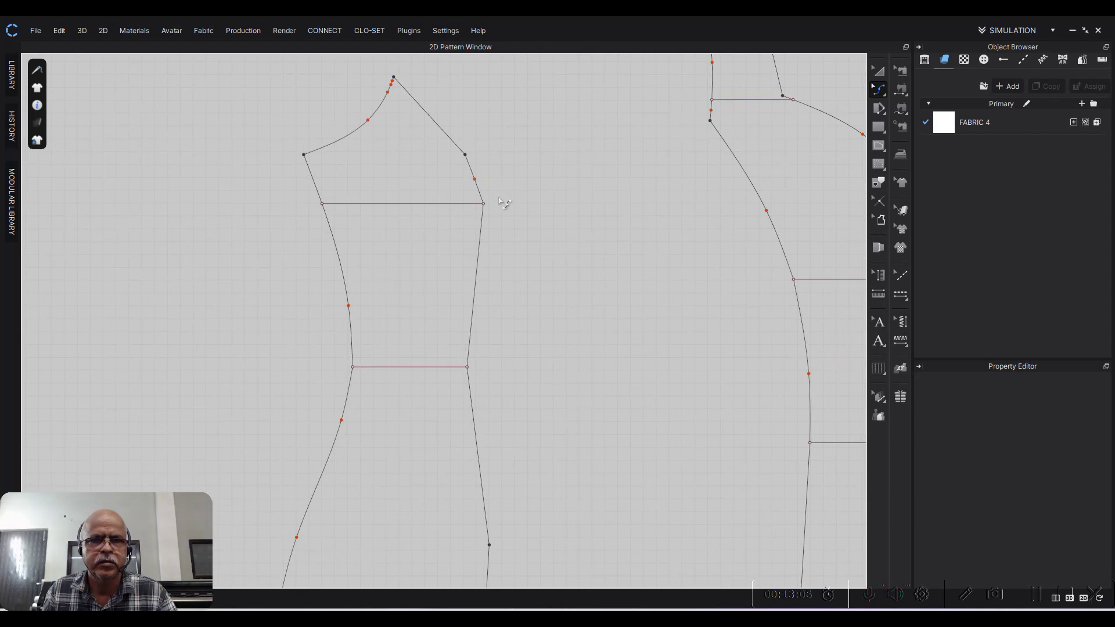
pyautogui.moveTo(488, 206); pyautogui.dragTo(510, 209)
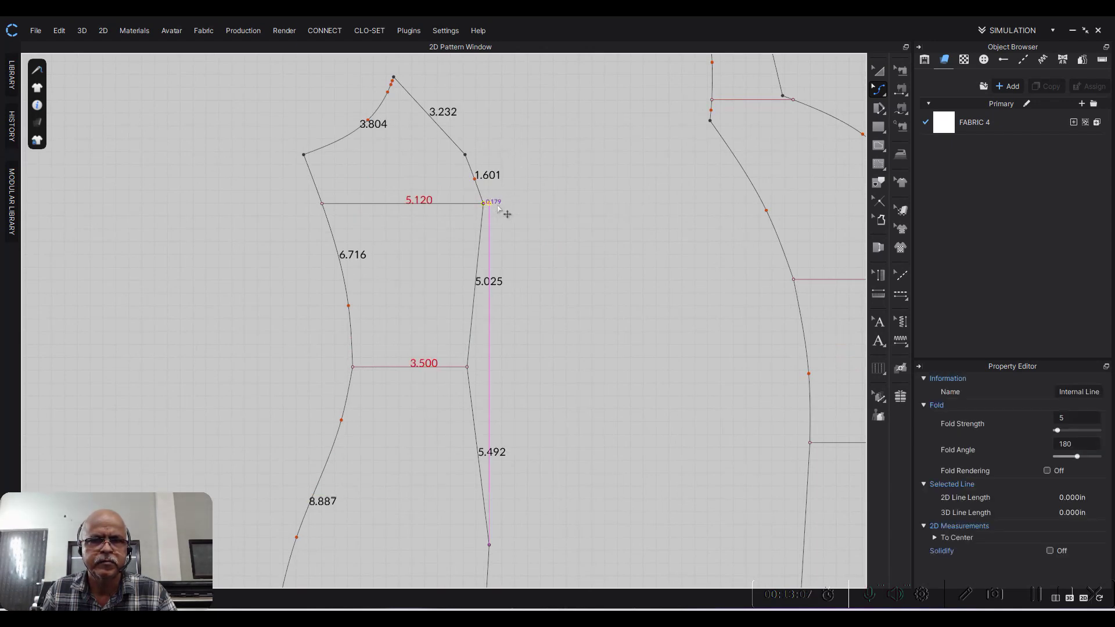
pyautogui.rightClick(511, 209)
pyautogui.write('.5')
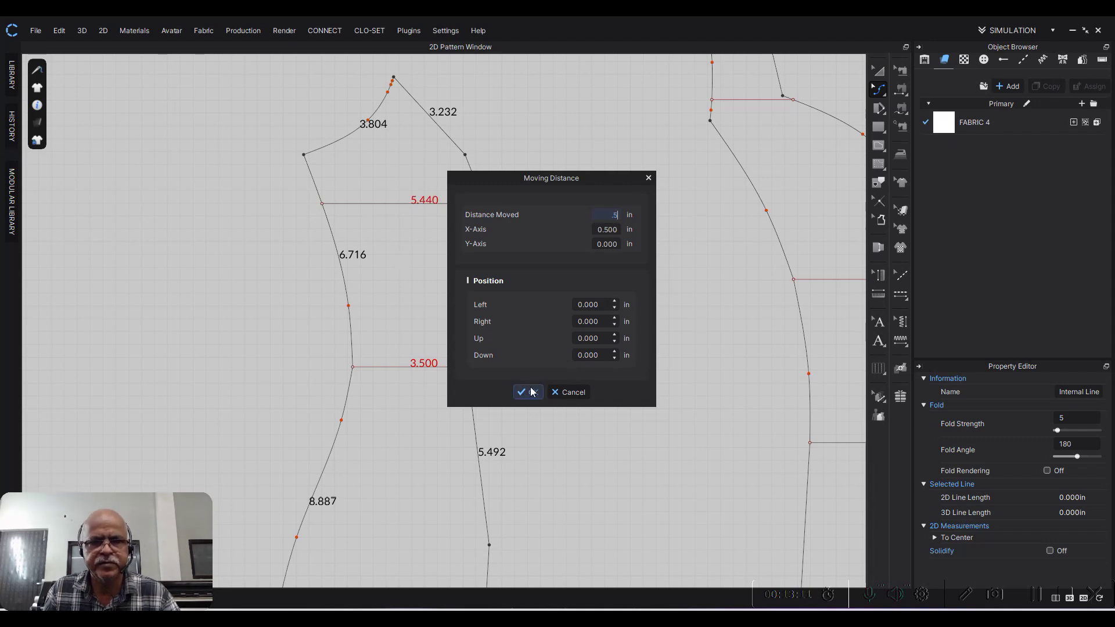
pyautogui.click(529, 392)
# Step: Select the side bodice panel and zoom around it to review the widened bust line
pyautogui.scroll(2, 525, 204)
pyautogui.scroll(2, 548, 215)
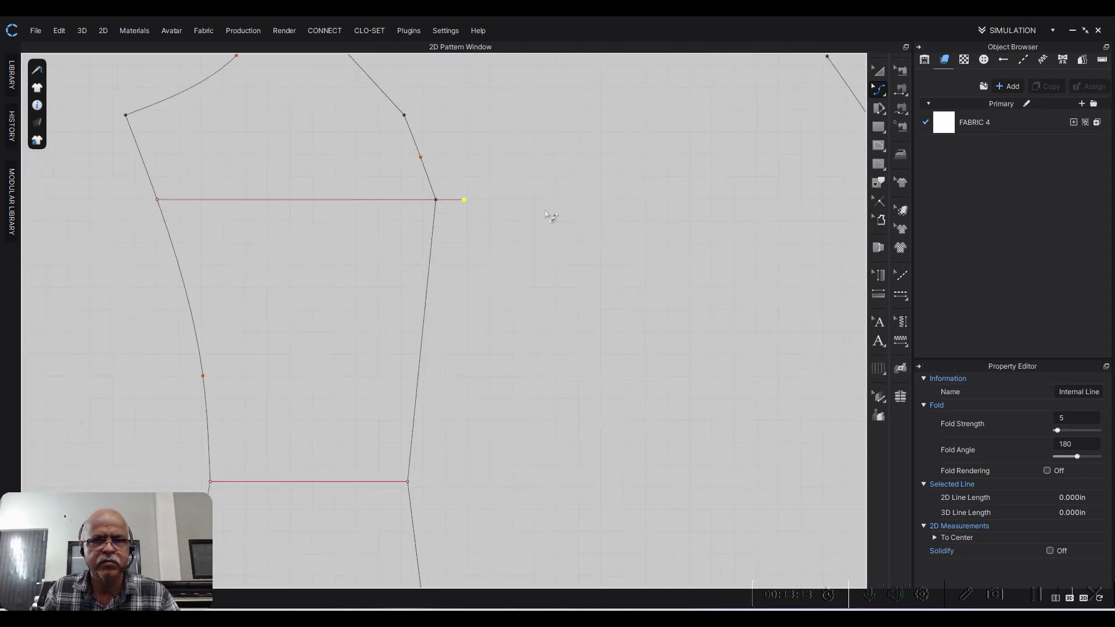
pyautogui.click(437, 205)
pyautogui.scroll(-2, 528, 182)
pyautogui.scroll(-1, 487, 228)
pyautogui.scroll(-1, 545, 239)
pyautogui.scroll(-2, 549, 228)
pyautogui.scroll(4, 530, 229)
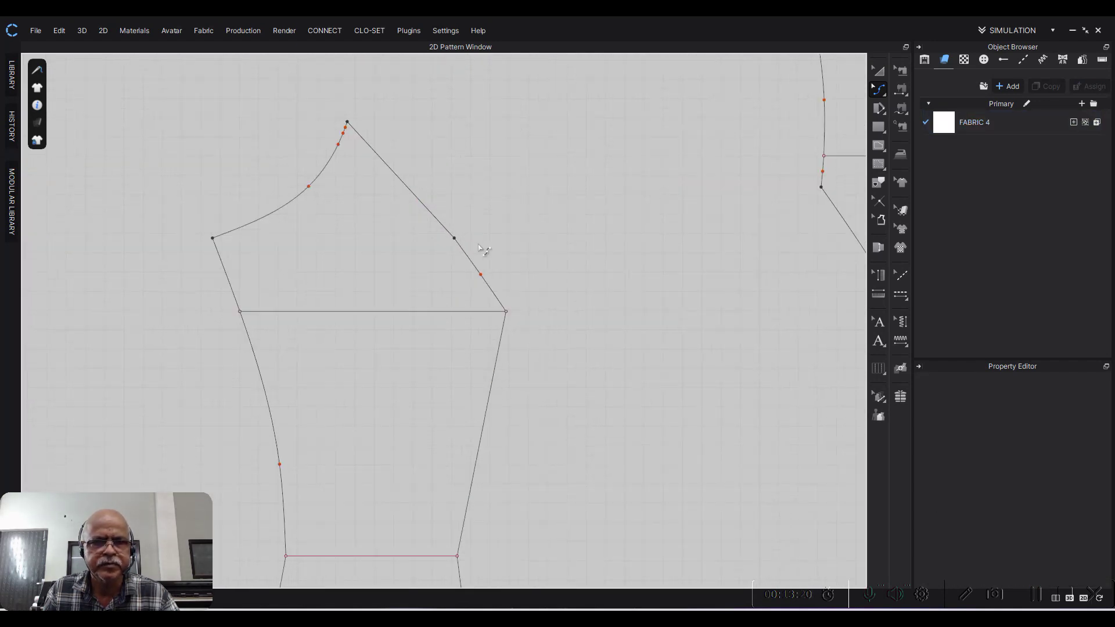
# Step: Delete the right-edge corner point and curve that edge outward from its midpoint
pyautogui.moveTo(456, 241); pyautogui.dragTo(476, 231)
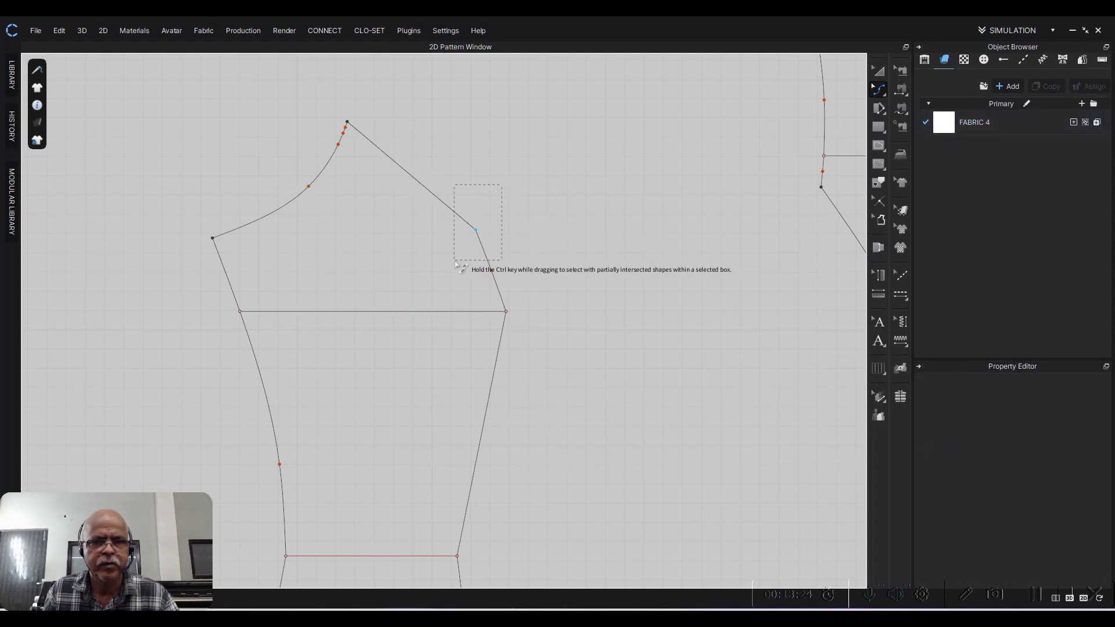
pyautogui.click(526, 234)
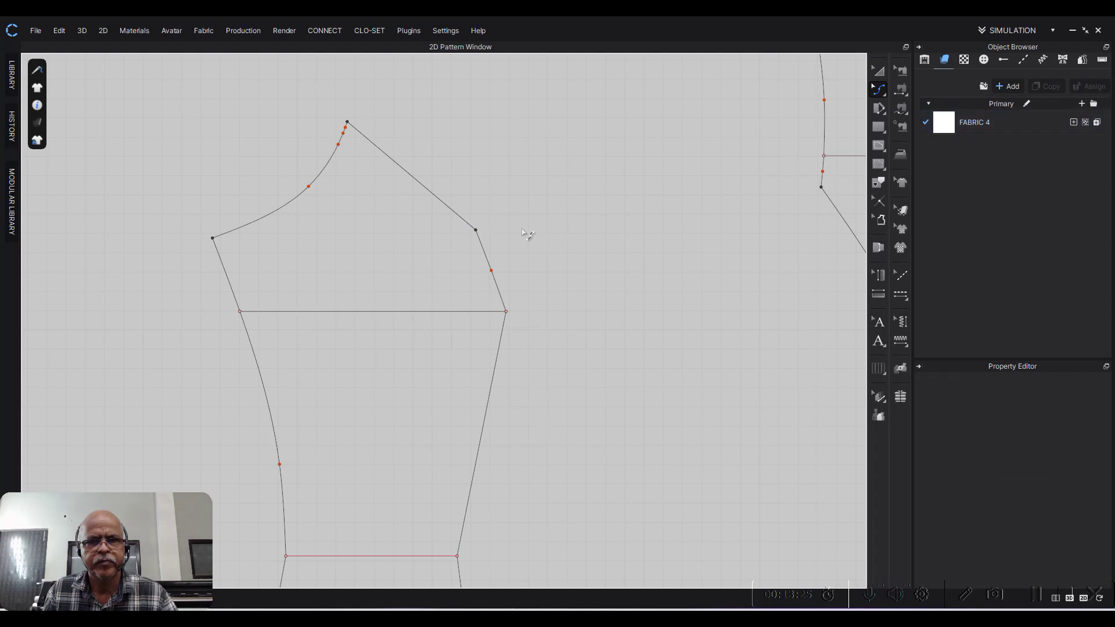
pyautogui.click(476, 231)
pyautogui.press('Delete')
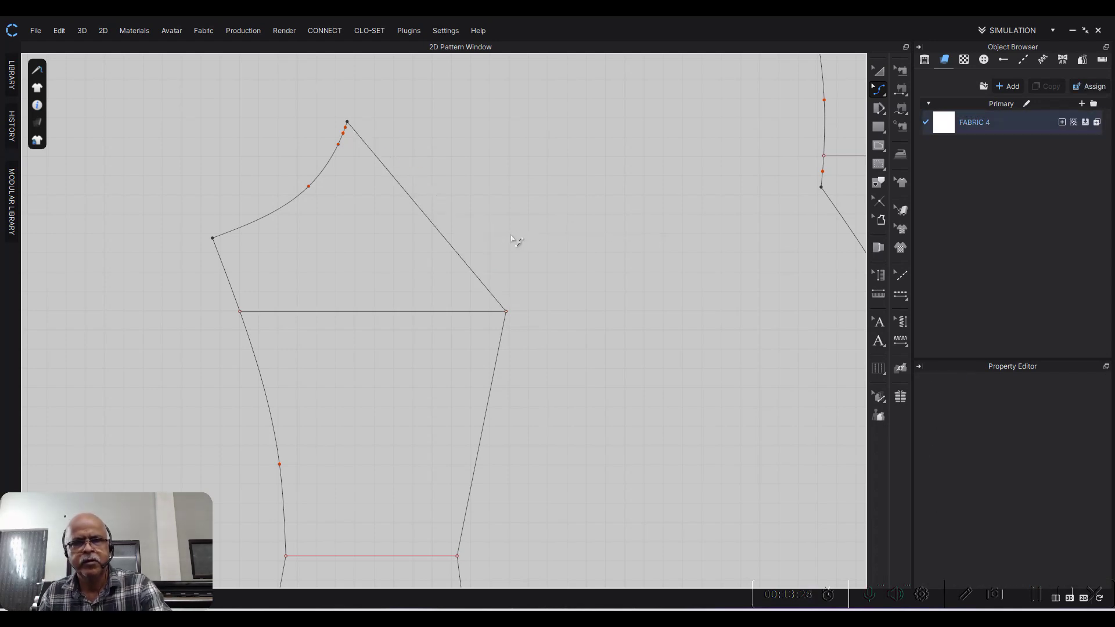
pyautogui.moveTo(446, 240); pyautogui.dragTo(482, 235)
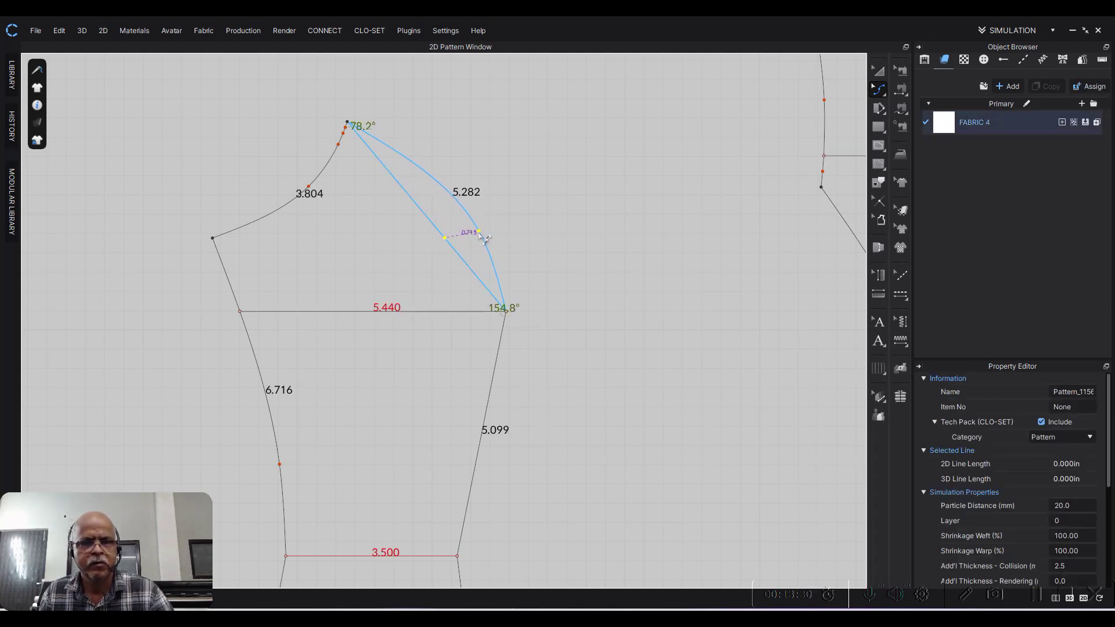
pyautogui.click(541, 250)
# Step: Curve the side seam, pulling its lower part inward and raising a point further down
pyautogui.scroll(-3, 546, 244)
pyautogui.scroll(2, 508, 243)
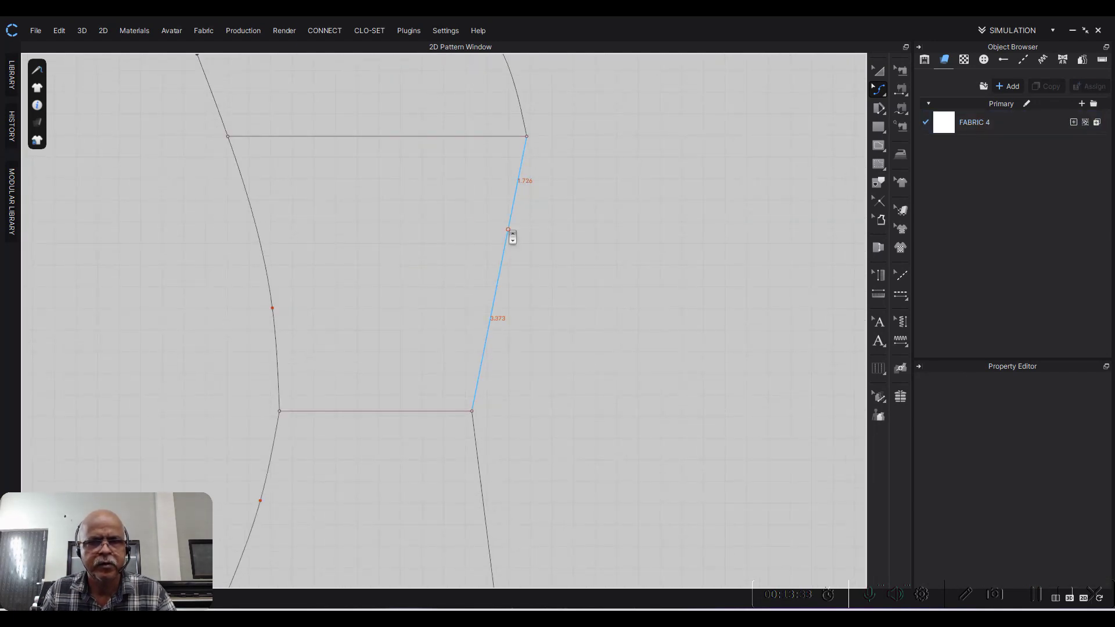
pyautogui.moveTo(509, 229); pyautogui.dragTo(523, 228)
pyautogui.moveTo(504, 316); pyautogui.dragTo(490, 314)
pyautogui.moveTo(571, 203); pyautogui.dragTo(590, 374, button='middle')
pyautogui.scroll(3, 590, 373)
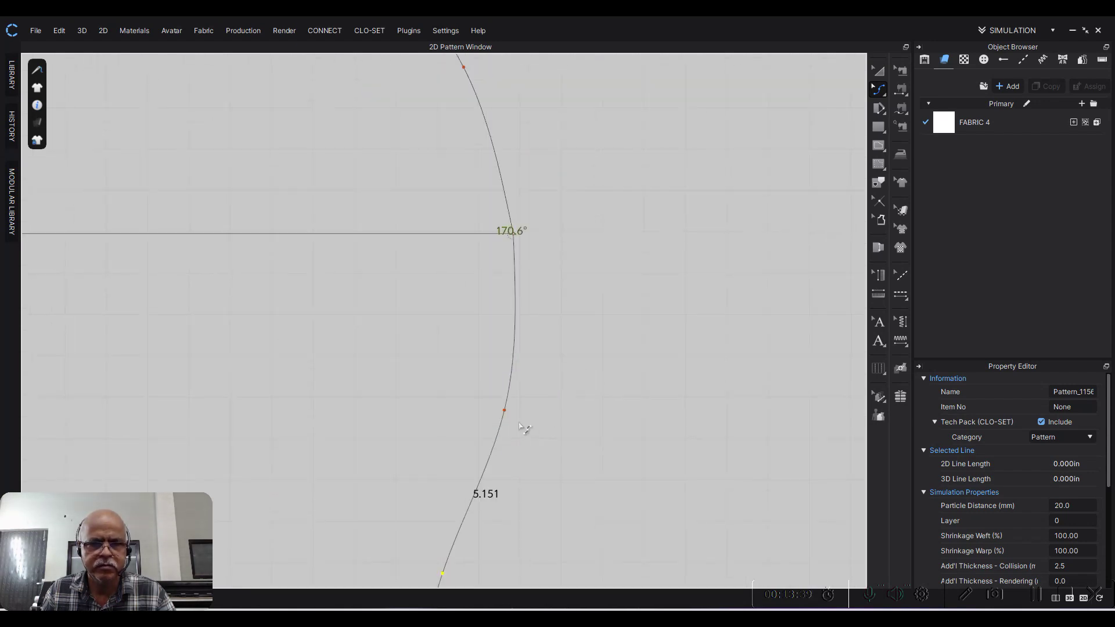
pyautogui.scroll(-2, 572, 293)
pyautogui.moveTo(506, 413)
pyautogui.mouseDown()
pyautogui.moveTo(507, 349)
pyautogui.moveTo(542, 381)
pyautogui.mouseUp()
# Step: Adjust the right-edge curve to about 5.28 in
pyautogui.scroll(-1, 573, 293)
pyautogui.scroll(4, 560, 340)
pyautogui.scroll(-3, 616, 357)
pyautogui.scroll(3, 551, 309)
pyautogui.moveTo(535, 278); pyautogui.dragTo(531, 288)
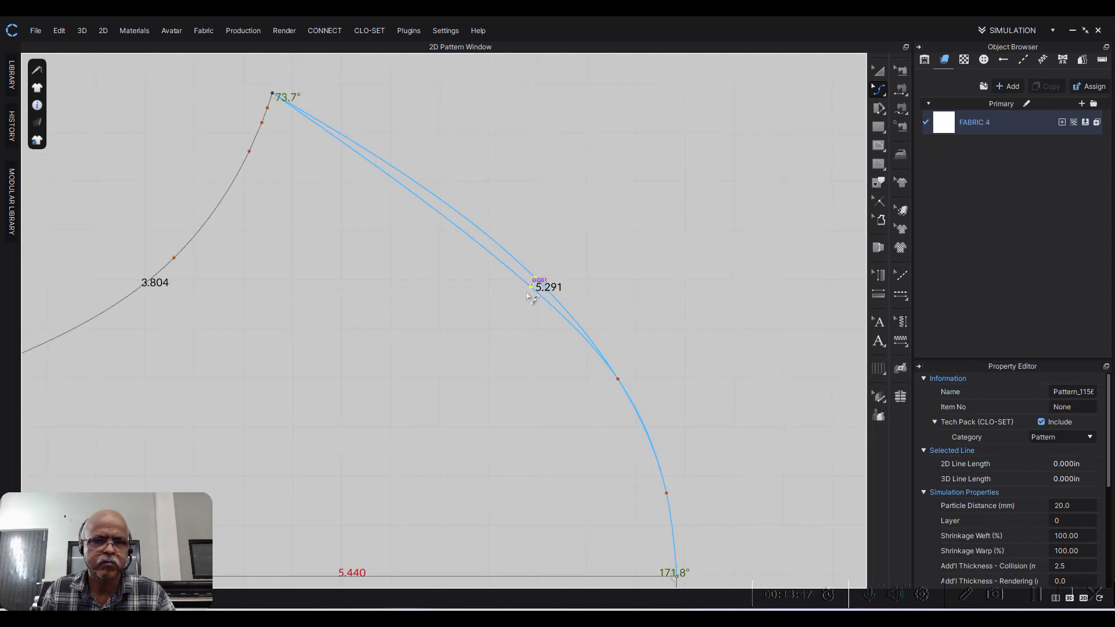
pyautogui.scroll(-2, 631, 287)
pyautogui.scroll(-2, 632, 287)
pyautogui.scroll(2, 667, 259)
pyautogui.scroll(3, 586, 251)
# Step: Refine the armhole curve shape
pyautogui.moveTo(631, 227); pyautogui.dragTo(638, 229)
pyautogui.scroll(-2, 668, 246)
pyautogui.scroll(-2, 705, 308)
pyautogui.scroll(-2, 508, 256)
pyautogui.scroll(3, 600, 199)
pyautogui.scroll(3, 583, 180)
pyautogui.scroll(-2, 605, 286)
pyautogui.scroll(2, 581, 248)
# Step: Nudge the curve point near the bust line so the curves flow smoothly
pyautogui.moveTo(566, 250); pyautogui.dragTo(571, 278)
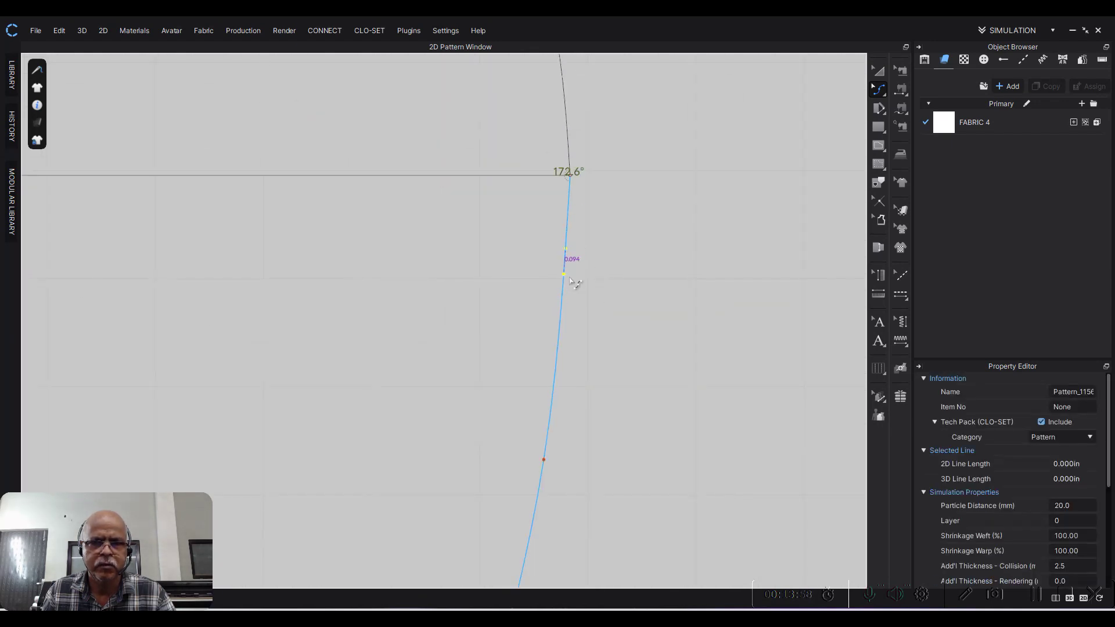
pyautogui.scroll(-2, 652, 267)
pyautogui.scroll(-2, 650, 267)
pyautogui.scroll(-2, 651, 267)
pyautogui.scroll(-1, 650, 232)
pyautogui.scroll(1, 645, 233)
pyautogui.scroll(-2, 686, 250)
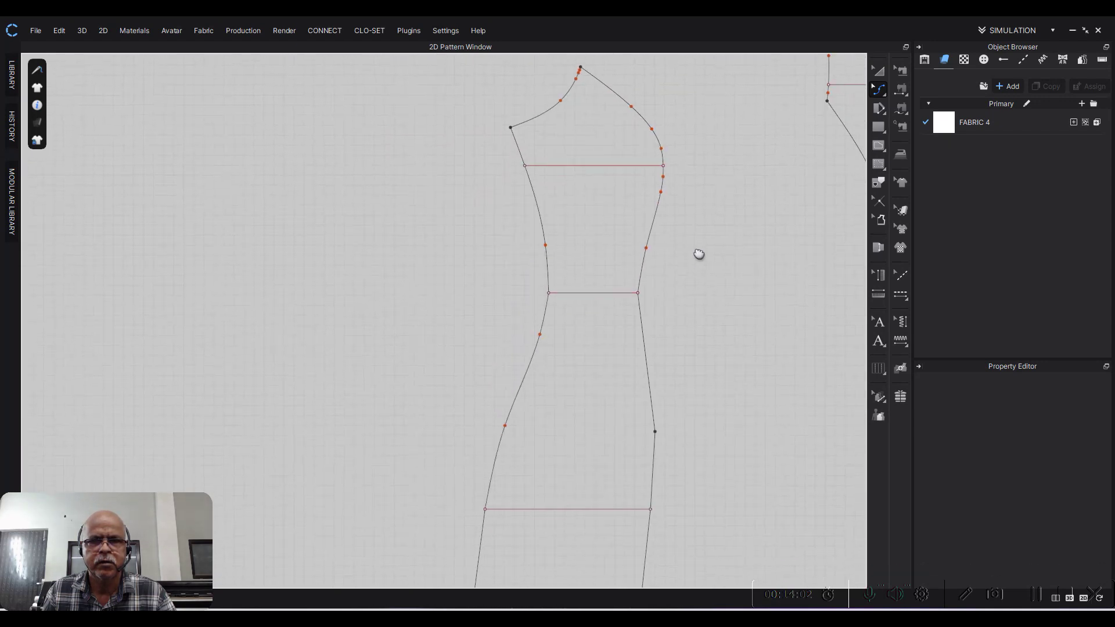
pyautogui.scroll(1, 673, 294)
pyautogui.scroll(-2, 688, 296)
pyautogui.scroll(-1, 682, 255)
pyautogui.moveTo(674, 220); pyautogui.dragTo(668, 277, button='middle')
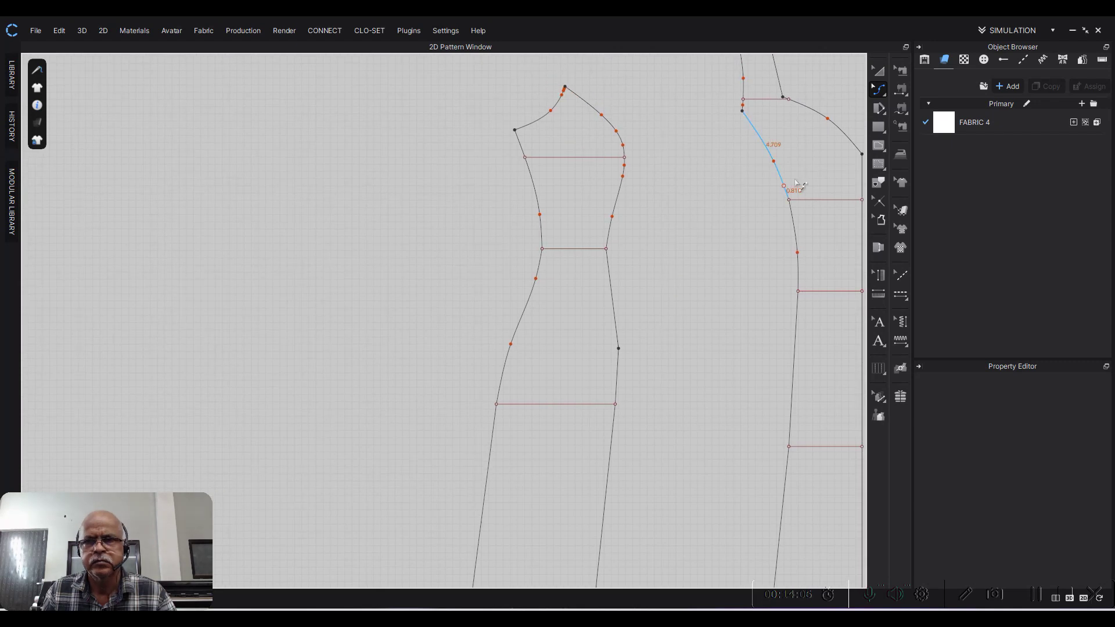
pyautogui.click(875, 92)
pyautogui.scroll(2, 552, 266)
pyautogui.scroll(-3, 570, 254)
pyautogui.scroll(1, 580, 229)
pyautogui.moveTo(576, 252); pyautogui.dragTo(582, 189, button='middle')
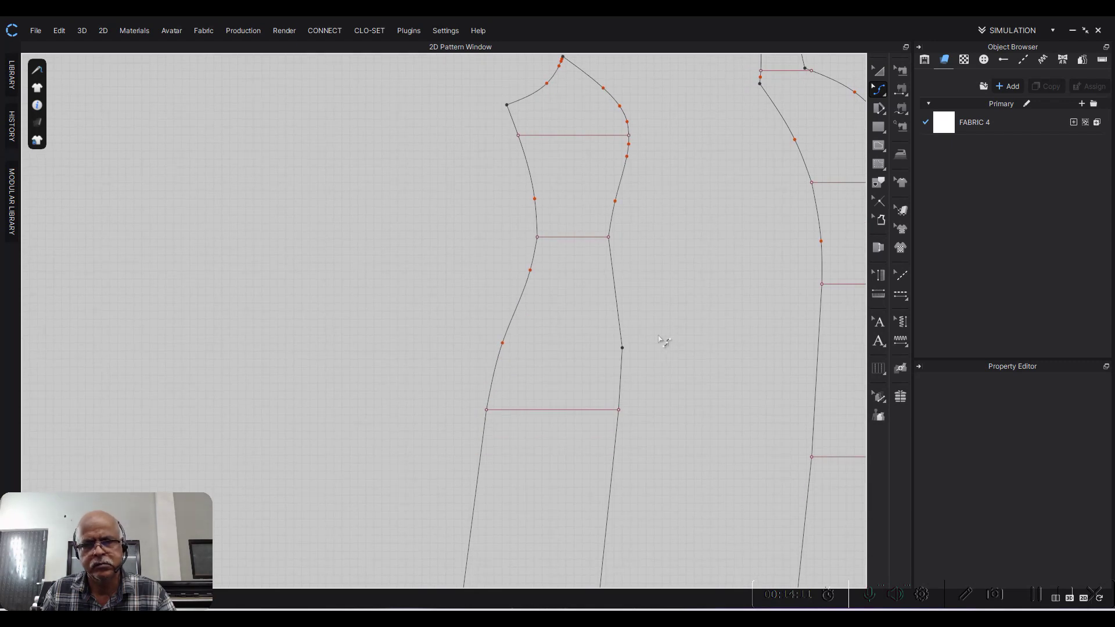
pyautogui.scroll(-1, 616, 366)
pyautogui.scroll(-2, 482, 406)
pyautogui.scroll(2, 486, 339)
pyautogui.scroll(1, 499, 288)
pyautogui.moveTo(499, 287); pyautogui.dragTo(525, 382, button='middle')
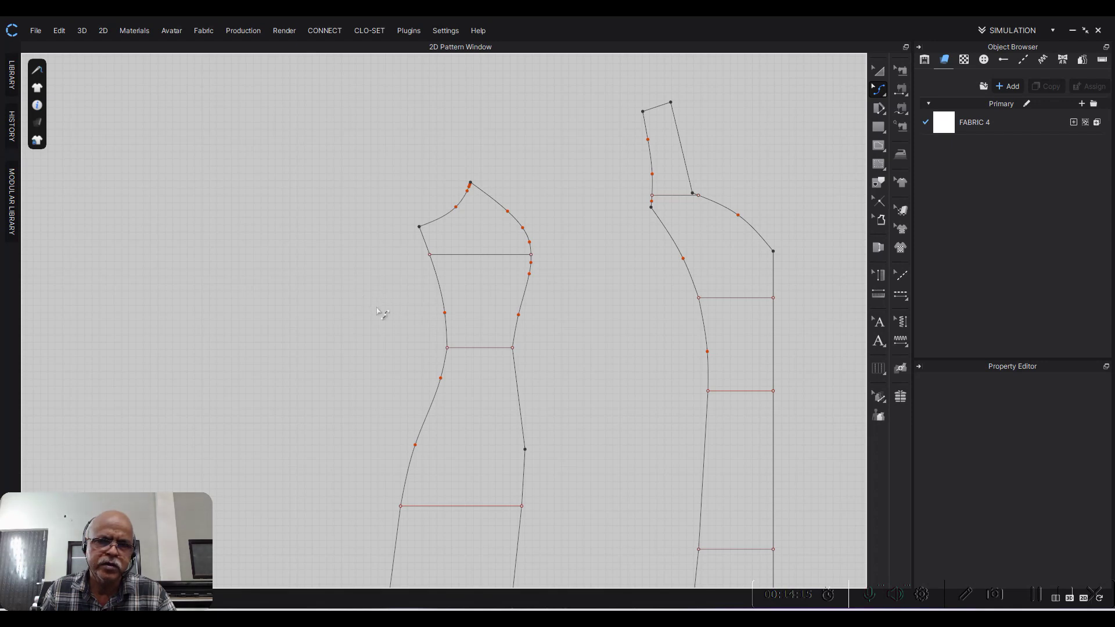
pyautogui.moveTo(365, 295); pyautogui.dragTo(537, 404)
pyautogui.scroll(3, 465, 346)
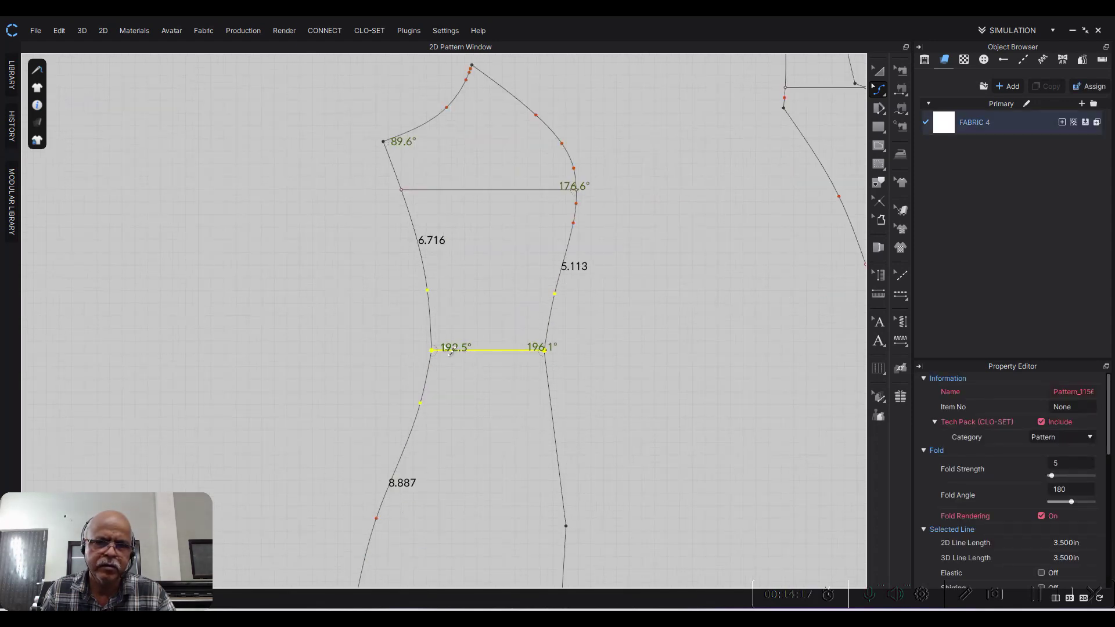
# Step: Move the waist-level internal line exactly 0.5 in to the left
pyautogui.moveTo(432, 352); pyautogui.dragTo(422, 357)
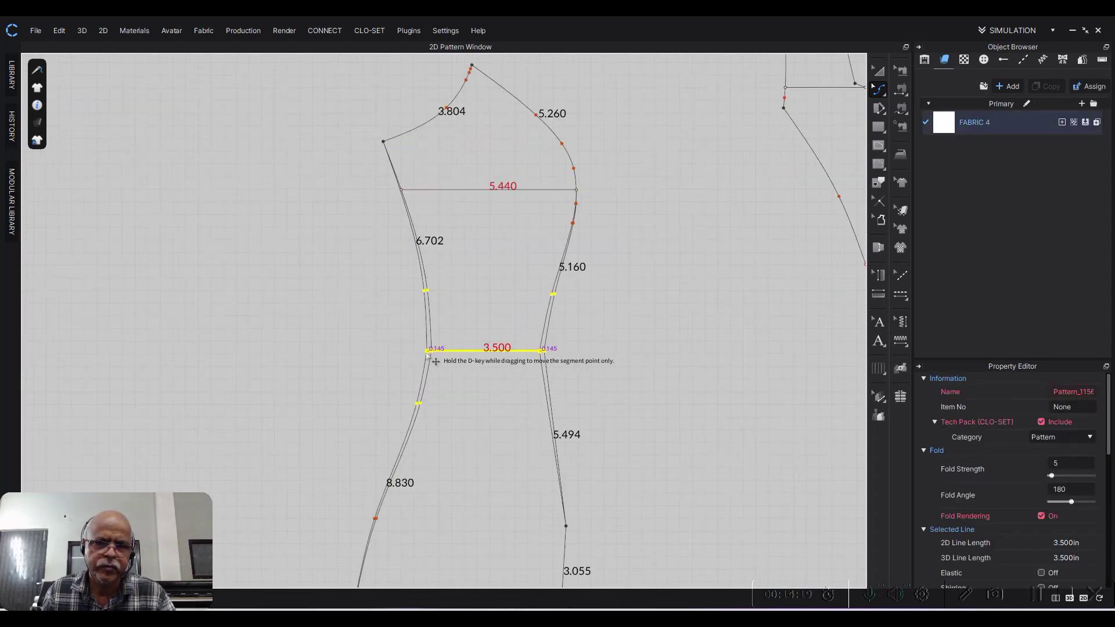
pyautogui.rightClick(422, 356)
pyautogui.write('.')
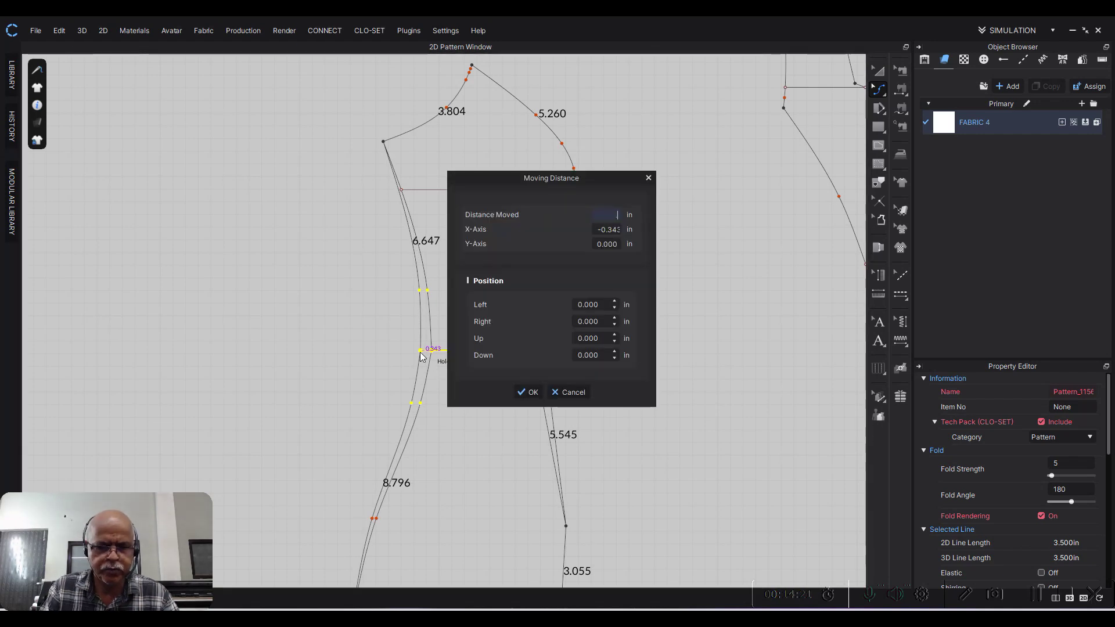
pyautogui.write('5')
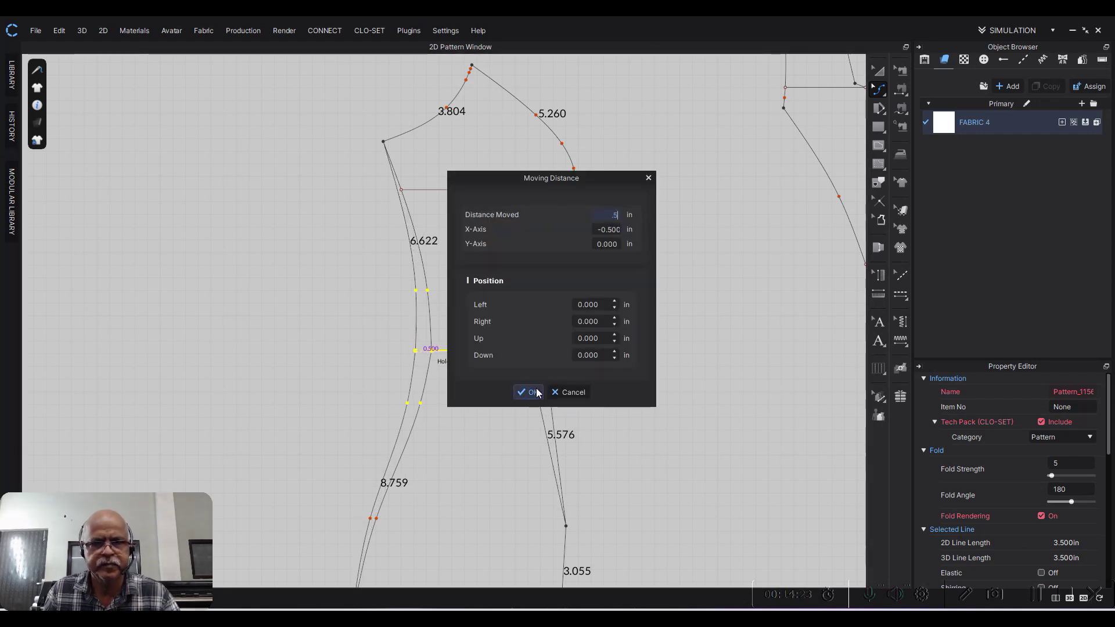
pyautogui.click(536, 394)
pyautogui.click(654, 361)
# Step: Check the side panel's curve, then bring the sleeve and bodice pieces into view
pyautogui.scroll(2, 576, 317)
pyautogui.scroll(3, 537, 323)
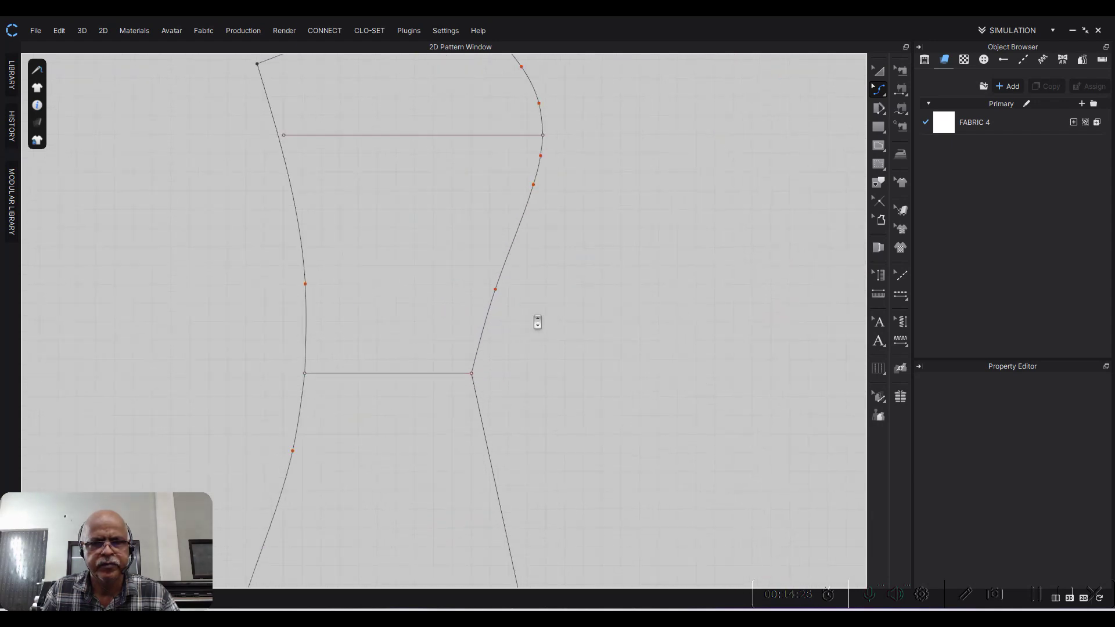
pyautogui.click(499, 293)
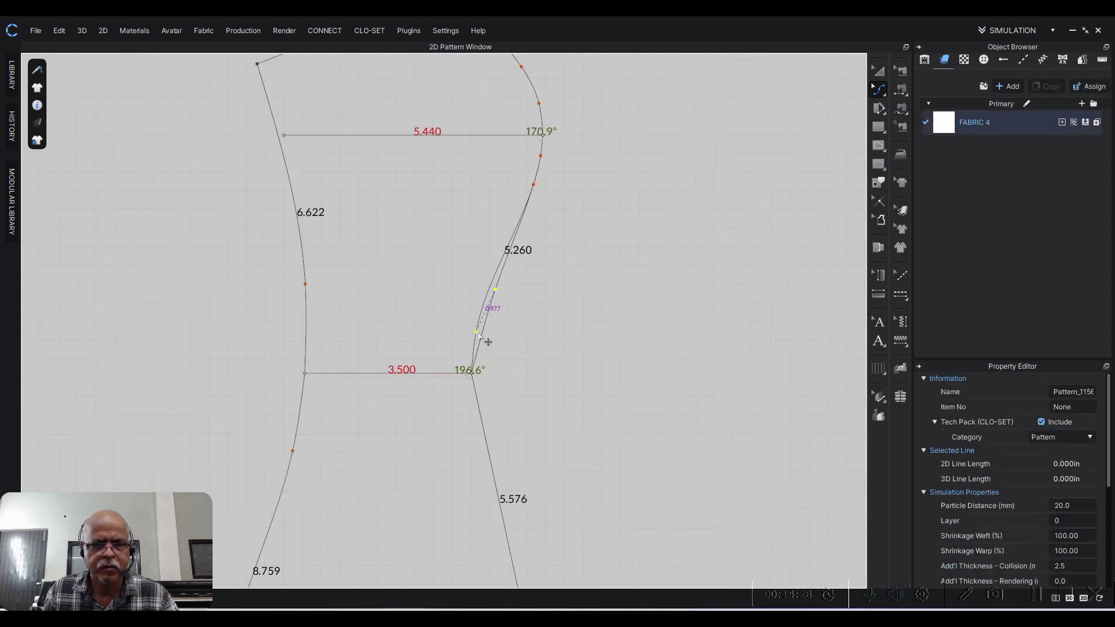
pyautogui.click(595, 316)
pyautogui.scroll(-3, 594, 316)
pyautogui.scroll(-2, 587, 306)
pyautogui.scroll(-1, 566, 274)
pyautogui.scroll(-5, 552, 279)
pyautogui.scroll(-5, 612, 356)
pyautogui.scroll(-5, 620, 356)
pyautogui.scroll(-5, 595, 237)
pyautogui.scroll(-3, 595, 237)
pyautogui.scroll(2, 438, 391)
pyautogui.scroll(3, 524, 234)
pyautogui.scroll(-3, 524, 234)
pyautogui.scroll(4, 463, 284)
pyautogui.scroll(2, 473, 319)
pyautogui.moveTo(512, 302); pyautogui.dragTo(521, 289, button='middle')
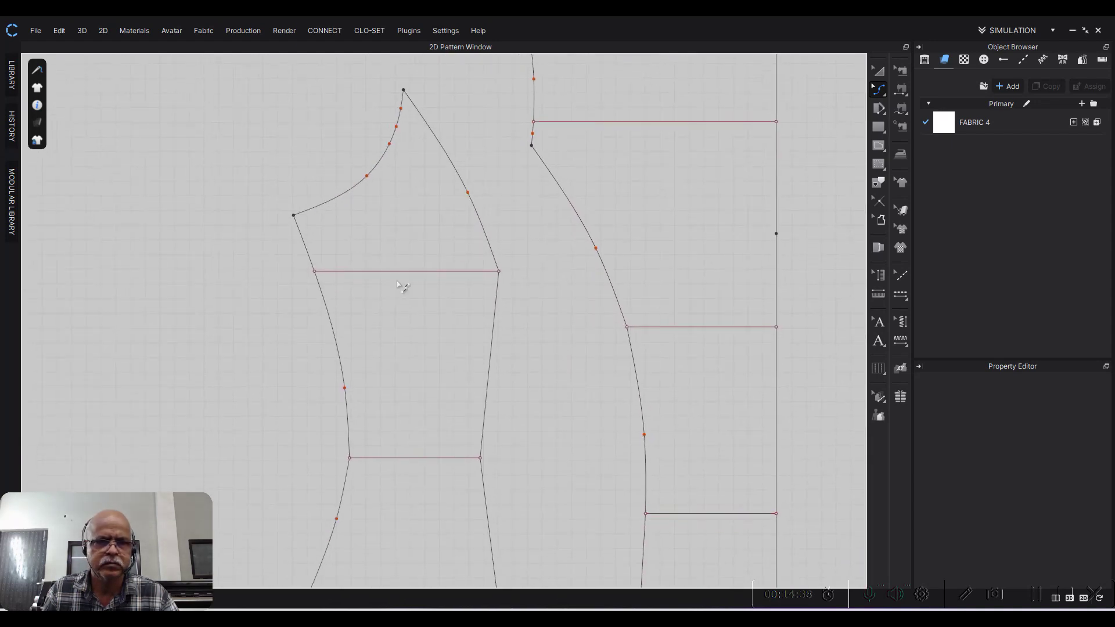
# Step: Bend the narrow panel's long left edge and straight side edge into gentle curves
pyautogui.moveTo(345, 387); pyautogui.dragTo(313, 295)
pyautogui.scroll(2, 290, 297)
pyautogui.scroll(2, 354, 337)
pyautogui.scroll(-1, 365, 397)
pyautogui.scroll(-1, 365, 397)
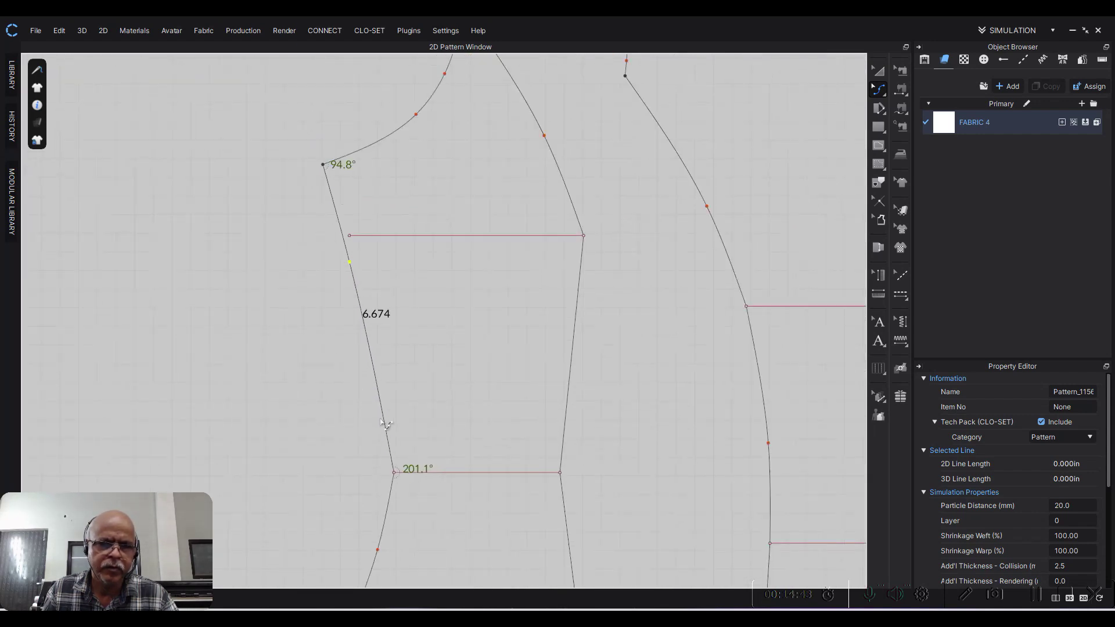
pyautogui.moveTo(391, 420); pyautogui.dragTo(390, 432)
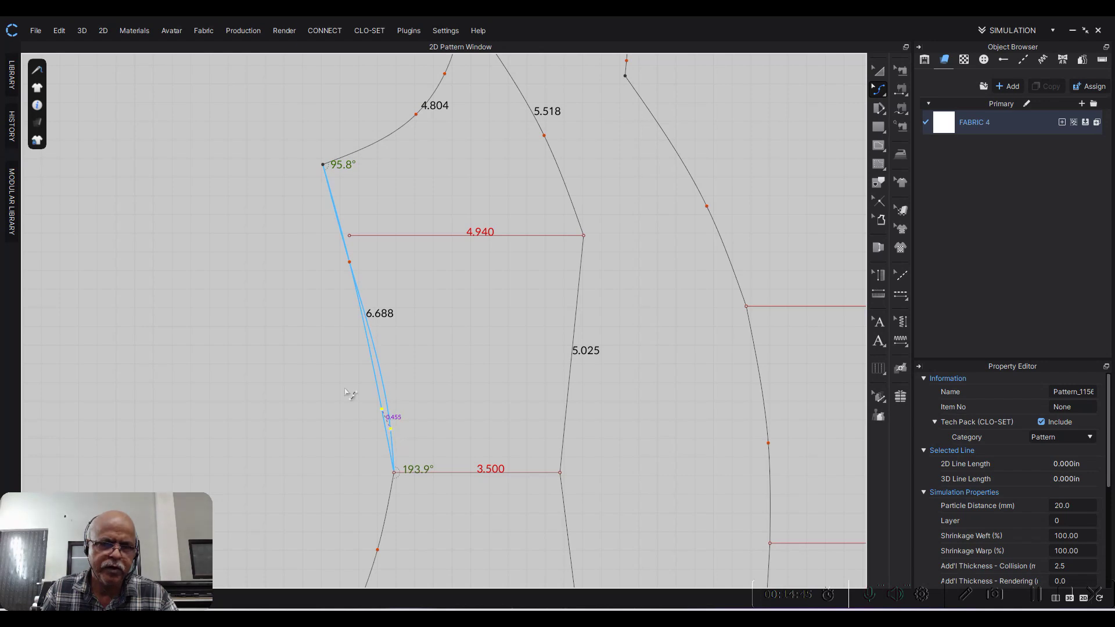
pyautogui.click(349, 394)
# Step: Undo the accidental internal-line endpoint move and last edge change, leaving the edge at 6.716 in
pyautogui.moveTo(311, 348); pyautogui.dragTo(558, 348, button='middle')
pyautogui.scroll(-2, 618, 217)
pyautogui.scroll(-1, 617, 239)
pyautogui.scroll(-1, 615, 142)
pyautogui.scroll(-1, 566, 266)
pyautogui.scroll(-1, 566, 265)
pyautogui.scroll(3, 505, 237)
pyautogui.scroll(3, 458, 237)
pyautogui.moveTo(475, 322); pyautogui.dragTo(474, 321, button='middle')
pyautogui.moveTo(649, 245); pyautogui.dragTo(638, 244)
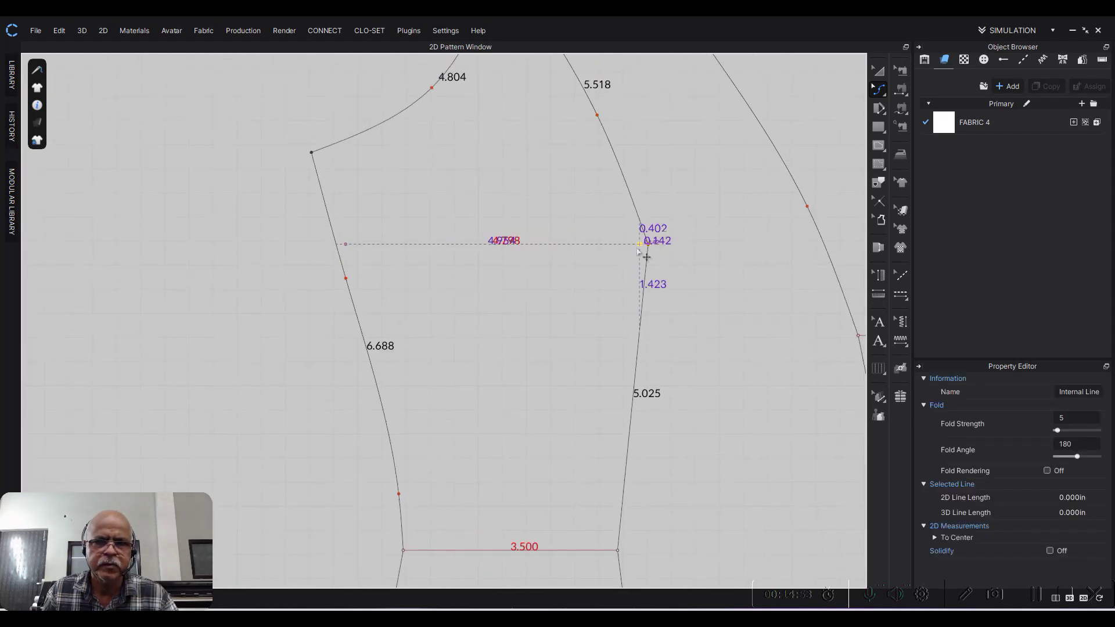
pyautogui.hotkey('ctrl', 'z')
pyautogui.click(685, 244)
pyautogui.hotkey('ctrl', 'z')
pyautogui.hotkey('ctrl', 'z')
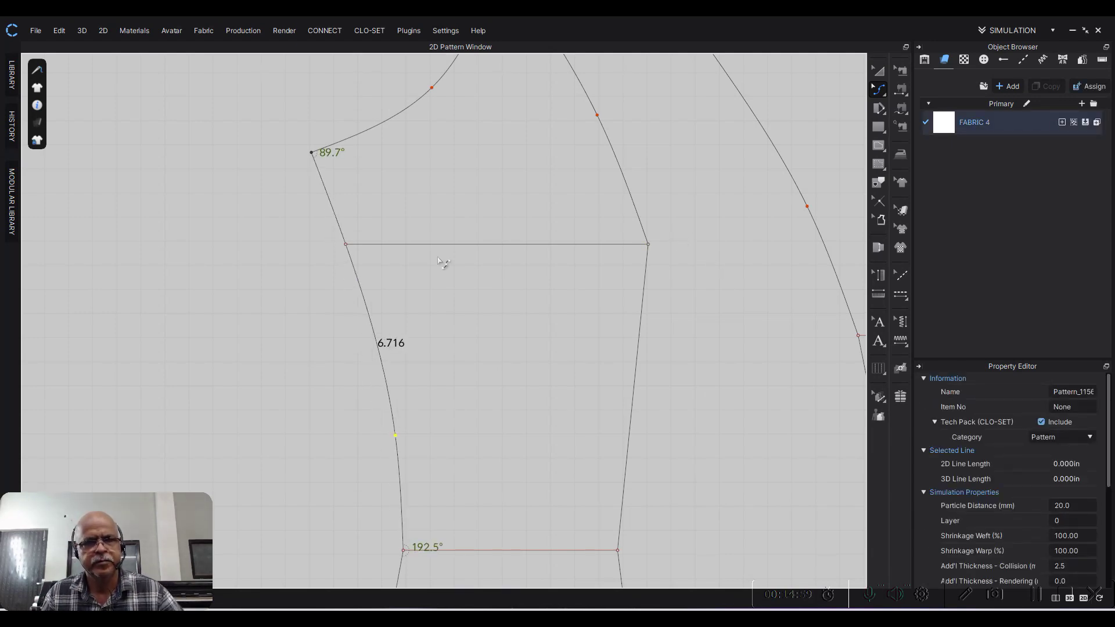
# Step: Move the left end of the horizontal internal line 0.25 in
pyautogui.click(347, 246)
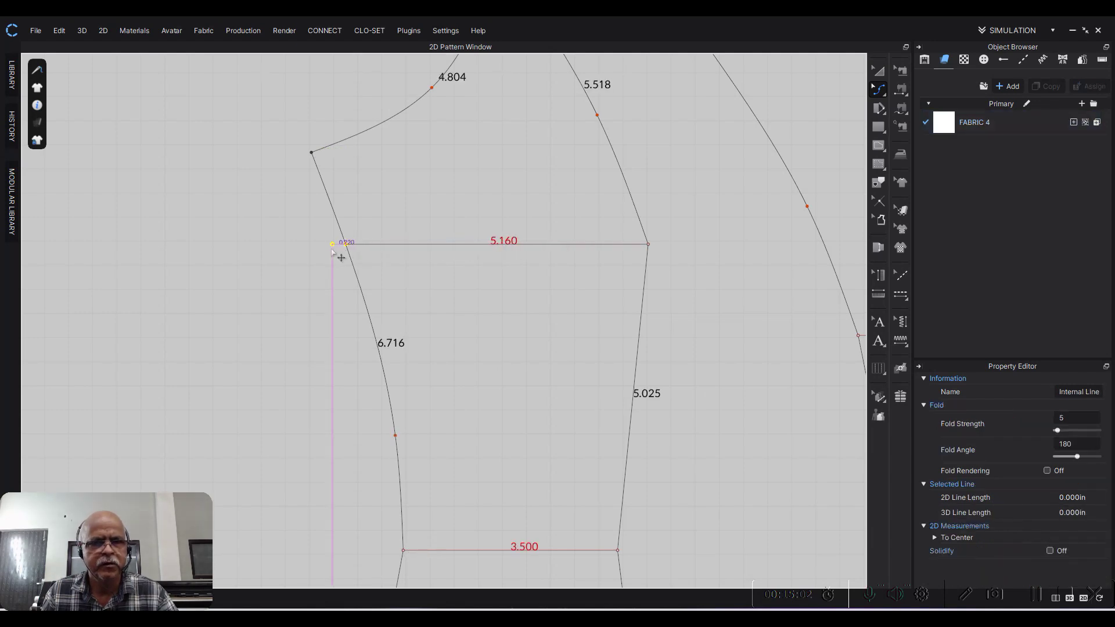
pyautogui.rightClick(332, 252)
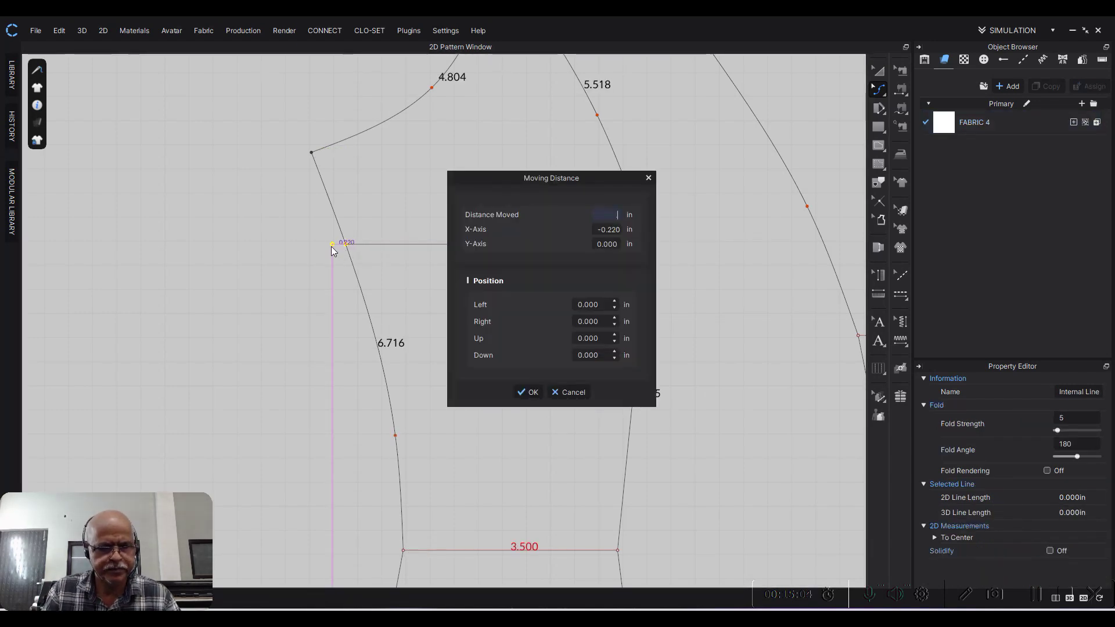
pyautogui.write('.25')
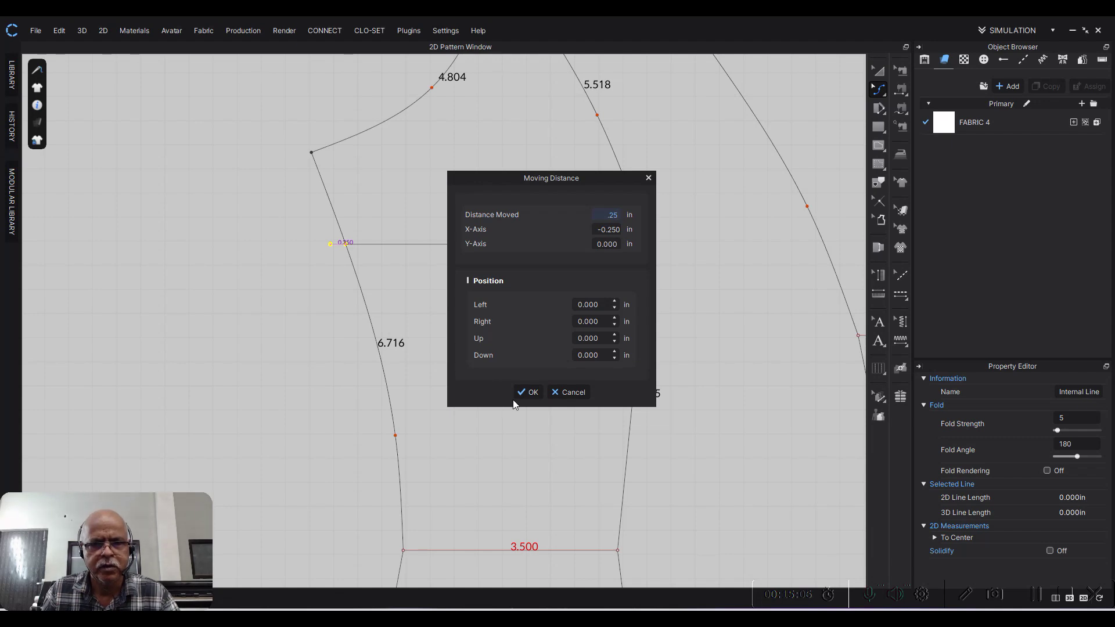
pyautogui.click(533, 397)
pyautogui.scroll(5, 352, 260)
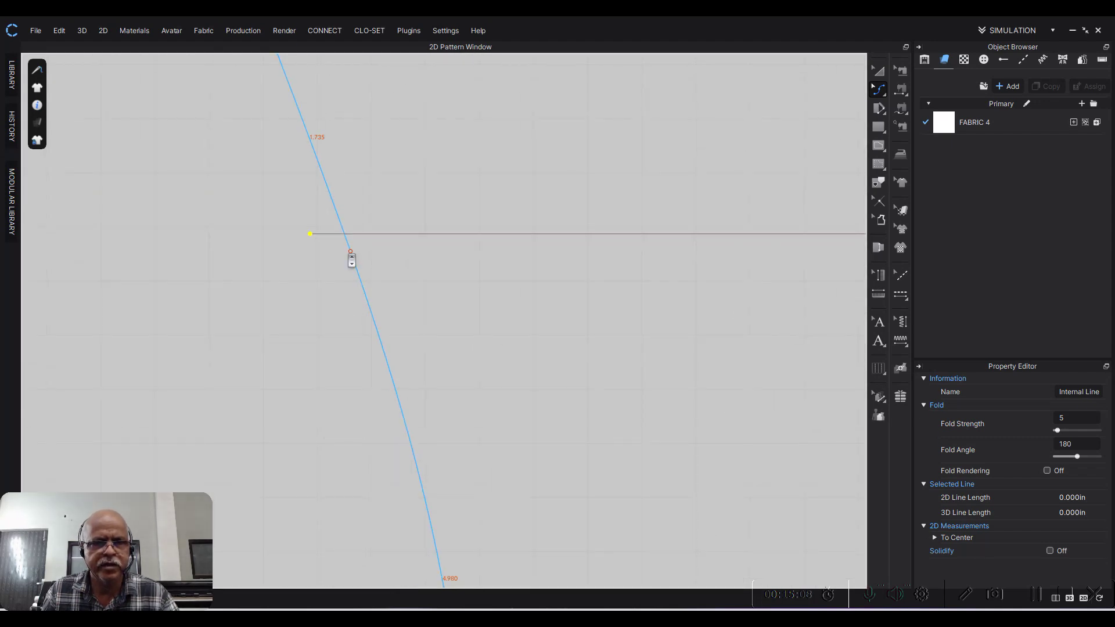
pyautogui.scroll(-5, 385, 355)
# Step: Move the internal line's right end 0.25 in as well
pyautogui.moveTo(652, 308); pyautogui.dragTo(640, 307)
pyautogui.press('Return')
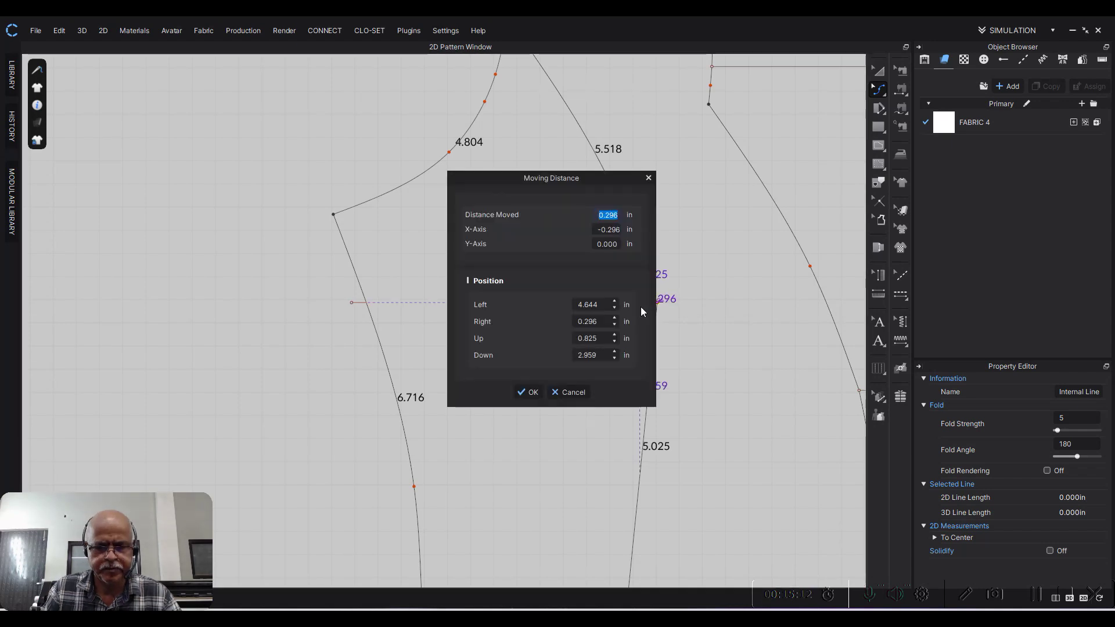
pyautogui.write('.20.25')
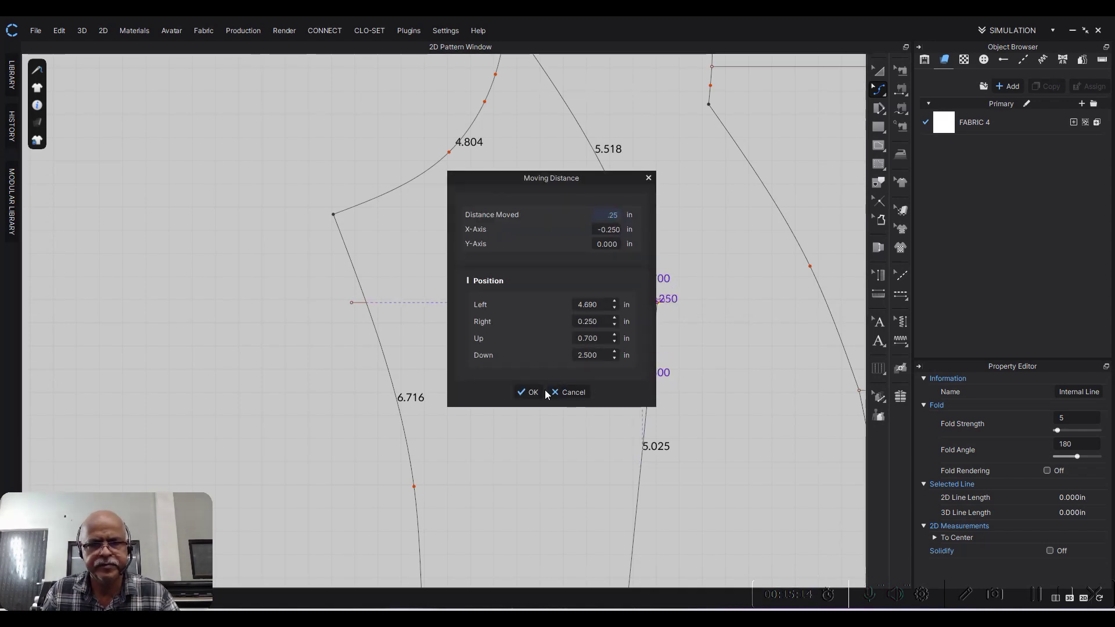
pyautogui.click(530, 392)
pyautogui.scroll(3, 649, 329)
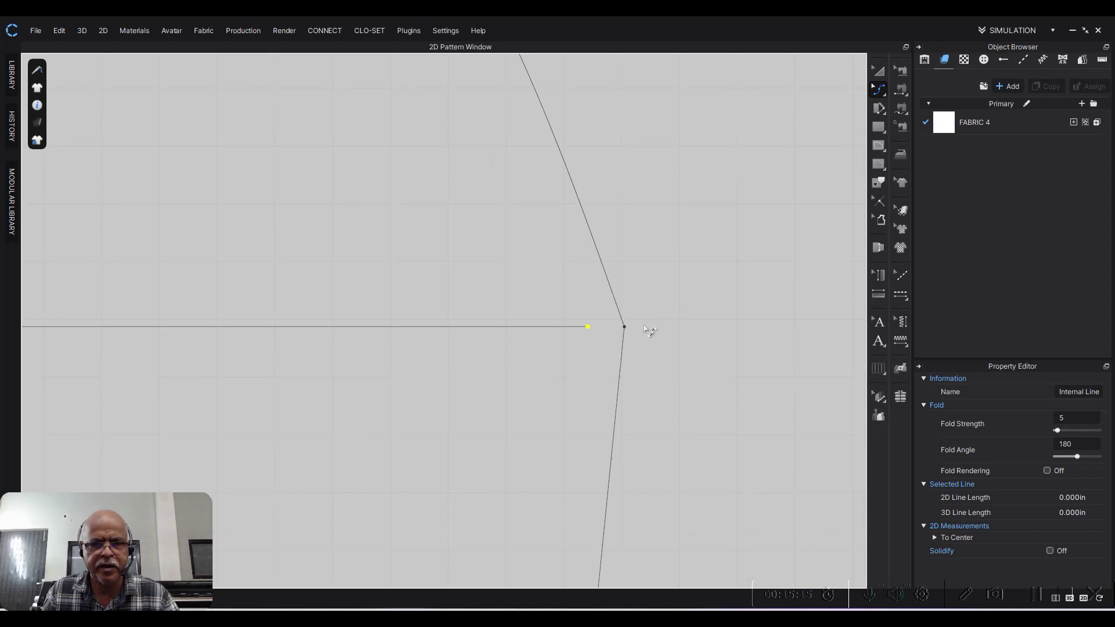
# Step: Drag the panel's corner point to the left
pyautogui.moveTo(625, 329); pyautogui.dragTo(593, 336)
pyautogui.scroll(-2, 593, 337)
pyautogui.click(615, 318)
pyautogui.moveTo(600, 216); pyautogui.dragTo(592, 309, button='middle')
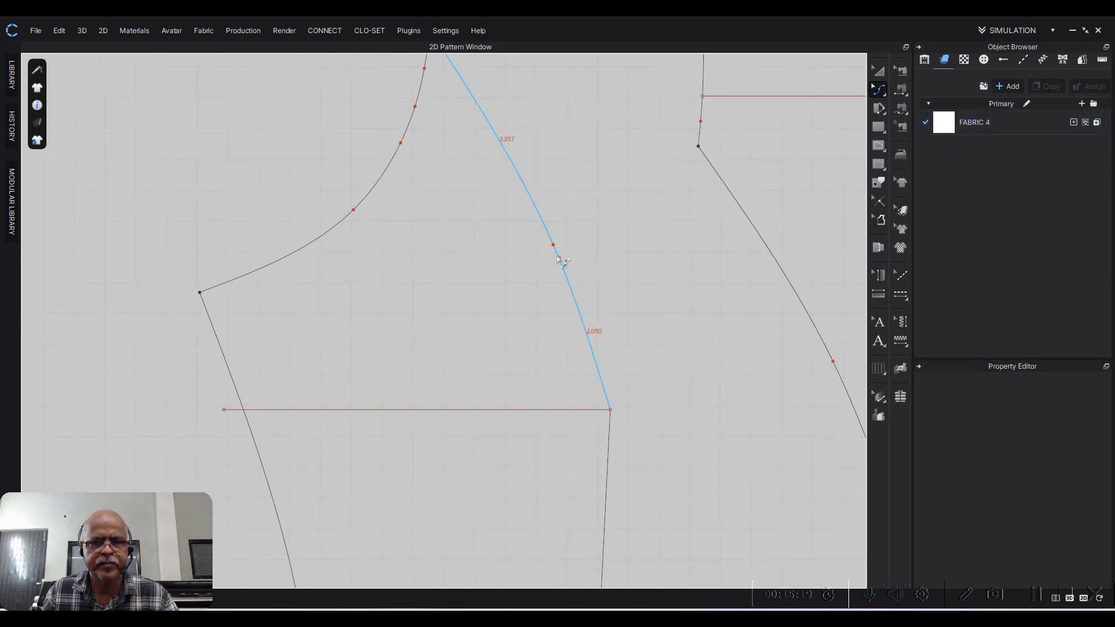
# Step: Reshape the panel's upper side curve and straighten its left side edge
pyautogui.moveTo(554, 248); pyautogui.dragTo(599, 326)
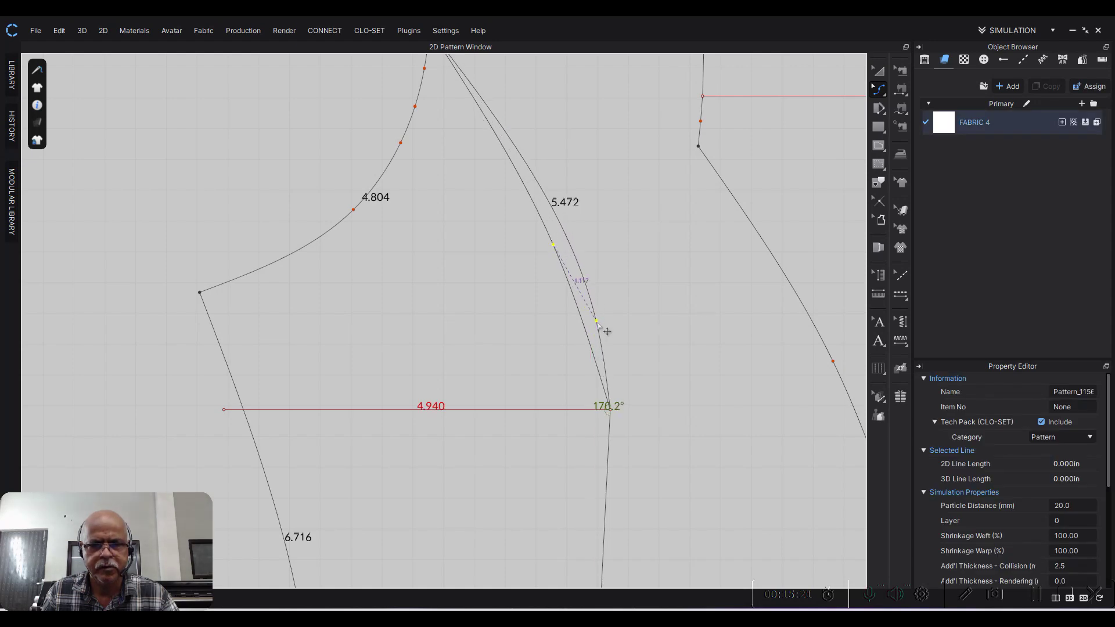
pyautogui.scroll(-2, 598, 325)
pyautogui.scroll(-1, 651, 294)
pyautogui.scroll(5, 578, 268)
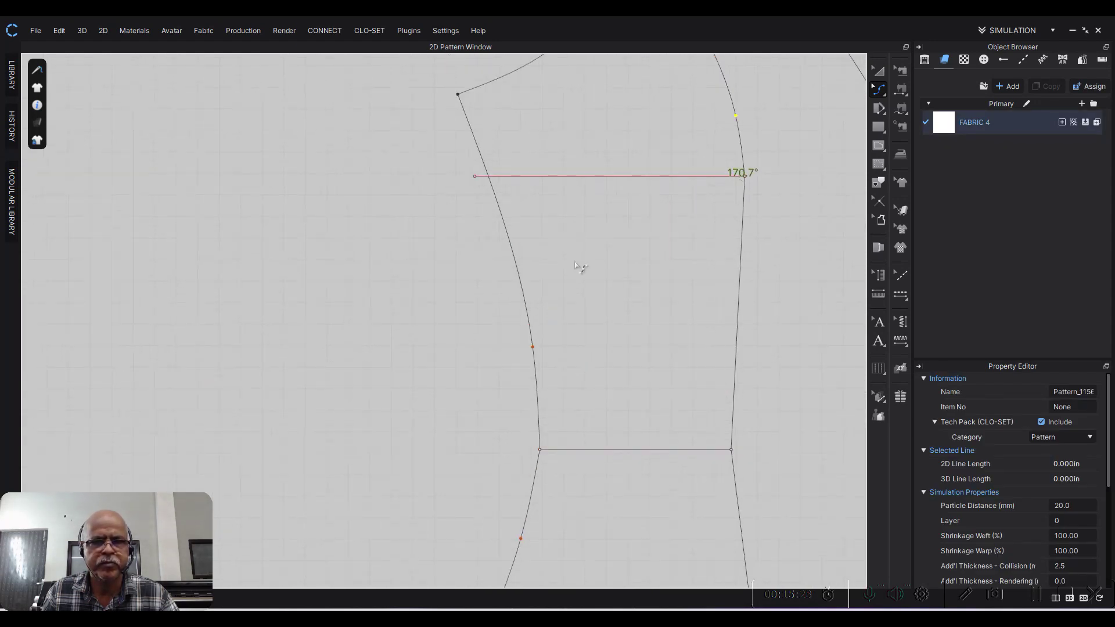
pyautogui.moveTo(533, 347); pyautogui.dragTo(477, 201)
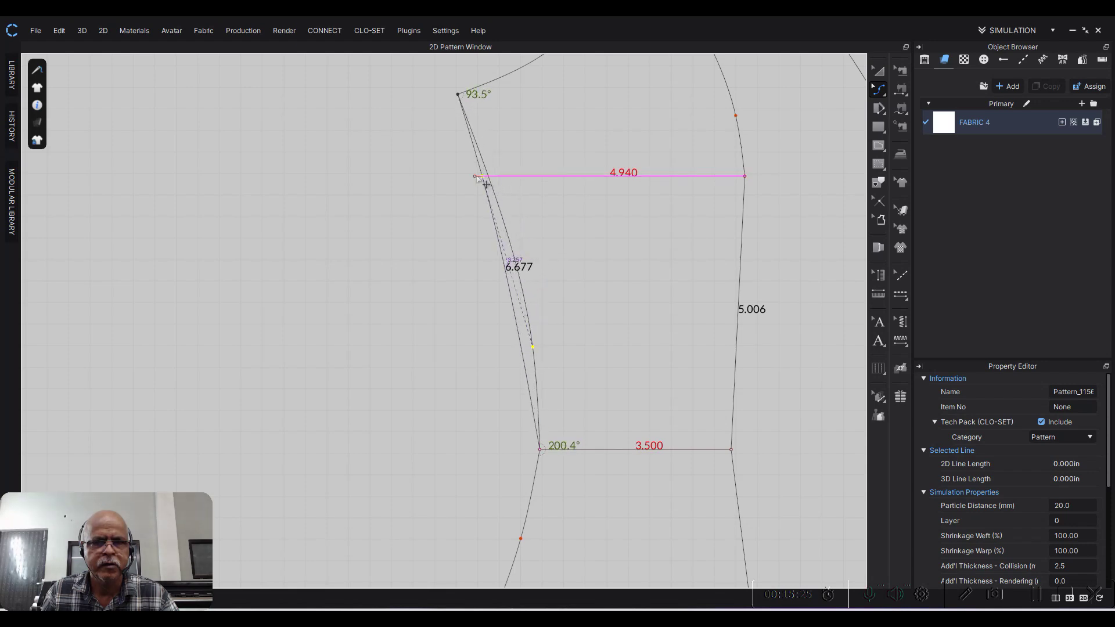
pyautogui.click(414, 215)
pyautogui.scroll(3, 473, 171)
pyautogui.scroll(2, 481, 200)
pyautogui.scroll(1, 511, 186)
# Step: Undo a point move that triggered the points-too-close warning
pyautogui.click(520, 169)
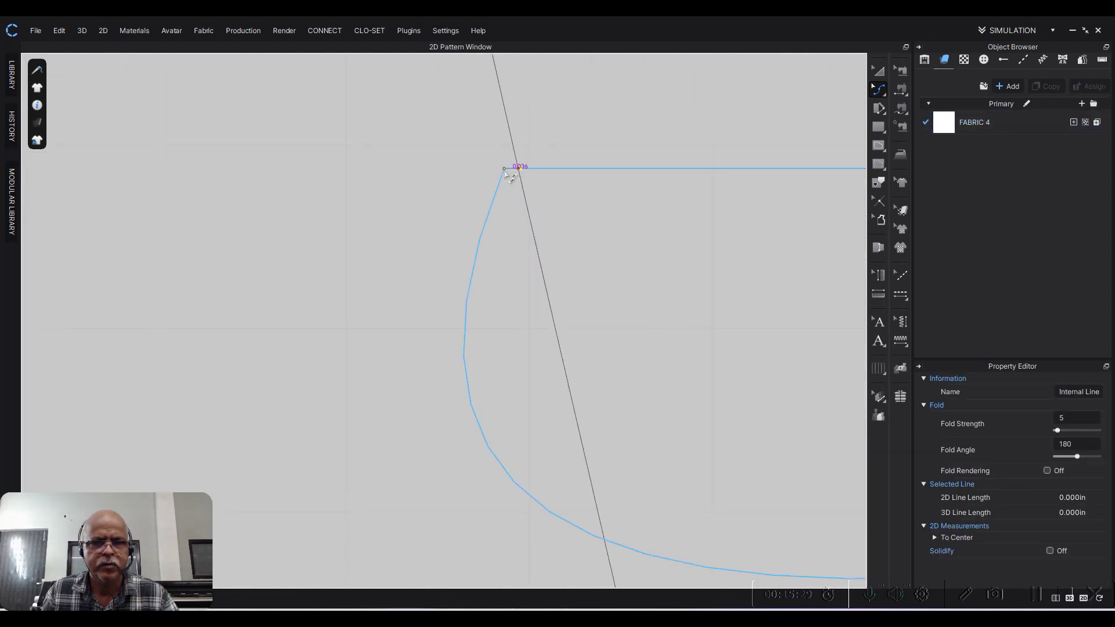
pyautogui.click(520, 173)
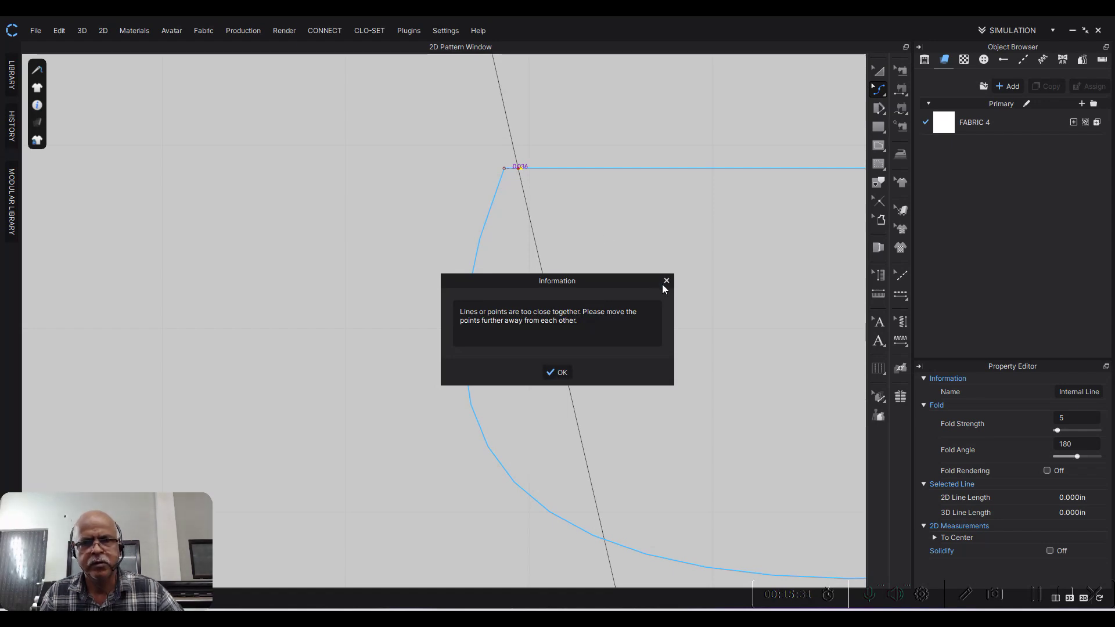
pyautogui.press('Return')
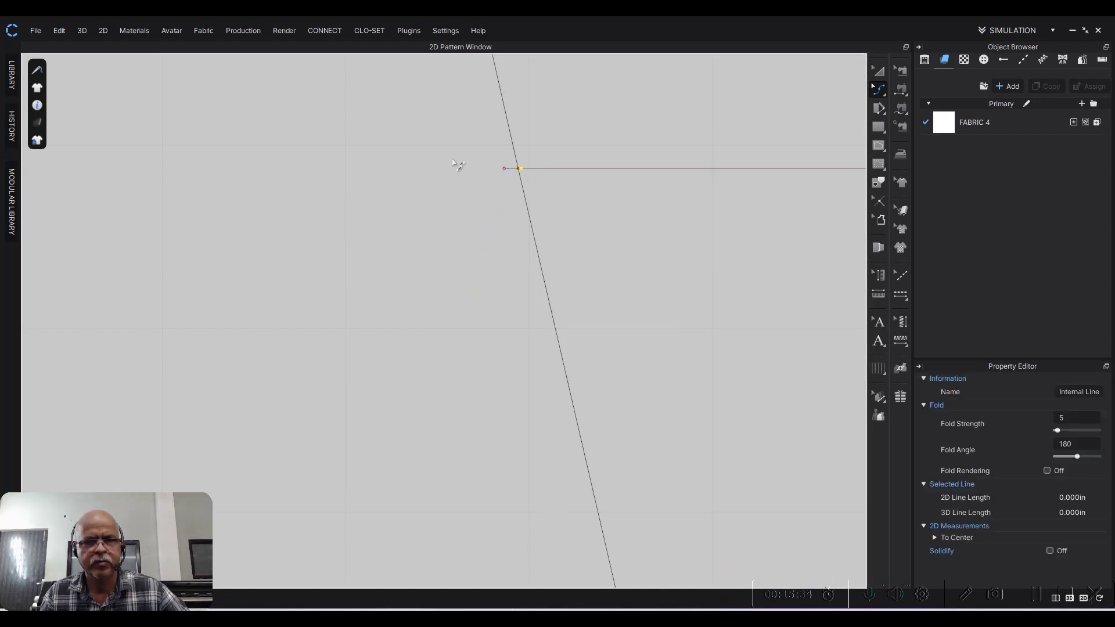
pyautogui.click(511, 199)
pyautogui.hotkey('ctrl', 'z')
pyautogui.scroll(-2, 593, 210)
pyautogui.scroll(-2, 717, 416)
pyautogui.scroll(-1, 672, 349)
pyautogui.scroll(-2, 662, 323)
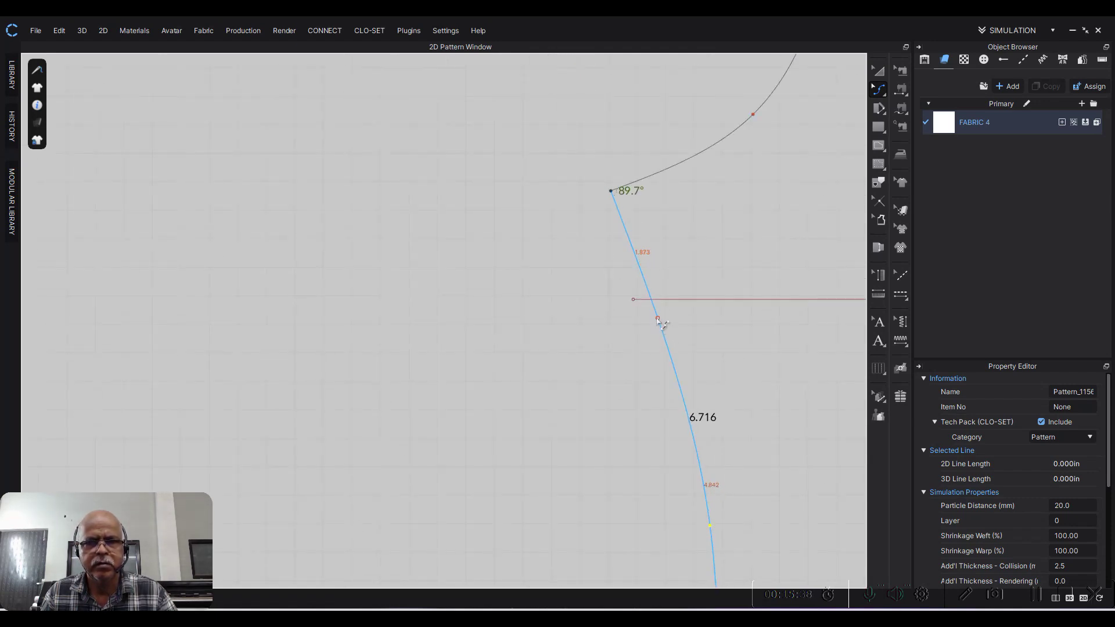
# Step: Bend the side edge into a gentle curve and adjust its bulge
pyautogui.moveTo(656, 314); pyautogui.dragTo(591, 324)
pyautogui.scroll(-2, 590, 323)
pyautogui.scroll(3, 623, 361)
pyautogui.moveTo(636, 359); pyautogui.dragTo(603, 297)
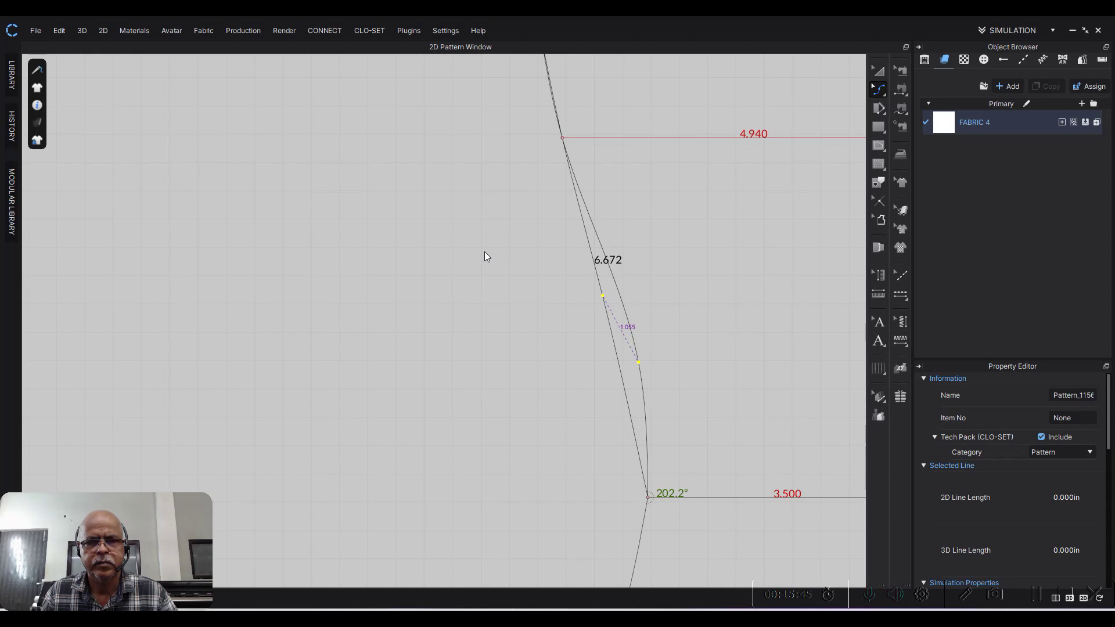
pyautogui.scroll(-3, 485, 254)
pyautogui.click(485, 254)
pyautogui.scroll(2, 552, 251)
pyautogui.scroll(2, 553, 254)
# Step: Move the left end of the front panel's waist internal line 0.25 in inward
pyautogui.moveTo(553, 254); pyautogui.dragTo(628, 291, button='middle')
pyautogui.scroll(2, 667, 289)
pyautogui.moveTo(642, 214); pyautogui.dragTo(605, 326, button='middle')
pyautogui.scroll(-3, 605, 325)
pyautogui.scroll(-2, 612, 287)
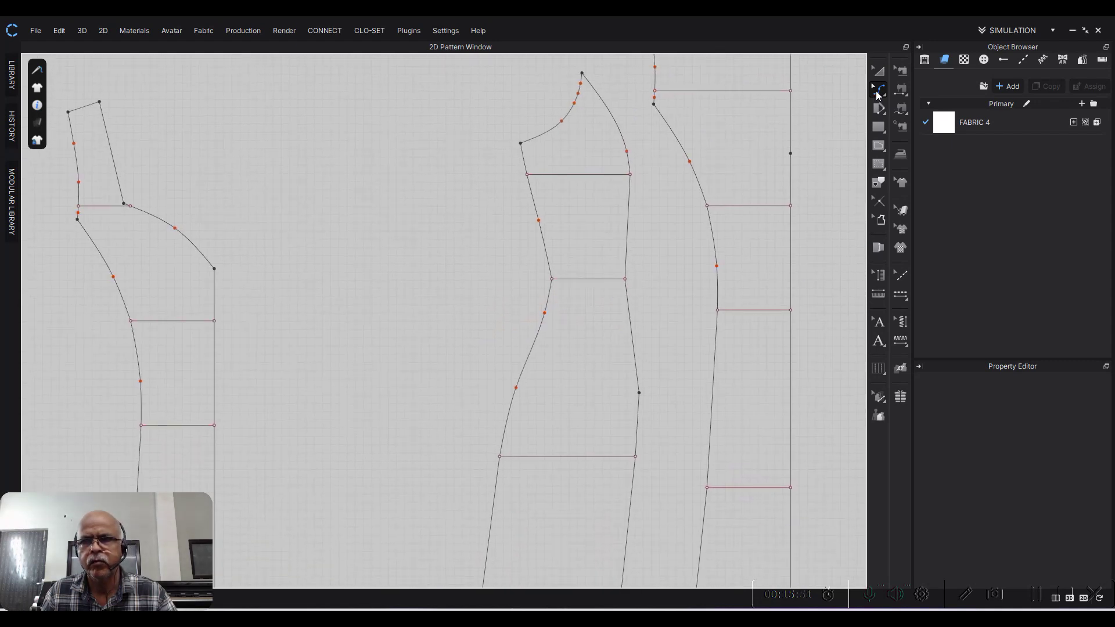
pyautogui.moveTo(503, 262); pyautogui.dragTo(646, 318)
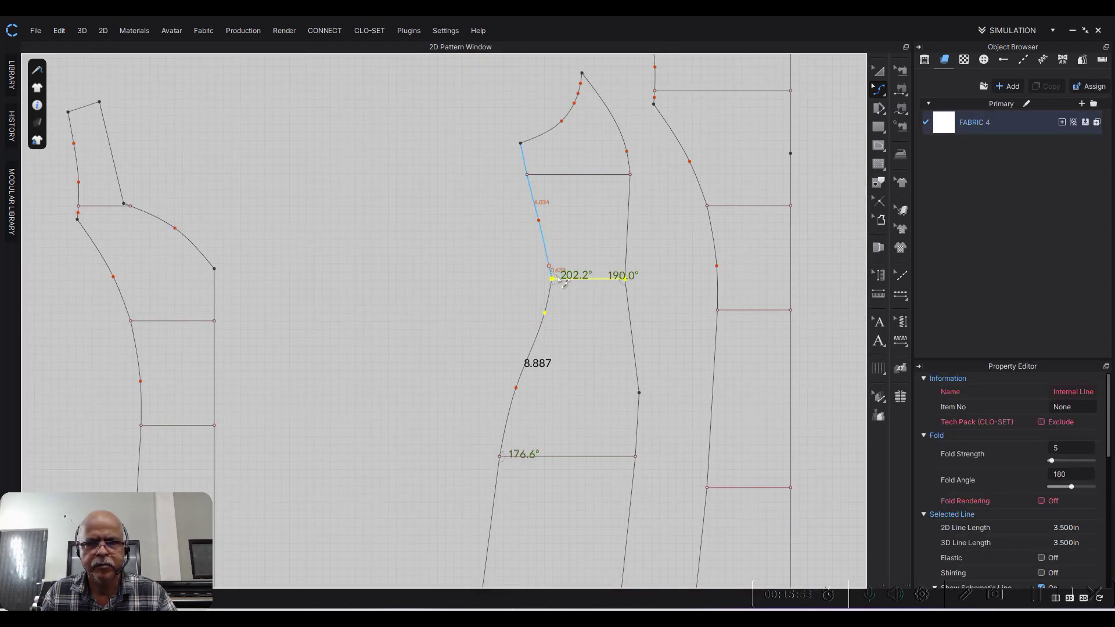
pyautogui.moveTo(553, 280); pyautogui.dragTo(545, 281)
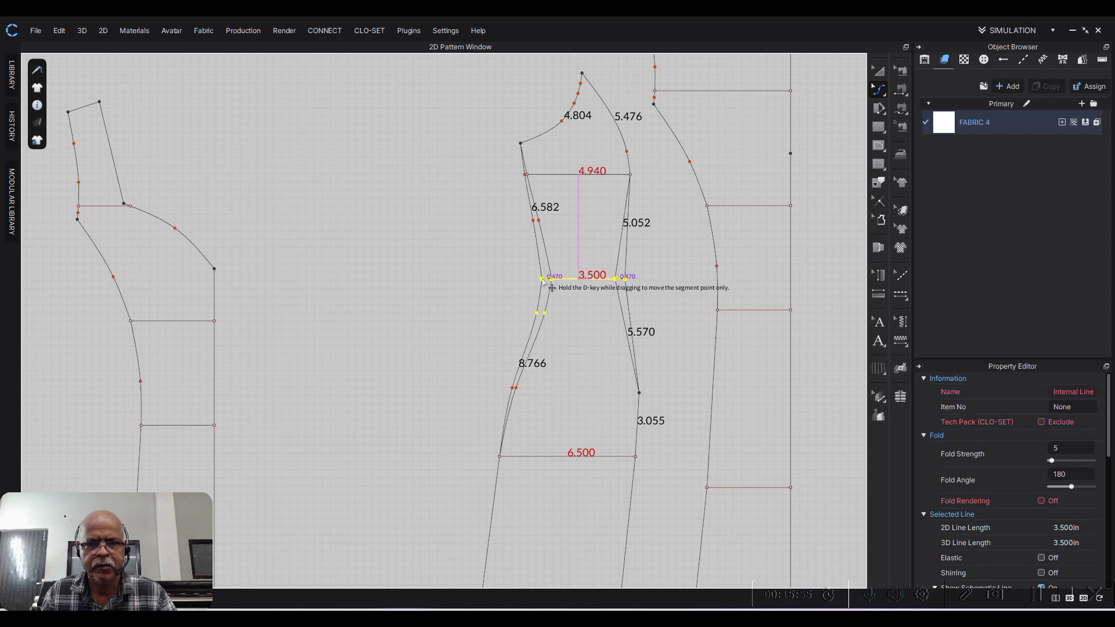
pyautogui.press('Return')
pyautogui.write('.25')
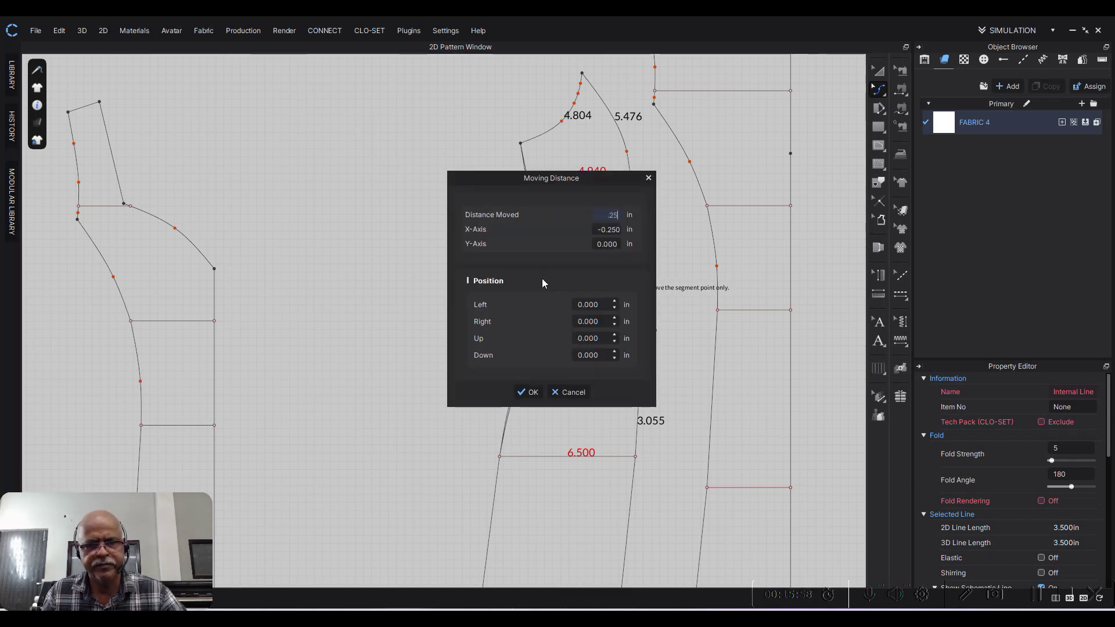
pyautogui.click(527, 393)
# Step: Deselect the line and bring all the panels into view
pyautogui.click(431, 297)
pyautogui.scroll(-2, 583, 268)
pyautogui.moveTo(582, 268); pyautogui.dragTo(611, 278, button='middle')
pyautogui.scroll(-2, 611, 278)
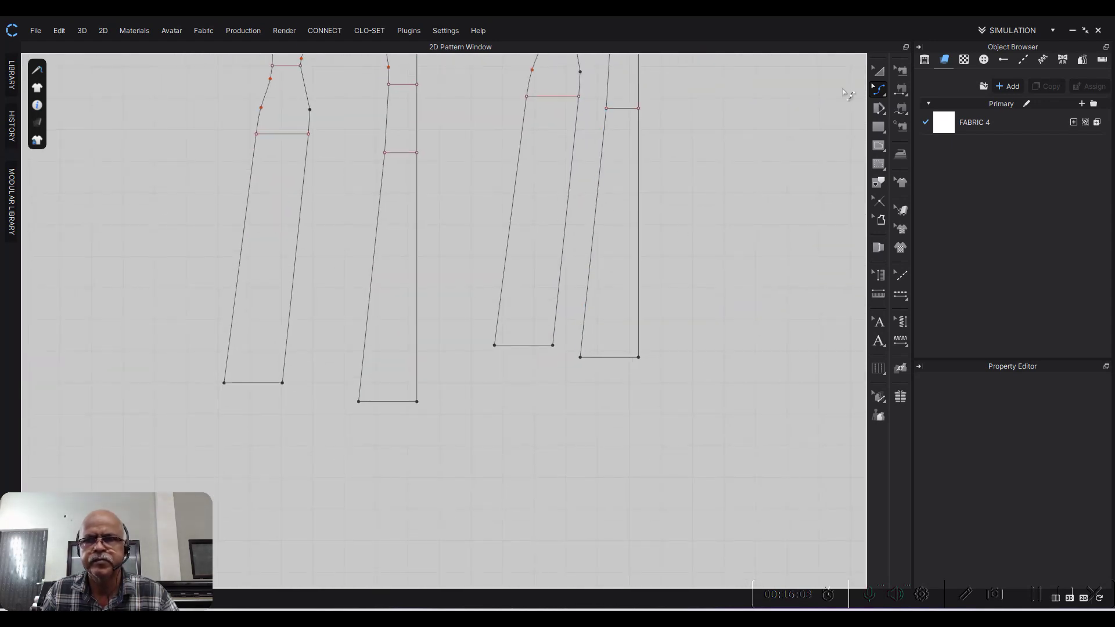
# Step: Reposition the fourth and third pattern pieces
pyautogui.scroll(-2, 735, 216)
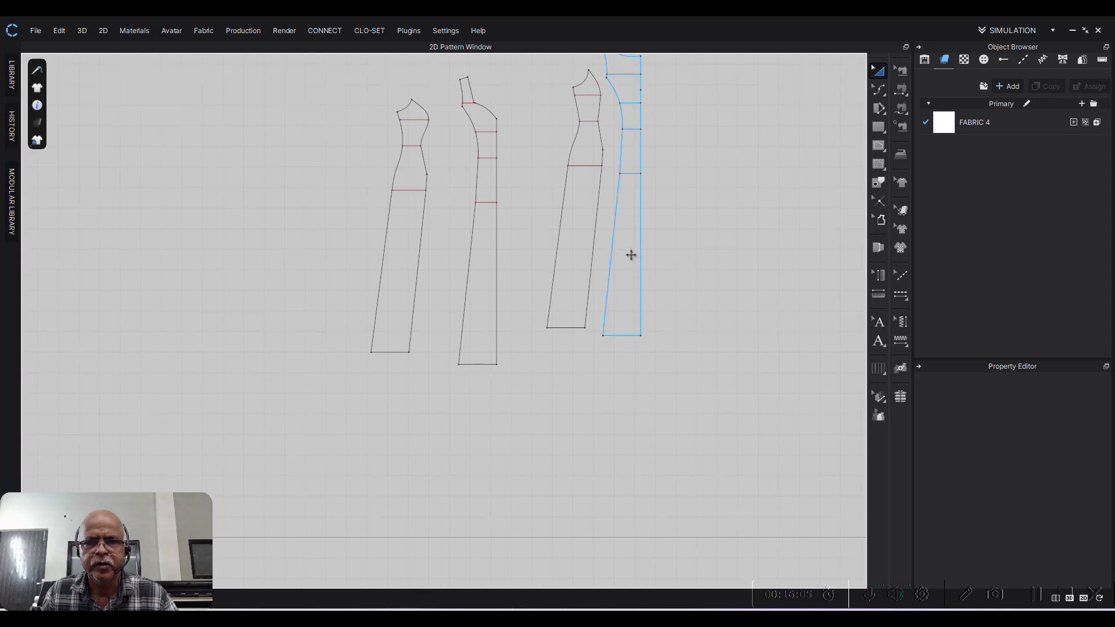
pyautogui.moveTo(630, 253); pyautogui.dragTo(670, 255)
pyautogui.moveTo(575, 260); pyautogui.dragTo(574, 286)
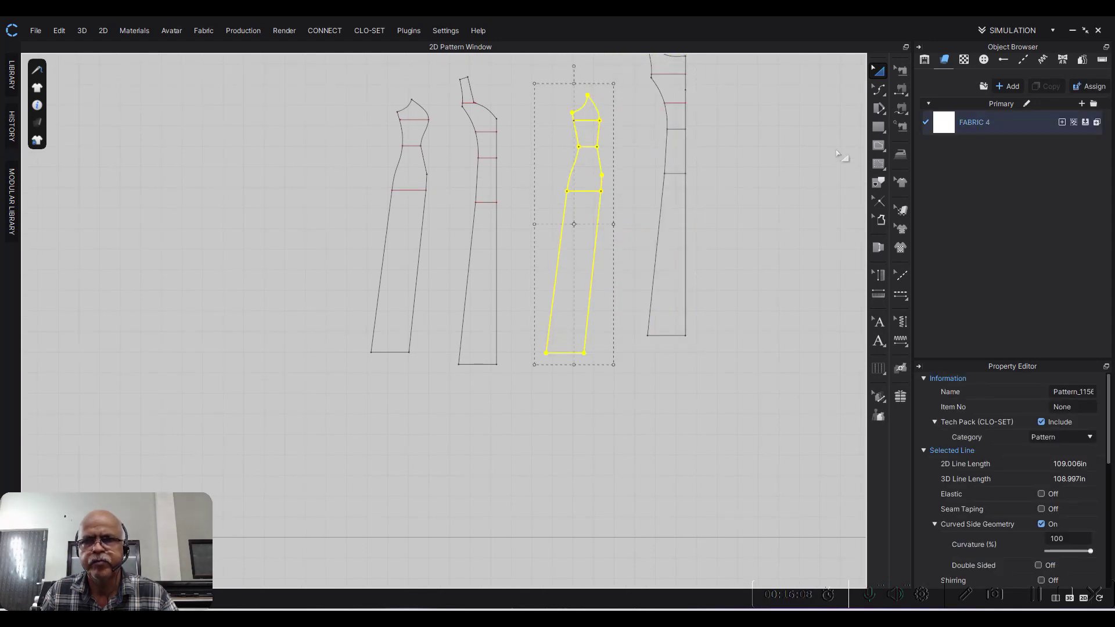
# Step: Extend the third panel's bottom-right hem corner 6 in outward with Edit Curve Point
pyautogui.click(881, 90)
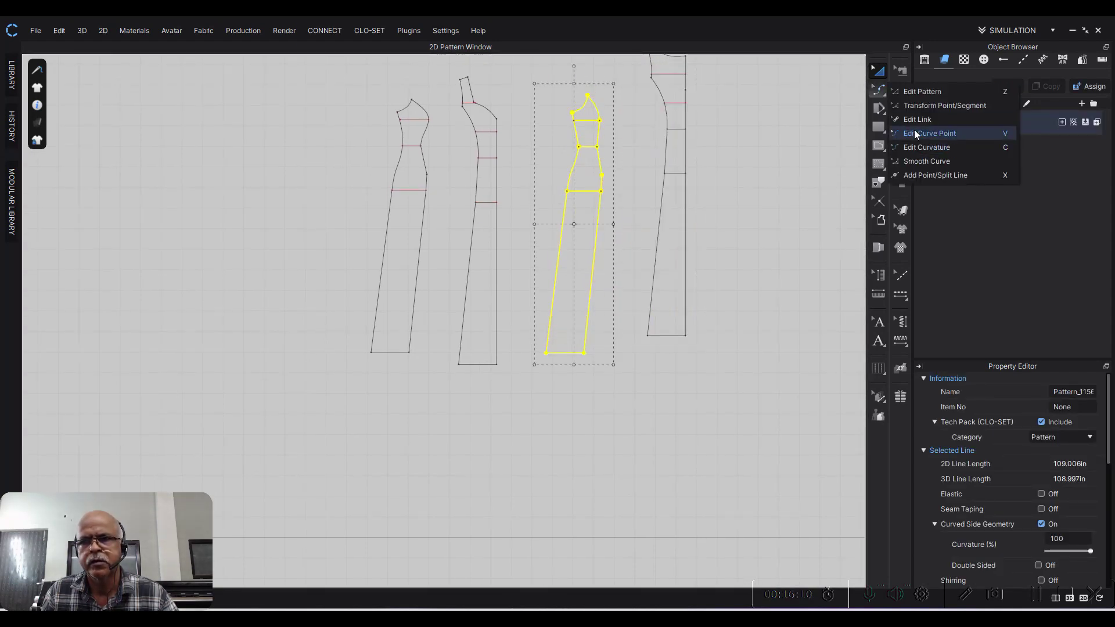
pyautogui.click(914, 131)
pyautogui.click(592, 348)
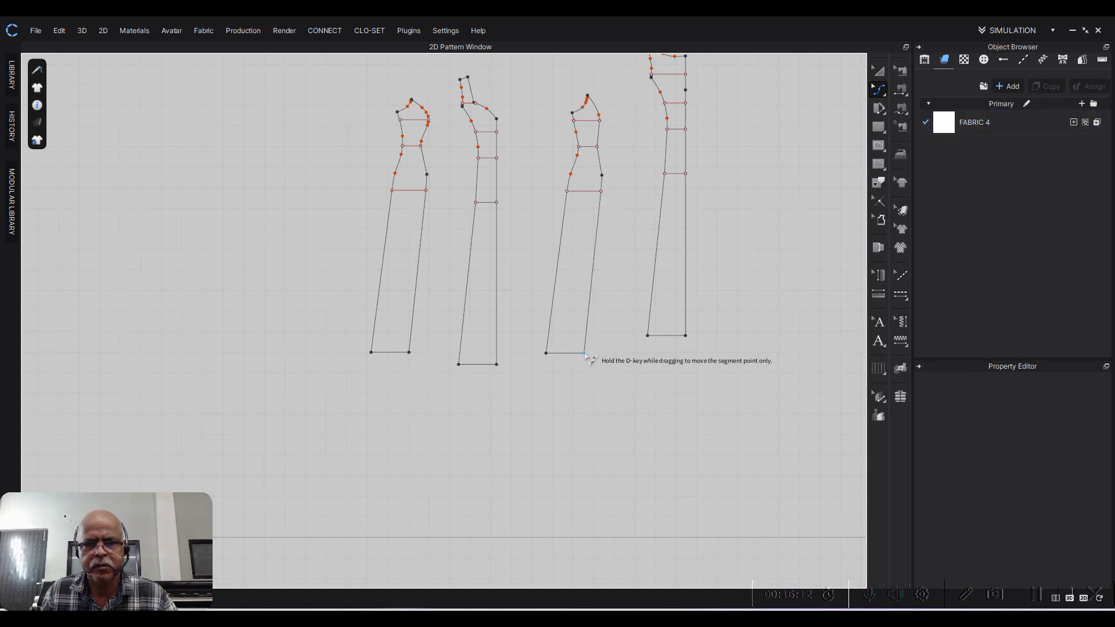
pyautogui.moveTo(586, 353); pyautogui.dragTo(617, 354)
pyautogui.rightClick(618, 356)
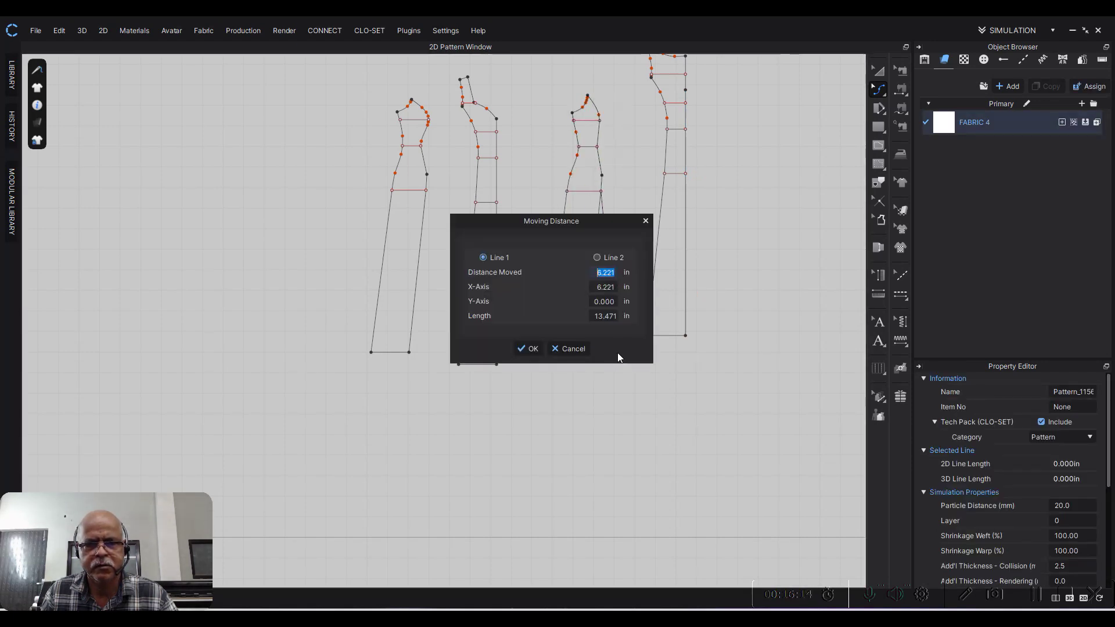
pyautogui.write('6')
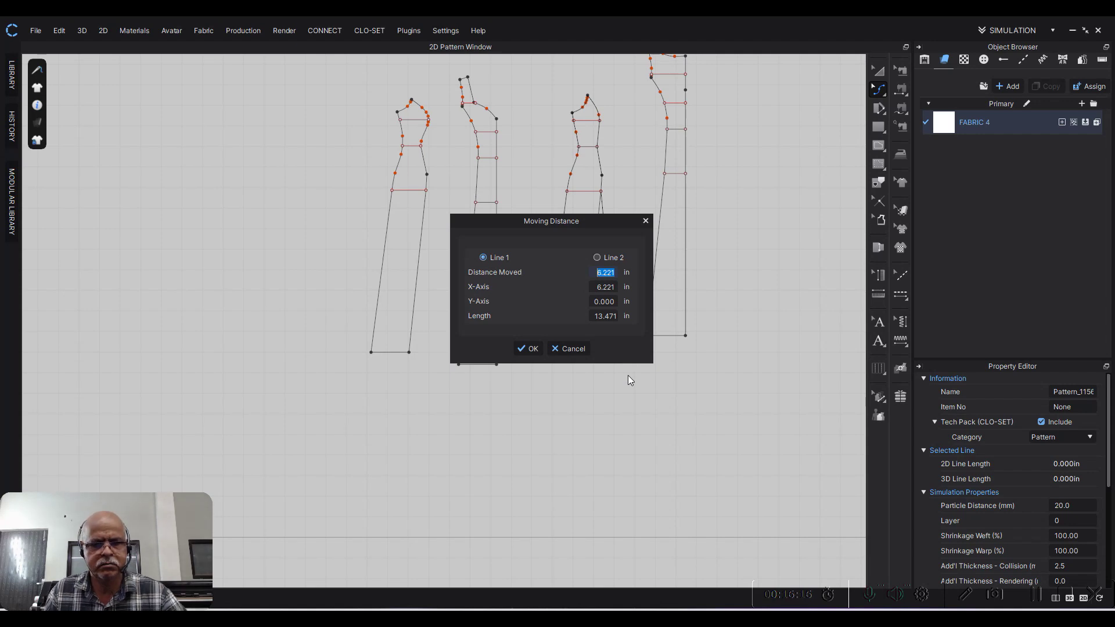
pyautogui.click(533, 349)
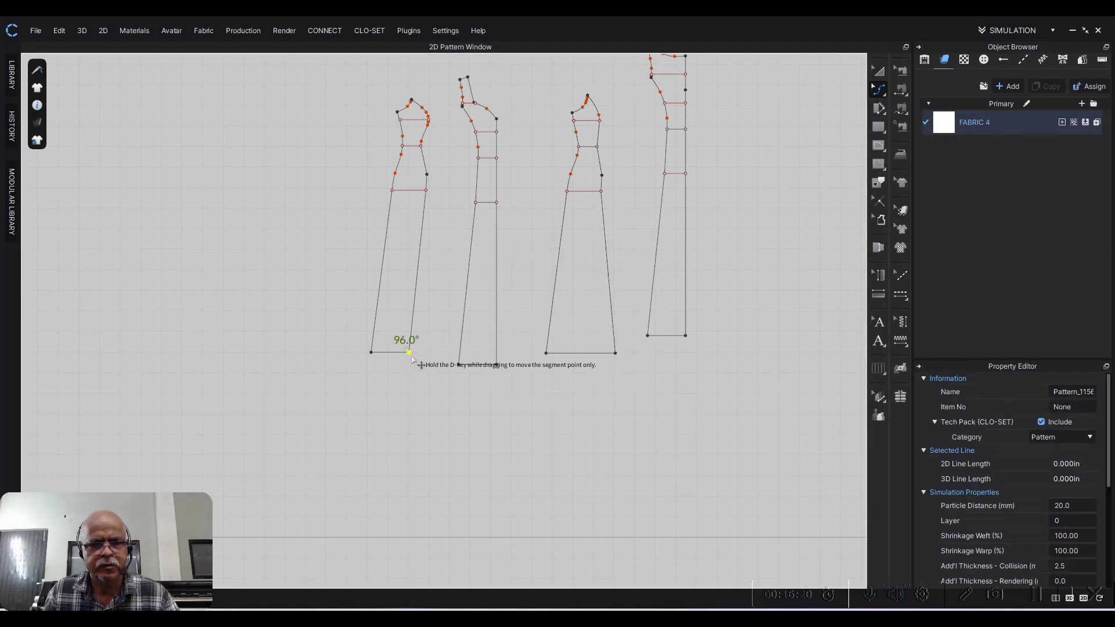
# Step: Extend the first panel's hem corner 6 in outward
pyautogui.moveTo(410, 353); pyautogui.dragTo(436, 352)
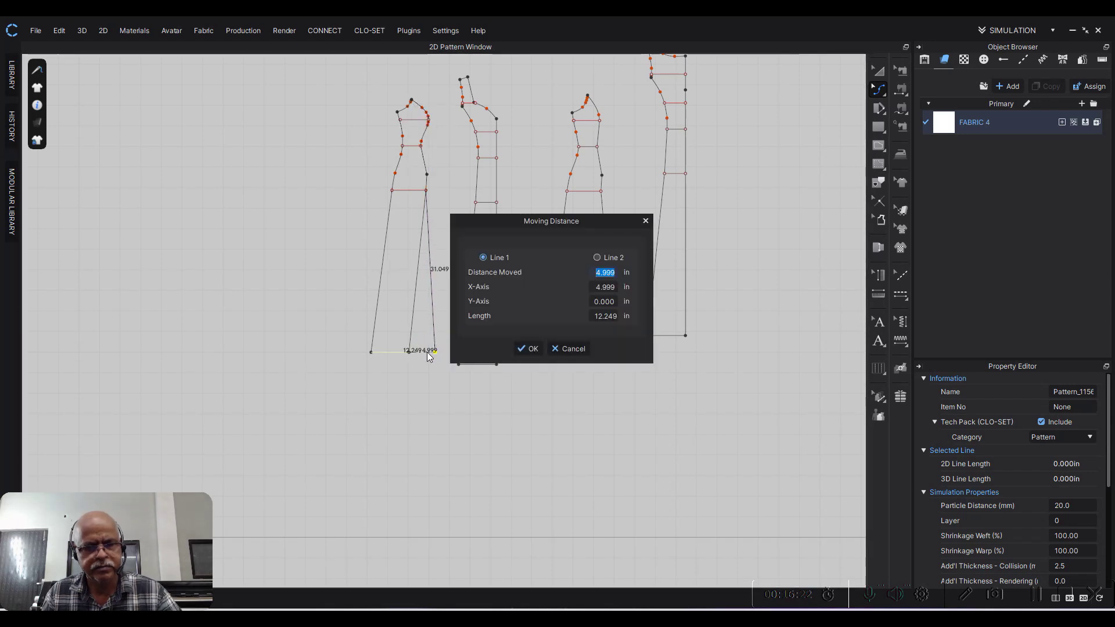
pyautogui.write('6')
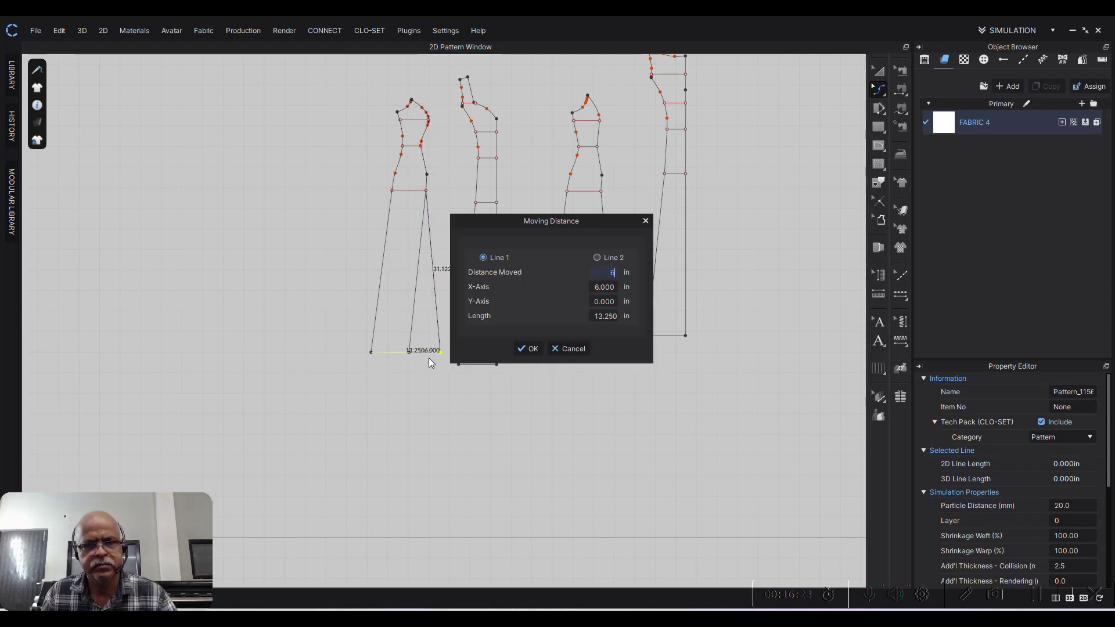
pyautogui.click(530, 349)
pyautogui.scroll(2, 344, 225)
pyautogui.scroll(3, 361, 294)
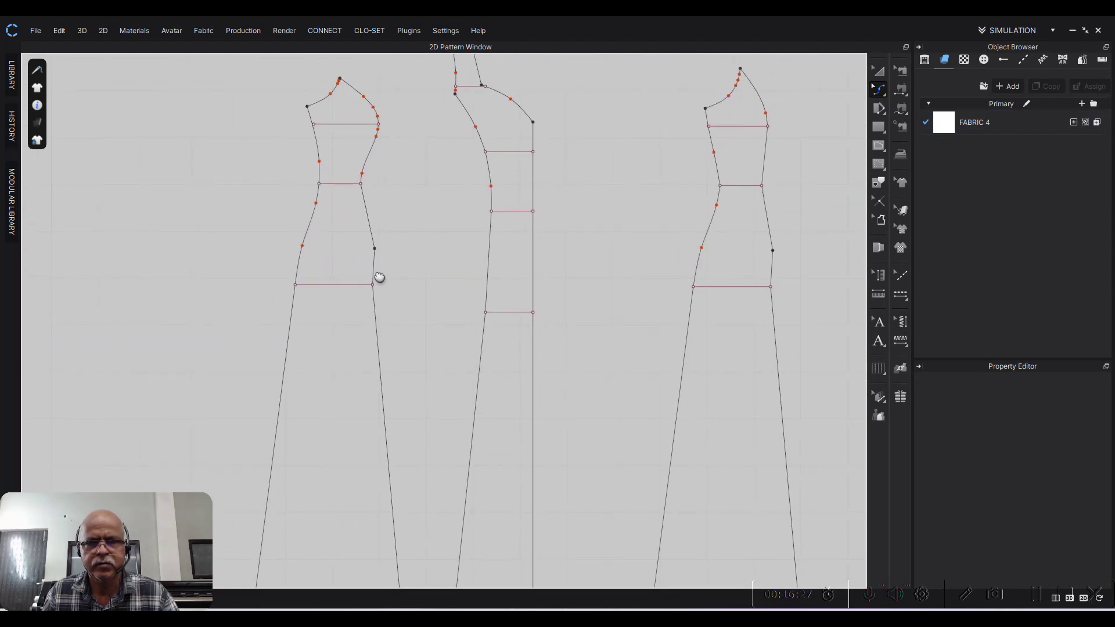
# Step: Start an exact move on the third panel's waist point, then cancel it
pyautogui.scroll(-3, 465, 288)
pyautogui.scroll(3, 558, 278)
pyautogui.scroll(3, 544, 279)
pyautogui.click(524, 277)
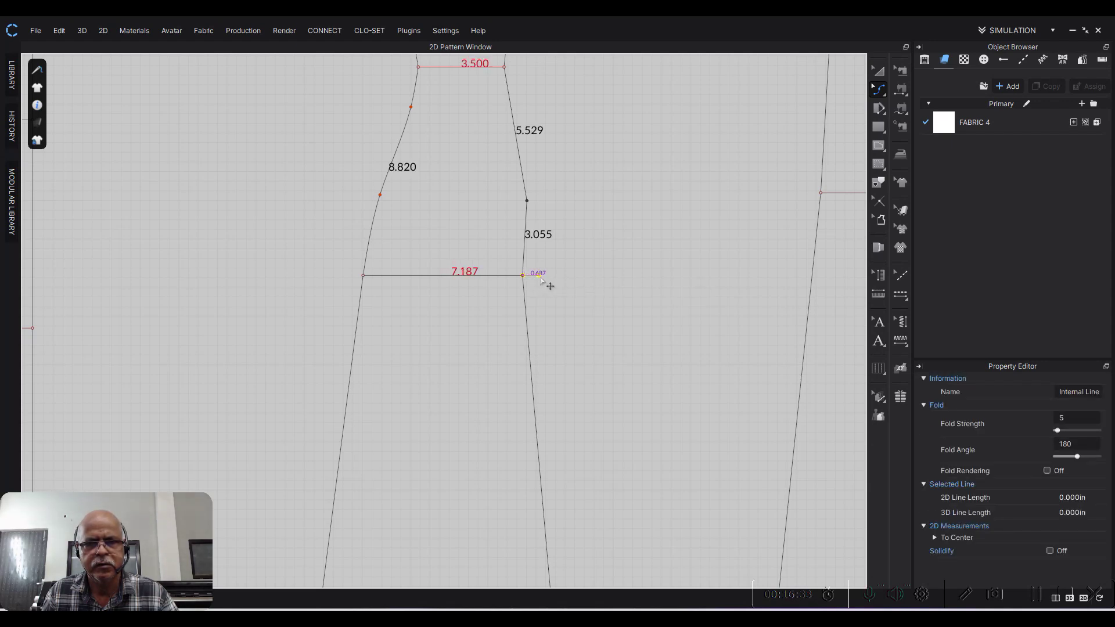
pyautogui.rightClick(540, 280)
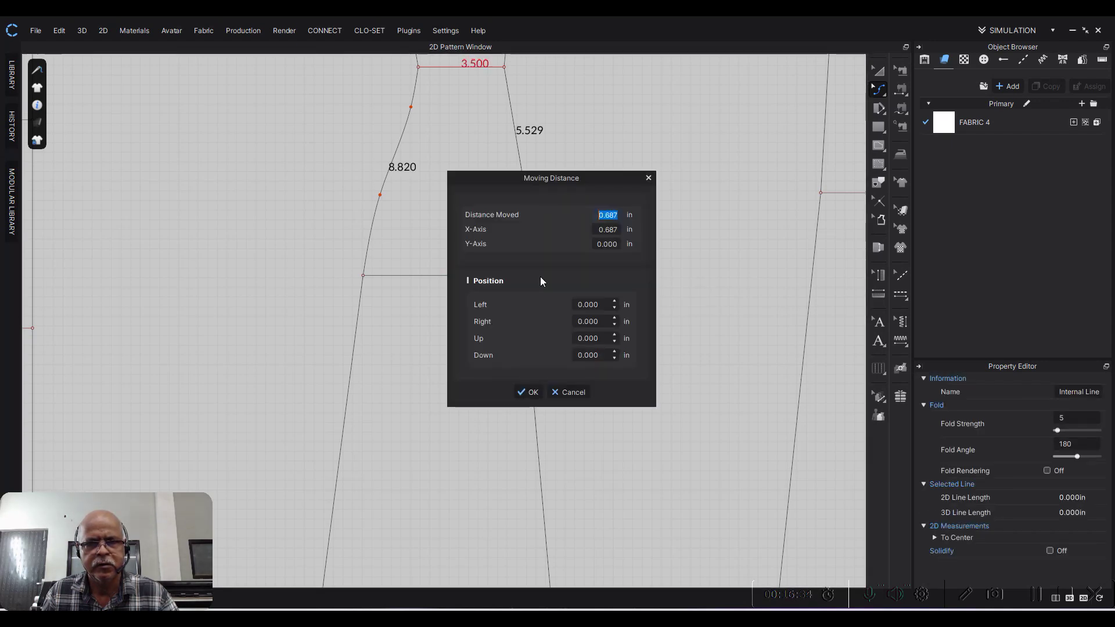
pyautogui.click(648, 177)
pyautogui.scroll(-4, 591, 238)
pyautogui.scroll(-1, 551, 280)
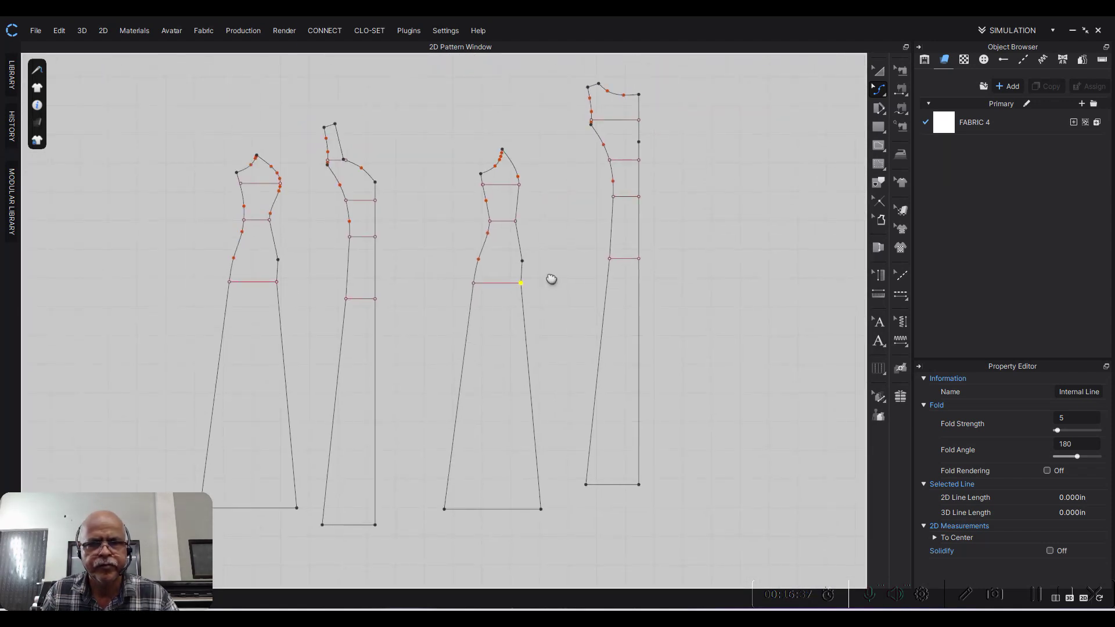
pyautogui.scroll(3, 551, 280)
pyautogui.click(494, 251)
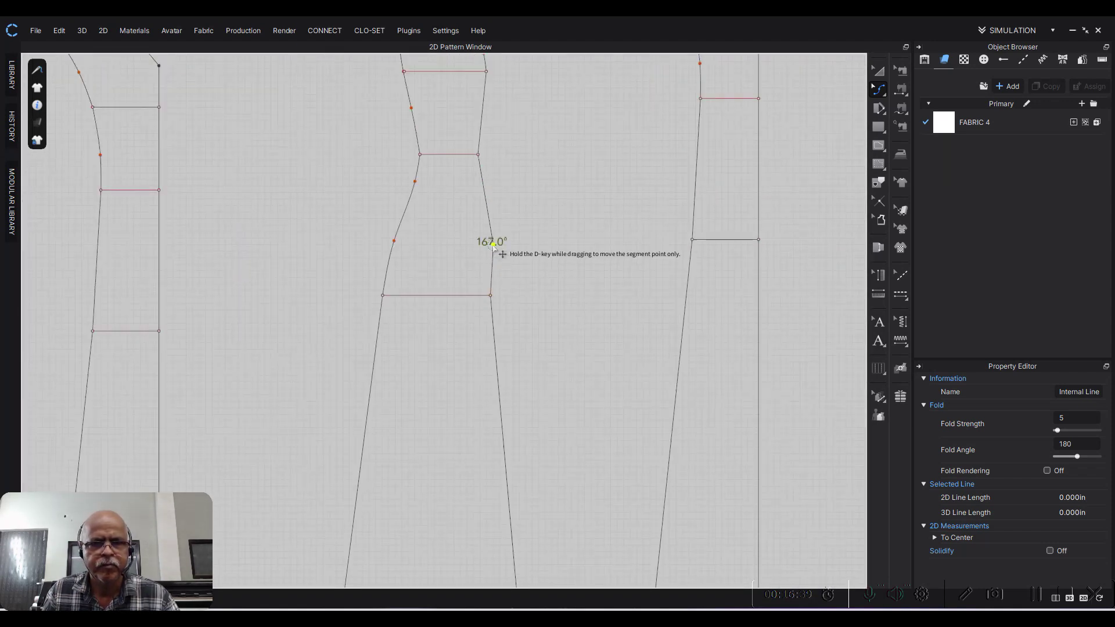
pyautogui.click(509, 255)
pyautogui.scroll(-2, 588, 281)
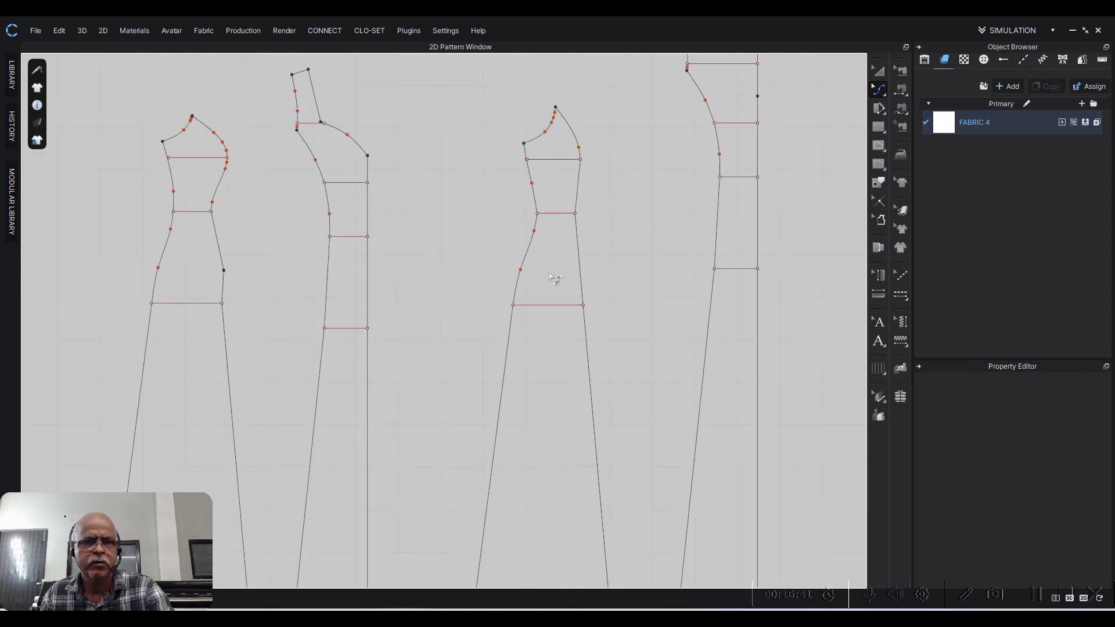
# Step: Move the first panel's waist line end 0.25 in inward
pyautogui.click(227, 274)
pyautogui.moveTo(244, 277); pyautogui.dragTo(313, 279, button='right')
pyautogui.scroll(3, 304, 285)
pyautogui.scroll(-2, 313, 301)
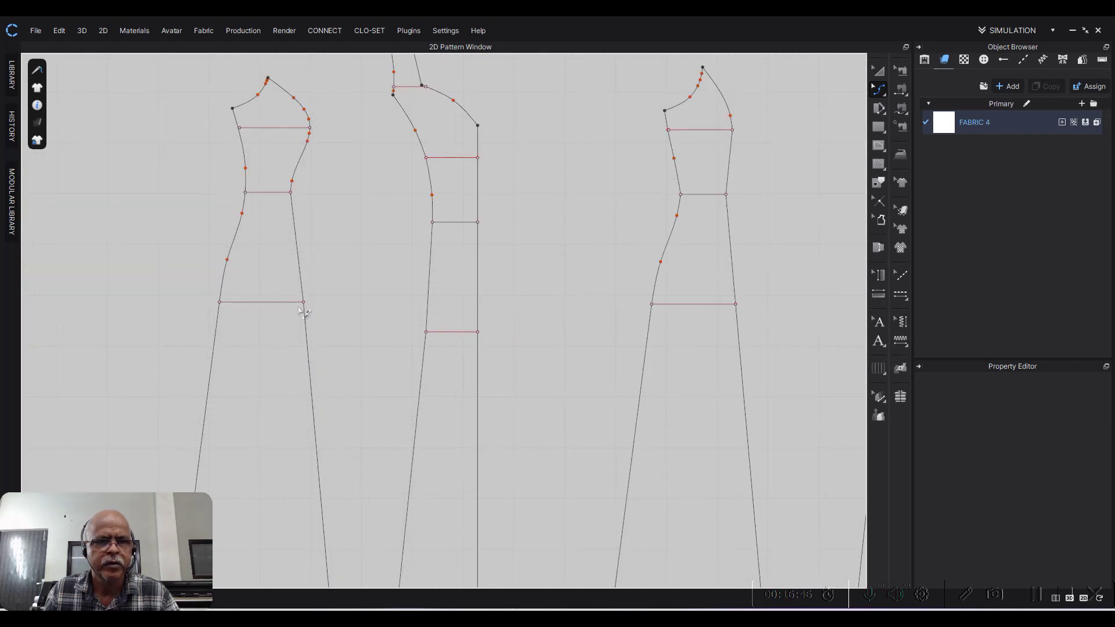
pyautogui.moveTo(305, 303); pyautogui.dragTo(312, 307)
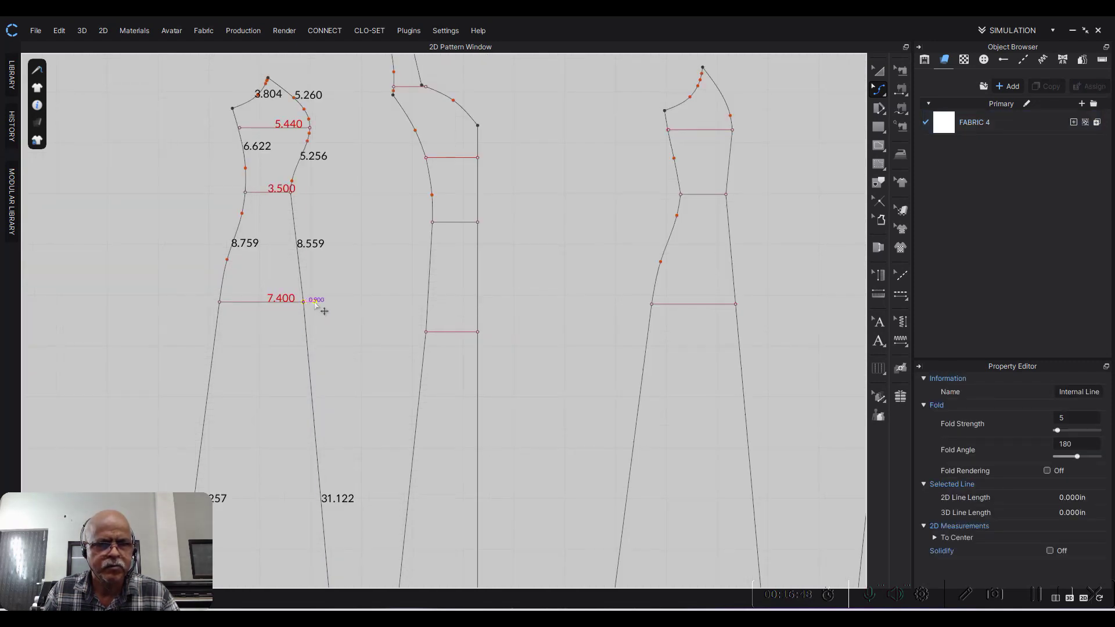
pyautogui.rightClick(316, 307)
pyautogui.write('.250')
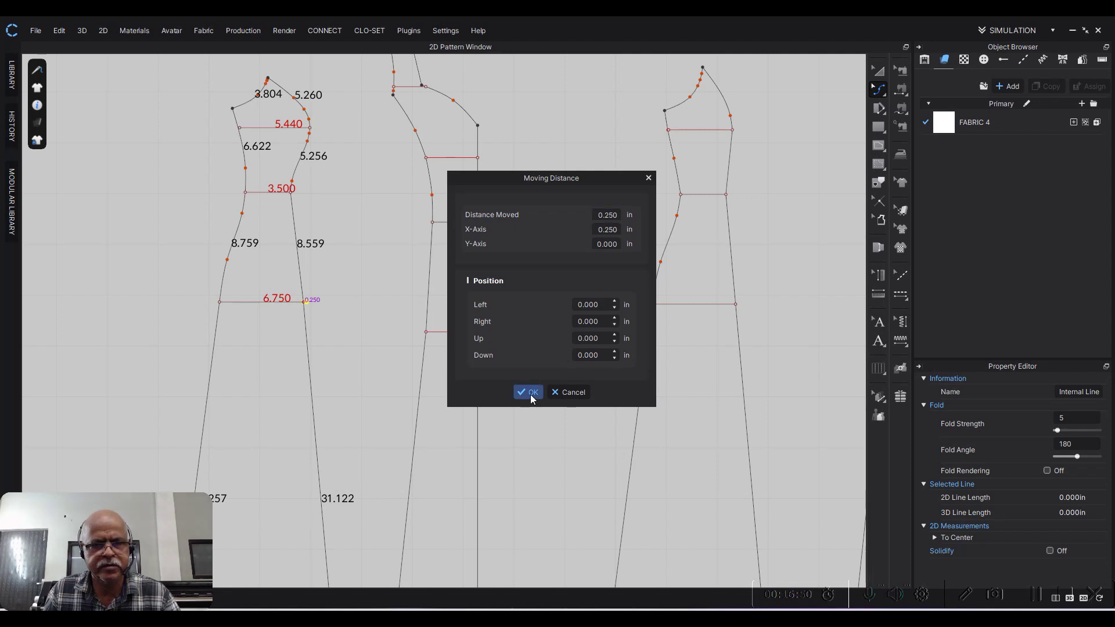
pyautogui.click(529, 392)
# Step: Finish the first panel's internal line at the panel edge
pyautogui.scroll(3, 348, 291)
pyautogui.scroll(2, 322, 305)
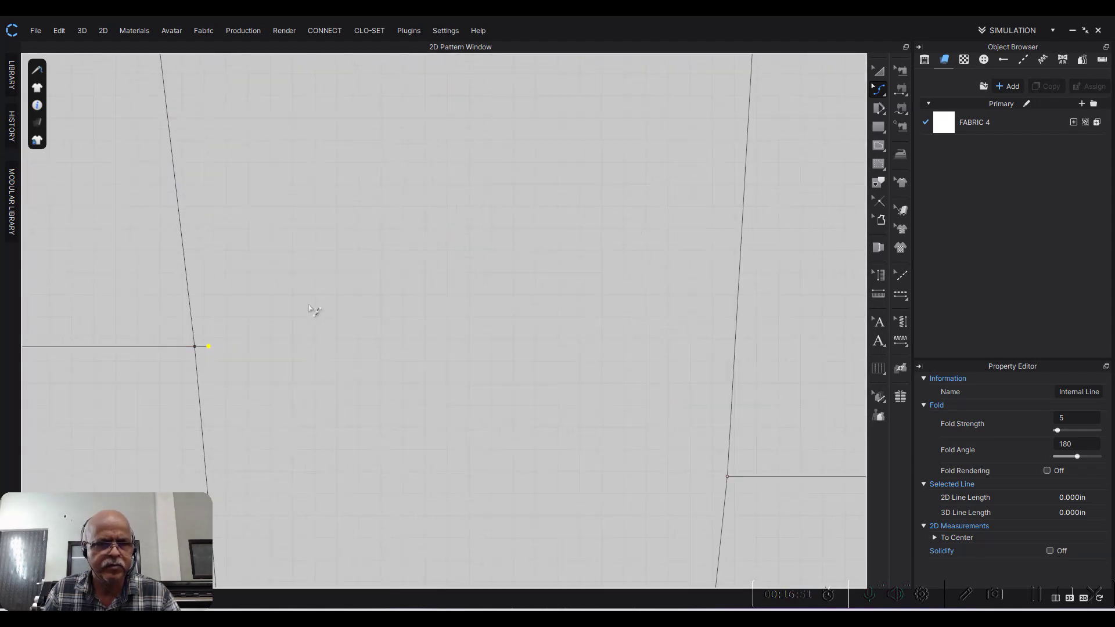
pyautogui.moveTo(283, 343); pyautogui.dragTo(369, 269, button='middle')
pyautogui.scroll(2, 316, 284)
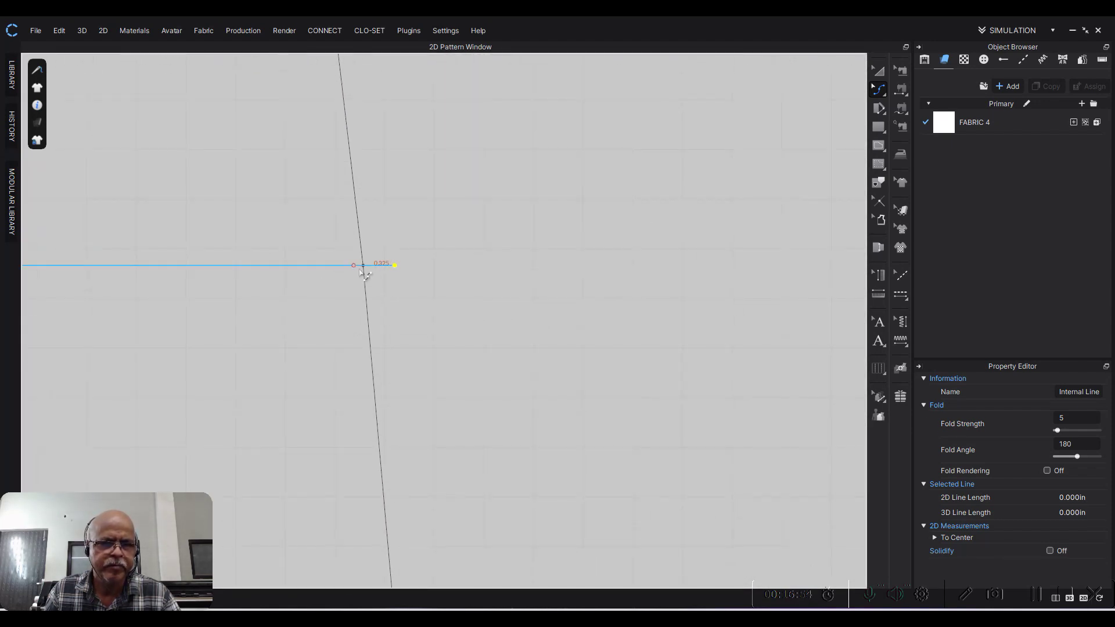
pyautogui.click(362, 266)
# Step: Move the third panel's waist line end 0.25 in inward
pyautogui.scroll(-3, 404, 271)
pyautogui.scroll(-2, 494, 281)
pyautogui.scroll(-2, 299, 306)
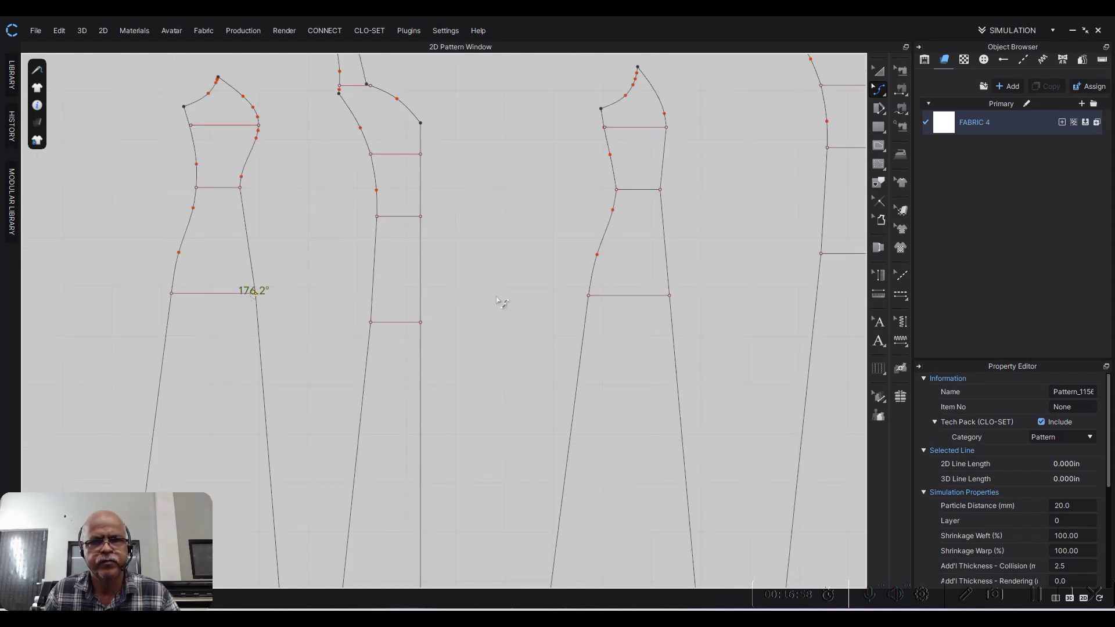
pyautogui.scroll(2, 575, 291)
pyautogui.moveTo(553, 295); pyautogui.dragTo(561, 293)
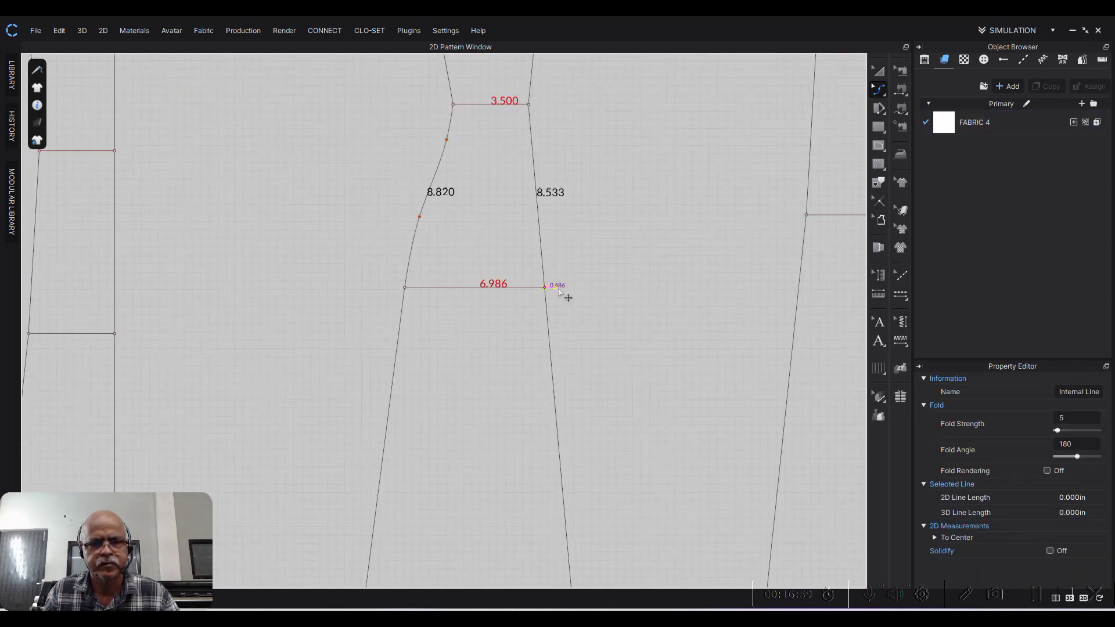
pyautogui.write('.2')
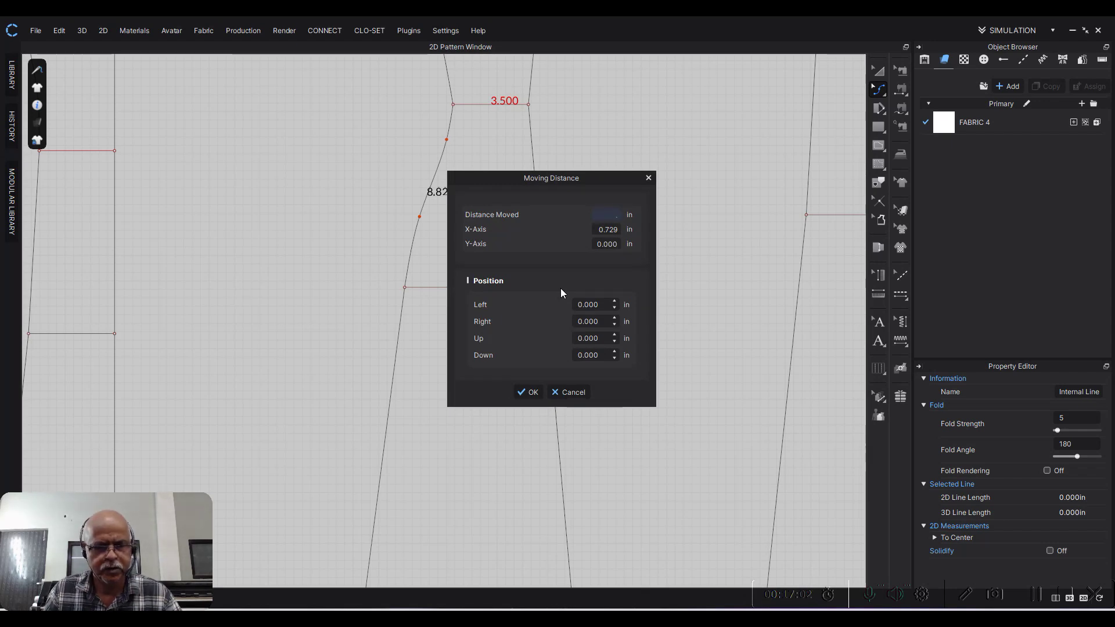
pyautogui.write('50')
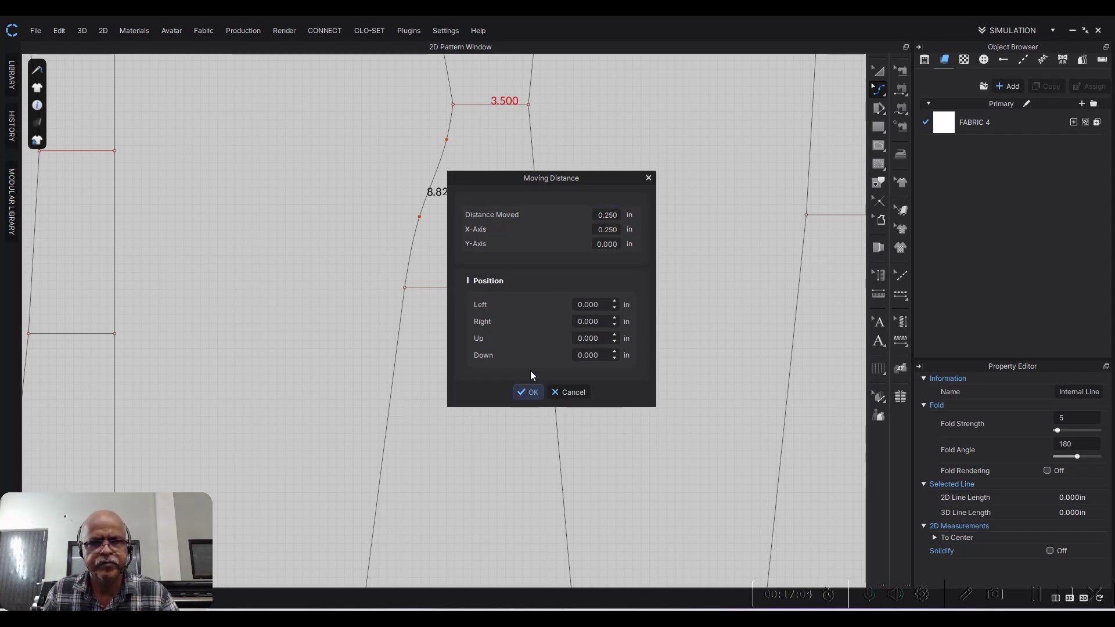
pyautogui.press('Return')
# Step: Adjust the third panel's edge so its waist measures 6.750
pyautogui.scroll(2, 604, 301)
pyautogui.scroll(2, 532, 291)
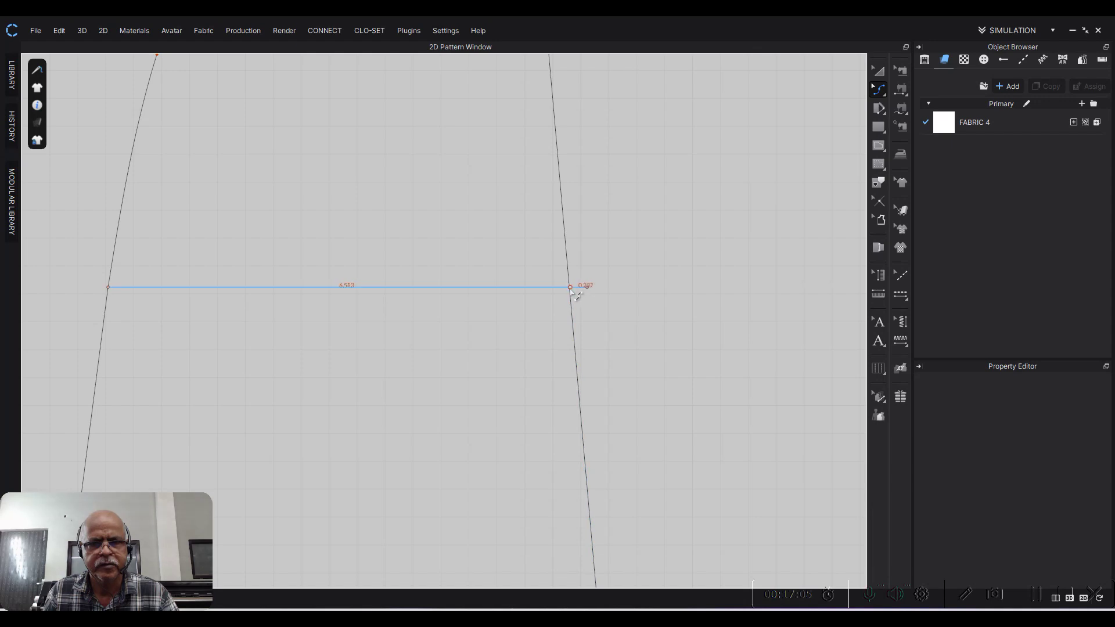
pyautogui.moveTo(572, 292); pyautogui.dragTo(590, 294)
pyautogui.scroll(-5, 593, 297)
pyautogui.scroll(-3, 593, 295)
pyautogui.scroll(-2, 610, 296)
pyautogui.click(619, 284)
# Step: Select a seam segment to check its length
pyautogui.scroll(3, 482, 262)
pyautogui.scroll(2, 565, 224)
pyautogui.scroll(-3, 465, 256)
pyautogui.scroll(4, 490, 239)
pyautogui.scroll(1, 510, 231)
pyautogui.scroll(3, 417, 227)
pyautogui.click(343, 211)
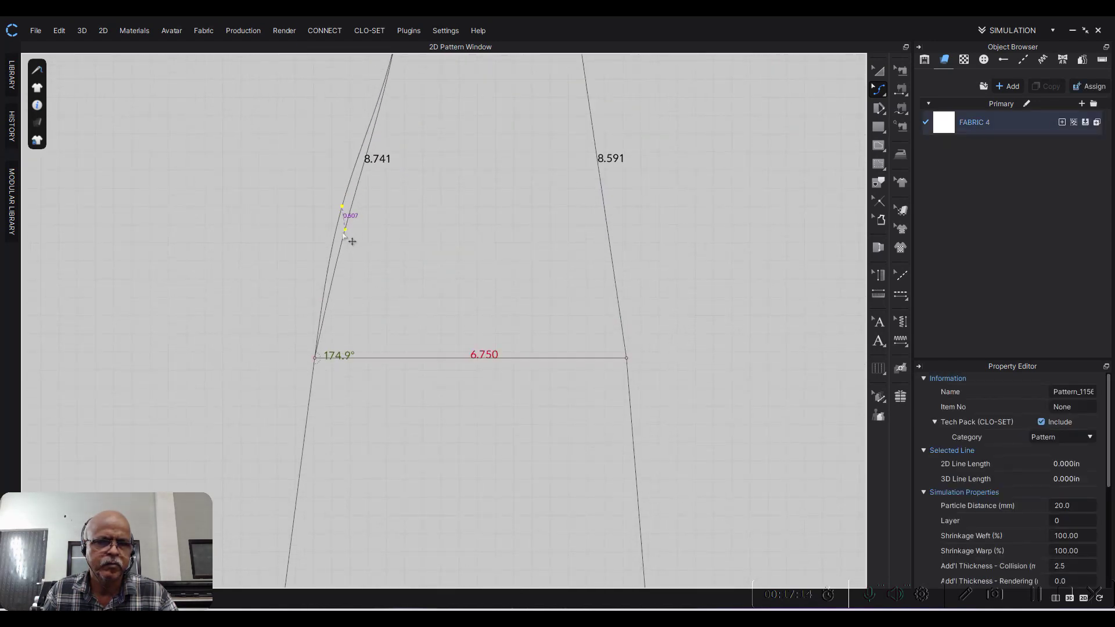
pyautogui.click(261, 223)
# Step: Slide the curve point down the side seam to smooth the curve
pyautogui.scroll(-3, 261, 222)
pyautogui.scroll(-3, 261, 222)
pyautogui.scroll(2, 503, 238)
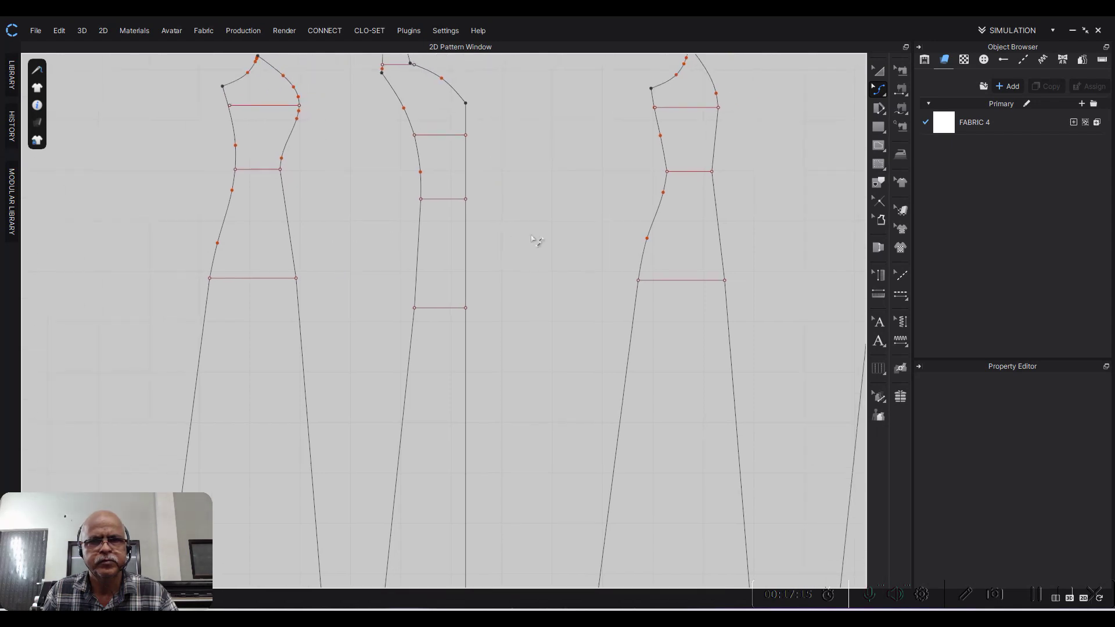
pyautogui.scroll(3, 605, 252)
pyautogui.scroll(-2, 660, 242)
pyautogui.scroll(1, 528, 246)
pyautogui.scroll(2, 461, 234)
pyautogui.moveTo(398, 227); pyautogui.dragTo(399, 236)
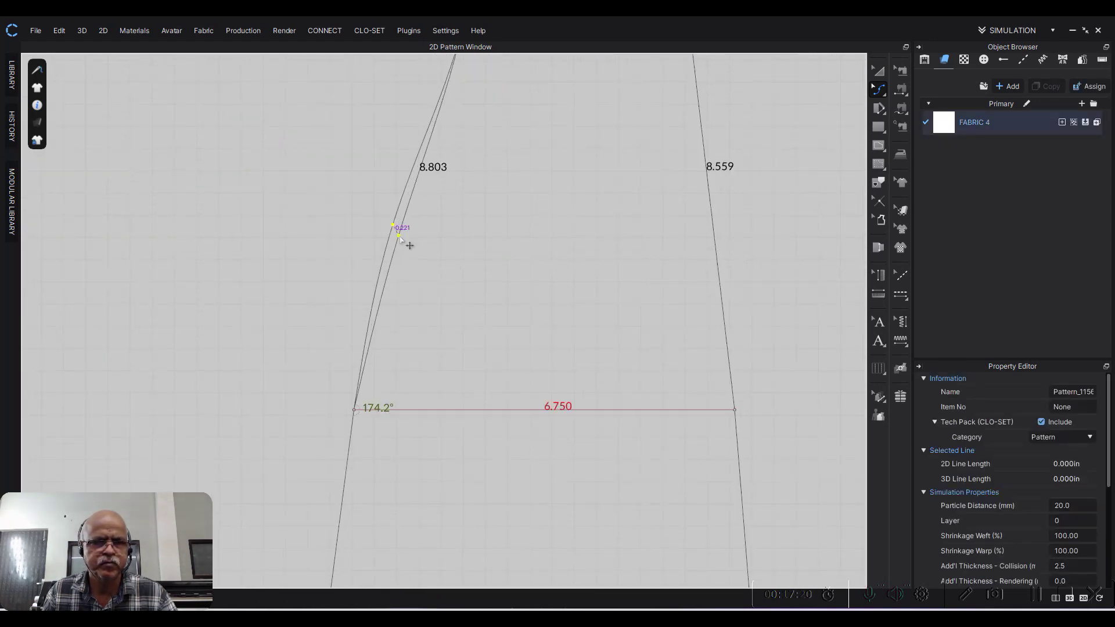
pyautogui.click(352, 228)
# Step: Zoom and pan so all four pattern pieces are centred in view
pyautogui.scroll(-3, 364, 174)
pyautogui.scroll(-2, 469, 213)
pyautogui.scroll(-1, 469, 212)
pyautogui.moveTo(474, 229); pyautogui.dragTo(466, 304, button='middle')
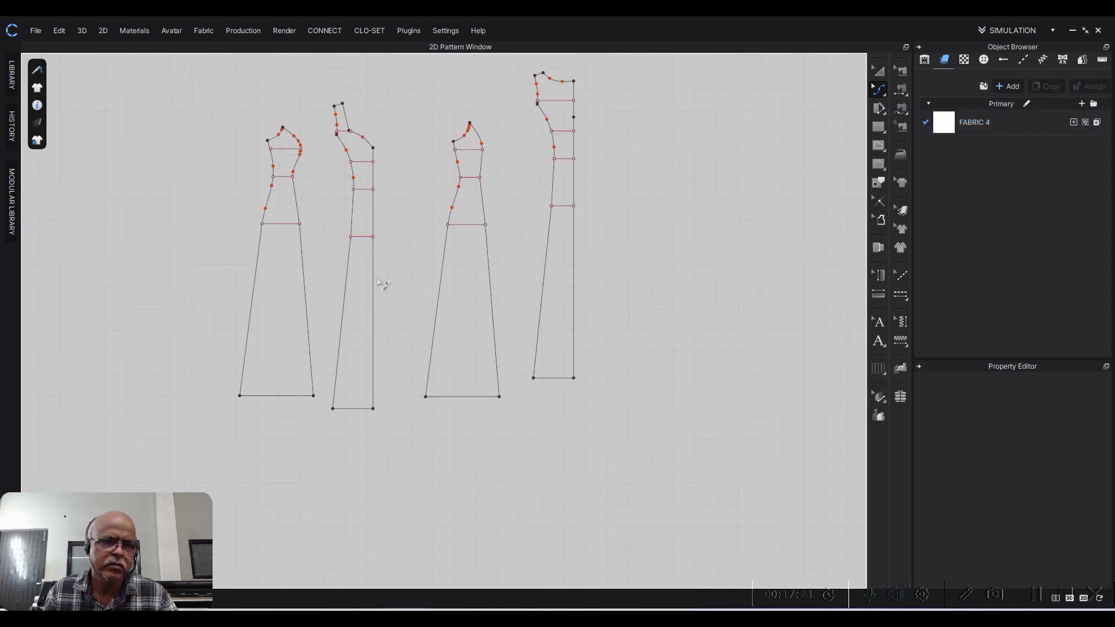
pyautogui.moveTo(326, 271); pyautogui.dragTo(397, 256, button='middle')
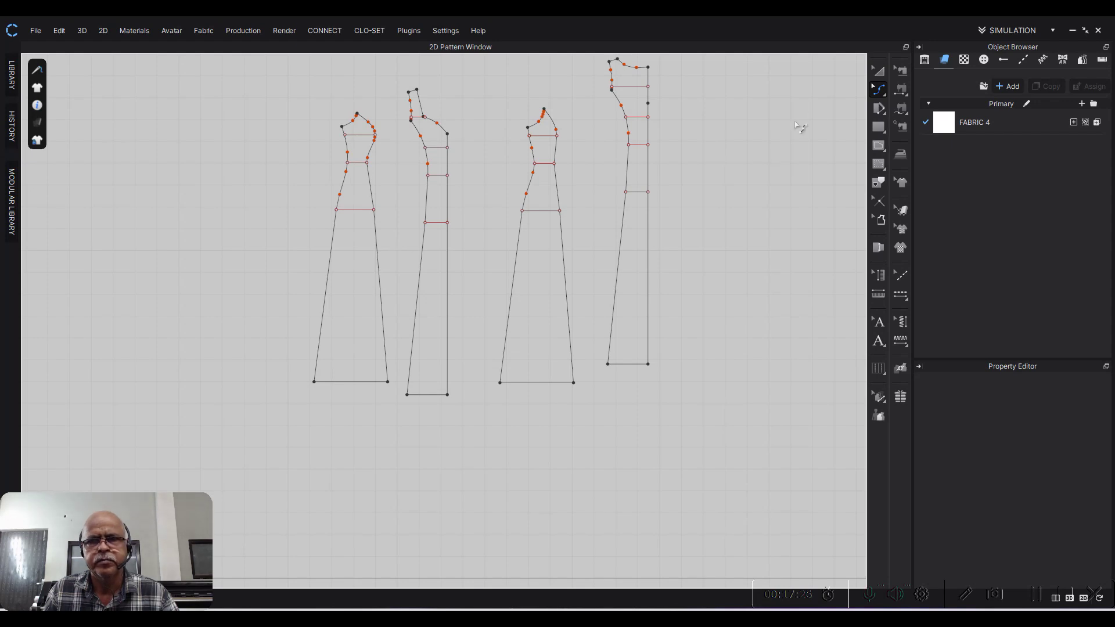
# Step: Raise the narrow second dress panel slightly in the 2D pattern window
pyautogui.click(877, 147)
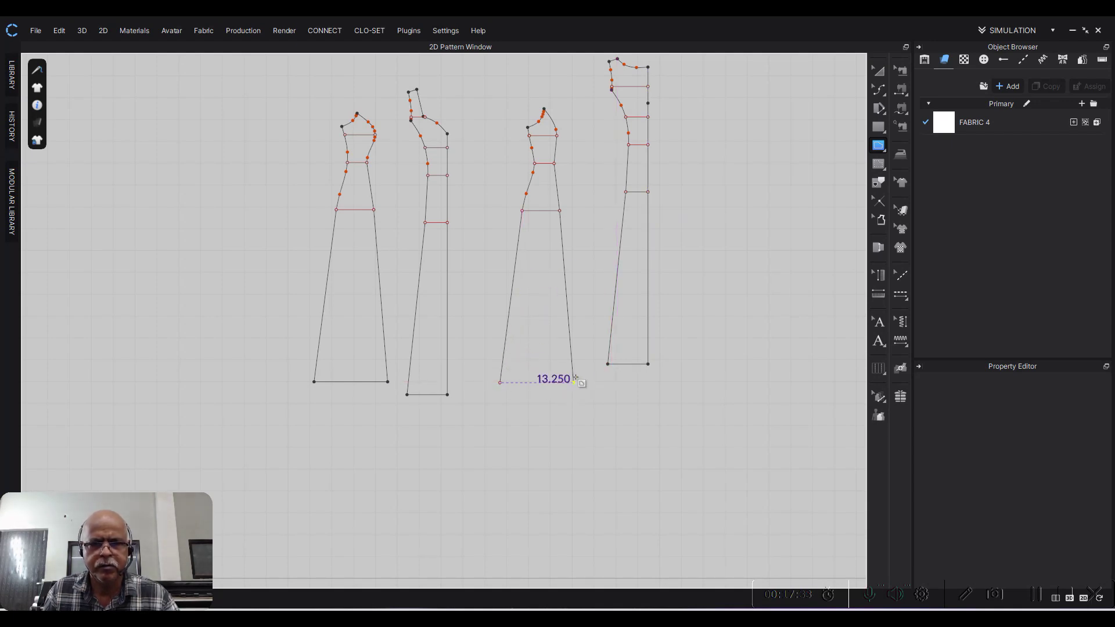
pyautogui.scroll(-4, 633, 324)
pyautogui.press('a')
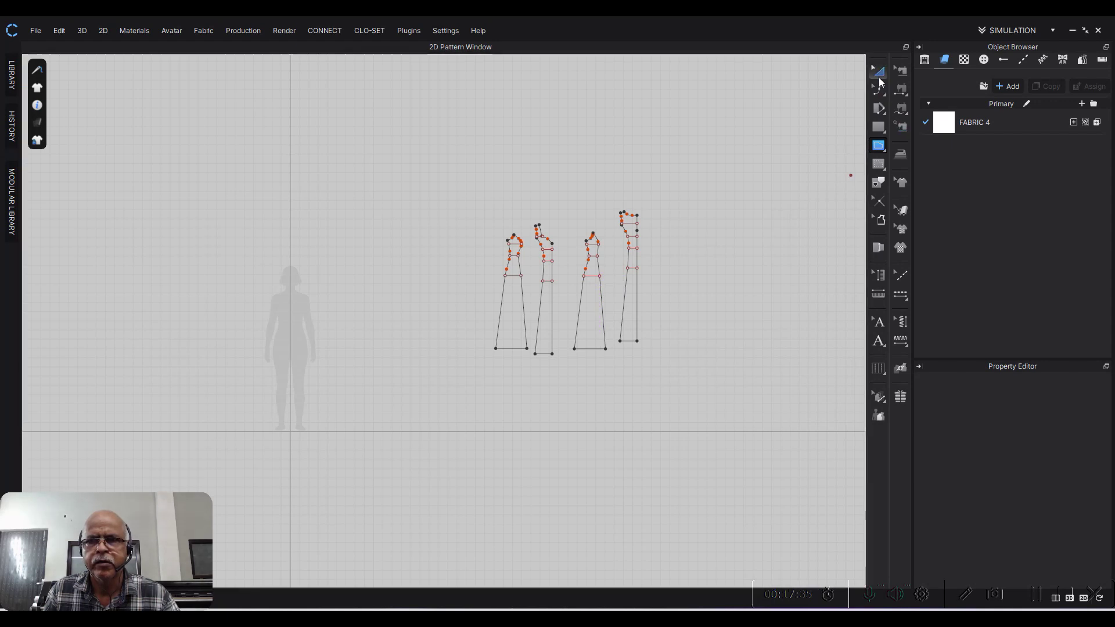
pyautogui.scroll(2, 616, 262)
pyautogui.scroll(3, 596, 250)
pyautogui.moveTo(475, 328); pyautogui.dragTo(479, 299)
# Step: Shift the fourth dress panel down to realign it with the others
pyautogui.click(404, 336)
pyautogui.click(351, 286)
pyautogui.scroll(4, 352, 287)
pyautogui.scroll(-2, 352, 285)
pyautogui.scroll(-2, 456, 334)
pyautogui.scroll(1, 616, 348)
pyautogui.click(620, 354)
pyautogui.moveTo(621, 354); pyautogui.dragTo(620, 373)
pyautogui.click(603, 261)
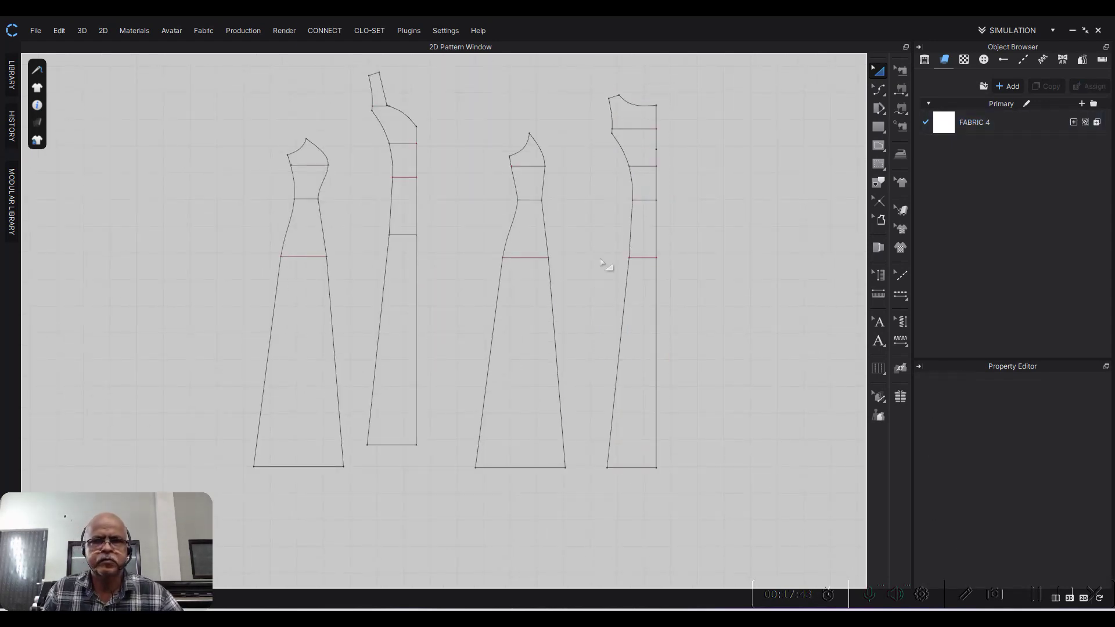
pyautogui.click(879, 90)
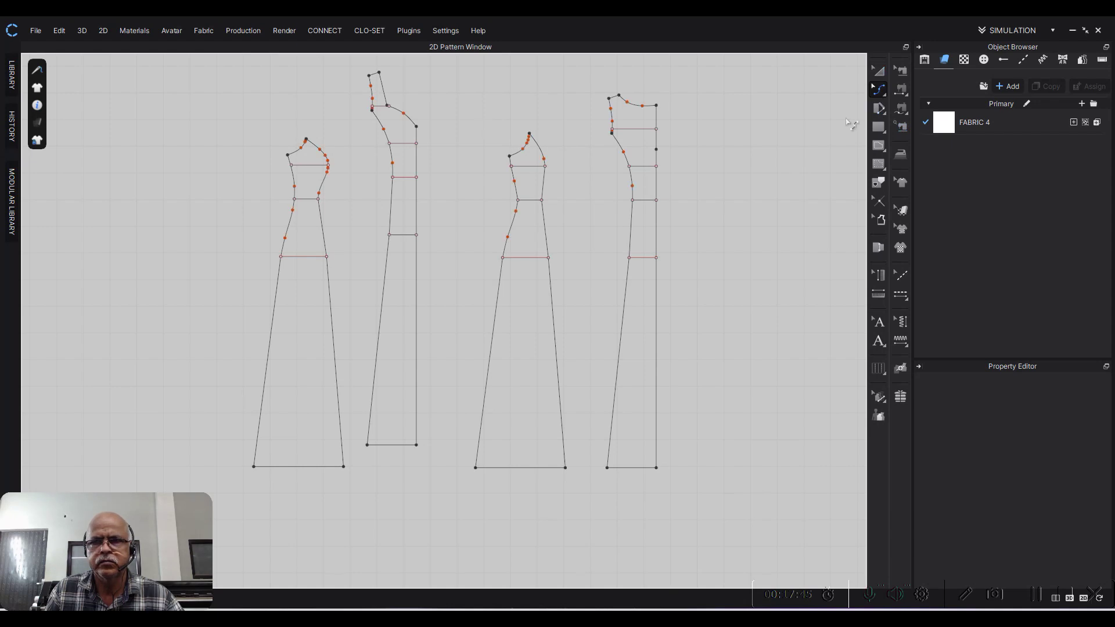
# Step: Raise the third panel's bottom-left hem corner 0.5 in and the first panel's 1 in
pyautogui.moveTo(498, 474); pyautogui.dragTo(485, 466)
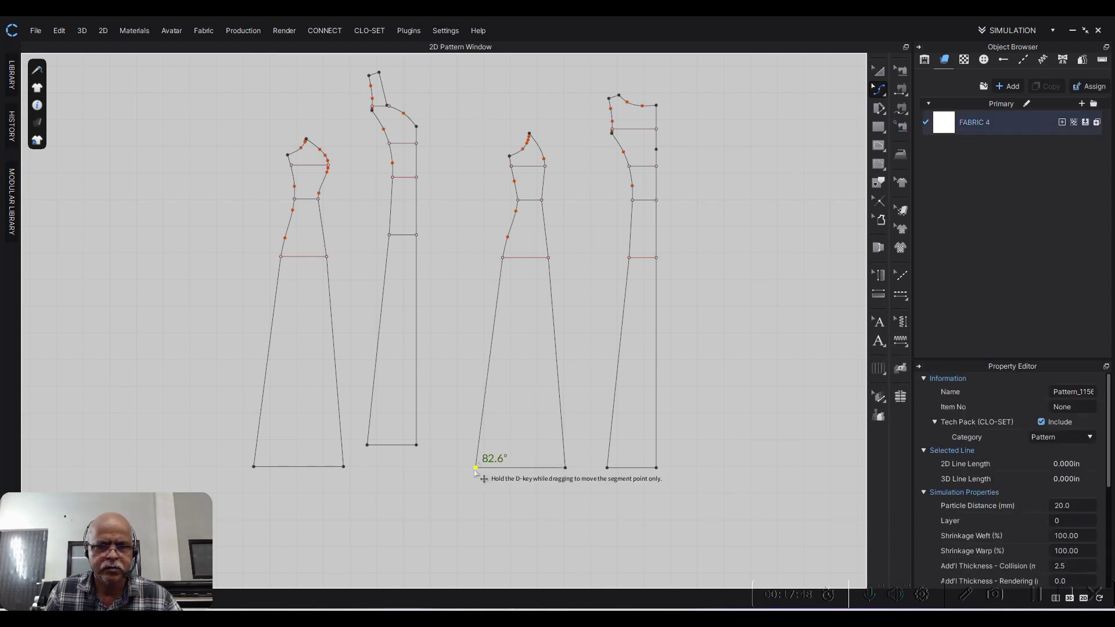
pyautogui.rightClick(475, 457)
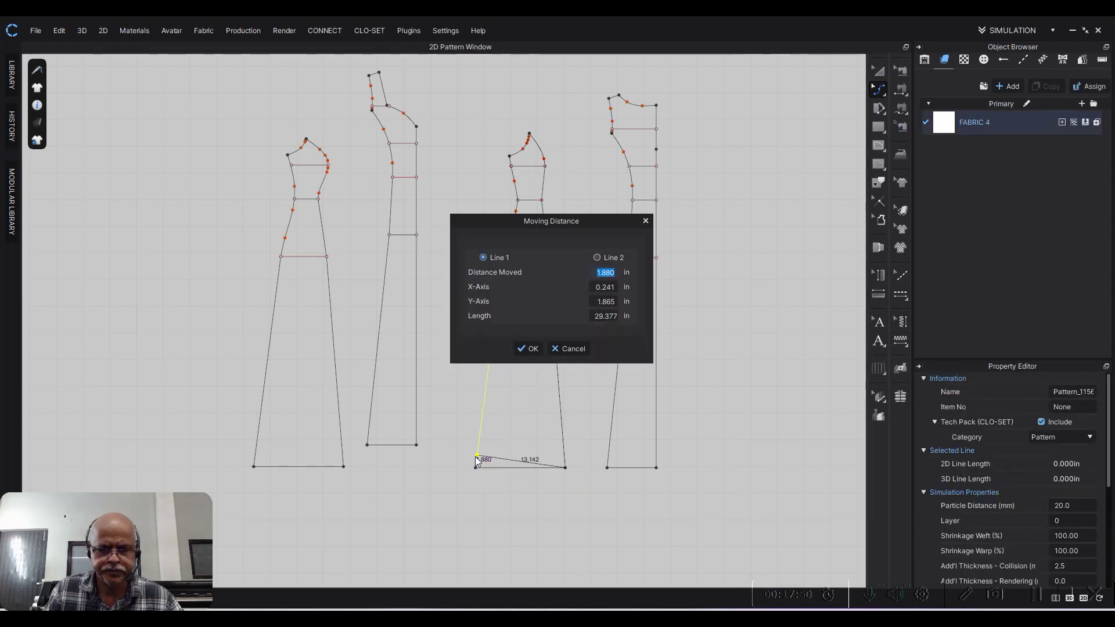
pyautogui.write('.5')
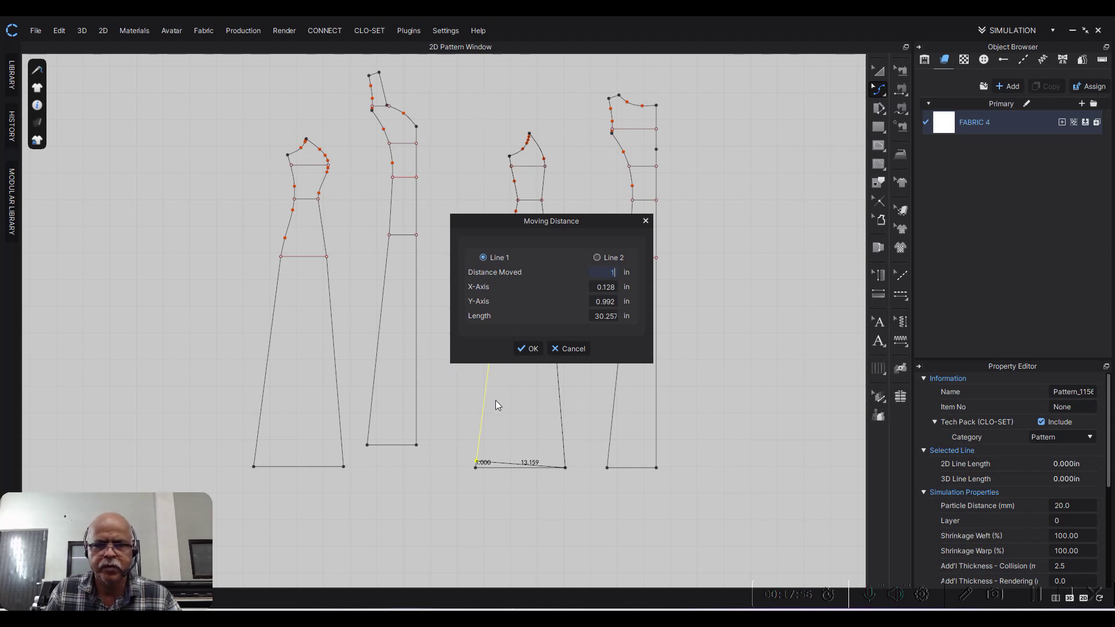
pyautogui.click(530, 348)
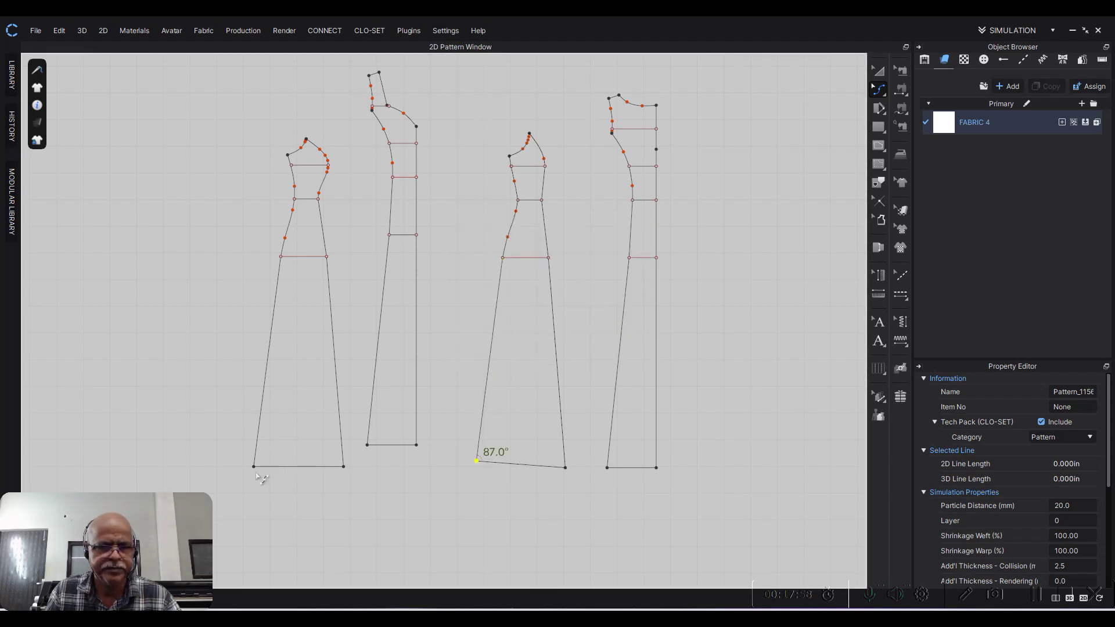
pyautogui.moveTo(254, 468); pyautogui.dragTo(254, 459)
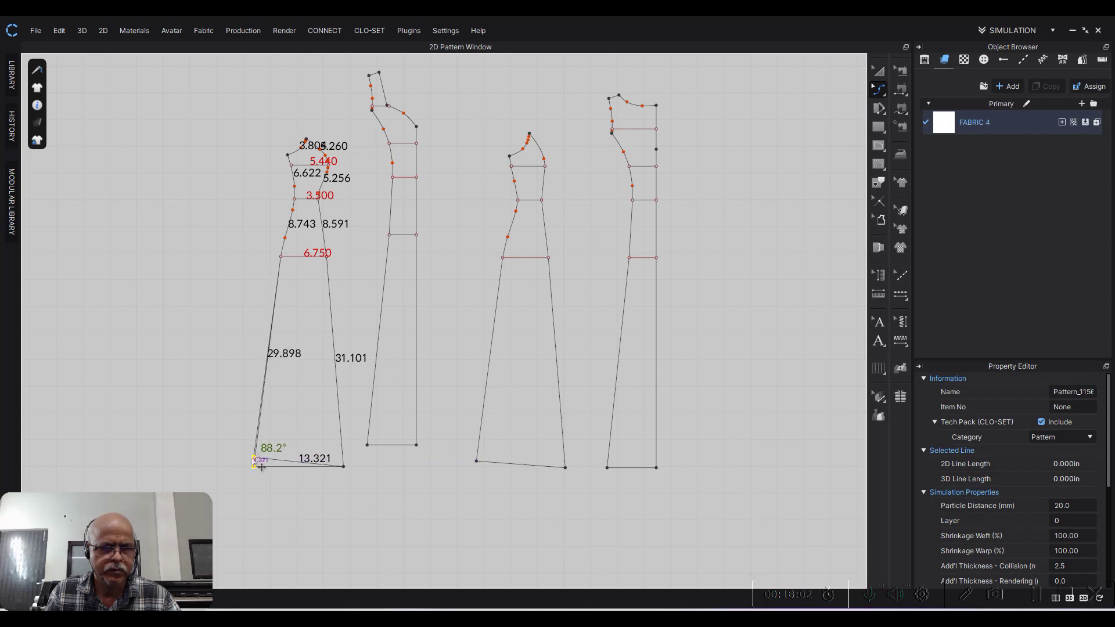
pyautogui.rightClick(262, 467)
pyautogui.write('1')
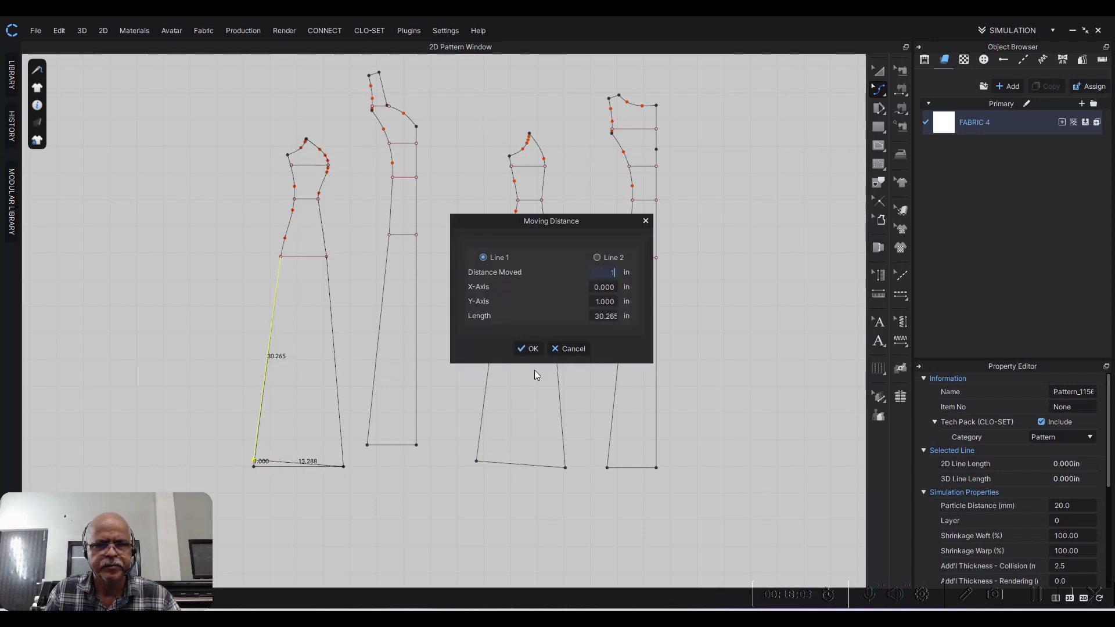
pyautogui.press('Return')
# Step: Curve the first and third panels' hemlines, then nudge the third panel up and right
pyautogui.scroll(5, 355, 493)
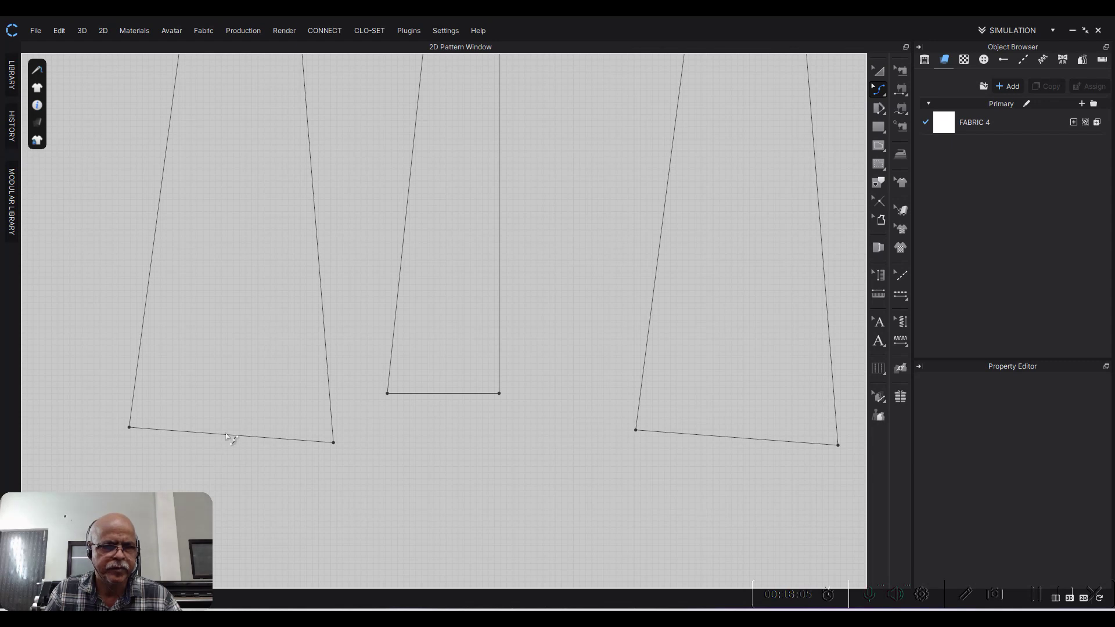
pyautogui.moveTo(223, 435); pyautogui.dragTo(225, 441)
pyautogui.scroll(-3, 530, 451)
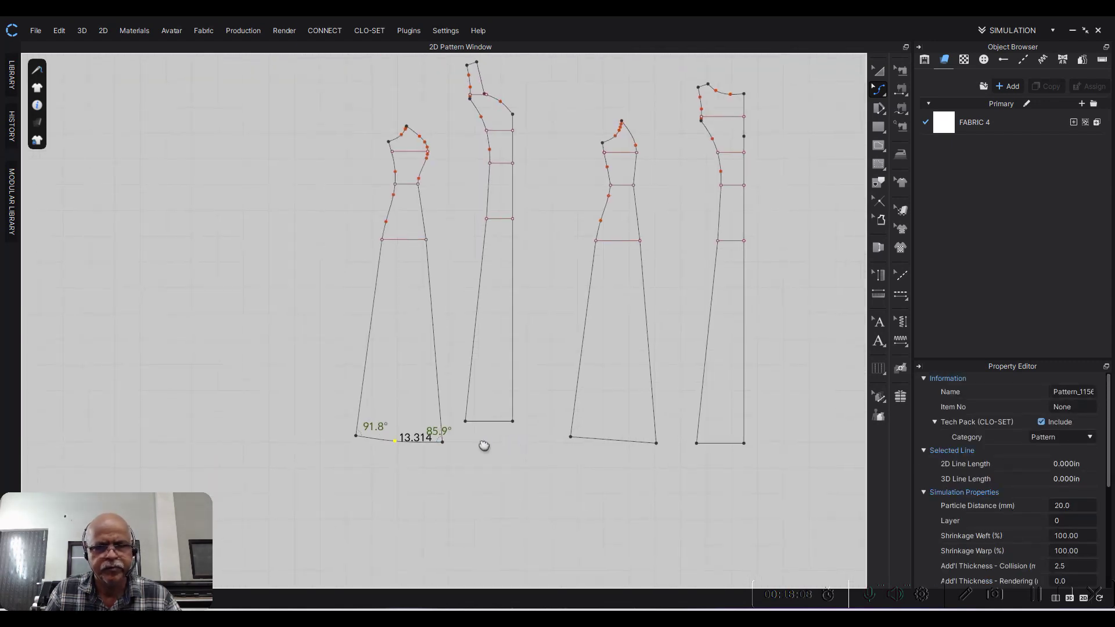
pyautogui.scroll(2, 483, 418)
pyautogui.scroll(2, 544, 461)
pyautogui.scroll(3, 511, 464)
pyautogui.moveTo(497, 466); pyautogui.dragTo(466, 468)
pyautogui.scroll(-3, 368, 416)
pyautogui.scroll(-1, 396, 426)
pyautogui.click(882, 73)
pyautogui.moveTo(492, 386); pyautogui.dragTo(505, 382)
pyautogui.click(393, 376)
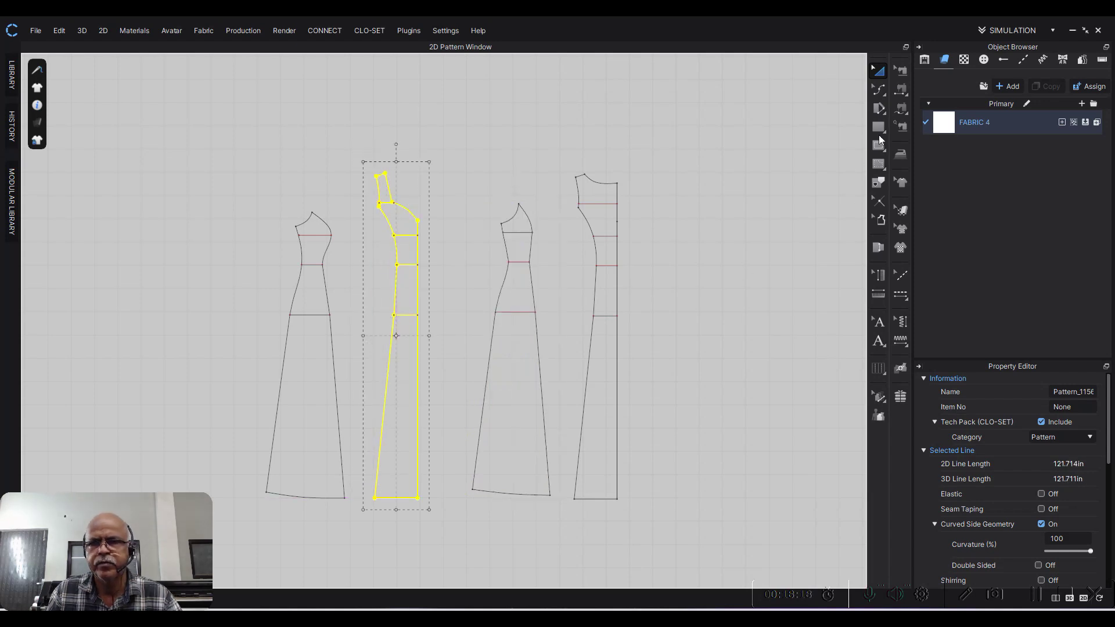
pyautogui.click(880, 148)
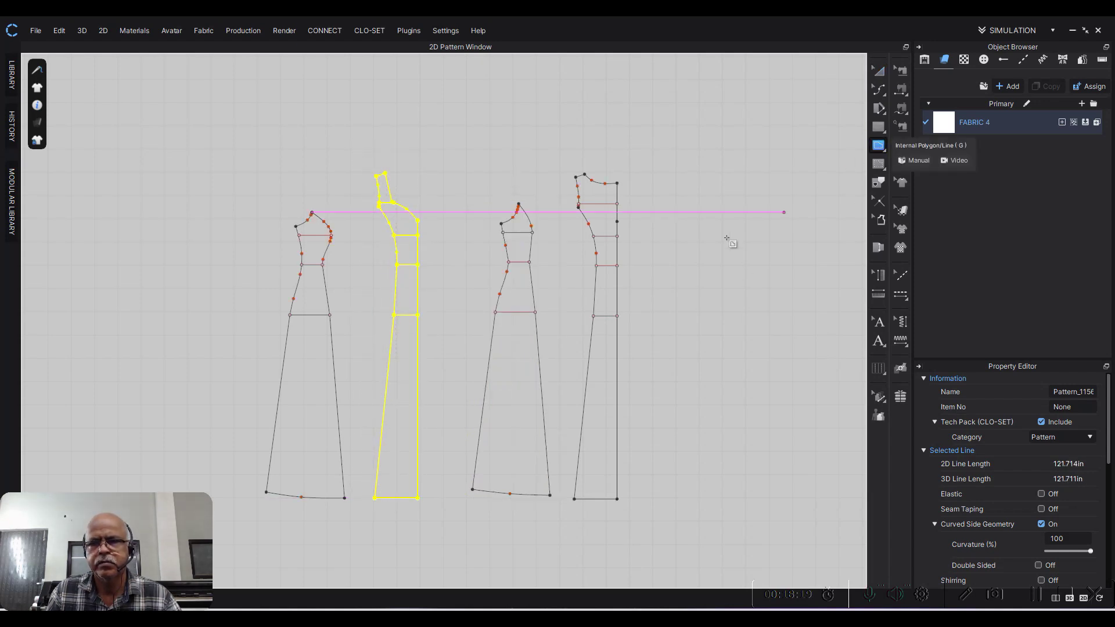
pyautogui.click(881, 90)
pyautogui.click(604, 316)
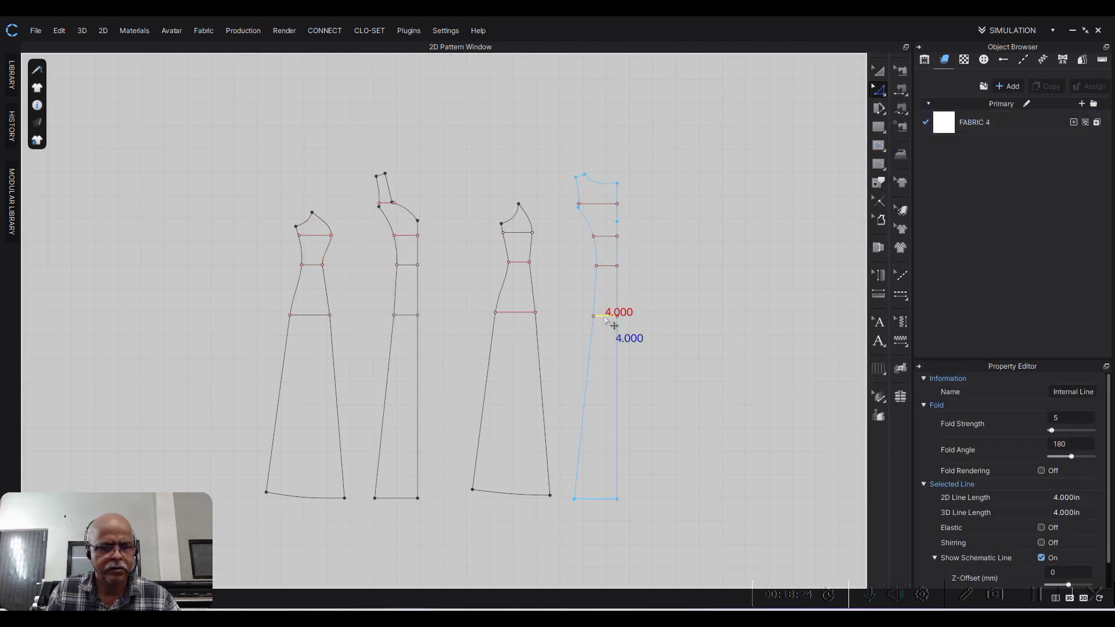
pyautogui.keyDown('shift'); pyautogui.click(513, 315); pyautogui.keyUp('shift')
pyautogui.keyDown('shift'); pyautogui.click(404, 315); pyautogui.keyUp('shift')
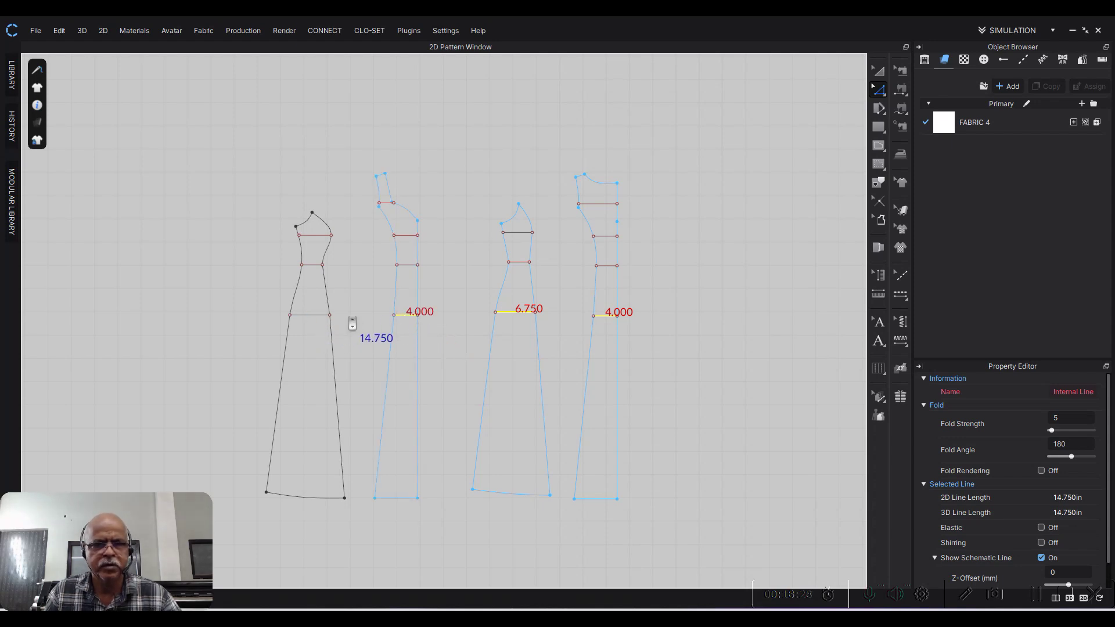
pyautogui.scroll(-1, 348, 326)
pyautogui.scroll(3, 351, 331)
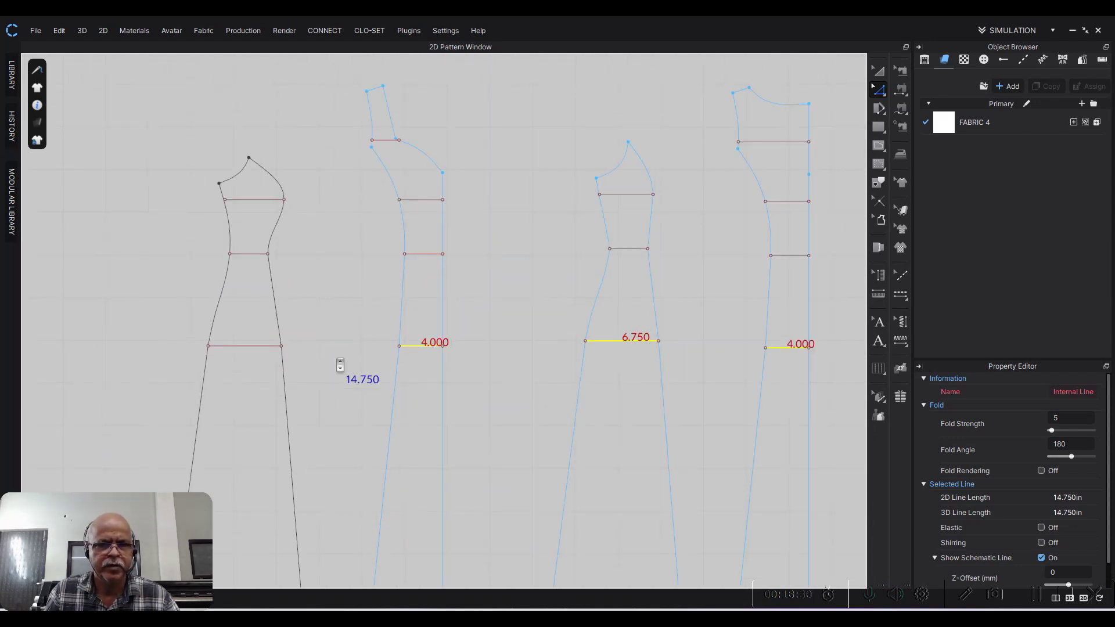
pyautogui.scroll(-3, 337, 362)
pyautogui.keyDown('shift'); pyautogui.click(270, 337); pyautogui.keyUp('shift')
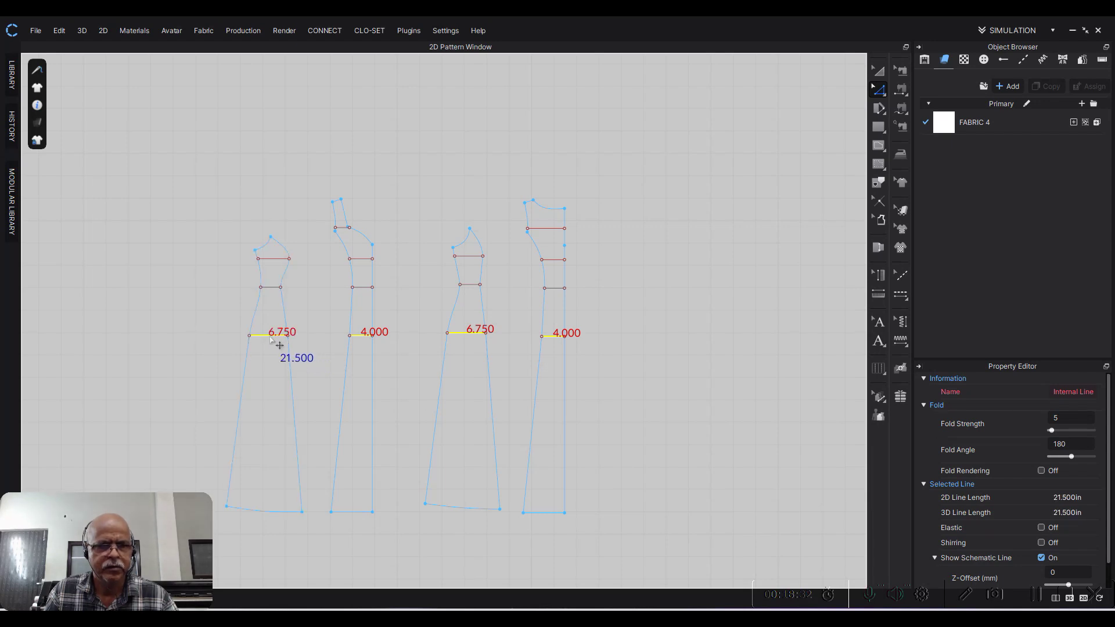
pyautogui.scroll(-1, 310, 341)
pyautogui.scroll(1, 325, 331)
pyautogui.scroll(2, 335, 323)
pyautogui.click(384, 326)
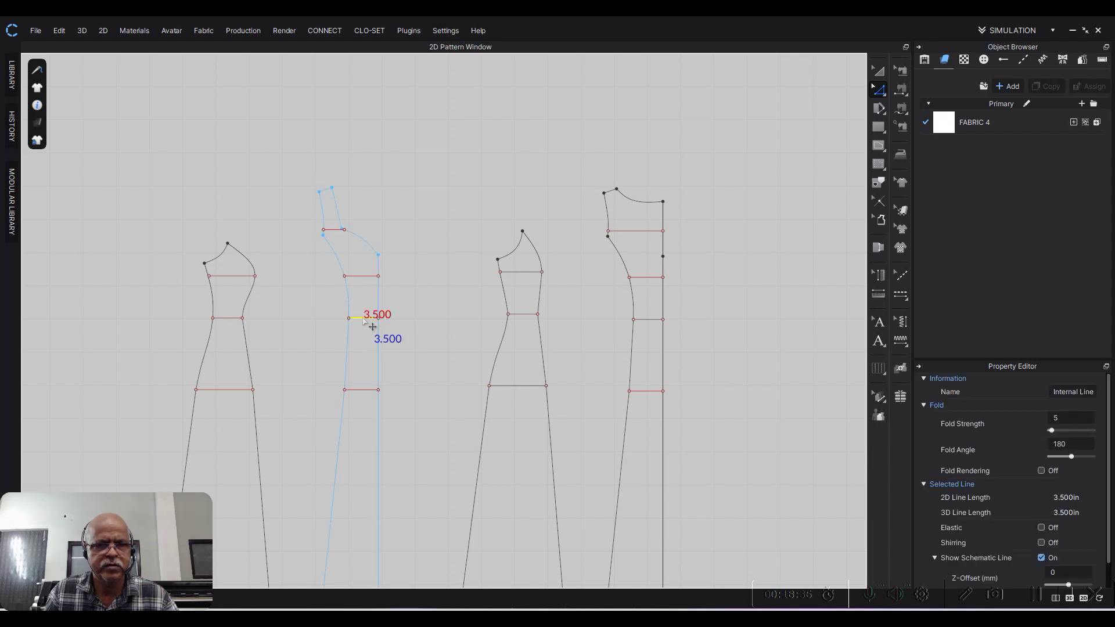
pyautogui.keyDown('shift'); pyautogui.click(230, 320); pyautogui.keyUp('shift')
pyautogui.keyDown('shift'); pyautogui.click(543, 315); pyautogui.keyUp('shift')
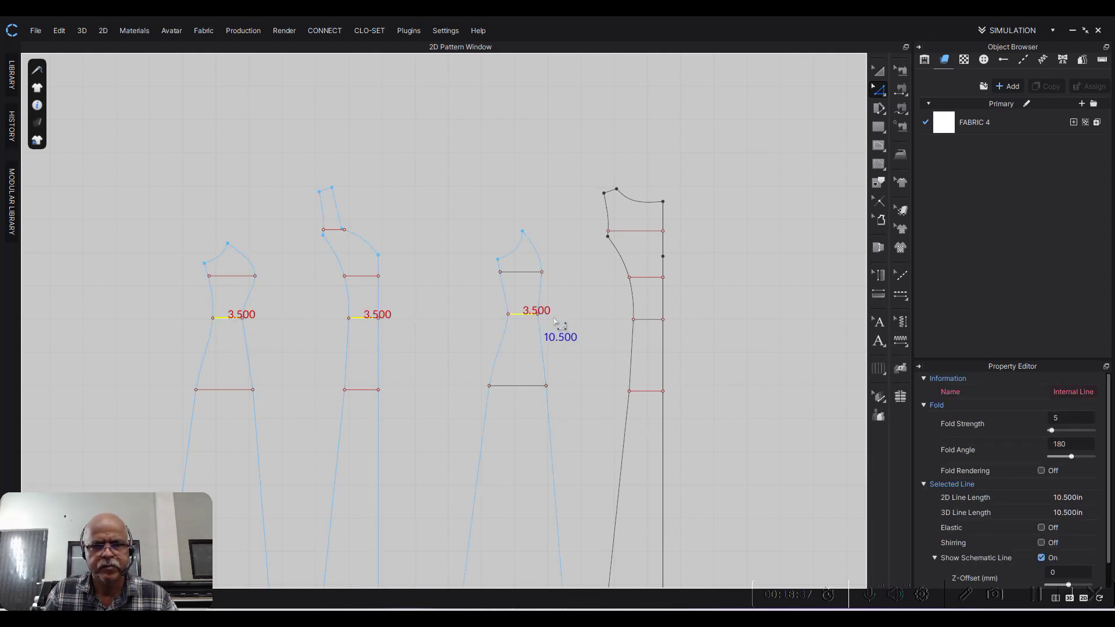
pyautogui.keyDown('shift'); pyautogui.click(645, 319); pyautogui.keyUp('shift')
pyautogui.click(715, 322)
pyautogui.scroll(4, 650, 288)
pyautogui.click(645, 276)
pyautogui.keyDown('shift'); pyautogui.click(368, 262); pyautogui.keyUp('shift')
pyautogui.scroll(-2, 334, 302)
pyautogui.keyDown('shift'); pyautogui.click(325, 300); pyautogui.keyUp('shift')
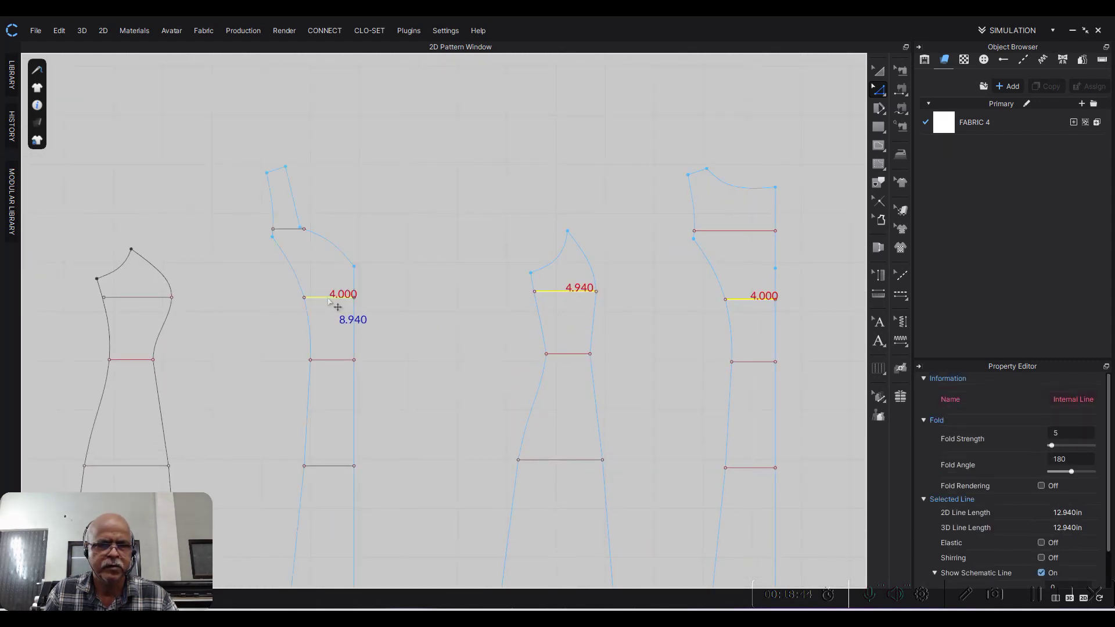
pyautogui.keyDown('shift'); pyautogui.click(140, 298); pyautogui.keyUp('shift')
pyautogui.click(216, 282)
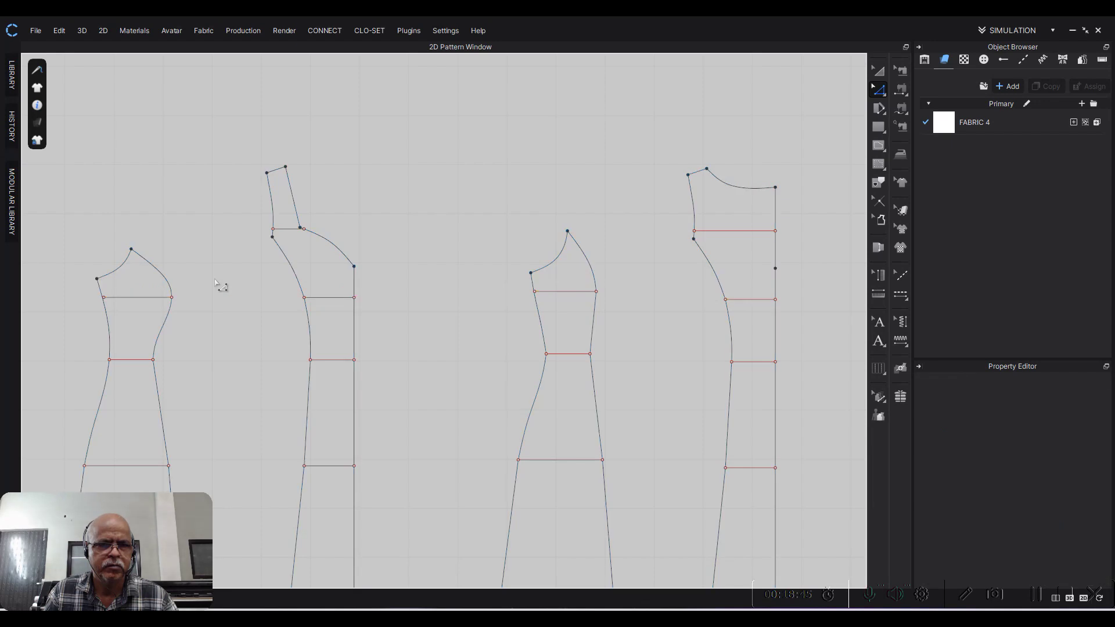
pyautogui.scroll(1, 147, 306)
pyautogui.scroll(3, 309, 324)
# Step: Reshape the first panel's side edge curve with Edit Curve Point
pyautogui.scroll(1, 268, 315)
pyautogui.click(885, 103)
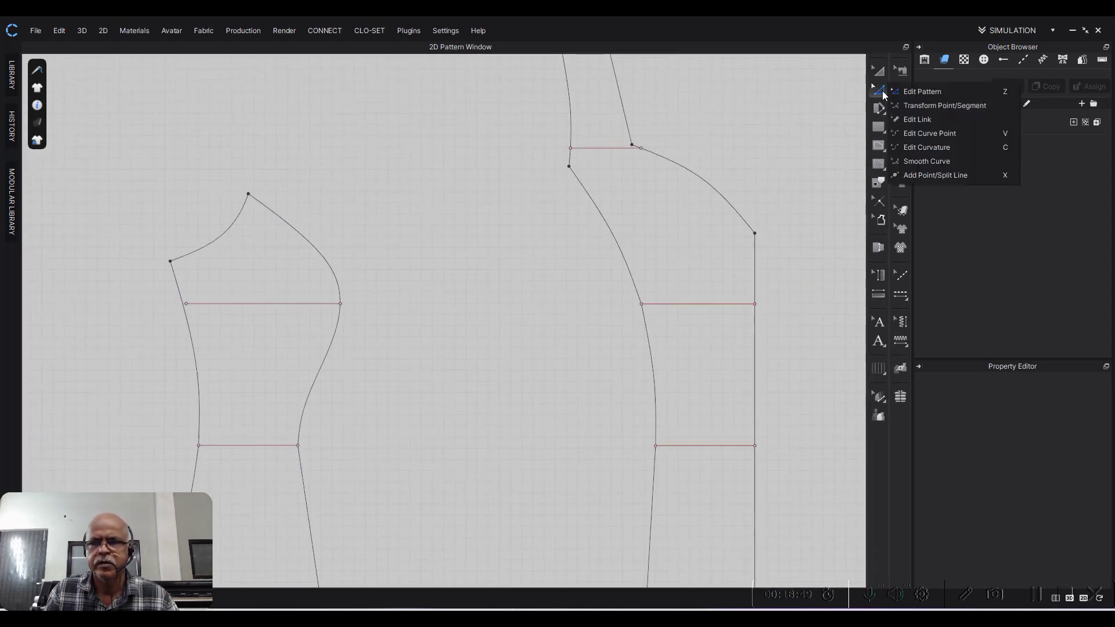
pyautogui.click(908, 135)
pyautogui.scroll(2, 231, 304)
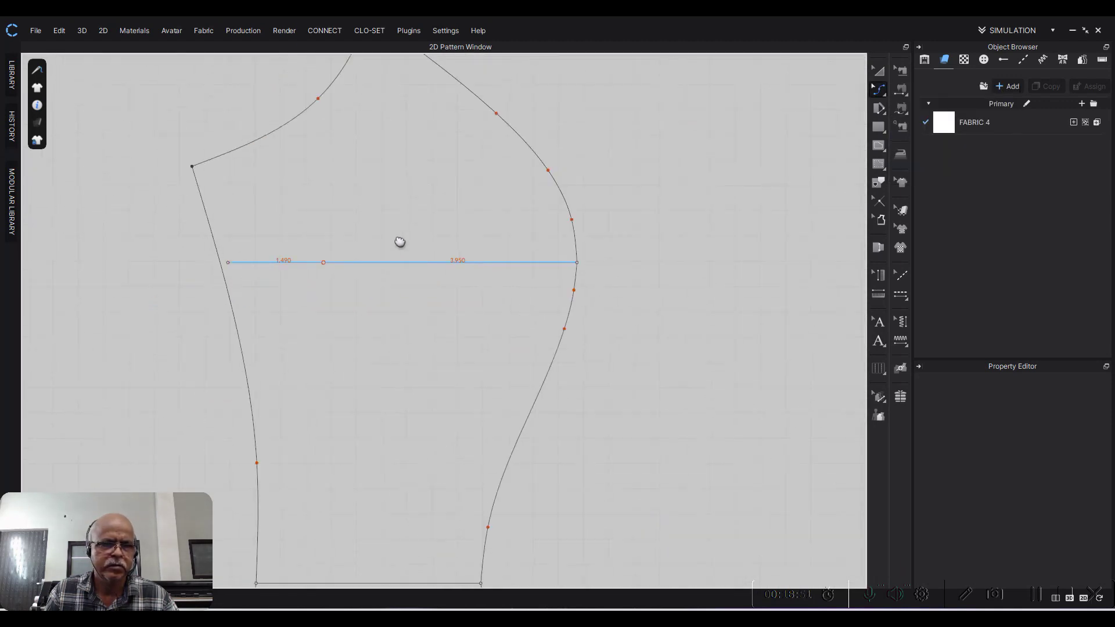
pyautogui.moveTo(327, 442); pyautogui.dragTo(286, 246)
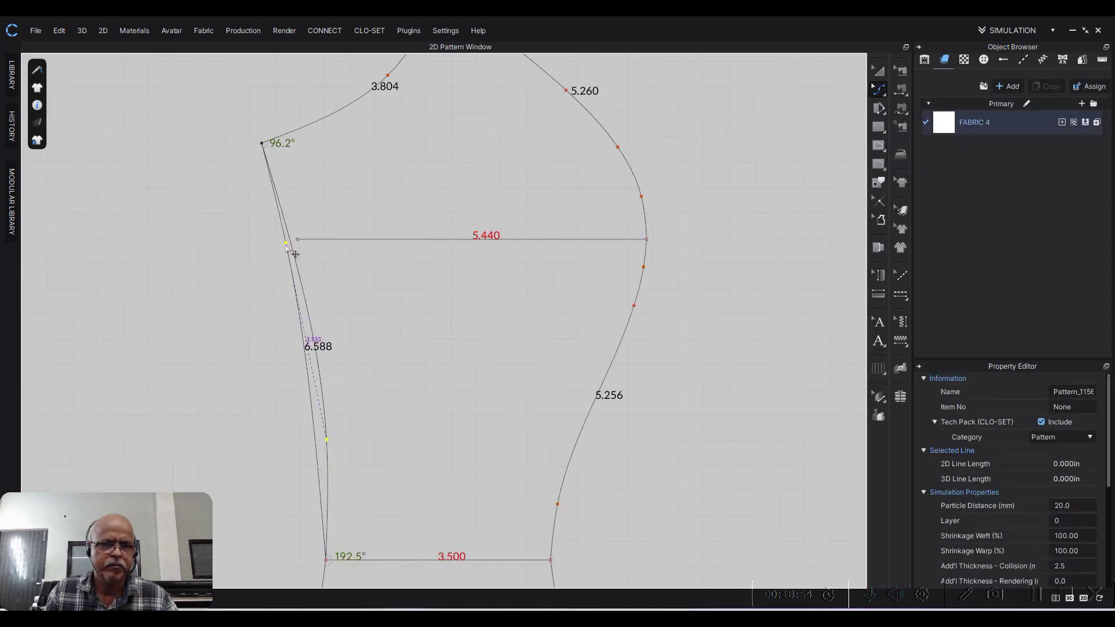
# Step: Move the first panel's underarm corner exactly 0.25 in sideways
pyautogui.scroll(-2, 331, 232)
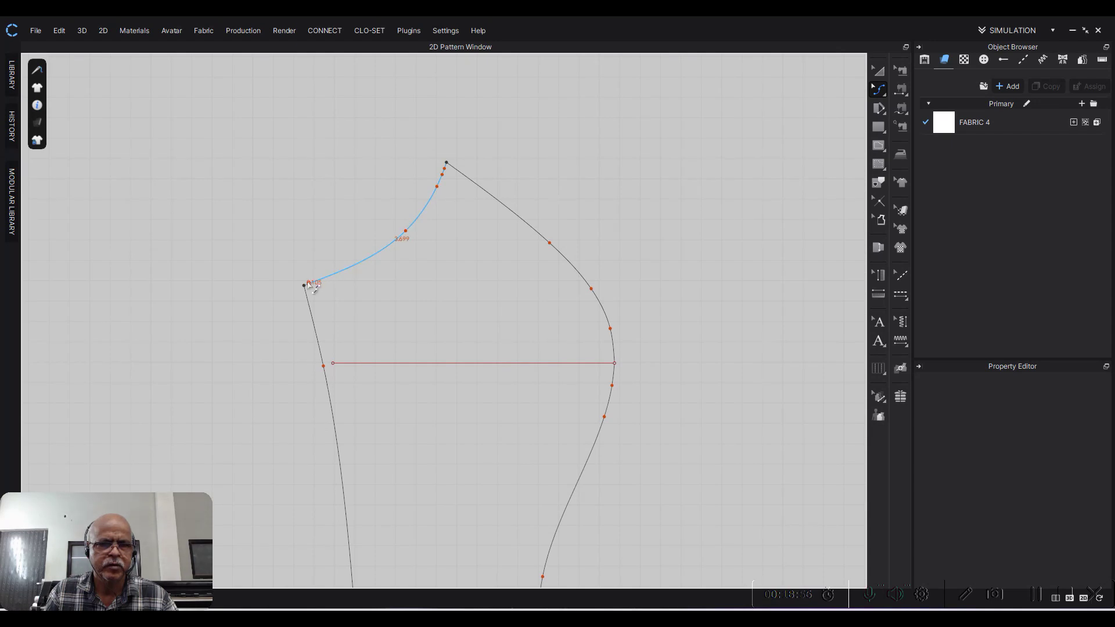
pyautogui.scroll(2, 349, 360)
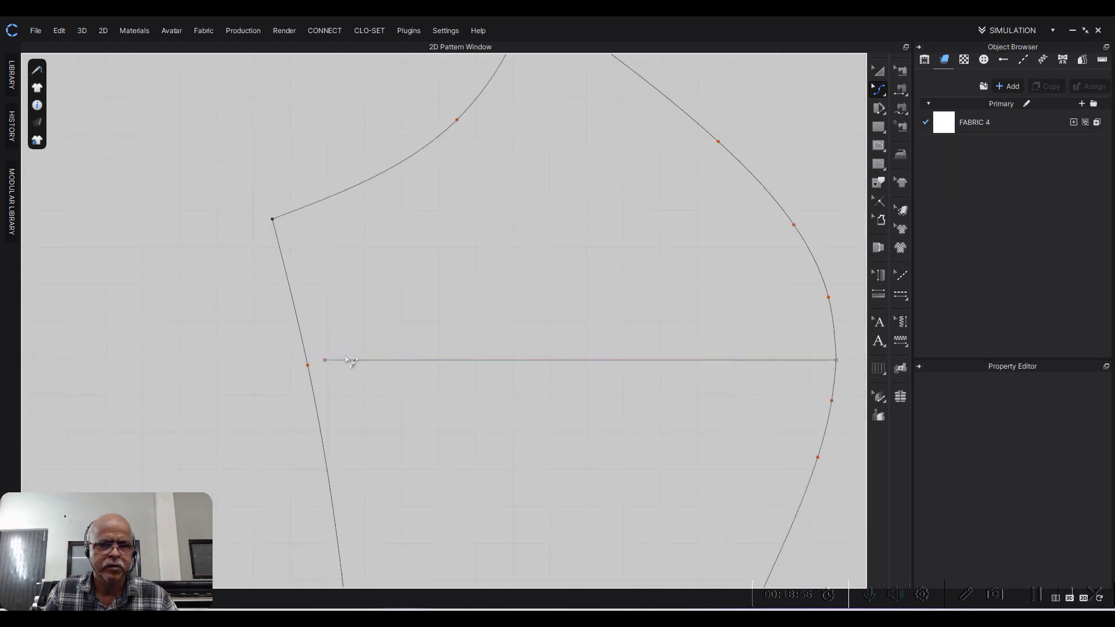
pyautogui.moveTo(281, 219); pyautogui.dragTo(292, 223)
pyautogui.rightClick(290, 222)
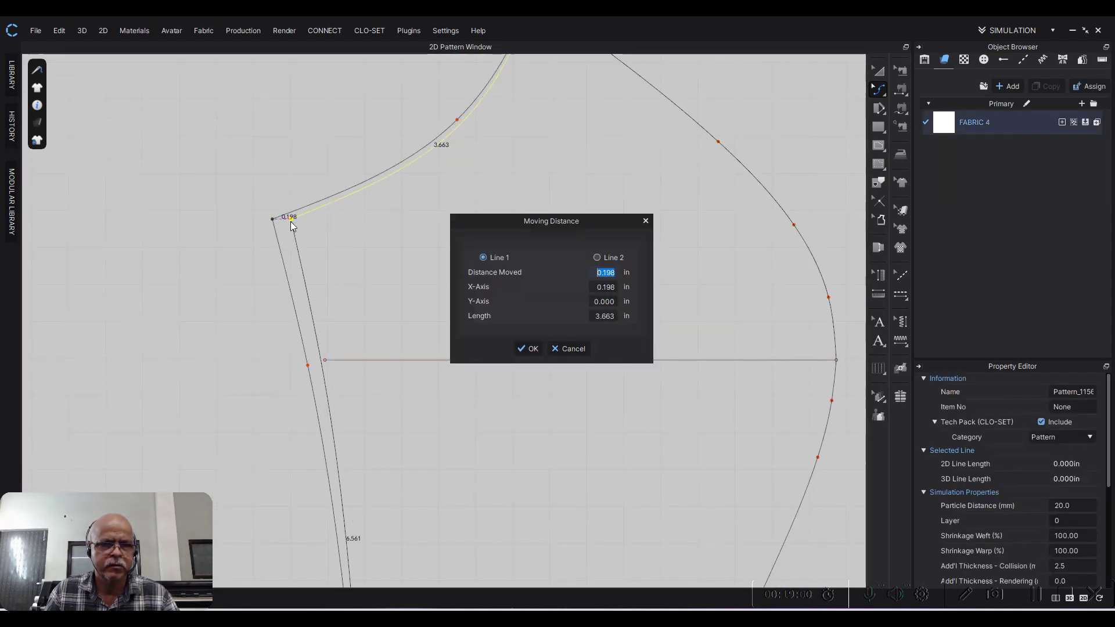
pyautogui.write('.25')
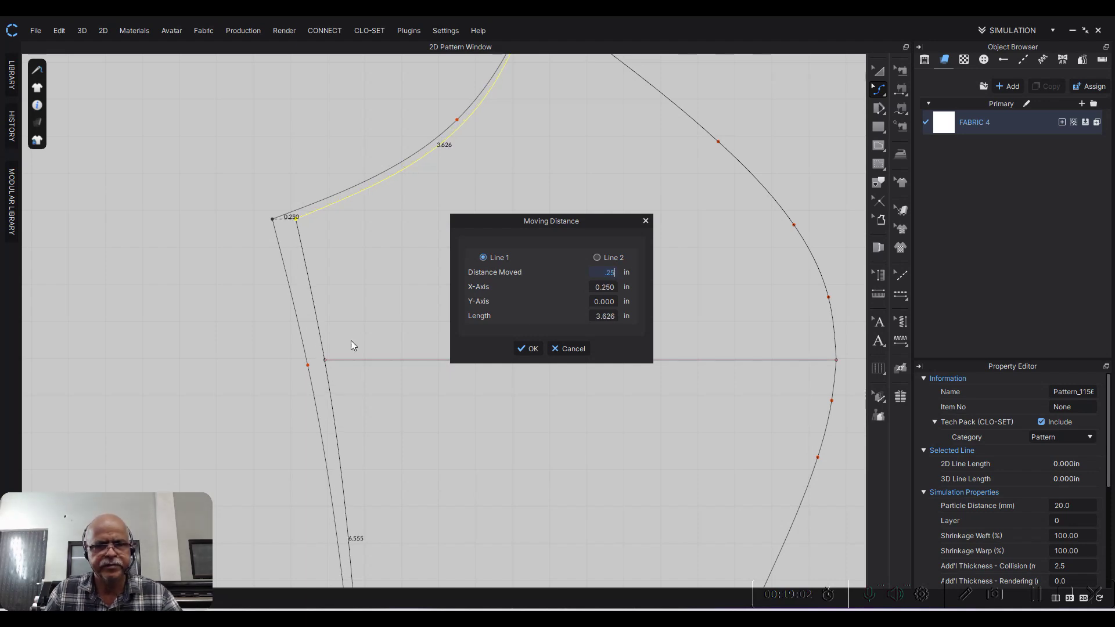
pyautogui.click(529, 349)
pyautogui.click(215, 302)
# Step: Check the piece's edge lengths, with the armhole curve now 3.626 in, and pan to neighbouring pieces
pyautogui.scroll(-1, 344, 385)
pyautogui.scroll(4, 323, 371)
pyautogui.click(320, 352)
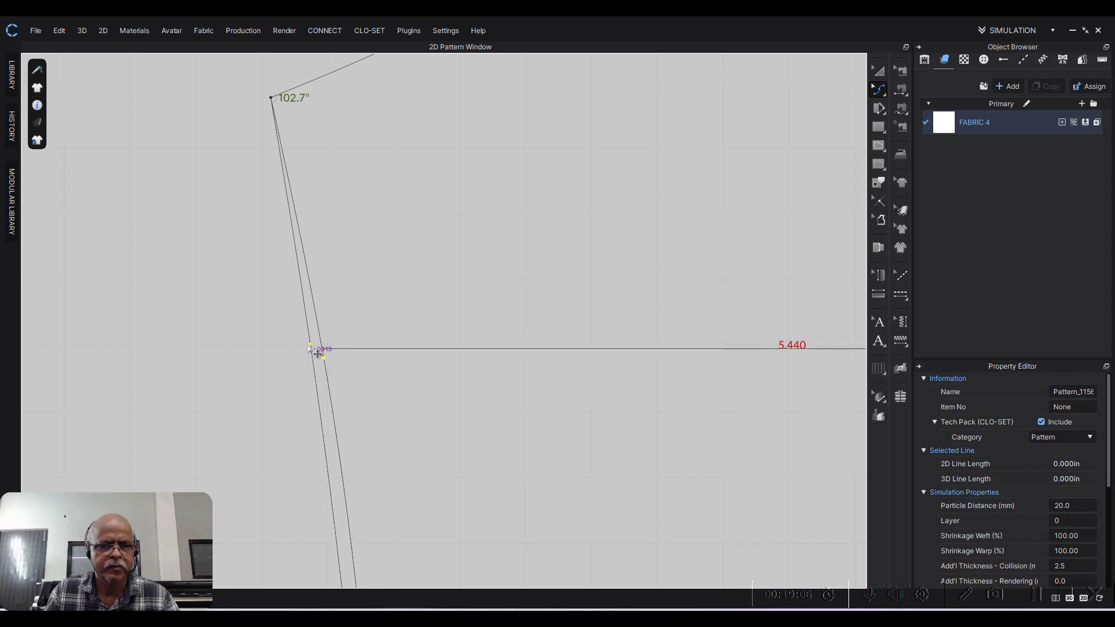
pyautogui.click(259, 336)
pyautogui.scroll(-5, 259, 336)
pyautogui.scroll(-3, 405, 334)
pyautogui.scroll(-2, 393, 356)
pyautogui.moveTo(401, 284)
pyautogui.mouseDown(button='middle')
pyautogui.moveTo(376, 353)
pyautogui.moveTo(619, 346)
pyautogui.moveTo(512, 312)
pyautogui.mouseUp(button='middle')
pyautogui.scroll(-1, 564, 321)
# Step: Move the middle panel's underarm corner exactly 0.25 in
pyautogui.scroll(-3, 588, 314)
pyautogui.scroll(2, 511, 312)
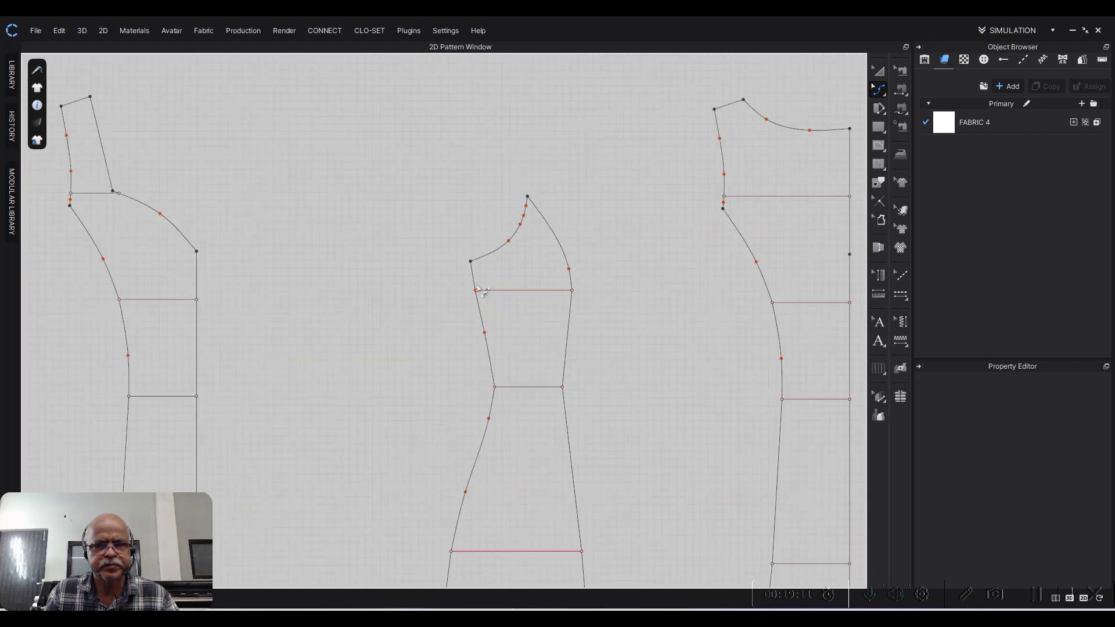
pyautogui.click(486, 328)
pyautogui.scroll(3, 491, 317)
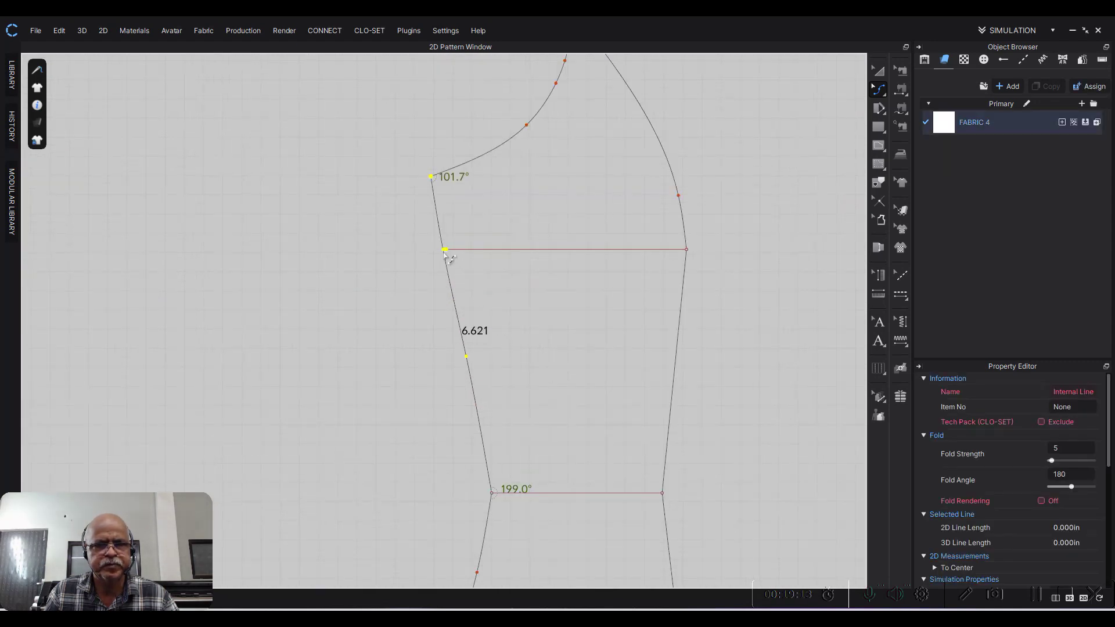
pyautogui.moveTo(431, 178); pyautogui.dragTo(437, 175)
pyautogui.rightClick(438, 175)
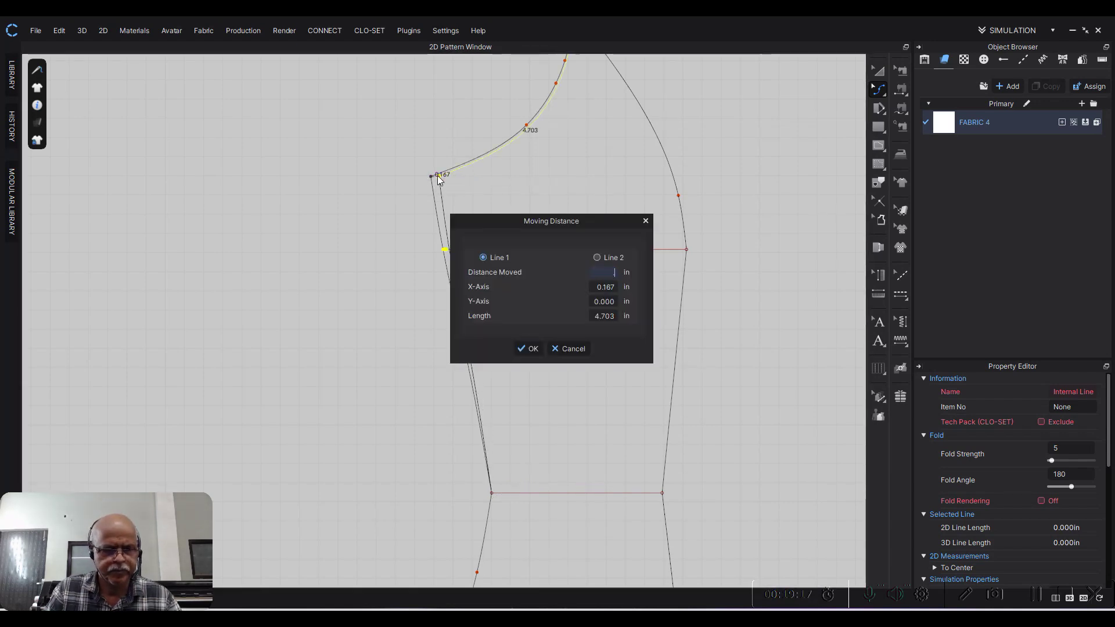
pyautogui.write('0.25')
pyautogui.click(529, 349)
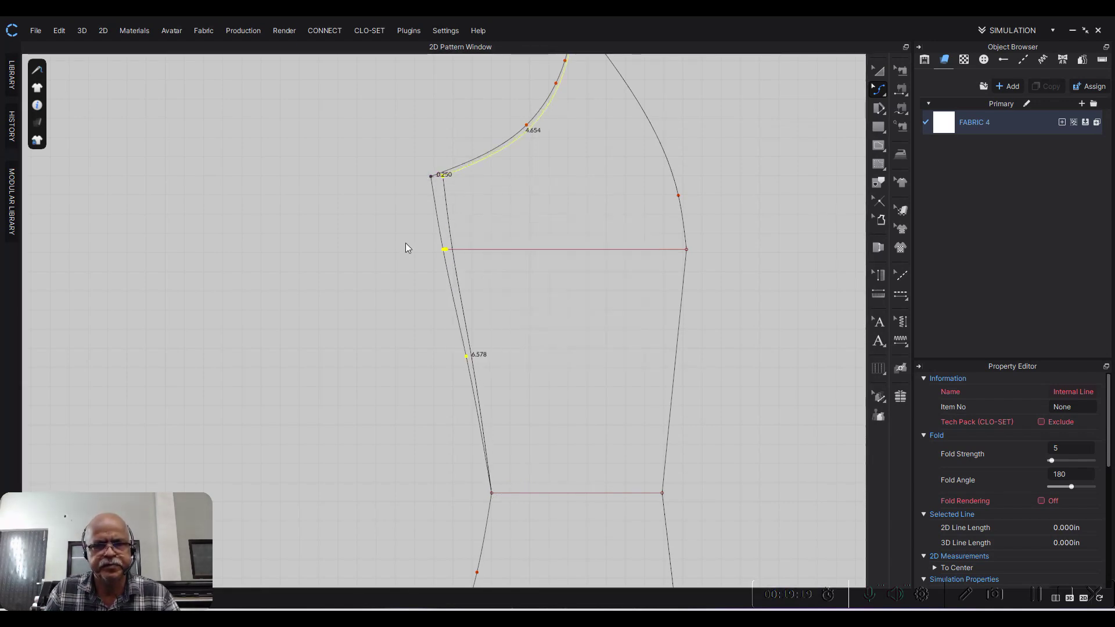
pyautogui.click(396, 236)
# Step: Snap the internal line's end back onto the middle panel's side edge
pyautogui.scroll(5, 465, 270)
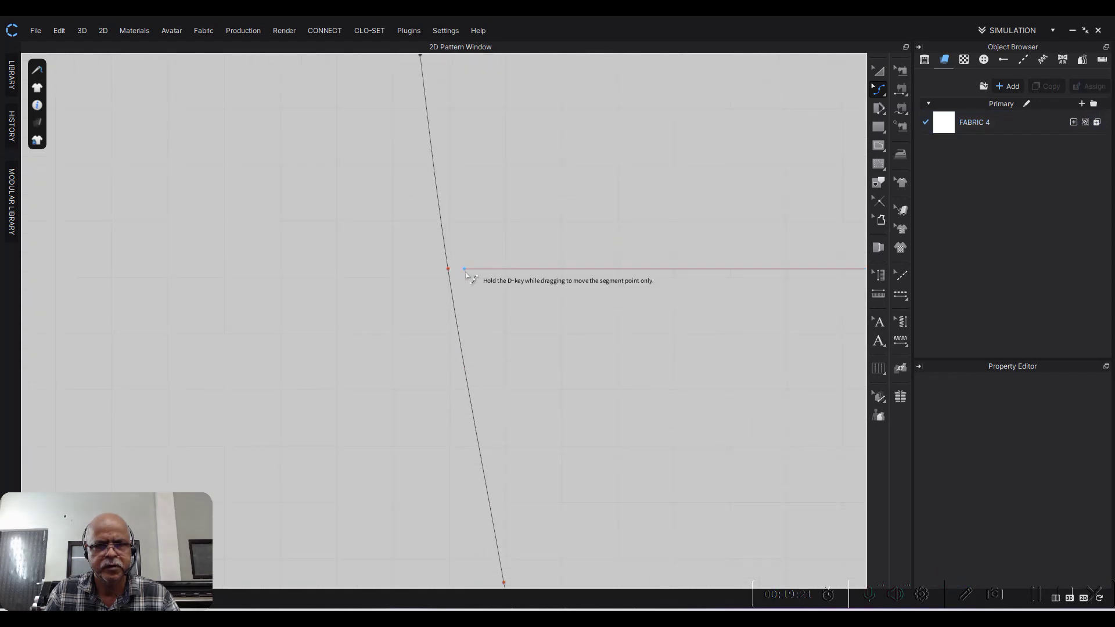
pyautogui.moveTo(465, 269); pyautogui.dragTo(449, 269)
pyautogui.scroll(-5, 376, 266)
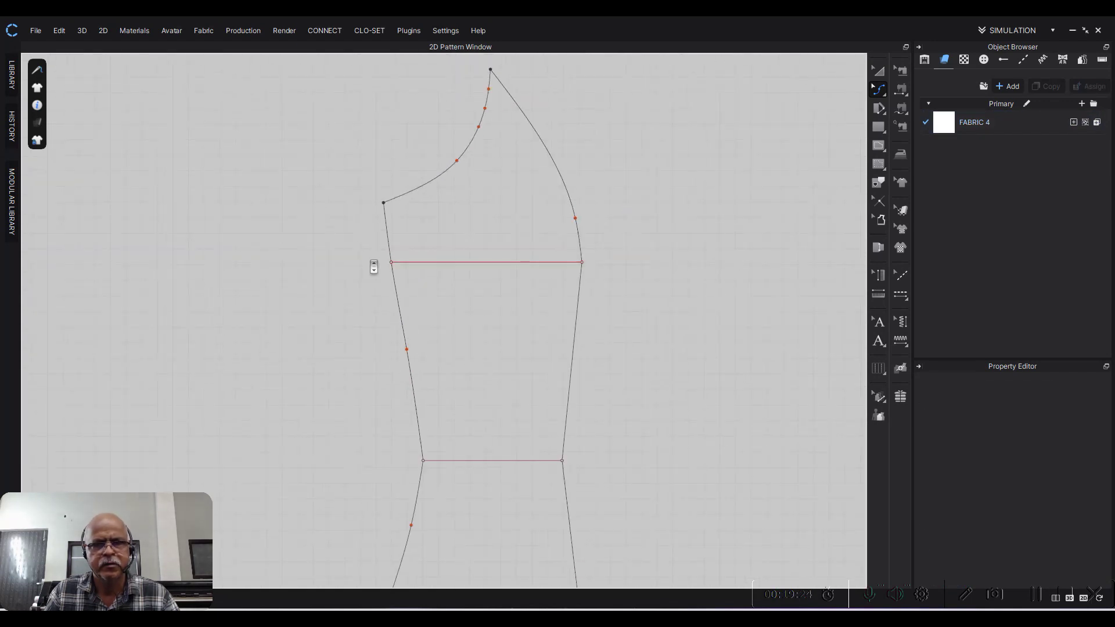
pyautogui.scroll(-2, 546, 293)
pyautogui.scroll(5, 542, 299)
pyautogui.scroll(3, 505, 296)
# Step: Bend the middle panel's straight side edge into a gentle curve
pyautogui.moveTo(505, 296); pyautogui.dragTo(592, 293, button='middle')
pyautogui.moveTo(462, 300); pyautogui.dragTo(478, 318)
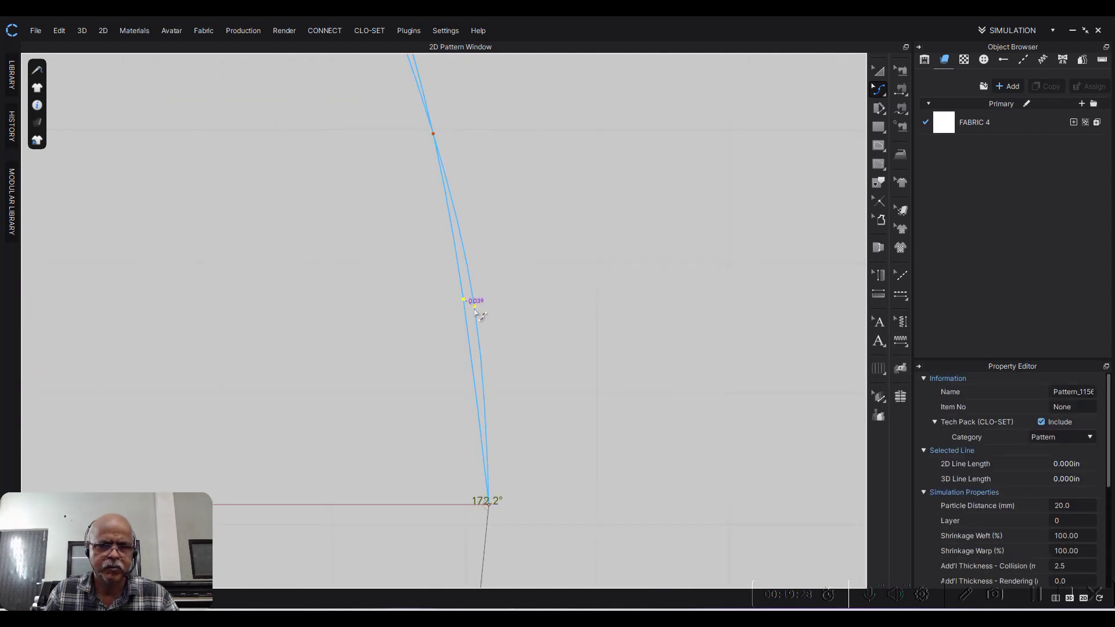
pyautogui.scroll(-3, 548, 330)
pyautogui.click(547, 330)
pyautogui.scroll(-3, 558, 326)
pyautogui.scroll(-3, 580, 324)
pyautogui.scroll(-2, 588, 281)
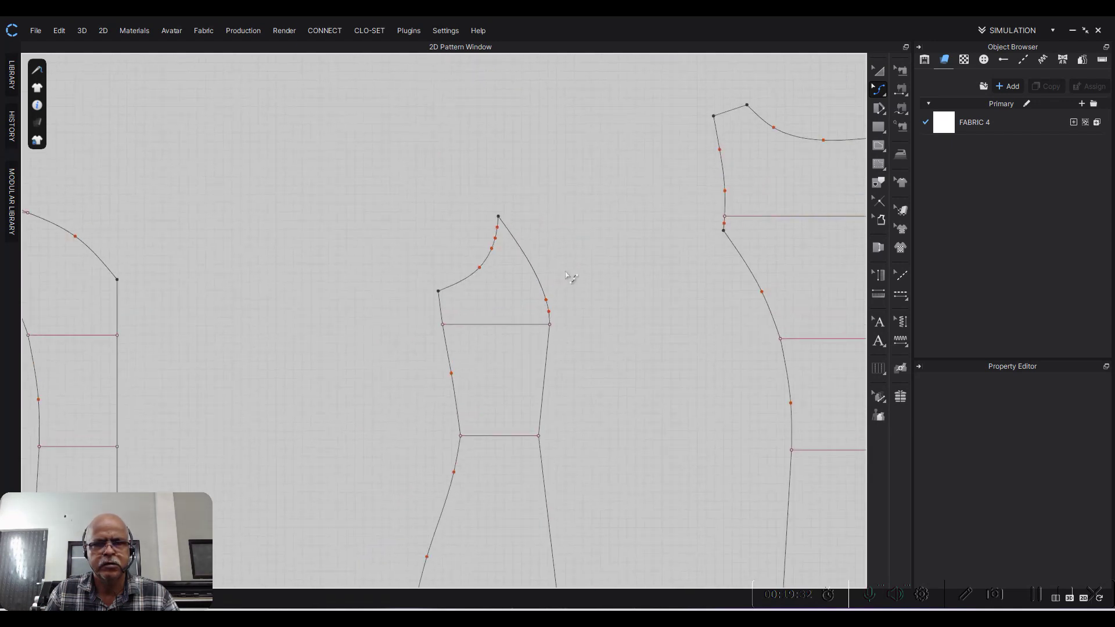
pyautogui.click(873, 72)
pyautogui.scroll(-2, 581, 244)
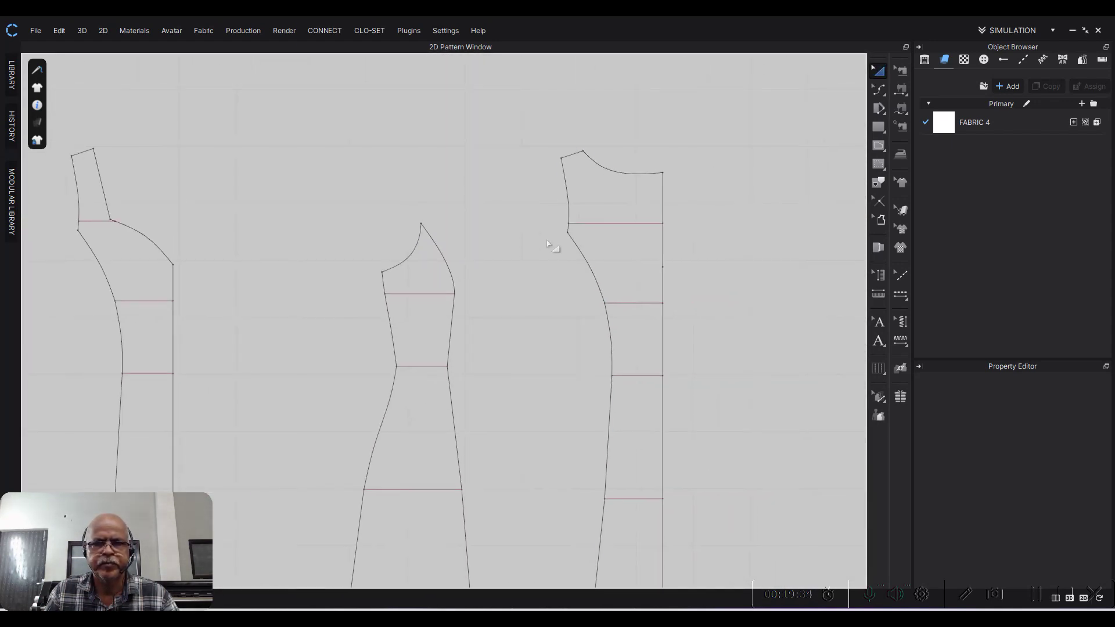
# Step: Place the middle panel over the side panel to compare their shapes
pyautogui.moveTo(426, 255); pyautogui.dragTo(570, 263)
pyautogui.click(455, 241)
pyautogui.scroll(4, 611, 340)
pyautogui.scroll(-2, 604, 279)
pyautogui.scroll(-3, 543, 336)
pyautogui.scroll(4, 541, 320)
# Step: Bend the side panel's armhole line into a curve
pyautogui.click(880, 90)
pyautogui.scroll(2, 440, 293)
pyautogui.scroll(2, 523, 302)
pyautogui.scroll(3, 581, 316)
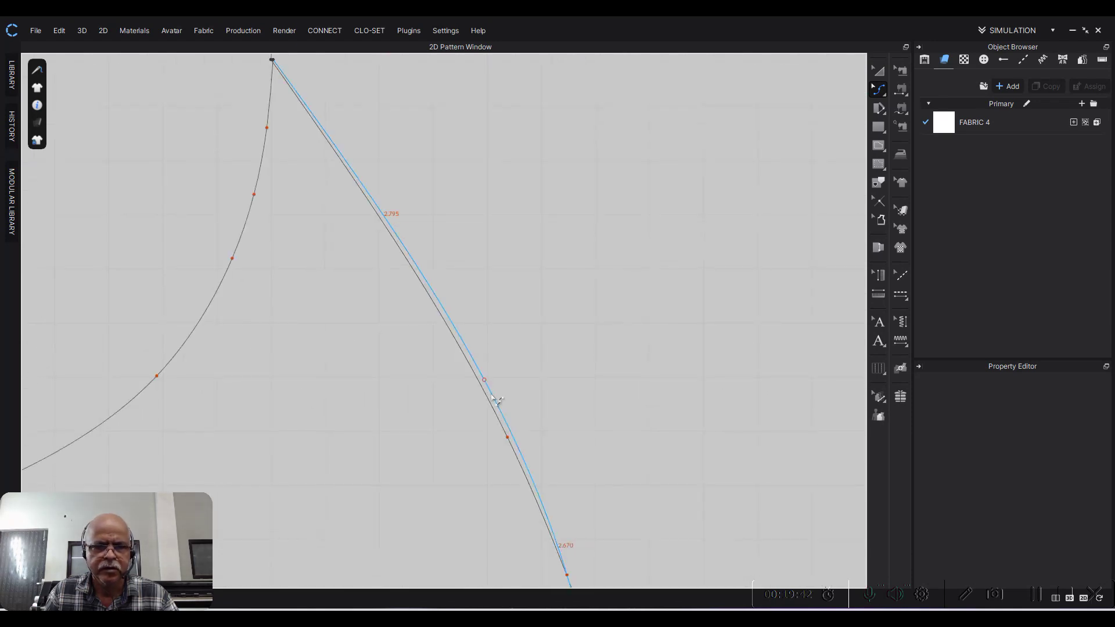
pyautogui.moveTo(493, 396); pyautogui.dragTo(510, 438)
pyautogui.scroll(-3, 510, 439)
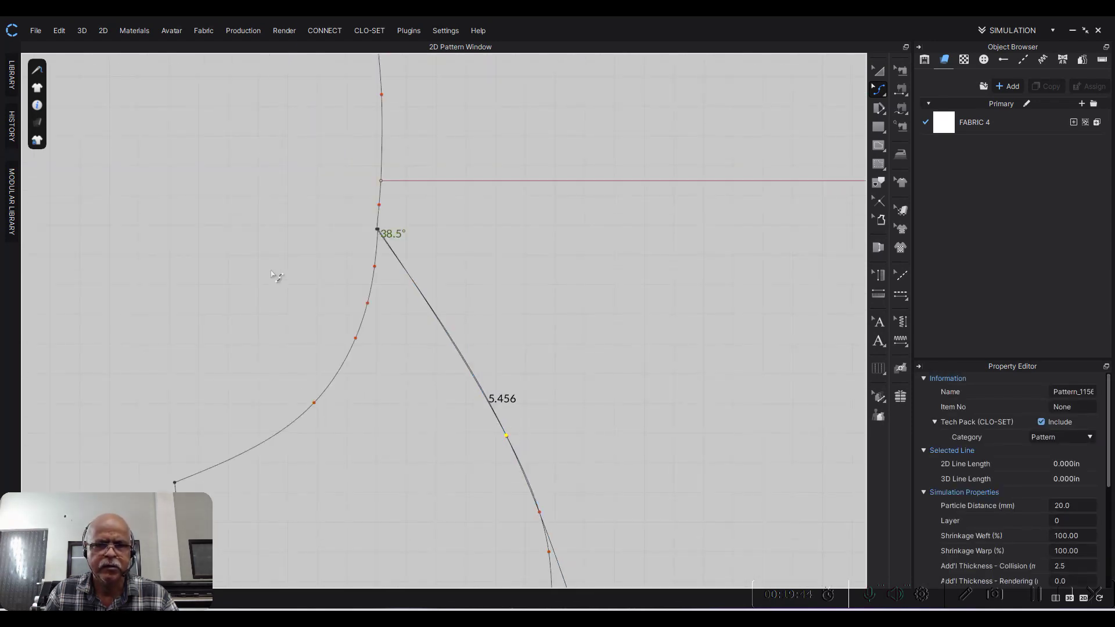
pyautogui.scroll(-2, 371, 346)
pyautogui.scroll(-2, 445, 309)
pyautogui.scroll(-2, 336, 322)
pyautogui.moveTo(335, 323); pyautogui.dragTo(416, 319, button='middle')
pyautogui.scroll(1, 610, 281)
pyautogui.scroll(2, 630, 454)
pyautogui.scroll(3, 486, 273)
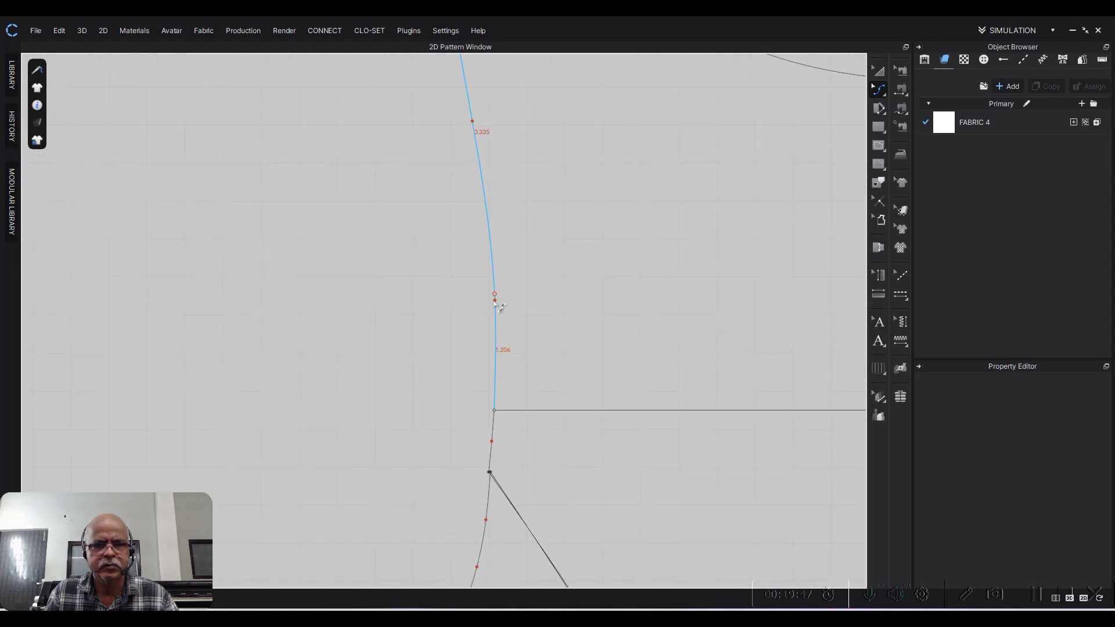
# Step: Refine the side panel's armhole curve by dragging its curve points up, down and left
pyautogui.moveTo(494, 302); pyautogui.dragTo(496, 282)
pyautogui.scroll(-3, 414, 236)
pyautogui.scroll(-2, 414, 235)
pyautogui.scroll(3, 430, 279)
pyautogui.moveTo(466, 289); pyautogui.dragTo(451, 319)
pyautogui.scroll(4, 509, 234)
pyautogui.moveTo(533, 222); pyautogui.dragTo(537, 244)
pyautogui.scroll(-3, 465, 234)
pyautogui.scroll(-1, 463, 236)
pyautogui.scroll(1, 480, 215)
pyautogui.scroll(-2, 480, 215)
pyautogui.scroll(4, 503, 194)
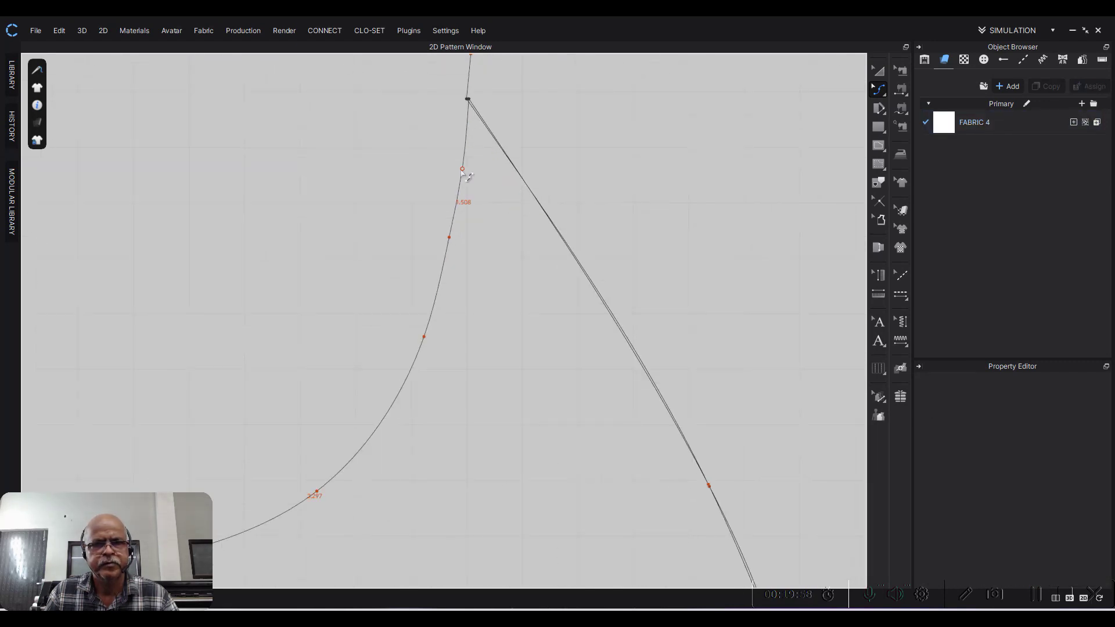
# Step: Try adjusting the armhole's top corner, then cancel the move
pyautogui.click(463, 171)
pyautogui.scroll(-5, 447, 169)
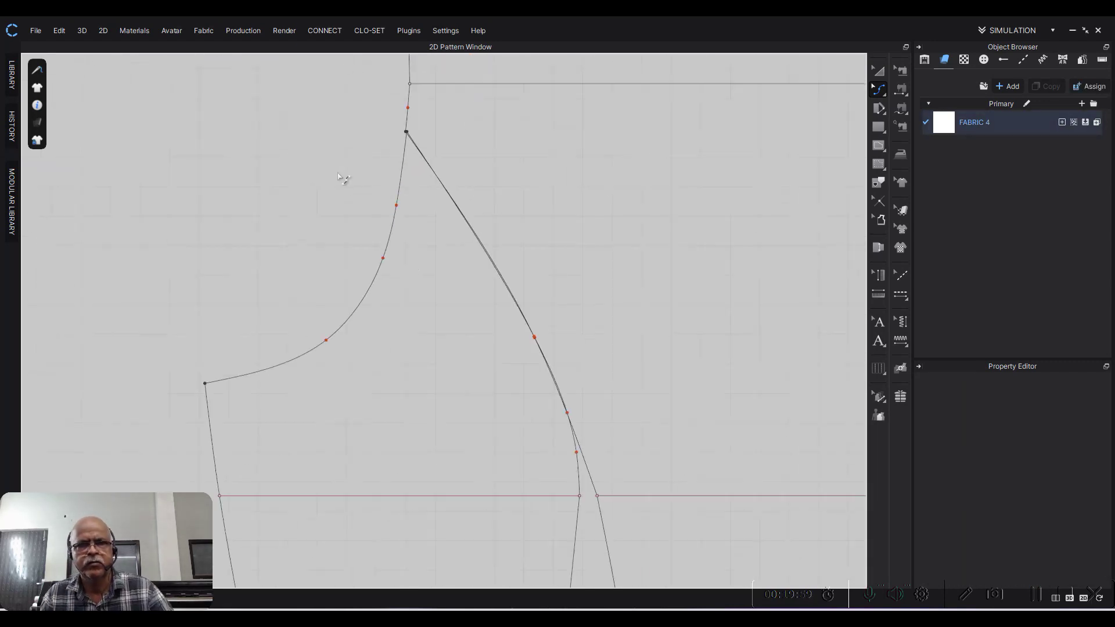
pyautogui.scroll(2, 471, 215)
pyautogui.scroll(3, 521, 316)
pyautogui.scroll(3, 493, 281)
pyautogui.moveTo(542, 117); pyautogui.dragTo(540, 120)
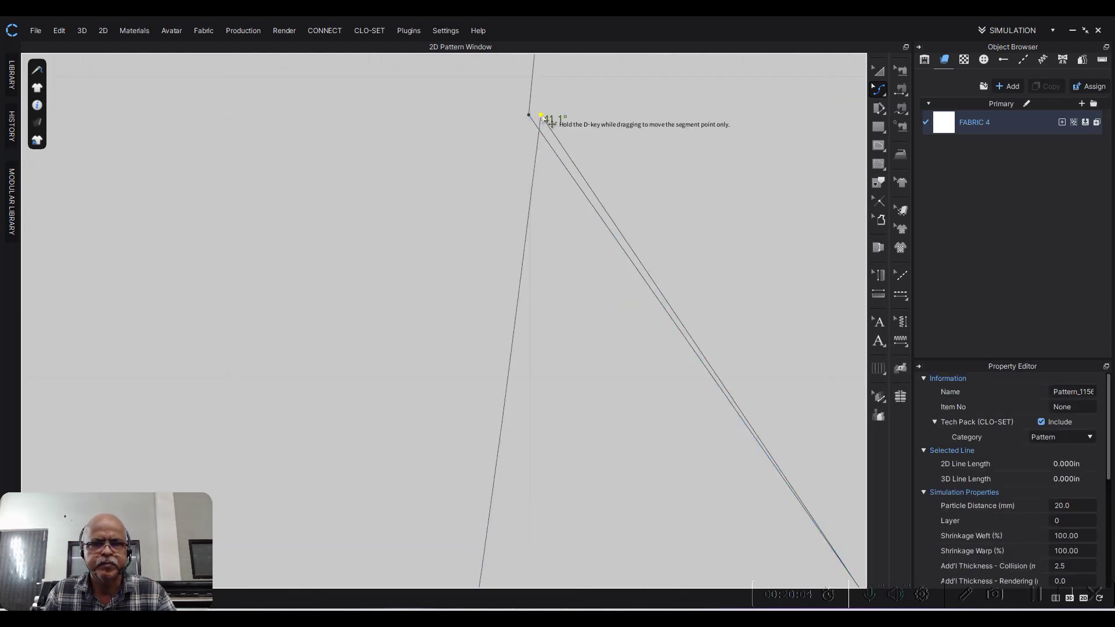
pyautogui.click(465, 125)
pyautogui.scroll(-3, 430, 163)
pyautogui.scroll(-2, 534, 291)
pyautogui.scroll(5, 616, 366)
# Step: Curve the slanted edge below the underarm point outward to 5.465 in
pyautogui.moveTo(533, 298); pyautogui.dragTo(549, 303)
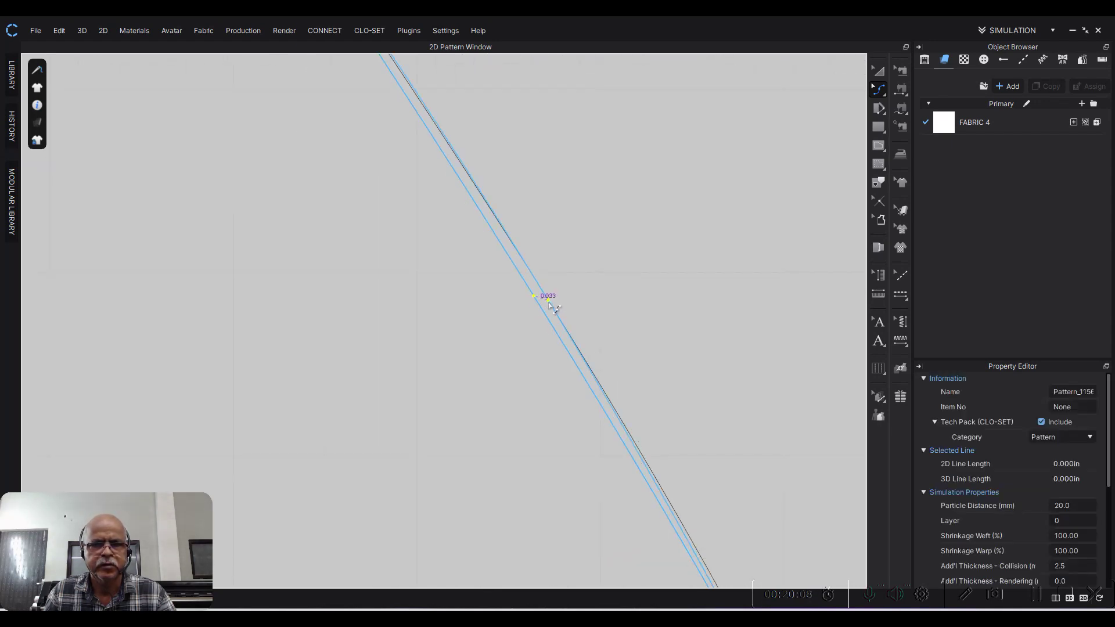
pyautogui.scroll(-3, 521, 312)
pyautogui.scroll(-3, 514, 366)
pyautogui.scroll(-2, 407, 337)
pyautogui.scroll(-2, 302, 325)
pyautogui.scroll(-3, 330, 355)
pyautogui.scroll(3, 404, 349)
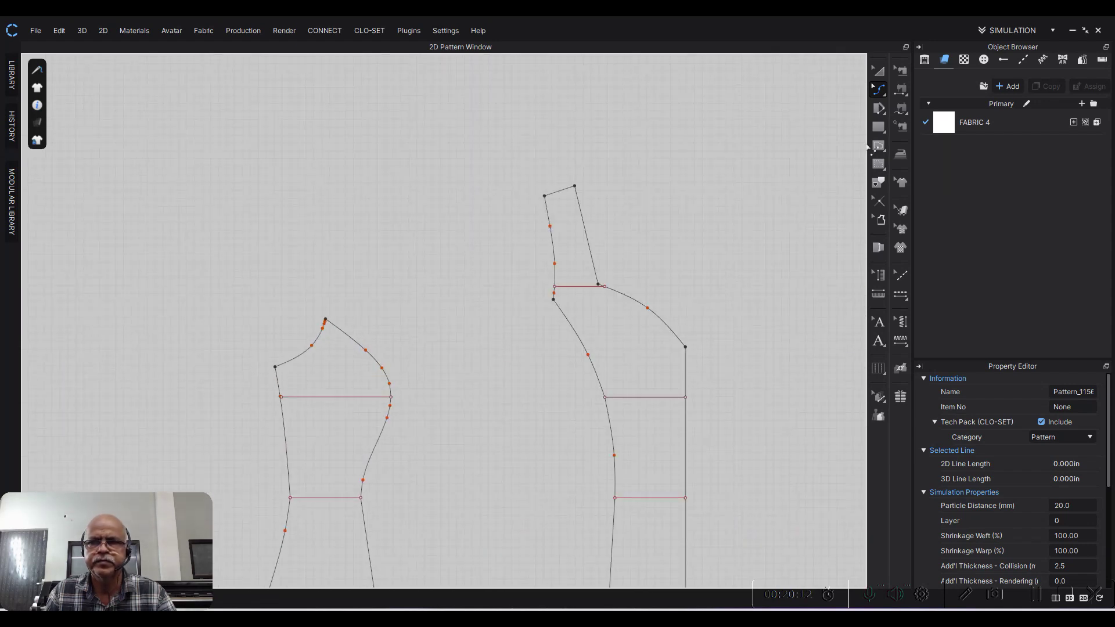
# Step: Duplicate the middle panel and slide the copy against the side panel's armhole
pyautogui.press('a')
pyautogui.moveTo(508, 386); pyautogui.dragTo(426, 342, button='middle')
pyautogui.click(272, 394)
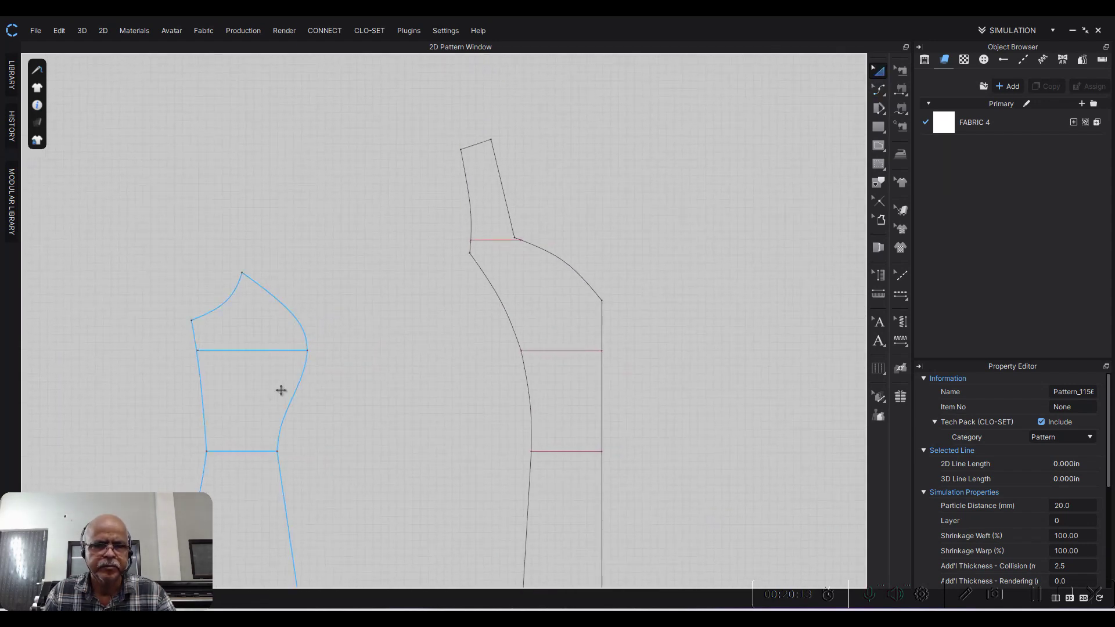
pyautogui.hotkey('ctrl', 'c')
pyautogui.hotkey('ctrl', 'v')
pyautogui.scroll(3, 500, 389)
pyautogui.scroll(2, 410, 427)
pyautogui.click(395, 416)
pyautogui.moveTo(379, 406); pyautogui.dragTo(437, 379)
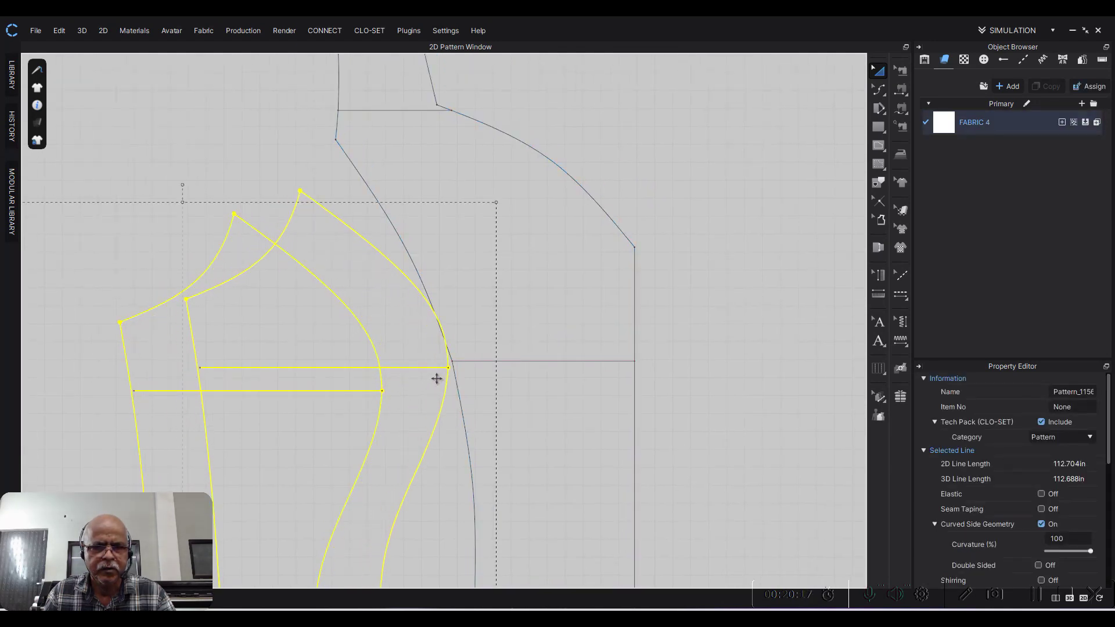
pyautogui.scroll(-3, 437, 379)
pyautogui.click(299, 236)
# Step: Bring the left bodice panel into view and start editing curve points on its side edge
pyautogui.scroll(-2, 299, 244)
pyautogui.scroll(-2, 348, 221)
pyautogui.scroll(3, 411, 281)
pyautogui.scroll(-4, 478, 217)
pyautogui.scroll(-2, 470, 338)
pyautogui.scroll(4, 455, 267)
pyautogui.scroll(5, 403, 204)
pyautogui.moveTo(403, 204); pyautogui.dragTo(440, 292, button='right')
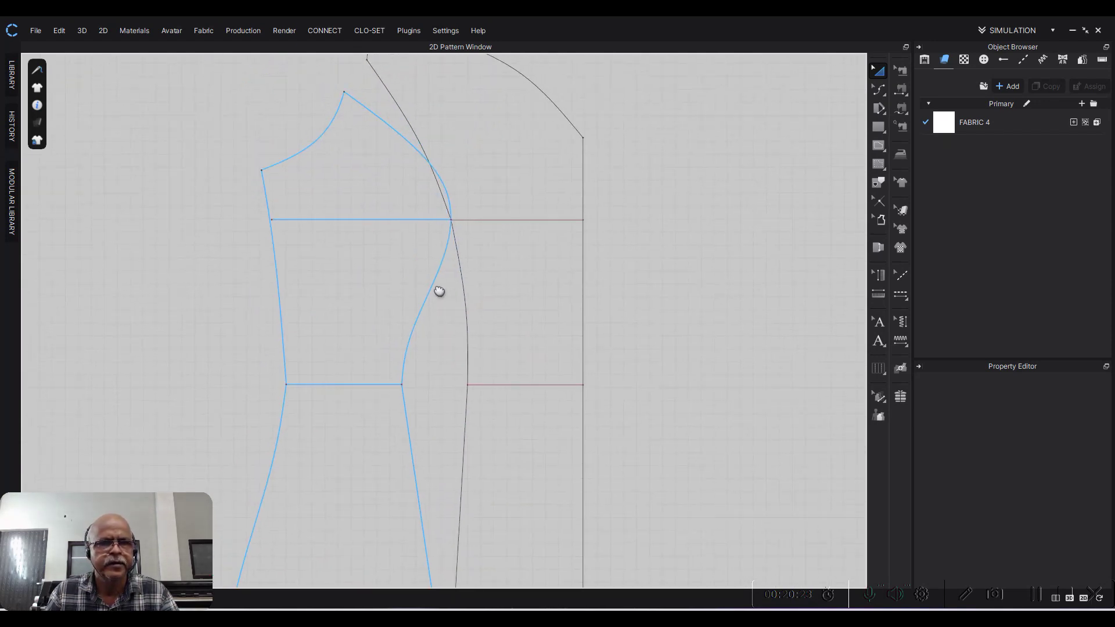
pyautogui.scroll(4, 297, 231)
pyautogui.click(880, 91)
pyautogui.scroll(4, 278, 220)
pyautogui.click(167, 204)
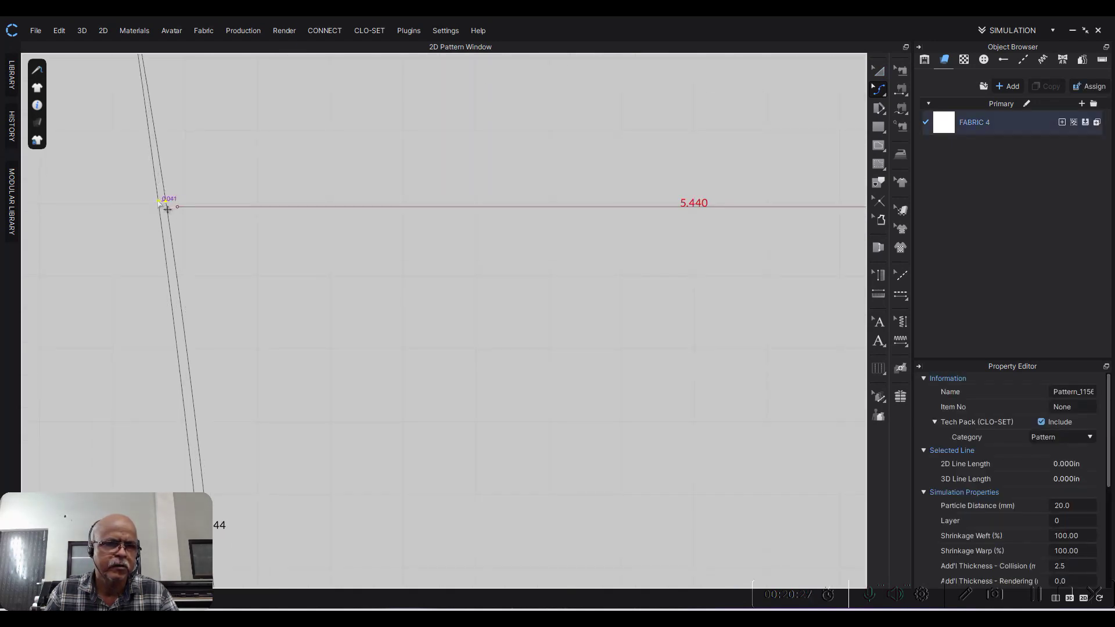
pyautogui.click(137, 207)
# Step: Bow the side bodice panel's long left edge into a gentle 6.557 in curve
pyautogui.scroll(-5, 137, 206)
pyautogui.moveTo(189, 260); pyautogui.dragTo(403, 324, button='middle')
pyautogui.scroll(2, 395, 244)
pyautogui.scroll(2, 297, 256)
pyautogui.click(306, 347)
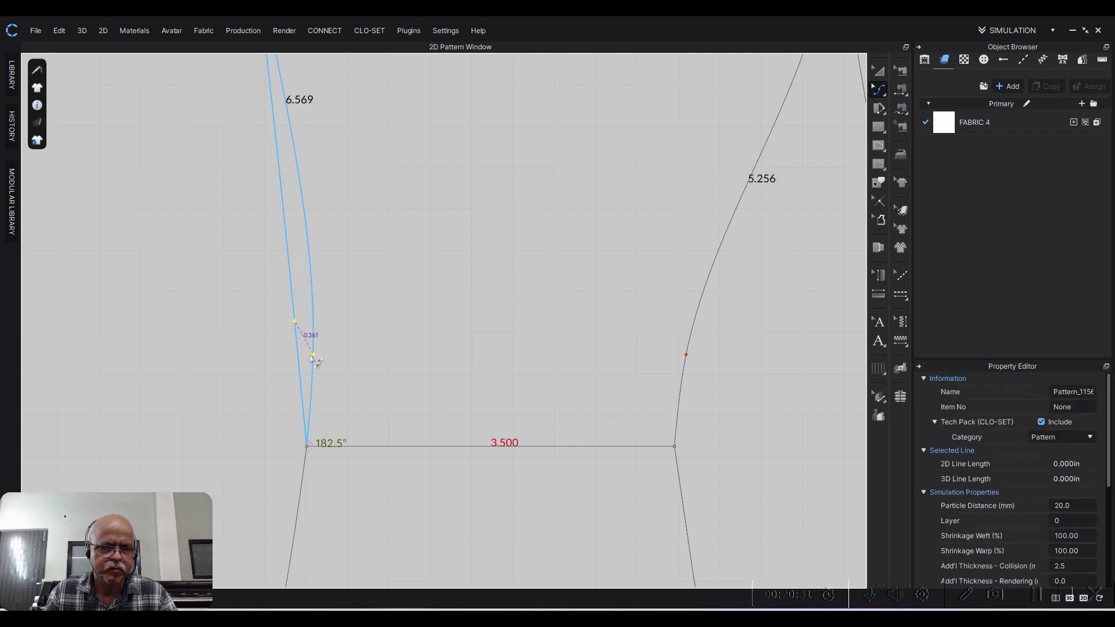
pyautogui.scroll(-3, 311, 366)
pyautogui.click(269, 299)
pyautogui.moveTo(269, 299); pyautogui.dragTo(285, 369, button='middle')
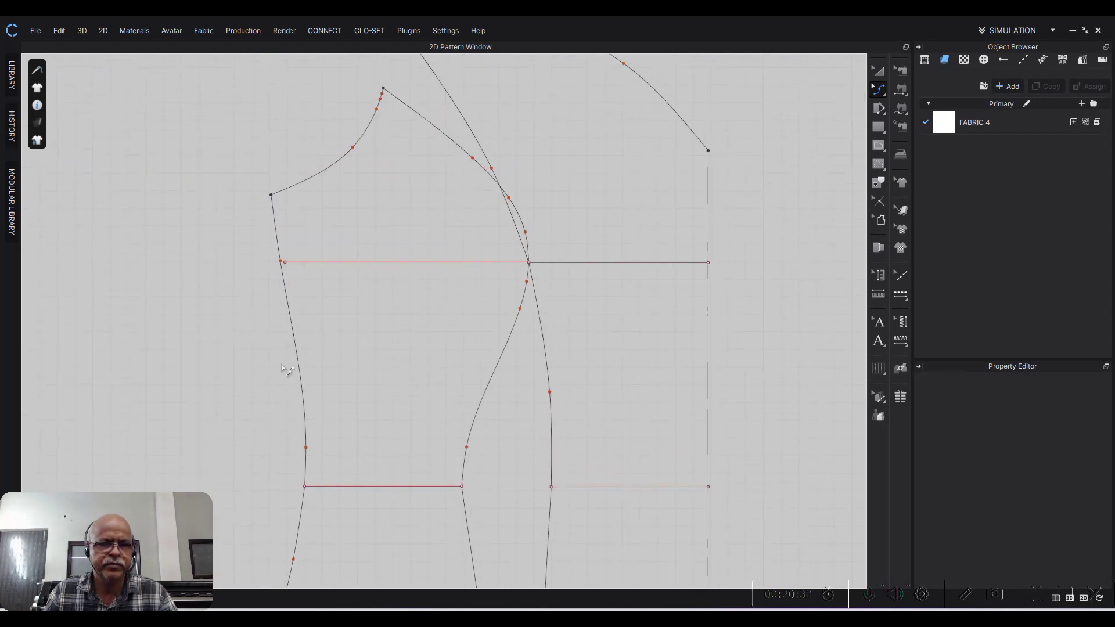
pyautogui.moveTo(302, 378); pyautogui.dragTo(297, 385)
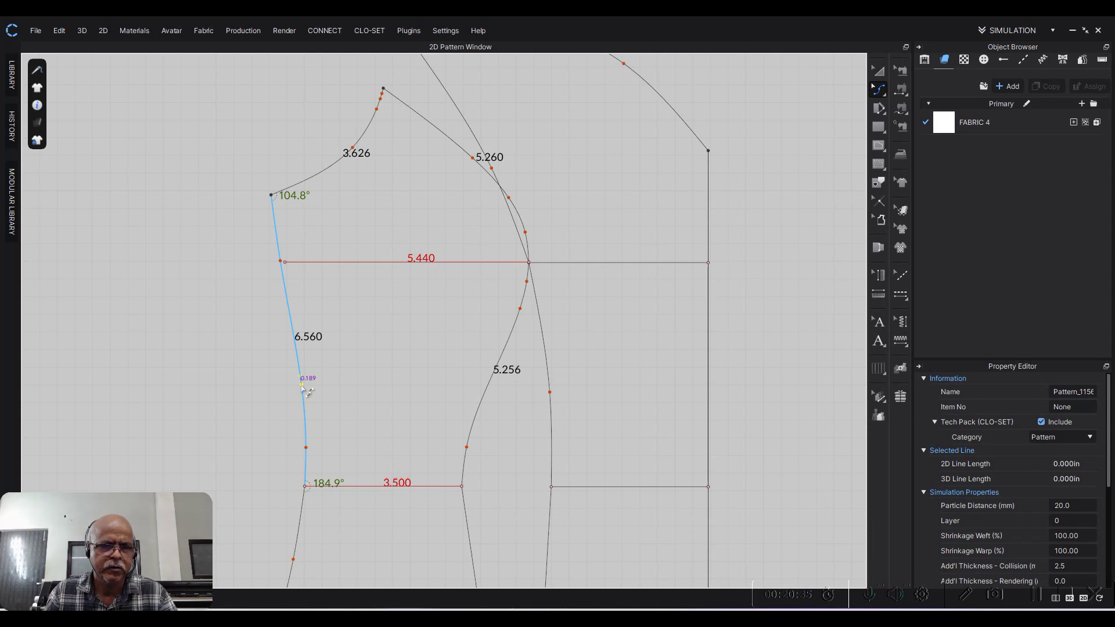
pyautogui.scroll(3, 306, 391)
pyautogui.moveTo(302, 388); pyautogui.dragTo(296, 370)
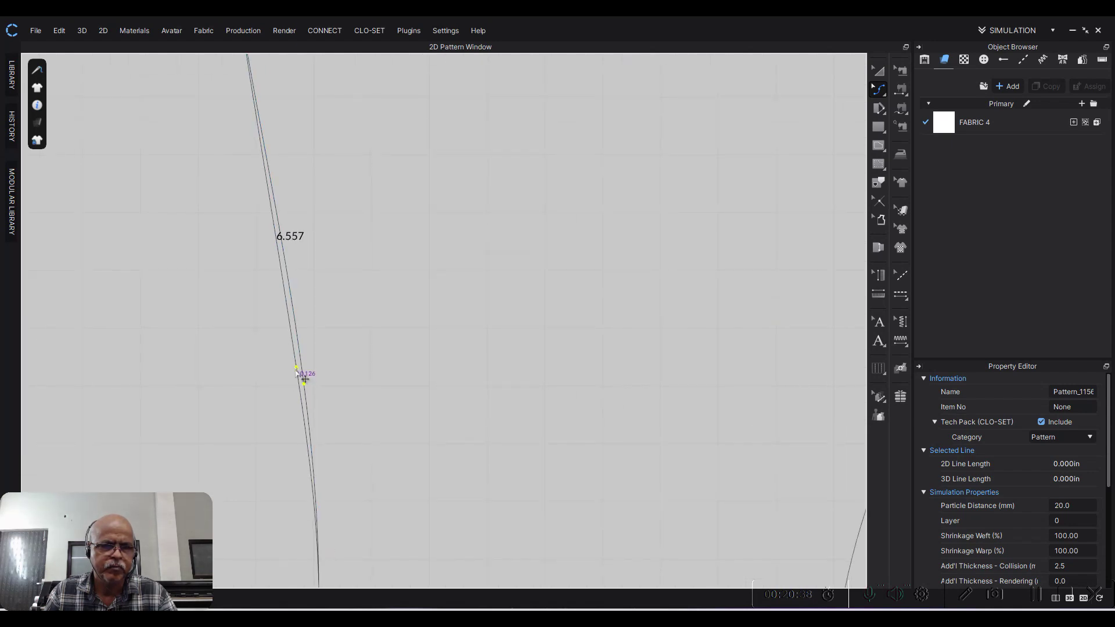
# Step: Zoom out to show both full-length dress patterns and bring up the File menu
pyautogui.scroll(-3, 176, 346)
pyautogui.scroll(-2, 181, 346)
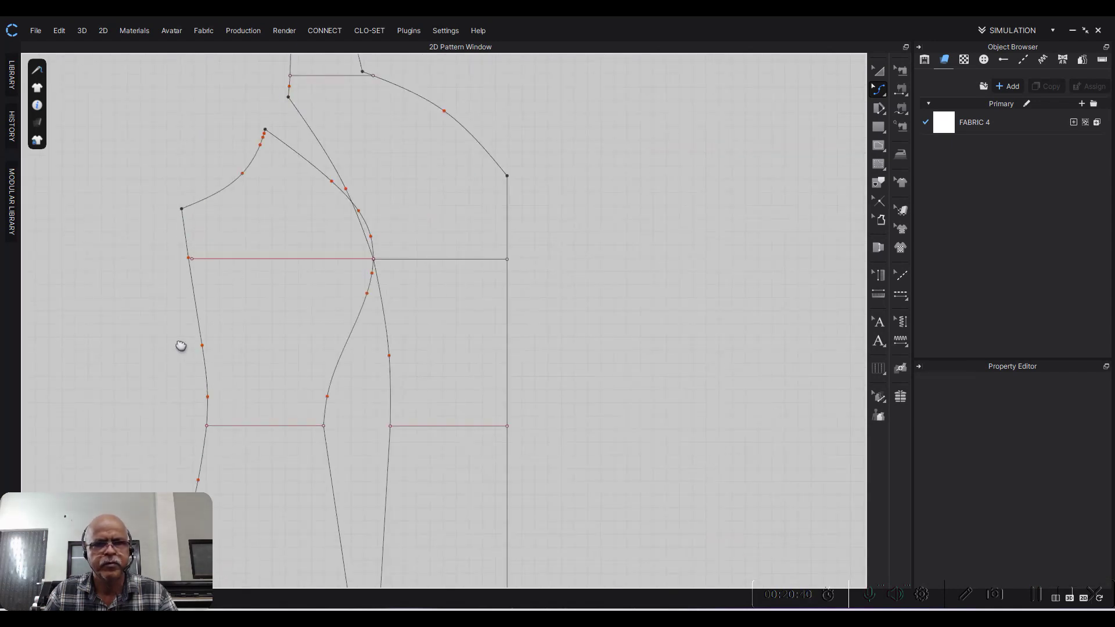
pyautogui.scroll(-2, 431, 414)
pyautogui.scroll(-2, 401, 330)
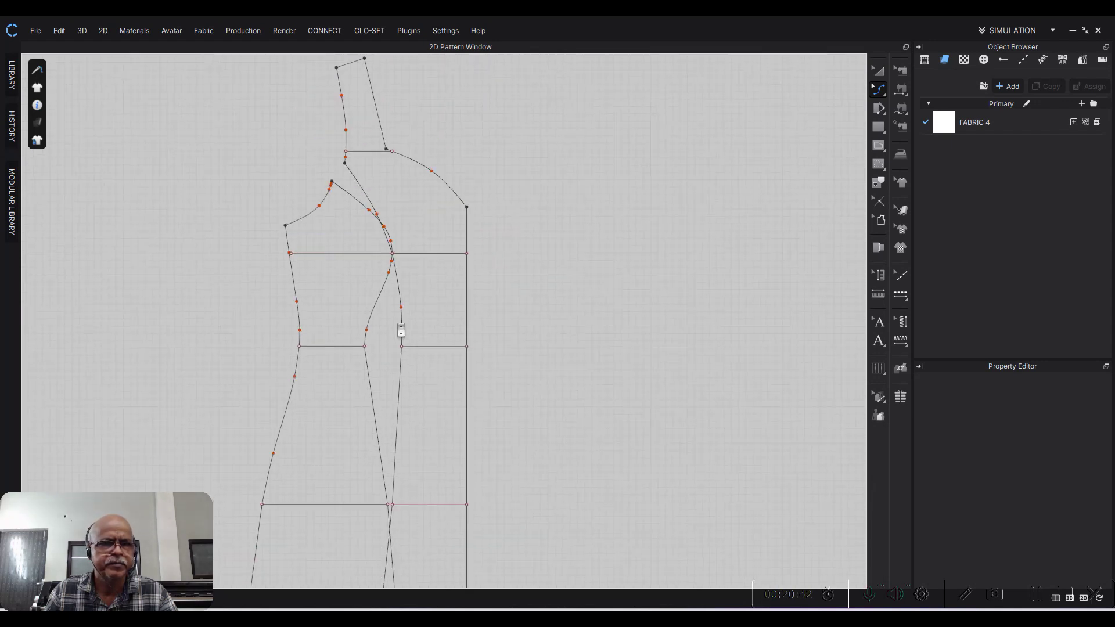
pyautogui.scroll(-2, 535, 302)
pyautogui.scroll(3, 513, 357)
pyautogui.scroll(-3, 663, 447)
pyautogui.scroll(1, 521, 384)
pyautogui.scroll(2, 478, 463)
pyautogui.scroll(-1, 522, 308)
pyautogui.scroll(-1, 516, 308)
pyautogui.scroll(-1, 540, 299)
pyautogui.click(35, 30)
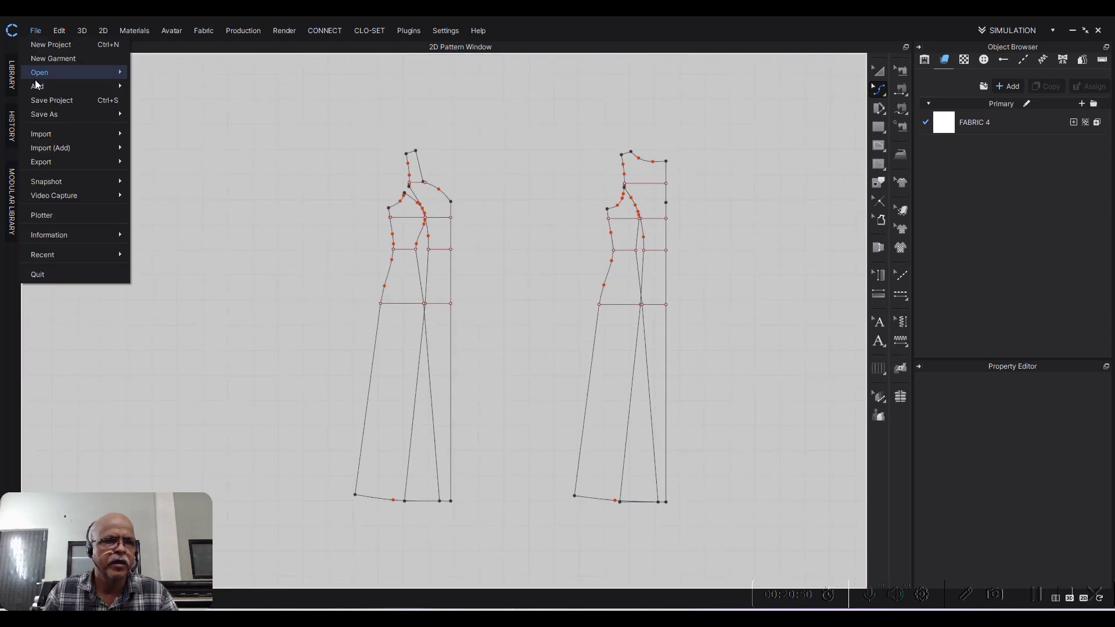
# Step: Save as how to make dress.zprj, show the 3D avatar beside the patterns, open the Library
pyautogui.click(61, 100)
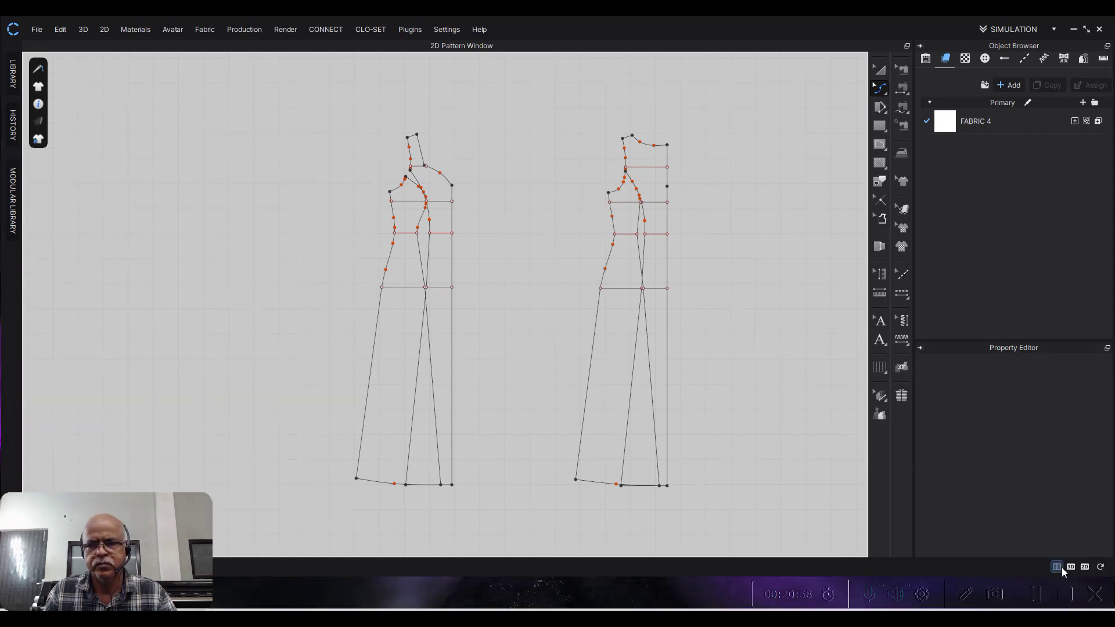
pyautogui.click(1057, 567)
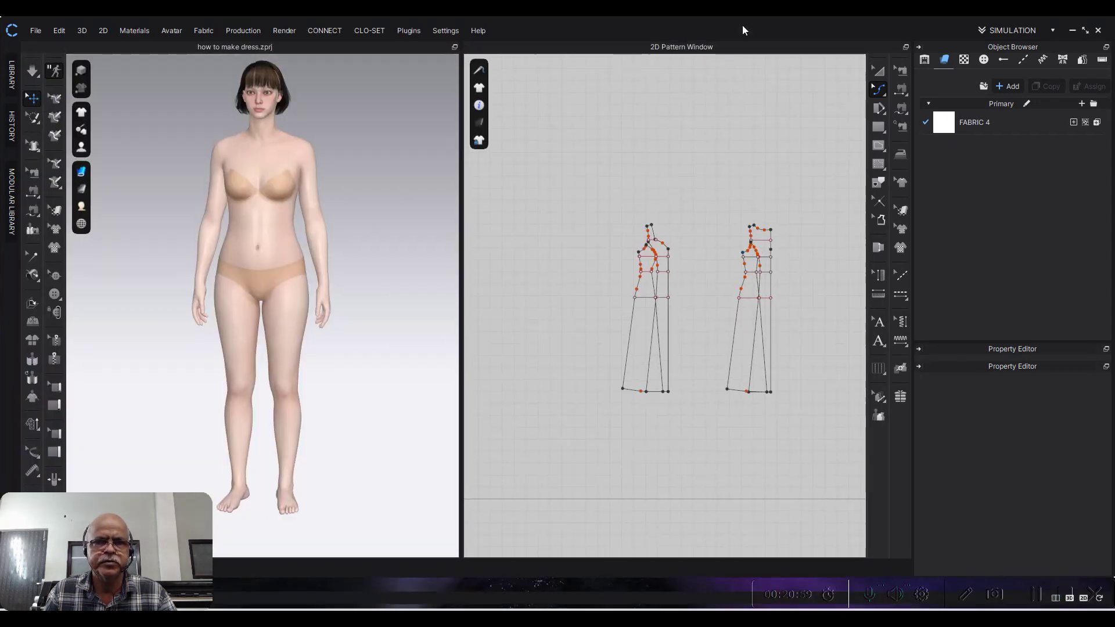
pyautogui.scroll(-2, 401, 282)
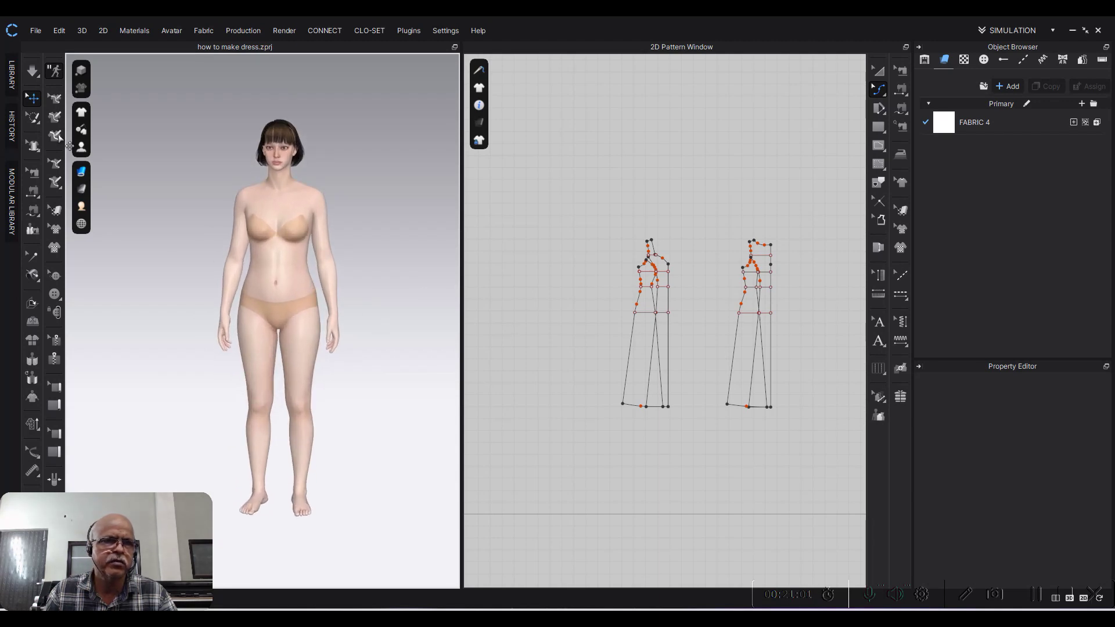
pyautogui.click(12, 74)
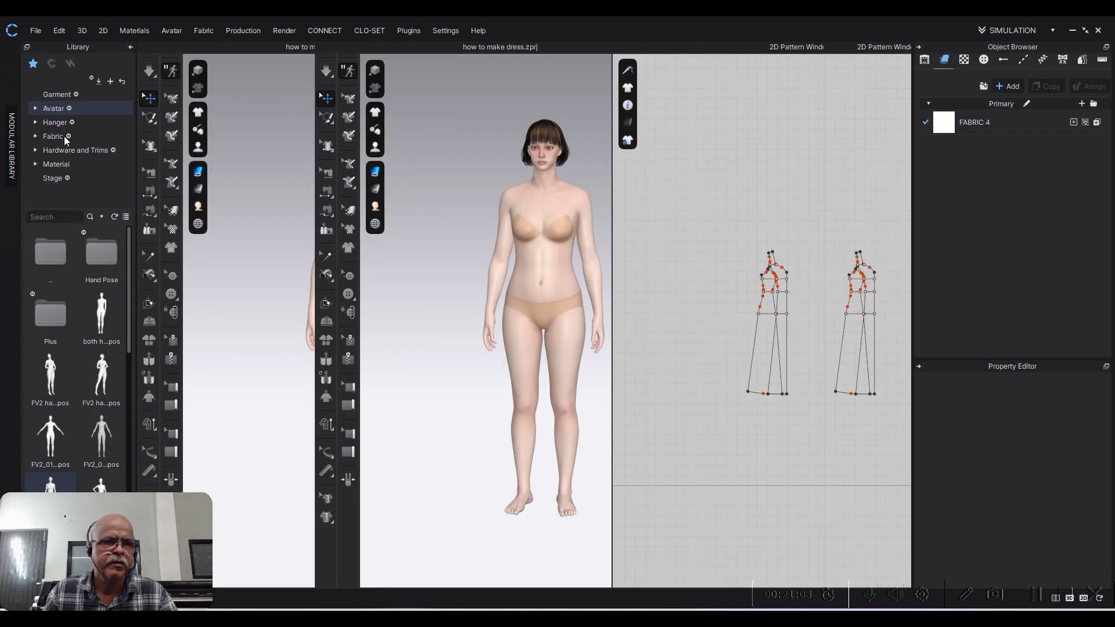
# Step: Load an FV2 pose from the Female_V2 avatar folder, then collapse the Library panel
pyautogui.click(55, 109)
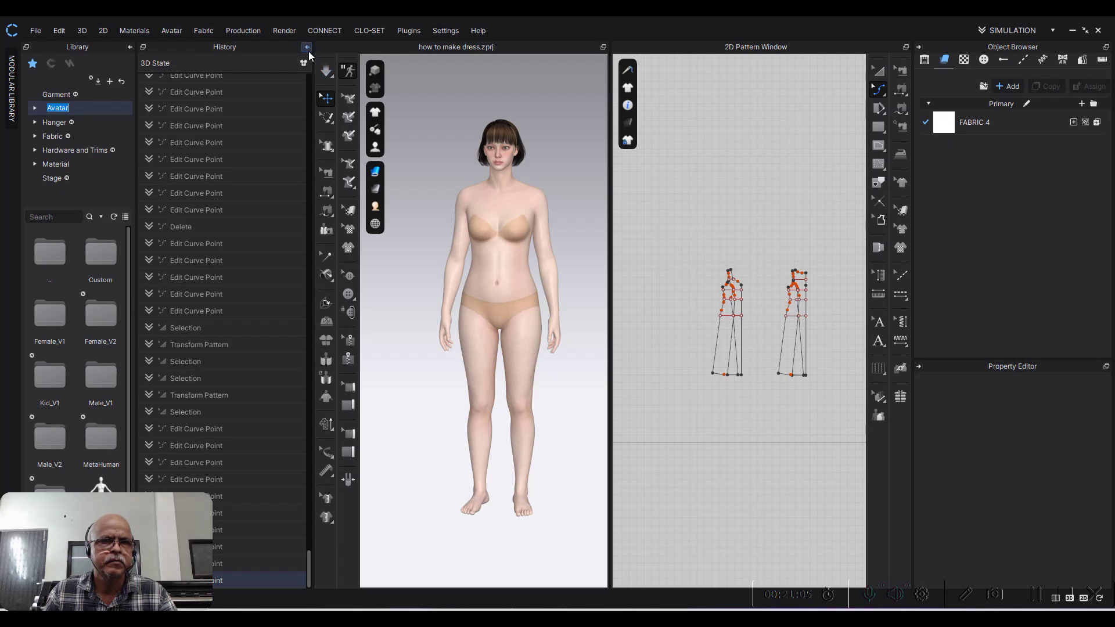
pyautogui.click(307, 48)
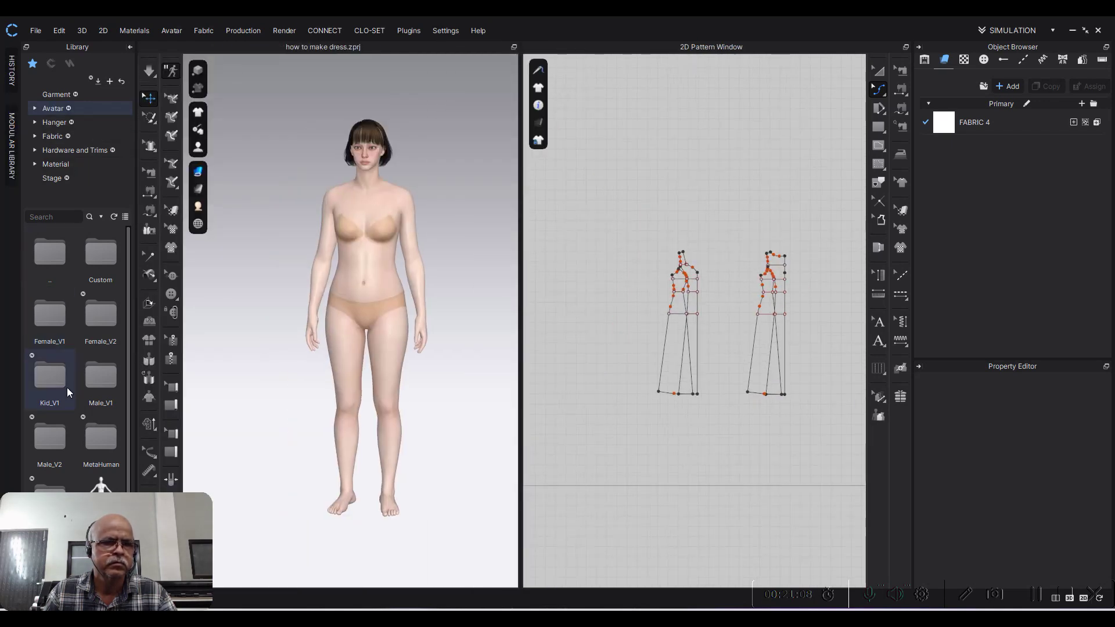
pyautogui.doubleClick(103, 326)
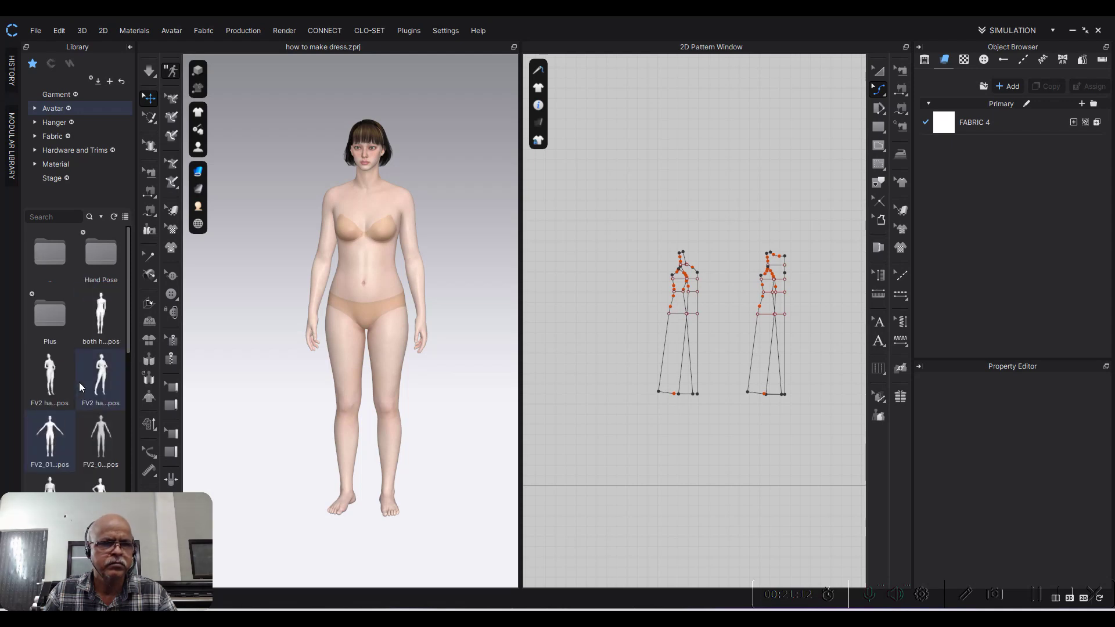
pyautogui.doubleClick(101, 435)
pyautogui.click(588, 359)
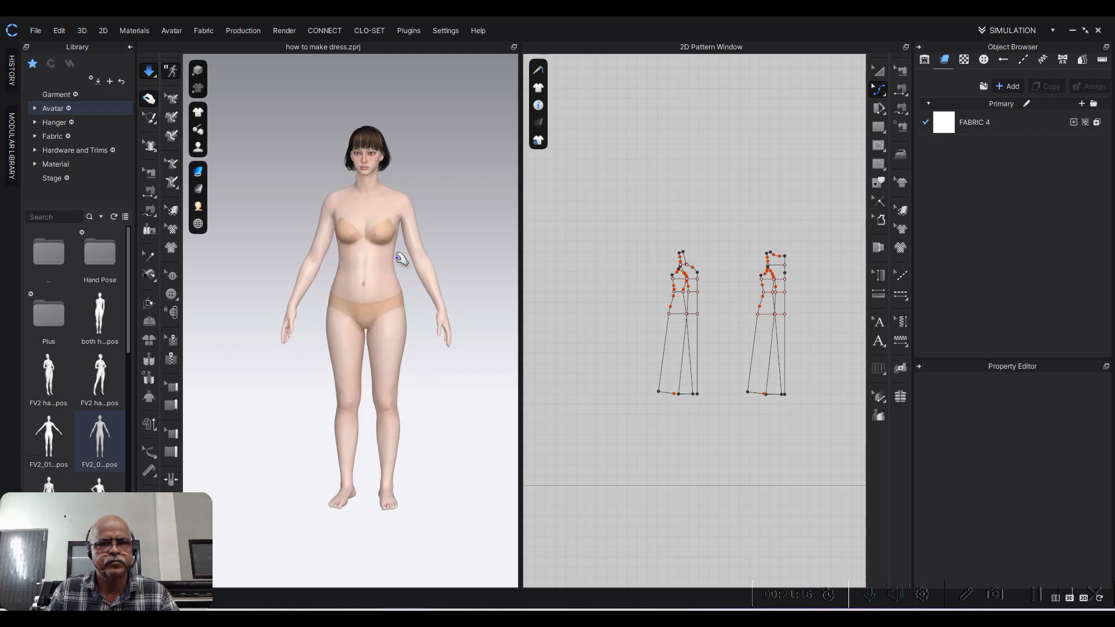
pyautogui.scroll(2, 401, 261)
pyautogui.scroll(2, 392, 254)
pyautogui.scroll(-4, 392, 254)
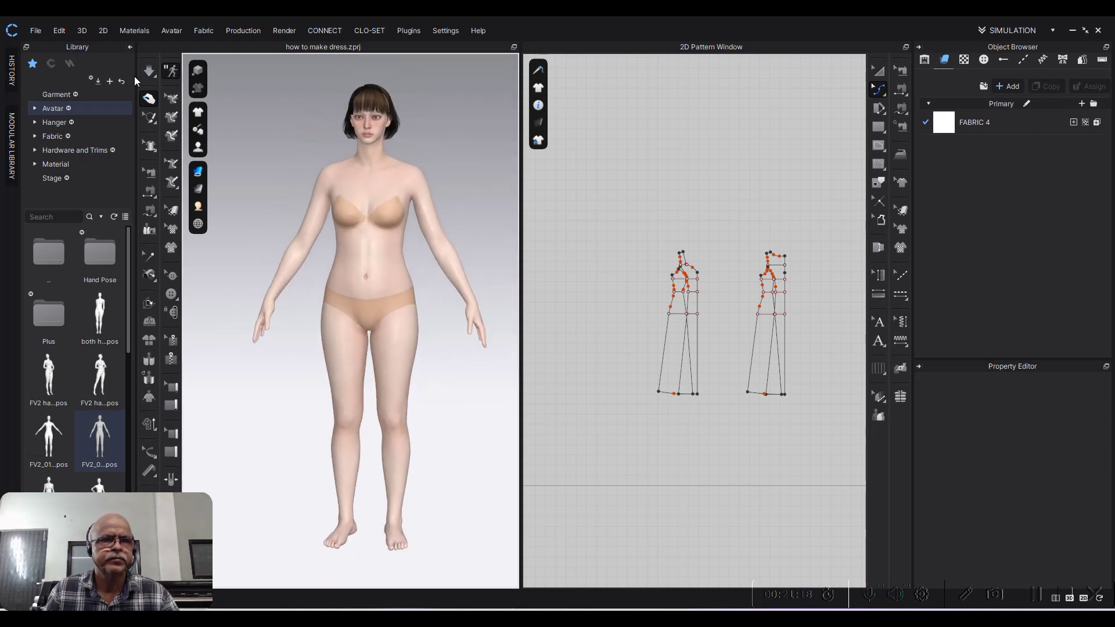
pyautogui.click(131, 47)
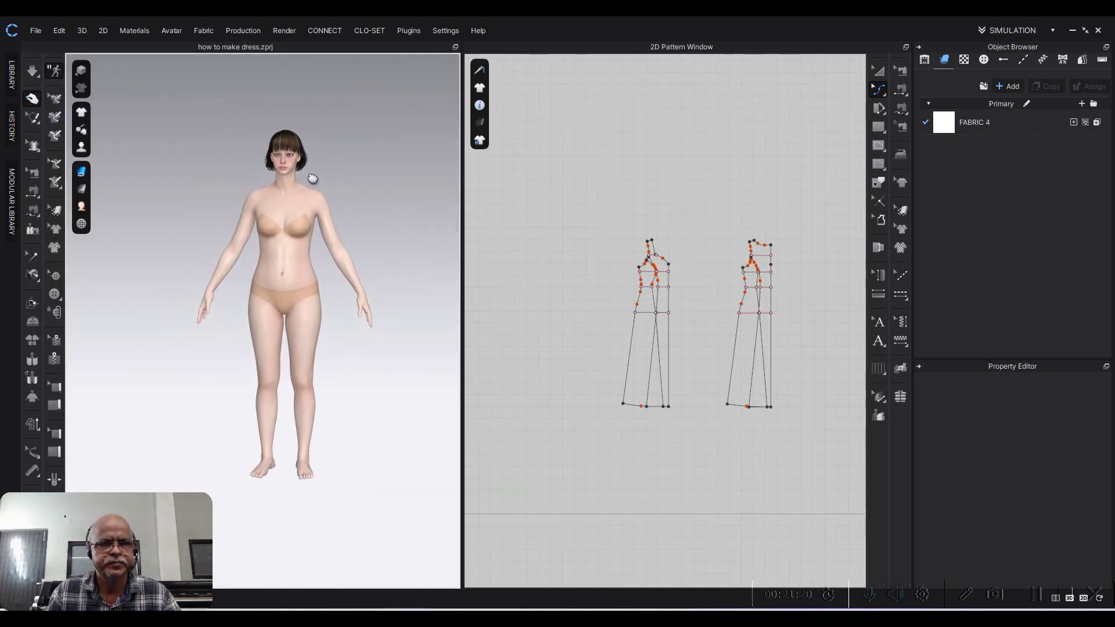
# Step: Flip the right-hand dress pattern horizontally
pyautogui.scroll(2, 310, 181)
pyautogui.moveTo(311, 182); pyautogui.dragTo(316, 212, button='middle')
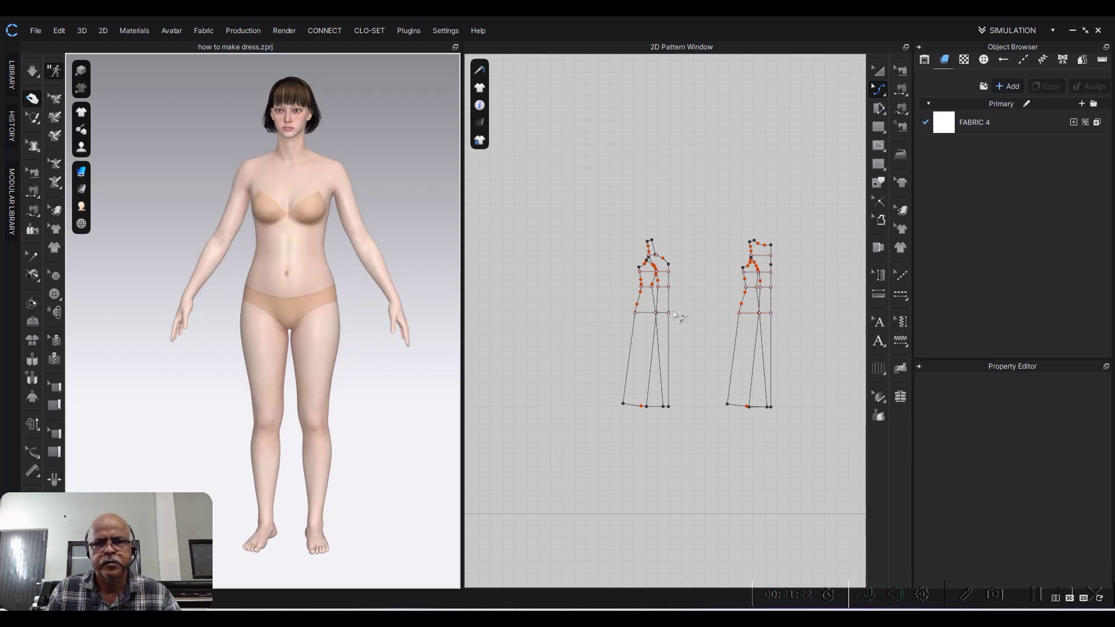
pyautogui.click(879, 70)
pyautogui.scroll(3, 511, 242)
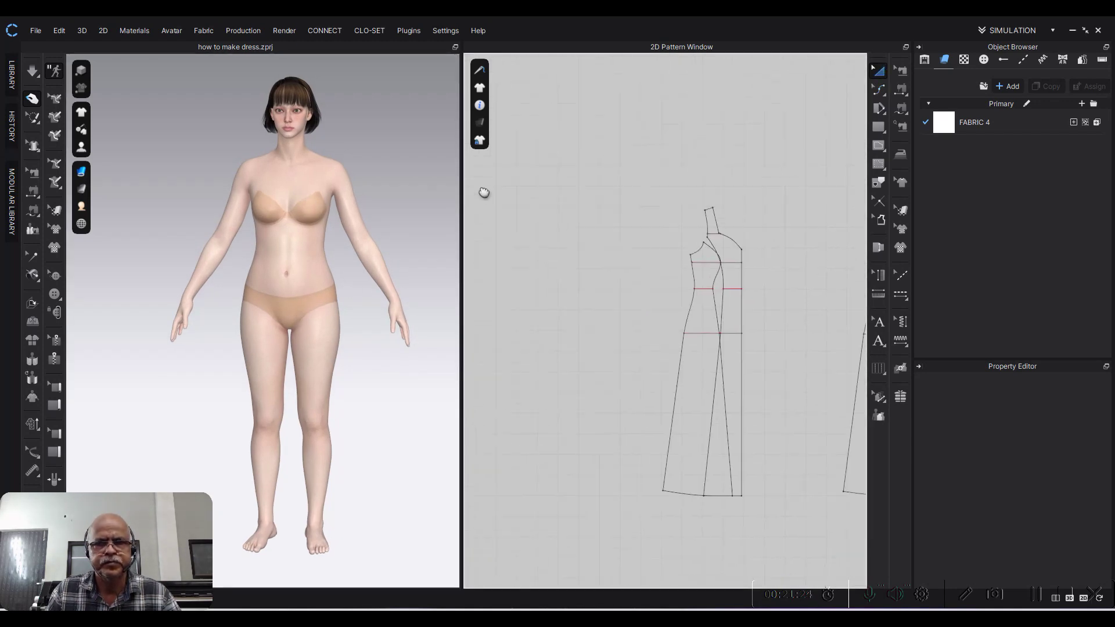
pyautogui.scroll(2, 803, 281)
pyautogui.scroll(-1, 635, 155)
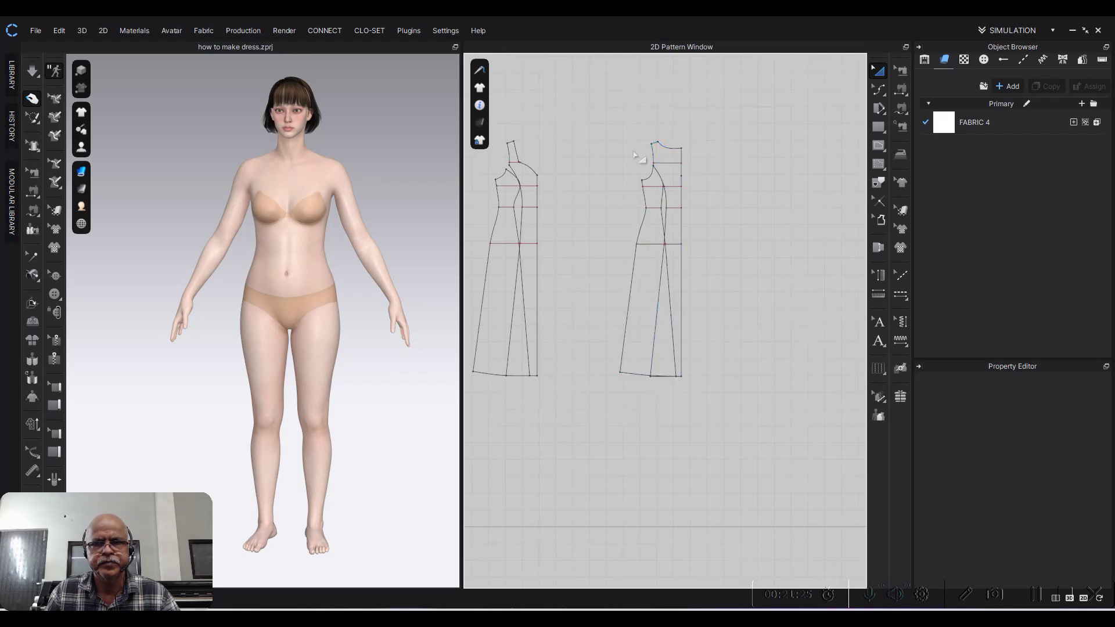
pyautogui.moveTo(608, 129); pyautogui.dragTo(692, 370)
pyautogui.scroll(3, 695, 232)
pyautogui.rightClick(695, 225)
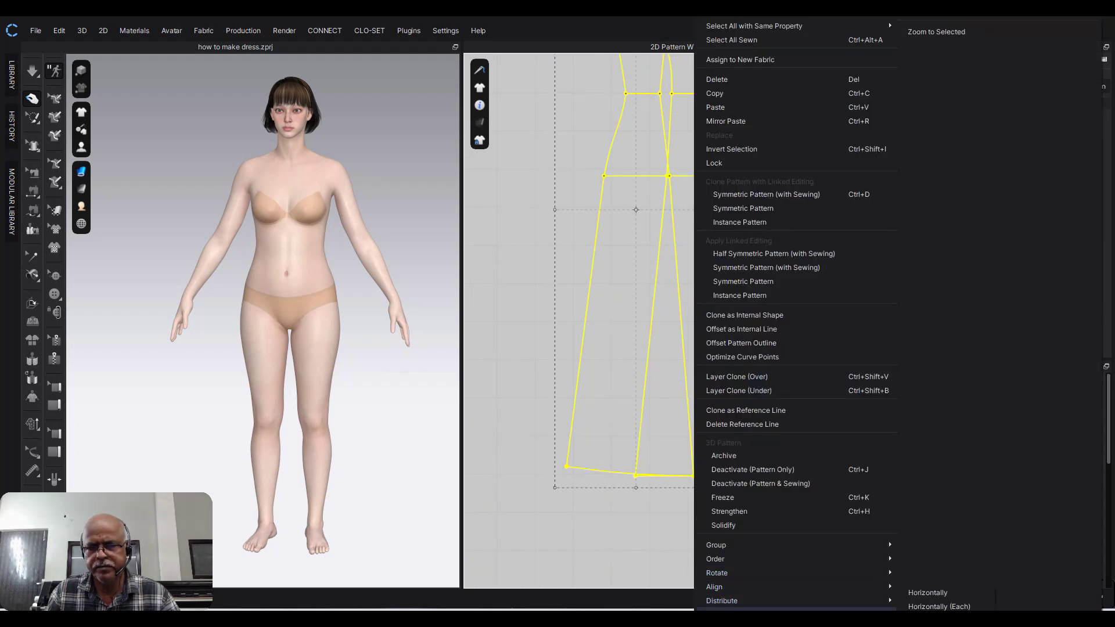
pyautogui.click(939, 606)
pyautogui.scroll(-2, 755, 415)
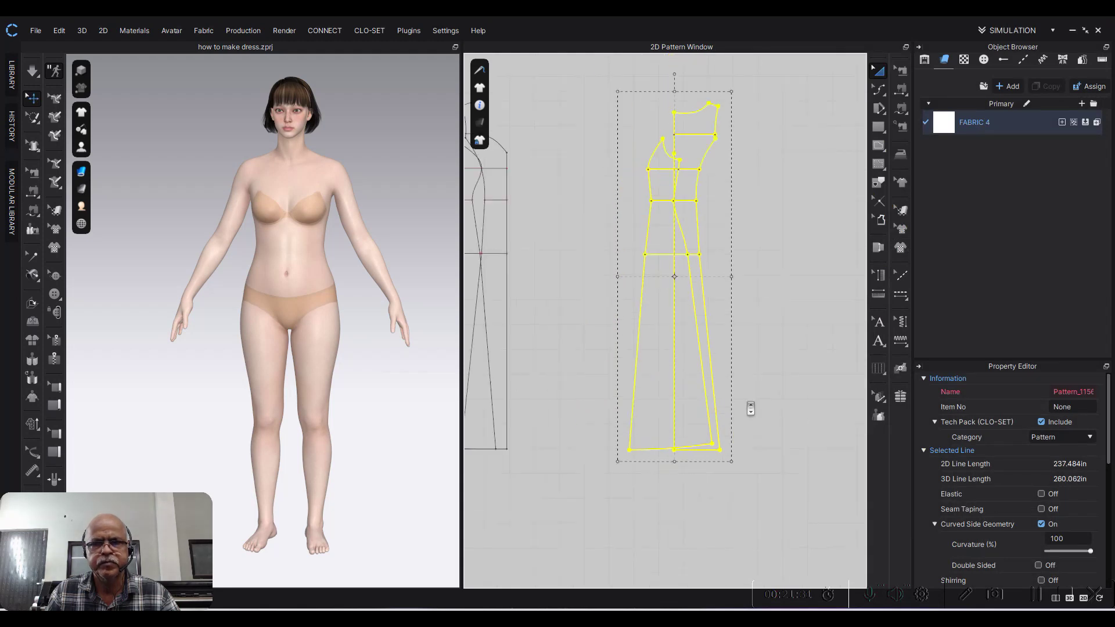
pyautogui.click(765, 377)
pyautogui.scroll(-3, 773, 215)
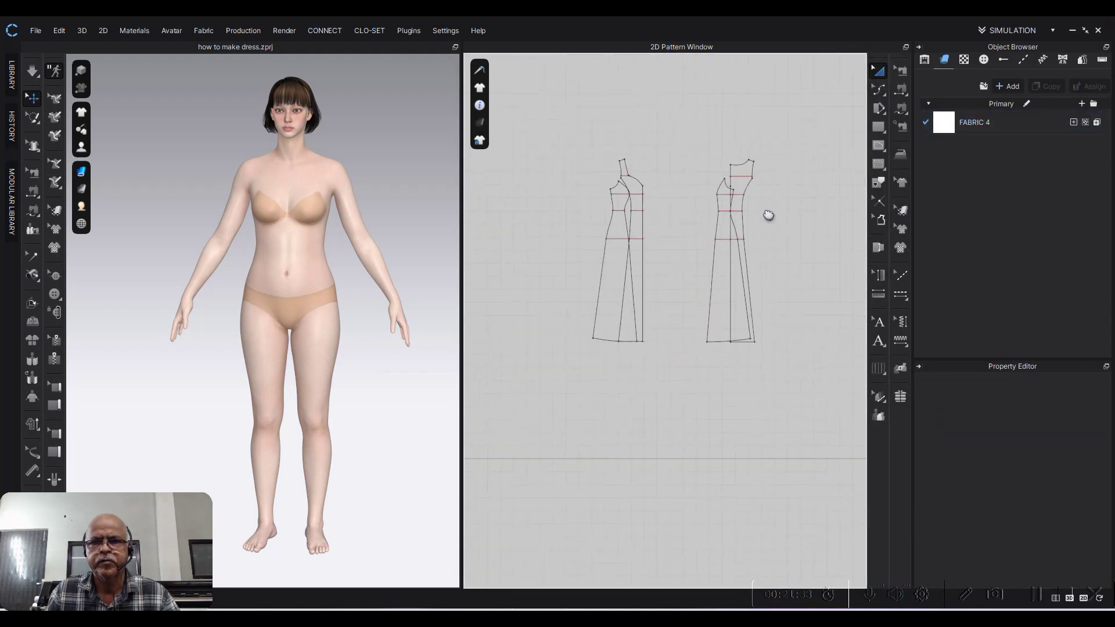
# Step: Copy and paste the pattern, then arrange the four mirrored panels in a row
pyautogui.click(755, 166)
pyautogui.hotkey('ctrl', 'c')
pyautogui.hotkey('ctrl', 'v')
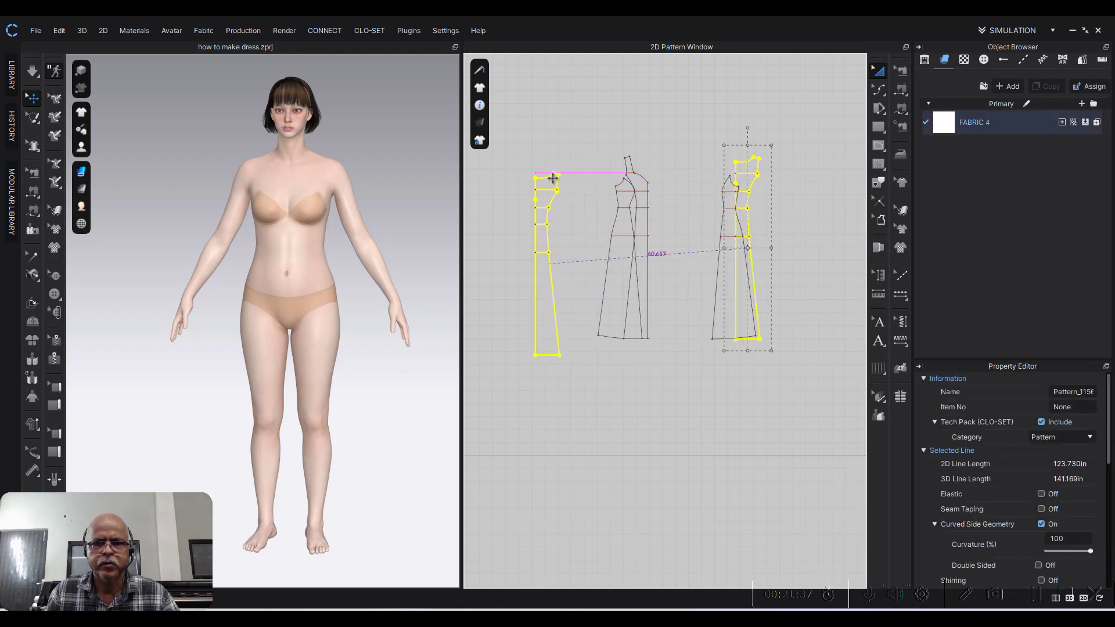
pyautogui.click(543, 174)
pyautogui.click(587, 165)
pyautogui.click(732, 291)
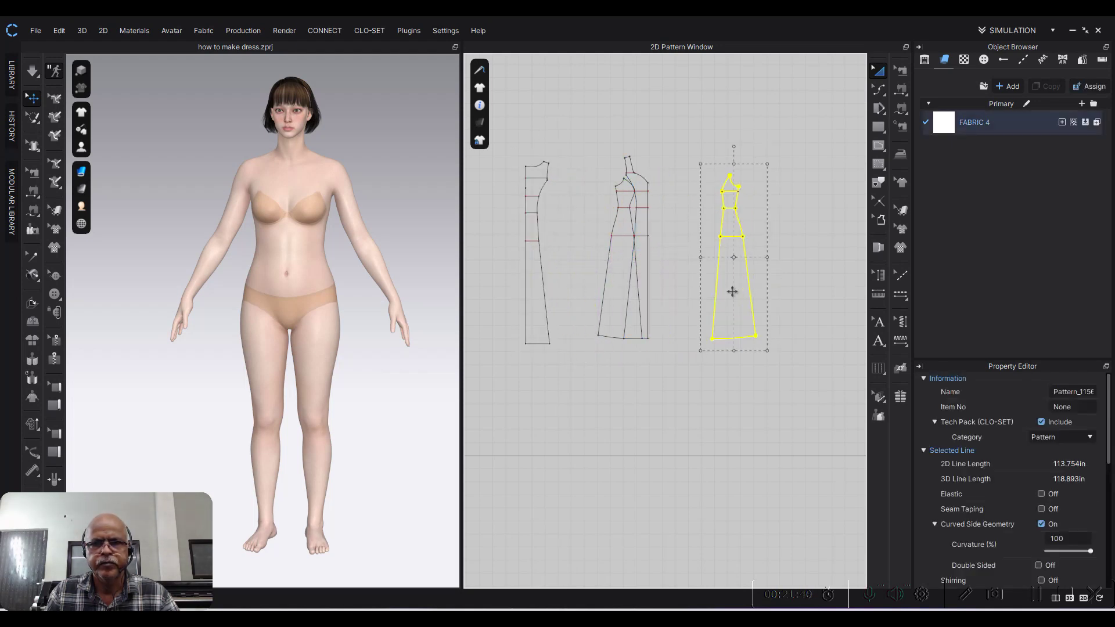
pyautogui.moveTo(733, 292); pyautogui.dragTo(575, 290)
pyautogui.scroll(2, 648, 279)
pyautogui.scroll(2, 648, 279)
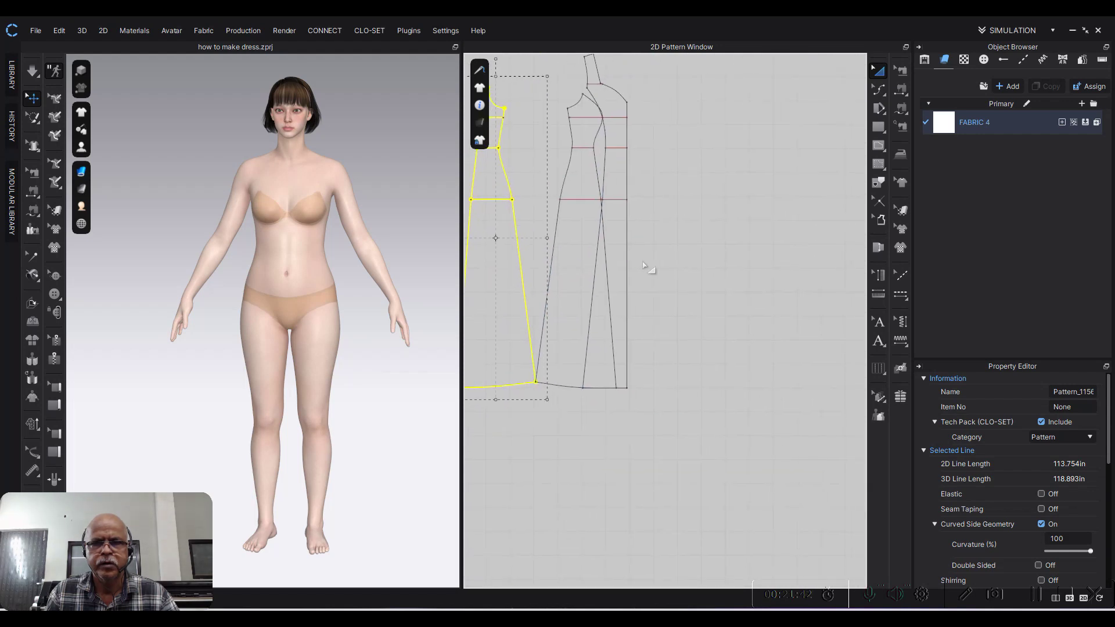
pyautogui.scroll(-2, 617, 220)
pyautogui.moveTo(589, 256); pyautogui.dragTo(588, 259)
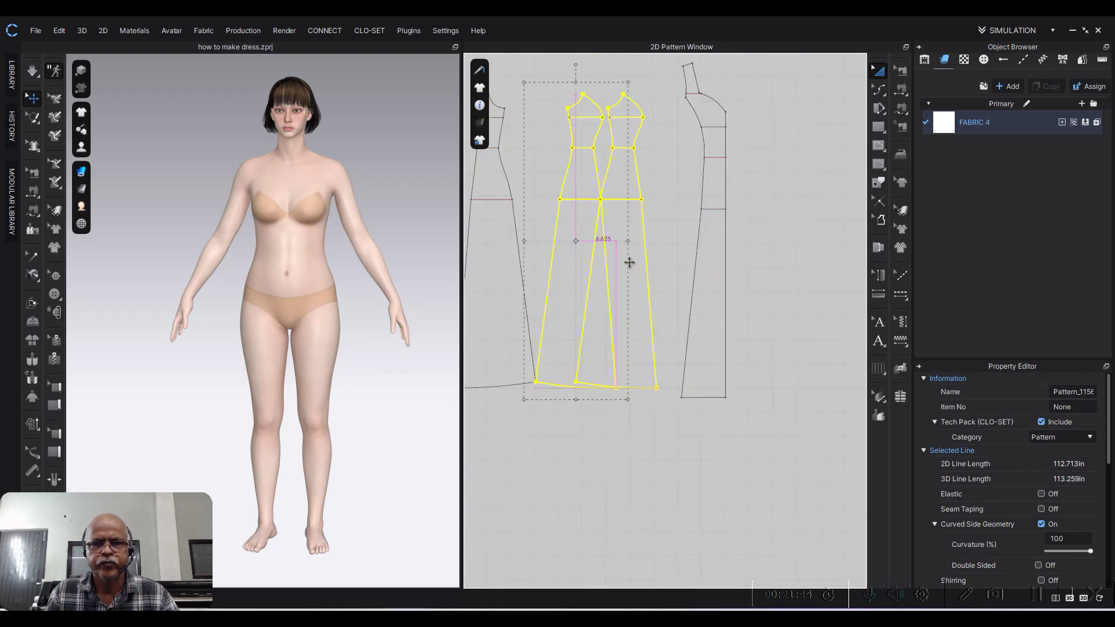
pyautogui.moveTo(590, 258); pyautogui.dragTo(651, 261, button='middle')
pyautogui.click(580, 276)
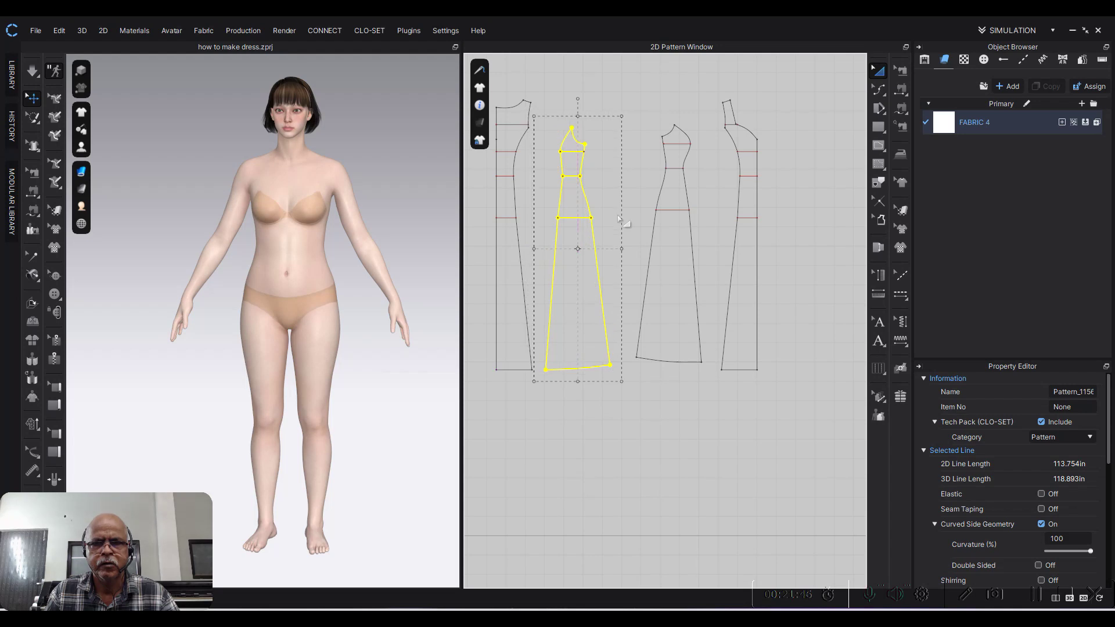
pyautogui.click(624, 197)
pyautogui.scroll(-2, 624, 197)
pyautogui.scroll(-1, 639, 244)
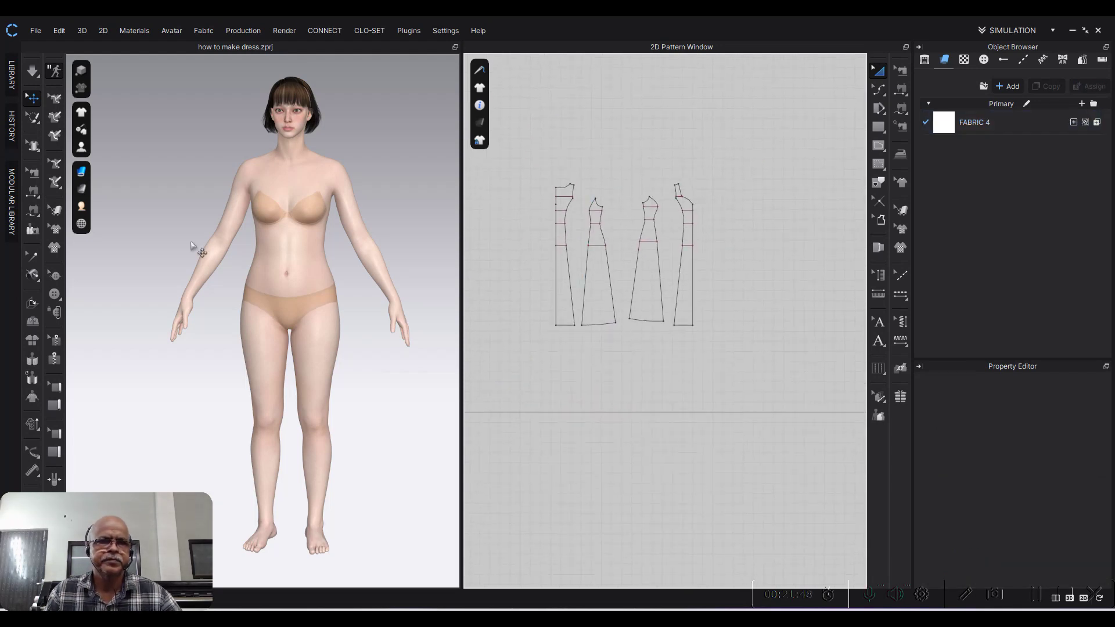
# Step: Place the side panel on the avatar's front and slide it down toward the thighs
pyautogui.moveTo(82, 128)
pyautogui.click(136, 186)
pyautogui.scroll(3, 318, 234)
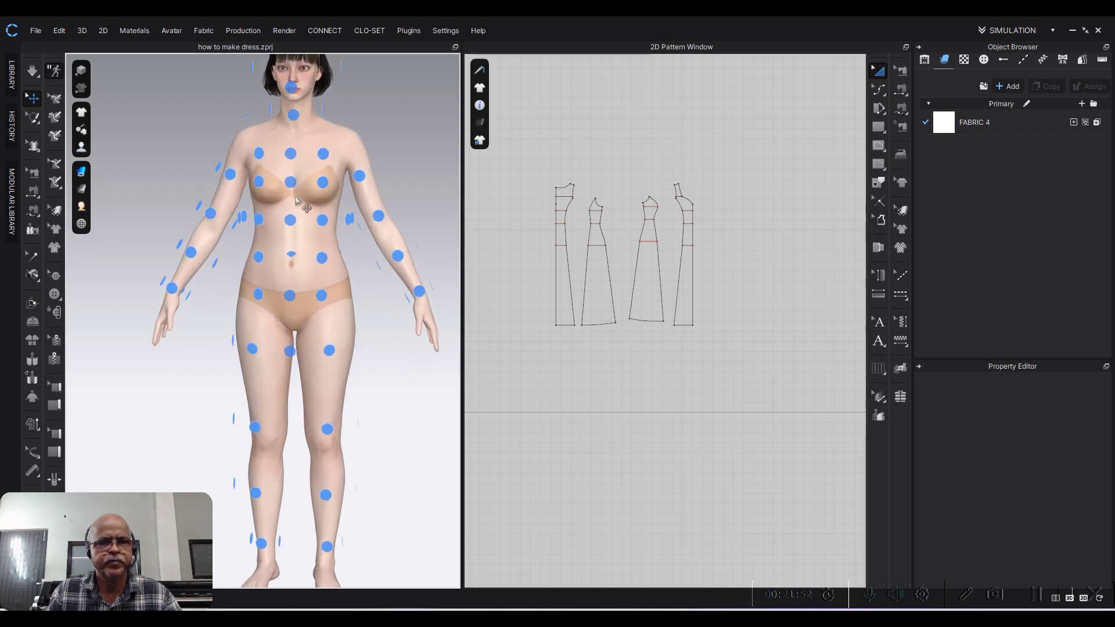
pyautogui.scroll(3, 318, 235)
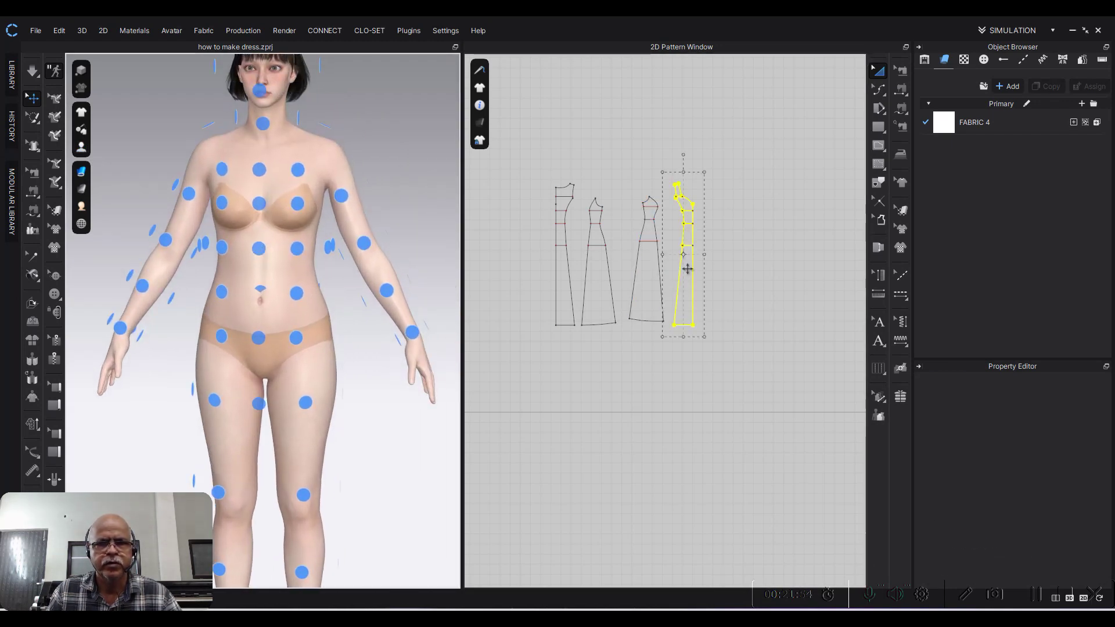
pyautogui.click(687, 269)
pyautogui.scroll(3, 291, 229)
pyautogui.click(296, 231)
pyautogui.scroll(1, 300, 238)
pyautogui.scroll(-2, 300, 238)
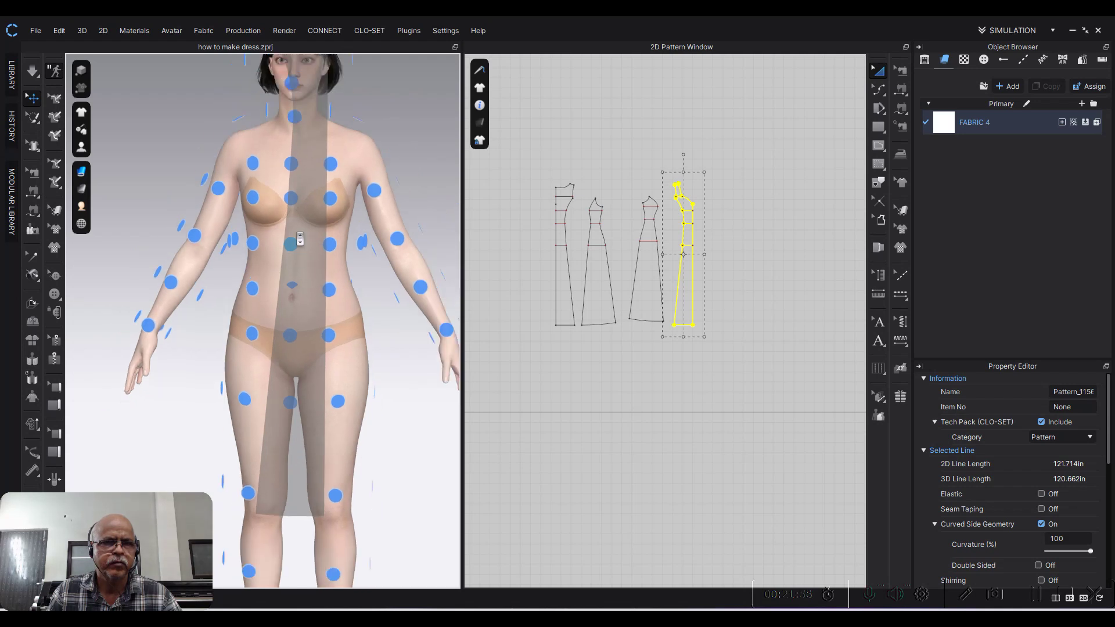
pyautogui.click(293, 288)
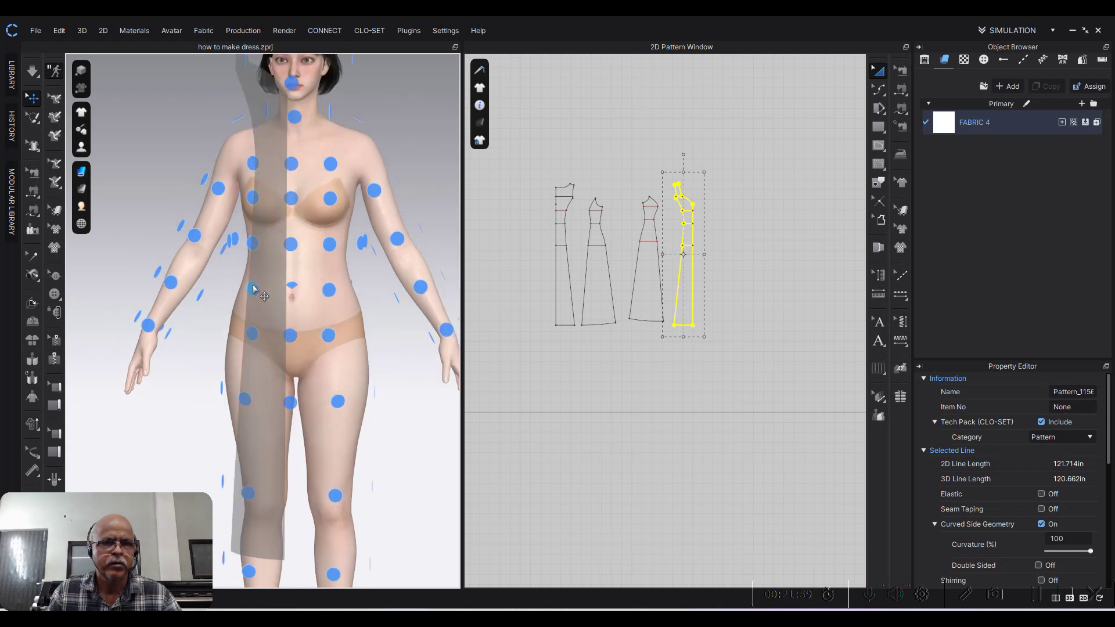
pyautogui.moveTo(267, 279); pyautogui.dragTo(281, 386)
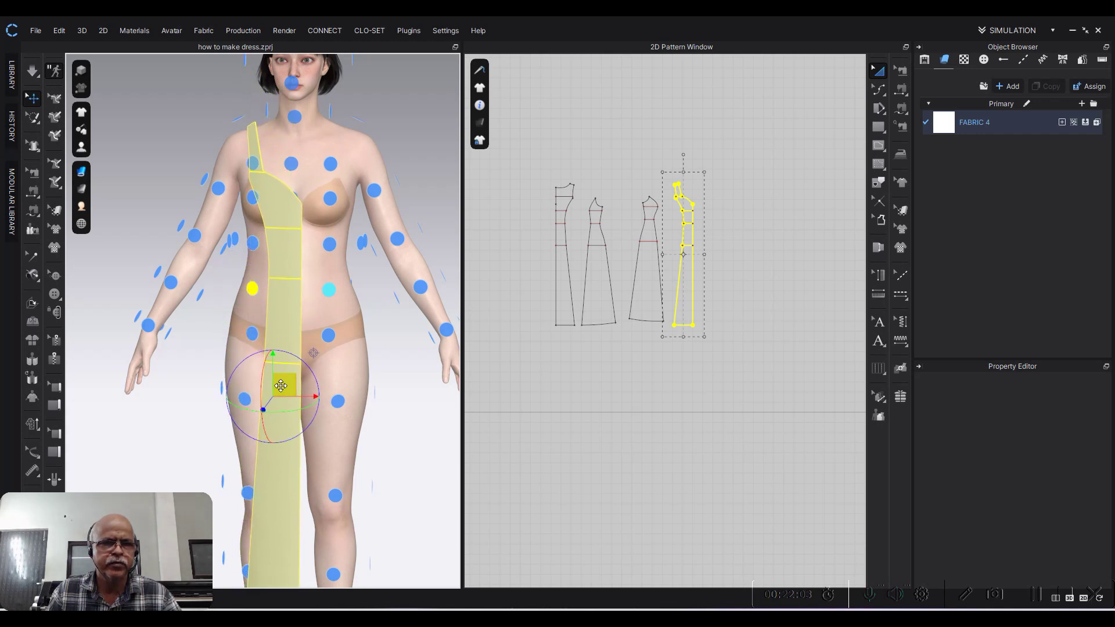
pyautogui.moveTo(215, 318); pyautogui.dragTo(281, 301, button='right')
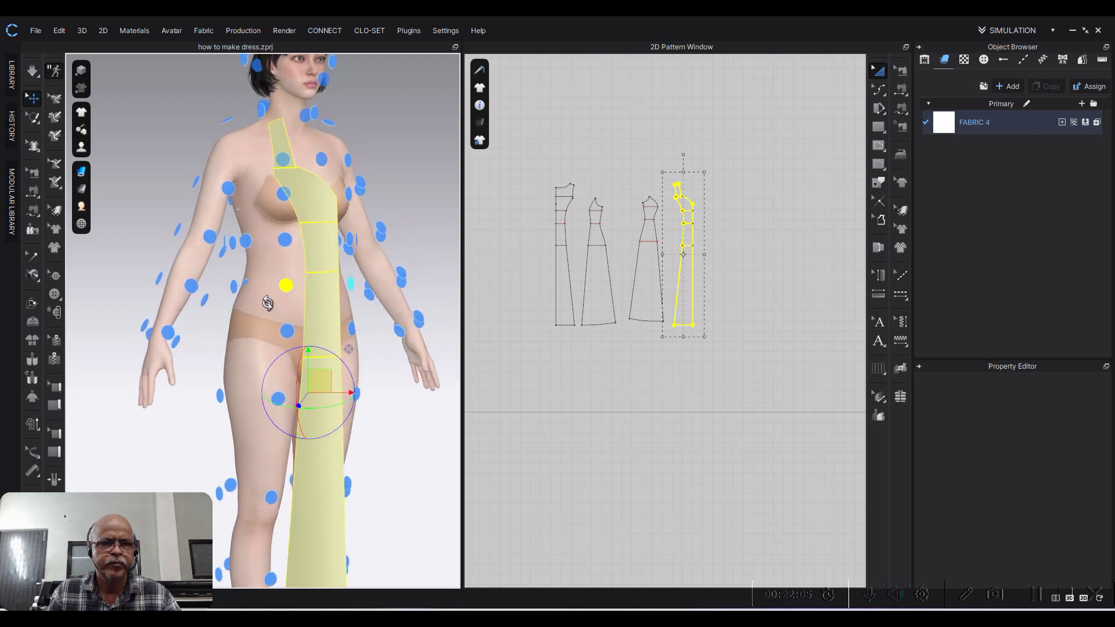
# Step: Place the middle panel at hip level and rotate it along the avatar's right side
pyautogui.click(635, 399)
pyautogui.click(638, 303)
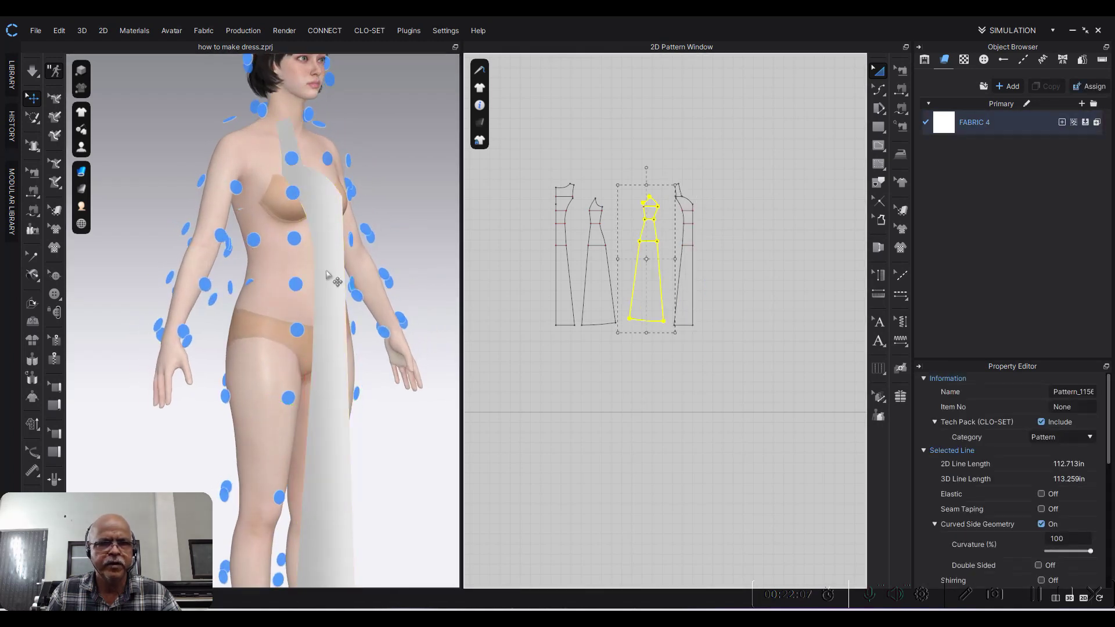
pyautogui.click(260, 242)
pyautogui.moveTo(283, 226); pyautogui.dragTo(288, 417)
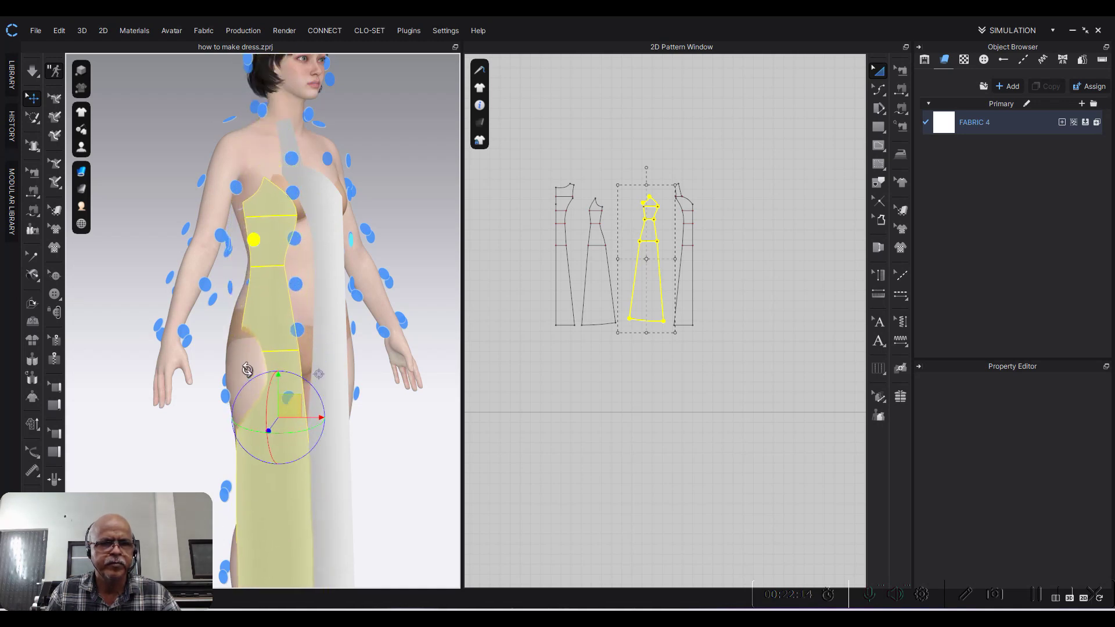
pyautogui.moveTo(249, 372); pyautogui.dragTo(384, 368, button='right')
pyautogui.moveTo(360, 407); pyautogui.dragTo(370, 411)
pyautogui.moveTo(414, 252); pyautogui.dragTo(194, 270, button='right')
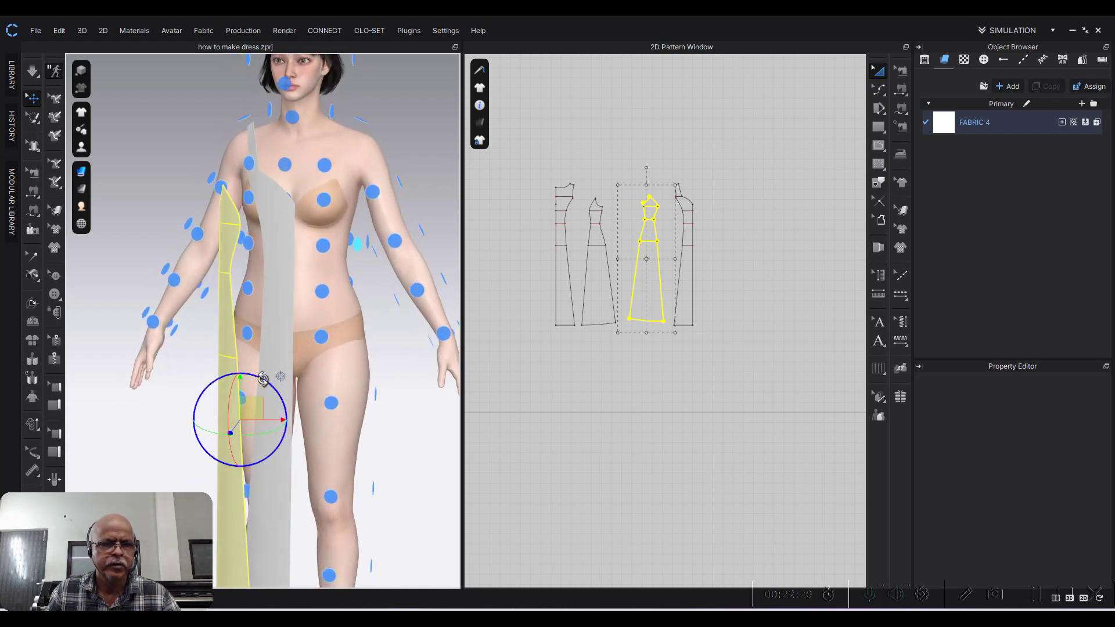
pyautogui.moveTo(262, 381); pyautogui.dragTo(269, 385)
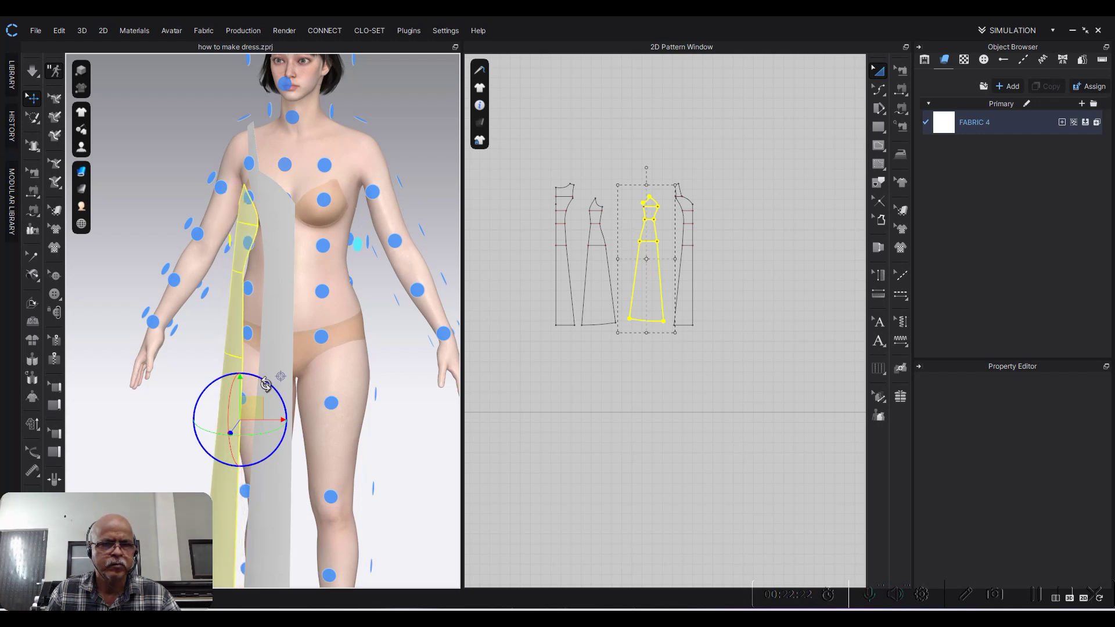
pyautogui.click(152, 212)
pyautogui.moveTo(126, 198); pyautogui.dragTo(387, 200, button='right')
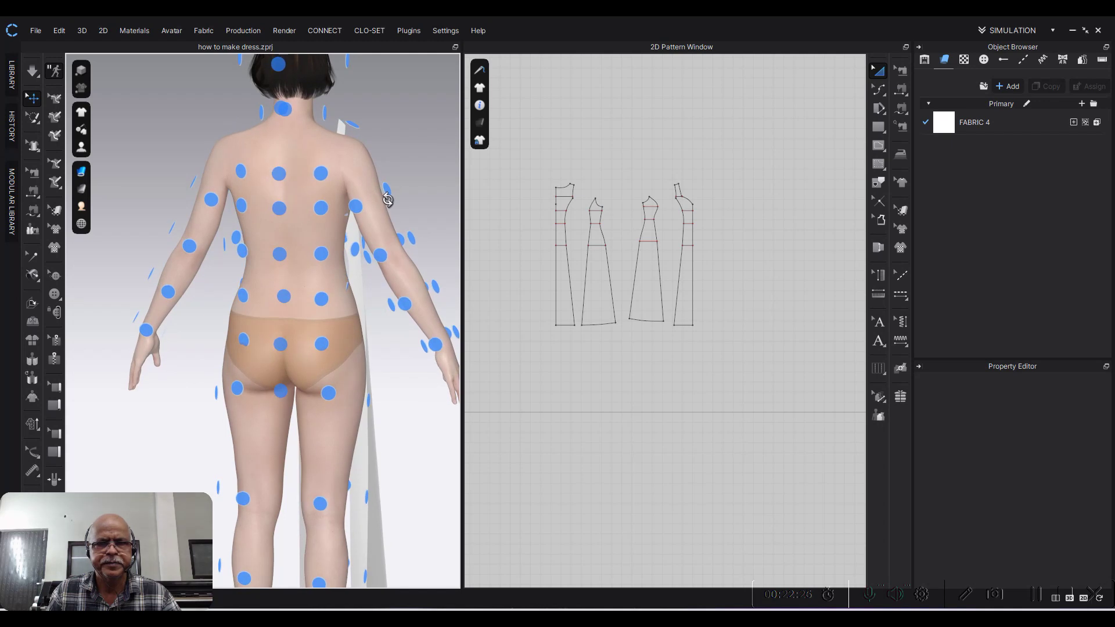
# Step: Place the narrow back panel on the avatar's back and move it right and down
pyautogui.click(561, 295)
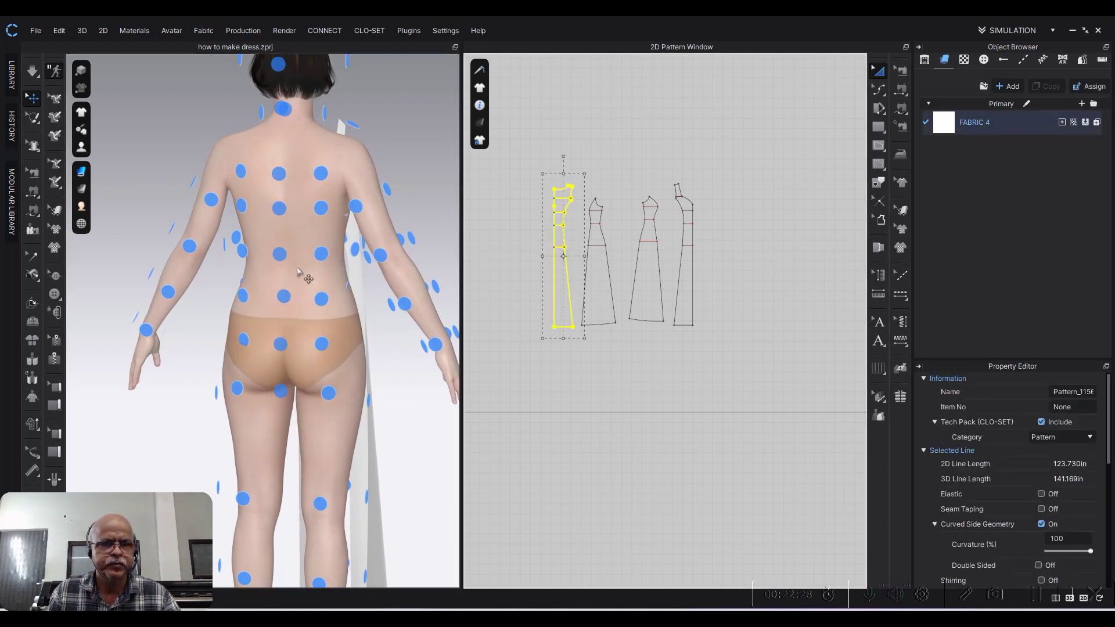
pyautogui.click(285, 347)
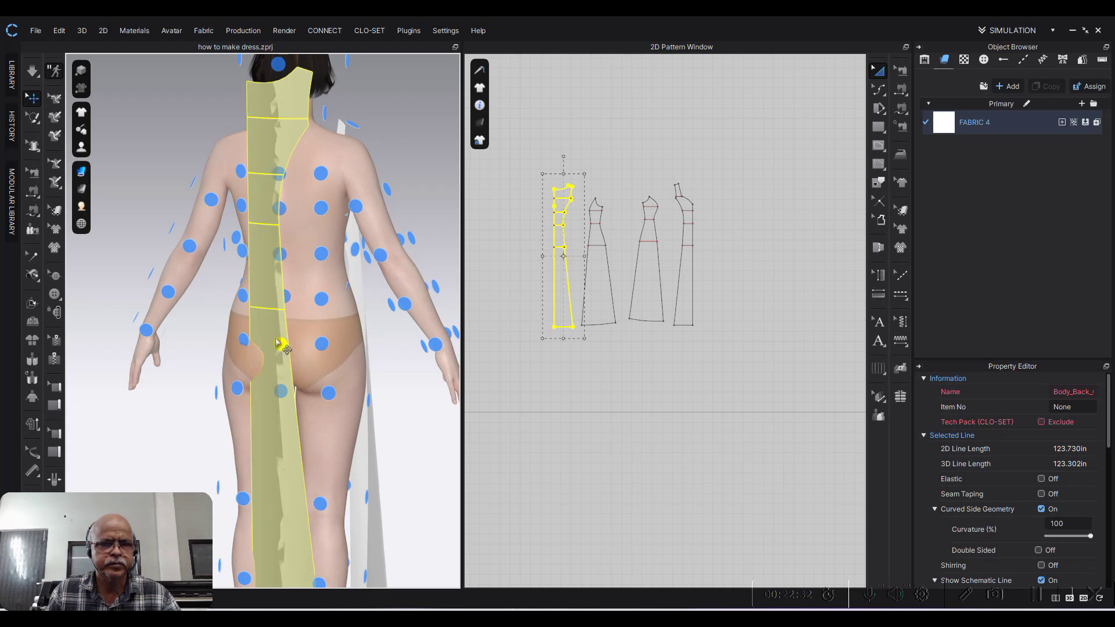
pyautogui.scroll(-2, 268, 193)
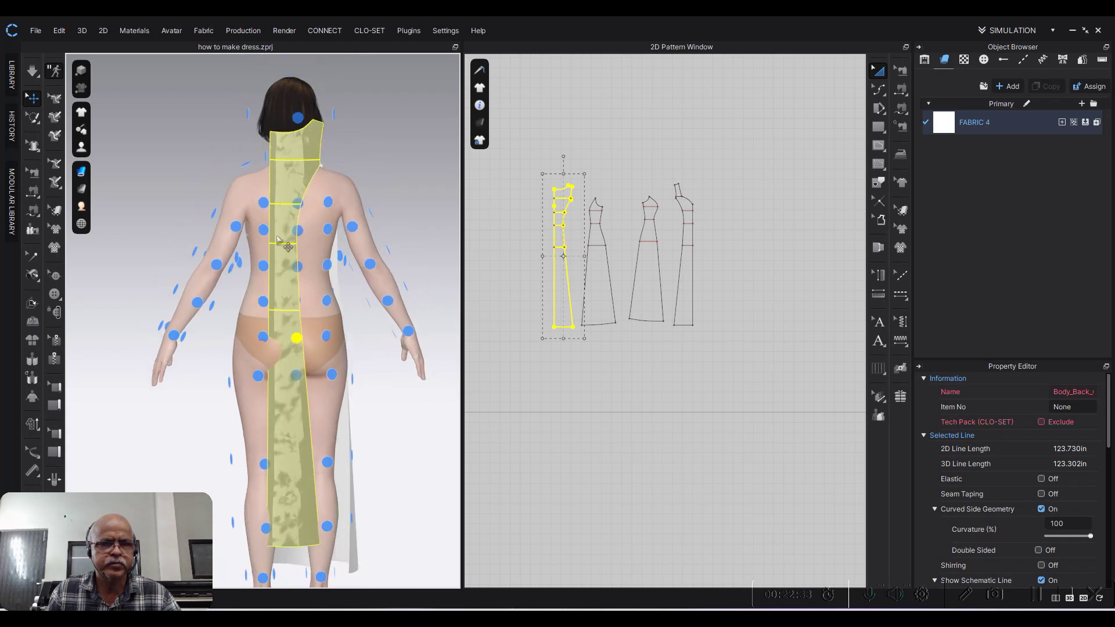
pyautogui.moveTo(302, 308)
pyautogui.mouseDown()
pyautogui.moveTo(324, 331)
pyautogui.moveTo(316, 368)
pyautogui.moveTo(316, 343)
pyautogui.moveTo(317, 355)
pyautogui.mouseUp()
pyautogui.click(406, 236)
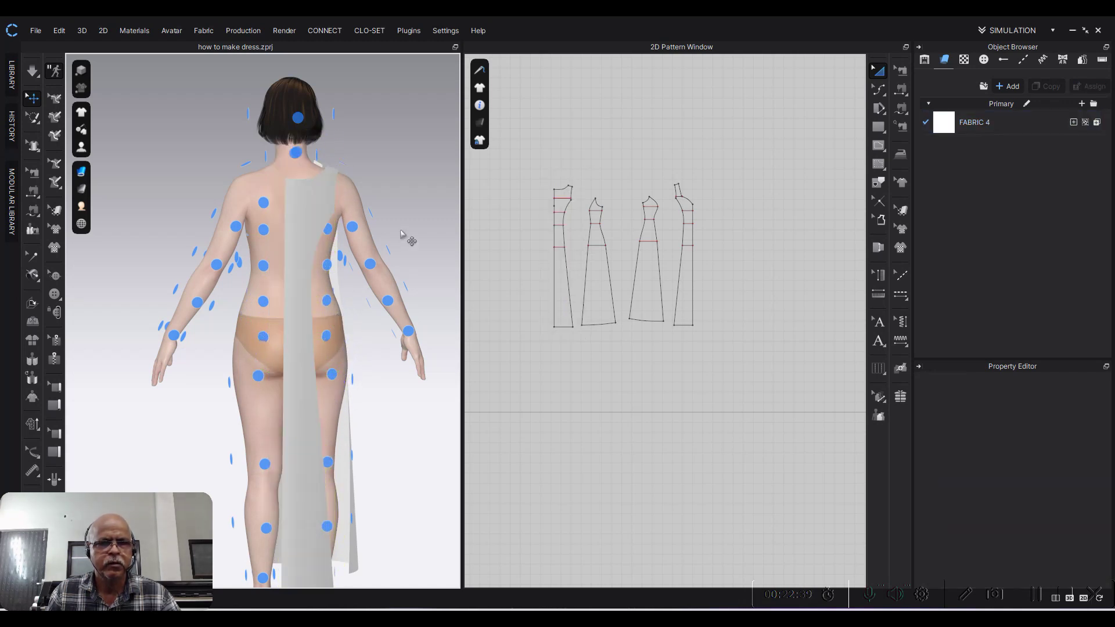
pyautogui.moveTo(399, 229); pyautogui.dragTo(361, 232, button='right')
# Step: Place the second panel on the avatar's back, lower it, and tilt its hem slightly
pyautogui.click(595, 284)
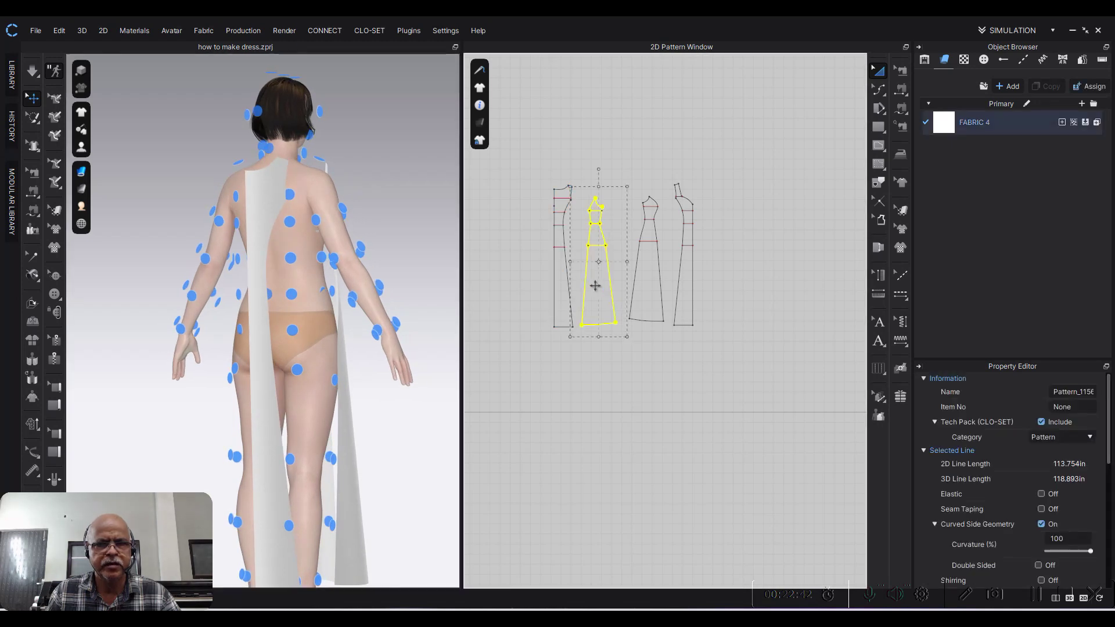
pyautogui.click(293, 332)
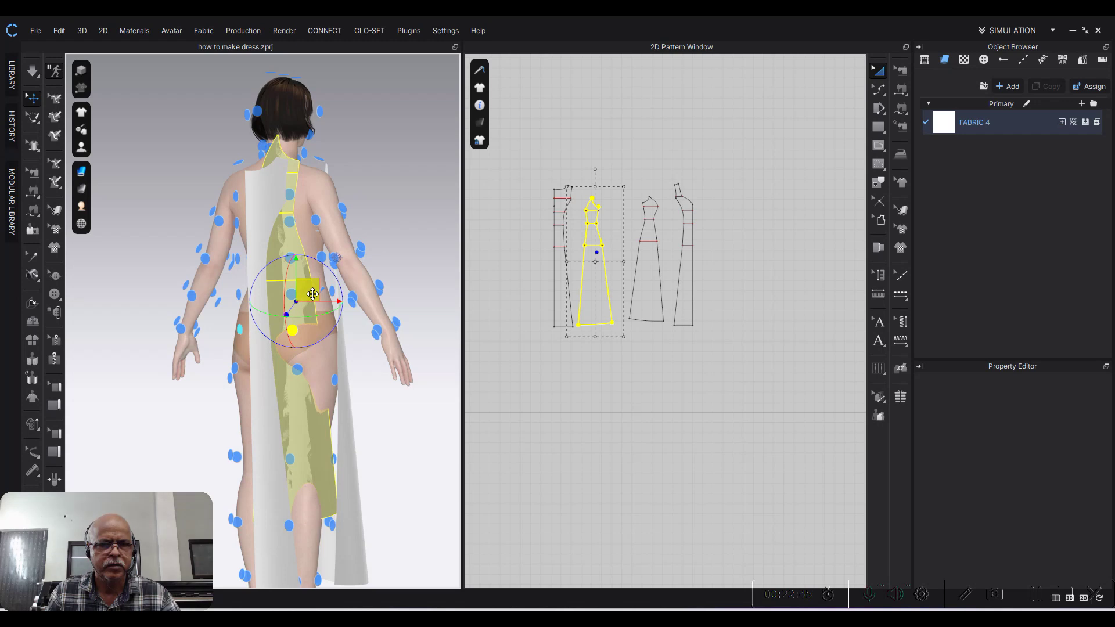
pyautogui.moveTo(313, 294); pyautogui.dragTo(330, 358)
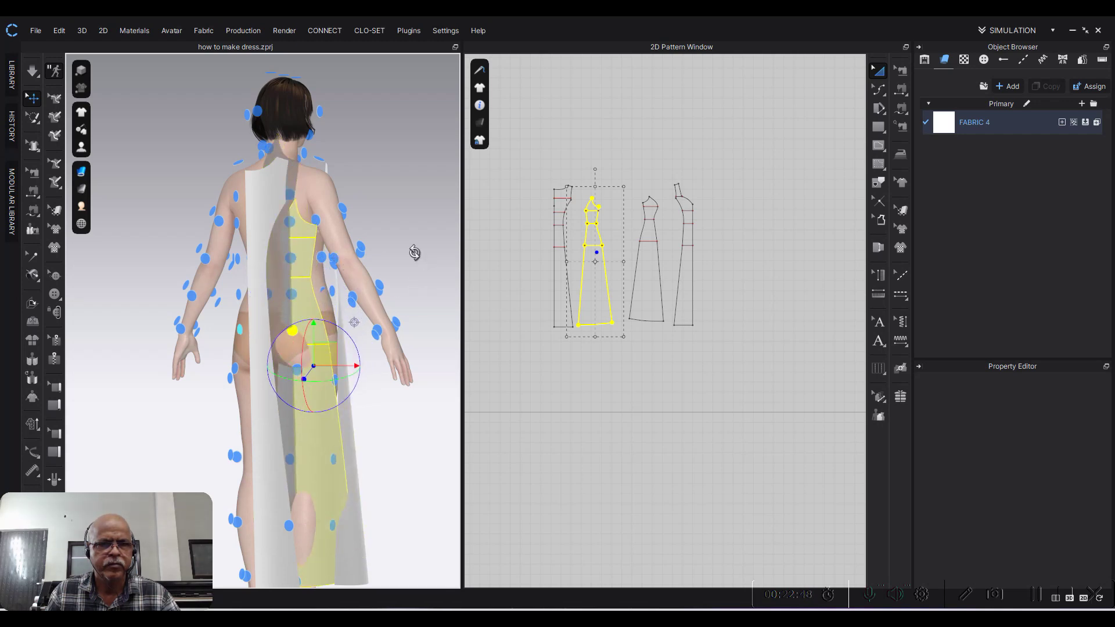
pyautogui.moveTo(415, 253); pyautogui.dragTo(314, 266, button='right')
pyautogui.moveTo(261, 361); pyautogui.dragTo(252, 383)
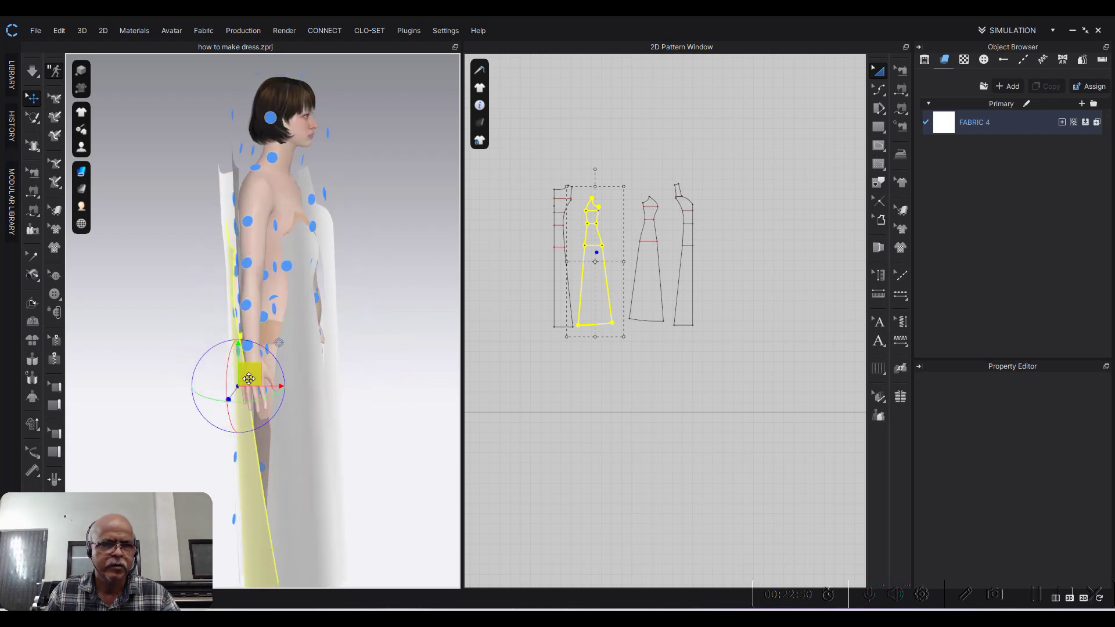
pyautogui.moveTo(151, 316); pyautogui.dragTo(162, 292, button='right')
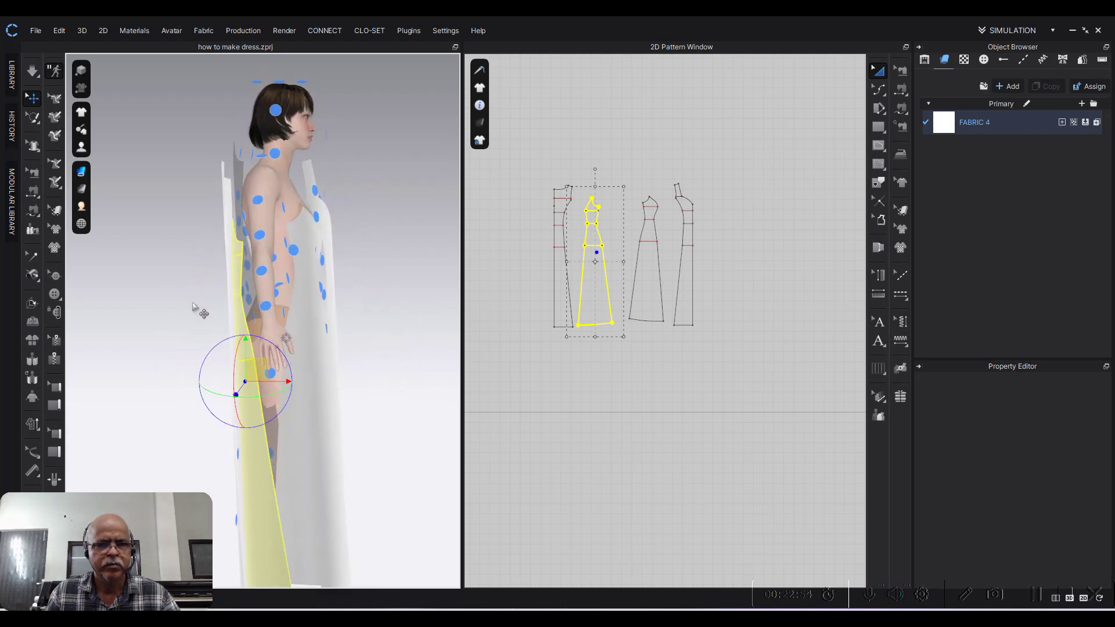
pyautogui.moveTo(263, 337); pyautogui.dragTo(263, 341)
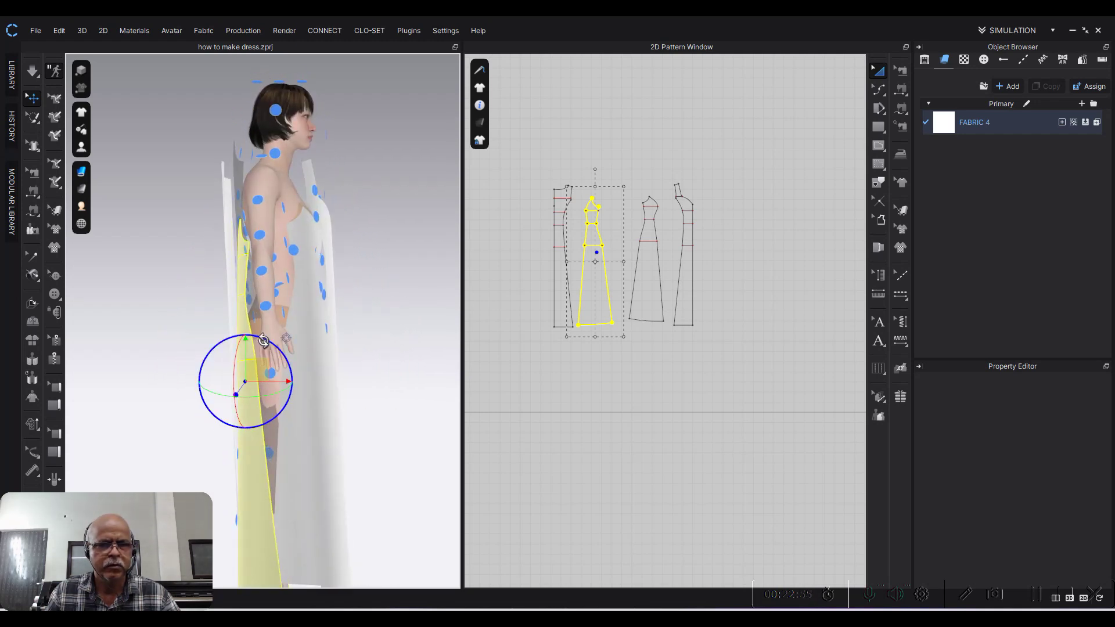
pyautogui.click(186, 281)
pyautogui.moveTo(214, 256)
pyautogui.mouseDown(button='right')
pyautogui.moveTo(335, 249)
pyautogui.moveTo(309, 249)
pyautogui.mouseUp(button='right')
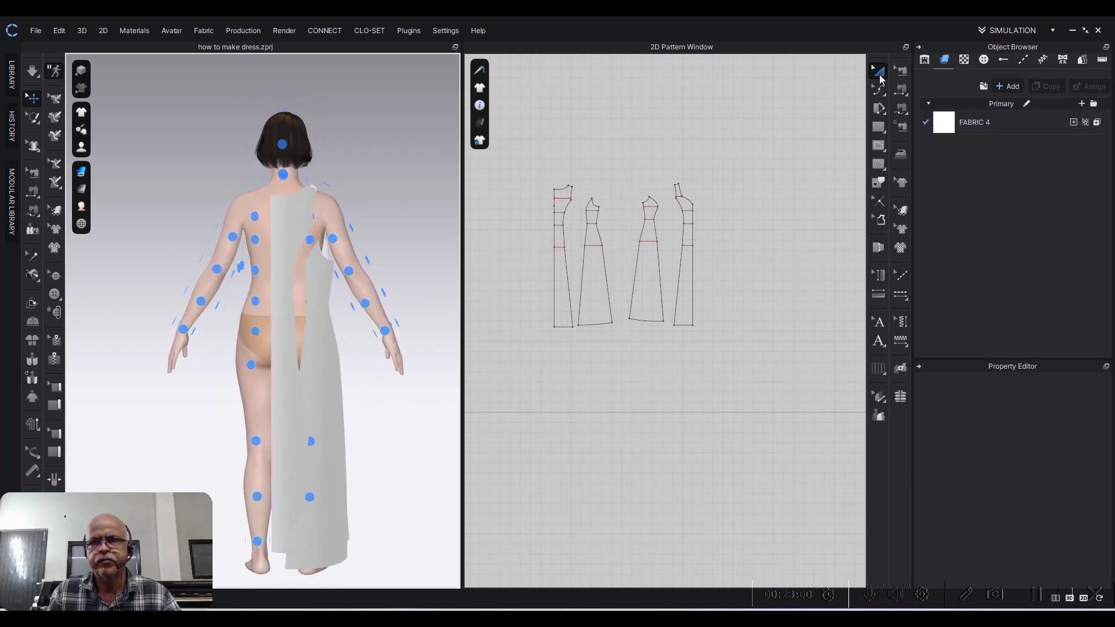
# Step: Make mirrored, sewn copies of the narrow back panel and the next dress panel
pyautogui.scroll(-2, 731, 158)
pyautogui.click(601, 256)
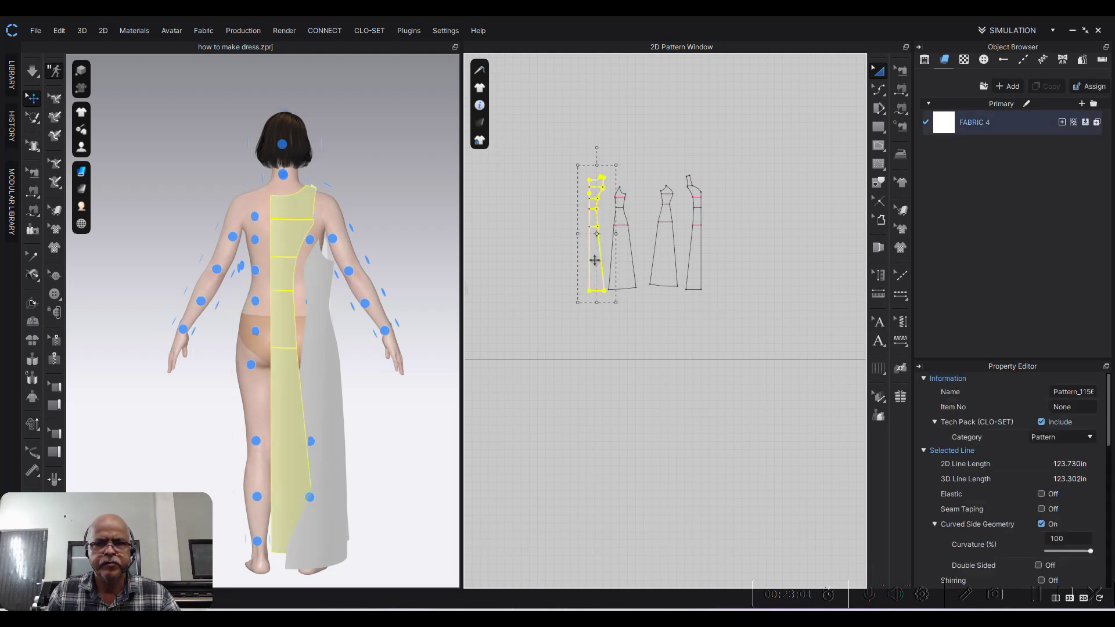
pyautogui.rightClick(601, 255)
pyautogui.click(653, 191)
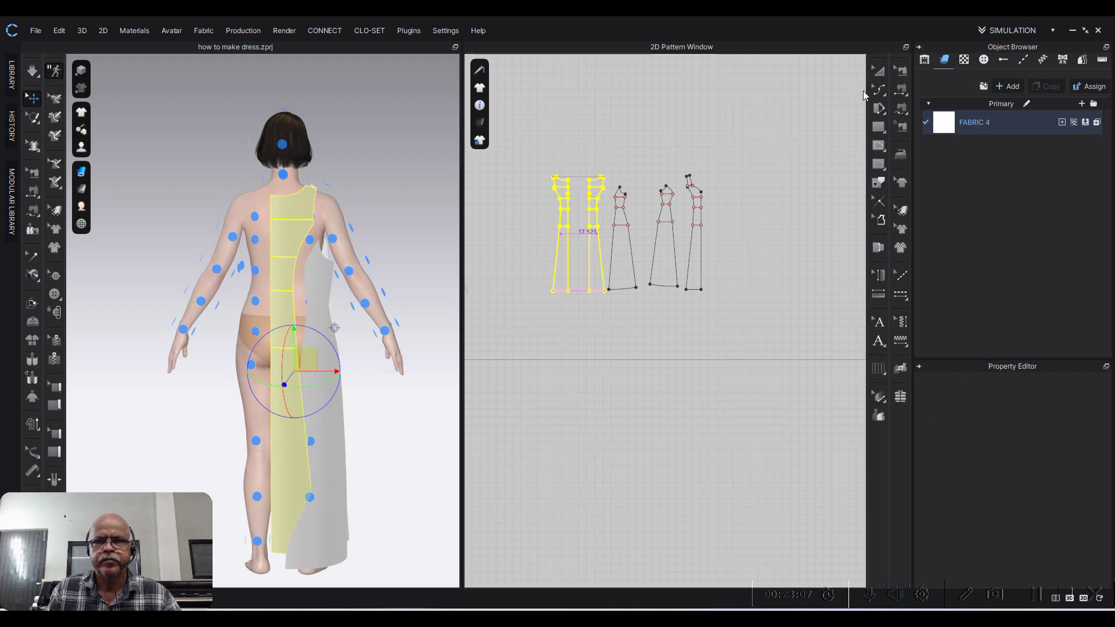
pyautogui.click(883, 72)
pyautogui.scroll(2, 578, 207)
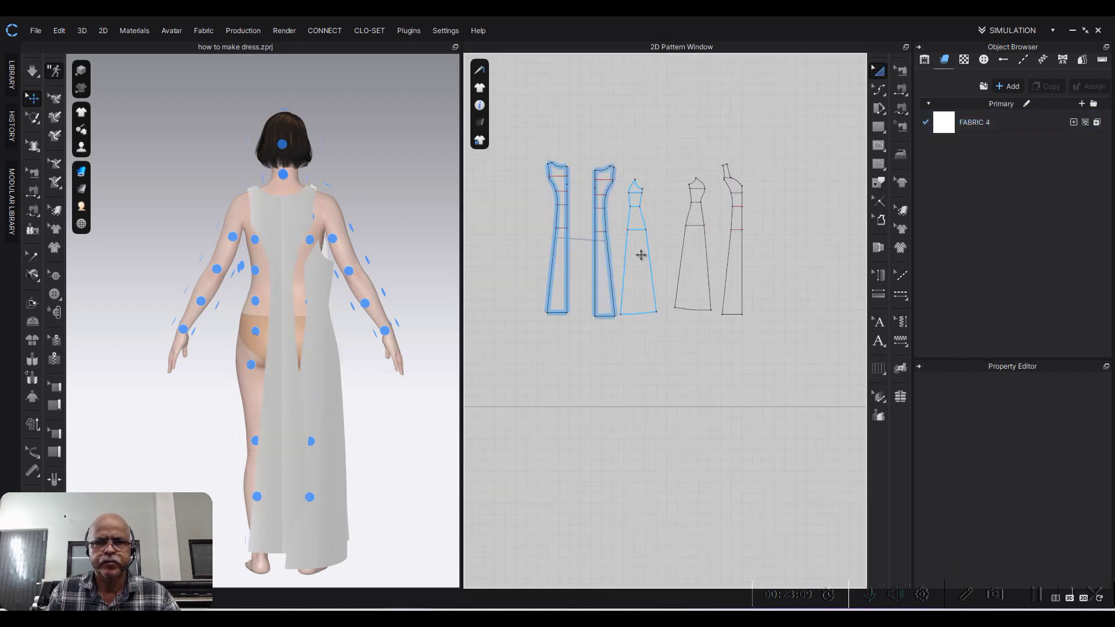
pyautogui.click(639, 252)
pyautogui.rightClick(639, 258)
pyautogui.click(703, 199)
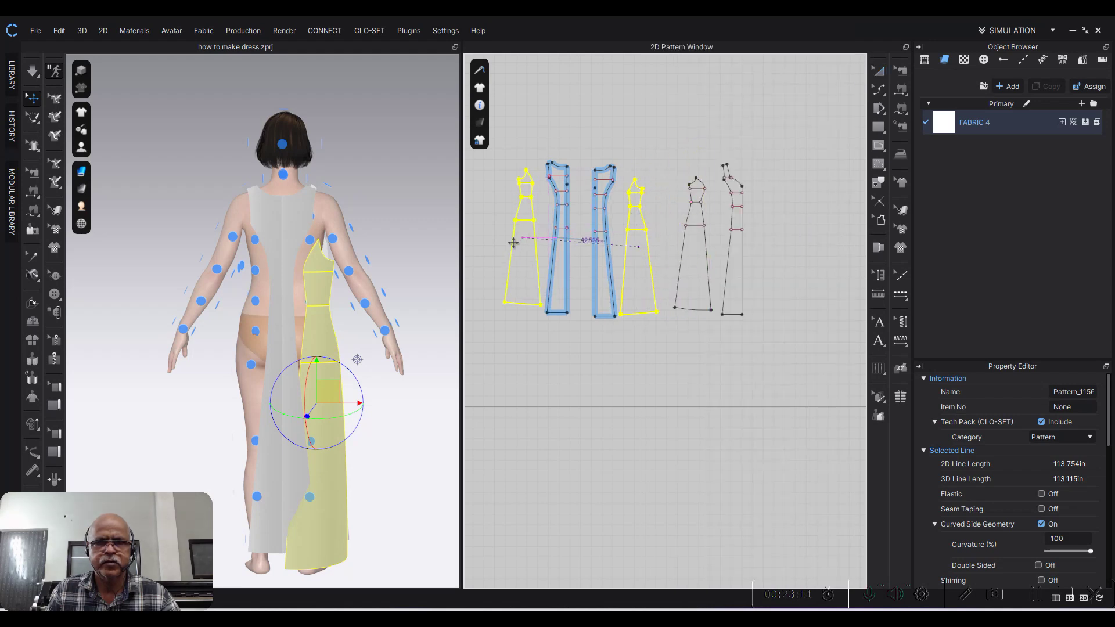
pyautogui.click(523, 258)
# Step: Mirror the remaining two panels with sewing, placing the copies beside the others
pyautogui.rightClick(690, 257)
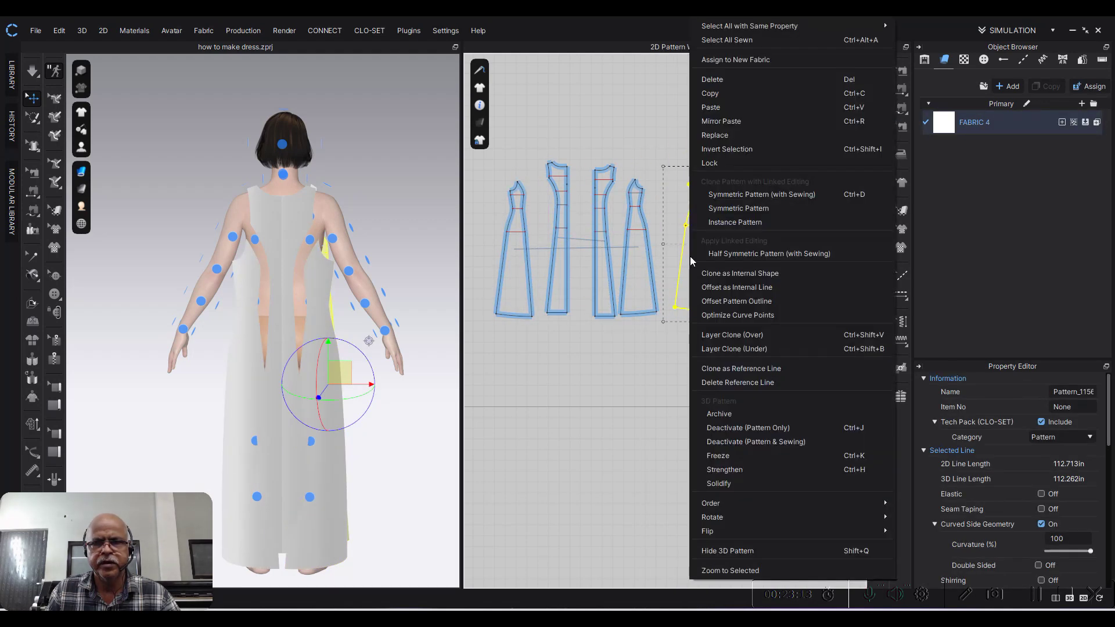
pyautogui.click(755, 197)
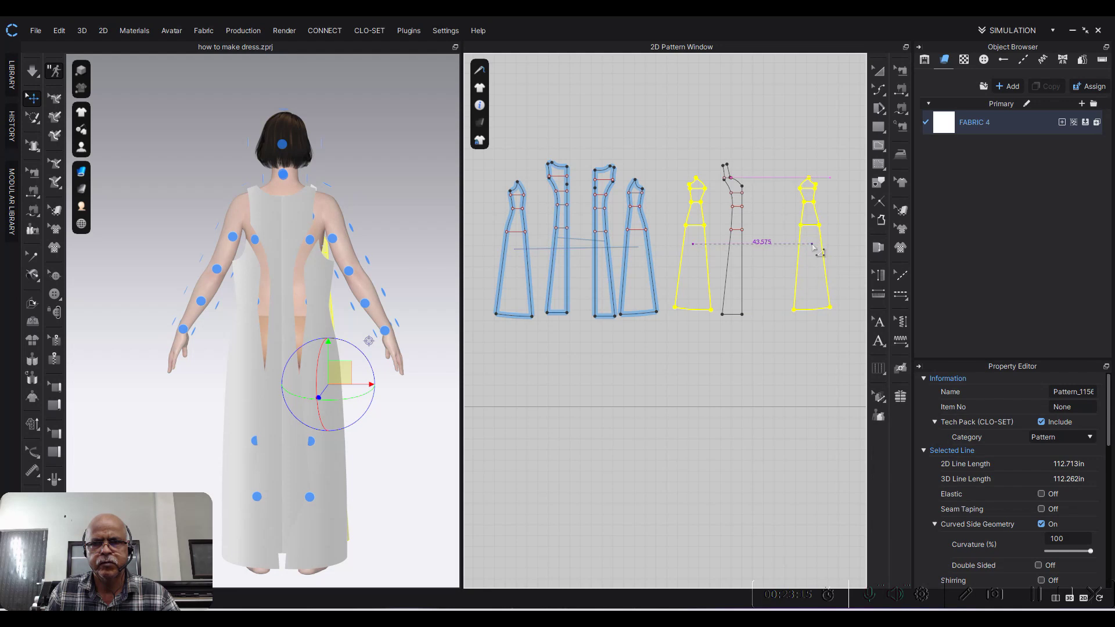
pyautogui.click(813, 251)
pyautogui.rightClick(732, 280)
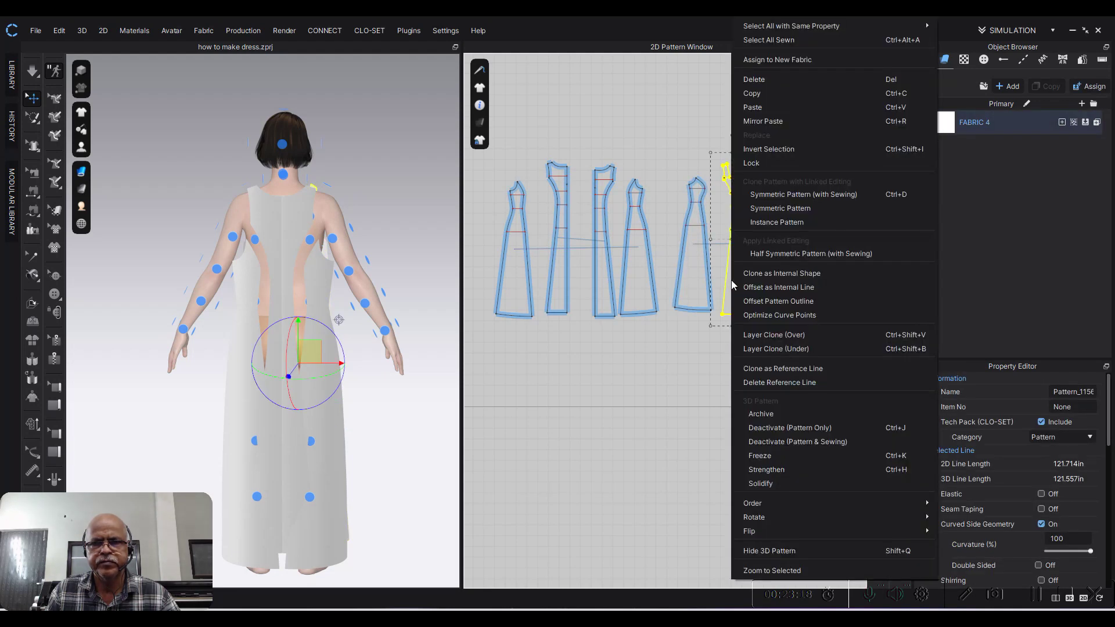
pyautogui.click(773, 191)
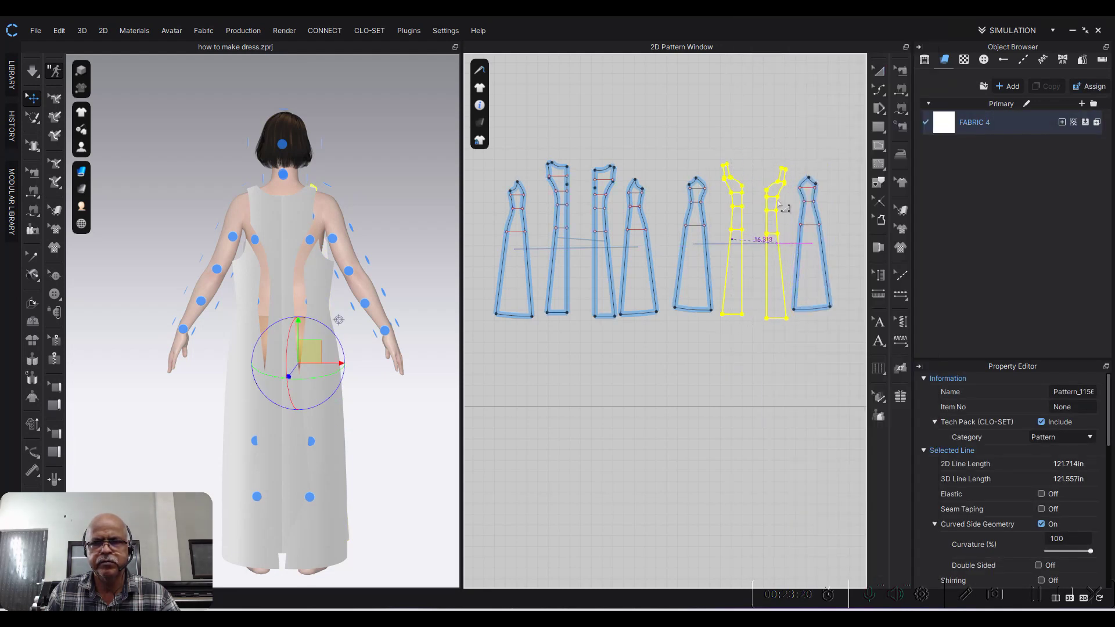
pyautogui.click(759, 149)
pyautogui.scroll(-3, 755, 152)
pyautogui.scroll(4, 643, 171)
pyautogui.scroll(2, 643, 172)
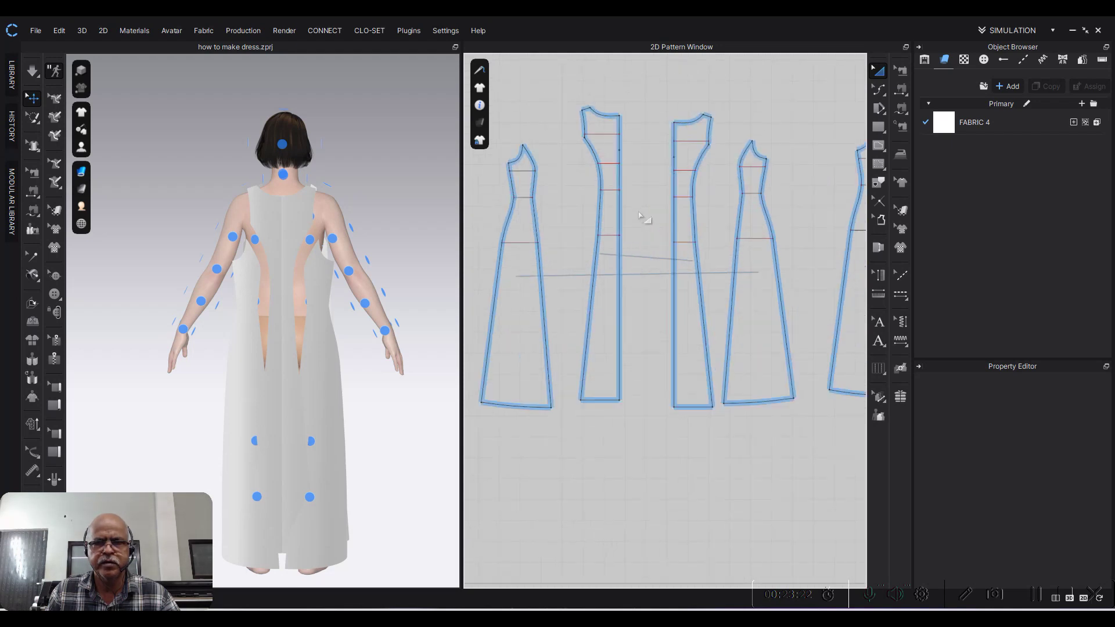
pyautogui.scroll(2, 639, 191)
pyautogui.click(592, 276)
# Step: Sew the first panels' long vertical side edges to their neighbouring panels
pyautogui.press('1')
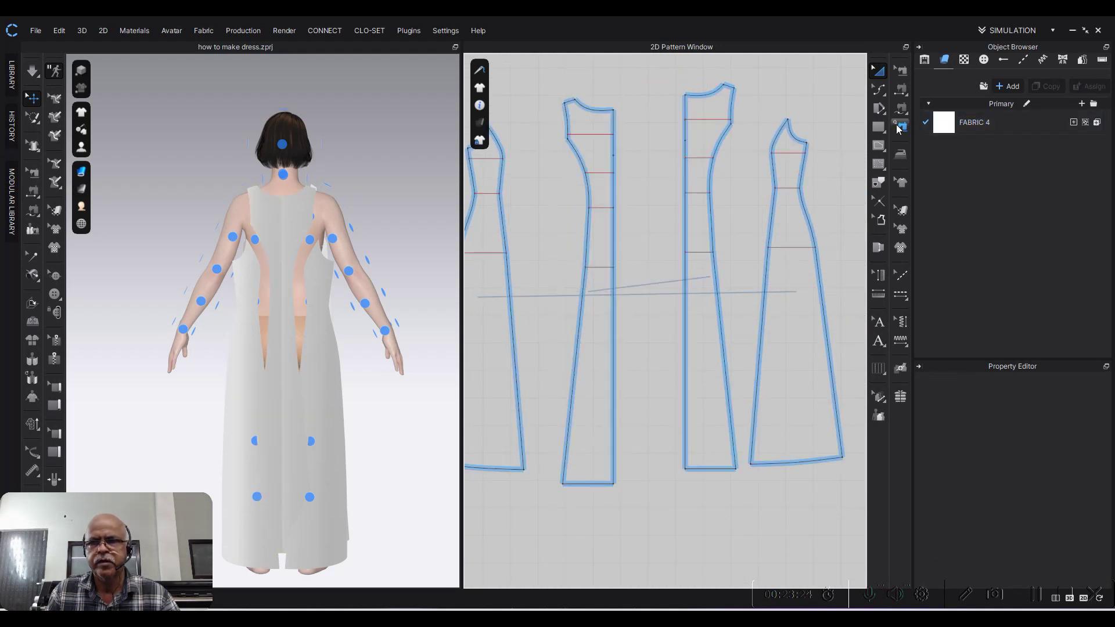
pyautogui.scroll(-3, 657, 209)
pyautogui.moveTo(664, 159); pyautogui.dragTo(660, 320)
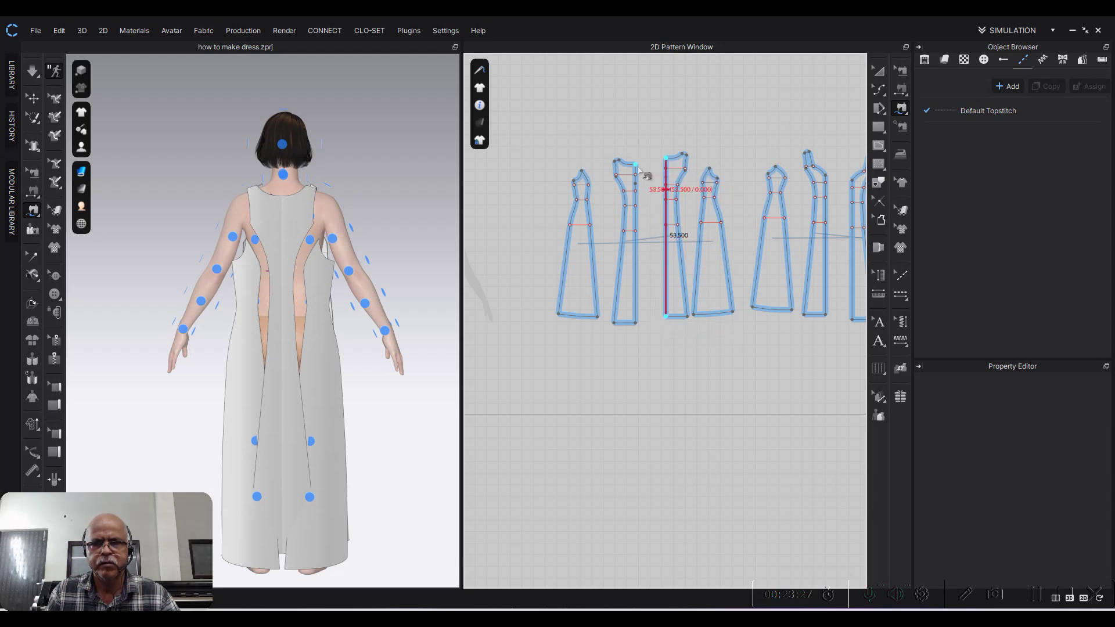
pyautogui.moveTo(637, 218); pyautogui.dragTo(643, 331)
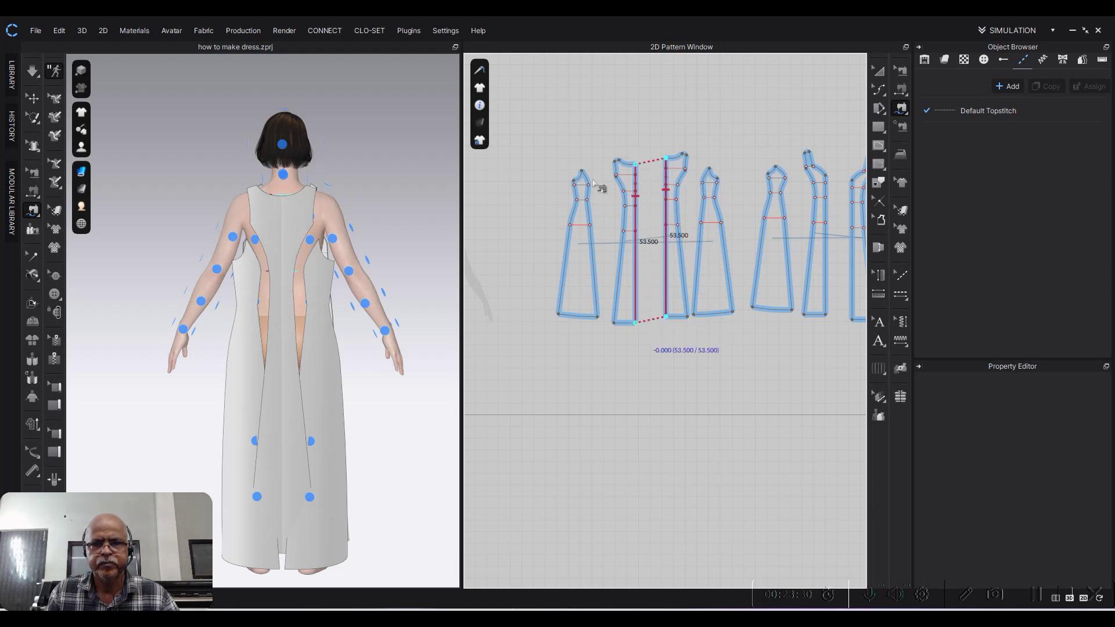
pyautogui.scroll(4, 595, 185)
pyautogui.scroll(-4, 576, 178)
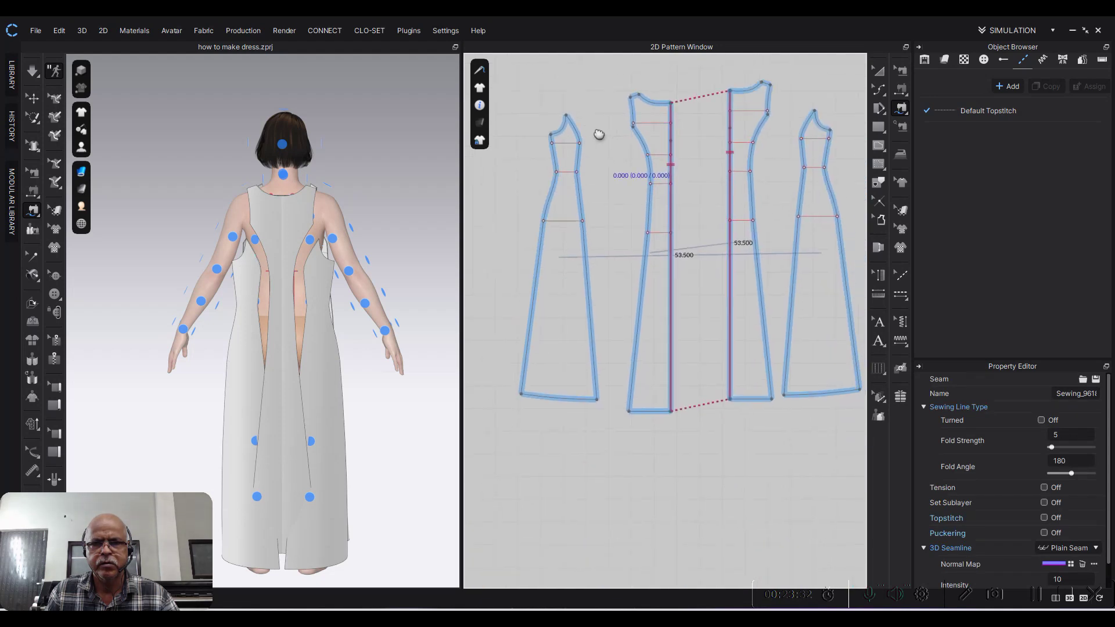
pyautogui.moveTo(558, 93); pyautogui.dragTo(579, 271)
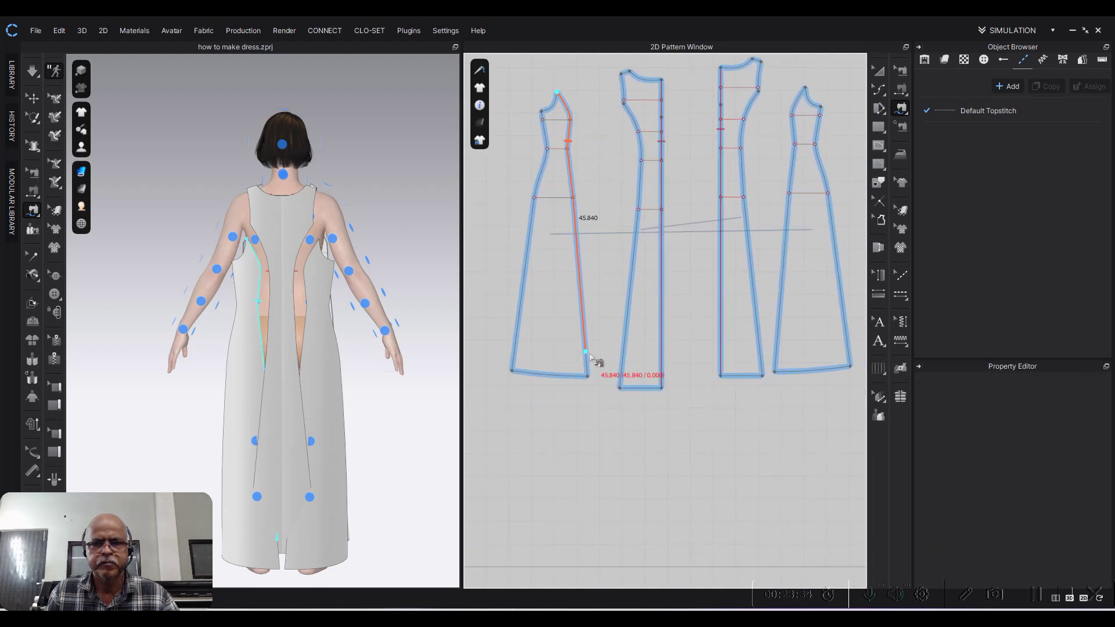
pyautogui.moveTo(592, 378); pyautogui.dragTo(588, 377)
pyautogui.moveTo(624, 103); pyautogui.dragTo(620, 388)
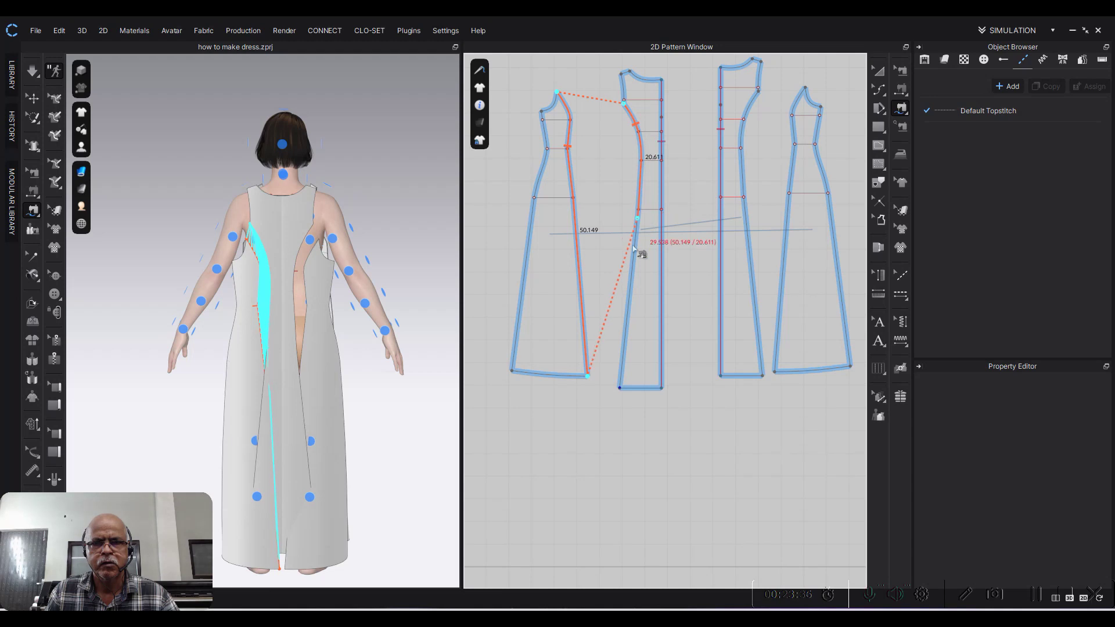
# Step: Sew the remaining princess-line edges, including the 47.000 seam between centre panels
pyautogui.scroll(-2, 731, 239)
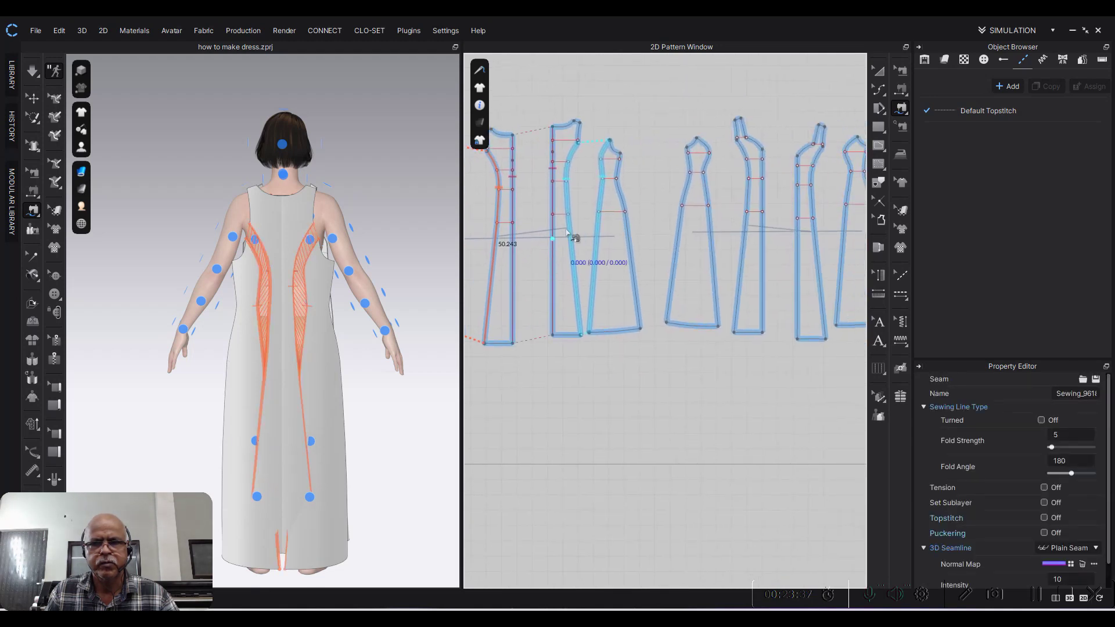
pyautogui.moveTo(620, 156); pyautogui.dragTo(640, 328)
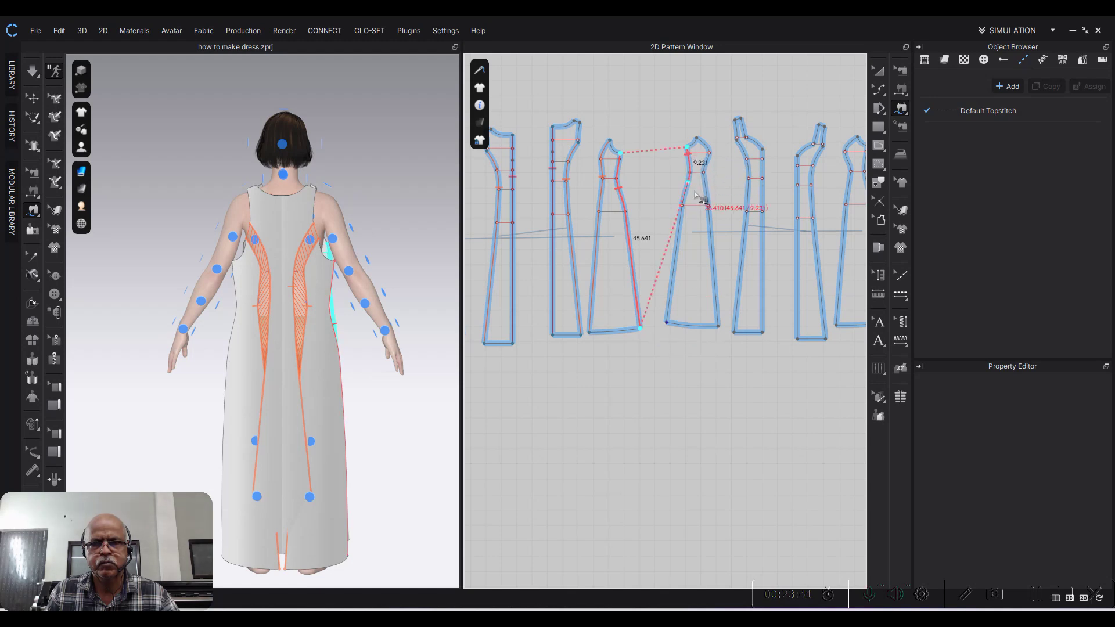
pyautogui.click(718, 224)
pyautogui.scroll(-1, 605, 206)
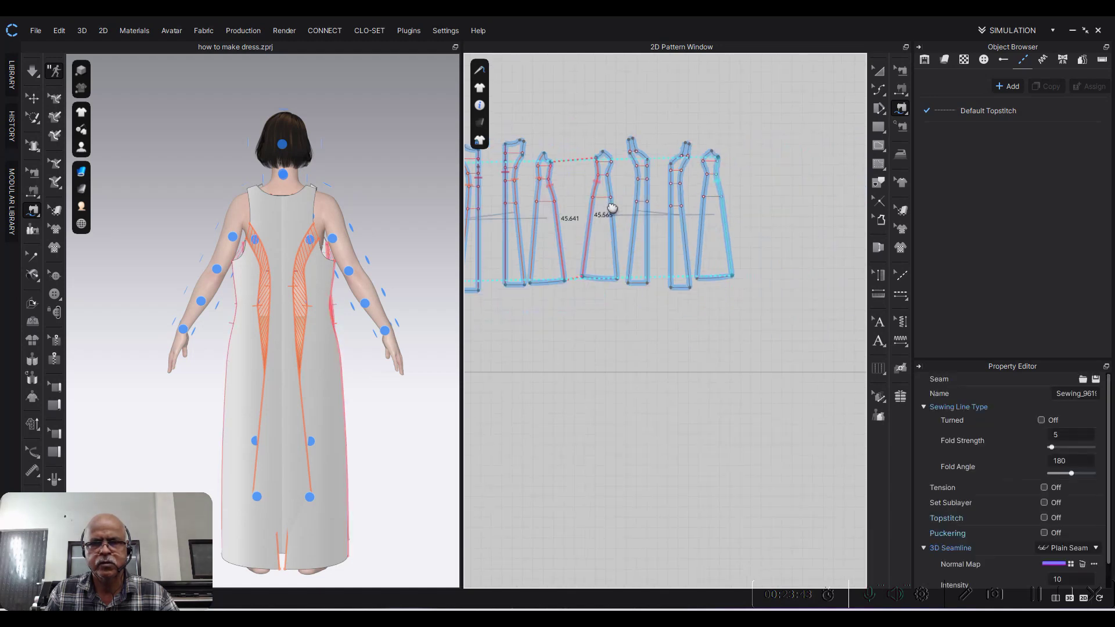
pyautogui.scroll(2, 604, 169)
pyautogui.scroll(1, 585, 134)
pyautogui.click(584, 129)
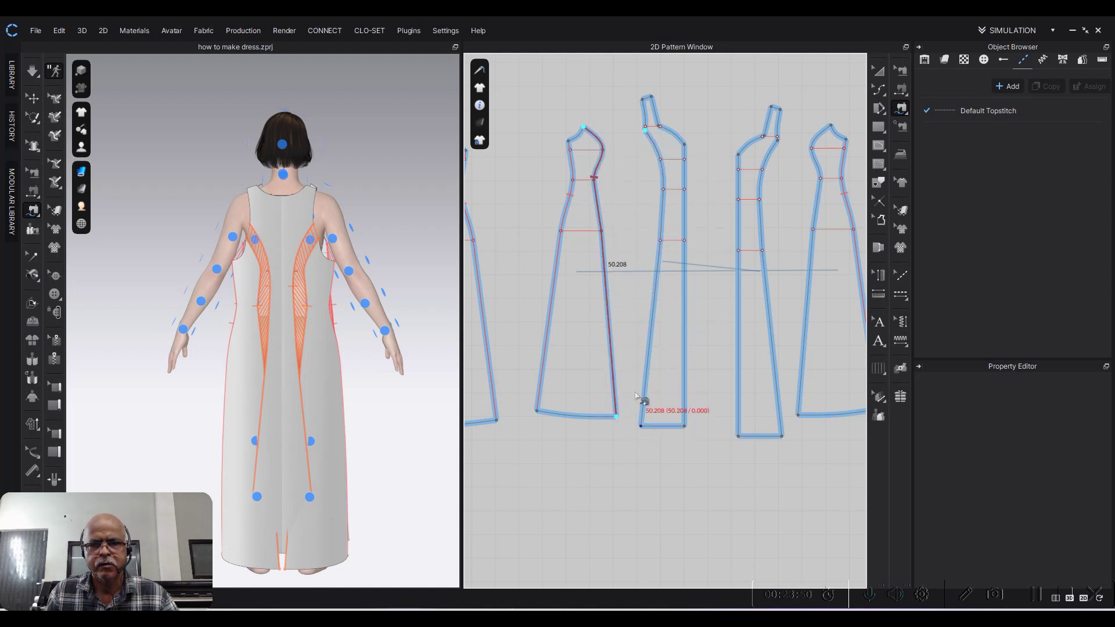
pyautogui.click(682, 342)
pyautogui.scroll(-1, 683, 341)
pyautogui.scroll(2, 742, 169)
pyautogui.click(646, 104)
pyautogui.click(646, 154)
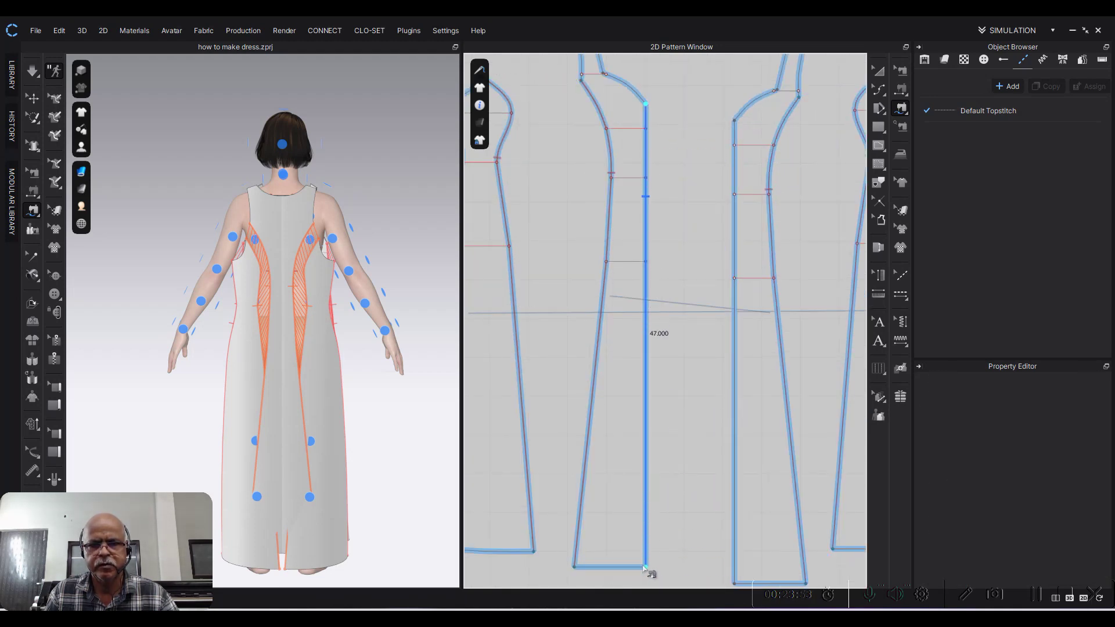
pyautogui.scroll(-2, 672, 286)
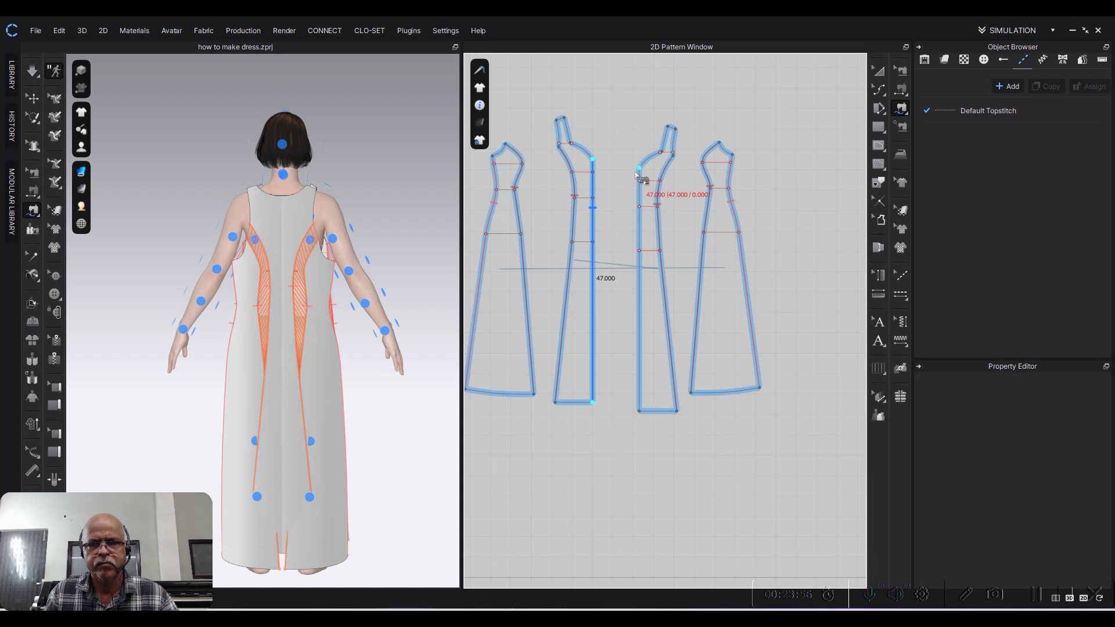
pyautogui.click(661, 352)
pyautogui.scroll(1, 704, 244)
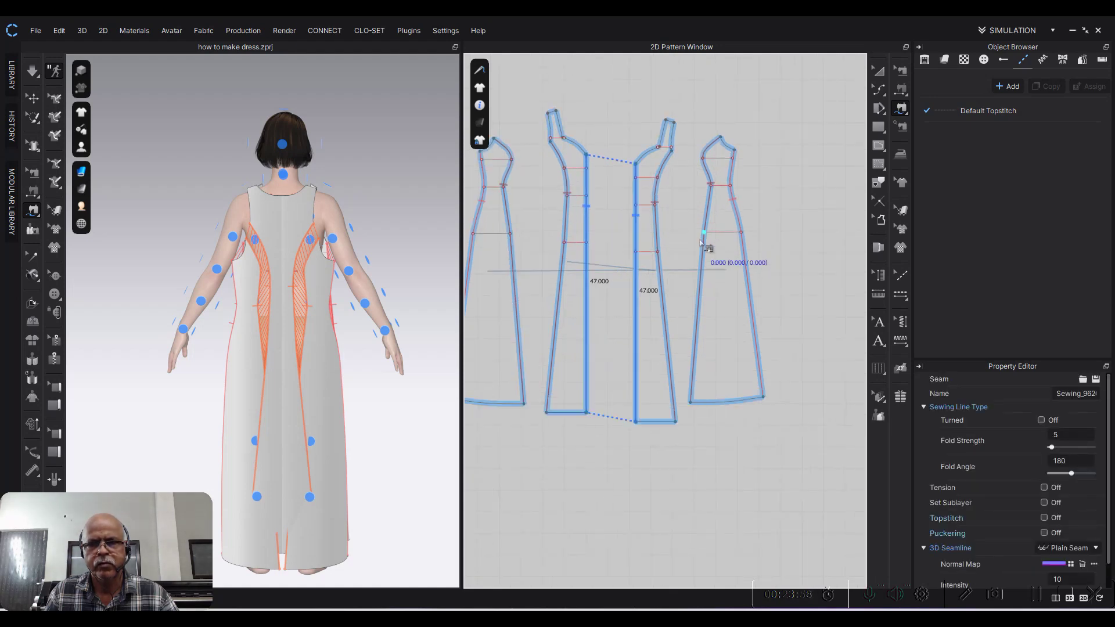
# Step: Seam the shoulder strap tips, check the avatar's back, and start simulating the dress
pyautogui.moveTo(403, 251)
pyautogui.mouseDown(button='right')
pyautogui.moveTo(6, 251)
pyautogui.moveTo(119, 265)
pyautogui.mouseUp(button='right')
pyautogui.scroll(2, 604, 151)
pyautogui.scroll(1, 665, 242)
pyautogui.scroll(-2, 608, 194)
pyautogui.scroll(-1, 762, 236)
pyautogui.scroll(-1, 700, 223)
pyautogui.moveTo(700, 223); pyautogui.dragTo(695, 222, button='right')
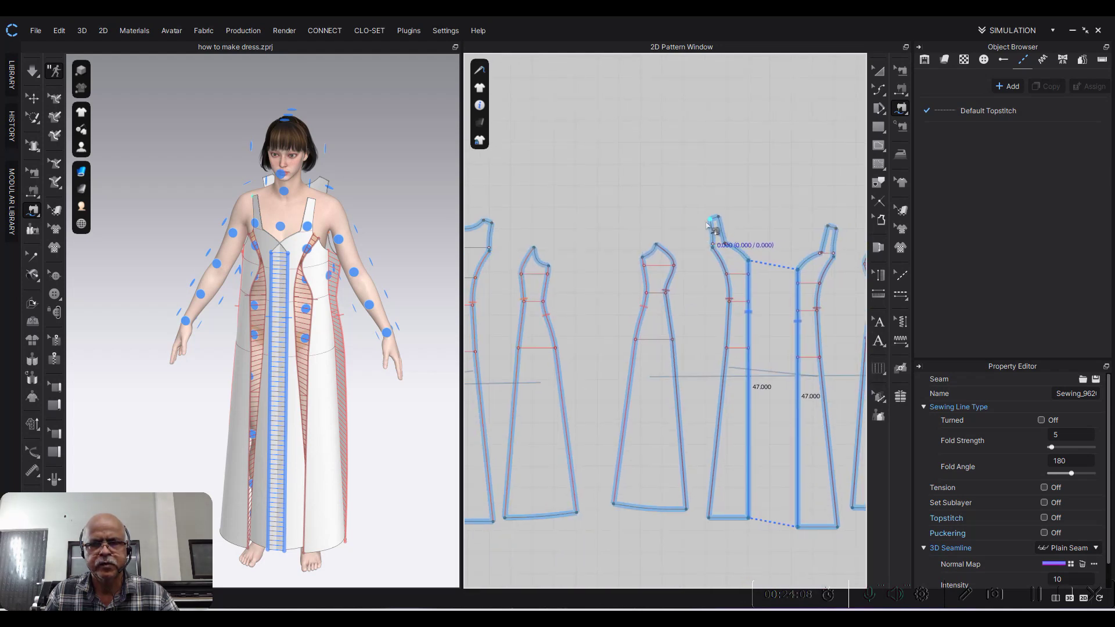
pyautogui.press('Escape')
pyautogui.click(714, 221)
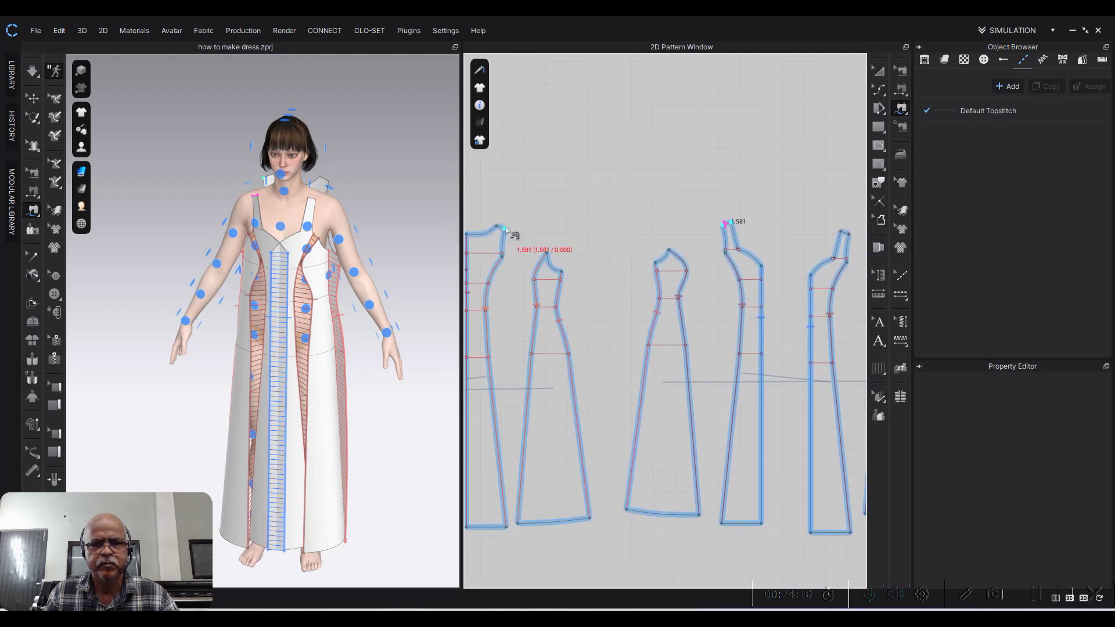
pyautogui.scroll(3, 372, 223)
pyautogui.moveTo(372, 222)
pyautogui.mouseDown(button='right')
pyautogui.moveTo(113, 138)
pyautogui.moveTo(370, 145)
pyautogui.mouseUp(button='right')
pyautogui.scroll(-3, 113, 138)
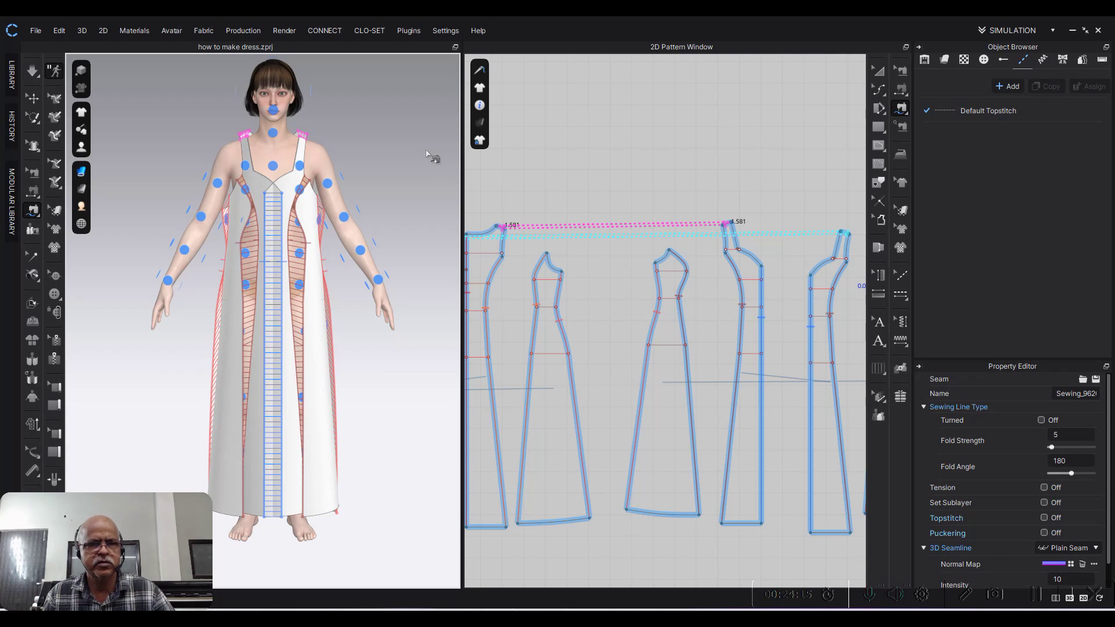
pyautogui.press('space')
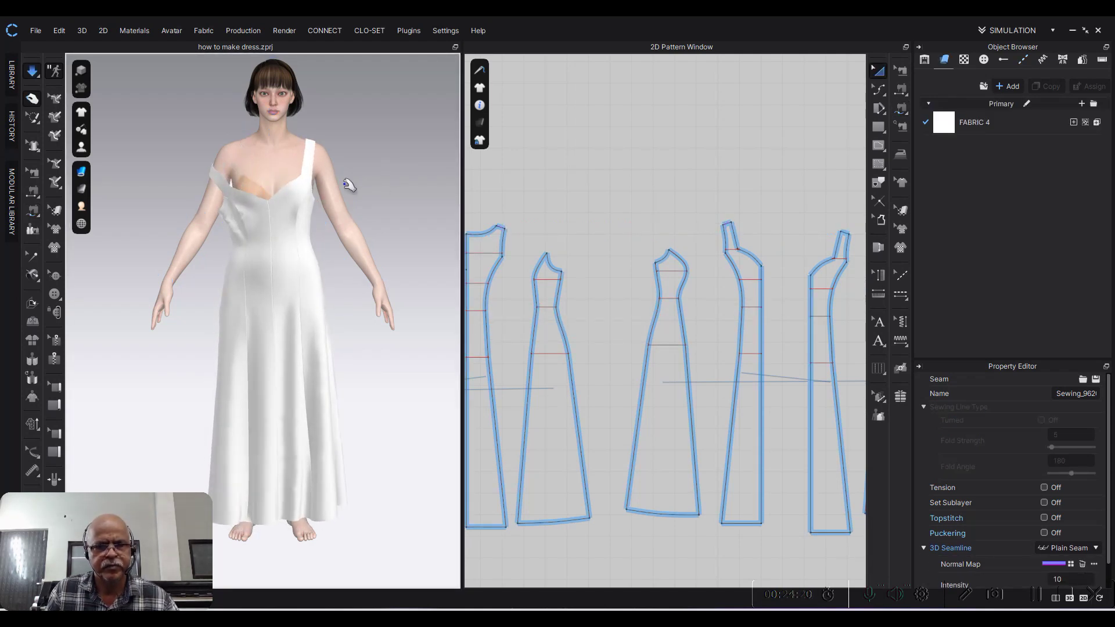
# Step: Pause simulation, select all pattern pieces to check them, then resume simulating
pyautogui.press('space')
pyautogui.press('a')
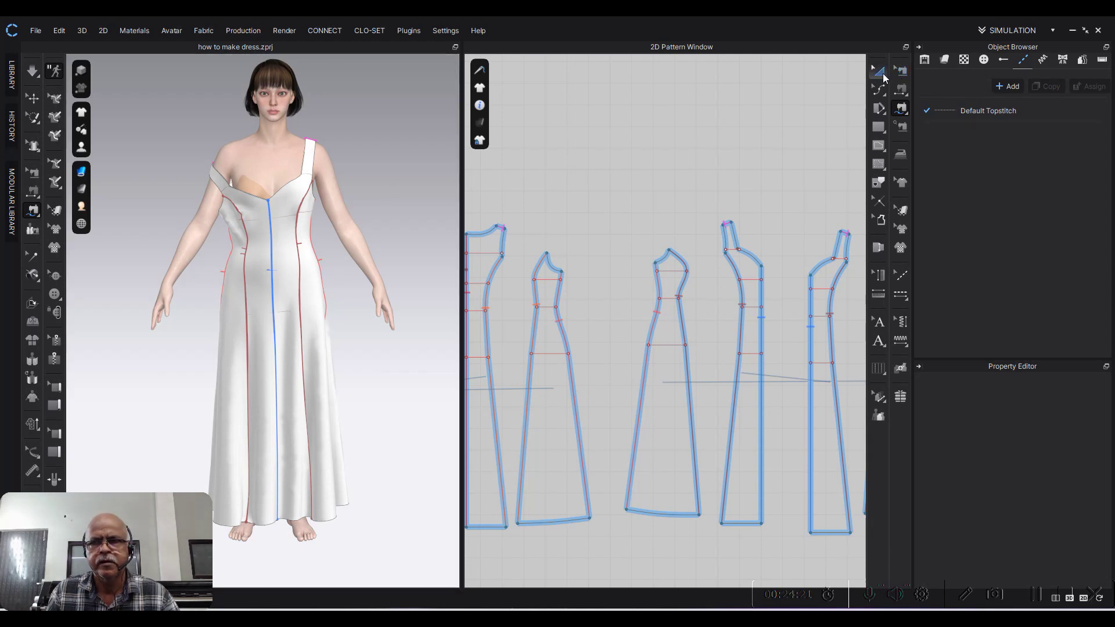
pyautogui.hotkey('ctrl', 'a')
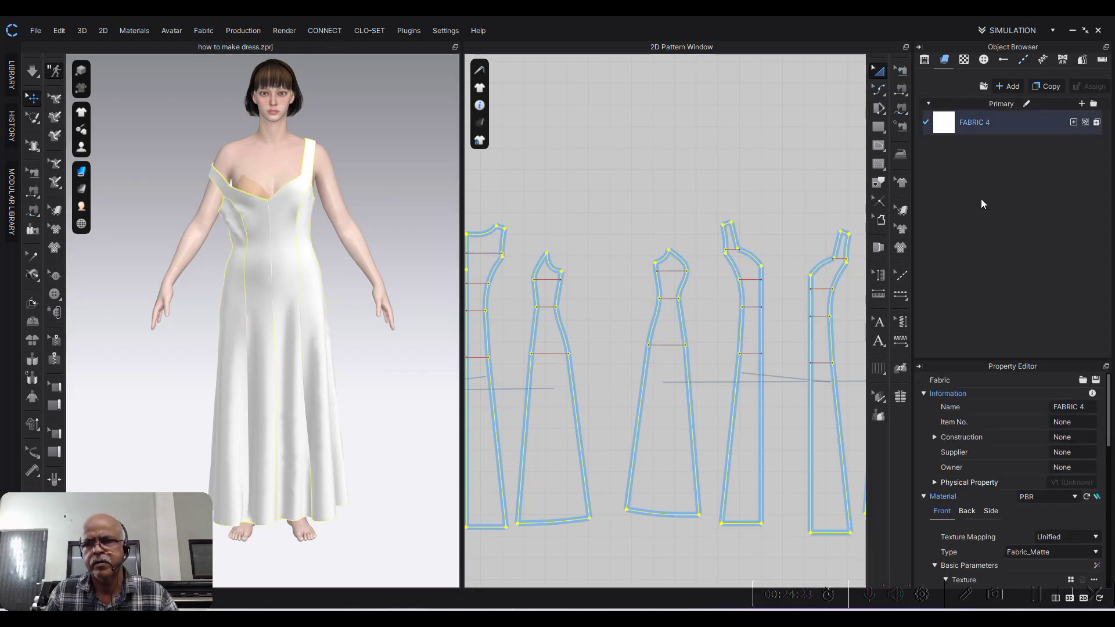
pyautogui.scroll(-5, 981, 477)
pyautogui.scroll(-3, 1009, 491)
pyautogui.scroll(-2, 1009, 506)
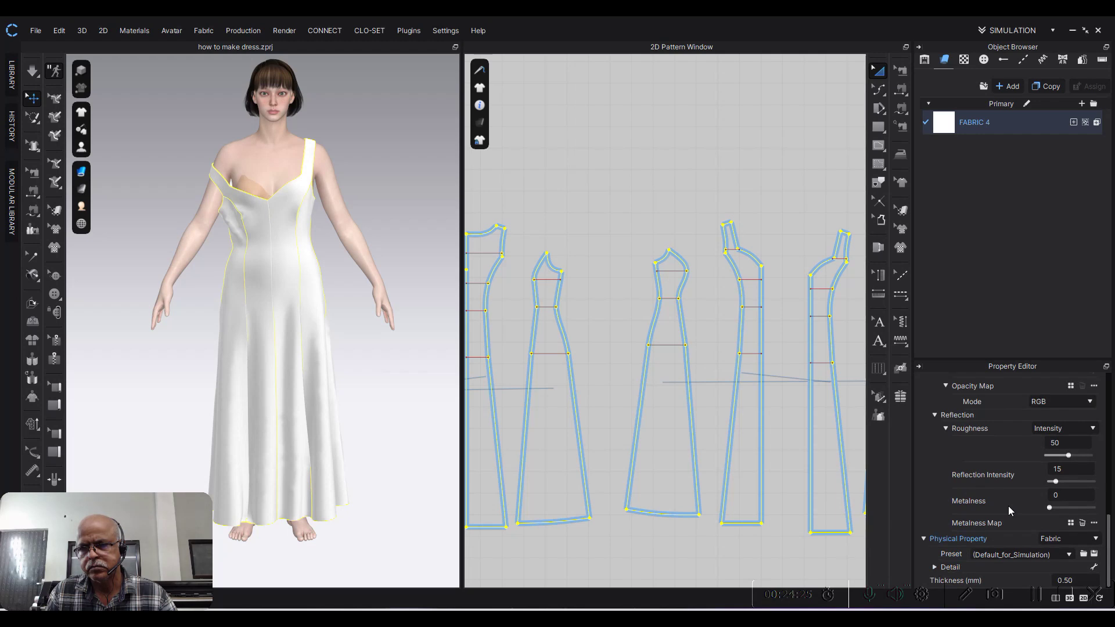
pyautogui.scroll(-3, 664, 229)
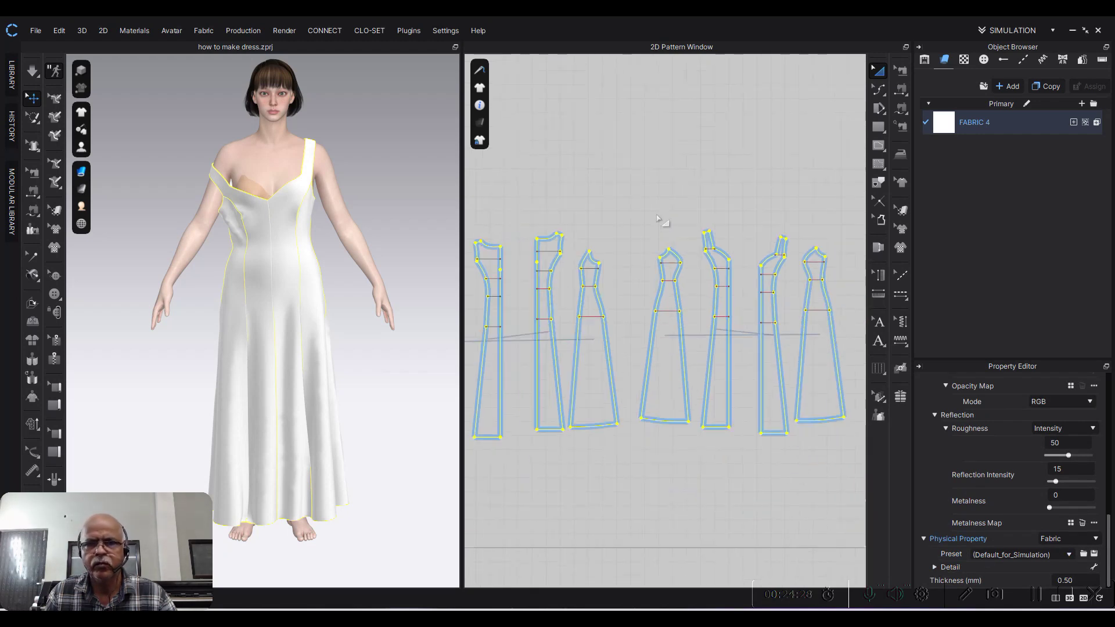
pyautogui.click(646, 178)
pyautogui.scroll(3, 304, 369)
pyautogui.scroll(3, 281, 324)
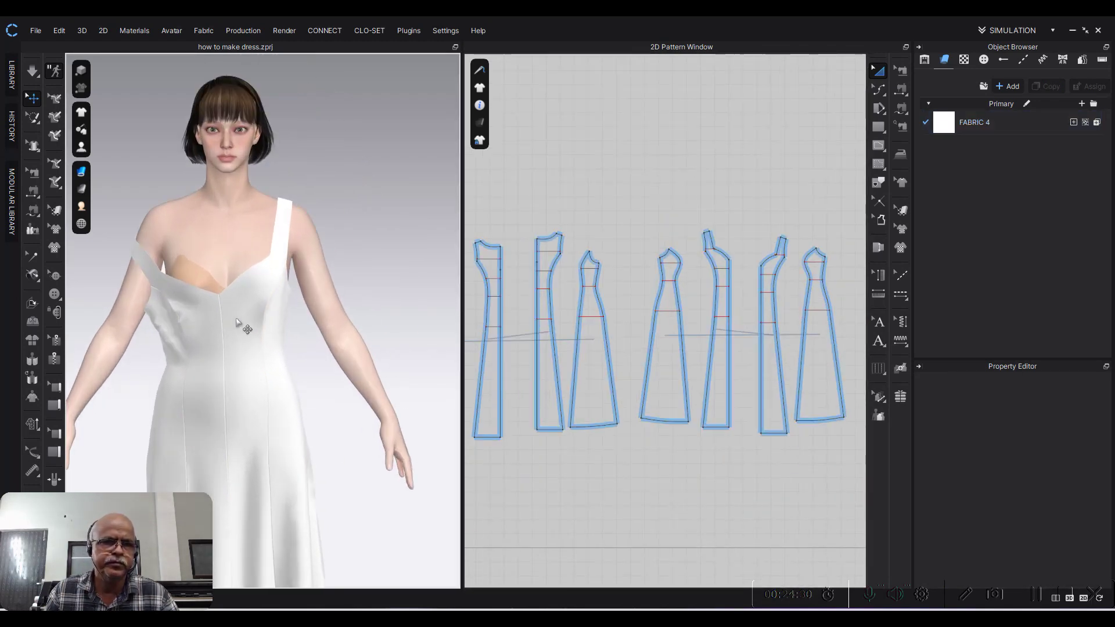
pyautogui.press('space')
# Step: Drag the loose left strap up and inward over the avatar's shoulder
pyautogui.moveTo(149, 258); pyautogui.dragTo(201, 218)
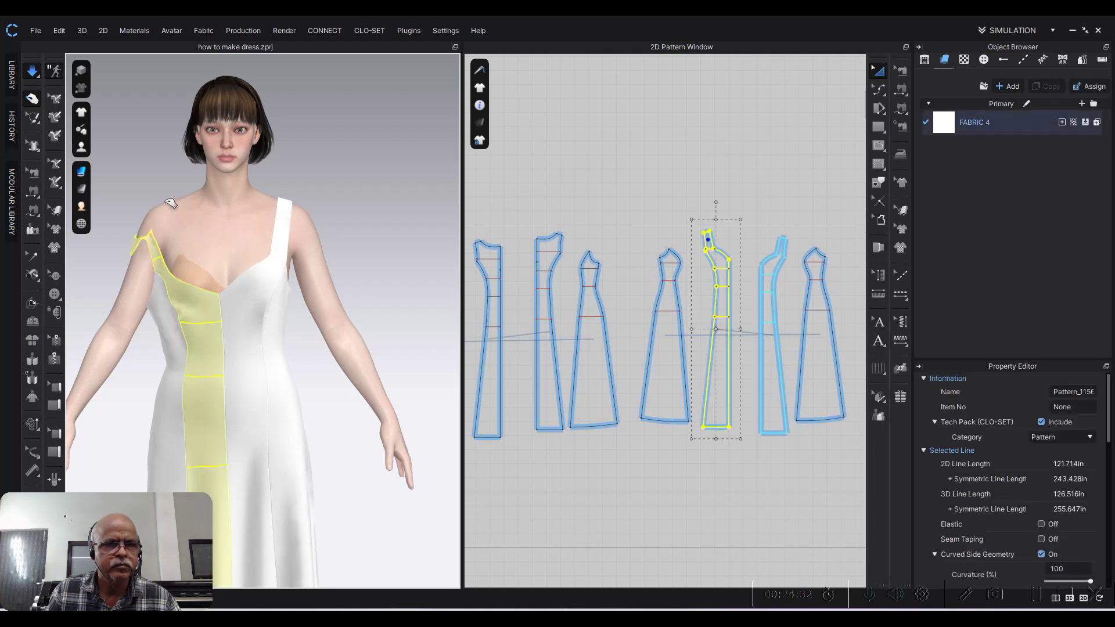
pyautogui.scroll(2, 200, 218)
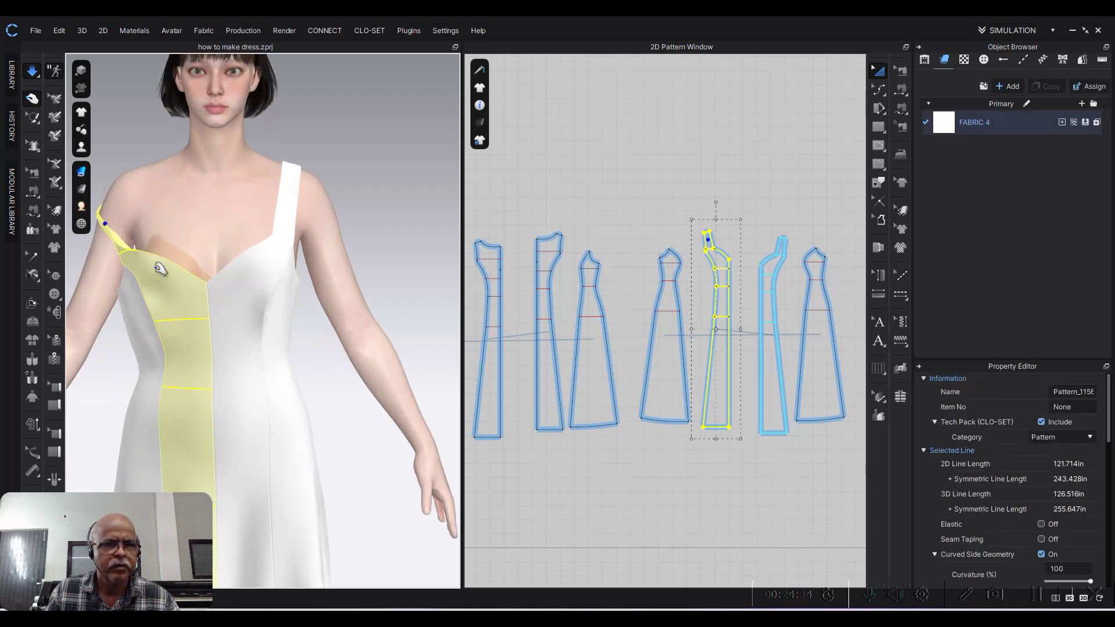
pyautogui.moveTo(157, 262); pyautogui.dragTo(231, 231)
pyautogui.moveTo(172, 206)
pyautogui.mouseDown(button='right')
pyautogui.moveTo(324, 204)
pyautogui.moveTo(278, 248)
pyautogui.mouseUp(button='right')
pyautogui.moveTo(287, 167); pyautogui.dragTo(395, 148)
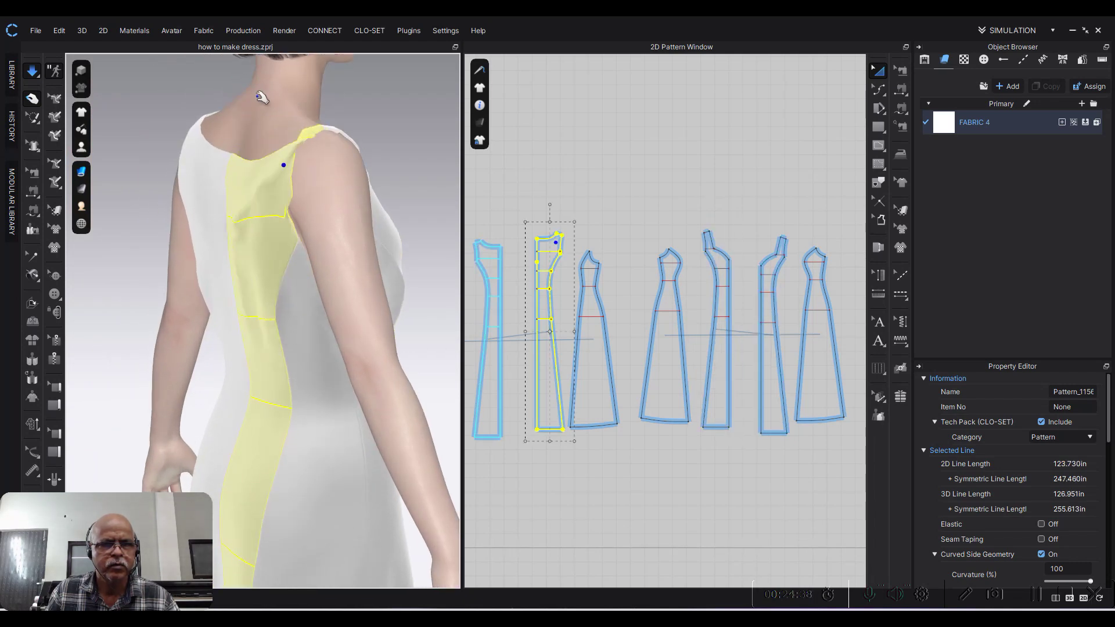
pyautogui.moveTo(362, 200); pyautogui.dragTo(348, 78)
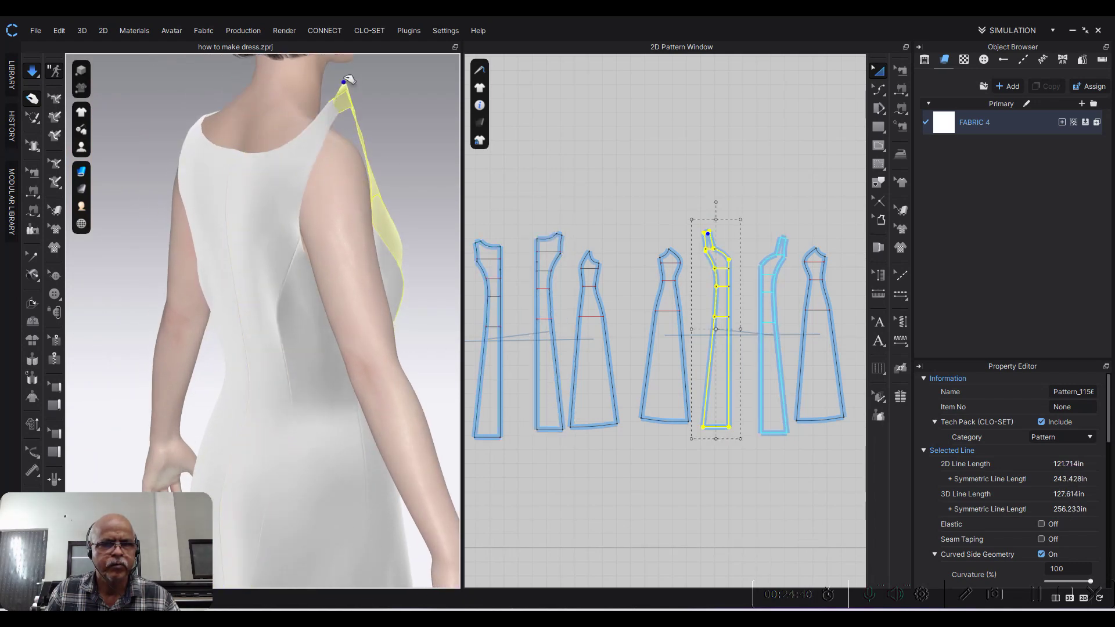
pyautogui.moveTo(386, 111); pyautogui.dragTo(283, 121, button='right')
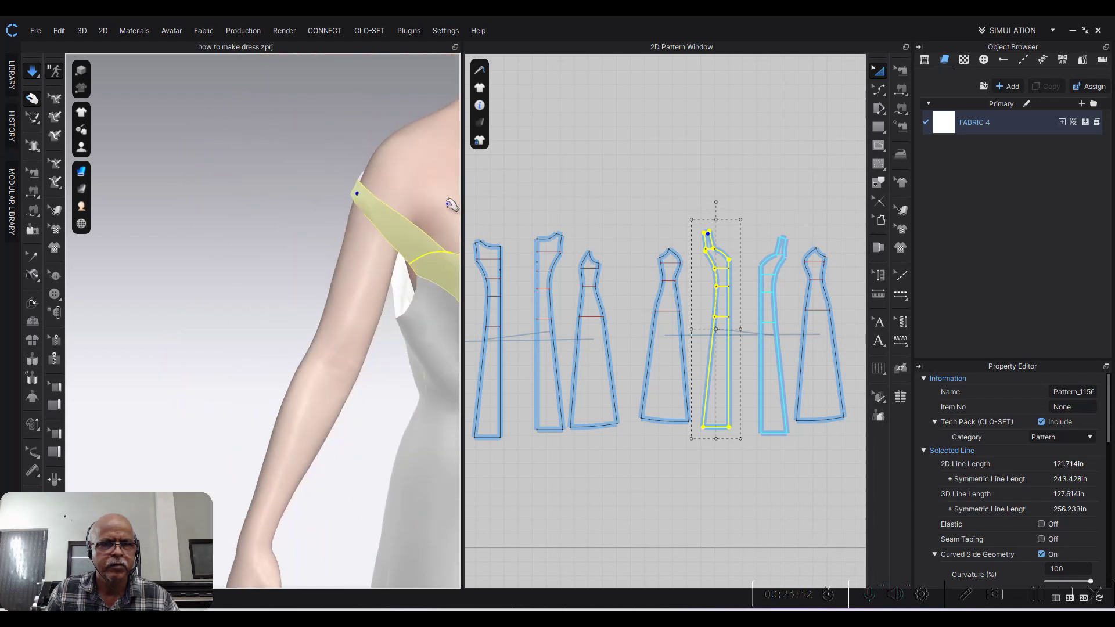
pyautogui.moveTo(458, 186); pyautogui.dragTo(143, 267, button='right')
pyautogui.moveTo(115, 291); pyautogui.dragTo(212, 179)
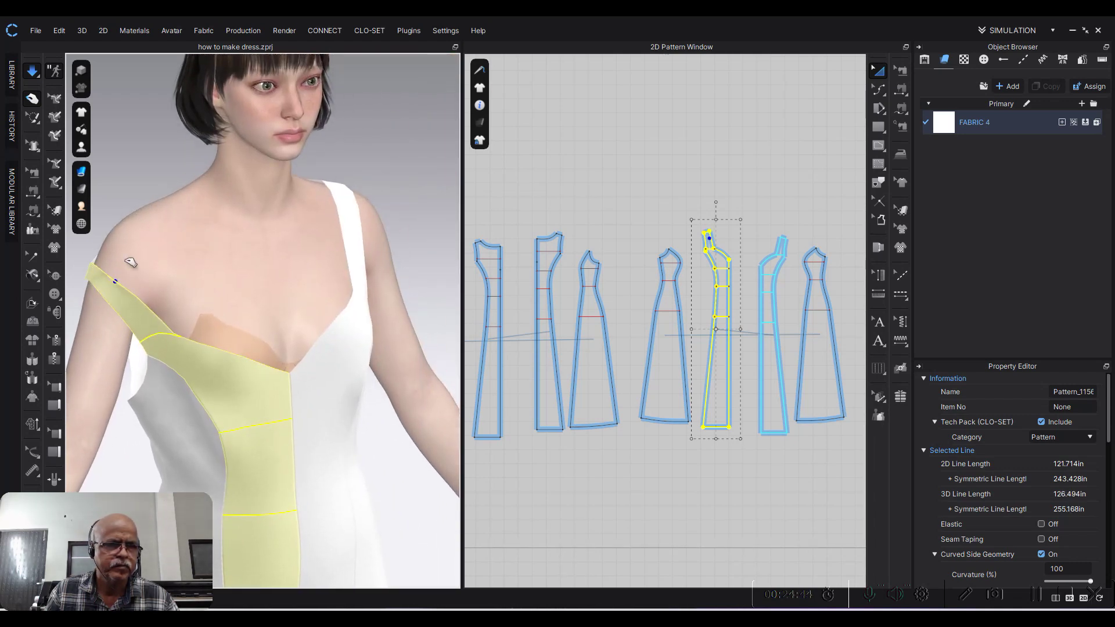
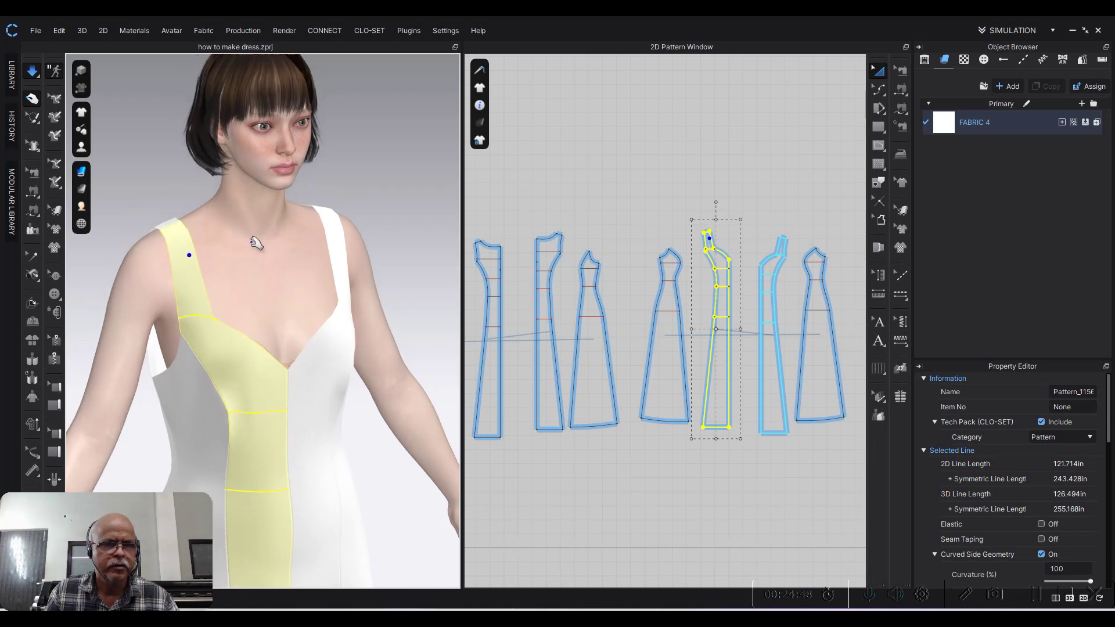
# Step: Select the front panels and tug one to test the dress's drape from the side
pyautogui.scroll(2, 286, 228)
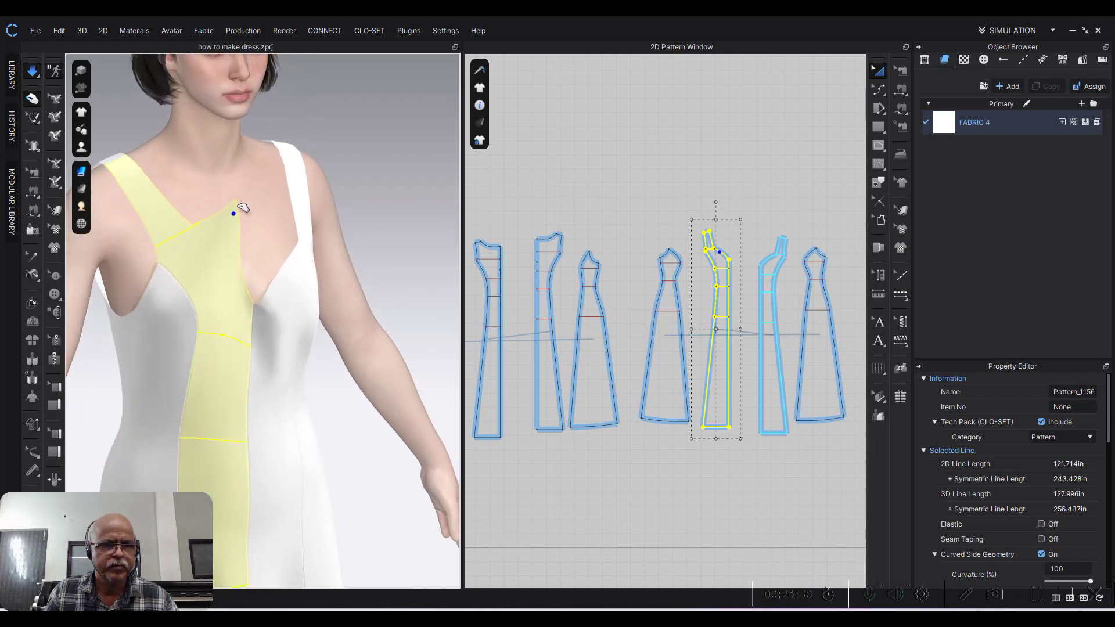
pyautogui.scroll(-2, 233, 212)
pyautogui.click(269, 252)
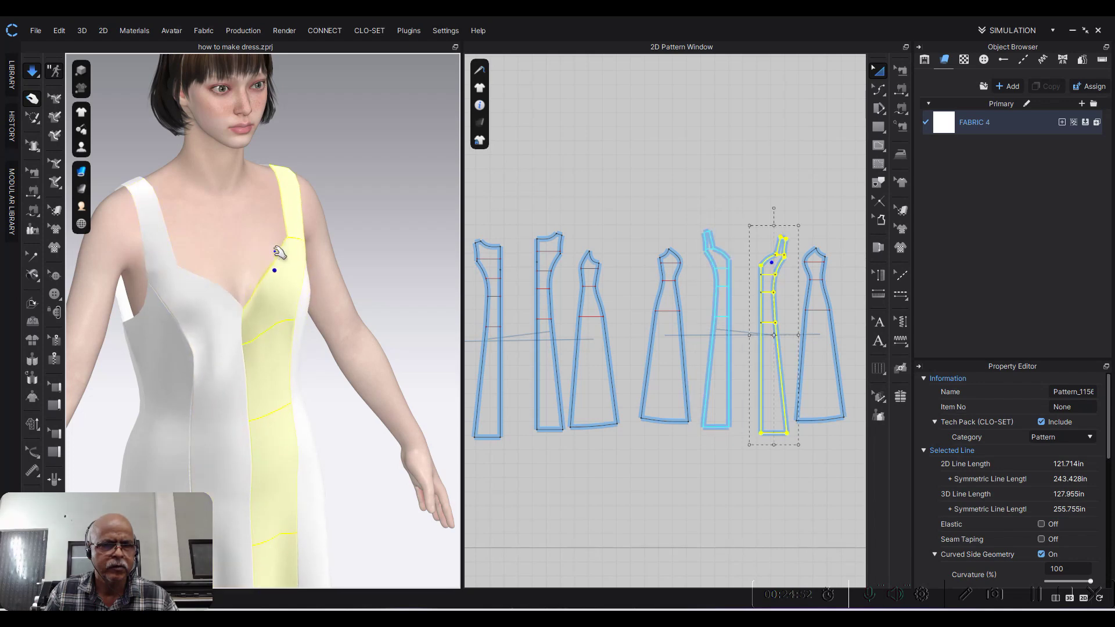
pyautogui.click(376, 225)
pyautogui.moveTo(377, 225); pyautogui.dragTo(300, 247, button='right')
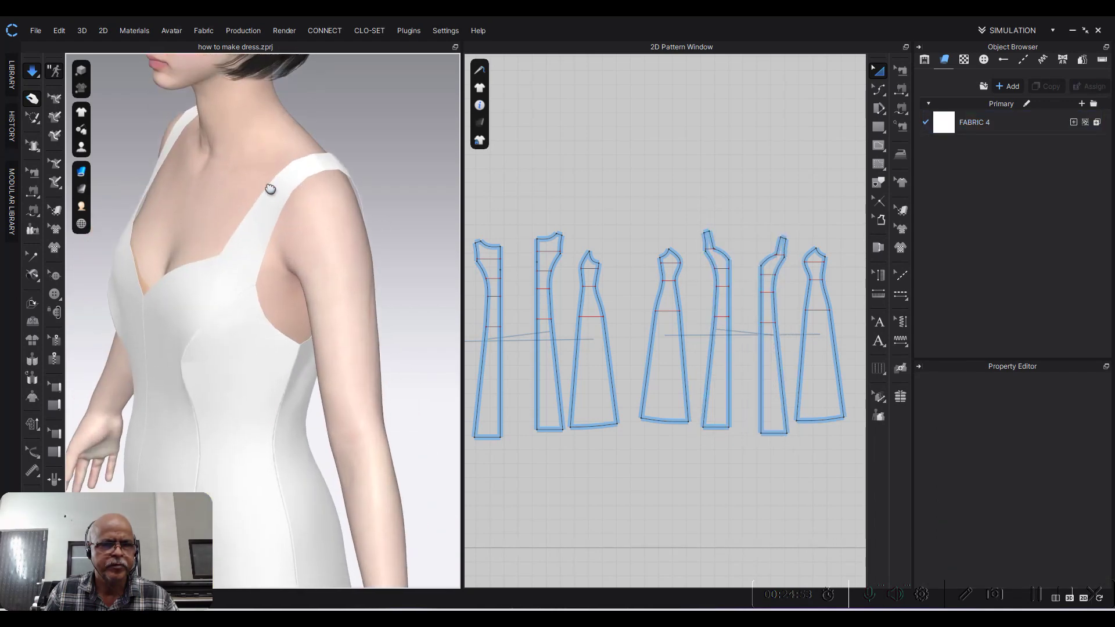
pyautogui.scroll(3, 299, 247)
pyautogui.moveTo(251, 276); pyautogui.dragTo(234, 231)
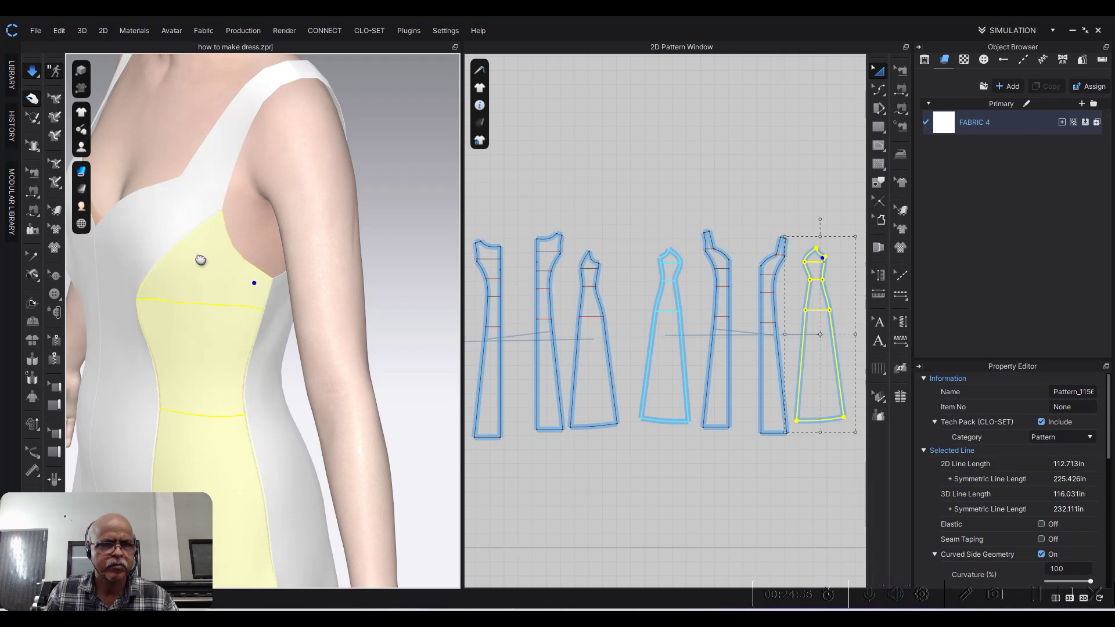
pyautogui.moveTo(233, 231); pyautogui.dragTo(304, 256, button='right')
pyautogui.click(262, 223)
pyautogui.click(378, 125)
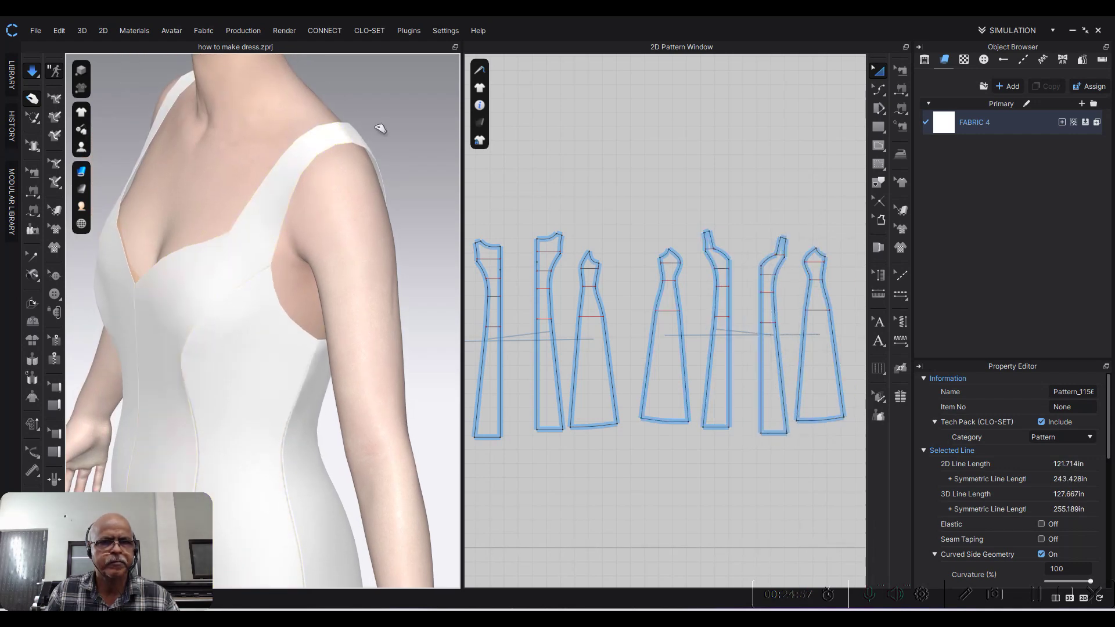
pyautogui.scroll(-2, 379, 134)
# Step: Review FABRIC 4's physical property presets, keeping the default preset unchanged
pyautogui.click(975, 122)
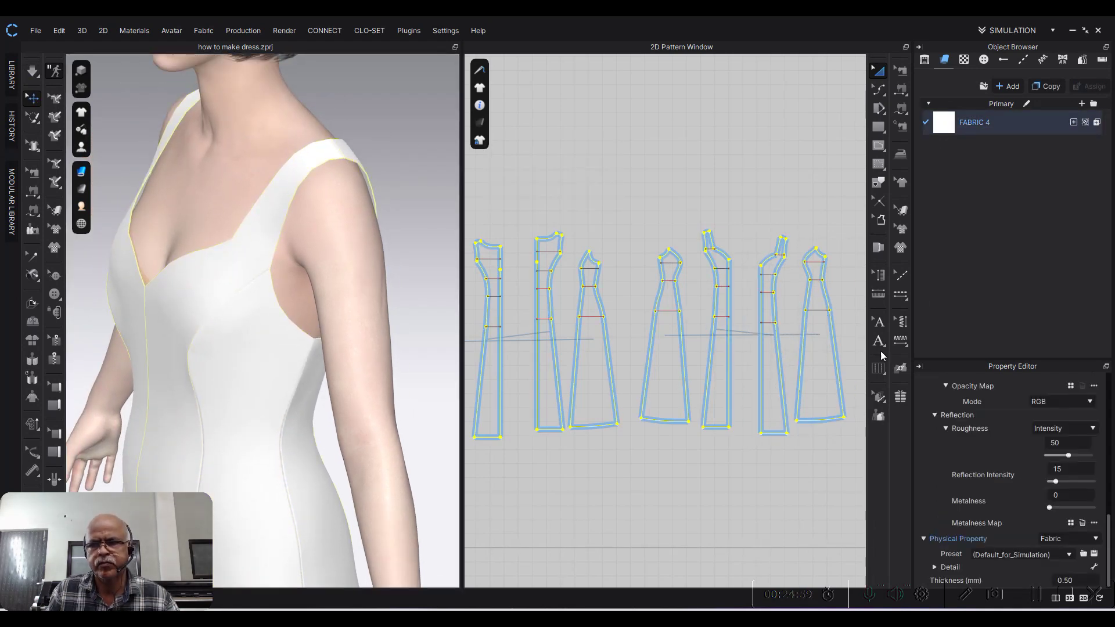
pyautogui.click(1071, 553)
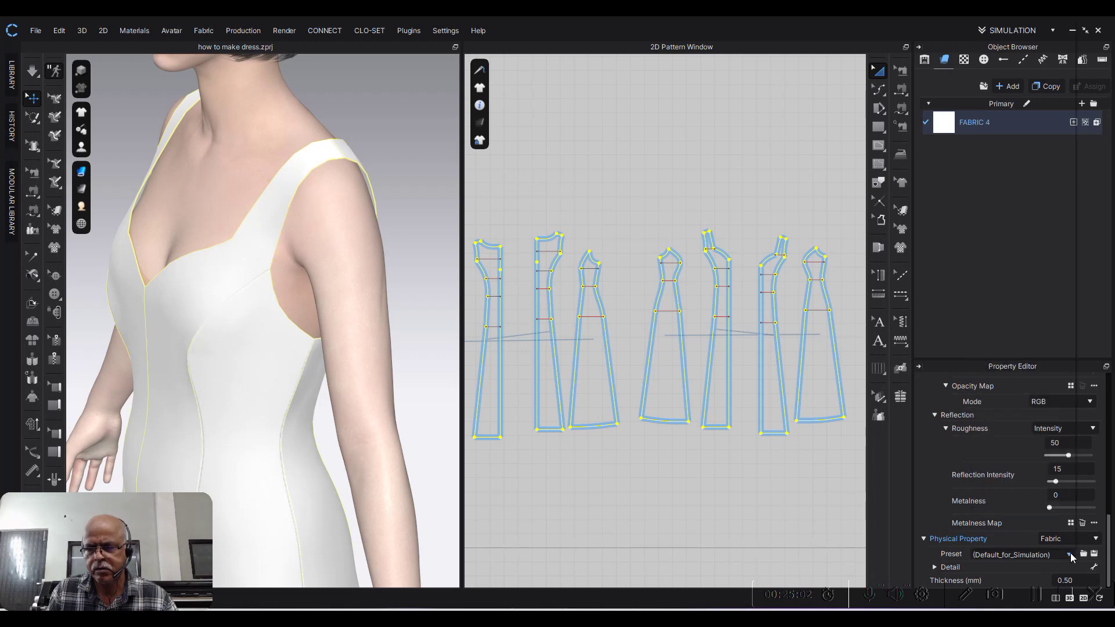
pyautogui.moveTo(1075, 105); pyautogui.dragTo(1082, 544)
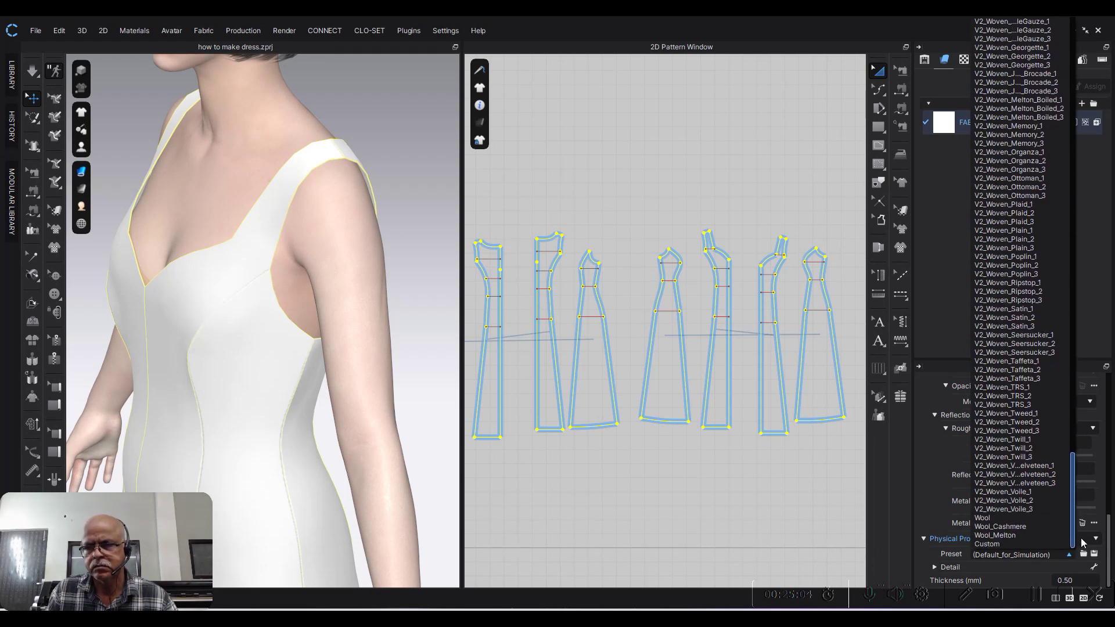
pyautogui.click(1014, 550)
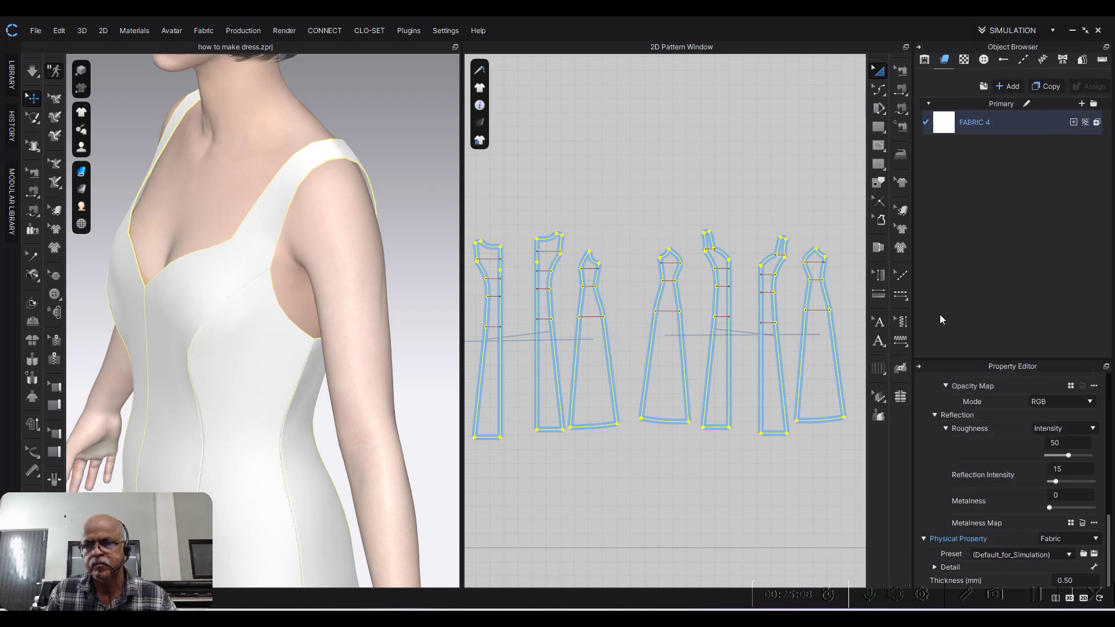
pyautogui.click(1069, 555)
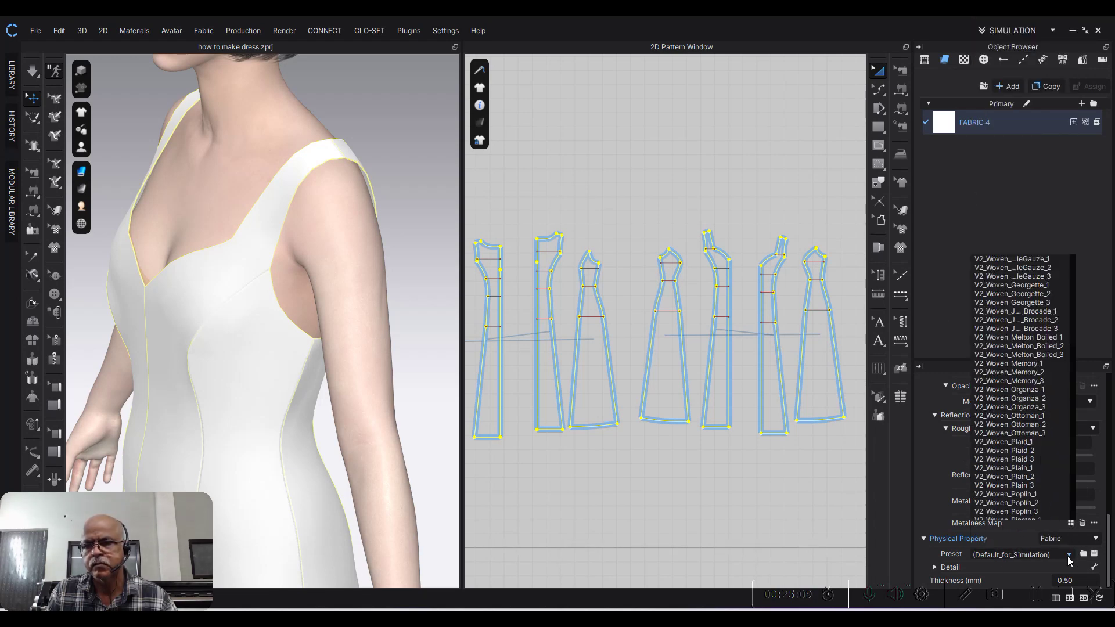
pyautogui.moveTo(1075, 93); pyautogui.dragTo(1075, 530)
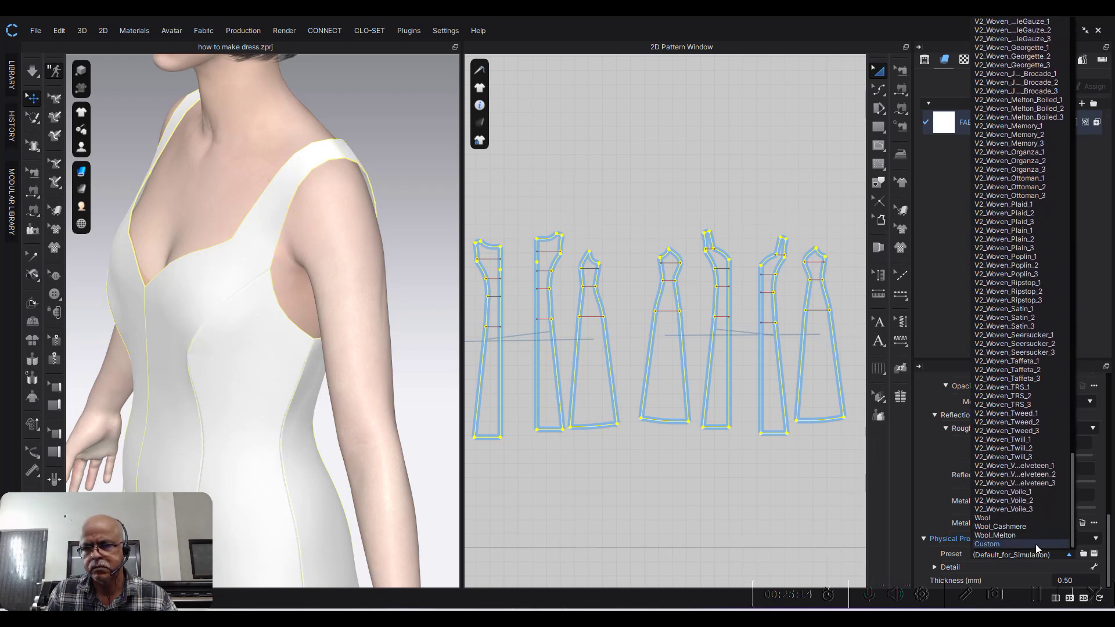
pyautogui.click(988, 545)
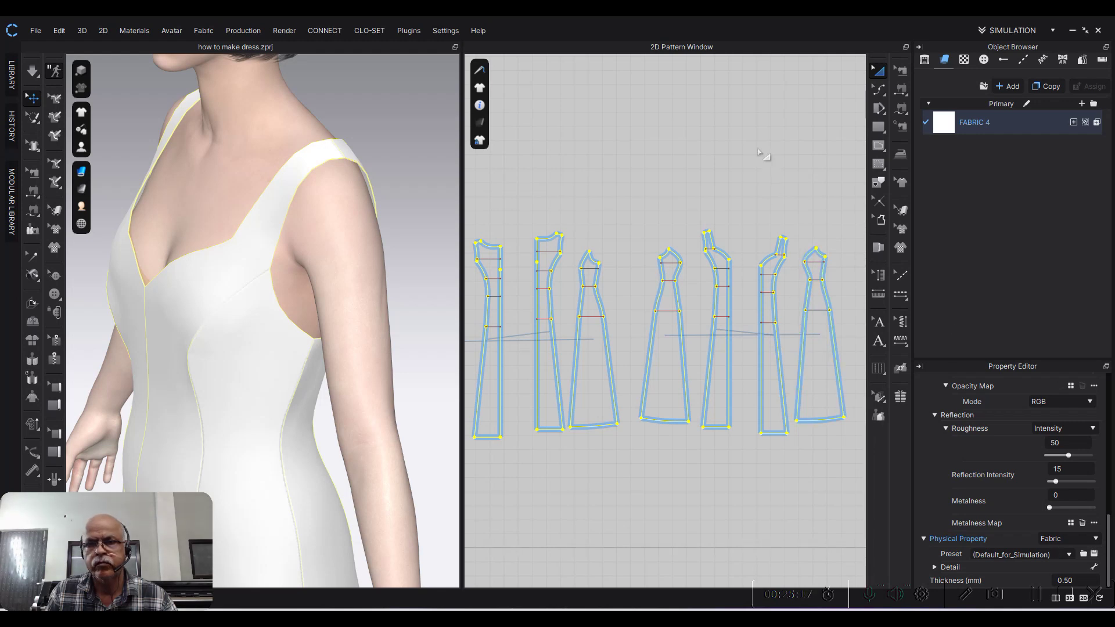
pyautogui.click(558, 189)
# Step: Orbit the 3D view to inspect the dress from the side and back
pyautogui.scroll(-3, 386, 219)
pyautogui.moveTo(386, 219)
pyautogui.mouseDown(button='middle')
pyautogui.moveTo(294, 263)
pyautogui.moveTo(249, 244)
pyautogui.moveTo(256, 227)
pyautogui.moveTo(291, 308)
pyautogui.mouseUp(button='middle')
pyautogui.moveTo(291, 309)
pyautogui.mouseDown(button='right')
pyautogui.moveTo(331, 261)
pyautogui.moveTo(366, 256)
pyautogui.mouseUp(button='right')
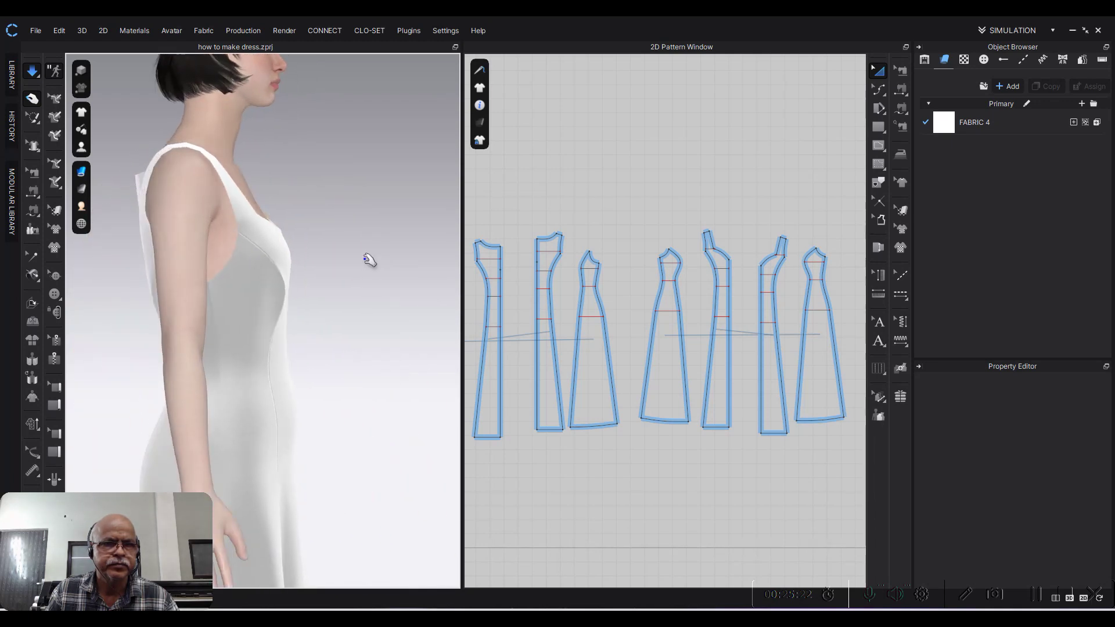
pyautogui.scroll(2, 348, 242)
pyautogui.scroll(-3, 360, 215)
pyautogui.moveTo(374, 186); pyautogui.dragTo(381, 192, button='right')
pyautogui.moveTo(381, 192); pyautogui.dragTo(344, 388, button='middle')
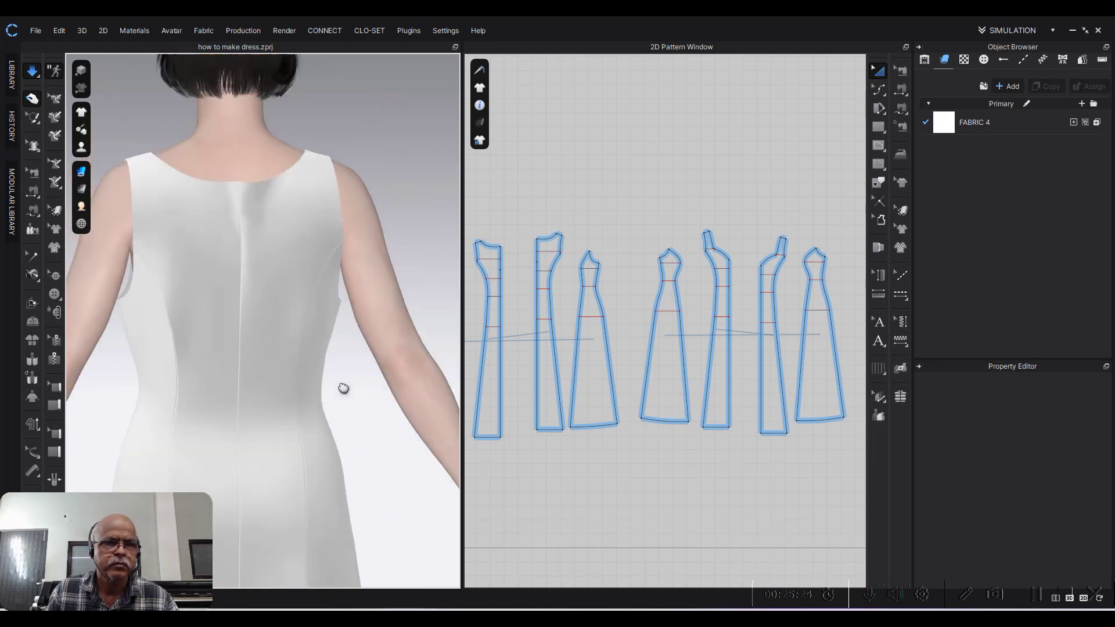
pyautogui.scroll(3, 305, 308)
pyautogui.scroll(-3, 300, 301)
pyautogui.scroll(-2, 299, 212)
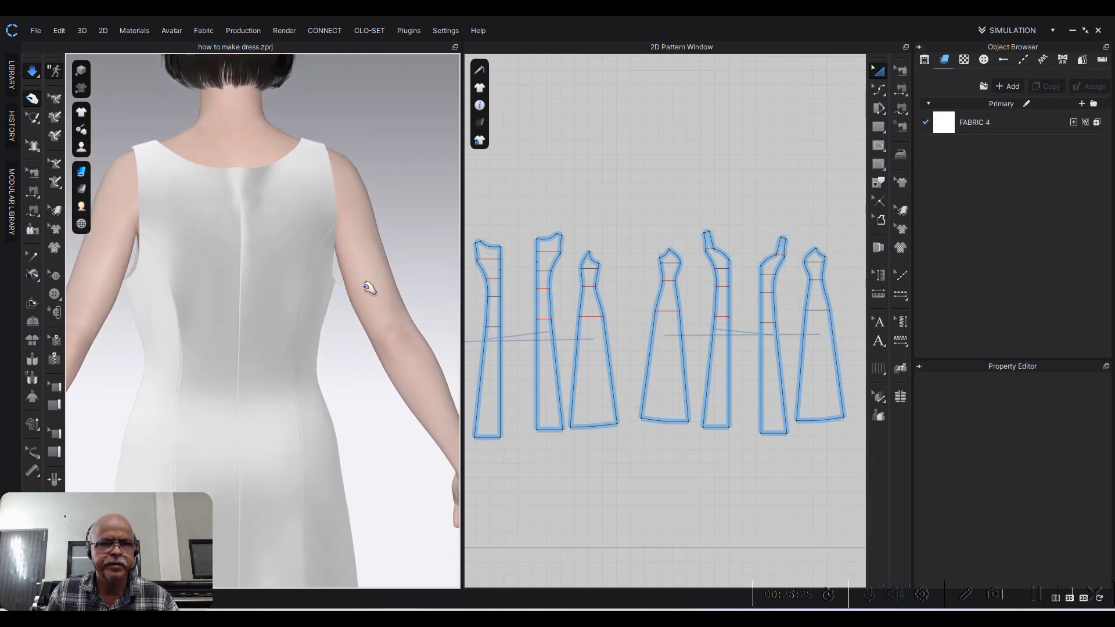
pyautogui.moveTo(369, 291); pyautogui.dragTo(361, 149, button='middle')
# Step: Rotate back to a full front view of the dressed avatar
pyautogui.scroll(1, 374, 263)
pyautogui.scroll(-1, 375, 263)
pyautogui.moveTo(375, 264); pyautogui.dragTo(381, 219, button='middle')
pyautogui.moveTo(380, 219)
pyautogui.mouseDown(button='right')
pyautogui.moveTo(67, 223)
pyautogui.moveTo(181, 436)
pyautogui.mouseUp(button='right')
pyautogui.moveTo(182, 436); pyautogui.dragTo(291, 393, button='middle')
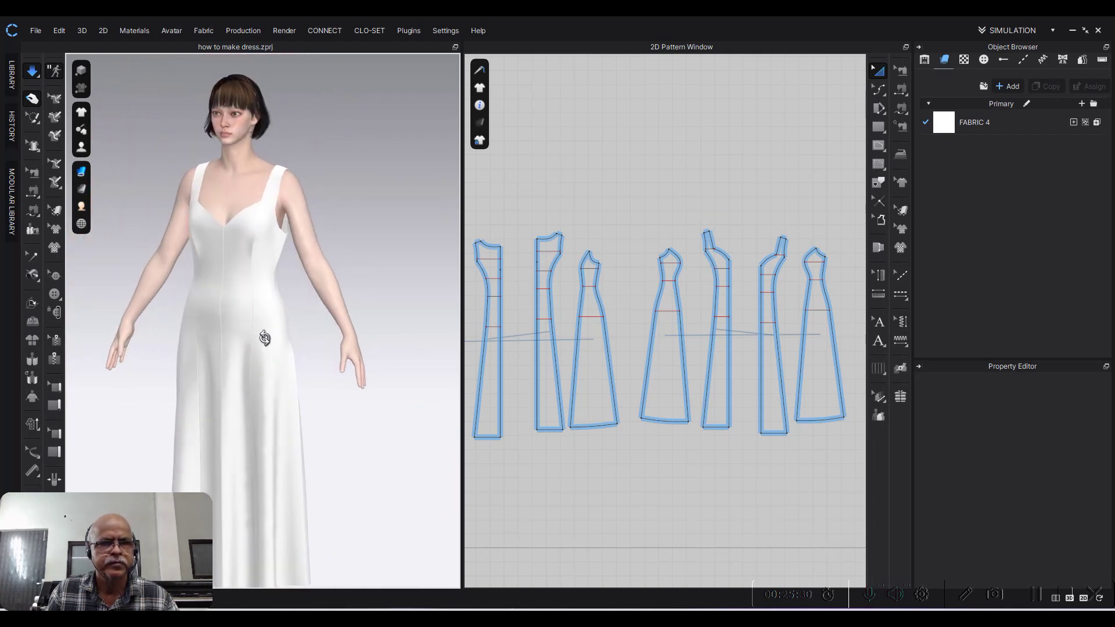
# Step: Pause the cloth simulation and zoom the 2D pattern view onto the bodice neckline corner
pyautogui.press('space')
pyautogui.scroll(-1, 376, 244)
pyautogui.scroll(1, 376, 244)
pyautogui.scroll(2, 664, 241)
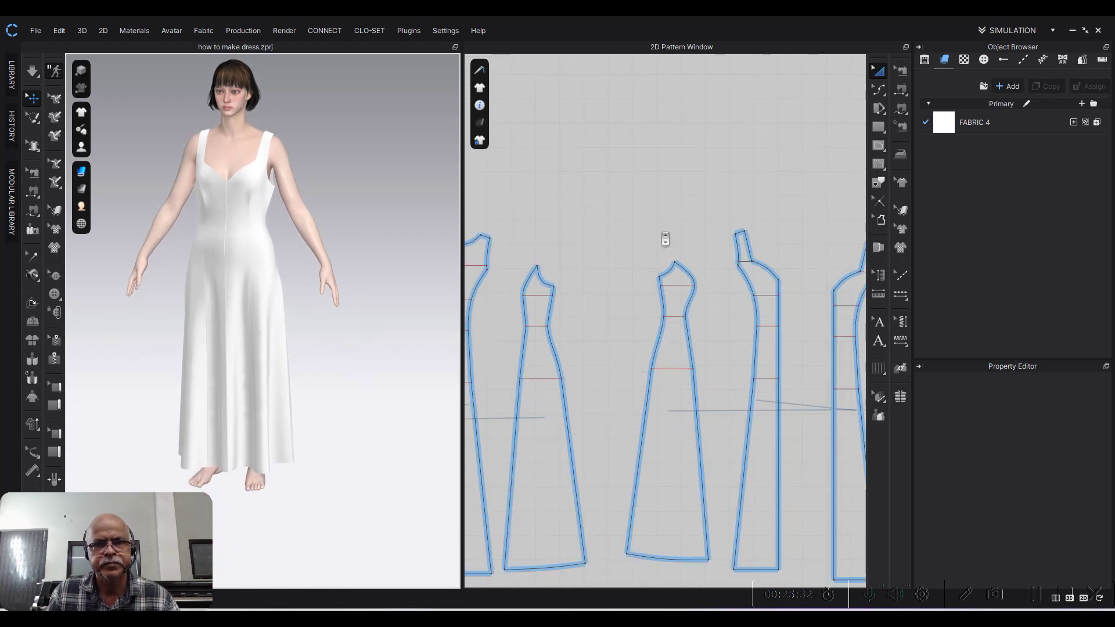
pyautogui.moveTo(664, 241); pyautogui.dragTo(682, 176, button='right')
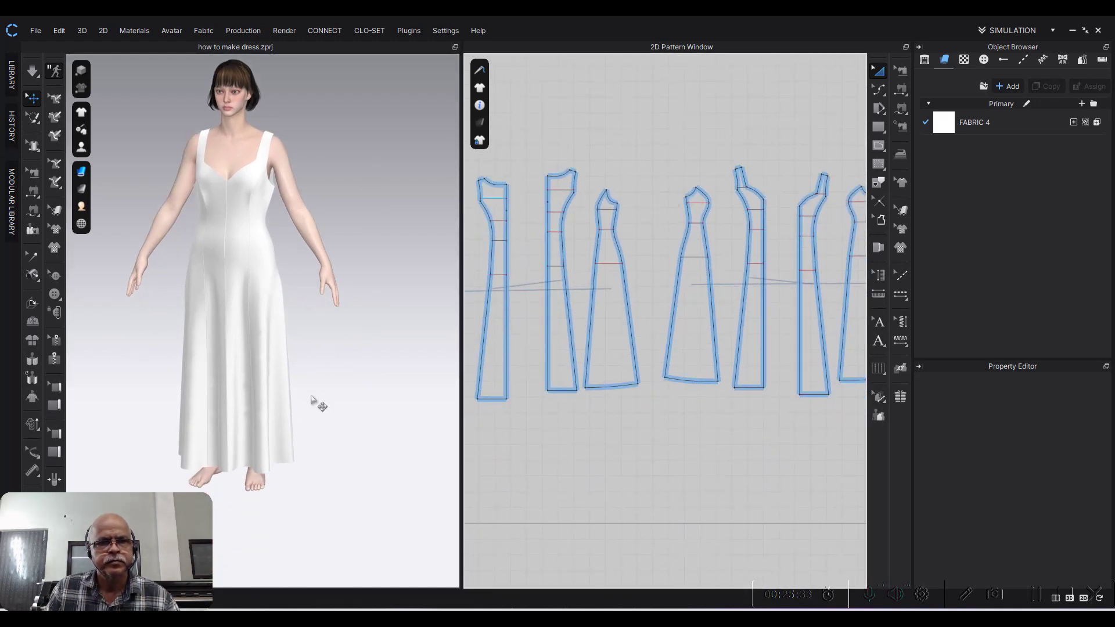
pyautogui.scroll(1, 558, 273)
pyautogui.scroll(3, 563, 325)
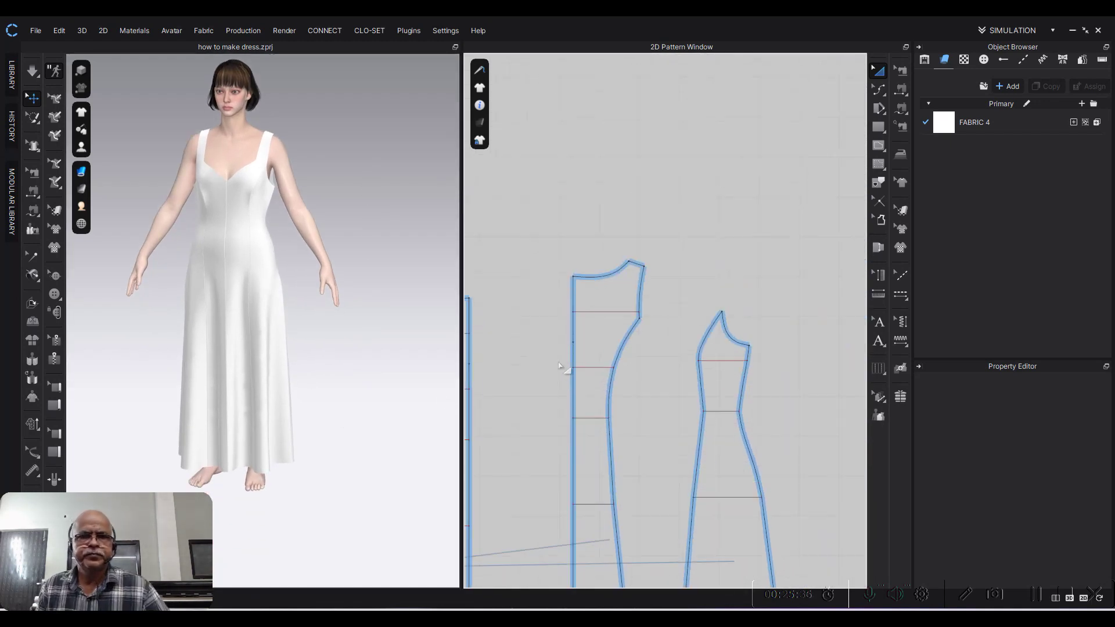
pyautogui.scroll(1, 610, 354)
pyautogui.scroll(2, 638, 274)
pyautogui.scroll(2, 629, 348)
pyautogui.scroll(3, 604, 317)
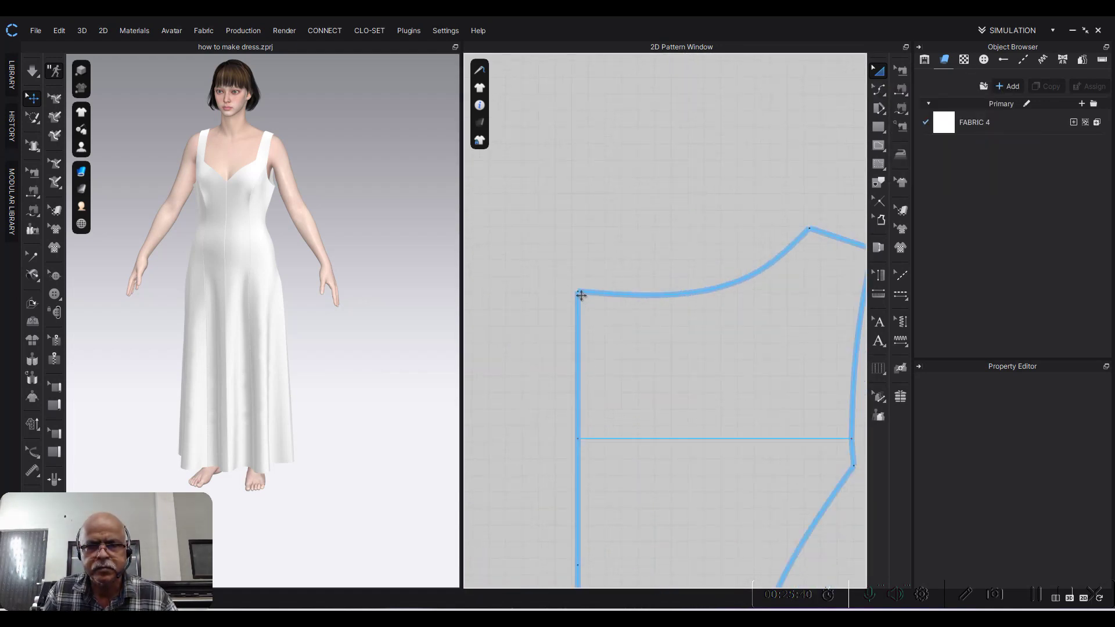
pyautogui.click(880, 93)
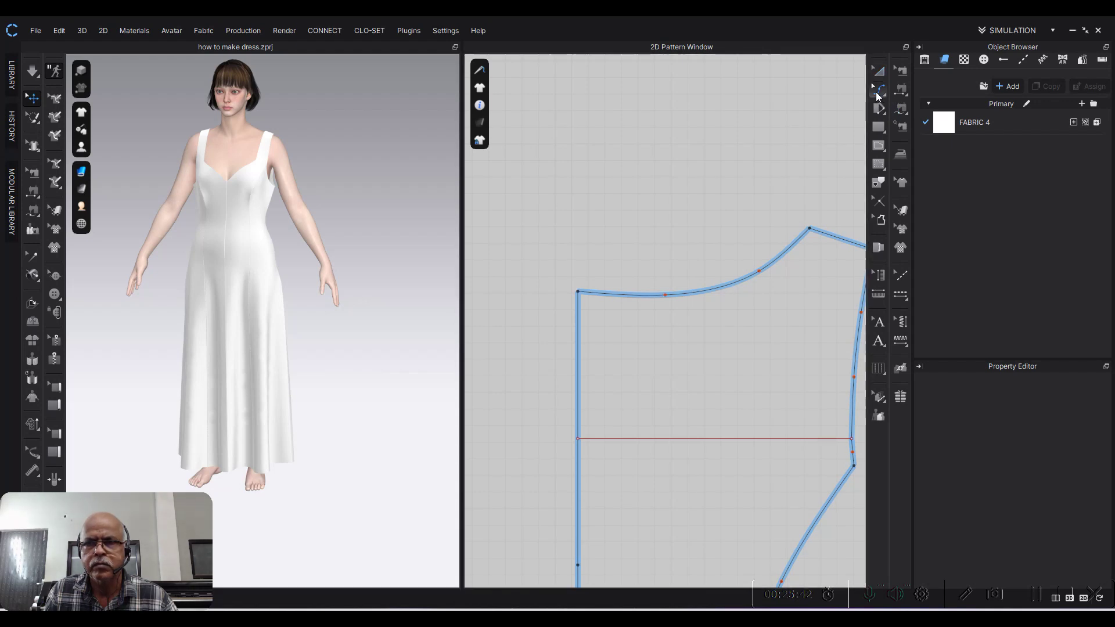
# Step: Move the bodice's left neckline edge outward by exactly 0.25 in
pyautogui.moveTo(585, 295); pyautogui.dragTo(593, 290)
pyautogui.rightClick(593, 290)
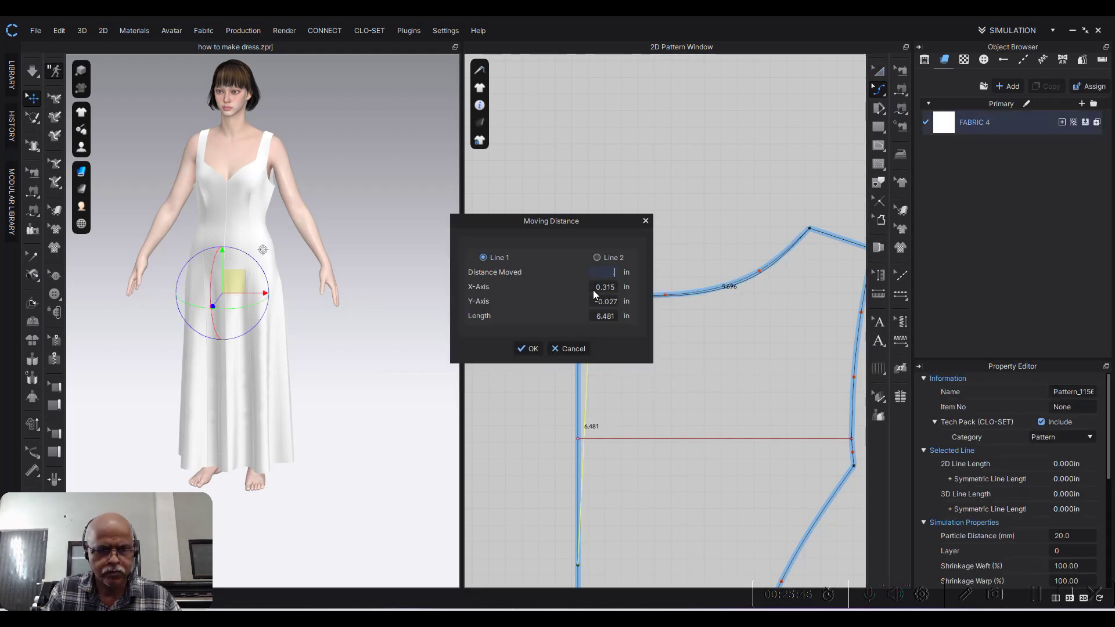
pyautogui.write('.25')
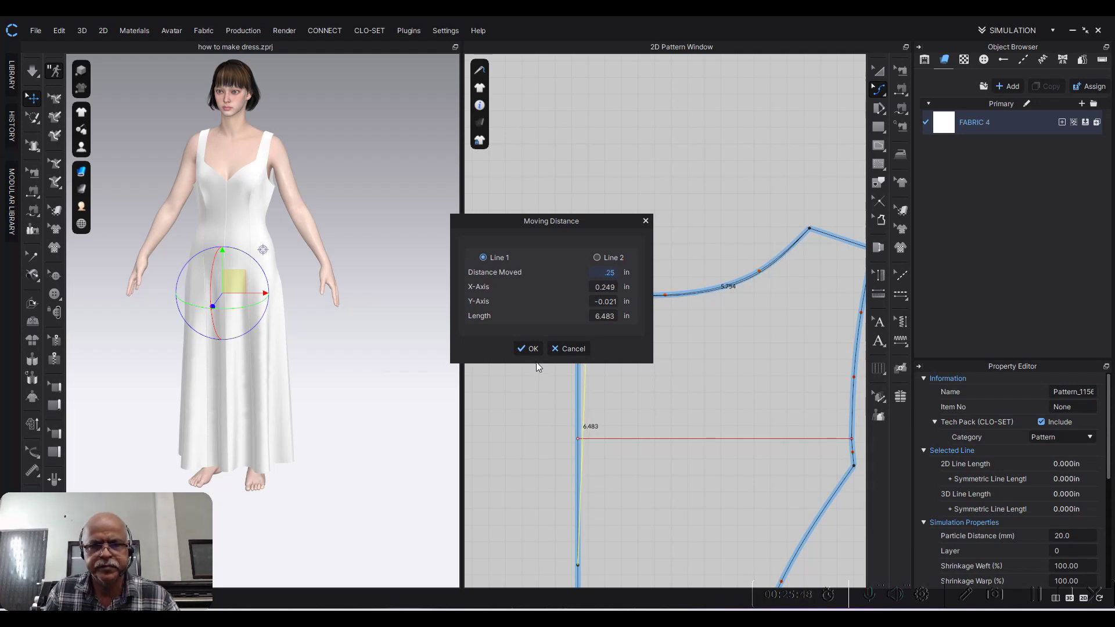
pyautogui.press('Return')
# Step: Re-centre the 2D view on the bodice and check its top curve
pyautogui.scroll(-3, 690, 314)
pyautogui.moveTo(690, 314); pyautogui.dragTo(601, 311, button='middle')
pyautogui.scroll(3, 606, 330)
pyautogui.scroll(5, 593, 324)
pyautogui.moveTo(580, 302); pyautogui.dragTo(572, 299)
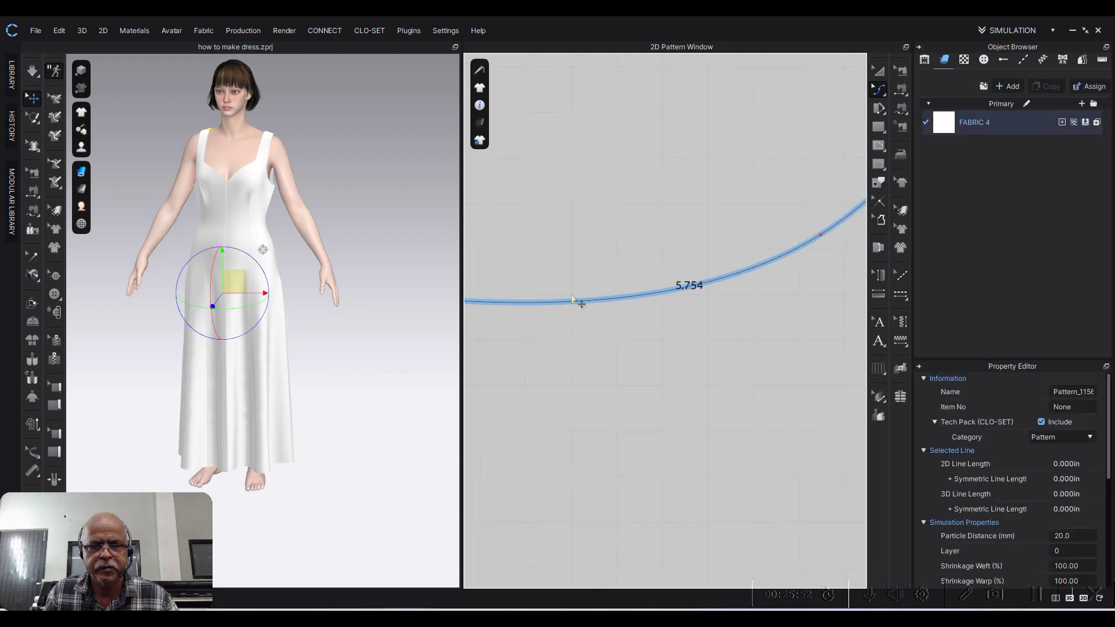
pyautogui.click(573, 260)
# Step: Zoom the pattern view back out and resume the cloth simulation
pyautogui.scroll(-2, 577, 254)
pyautogui.scroll(-3, 682, 344)
pyautogui.scroll(-2, 665, 276)
pyautogui.scroll(5, 570, 256)
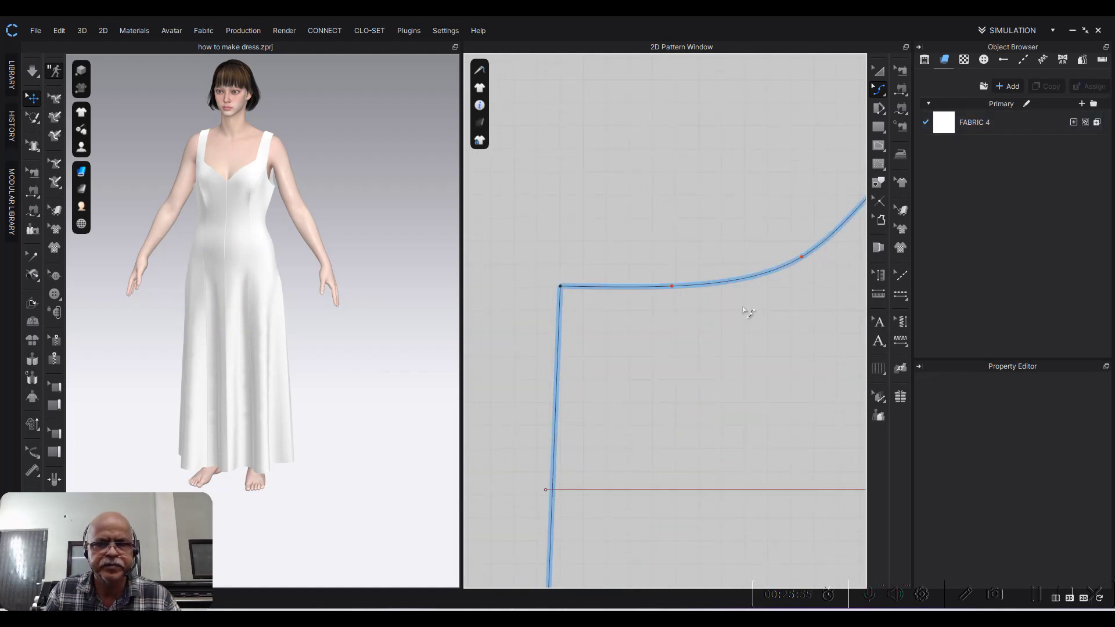
pyautogui.scroll(-3, 697, 278)
pyautogui.scroll(-3, 668, 274)
pyautogui.scroll(-1, 688, 308)
pyautogui.scroll(-2, 677, 255)
pyautogui.scroll(2, 676, 256)
pyautogui.scroll(2, 631, 281)
pyautogui.scroll(-2, 645, 288)
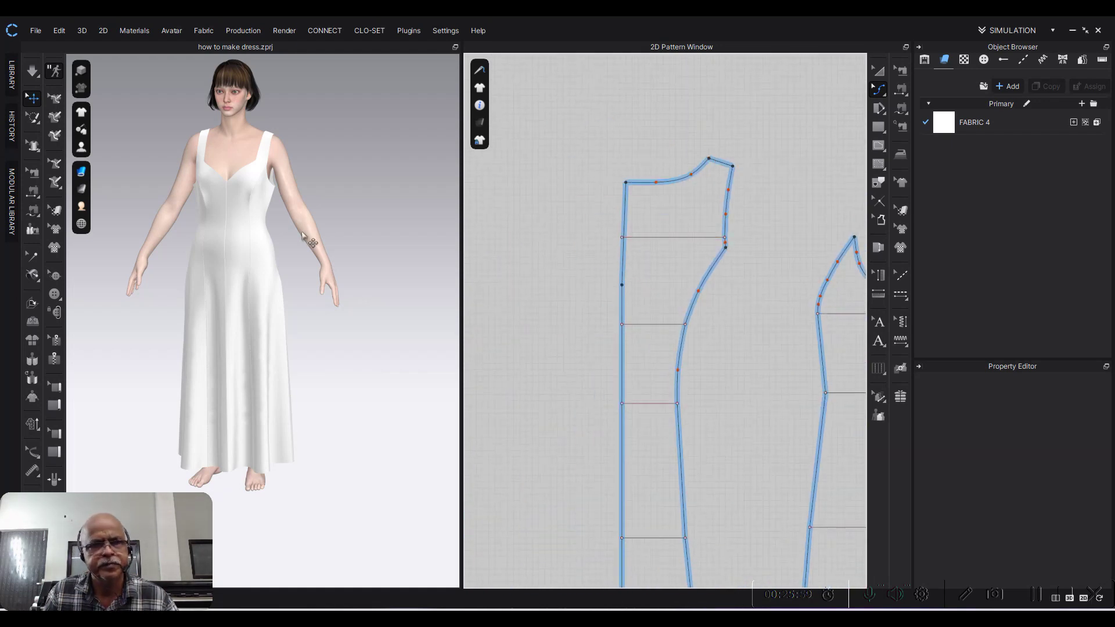
pyautogui.press('space')
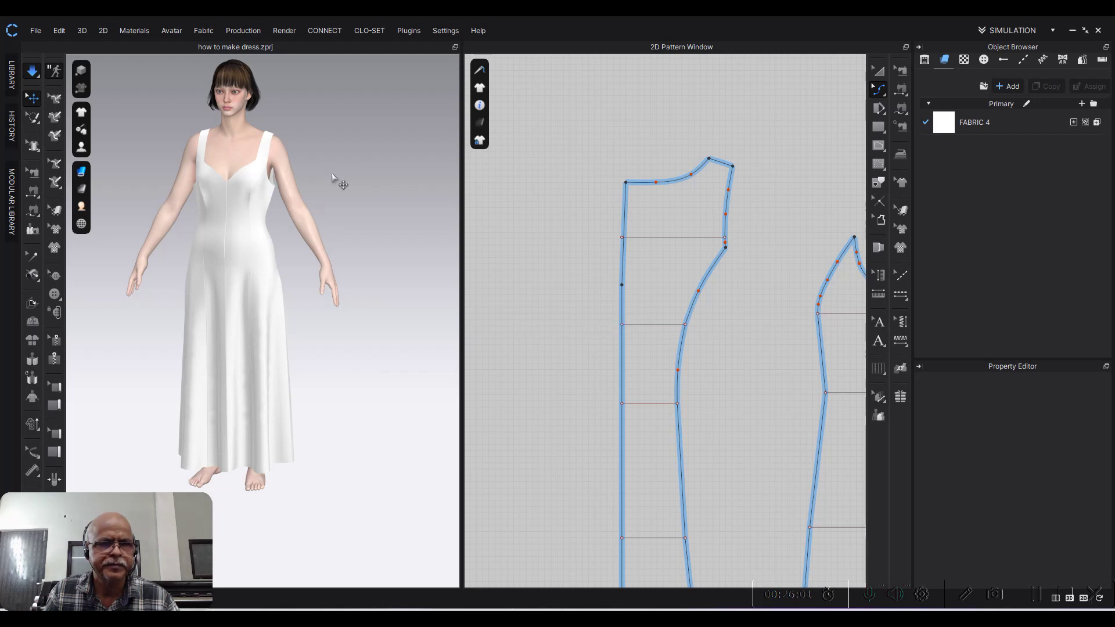
pyautogui.moveTo(352, 184); pyautogui.dragTo(254, 242, button='right')
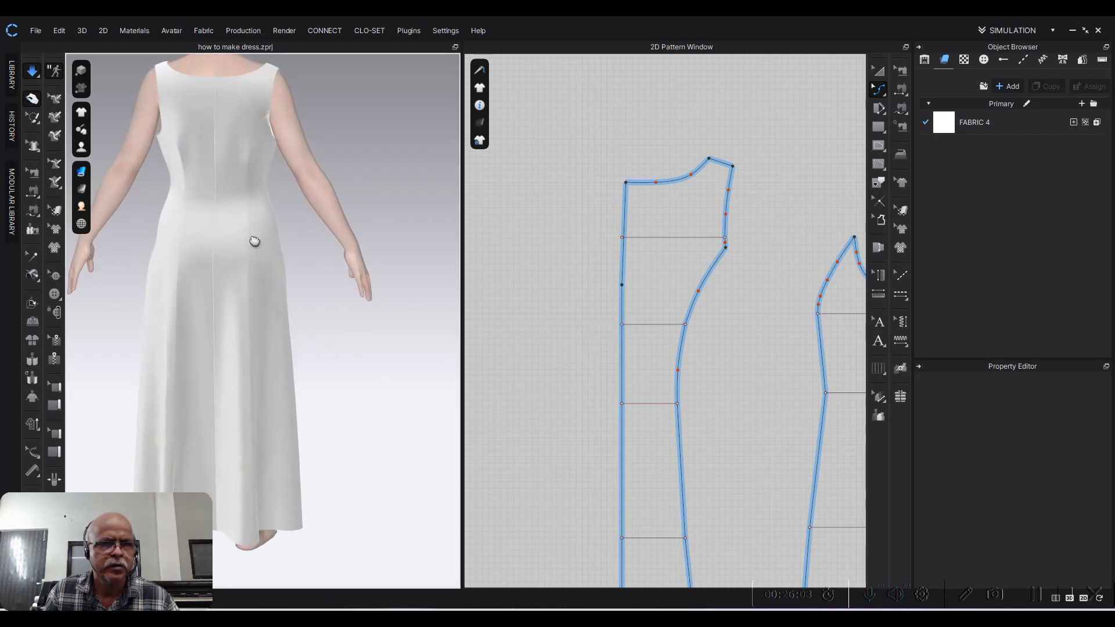
pyautogui.scroll(2, 437, 248)
pyautogui.scroll(-2, 437, 247)
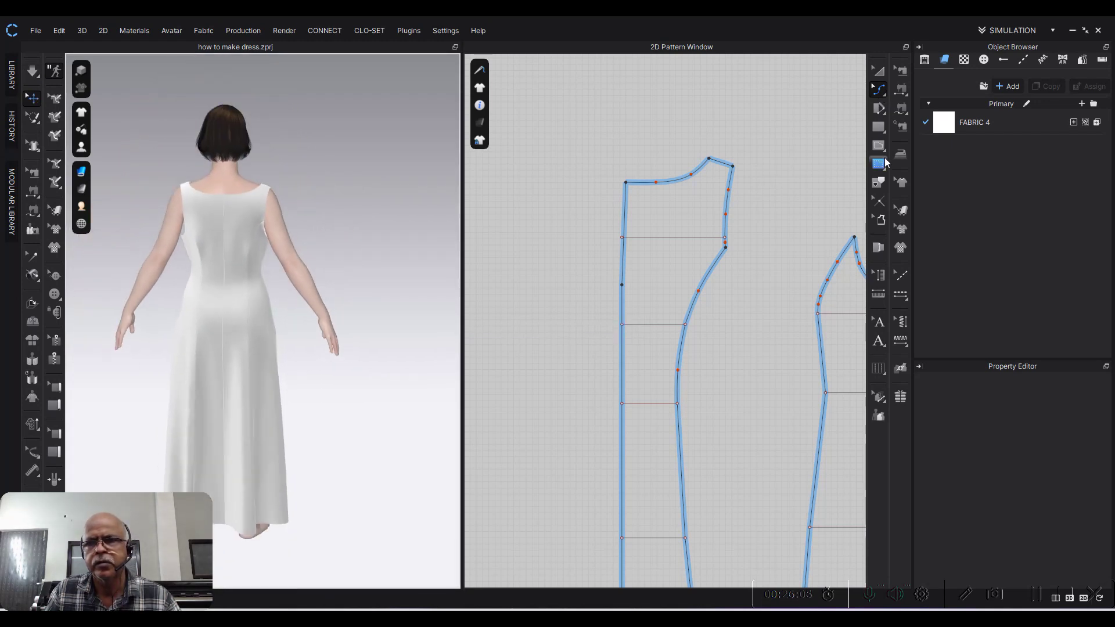
pyautogui.click(974, 122)
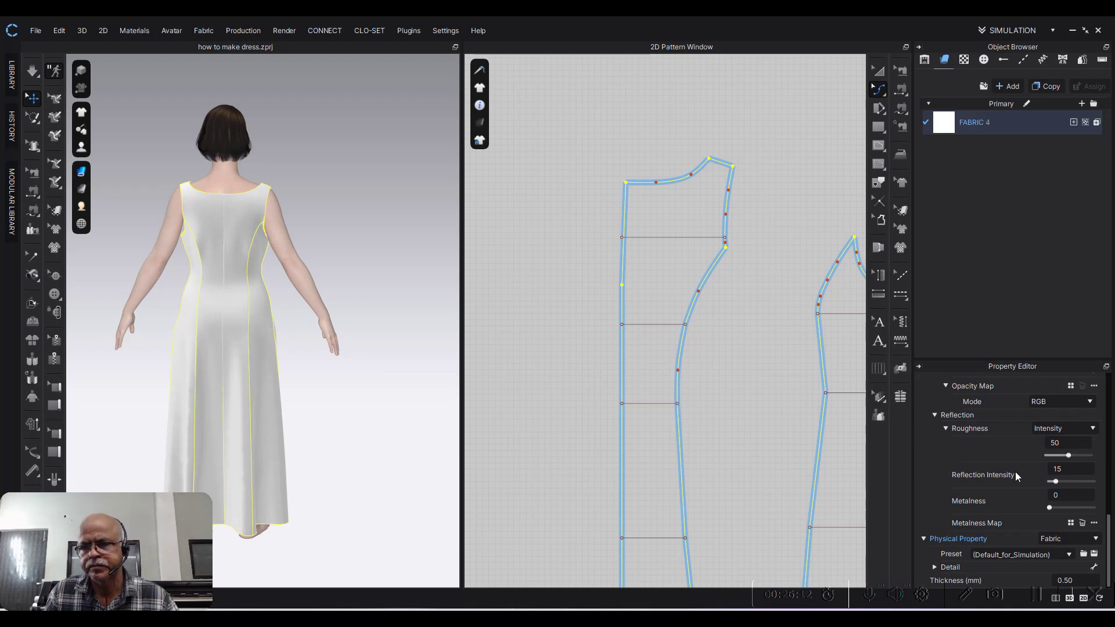
pyautogui.click(1065, 559)
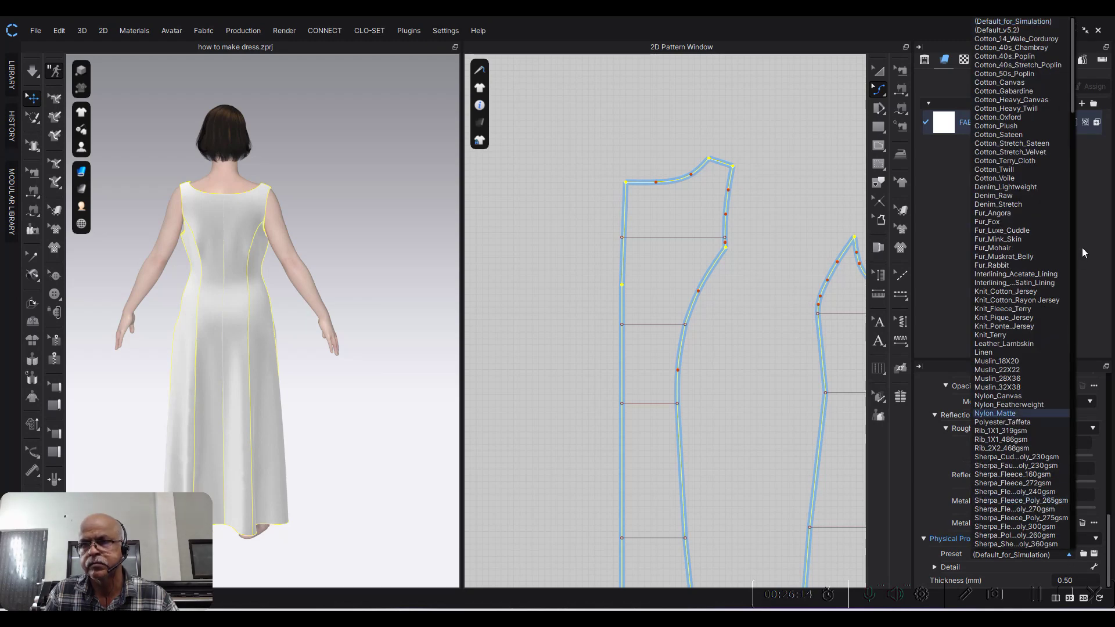
pyautogui.moveTo(1073, 85); pyautogui.dragTo(1066, 524)
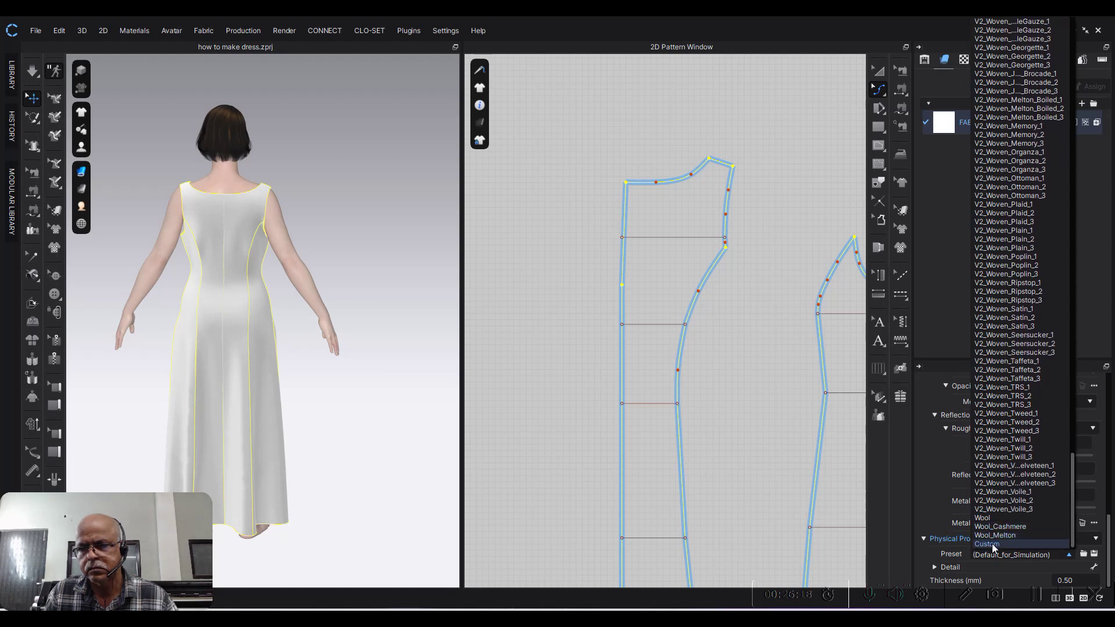
pyautogui.click(992, 543)
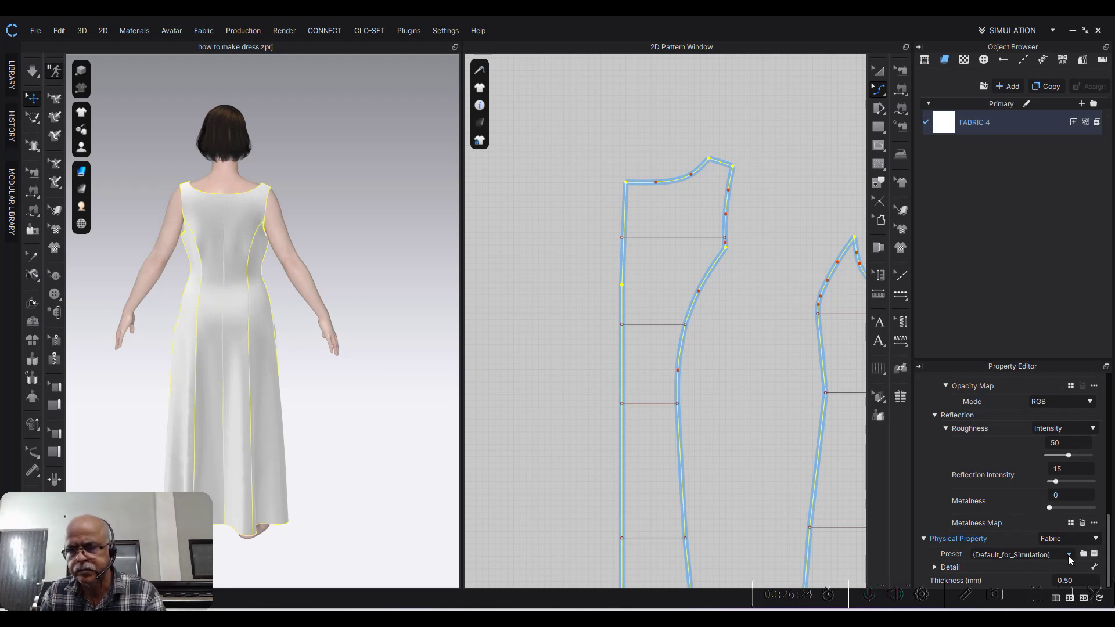
pyautogui.scroll(-3, 753, 314)
pyautogui.scroll(-2, 751, 312)
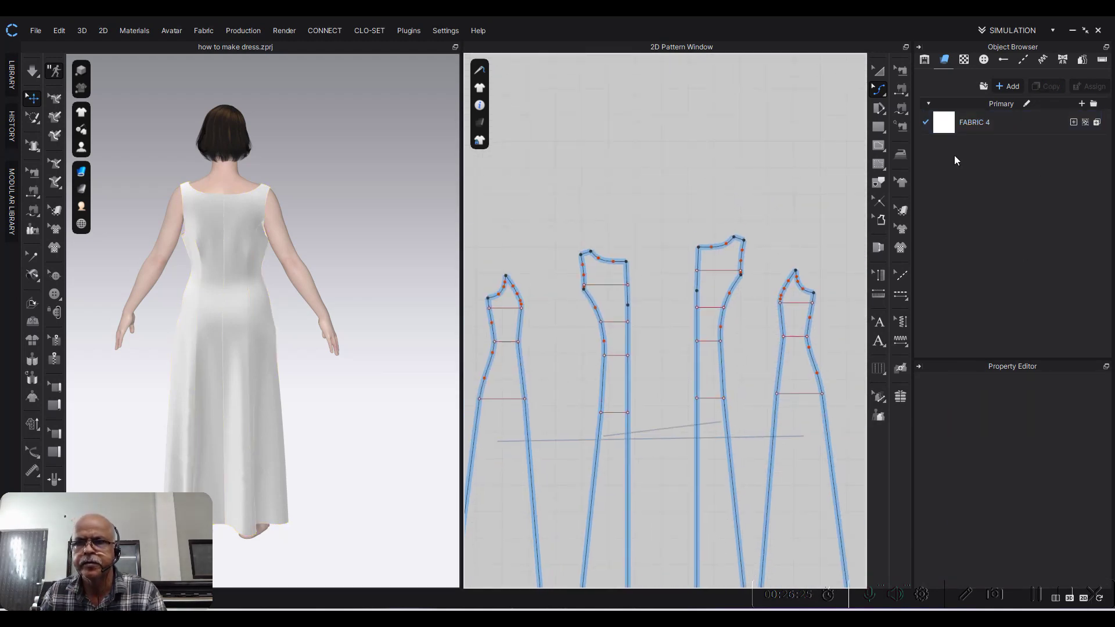
# Step: Add a new fabric, FABRIC 5, to the Object Browser
pyautogui.click(983, 86)
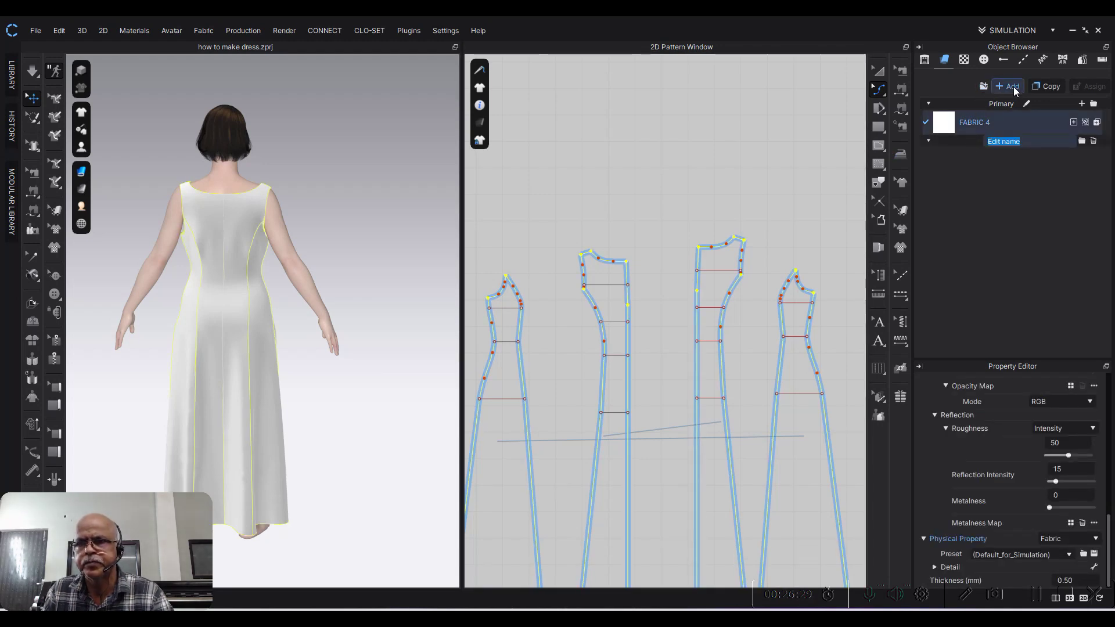
pyautogui.click(1014, 87)
pyautogui.click(1094, 167)
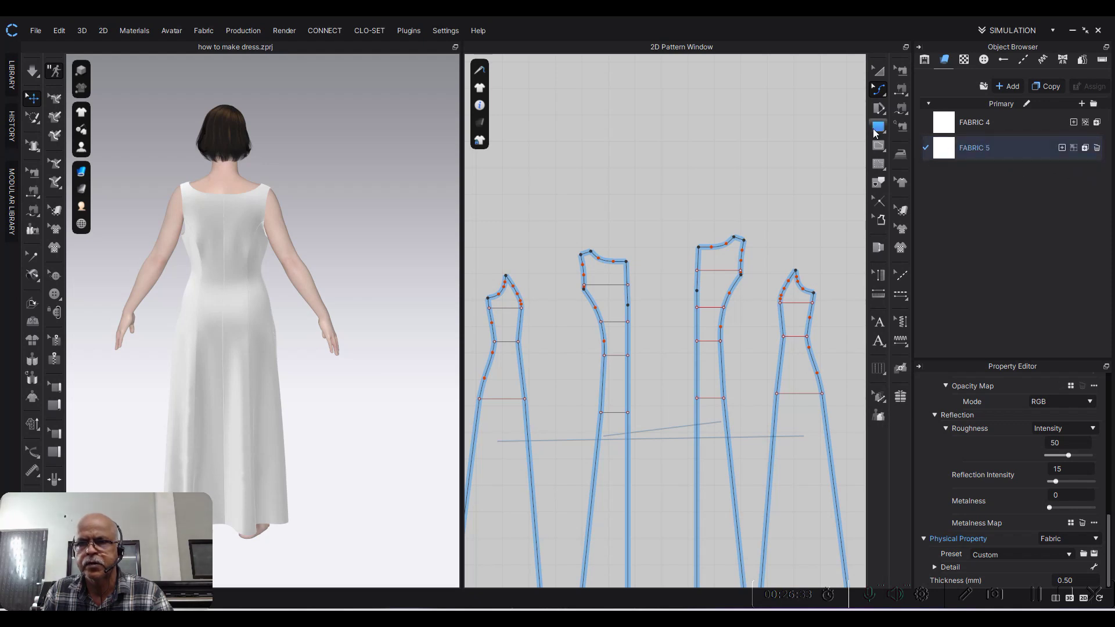
pyautogui.scroll(-5, 759, 146)
pyautogui.scroll(-1, 691, 174)
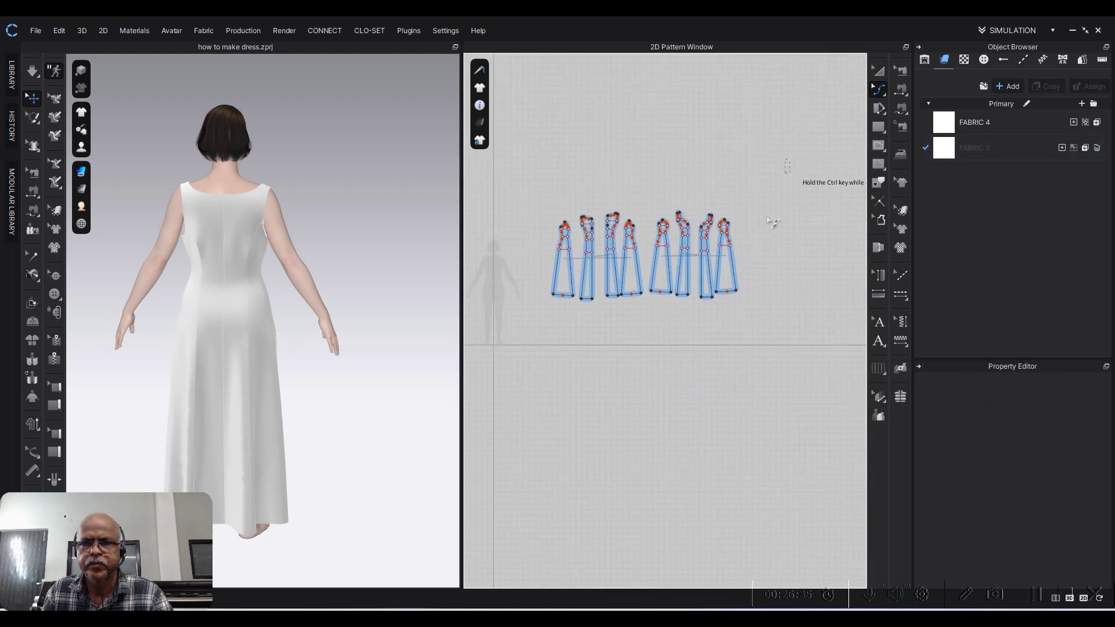
# Step: Assign FABRIC 5 to all the dress pattern pieces
pyautogui.moveTo(787, 166); pyautogui.dragTo(523, 373)
pyautogui.click(947, 148)
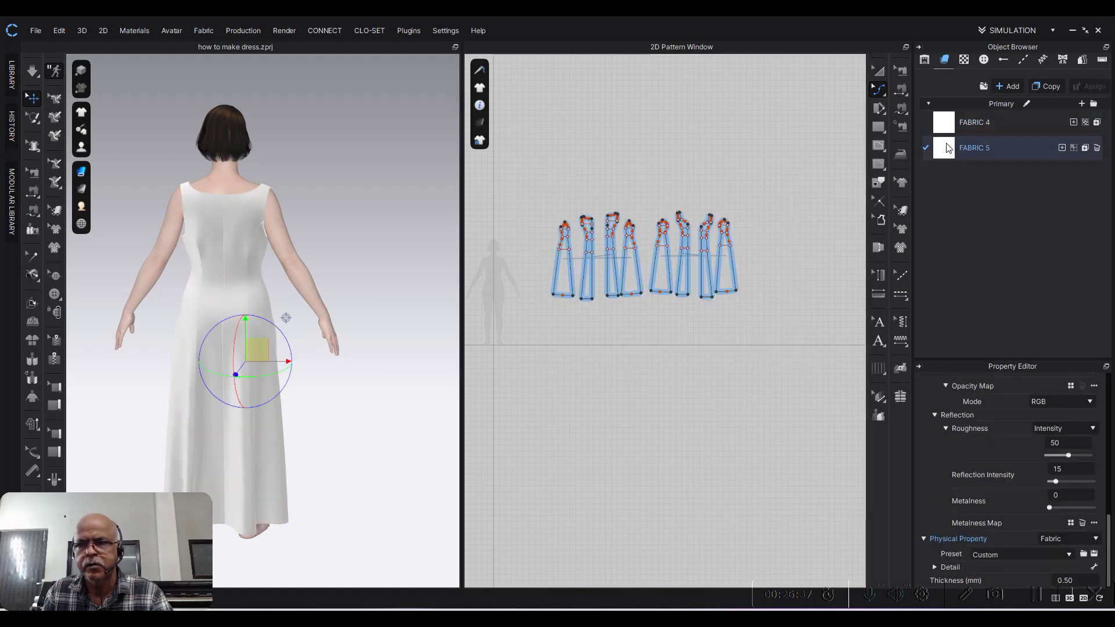
pyautogui.click(797, 177)
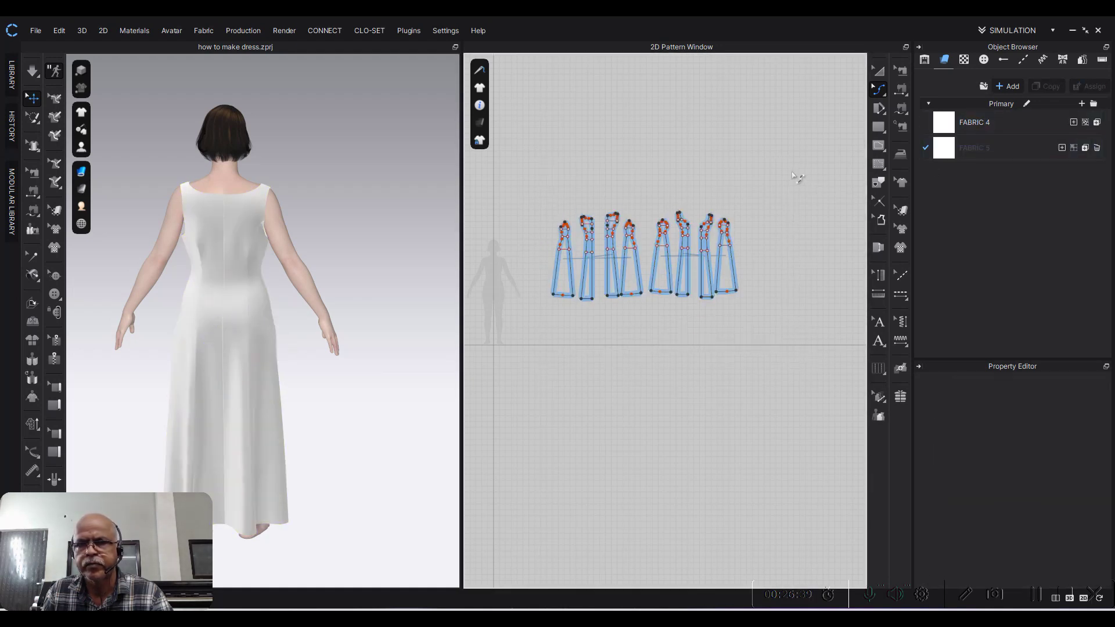
pyautogui.moveTo(509, 373); pyautogui.dragTo(503, 376)
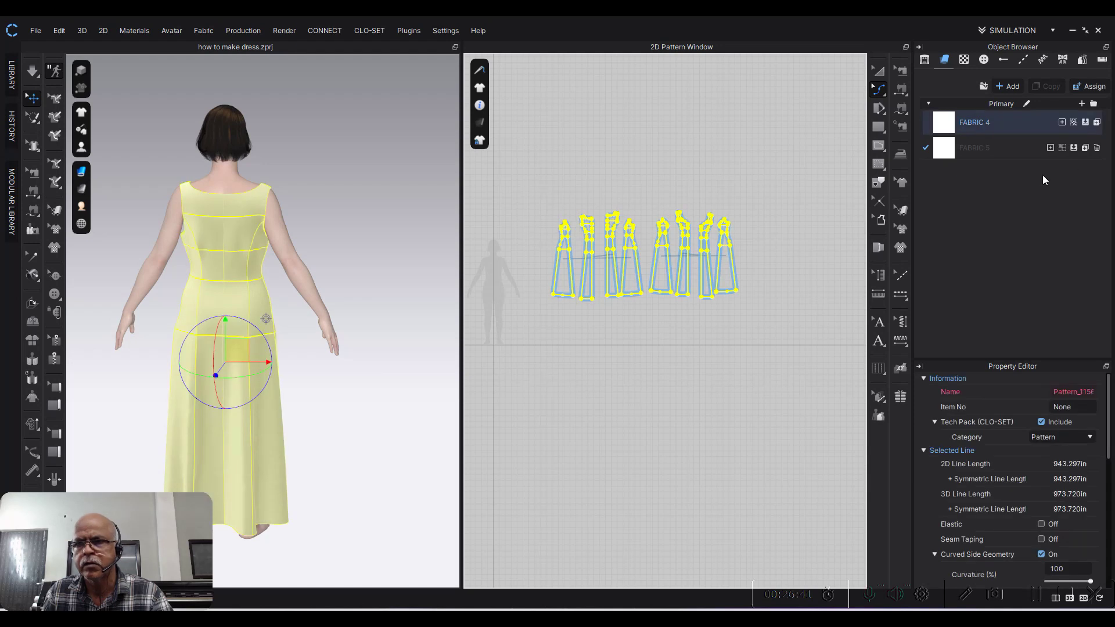
pyautogui.click(1075, 147)
pyautogui.click(790, 125)
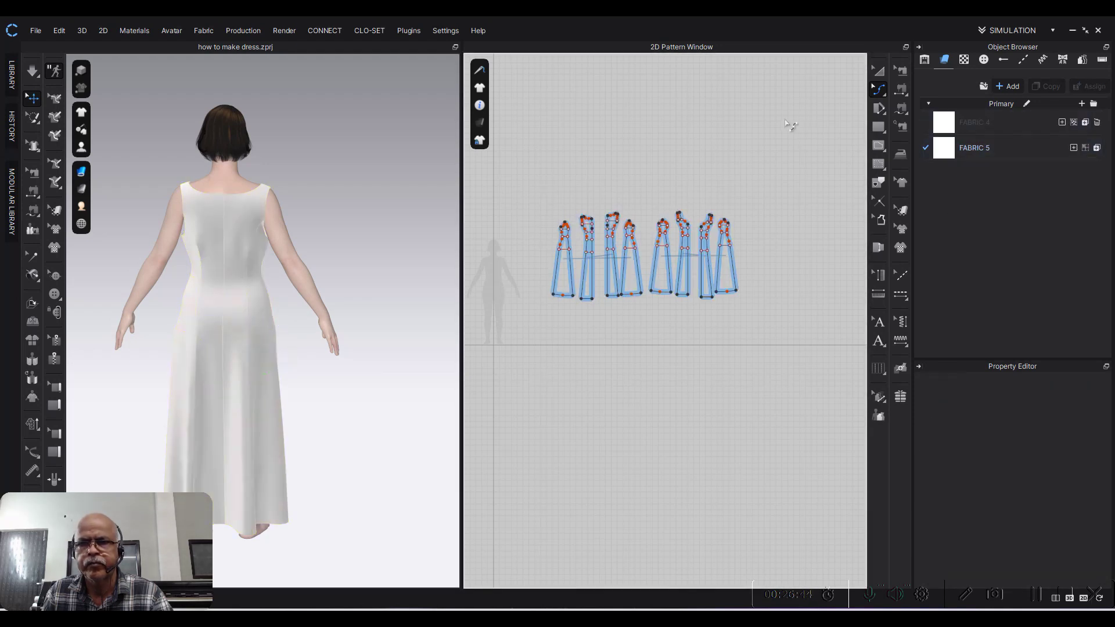
# Step: Delete the unused FABRIC 4 and restart the cloth simulation
pyautogui.click(974, 122)
pyautogui.click(1098, 123)
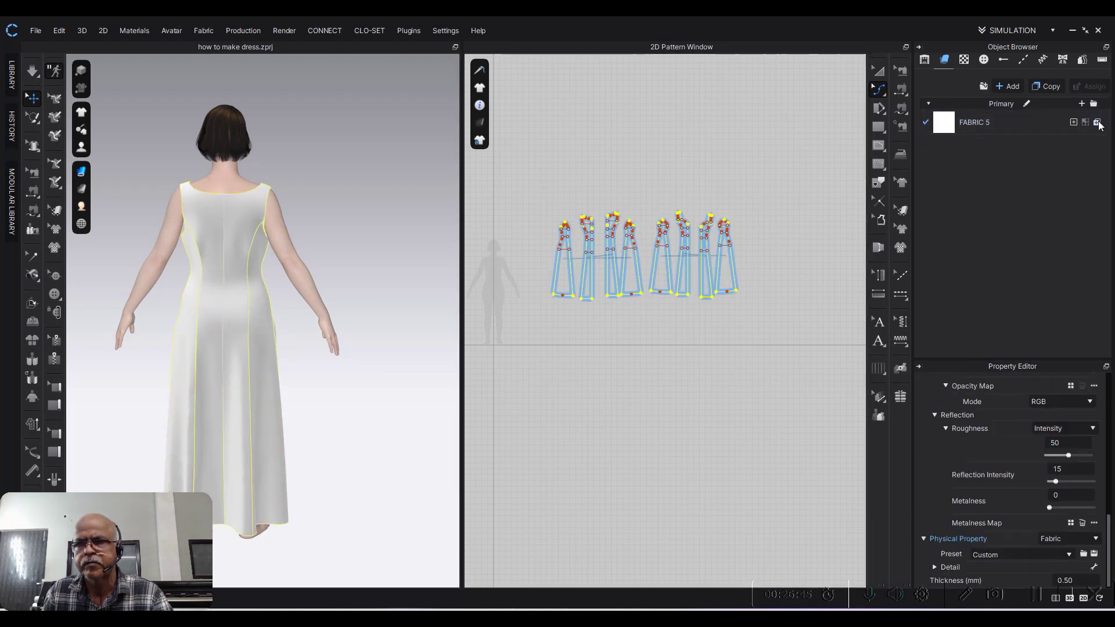
pyautogui.click(928, 126)
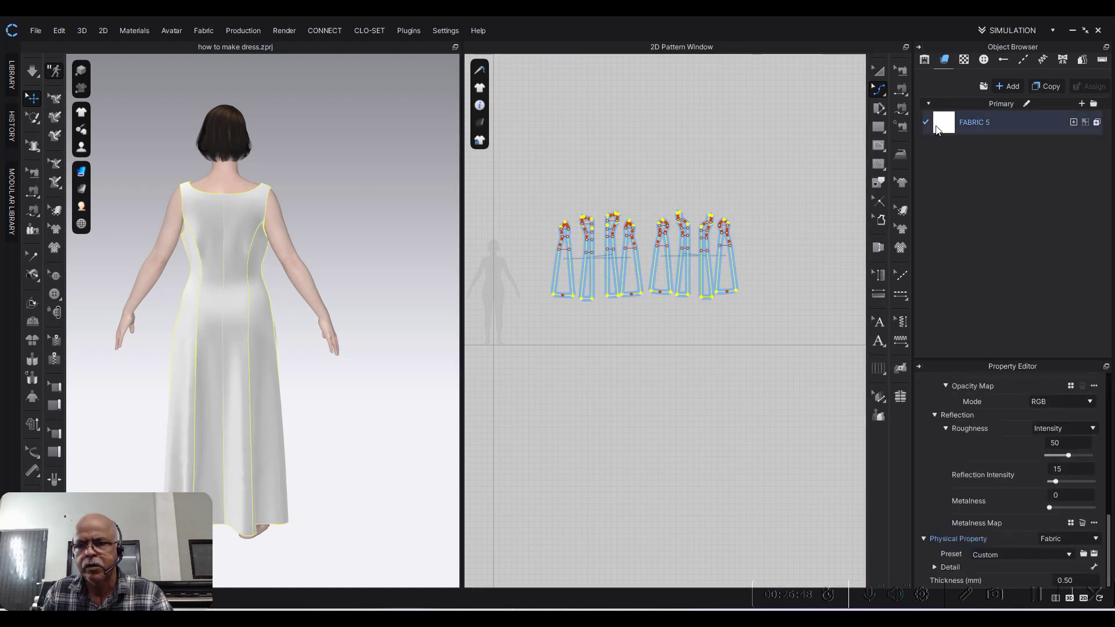
pyautogui.click(668, 126)
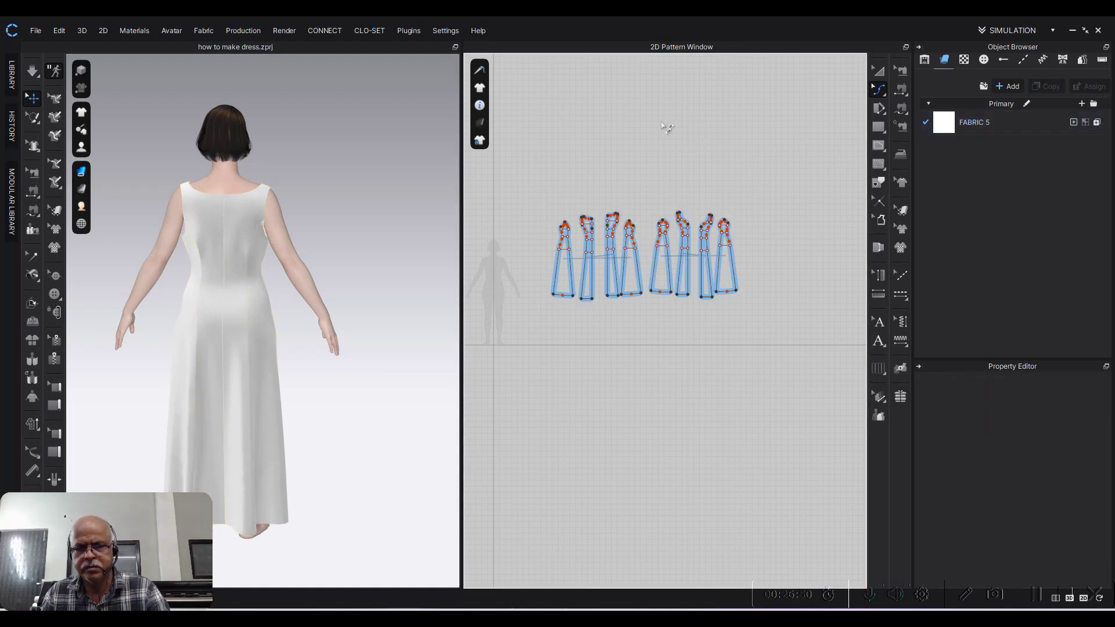
pyautogui.press('space')
pyautogui.scroll(2, 279, 229)
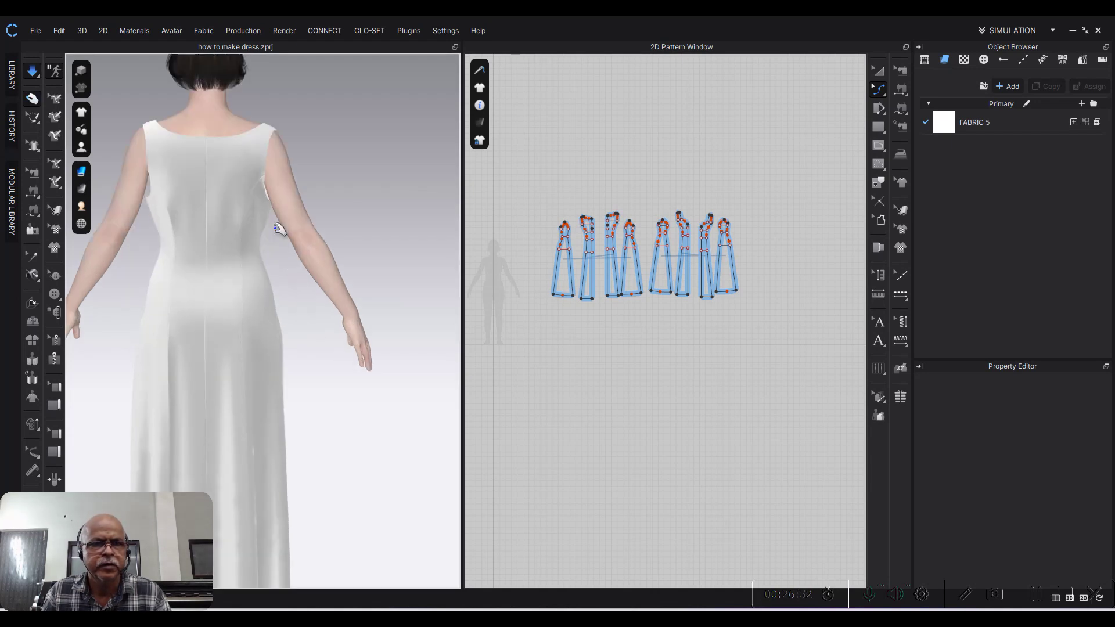
pyautogui.scroll(2, 287, 284)
pyautogui.scroll(2, 279, 244)
pyautogui.click(241, 211)
pyautogui.scroll(2, 174, 186)
pyautogui.scroll(2, 225, 213)
pyautogui.scroll(-4, 225, 213)
pyautogui.click(181, 228)
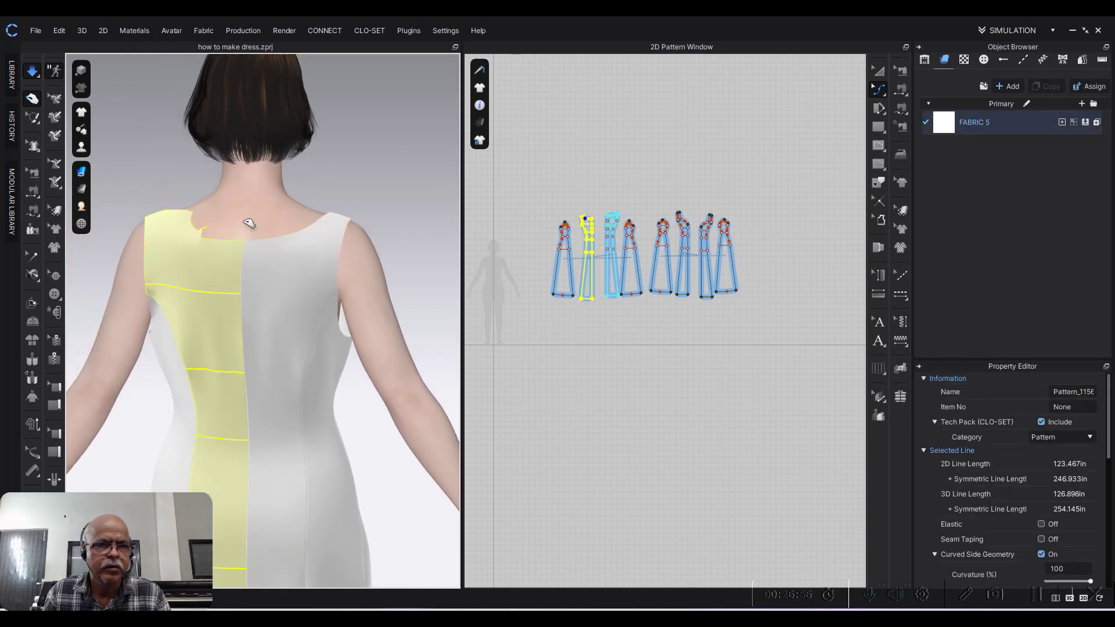
pyautogui.click(391, 219)
pyautogui.moveTo(391, 219)
pyautogui.mouseDown(button='right')
pyautogui.moveTo(231, 219)
pyautogui.moveTo(286, 244)
pyautogui.moveTo(232, 244)
pyautogui.mouseUp(button='right')
pyautogui.scroll(2, 303, 266)
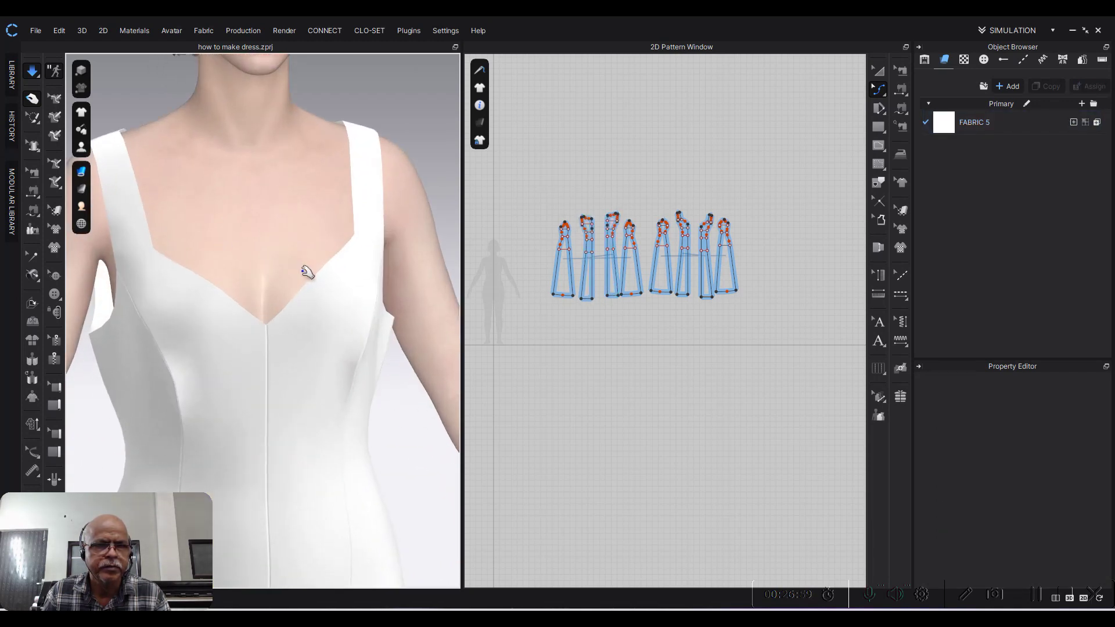
pyautogui.scroll(3, 357, 253)
pyautogui.moveTo(357, 254)
pyautogui.mouseDown(button='middle')
pyautogui.moveTo(299, 180)
pyautogui.moveTo(331, 251)
pyautogui.moveTo(324, 317)
pyautogui.mouseUp(button='middle')
pyautogui.moveTo(246, 279)
pyautogui.mouseDown(button='right')
pyautogui.moveTo(294, 291)
pyautogui.moveTo(286, 141)
pyautogui.moveTo(368, 236)
pyautogui.mouseUp(button='right')
pyautogui.moveTo(368, 236); pyautogui.dragTo(373, 87, button='middle')
pyautogui.moveTo(374, 87)
pyautogui.mouseDown(button='right')
pyautogui.moveTo(386, 154)
pyautogui.moveTo(286, 193)
pyautogui.mouseUp(button='right')
pyautogui.moveTo(286, 193); pyautogui.dragTo(313, 229, button='middle')
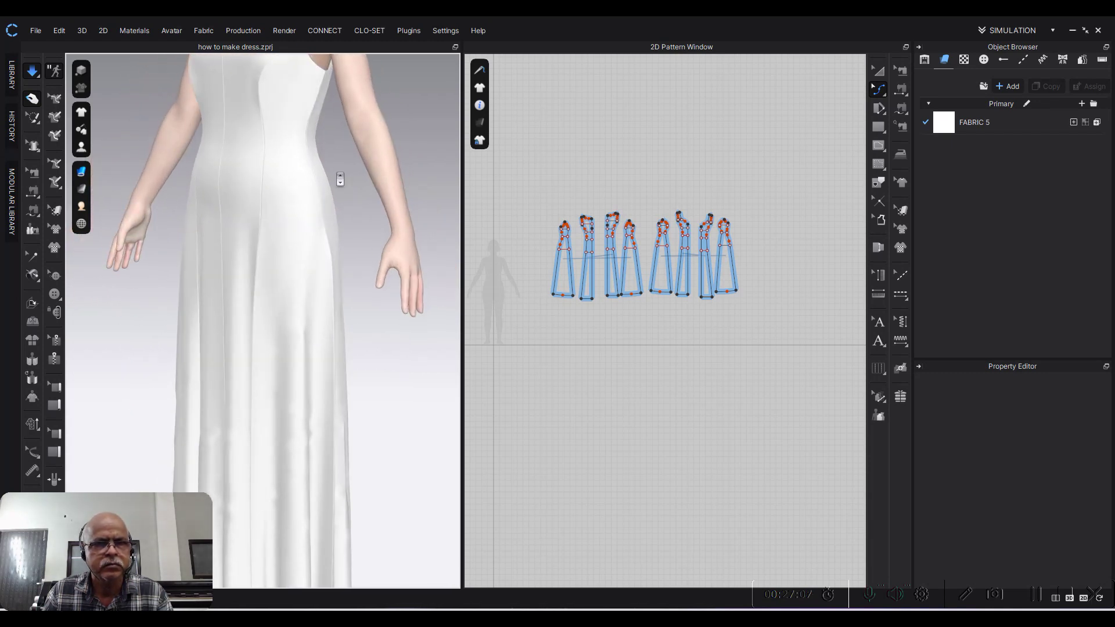
pyautogui.scroll(-3, 340, 180)
pyautogui.scroll(5, 293, 228)
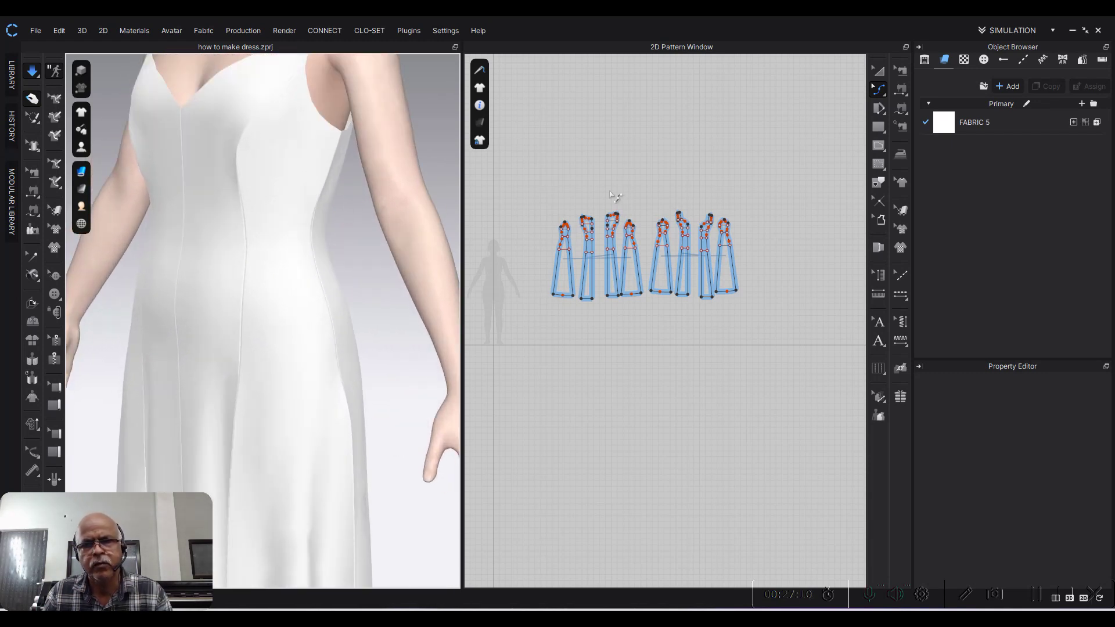
pyautogui.scroll(1, 614, 195)
pyautogui.scroll(2, 645, 174)
pyautogui.scroll(1, 654, 169)
pyautogui.scroll(1, 665, 163)
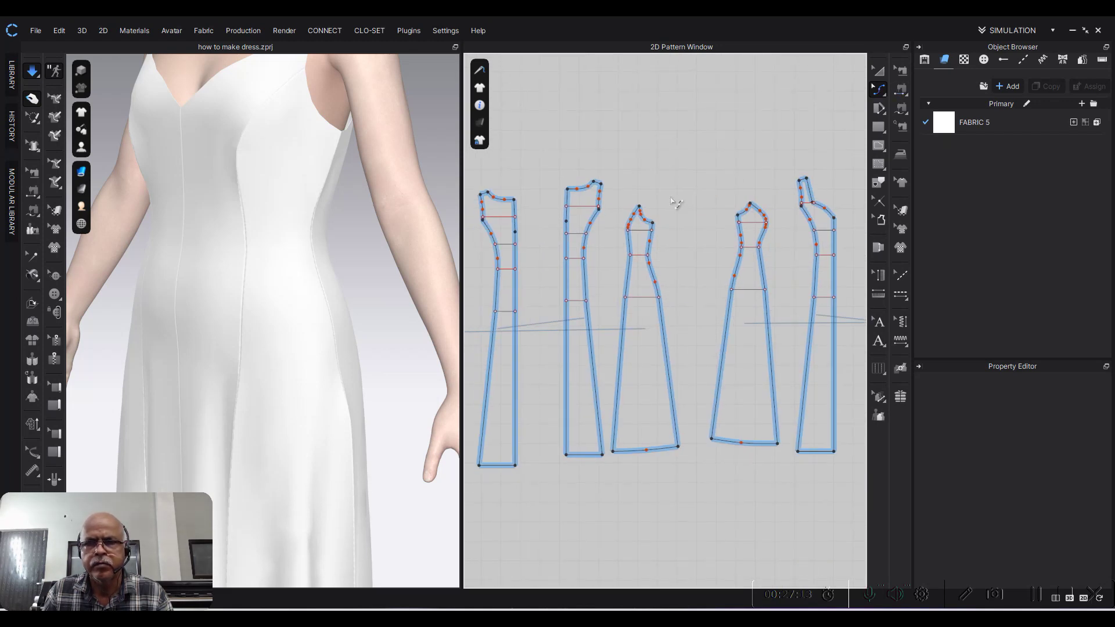
# Step: Bring the strap panel into view and switch to the Edit Pattern tool
pyautogui.scroll(1, 673, 202)
pyautogui.scroll(-2, 694, 175)
pyautogui.scroll(3, 699, 180)
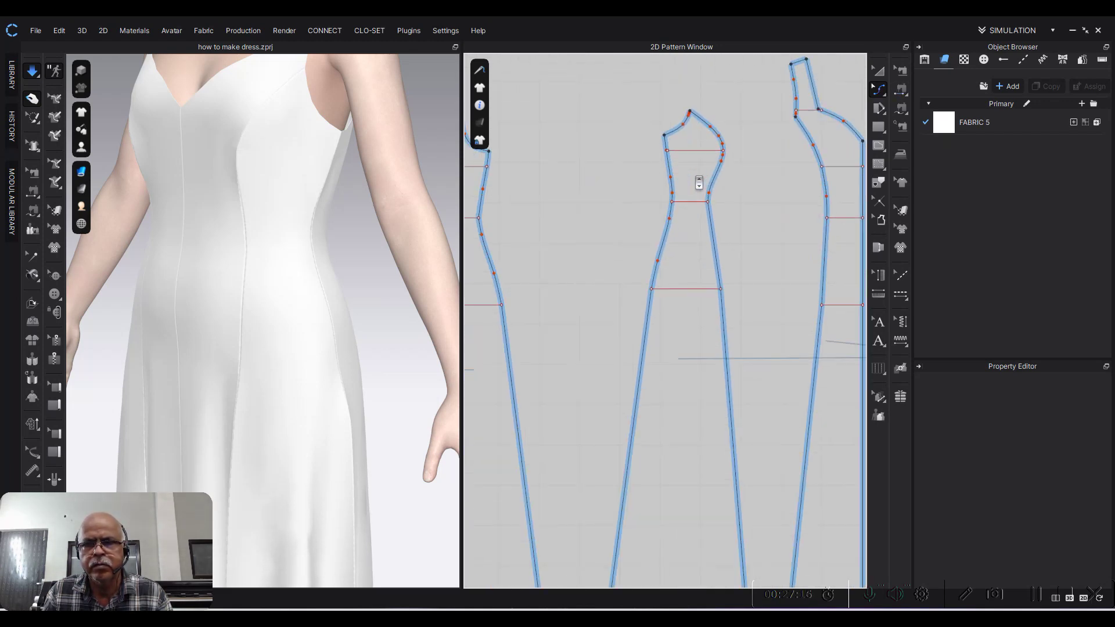
pyautogui.moveTo(793, 170); pyautogui.dragTo(541, 293, button='middle')
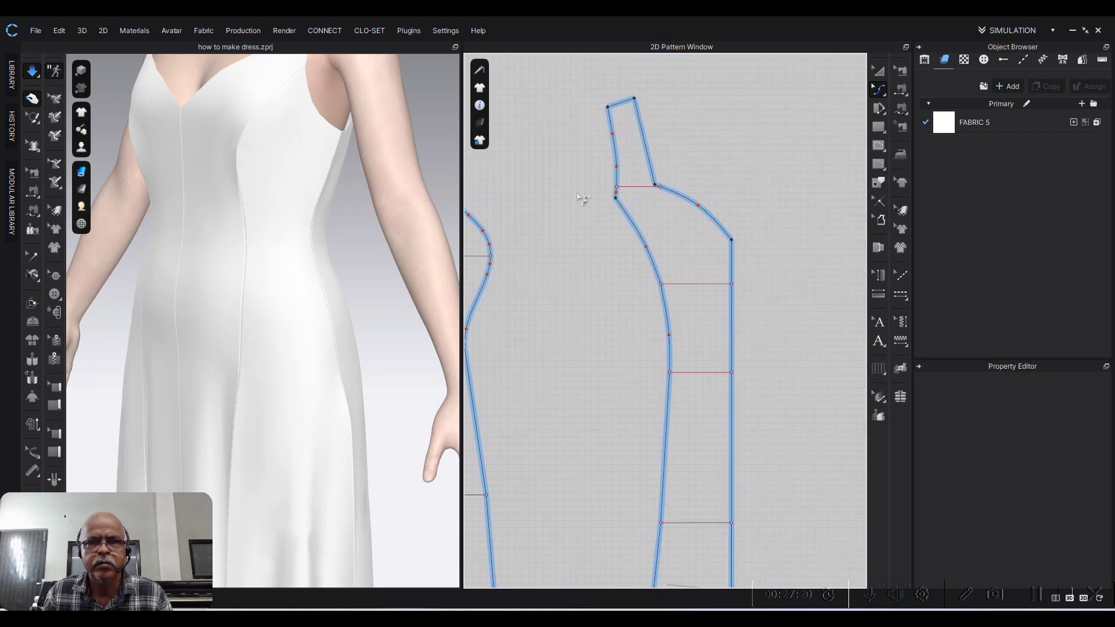
pyautogui.click(881, 97)
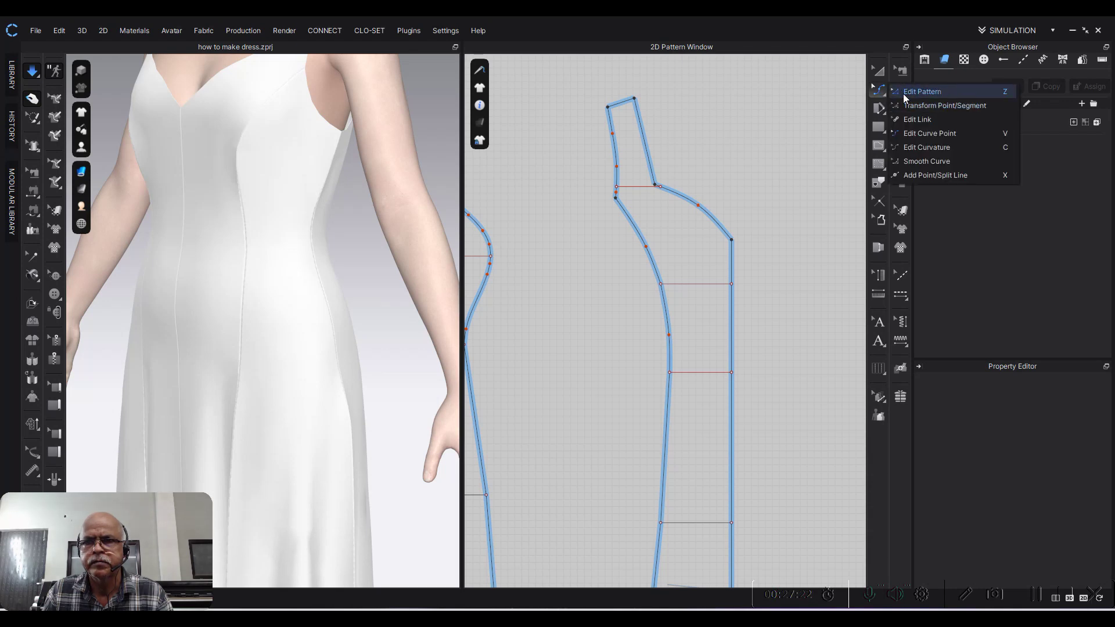
pyautogui.click(904, 93)
pyautogui.scroll(2, 672, 194)
pyautogui.scroll(1, 664, 166)
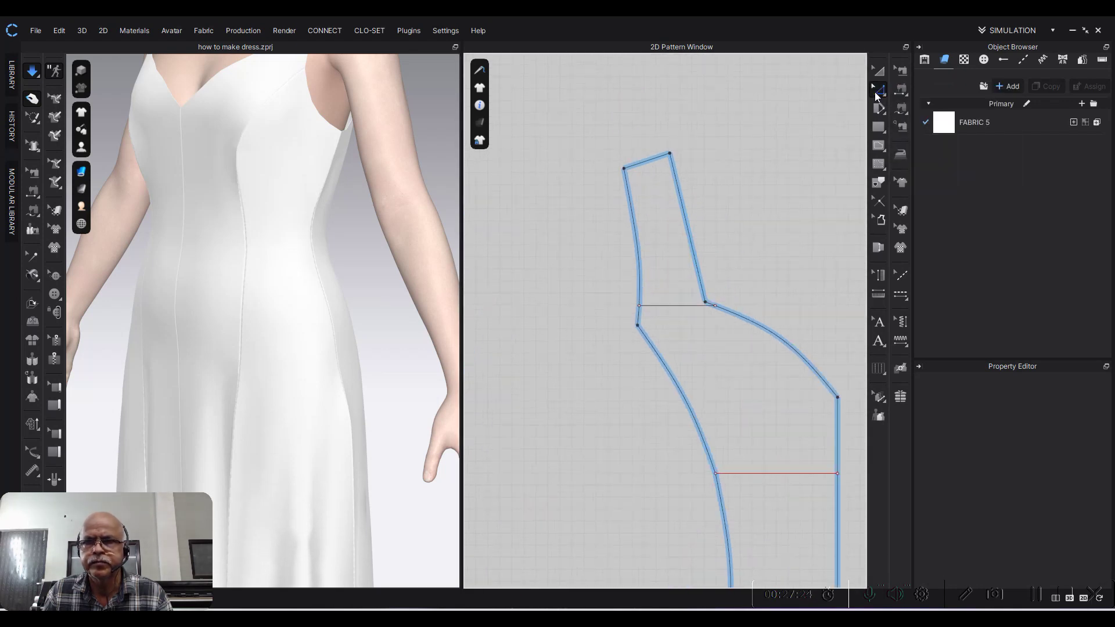
# Step: Move the strap's top shoulder edge 0.5 in and re-simulate the dress
pyautogui.click(654, 162)
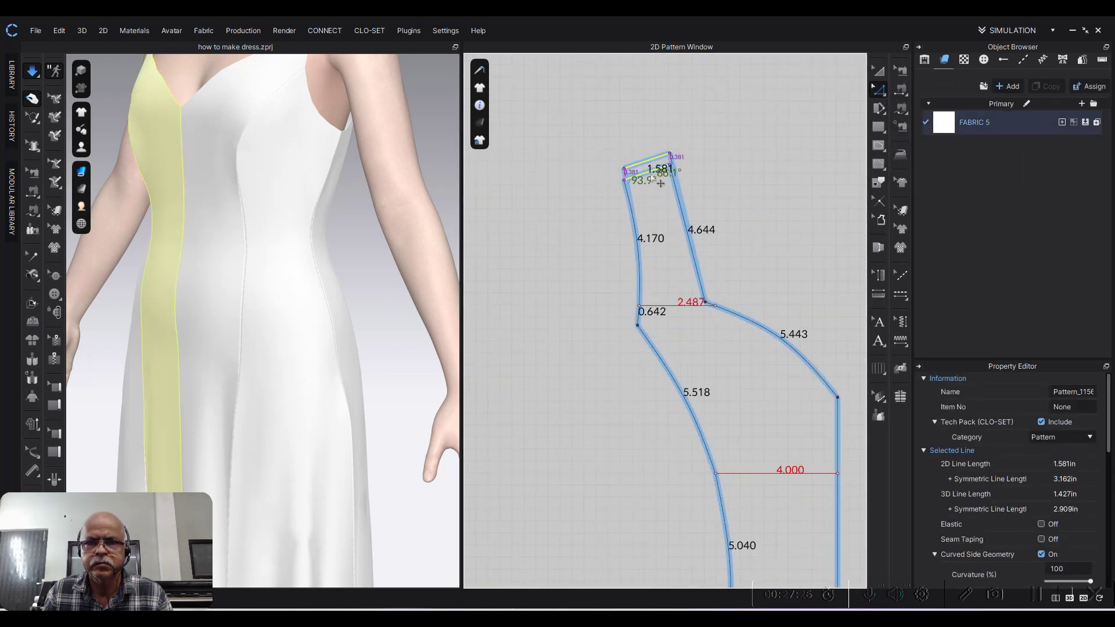
pyautogui.press('Return')
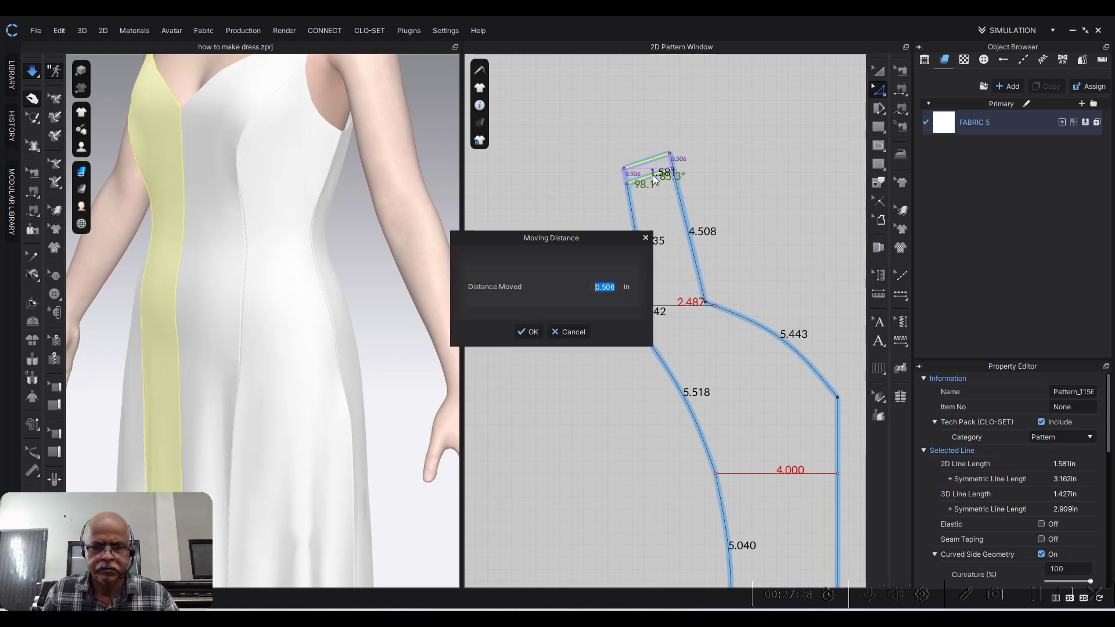
pyautogui.write('.5')
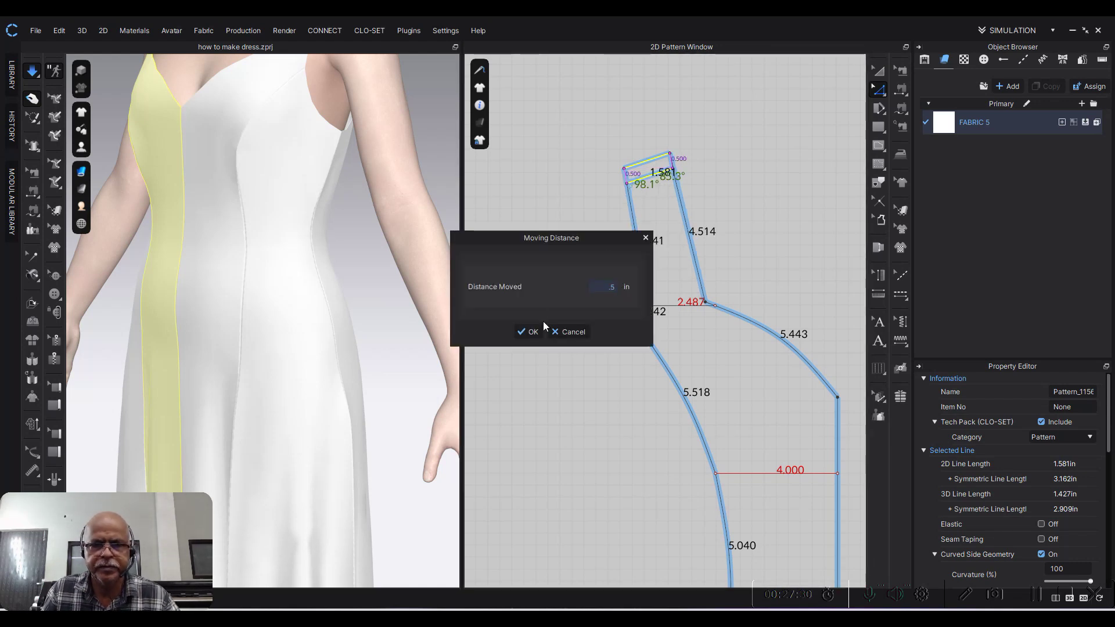
pyautogui.press('Return')
pyautogui.click(562, 229)
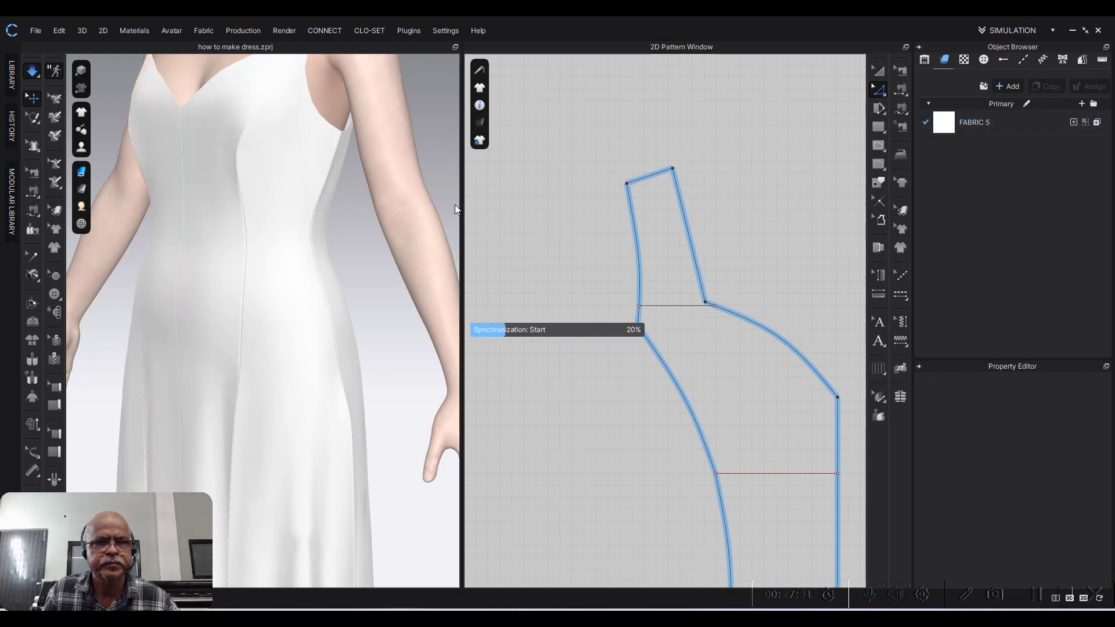
pyautogui.press('space')
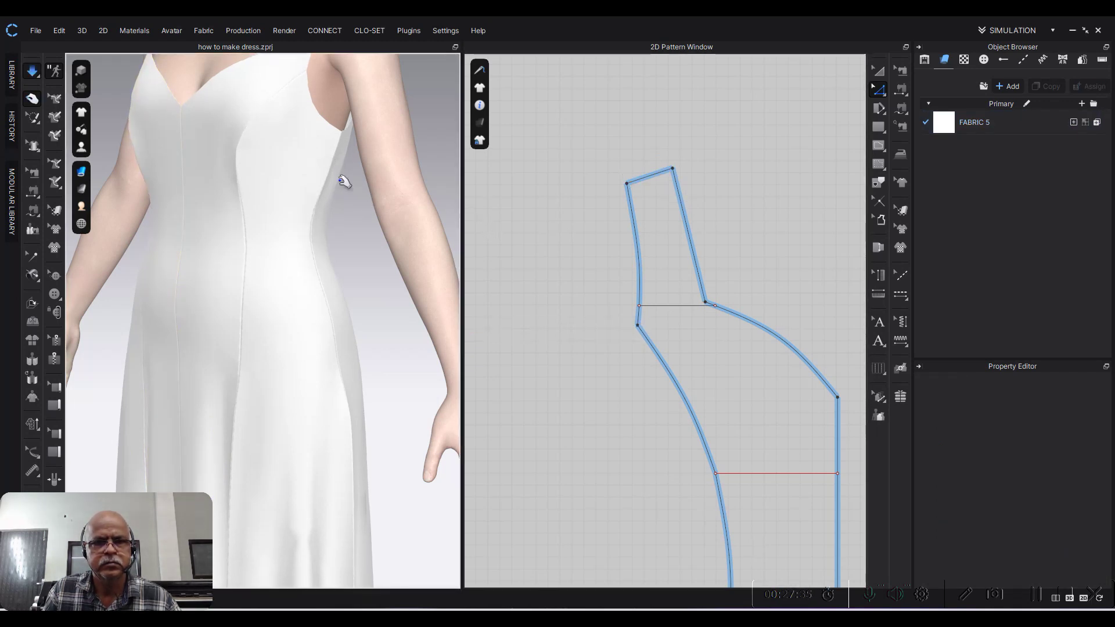
pyautogui.scroll(-3, 324, 177)
pyautogui.scroll(3, 324, 198)
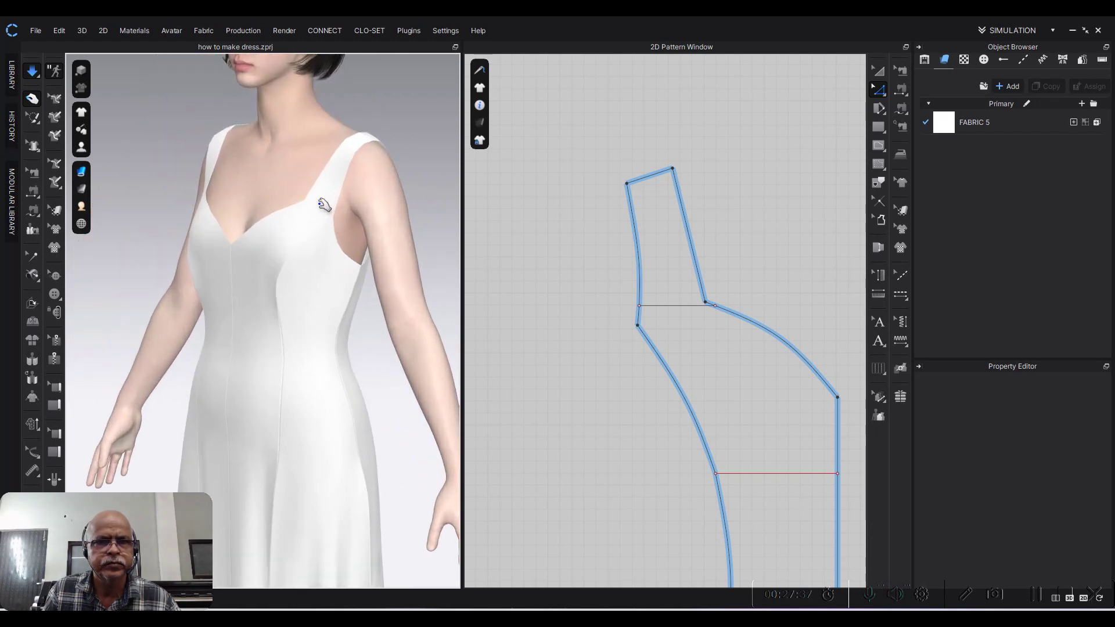
pyautogui.scroll(-3, 635, 206)
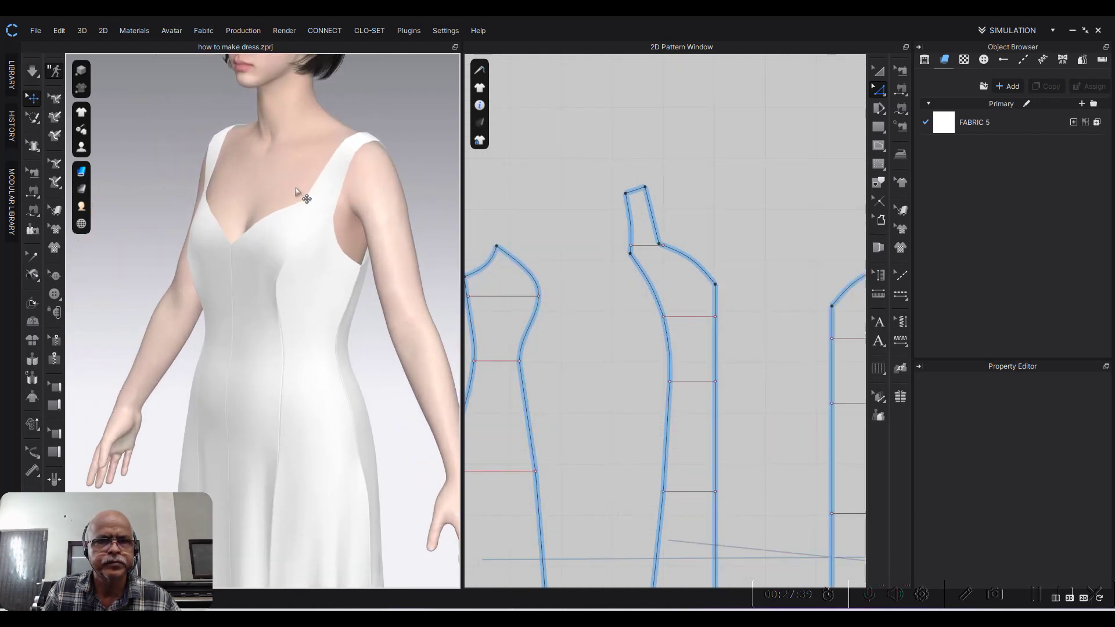
pyautogui.click(300, 216)
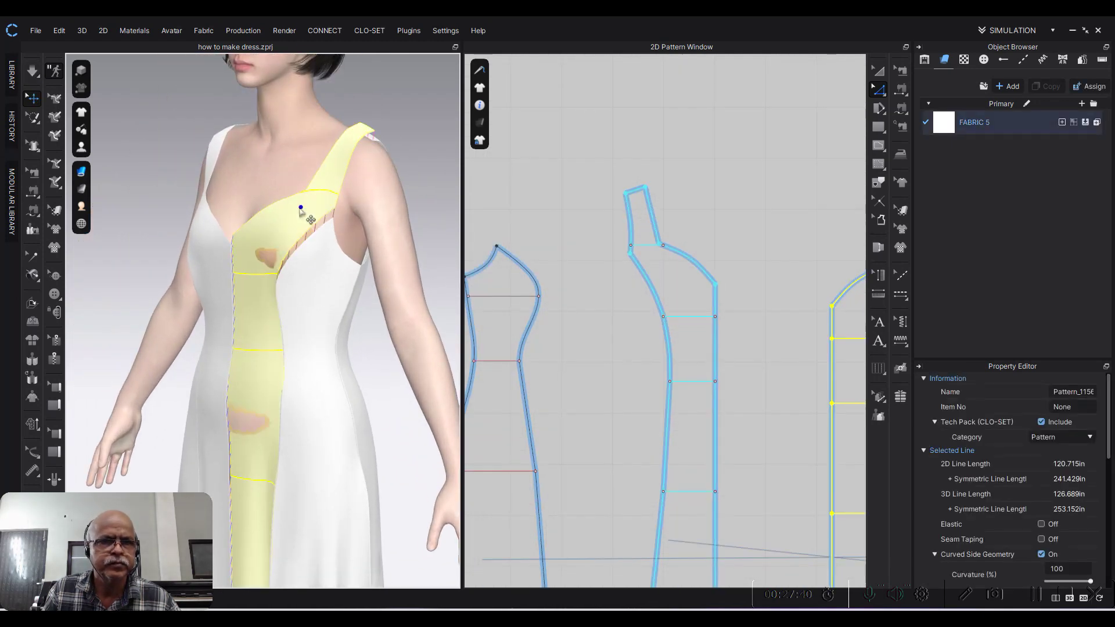
pyautogui.click(413, 173)
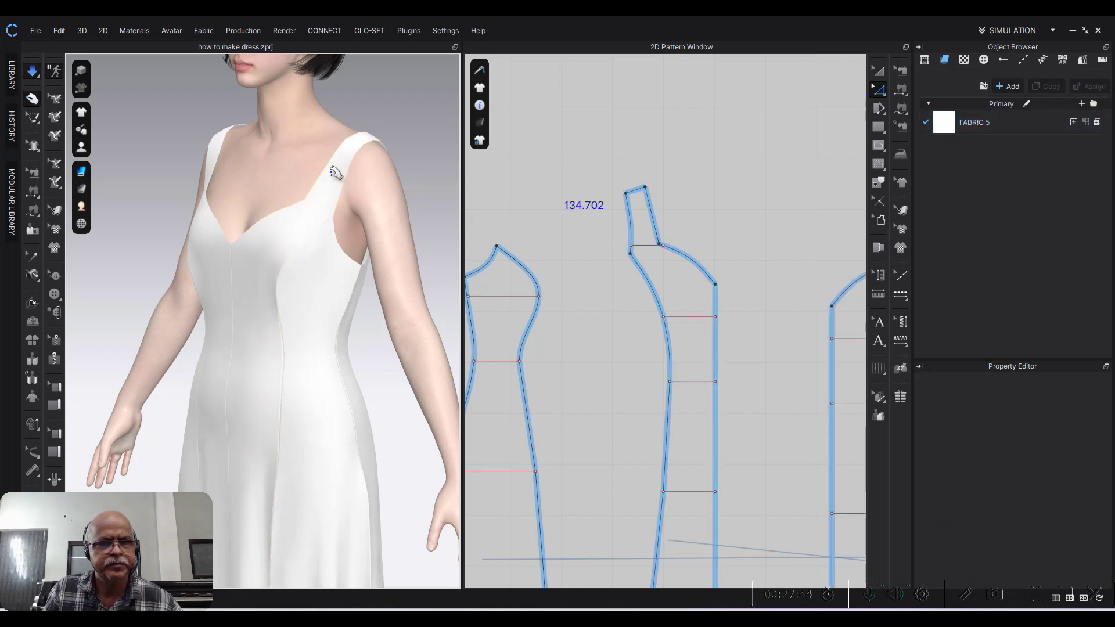
pyautogui.click(298, 254)
pyautogui.moveTo(242, 184)
pyautogui.mouseDown(button='right')
pyautogui.moveTo(261, 256)
pyautogui.moveTo(250, 202)
pyautogui.moveTo(344, 211)
pyautogui.mouseUp(button='right')
pyautogui.click(261, 256)
pyautogui.scroll(3, 344, 212)
pyautogui.scroll(2, 319, 229)
pyautogui.click(319, 195)
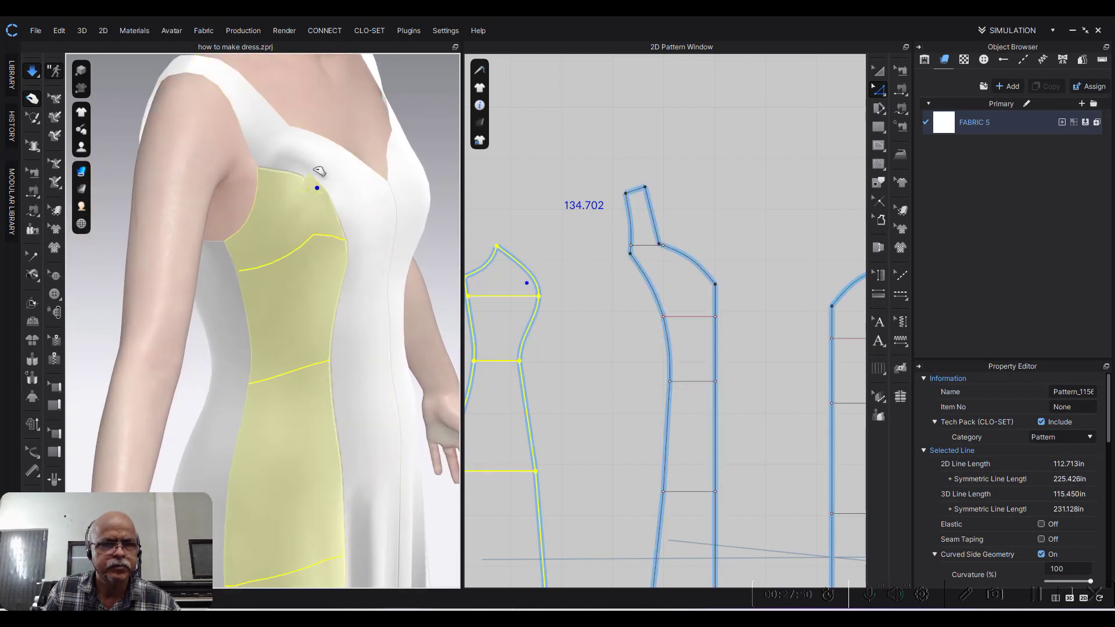
pyautogui.scroll(-2, 319, 172)
pyautogui.moveTo(316, 180); pyautogui.dragTo(314, 246, button='right')
pyautogui.moveTo(397, 303)
pyautogui.mouseDown(button='right')
pyautogui.moveTo(194, 165)
pyautogui.moveTo(298, 244)
pyautogui.mouseUp(button='right')
pyautogui.click(299, 244)
pyautogui.moveTo(187, 261)
pyautogui.mouseDown(button='right')
pyautogui.moveTo(195, 194)
pyautogui.moveTo(275, 327)
pyautogui.moveTo(355, 330)
pyautogui.mouseUp(button='right')
pyautogui.click(348, 329)
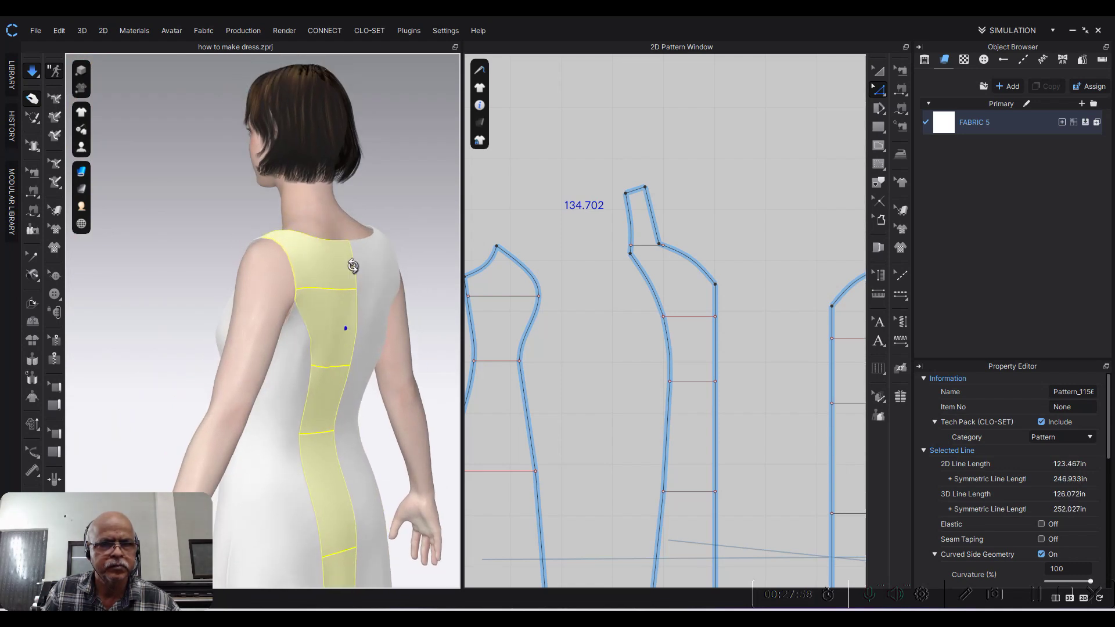
pyautogui.moveTo(360, 266); pyautogui.dragTo(309, 288, button='right')
pyautogui.scroll(3, 262, 226)
pyautogui.scroll(3, 261, 184)
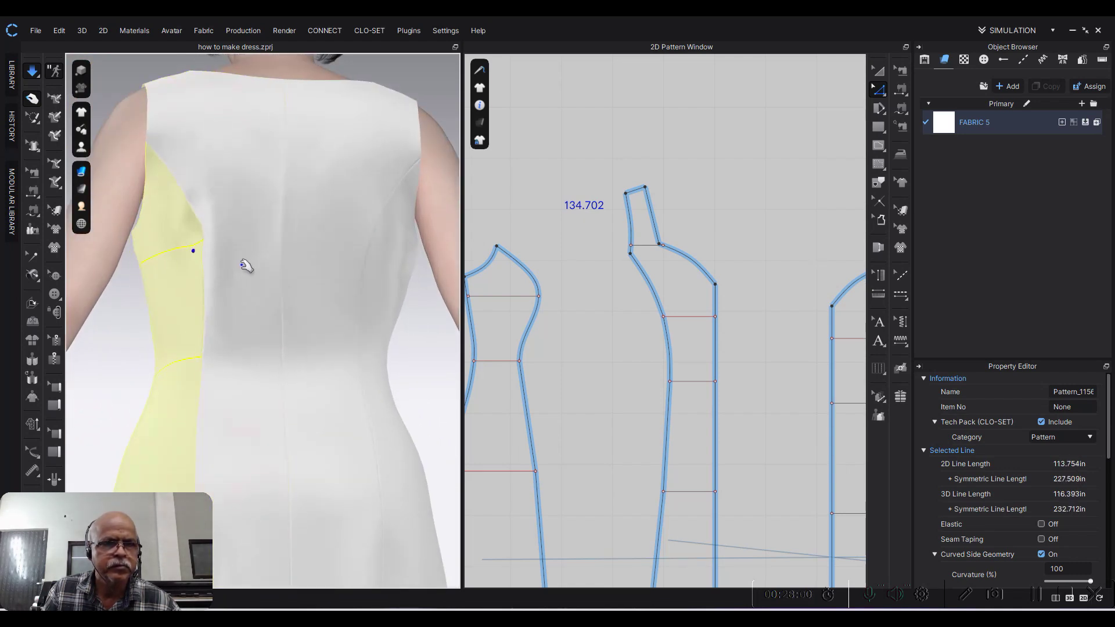
pyautogui.moveTo(361, 264); pyautogui.dragTo(369, 277, button='right')
pyautogui.scroll(5, 256, 328)
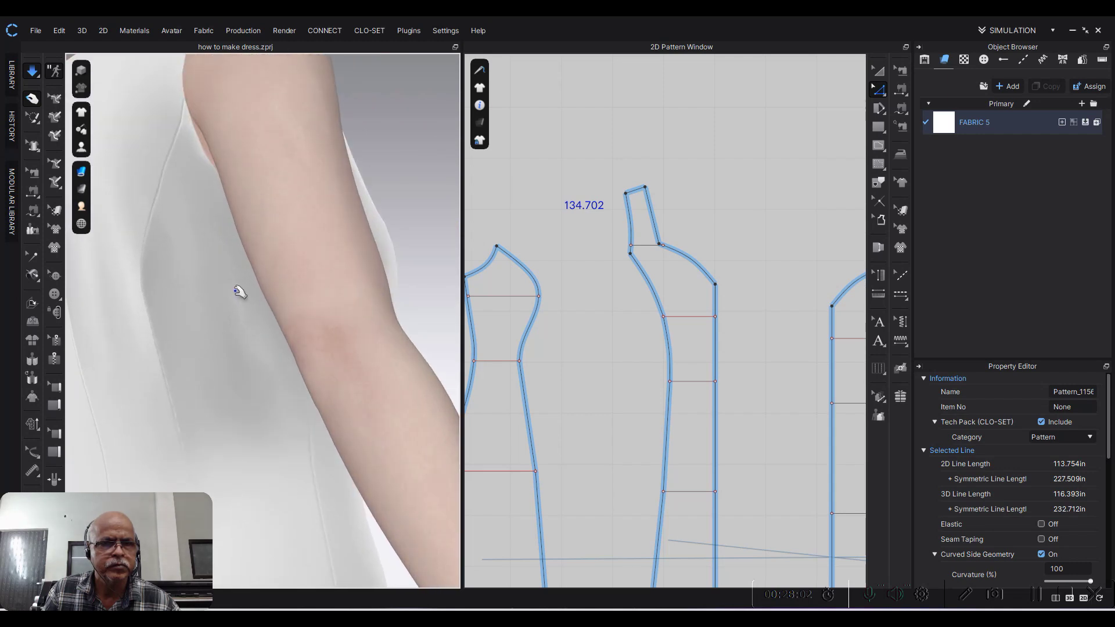
pyautogui.click(179, 293)
pyautogui.moveTo(179, 293)
pyautogui.mouseDown(button='right')
pyautogui.moveTo(411, 256)
pyautogui.moveTo(251, 273)
pyautogui.mouseUp(button='right')
pyautogui.click(415, 251)
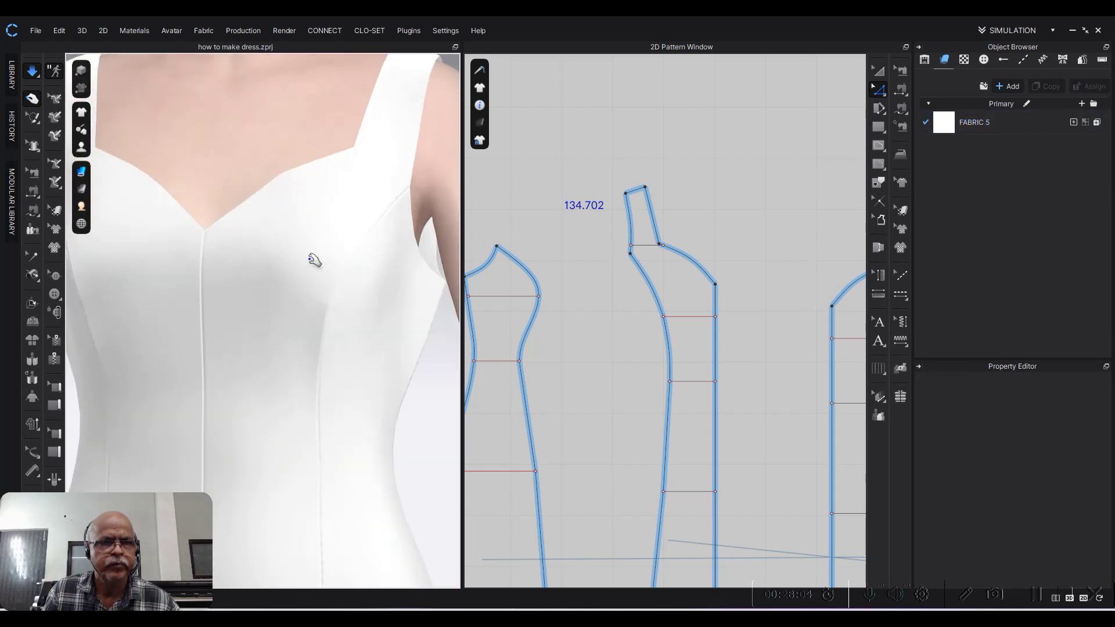
pyautogui.scroll(-3, 251, 273)
pyautogui.scroll(-2, 341, 369)
pyautogui.click(165, 386)
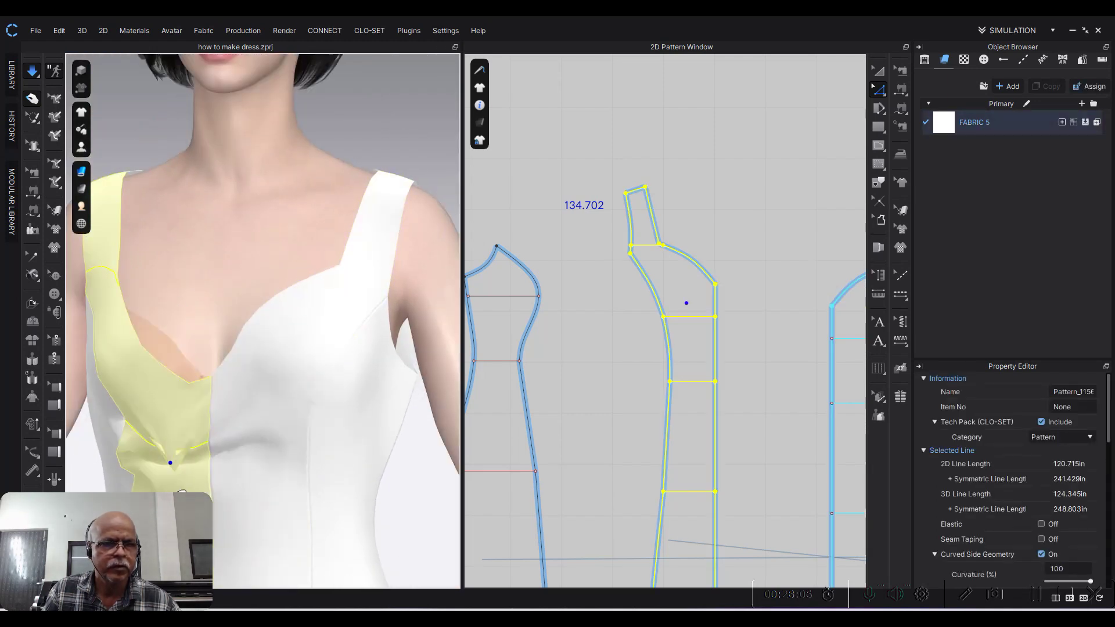
pyautogui.moveTo(219, 409); pyautogui.dragTo(285, 283, button='right')
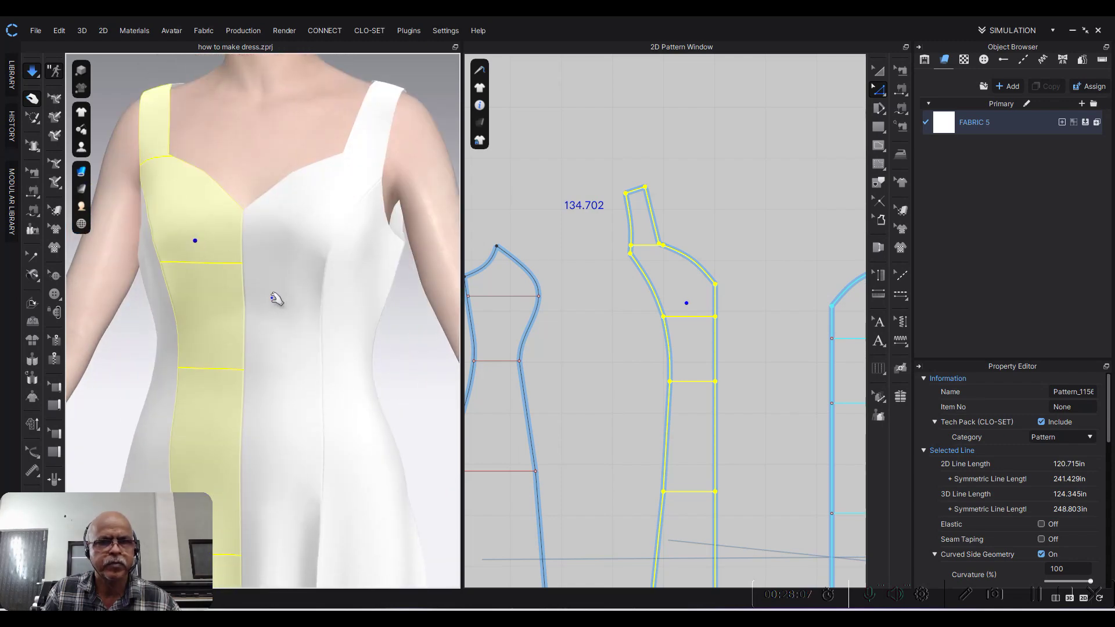
pyautogui.click(276, 300)
pyautogui.moveTo(299, 406)
pyautogui.mouseDown(button='right')
pyautogui.moveTo(235, 325)
pyautogui.moveTo(294, 204)
pyautogui.moveTo(291, 266)
pyautogui.moveTo(217, 194)
pyautogui.moveTo(266, 252)
pyautogui.moveTo(241, 244)
pyautogui.moveTo(262, 241)
pyautogui.moveTo(242, 354)
pyautogui.moveTo(343, 339)
pyautogui.moveTo(303, 258)
pyautogui.mouseUp(button='right')
pyautogui.click(286, 232)
pyautogui.click(302, 258)
pyautogui.click(404, 104)
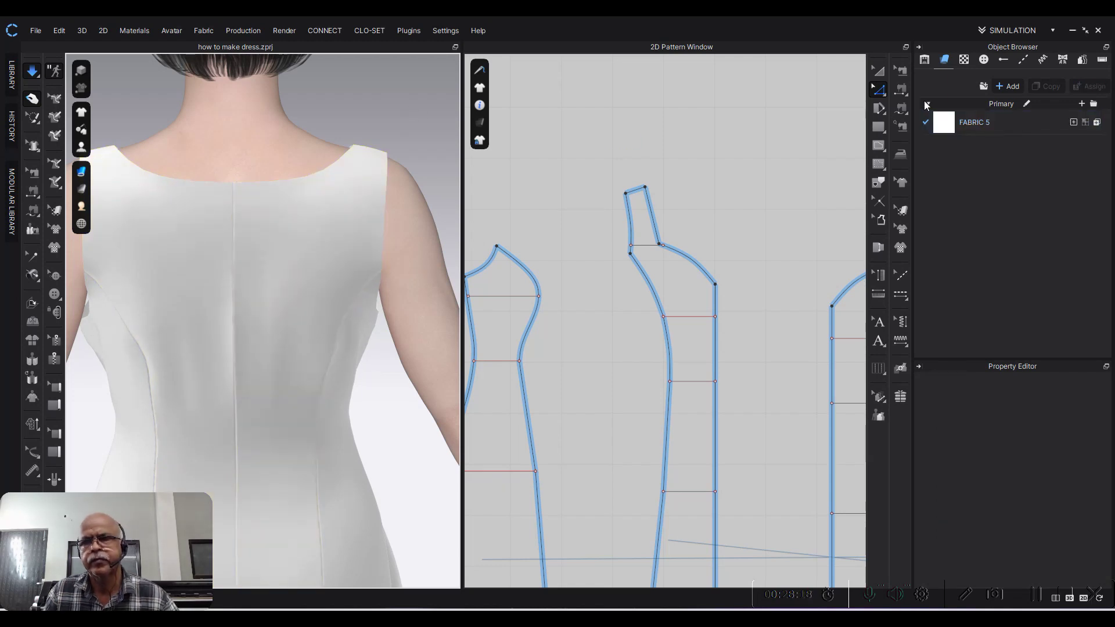
pyautogui.click(944, 129)
pyautogui.scroll(-3, 685, 232)
# Step: Set Particle Distance to 10 for all pattern pieces and re-simulate
pyautogui.scroll(-4, 684, 209)
pyautogui.click(946, 128)
pyautogui.click(732, 174)
pyautogui.hotkey('ctrl', 'a')
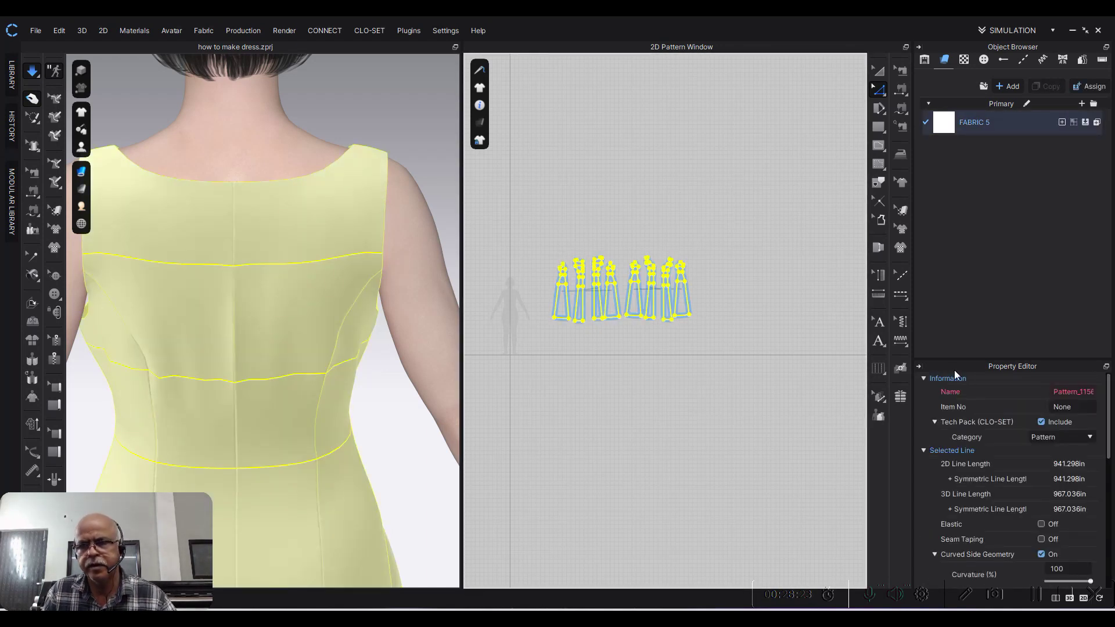
pyautogui.moveTo(1110, 424); pyautogui.dragTo(1112, 503)
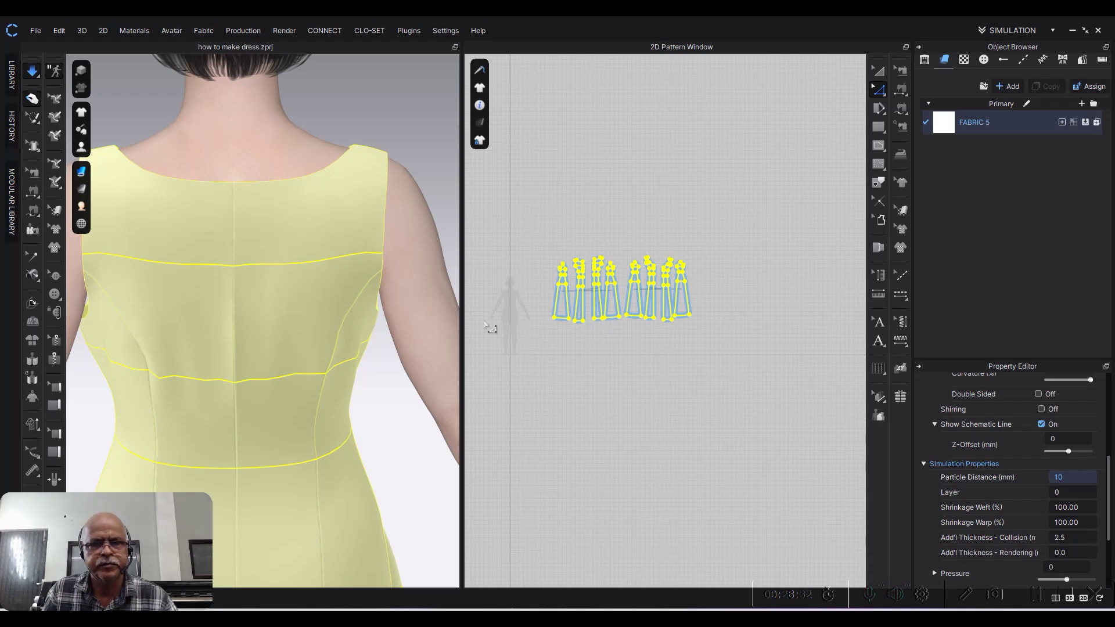
pyautogui.click(780, 284)
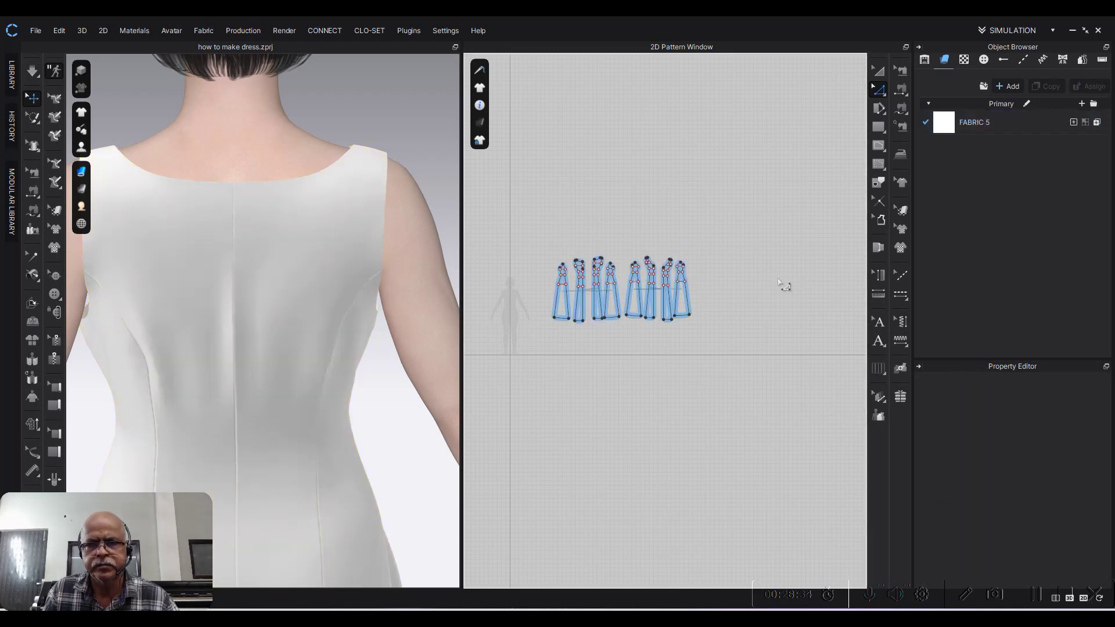
pyautogui.press('space')
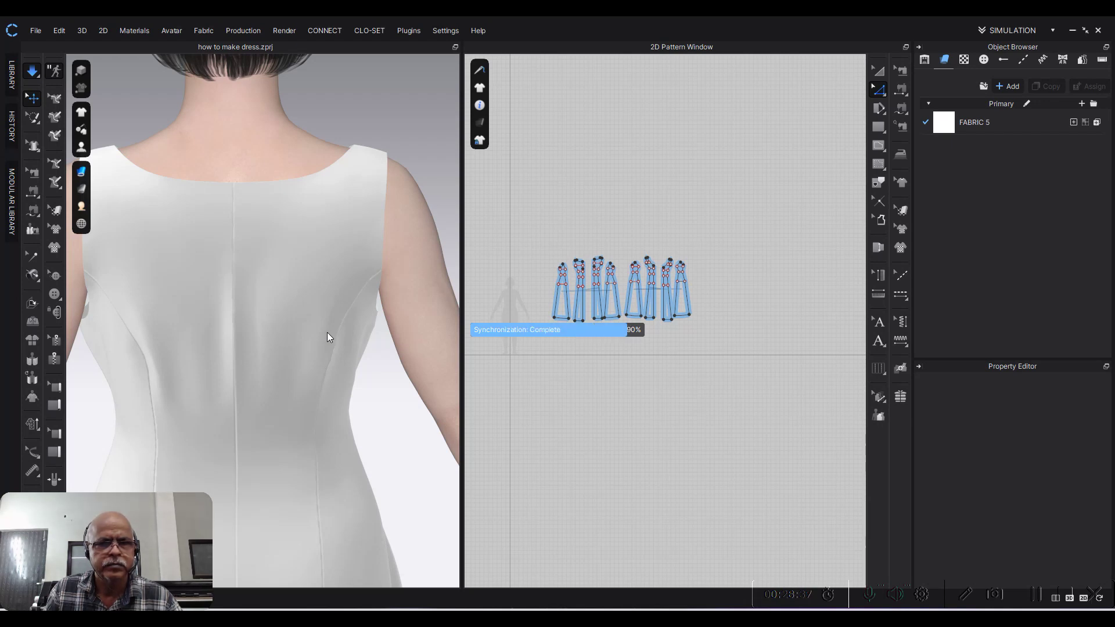
pyautogui.scroll(-3, 325, 335)
pyautogui.scroll(2, 314, 334)
pyautogui.scroll(2, 314, 336)
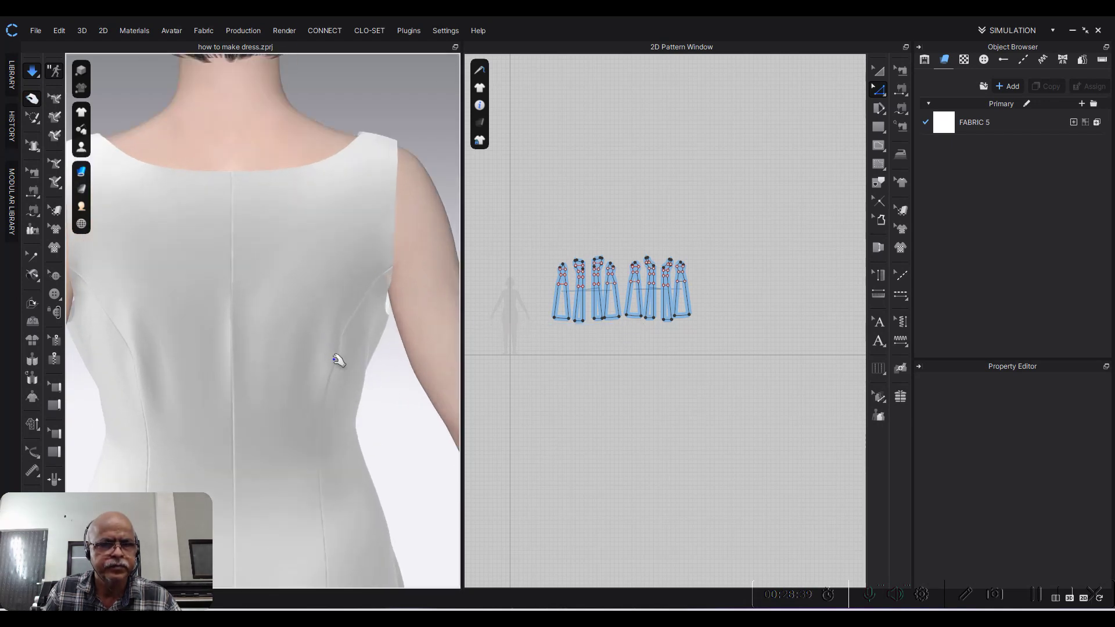
# Step: Pull the left and right back panels to settle them during simulation
pyautogui.moveTo(321, 352); pyautogui.dragTo(256, 324)
pyautogui.moveTo(141, 353)
pyautogui.mouseDown()
pyautogui.moveTo(199, 344)
pyautogui.moveTo(167, 314)
pyautogui.mouseUp()
pyautogui.moveTo(210, 278); pyautogui.dragTo(279, 216, button='right')
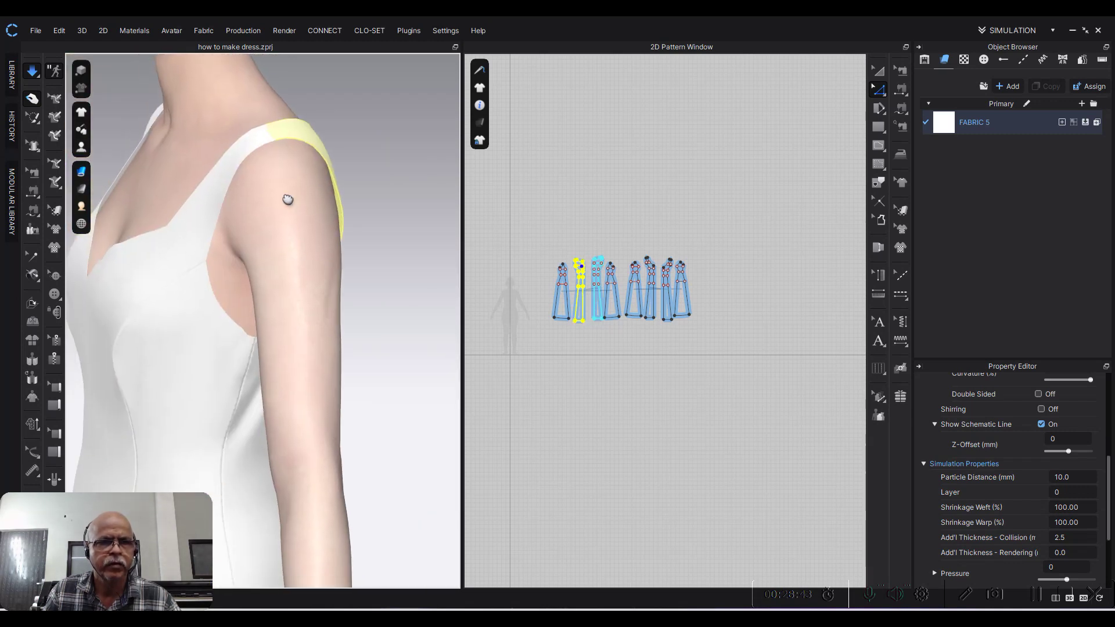
# Step: Select and inspect the front side panels from front and three-quarter views
pyautogui.click(291, 196)
pyautogui.moveTo(290, 195); pyautogui.dragTo(259, 281, button='right')
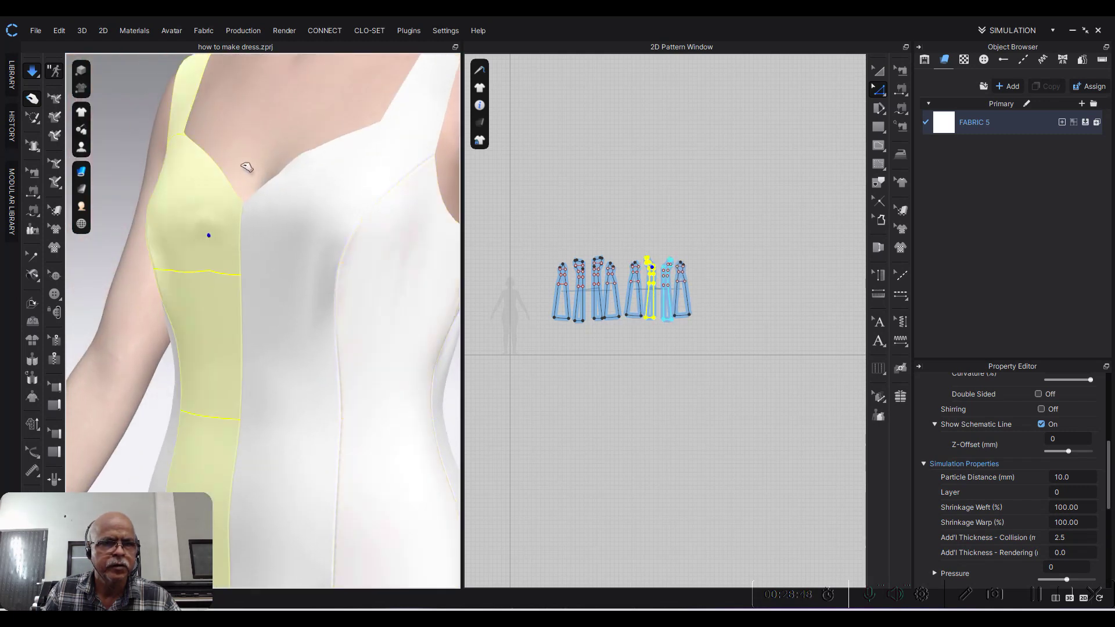
pyautogui.moveTo(182, 242)
pyautogui.mouseDown(button='right')
pyautogui.moveTo(219, 242)
pyautogui.moveTo(232, 264)
pyautogui.moveTo(222, 180)
pyautogui.mouseUp(button='right')
pyautogui.click(232, 264)
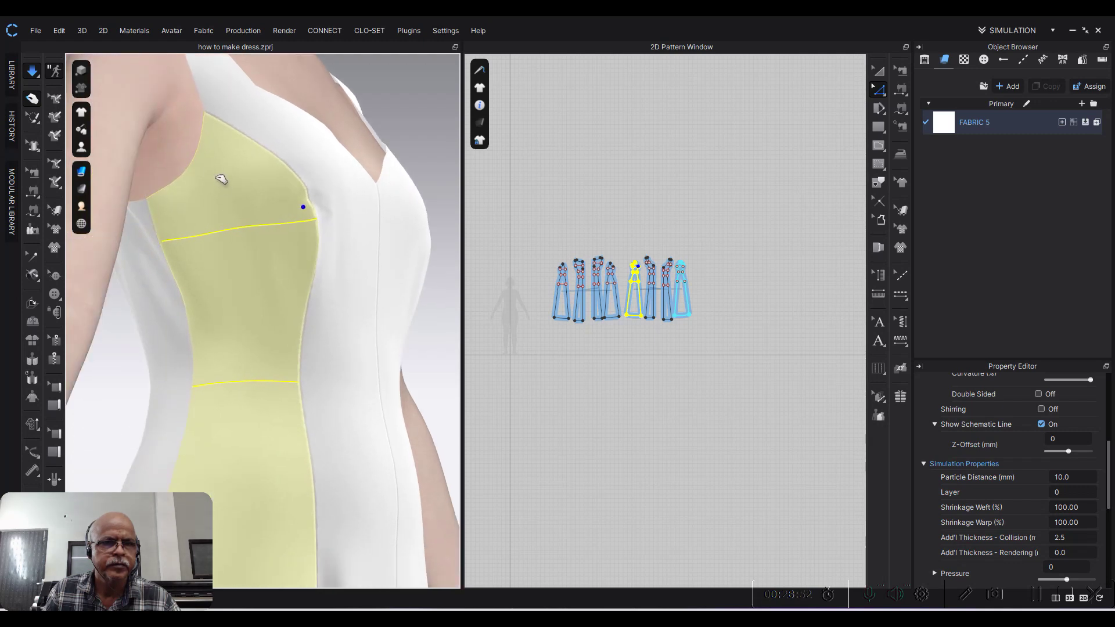
pyautogui.click(176, 317)
pyautogui.moveTo(319, 346)
pyautogui.mouseDown(button='right')
pyautogui.moveTo(134, 363)
pyautogui.moveTo(266, 304)
pyautogui.moveTo(411, 294)
pyautogui.mouseUp(button='right')
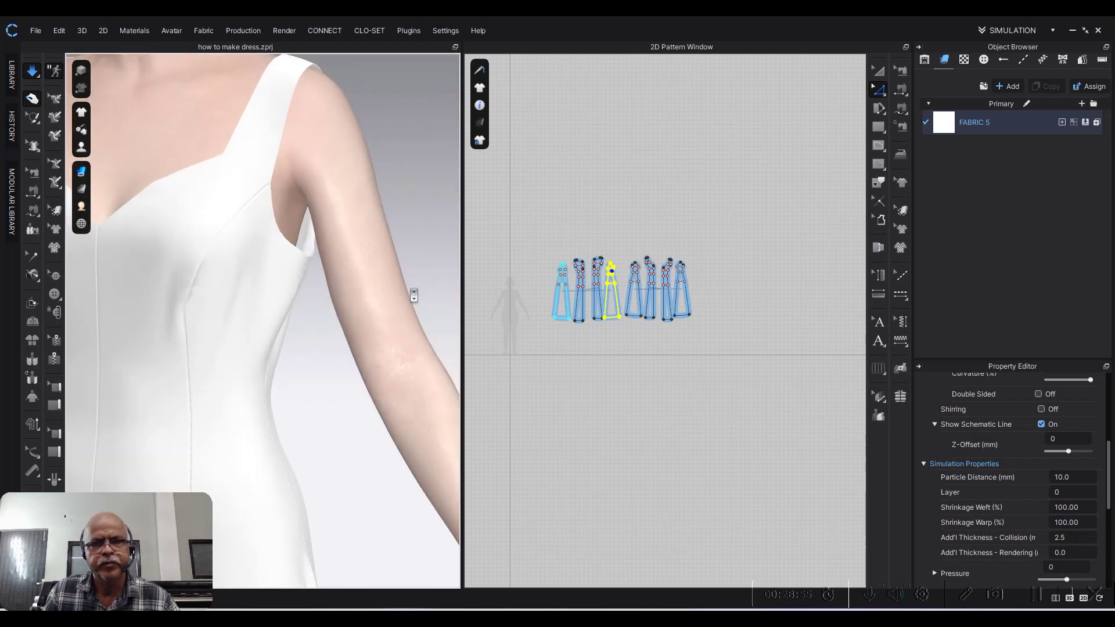
pyautogui.click(626, 189)
pyautogui.scroll(2, 635, 279)
pyautogui.scroll(5, 635, 279)
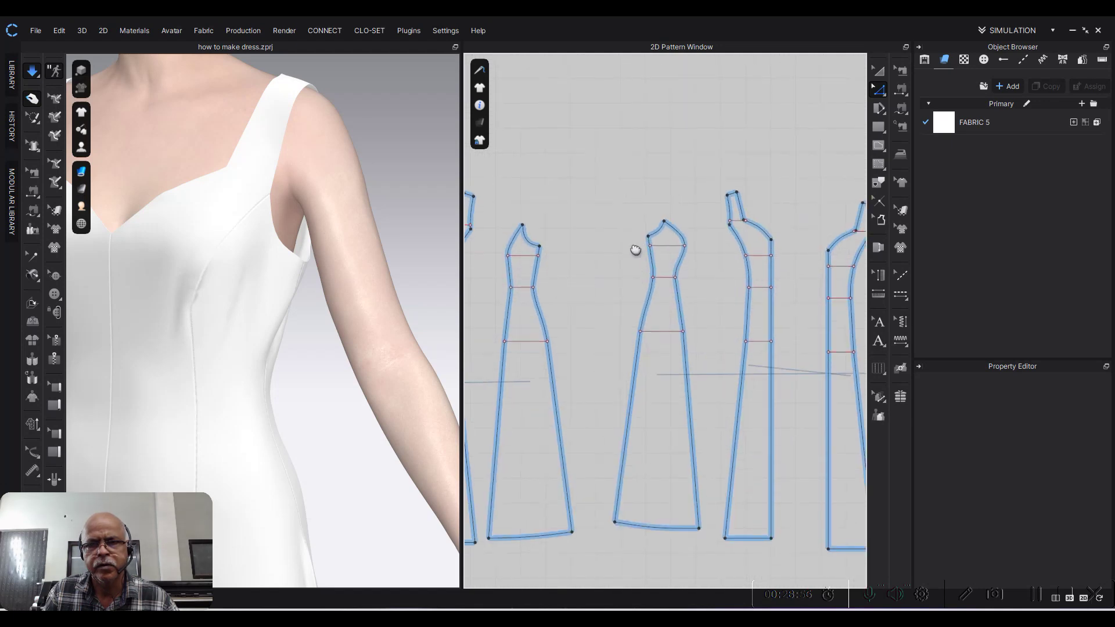
# Step: Move the first back piece's upper-left corner point 0.5 in with Edit Curve Point
pyautogui.click(882, 90)
pyautogui.click(908, 136)
pyautogui.scroll(3, 674, 191)
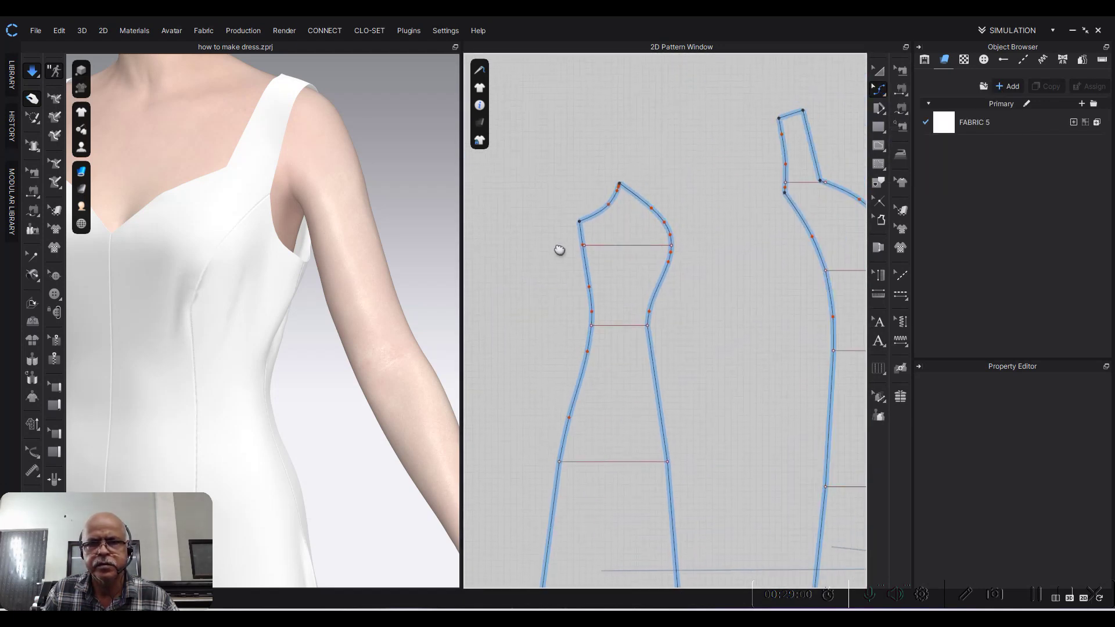
pyautogui.moveTo(445, 264)
pyautogui.mouseDown(button='right')
pyautogui.moveTo(358, 251)
pyautogui.moveTo(239, 276)
pyautogui.moveTo(335, 260)
pyautogui.mouseUp(button='right')
pyautogui.scroll(1, 587, 264)
pyautogui.scroll(1, 613, 249)
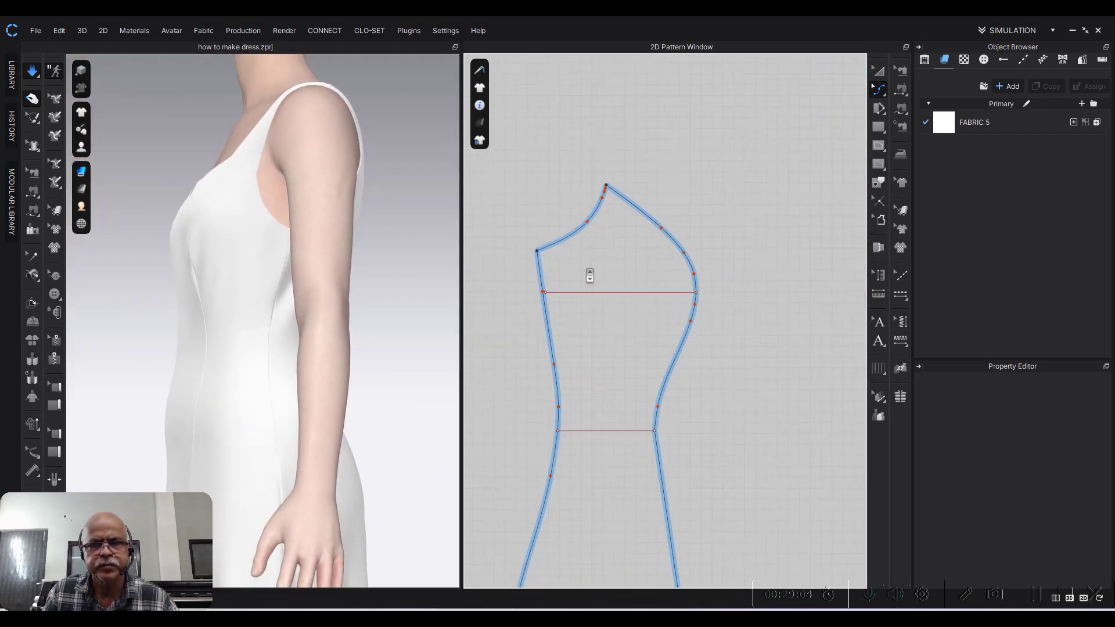
pyautogui.scroll(2, 591, 271)
pyautogui.click(503, 239)
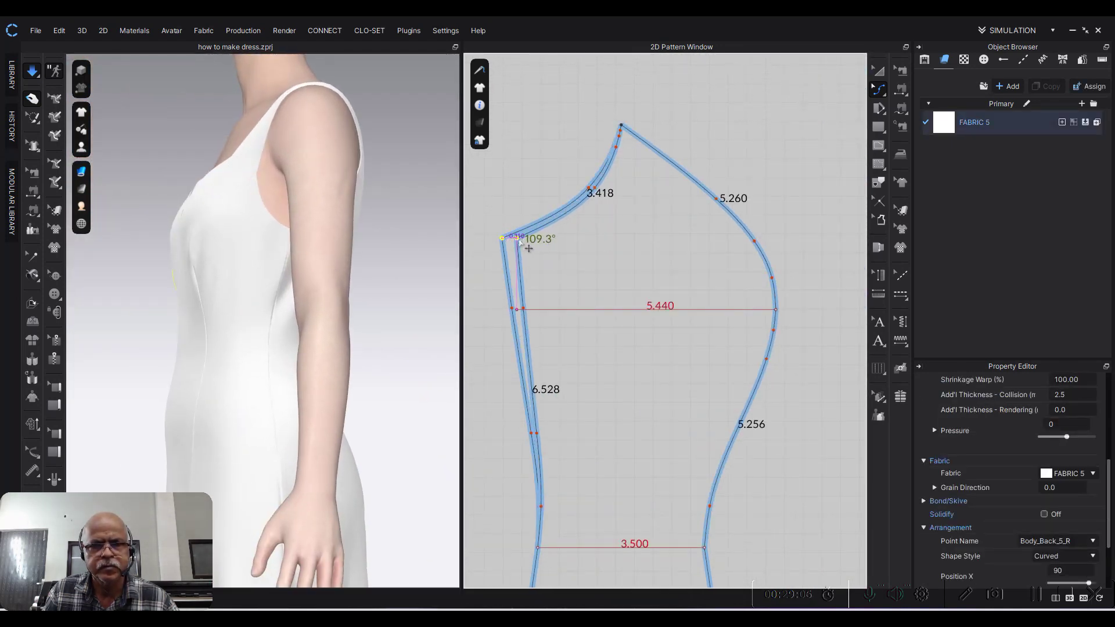
pyautogui.rightClick(519, 238)
pyautogui.write('.5')
pyautogui.click(536, 346)
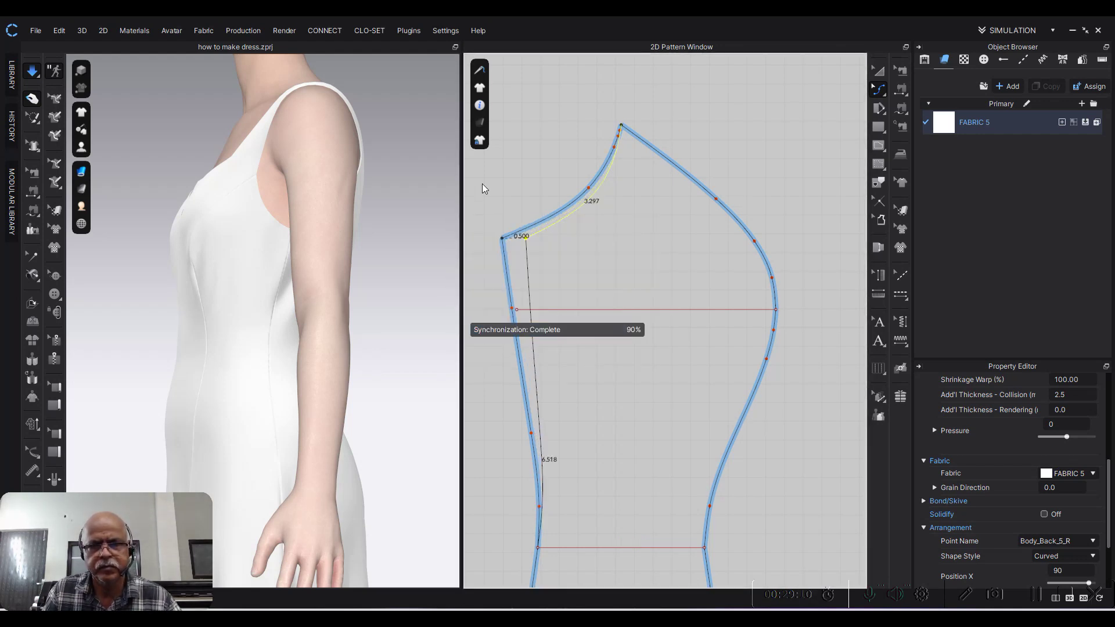
# Step: Clear the selection and pan the 2D view to the second back piece's shoulder
pyautogui.click(570, 178)
pyautogui.scroll(-3, 630, 185)
pyautogui.moveTo(737, 211); pyautogui.dragTo(677, 193, button='right')
pyautogui.rightClick(644, 229)
pyautogui.click(801, 191)
pyautogui.scroll(-3, 629, 219)
pyautogui.scroll(-2, 668, 232)
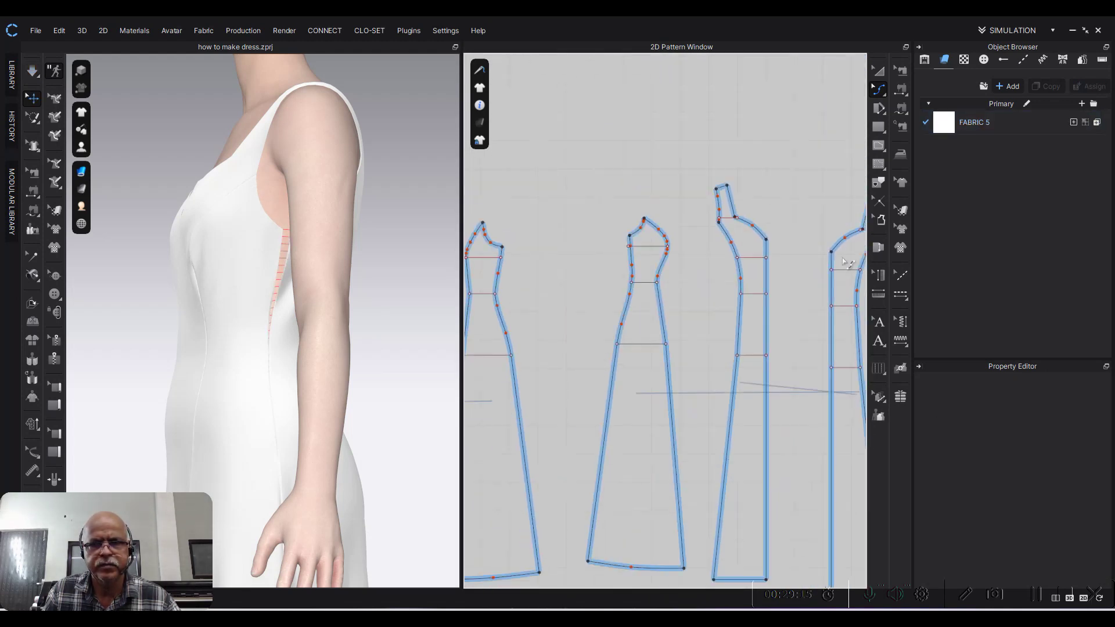
pyautogui.scroll(-2, 726, 232)
pyautogui.scroll(-3, 734, 220)
pyautogui.scroll(-2, 755, 229)
pyautogui.moveTo(767, 235)
pyautogui.mouseDown(button='right')
pyautogui.moveTo(550, 241)
pyautogui.moveTo(829, 241)
pyautogui.mouseUp(button='right')
pyautogui.scroll(-1, 779, 244)
pyautogui.scroll(5, 726, 244)
pyautogui.scroll(3, 726, 245)
pyautogui.scroll(2, 636, 224)
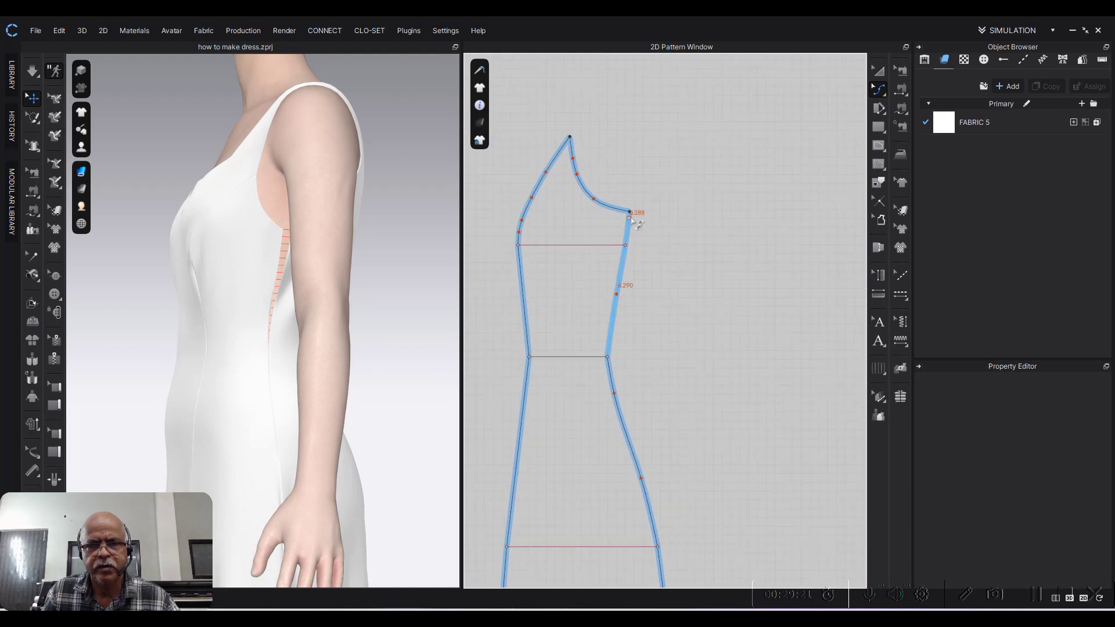
# Step: Shift the second back piece's shoulder point 0.5 in and re-drape the dress
pyautogui.moveTo(630, 214); pyautogui.dragTo(622, 214)
pyautogui.rightClick(623, 214)
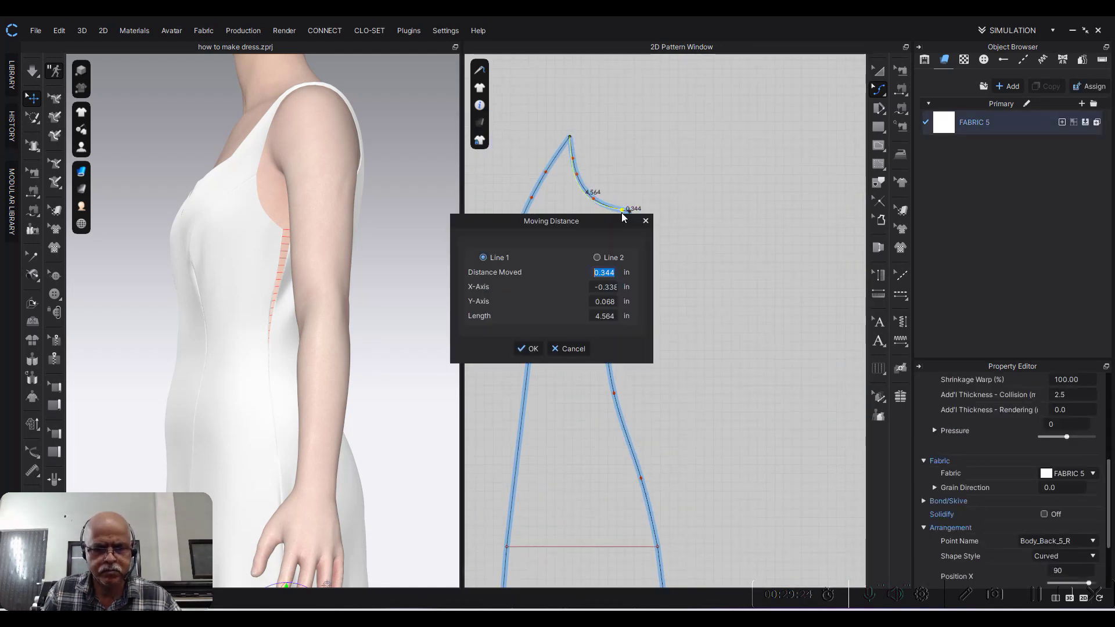
pyautogui.click(540, 351)
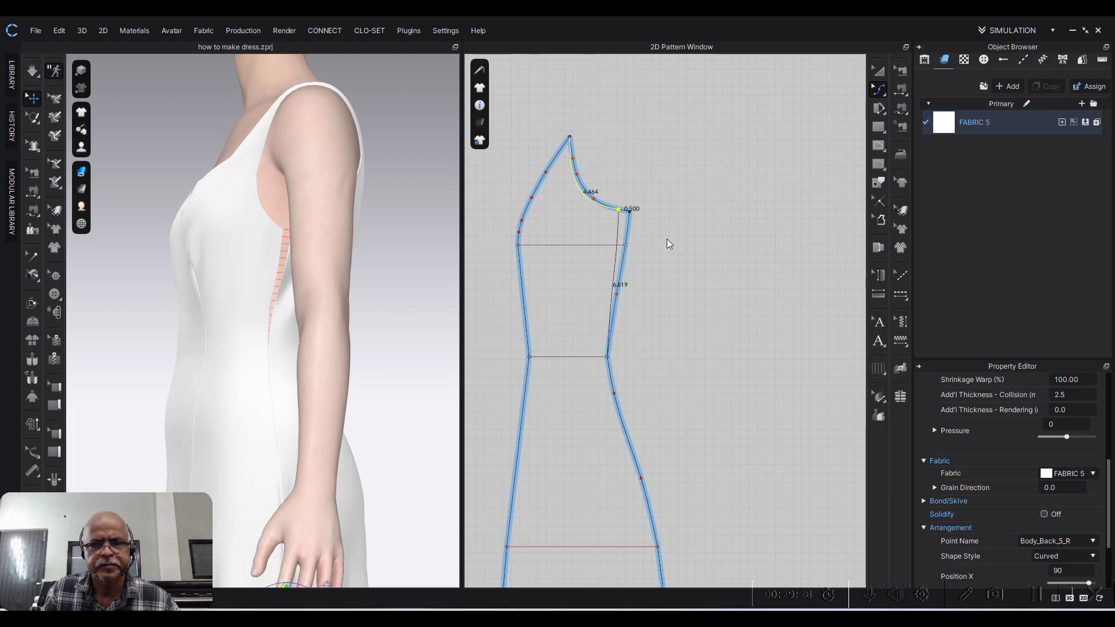
pyautogui.scroll(-3, 667, 238)
pyautogui.press('space')
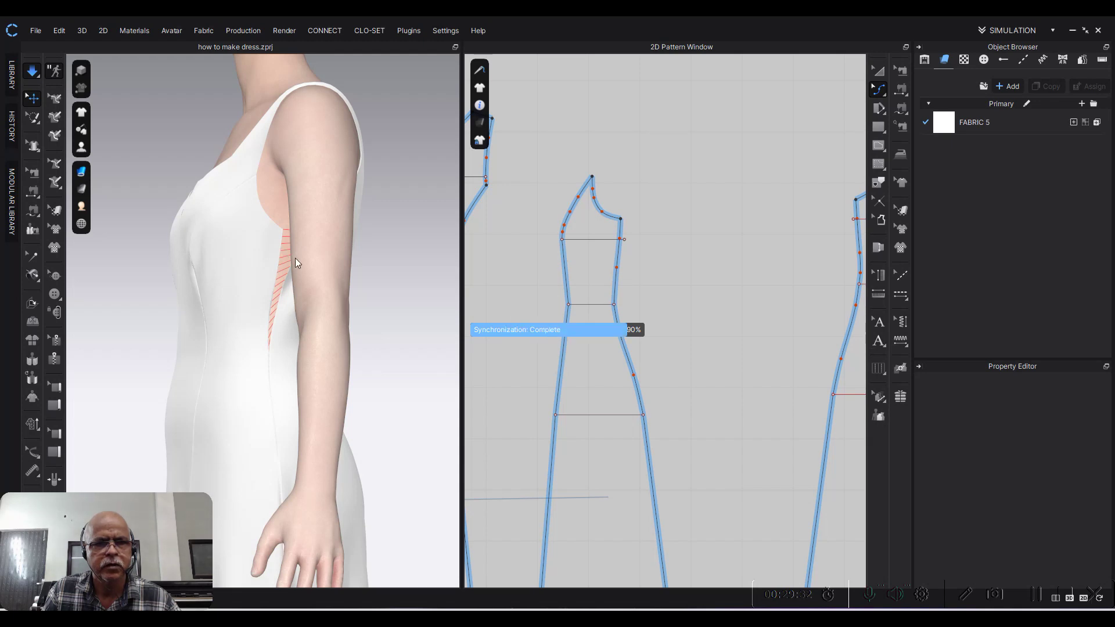
pyautogui.scroll(2, 282, 276)
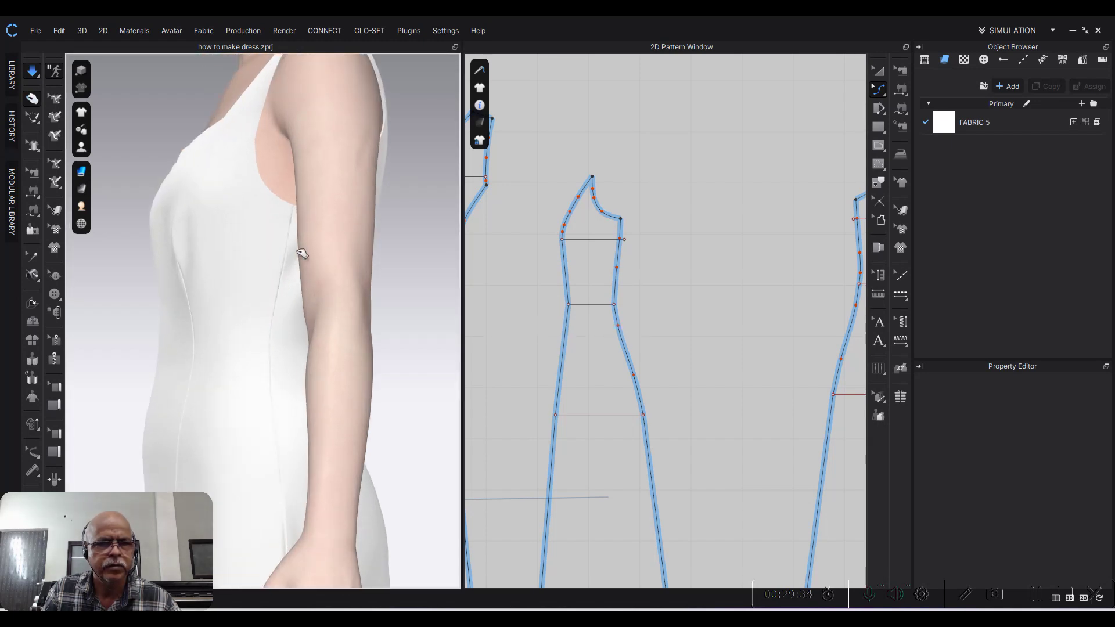
pyautogui.click(275, 250)
pyautogui.moveTo(224, 324); pyautogui.dragTo(269, 268, button='right')
pyautogui.scroll(-2, 269, 269)
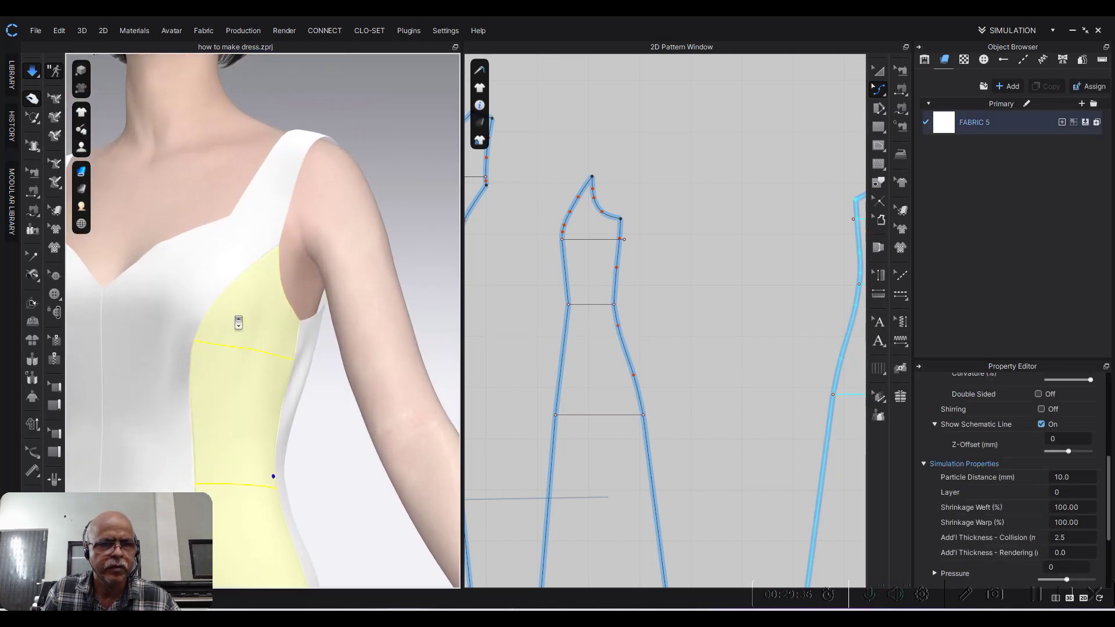
pyautogui.scroll(2, 232, 256)
pyautogui.scroll(2, 221, 247)
pyautogui.moveTo(220, 246)
pyautogui.mouseDown(button='right')
pyautogui.moveTo(347, 175)
pyautogui.moveTo(279, 170)
pyautogui.mouseUp(button='right')
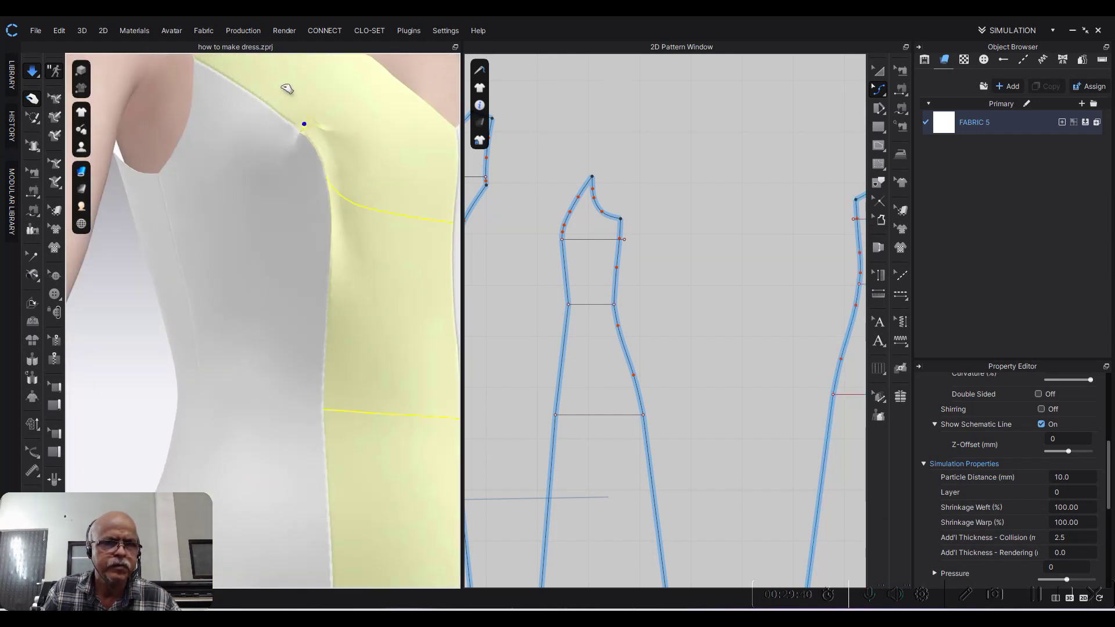
pyautogui.scroll(-2, 279, 170)
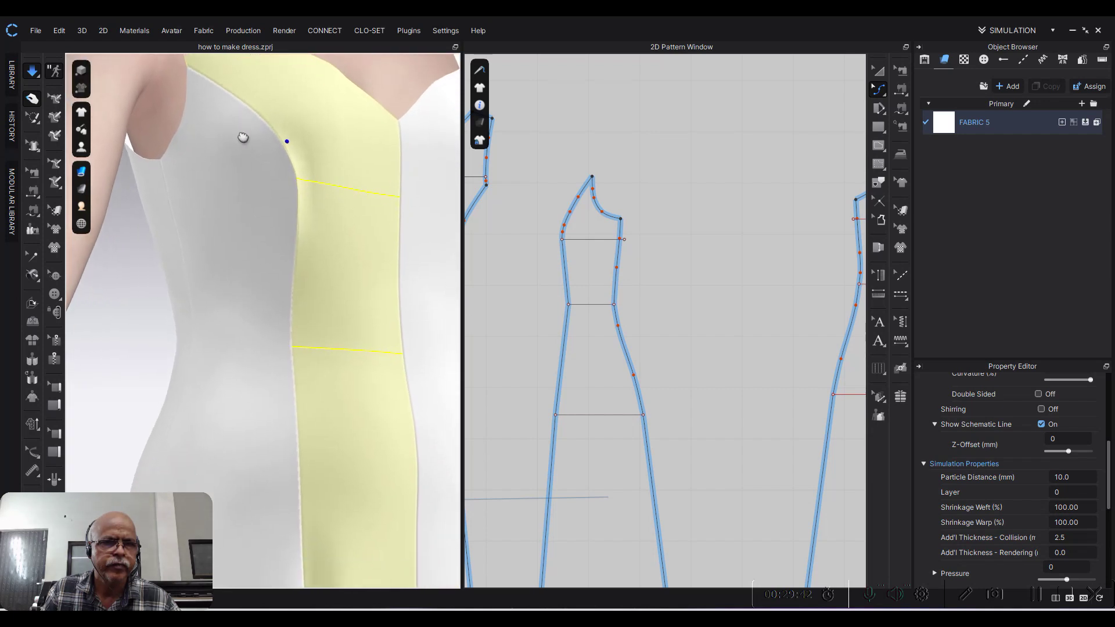
pyautogui.scroll(-2, 224, 209)
pyautogui.scroll(-2, 288, 185)
pyautogui.scroll(-2, 289, 186)
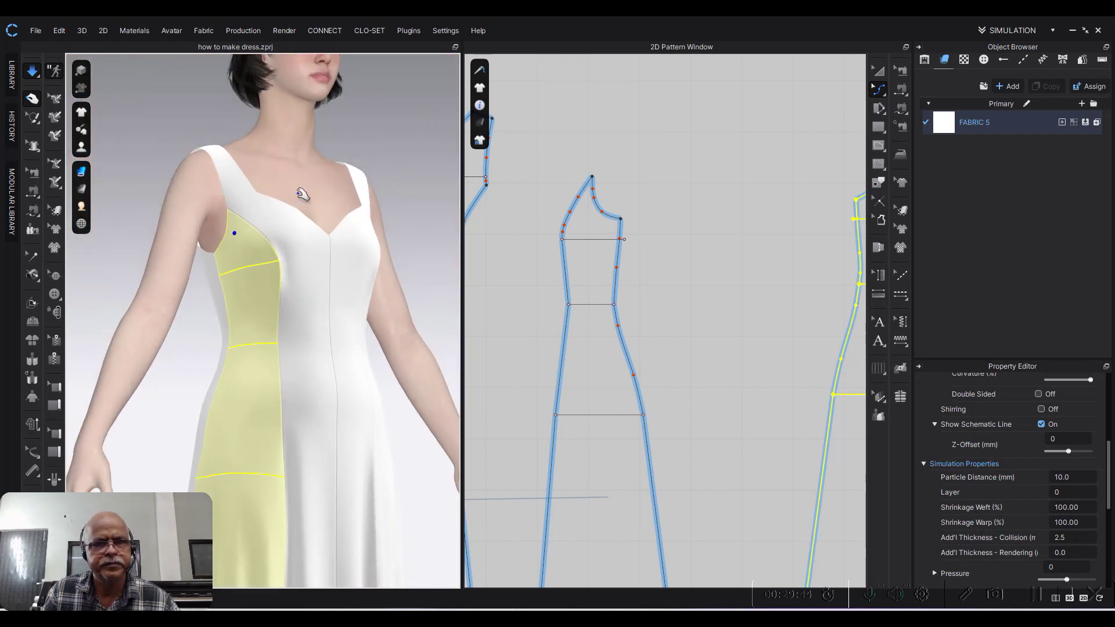
pyautogui.scroll(-2, 307, 186)
pyautogui.scroll(-2, 306, 244)
pyautogui.moveTo(291, 174)
pyautogui.mouseDown(button='middle')
pyautogui.moveTo(272, 161)
pyautogui.moveTo(274, 219)
pyautogui.moveTo(318, 244)
pyautogui.mouseUp(button='middle')
pyautogui.click(272, 162)
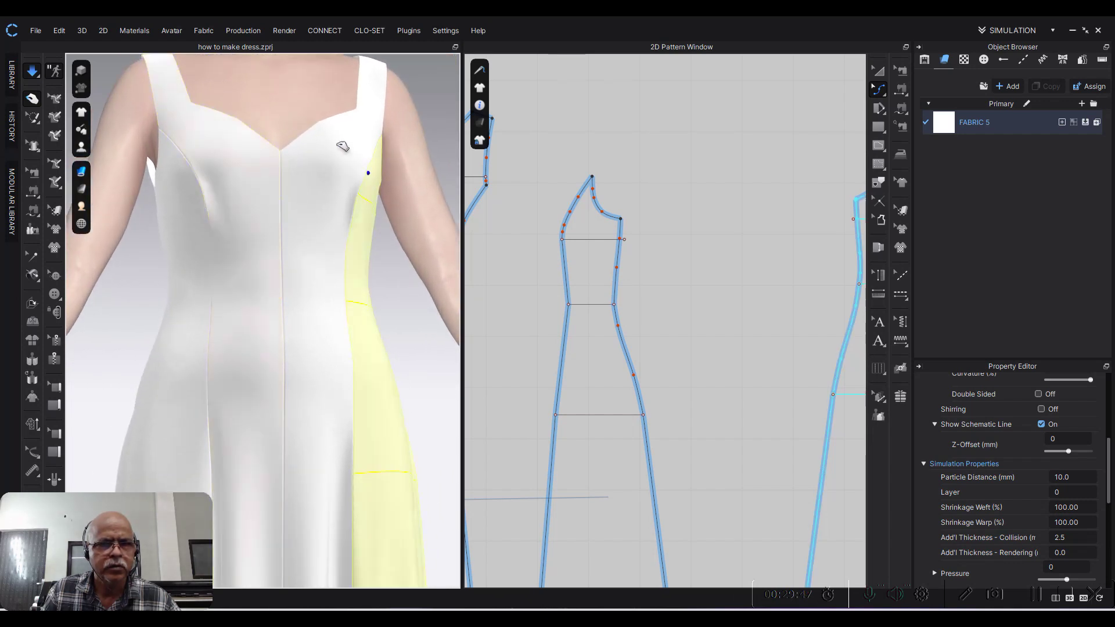
pyautogui.click(538, 229)
pyautogui.scroll(-3, 538, 229)
pyautogui.scroll(1, 672, 210)
pyautogui.scroll(1, 722, 209)
pyautogui.scroll(1, 660, 232)
pyautogui.scroll(1, 598, 240)
pyautogui.scroll(2, 597, 240)
pyautogui.moveTo(597, 239); pyautogui.dragTo(711, 246, button='right')
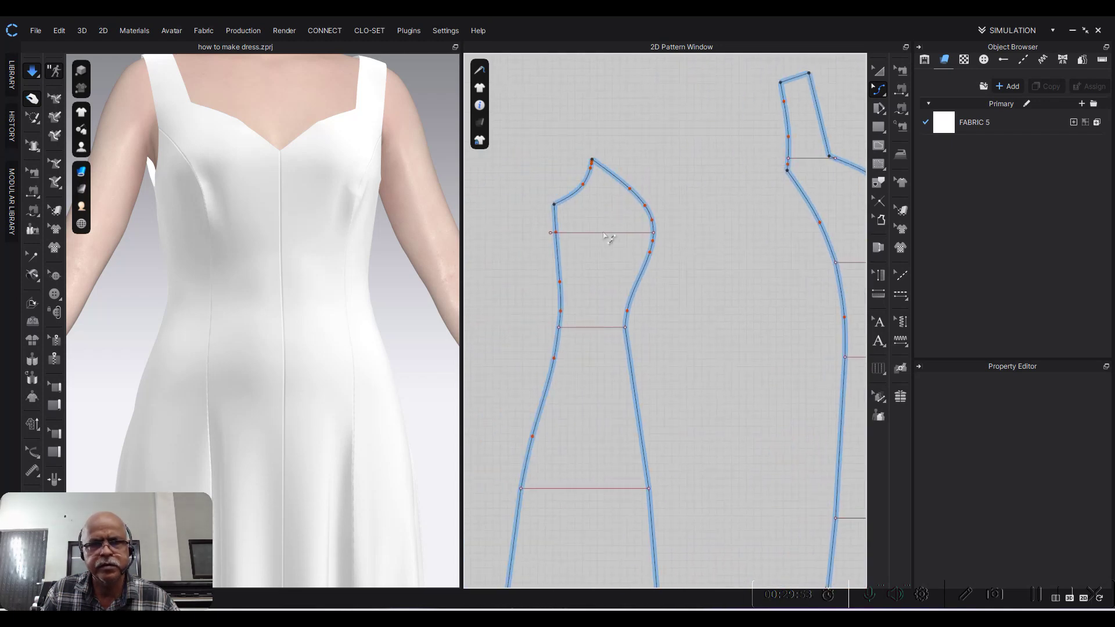
pyautogui.scroll(2, 361, 219)
pyautogui.scroll(2, 319, 214)
pyautogui.moveTo(319, 214)
pyautogui.mouseDown(button='right')
pyautogui.moveTo(256, 214)
pyautogui.moveTo(363, 199)
pyautogui.moveTo(207, 316)
pyautogui.mouseUp(button='right')
pyautogui.scroll(1, 709, 311)
pyautogui.scroll(1, 709, 308)
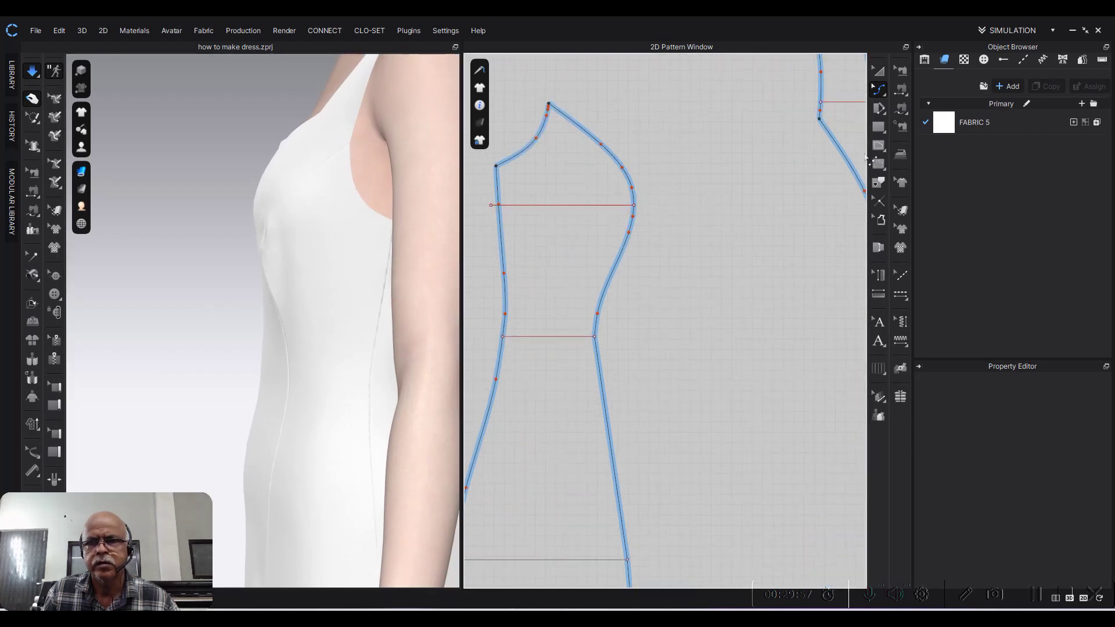
# Step: Move the side panel's princess-seam point at the bust 0.25 in and update the garment
pyautogui.click(880, 91)
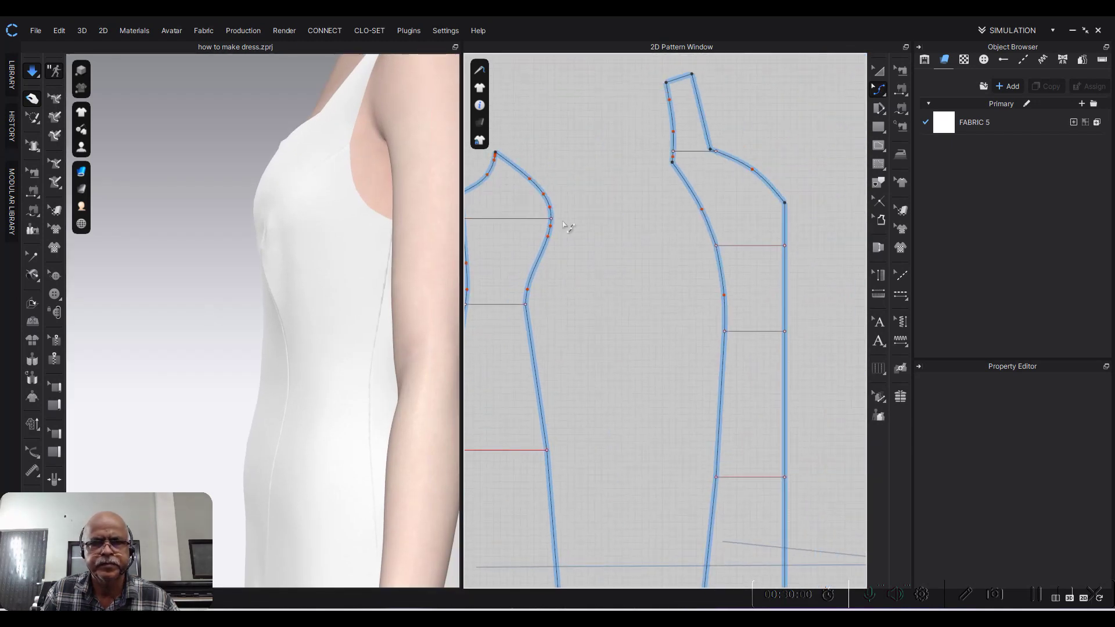
pyautogui.scroll(2, 569, 227)
pyautogui.scroll(1, 623, 199)
pyautogui.scroll(1, 622, 199)
pyautogui.moveTo(626, 146); pyautogui.dragTo(553, 275)
pyautogui.scroll(2, 572, 218)
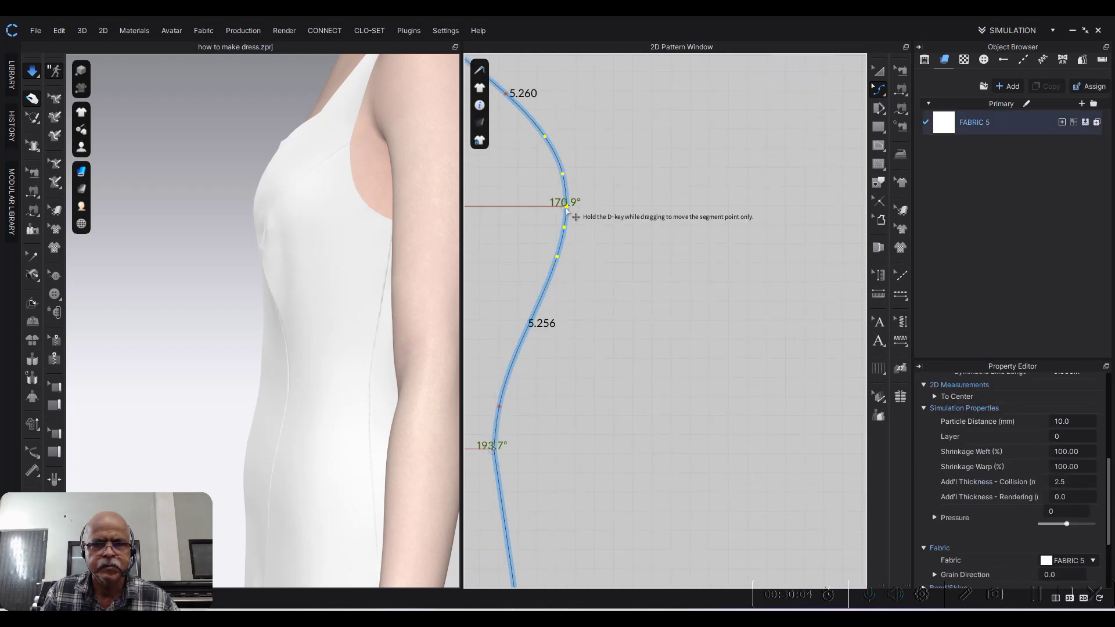
pyautogui.moveTo(567, 212); pyautogui.dragTo(554, 212)
pyautogui.rightClick(553, 212)
pyautogui.write('.25')
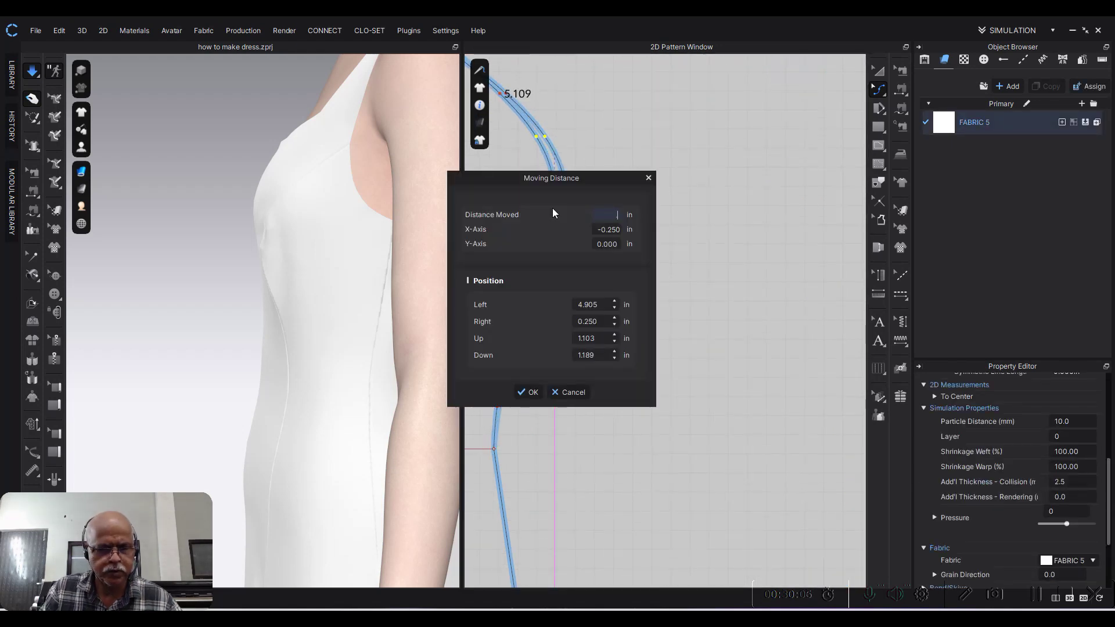
pyautogui.click(533, 393)
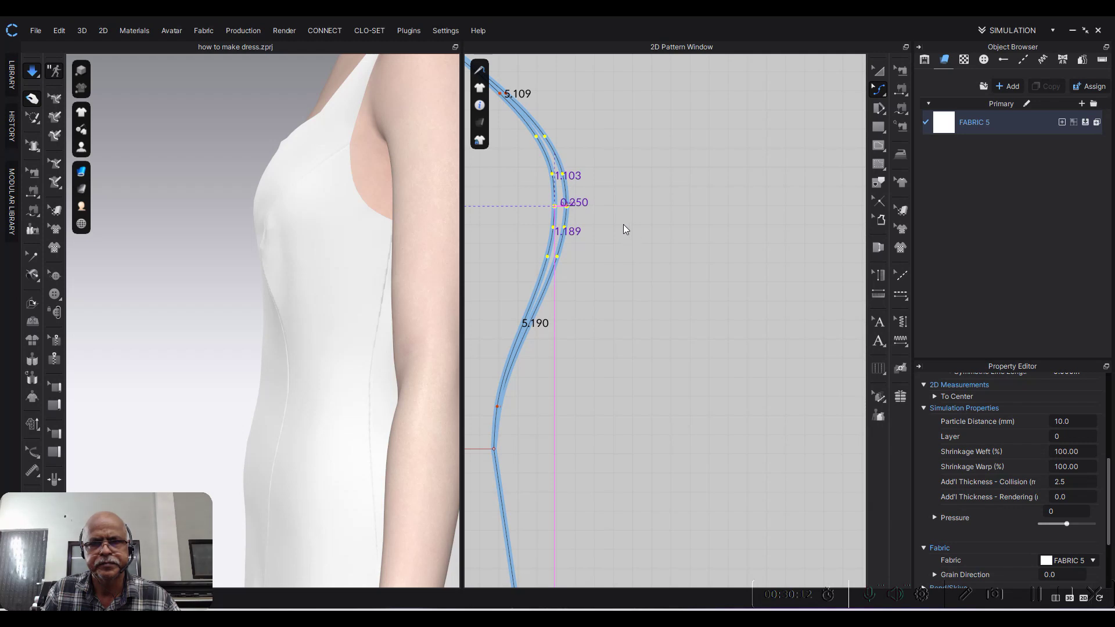
pyautogui.press('space')
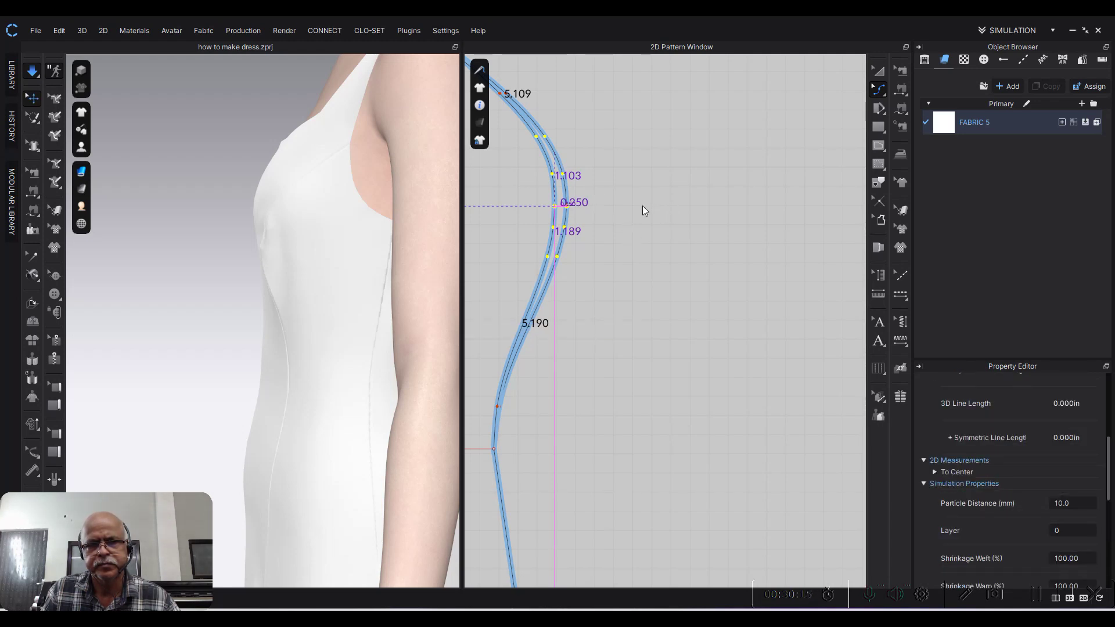
# Step: Reshape the princess-seam curve into a smoother line while the cloth simulates
pyautogui.click(634, 223)
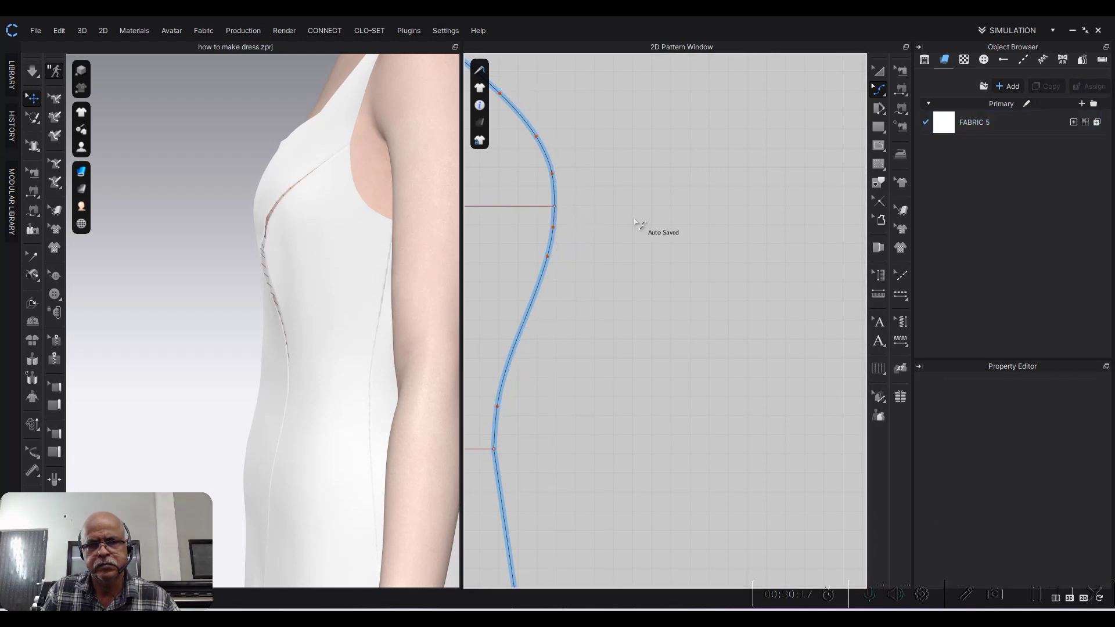
pyautogui.press('space')
pyautogui.scroll(2, 513, 296)
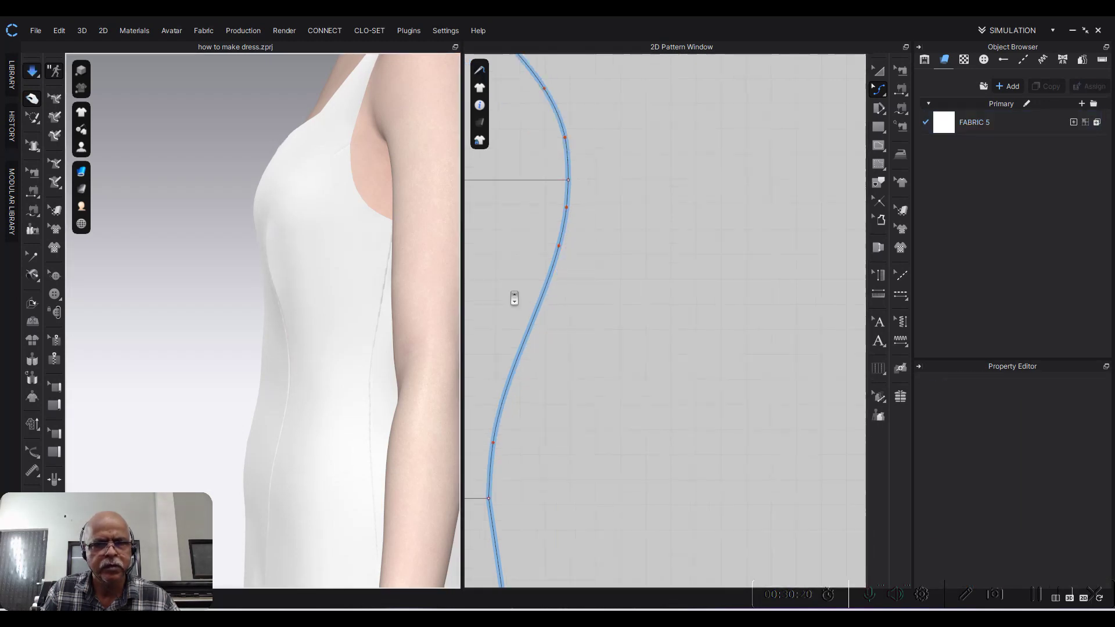
pyautogui.scroll(1, 577, 275)
pyautogui.scroll(-1, 577, 275)
pyautogui.scroll(1, 587, 256)
pyautogui.moveTo(585, 250); pyautogui.dragTo(548, 354)
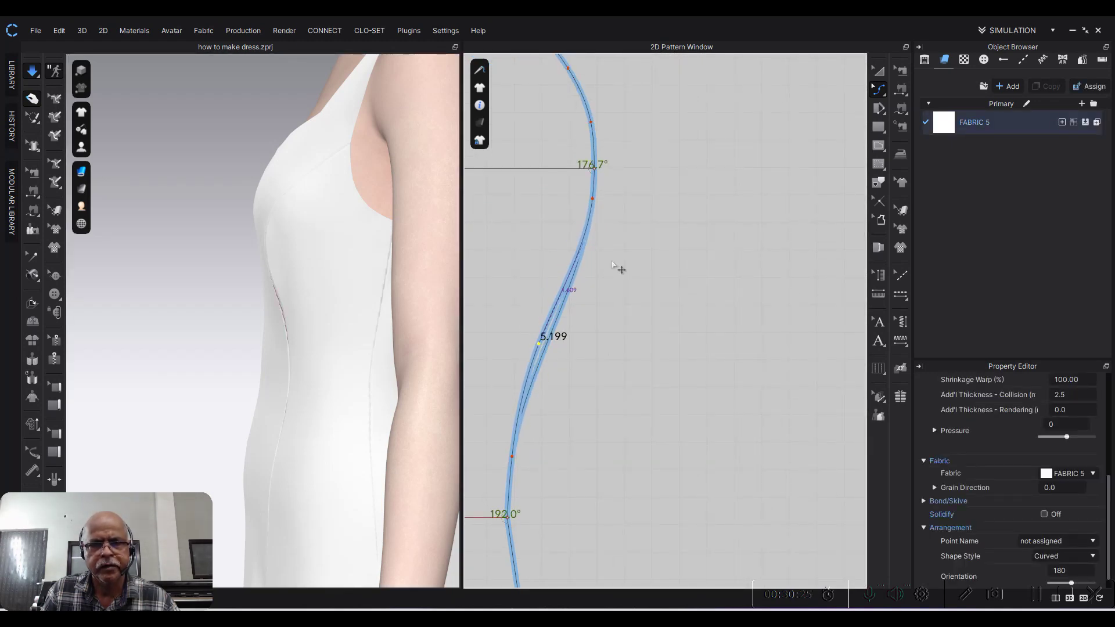
pyautogui.press('space')
pyautogui.moveTo(612, 331); pyautogui.dragTo(602, 361)
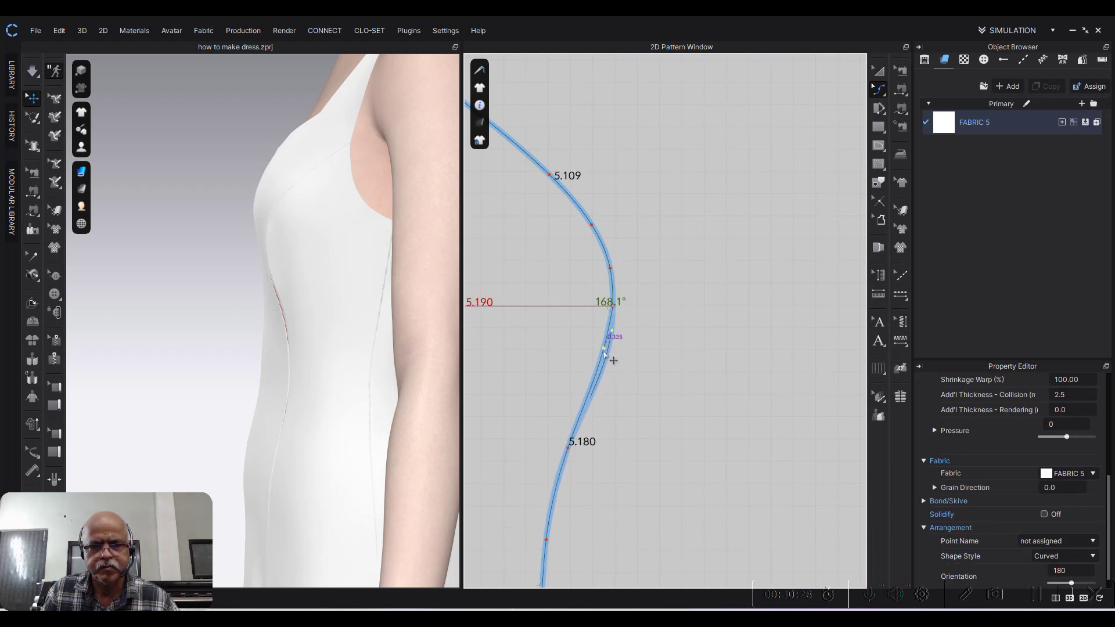
pyautogui.click(639, 281)
# Step: Bulge the seam curve outward near the bust, re-drape, and check the side panel's fit
pyautogui.scroll(3, 639, 279)
pyautogui.moveTo(603, 294); pyautogui.dragTo(619, 300)
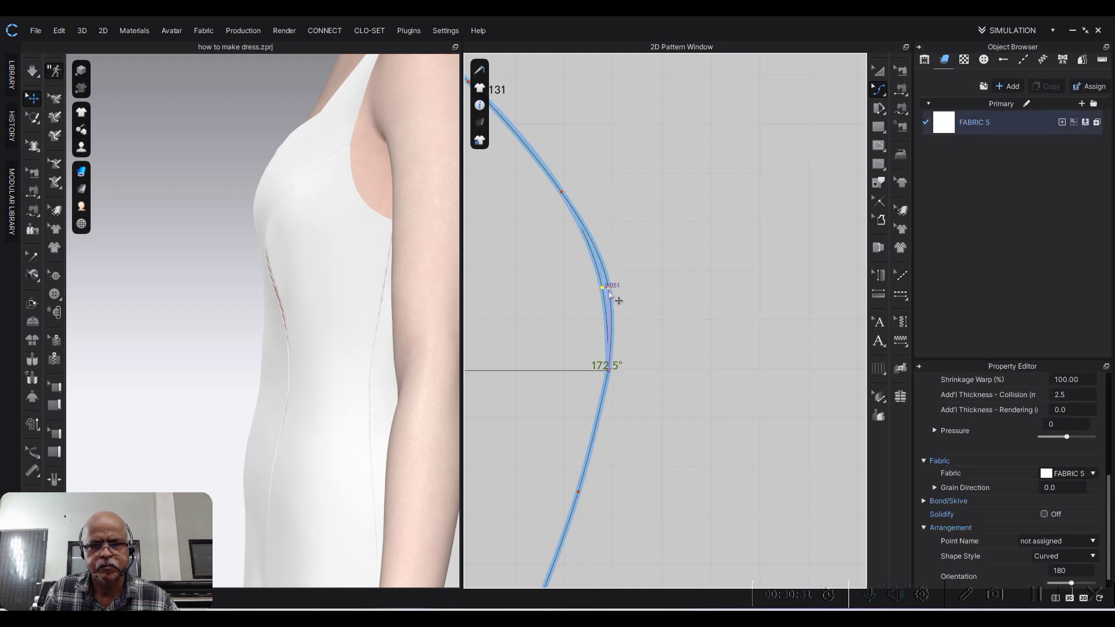
pyautogui.click(674, 264)
pyautogui.scroll(-3, 674, 264)
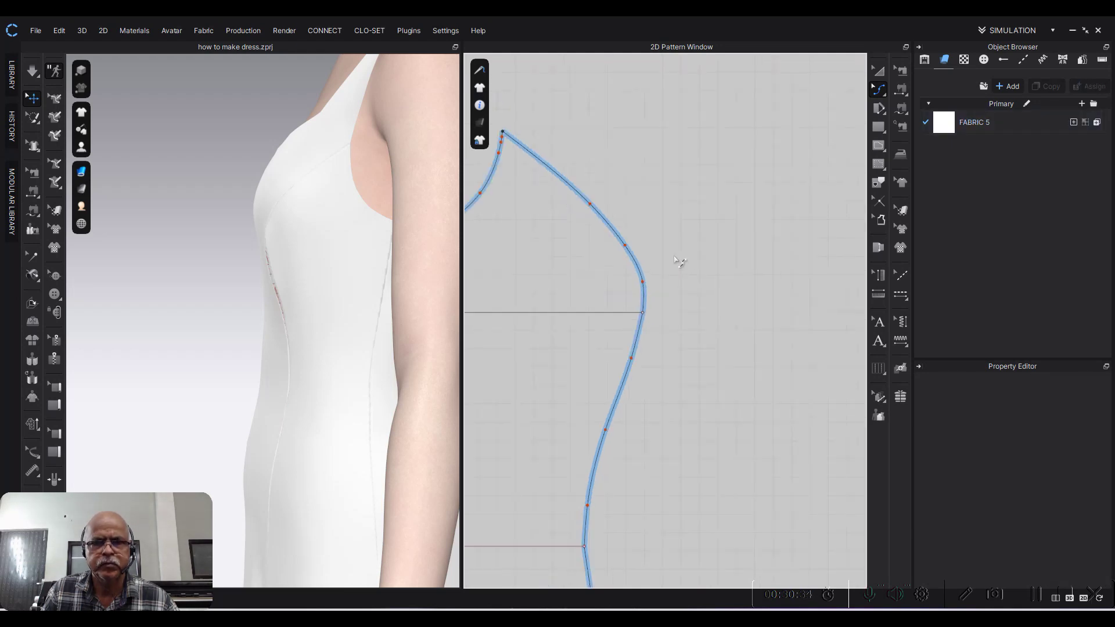
pyautogui.scroll(-3, 671, 267)
pyautogui.scroll(6, 664, 282)
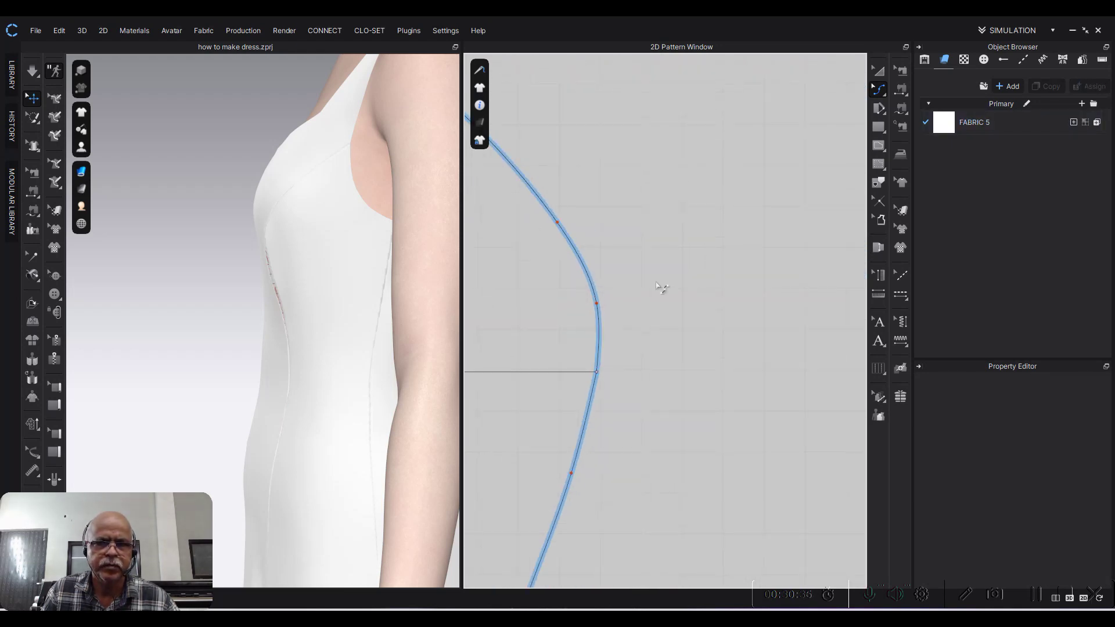
pyautogui.moveTo(598, 310); pyautogui.dragTo(597, 315)
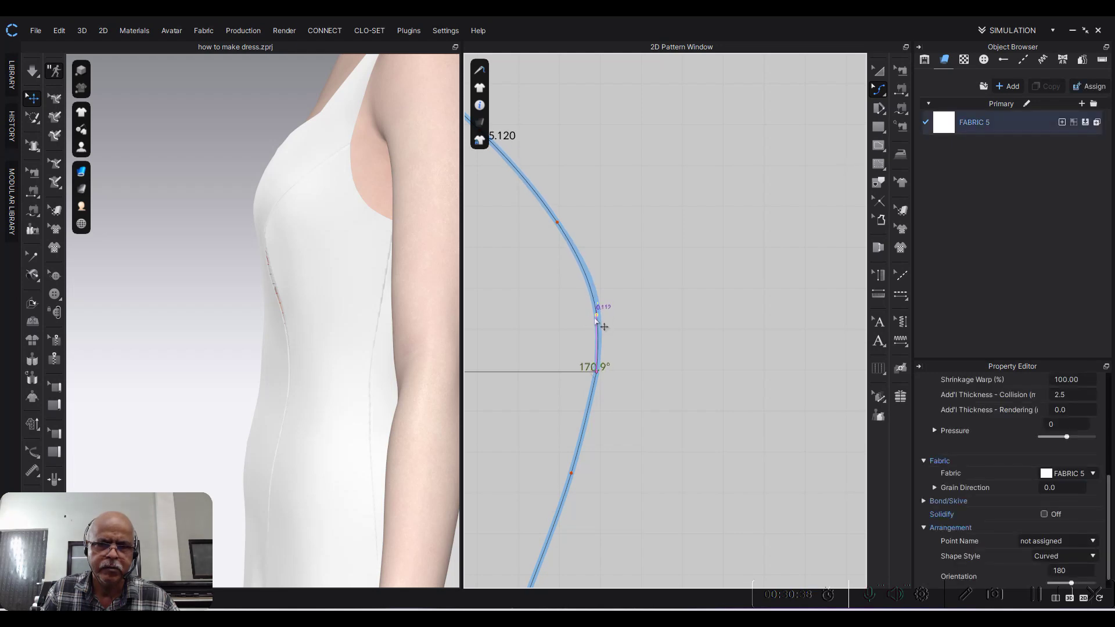
pyautogui.click(640, 310)
pyautogui.scroll(-2, 641, 311)
pyautogui.press('space')
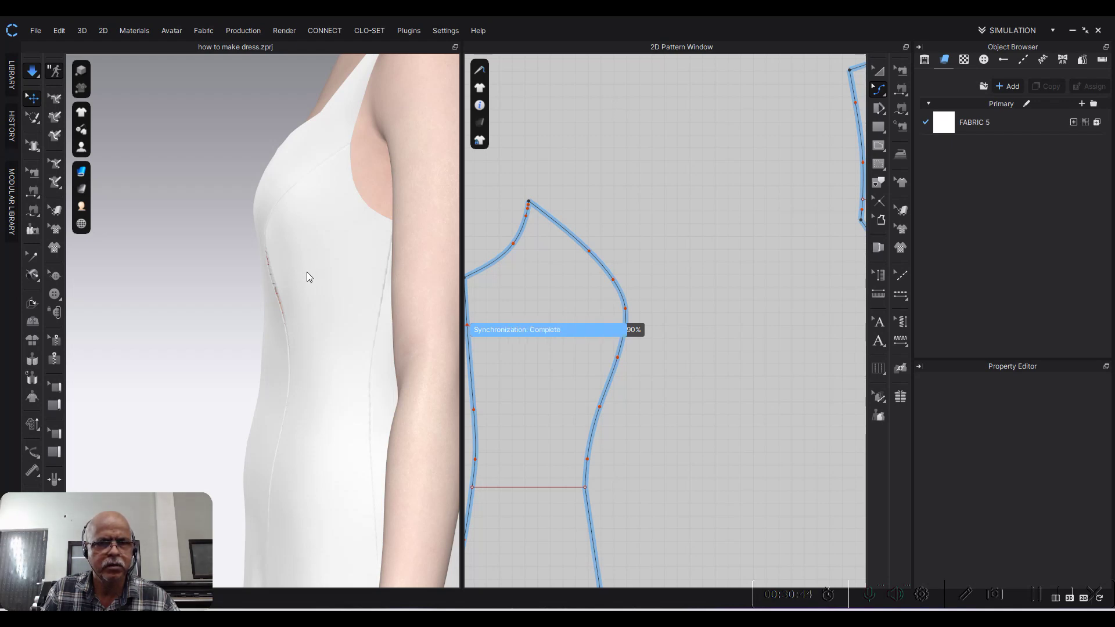
pyautogui.moveTo(307, 273)
pyautogui.mouseDown(button='right')
pyautogui.moveTo(275, 266)
pyautogui.moveTo(349, 242)
pyautogui.mouseUp(button='right')
pyautogui.click(358, 174)
pyautogui.moveTo(359, 162)
pyautogui.mouseDown(button='right')
pyautogui.moveTo(349, 124)
pyautogui.moveTo(244, 194)
pyautogui.moveTo(313, 194)
pyautogui.moveTo(314, 128)
pyautogui.moveTo(284, 154)
pyautogui.moveTo(315, 181)
pyautogui.moveTo(286, 182)
pyautogui.moveTo(306, 311)
pyautogui.moveTo(299, 237)
pyautogui.moveTo(309, 242)
pyautogui.moveTo(281, 263)
pyautogui.moveTo(197, 282)
pyautogui.moveTo(80, 281)
pyautogui.moveTo(351, 297)
pyautogui.moveTo(316, 194)
pyautogui.moveTo(282, 204)
pyautogui.moveTo(278, 227)
pyautogui.moveTo(157, 179)
pyautogui.mouseUp(button='right')
# Step: Inspect the side bodice panel and orbit to view the full back of the dress
pyautogui.click(170, 194)
pyautogui.scroll(-3, 182, 161)
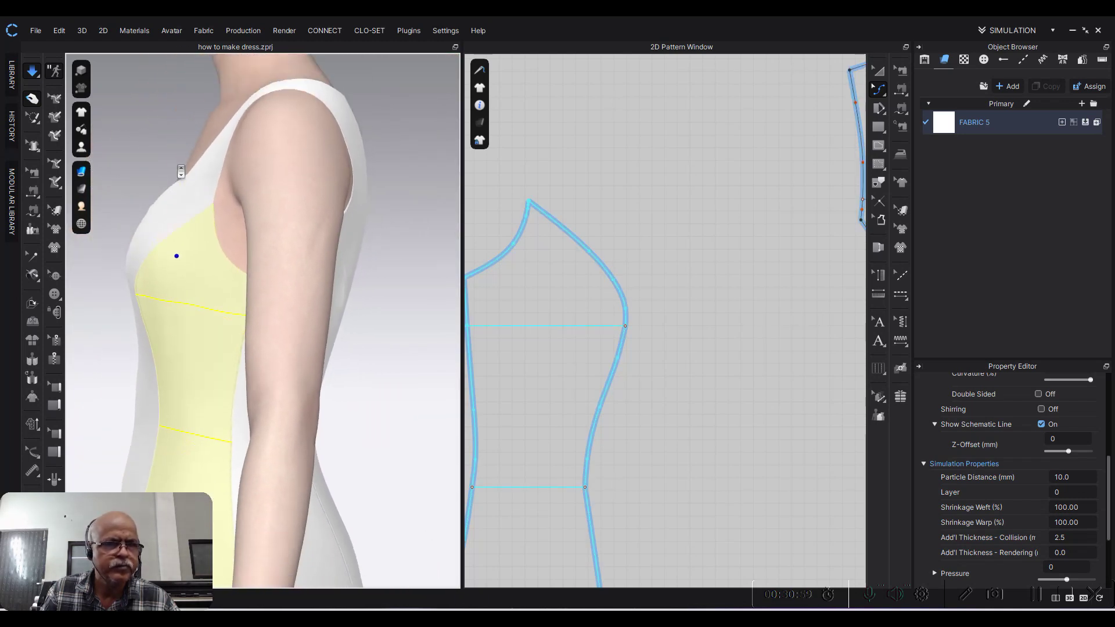
pyautogui.moveTo(182, 161); pyautogui.dragTo(199, 244, button='right')
pyautogui.scroll(3, 342, 220)
pyautogui.scroll(-3, 387, 183)
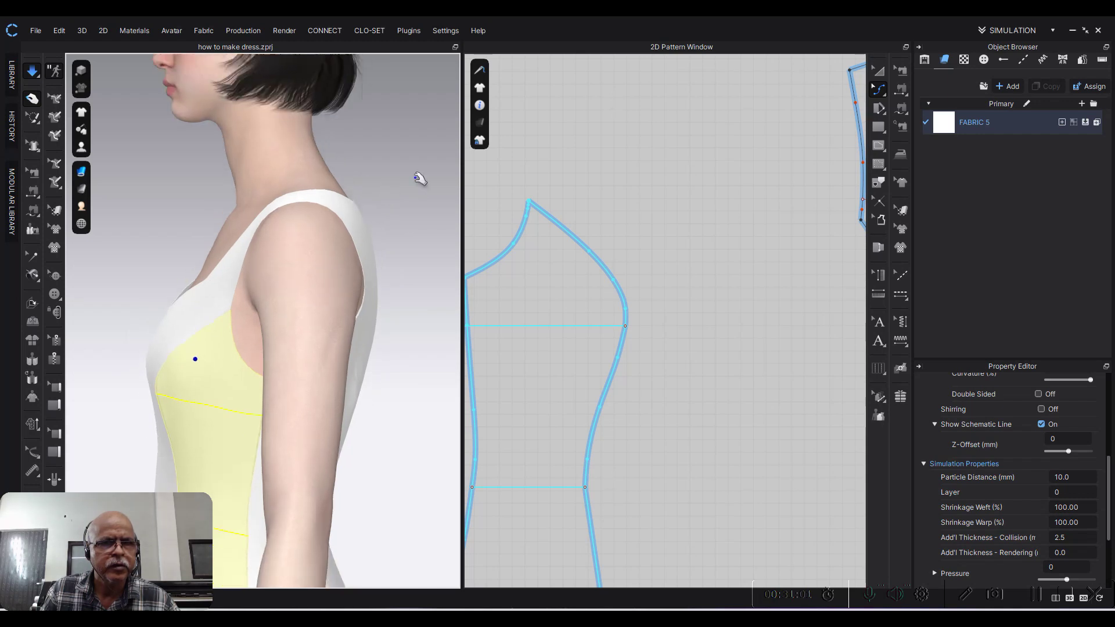
pyautogui.click(415, 179)
pyautogui.moveTo(413, 181)
pyautogui.mouseDown(button='right')
pyautogui.moveTo(296, 218)
pyautogui.moveTo(219, 207)
pyautogui.mouseUp(button='right')
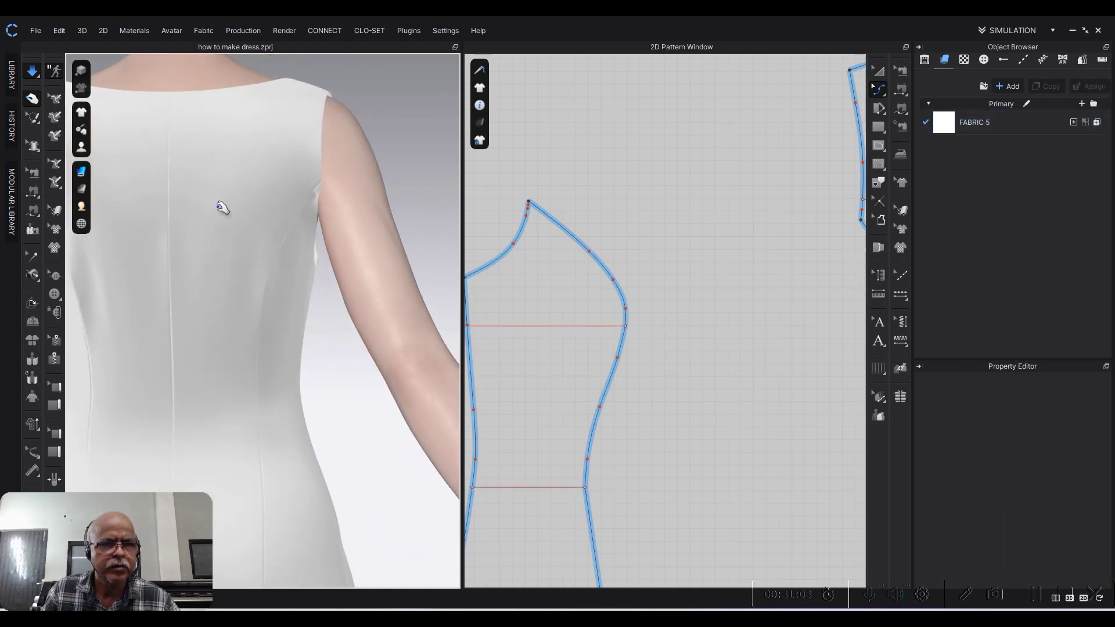
pyautogui.moveTo(219, 206); pyautogui.dragTo(262, 249, button='middle')
pyautogui.scroll(-3, 662, 229)
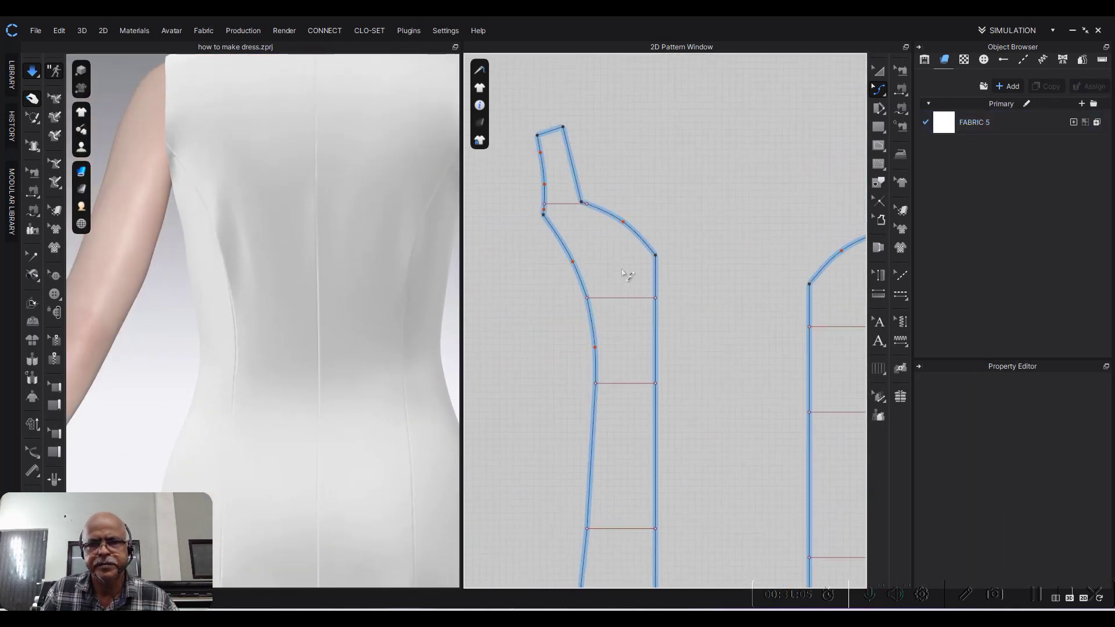
pyautogui.scroll(-2, 639, 248)
pyautogui.scroll(-2, 639, 248)
pyautogui.scroll(-2, 810, 249)
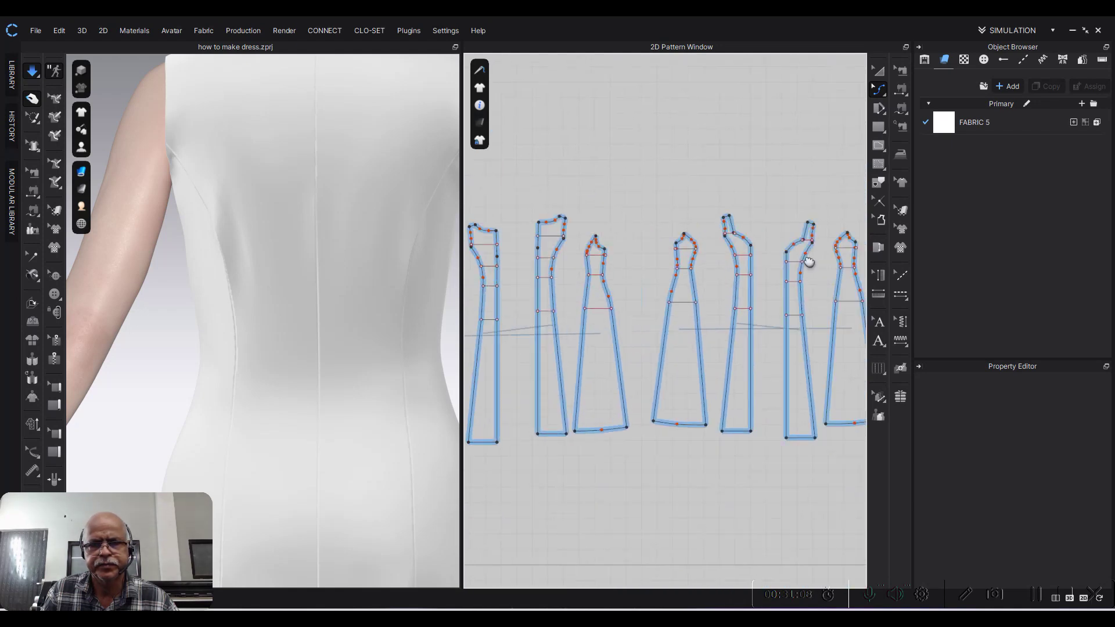
pyautogui.scroll(2, 642, 248)
pyautogui.scroll(2, 706, 274)
pyautogui.scroll(3, 706, 275)
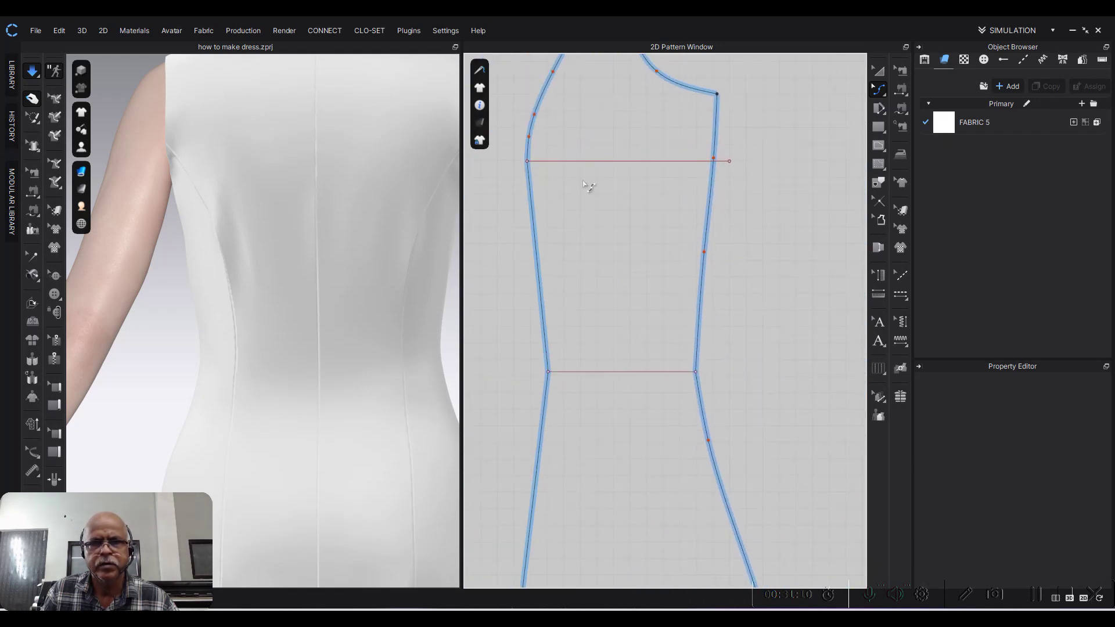
# Step: Finish the internal line across the back bodice, check its measurements, and resimulate
pyautogui.doubleClick(535, 165)
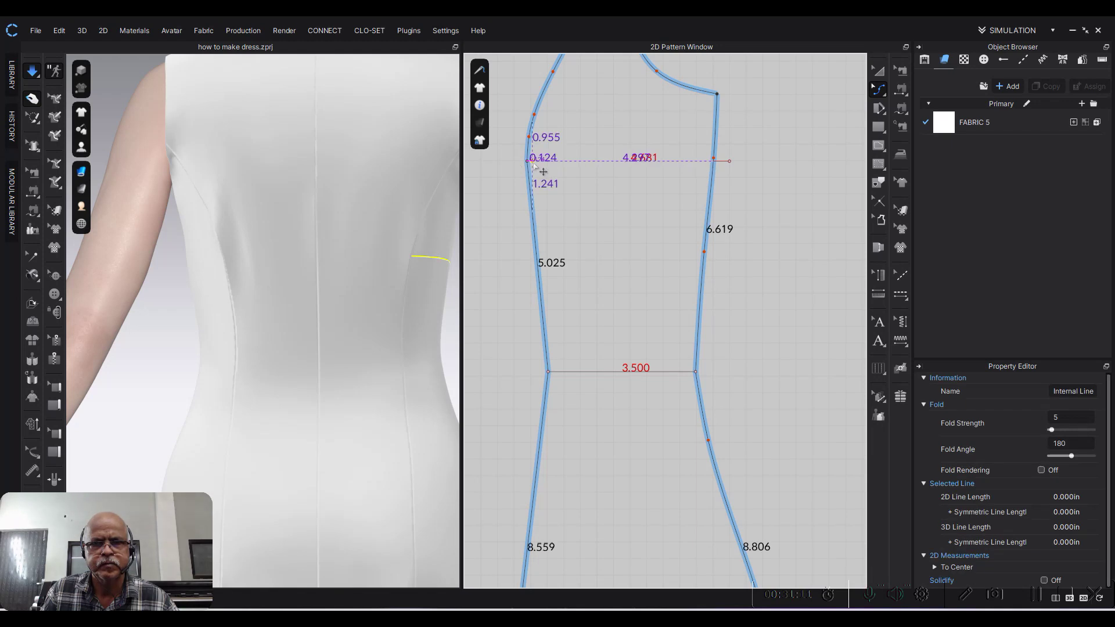
pyautogui.scroll(2, 520, 168)
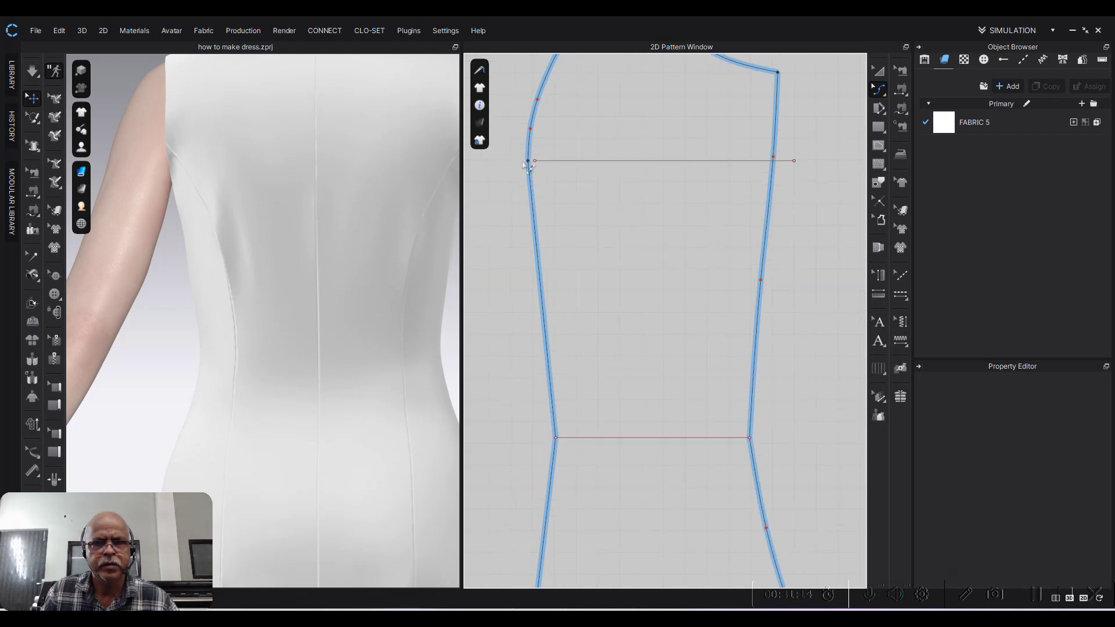
pyautogui.click(528, 163)
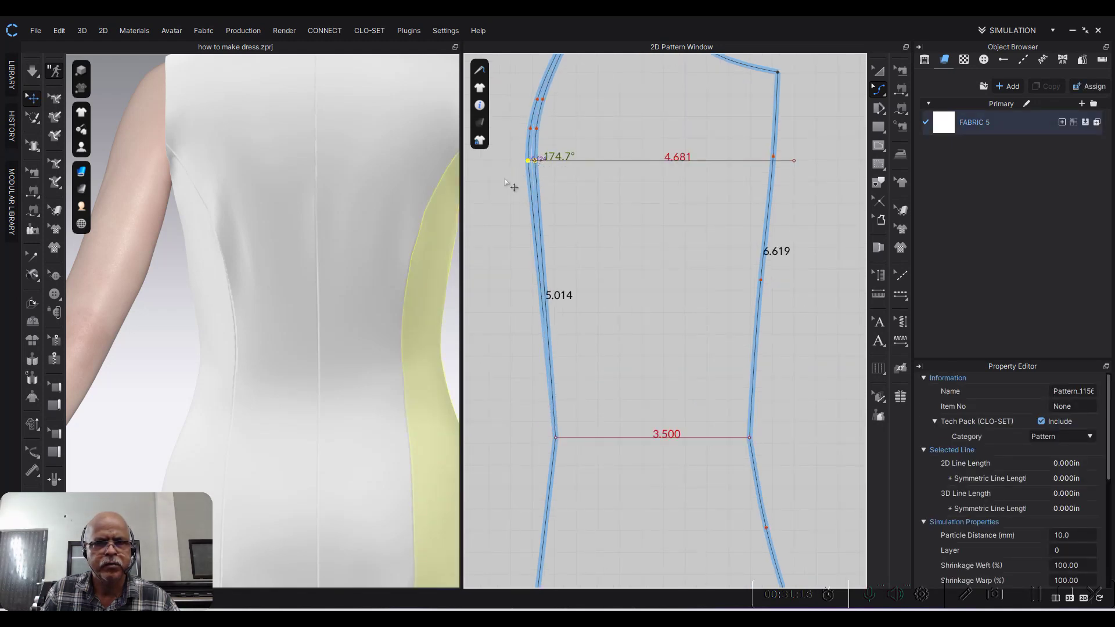
pyautogui.scroll(-2, 507, 183)
pyautogui.press('space')
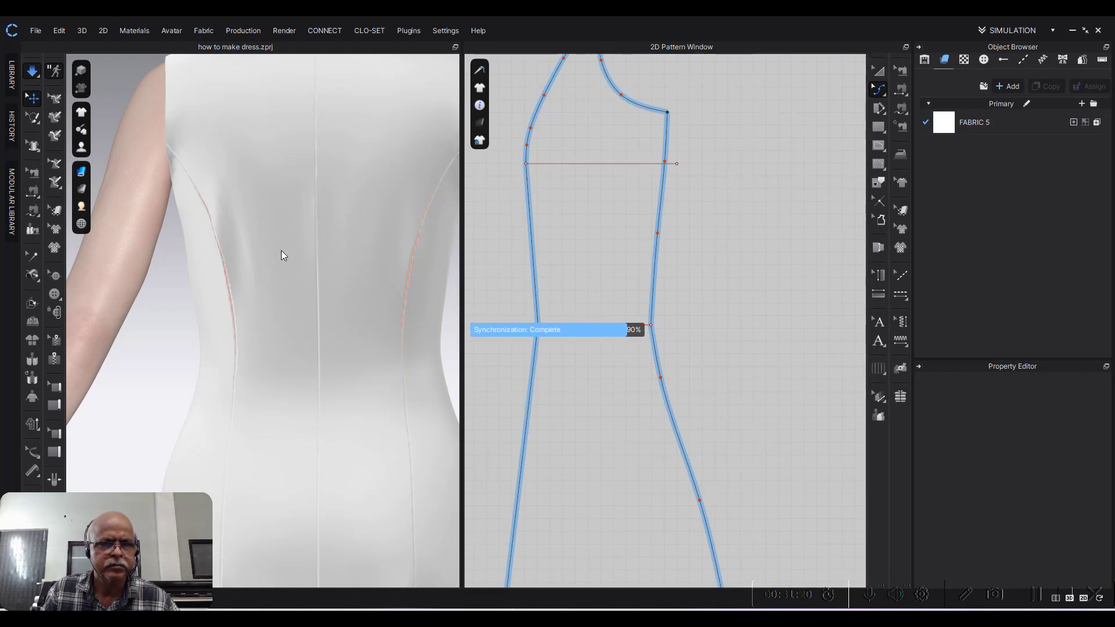
pyautogui.scroll(-3, 281, 255)
pyautogui.scroll(-2, 265, 257)
pyautogui.click(258, 257)
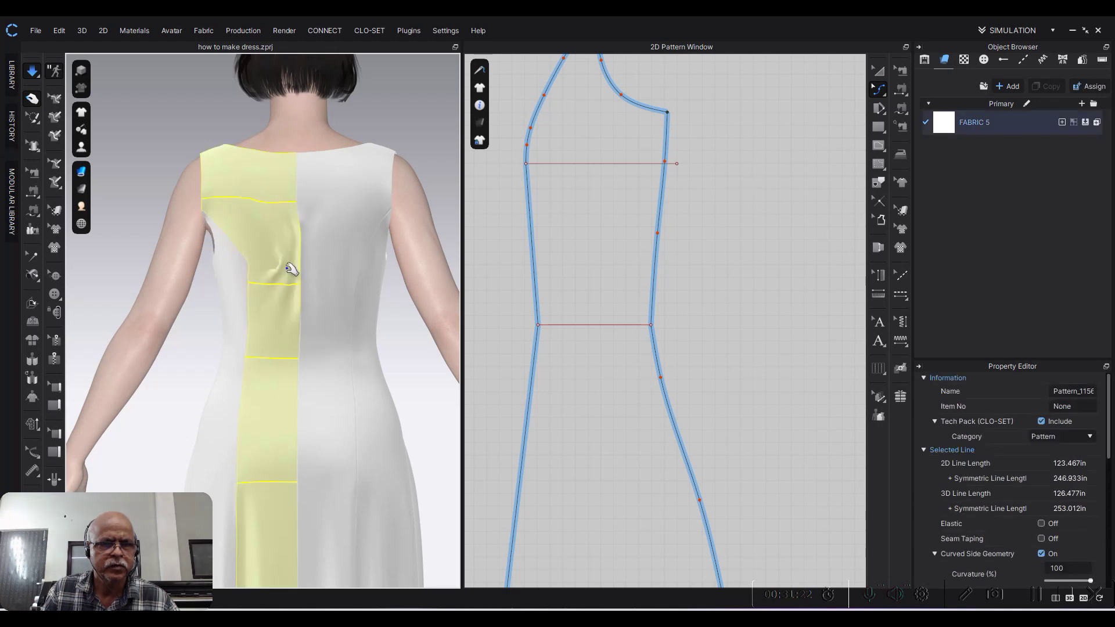
pyautogui.click(309, 284)
pyautogui.click(373, 290)
pyautogui.click(412, 312)
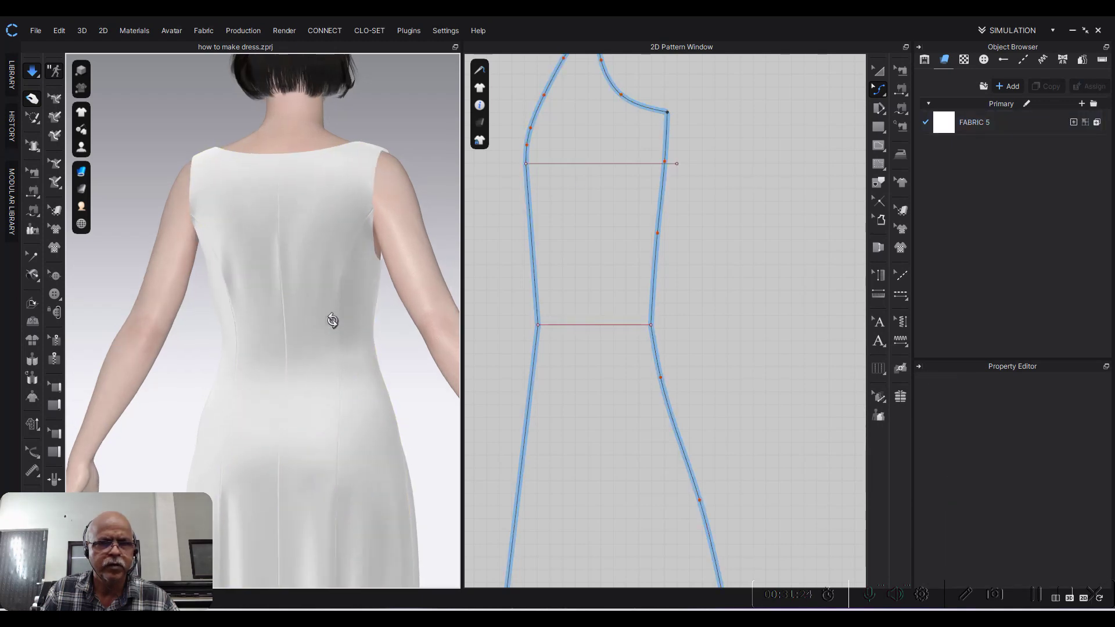
pyautogui.moveTo(359, 319); pyautogui.dragTo(277, 250, button='right')
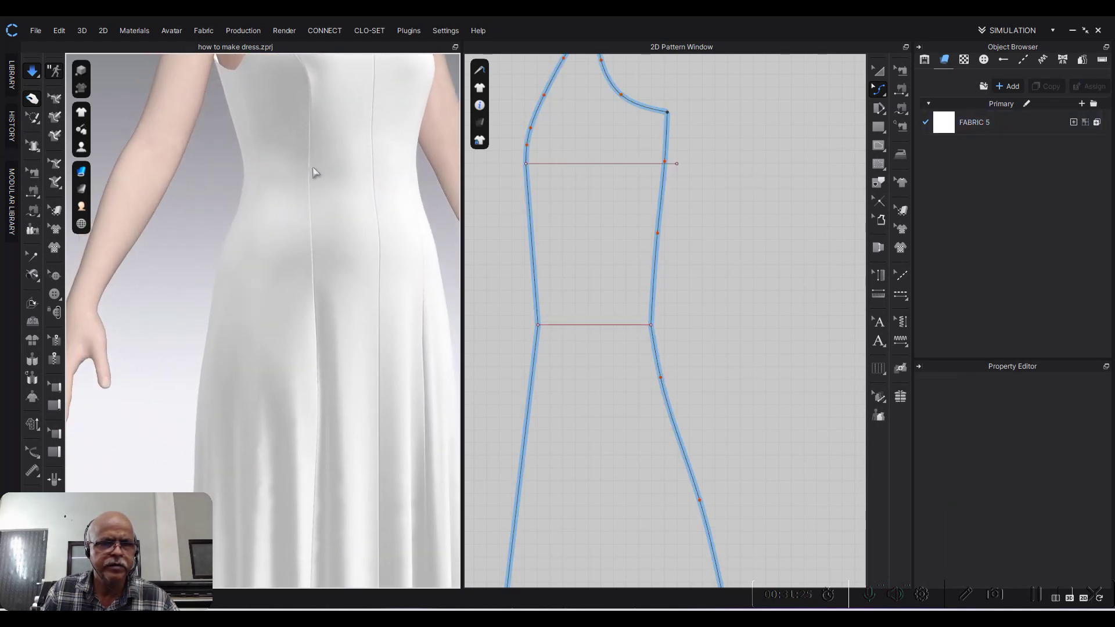
pyautogui.scroll(-2, 314, 169)
pyautogui.scroll(2, 348, 306)
pyautogui.moveTo(366, 273)
pyautogui.mouseDown(button='right')
pyautogui.moveTo(134, 287)
pyautogui.moveTo(297, 297)
pyautogui.mouseUp(button='right')
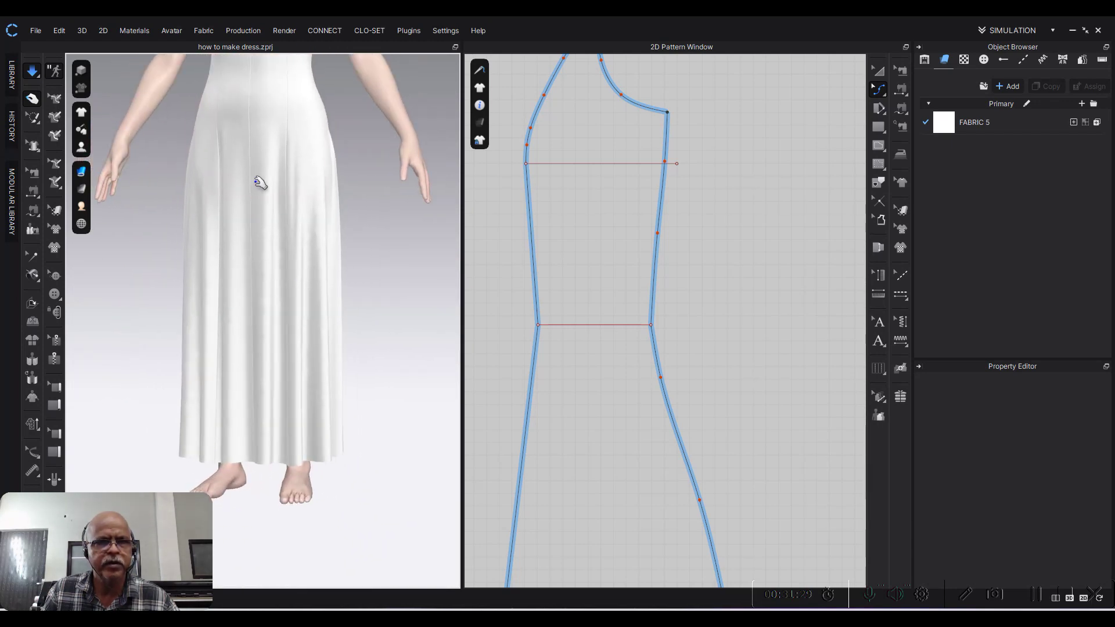
pyautogui.moveTo(262, 187); pyautogui.dragTo(281, 356, button='middle')
pyautogui.scroll(3, 266, 256)
pyautogui.moveTo(266, 257); pyautogui.dragTo(271, 332, button='middle')
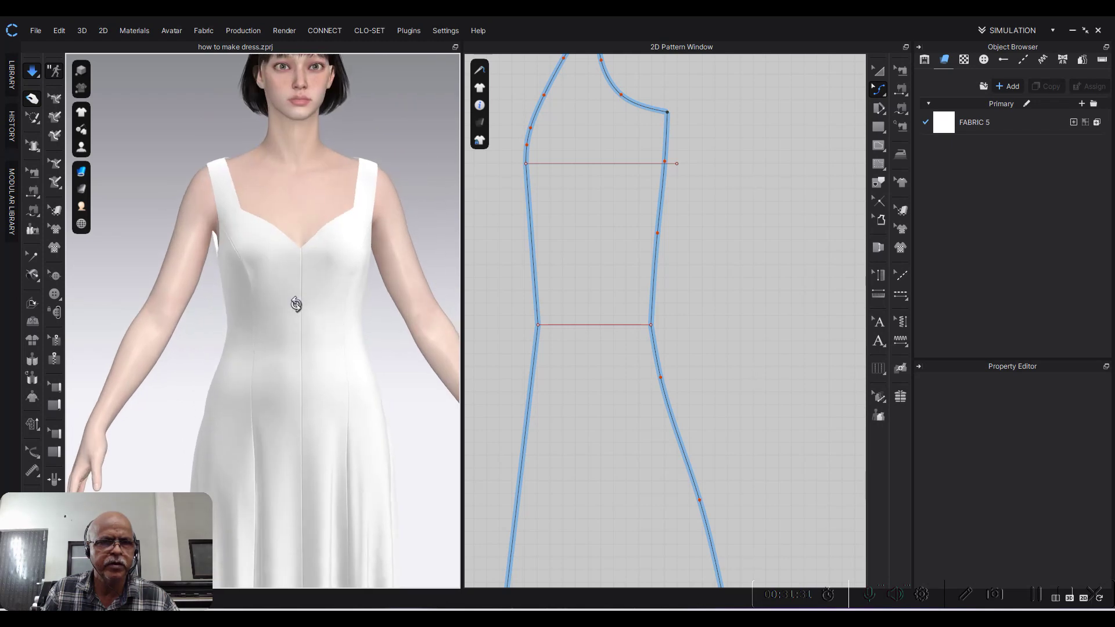
pyautogui.scroll(3, 323, 211)
pyautogui.moveTo(324, 211); pyautogui.dragTo(339, 307, button='middle')
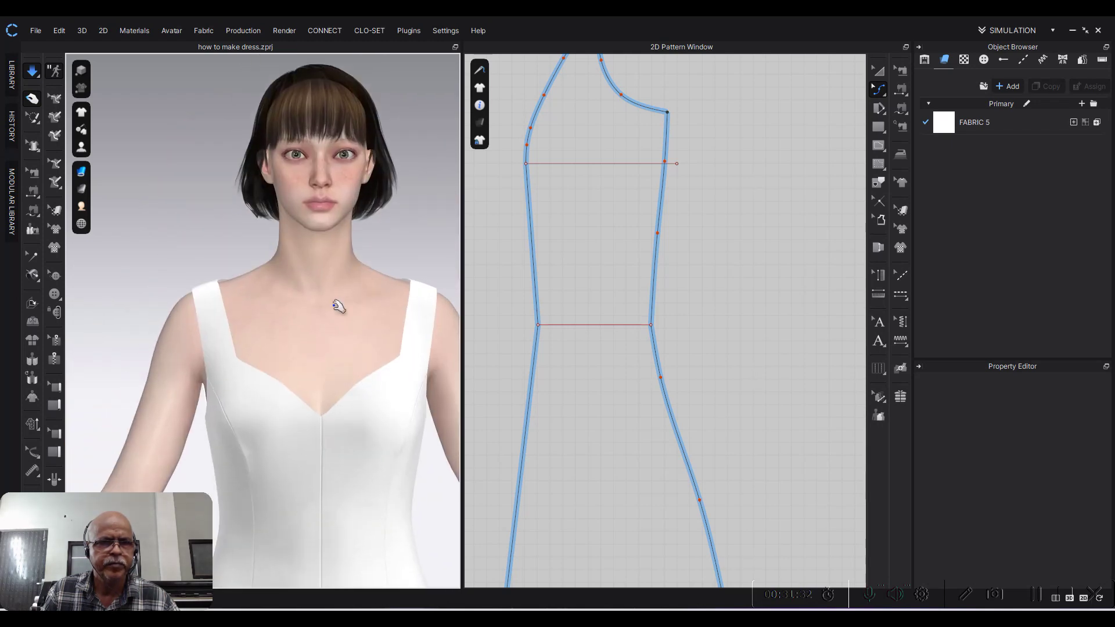
pyautogui.click(215, 292)
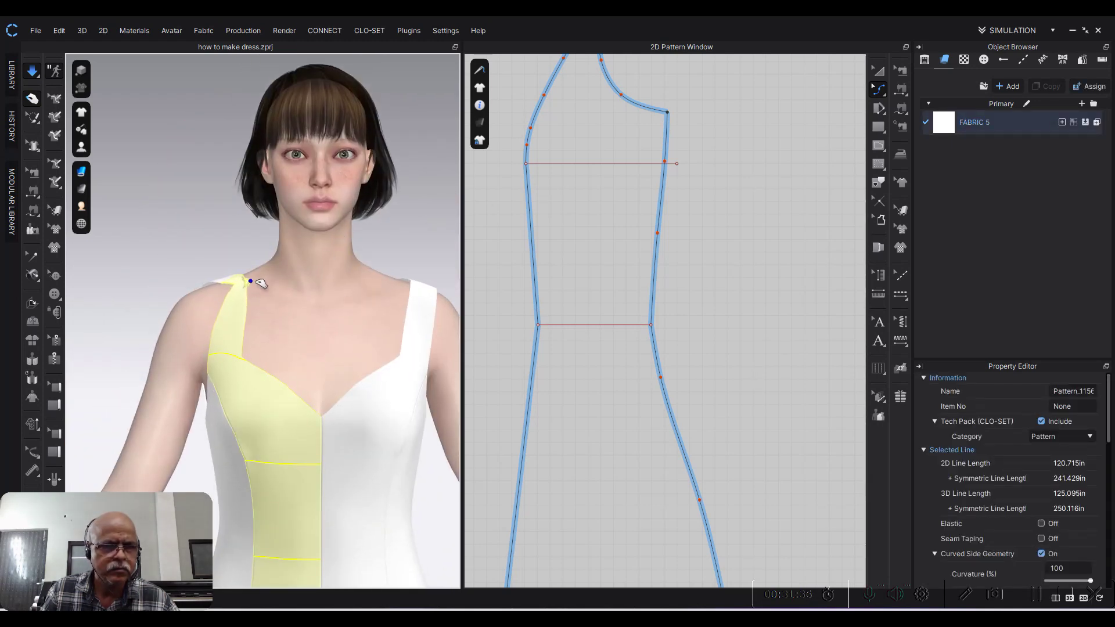
pyautogui.click(186, 247)
pyautogui.moveTo(175, 248)
pyautogui.mouseDown(button='right')
pyautogui.moveTo(312, 259)
pyautogui.moveTo(234, 252)
pyautogui.moveTo(315, 266)
pyautogui.moveTo(269, 298)
pyautogui.moveTo(360, 276)
pyautogui.mouseUp(button='right')
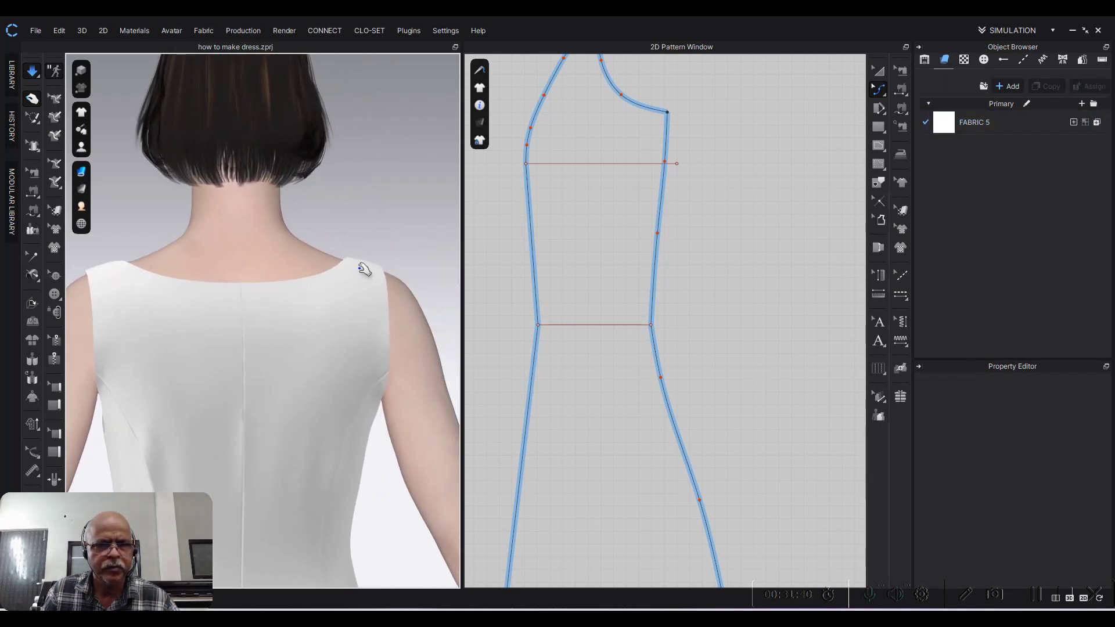
pyautogui.scroll(-2, 644, 233)
# Step: Shift the back pattern's centre-back line 0.25 in and resimulate the dress
pyautogui.scroll(-2, 607, 257)
pyautogui.scroll(-2, 784, 257)
pyautogui.scroll(2, 682, 279)
pyautogui.scroll(-1, 622, 261)
pyautogui.scroll(-2, 623, 262)
pyautogui.scroll(4, 644, 266)
pyautogui.scroll(3, 628, 266)
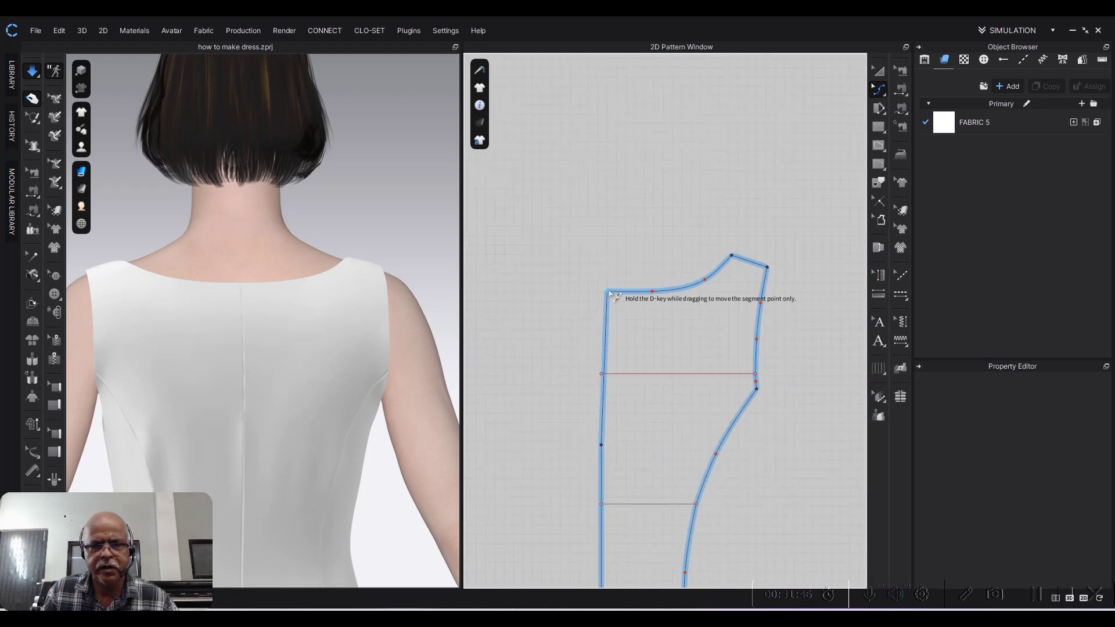
pyautogui.moveTo(607, 307); pyautogui.dragTo(611, 305)
pyautogui.press('Return')
pyautogui.write('.25')
pyautogui.press('Return')
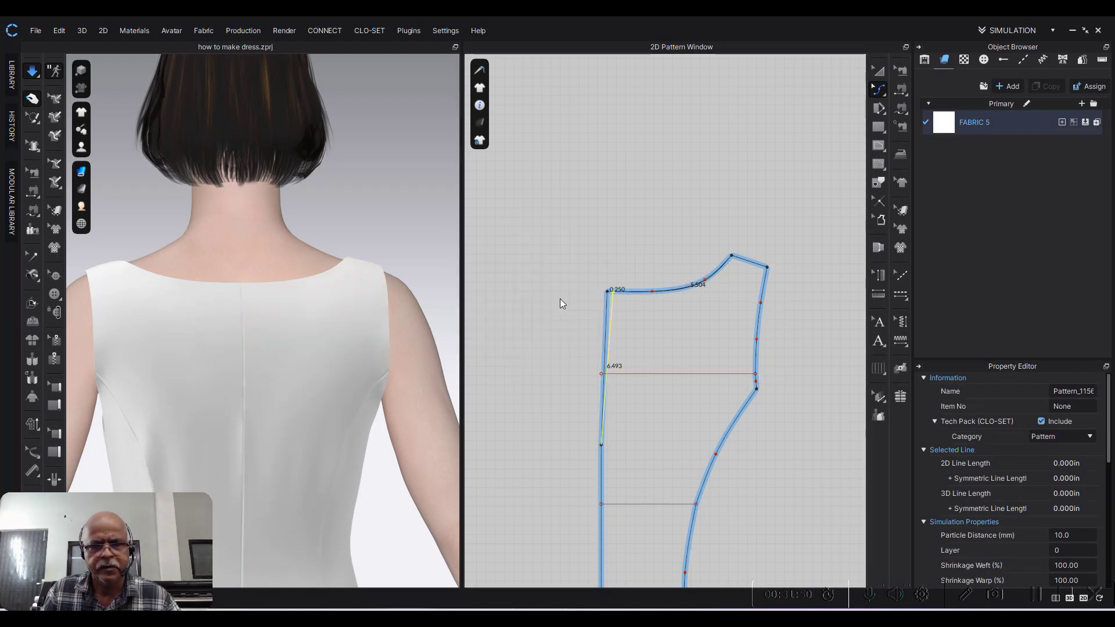
pyautogui.click(557, 215)
pyautogui.press('space')
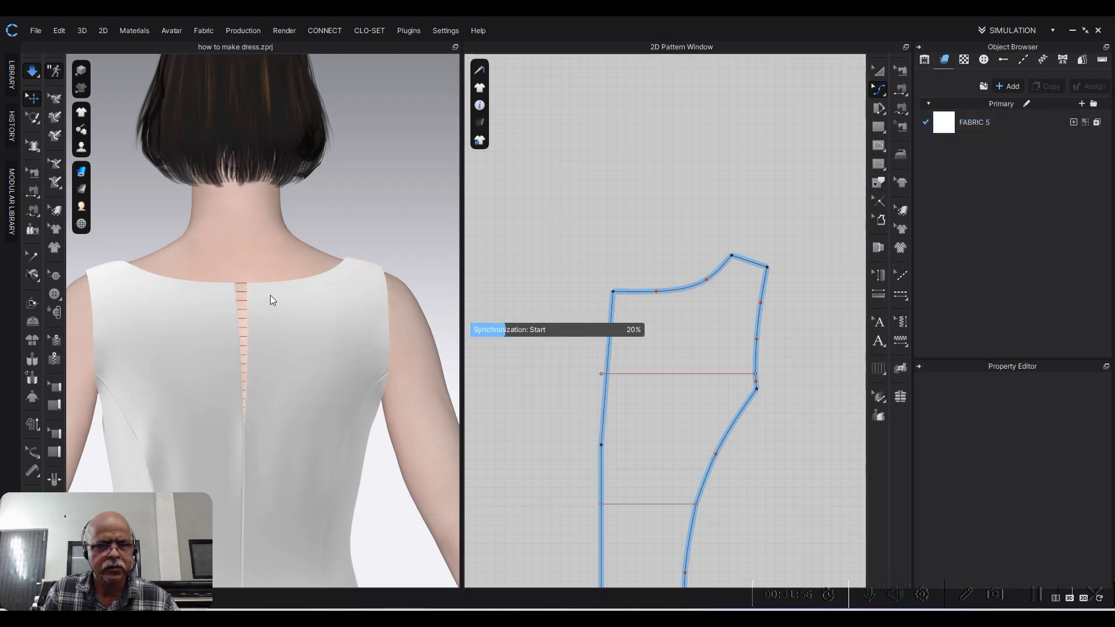
# Step: Check the closed back seam and pull the back shoulder fabric into place
pyautogui.scroll(3, 279, 300)
pyautogui.moveTo(207, 317); pyautogui.dragTo(289, 299, button='right')
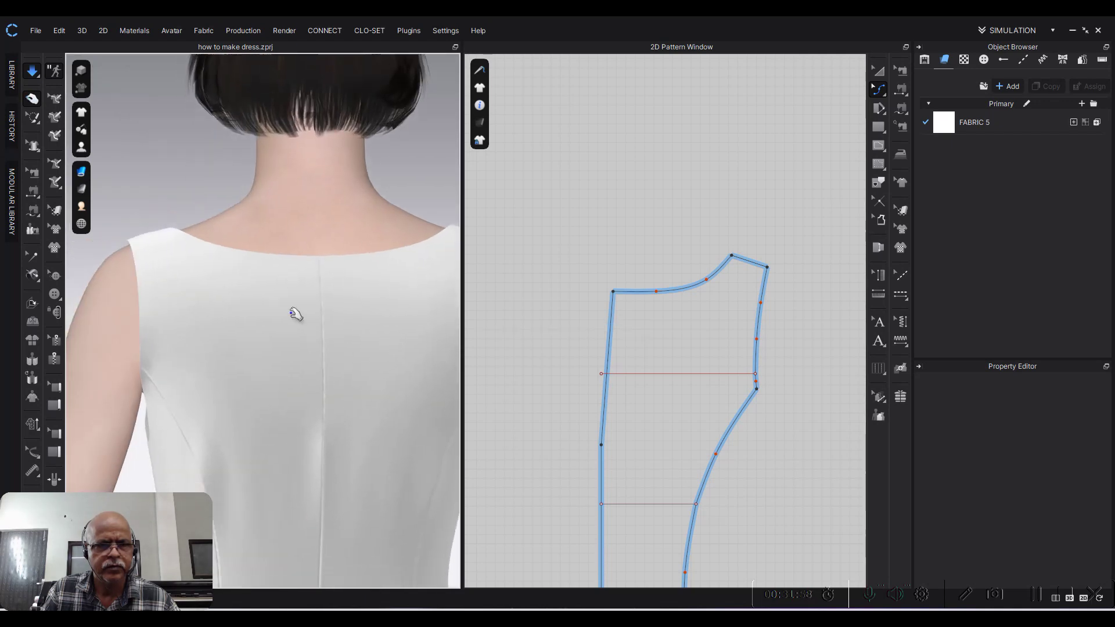
pyautogui.scroll(-2, 292, 300)
pyautogui.click(340, 342)
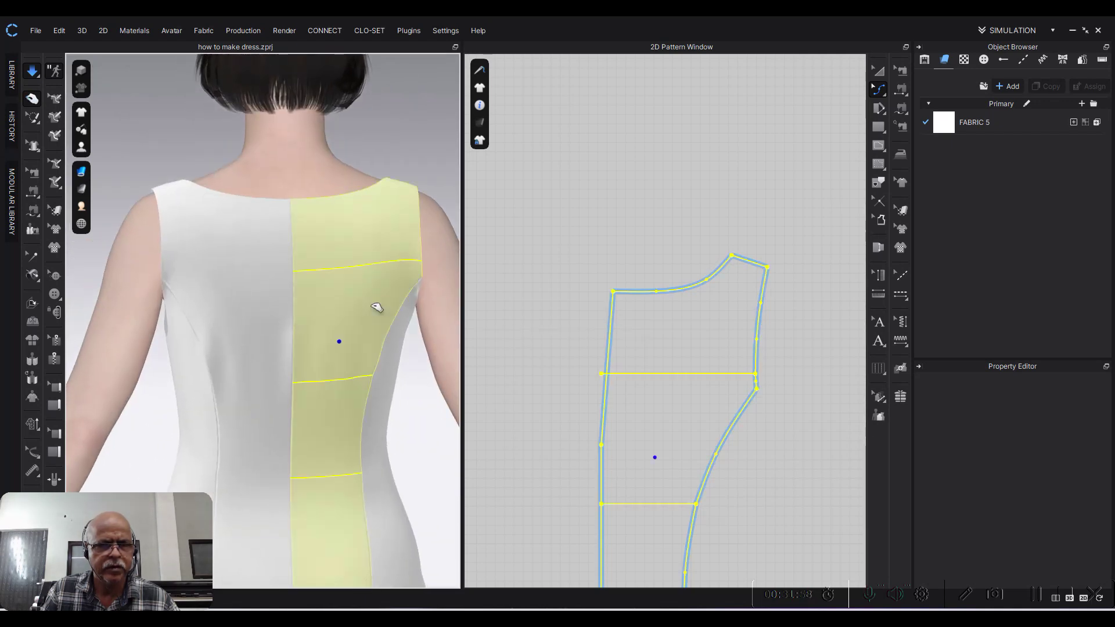
pyautogui.click(232, 334)
pyautogui.scroll(2, 249, 344)
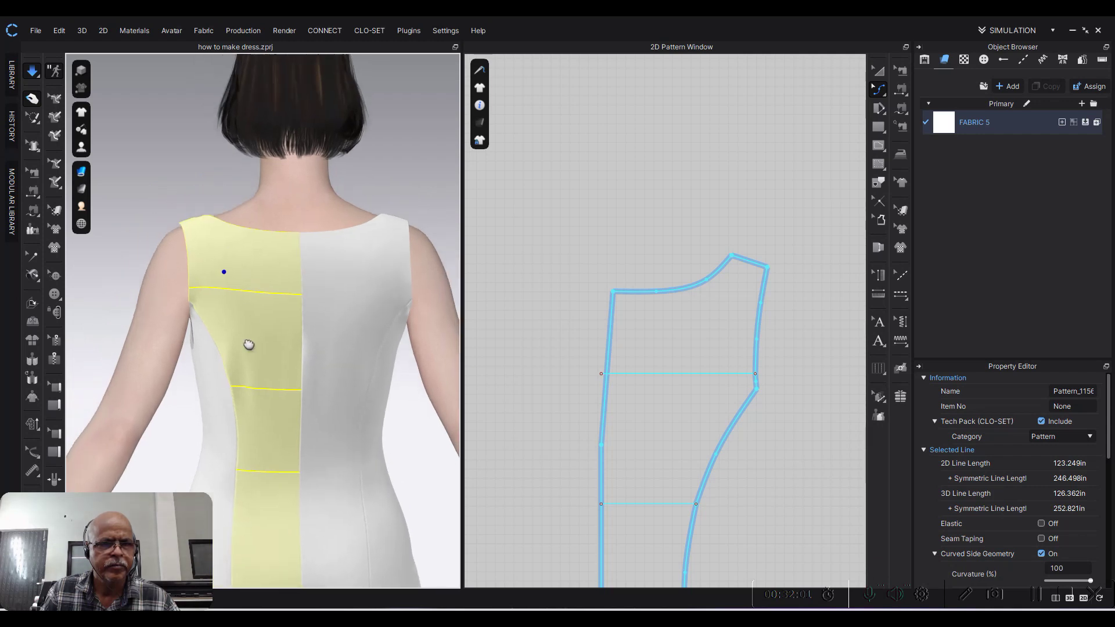
pyautogui.moveTo(244, 318); pyautogui.dragTo(244, 323)
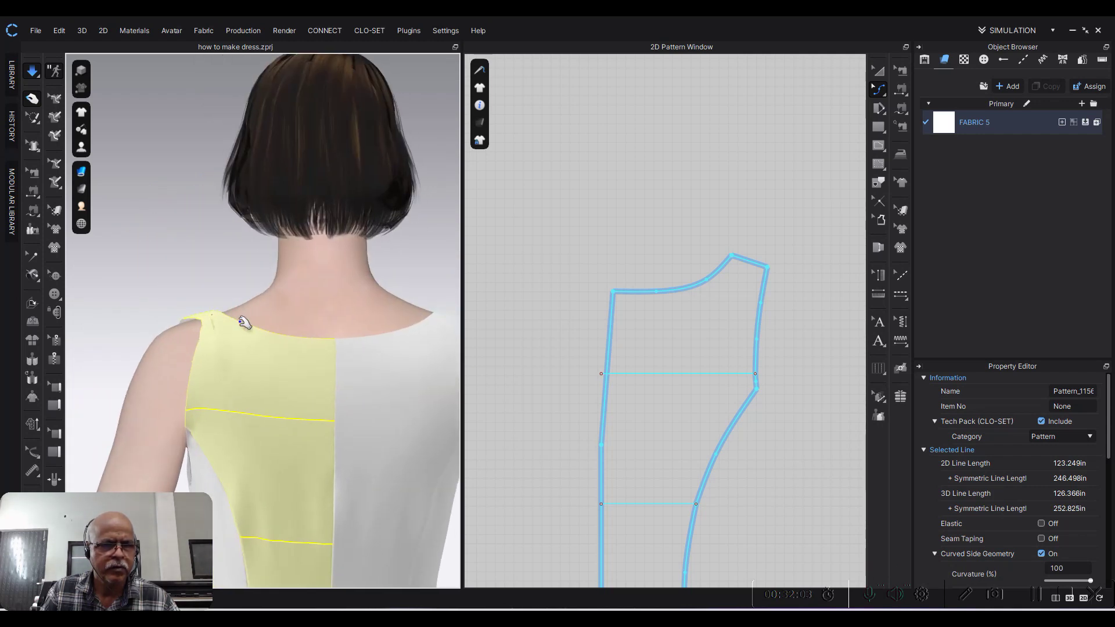
pyautogui.moveTo(393, 358); pyautogui.dragTo(224, 346, button='middle')
pyautogui.click(224, 346)
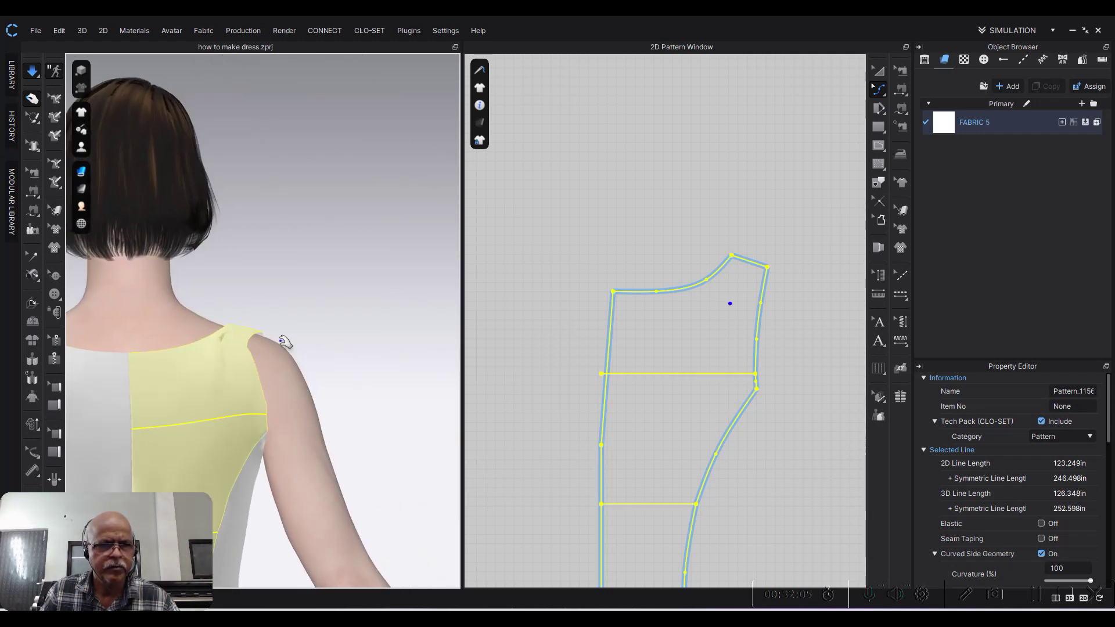
pyautogui.click(285, 342)
# Step: Smooth the front shoulder strap and save the project as how to make dress.zprj
pyautogui.moveTo(337, 336)
pyautogui.mouseDown(button='right')
pyautogui.moveTo(207, 349)
pyautogui.moveTo(200, 291)
pyautogui.moveTo(290, 320)
pyautogui.moveTo(363, 255)
pyautogui.mouseUp(button='right')
pyautogui.click(340, 242)
pyautogui.moveTo(335, 307); pyautogui.dragTo(314, 309)
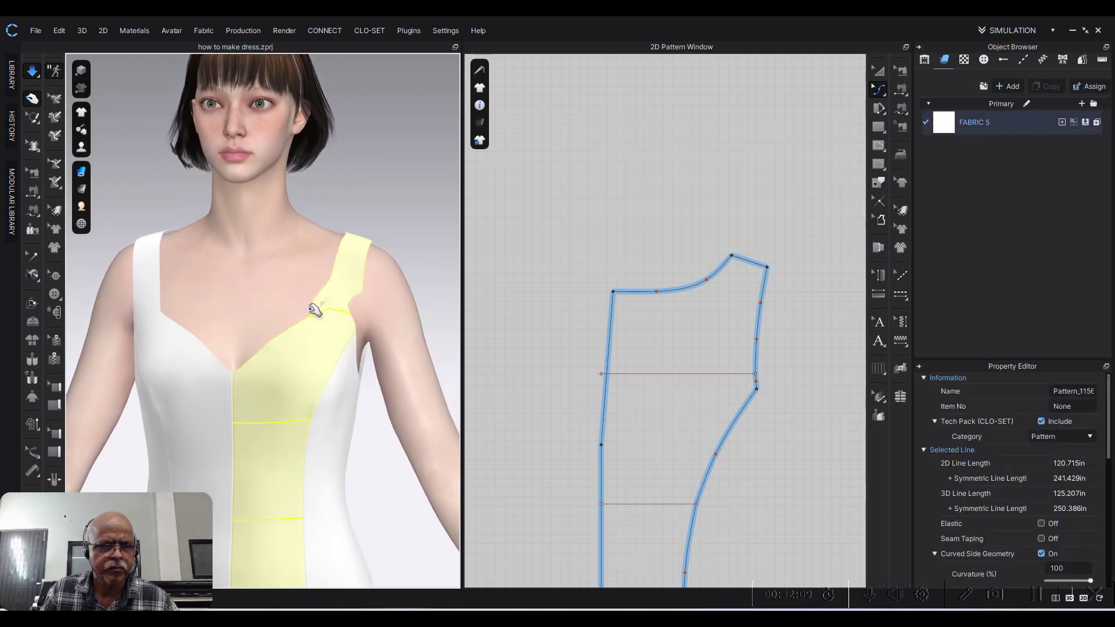
pyautogui.scroll(-3, 268, 365)
pyautogui.click(374, 229)
pyautogui.scroll(-2, 299, 294)
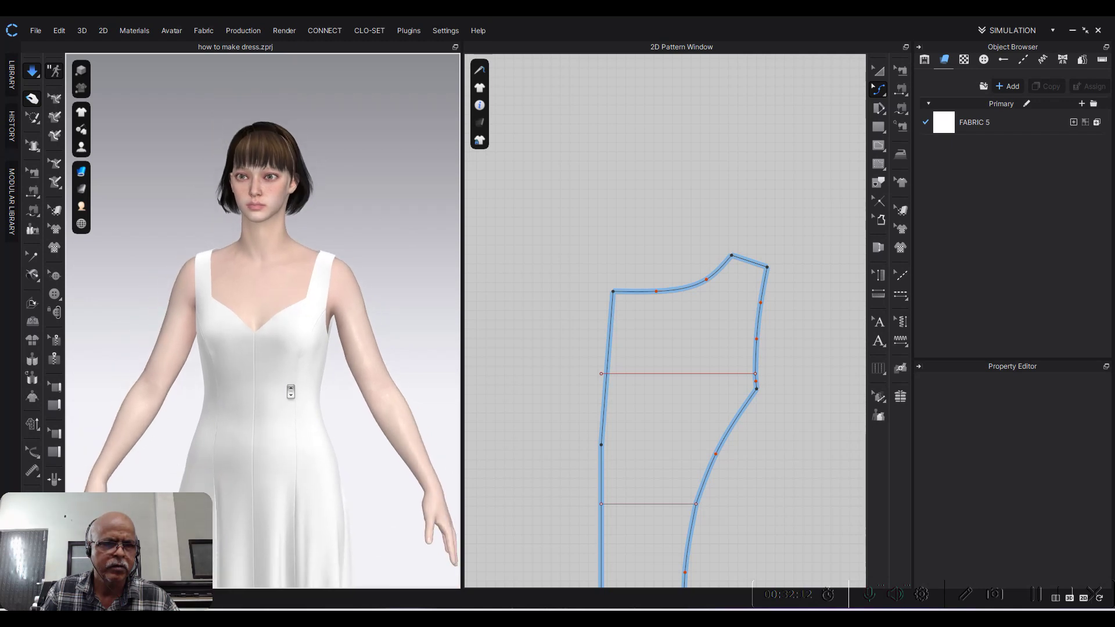
pyautogui.scroll(-2, 291, 386)
pyautogui.scroll(-3, 318, 316)
pyautogui.scroll(-1, 371, 349)
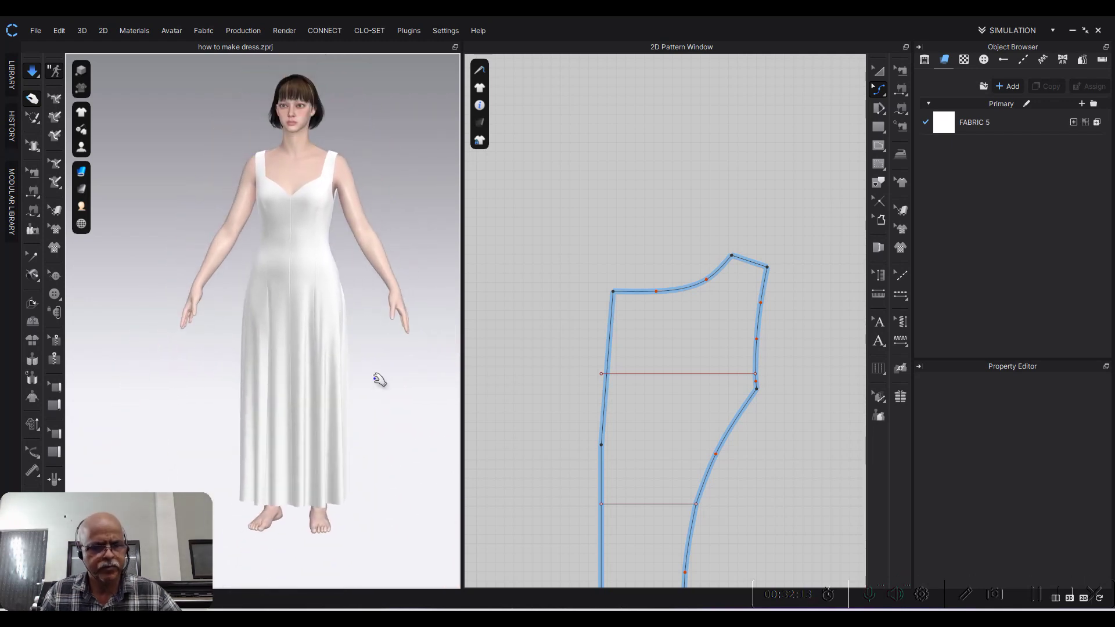
pyautogui.press('space')
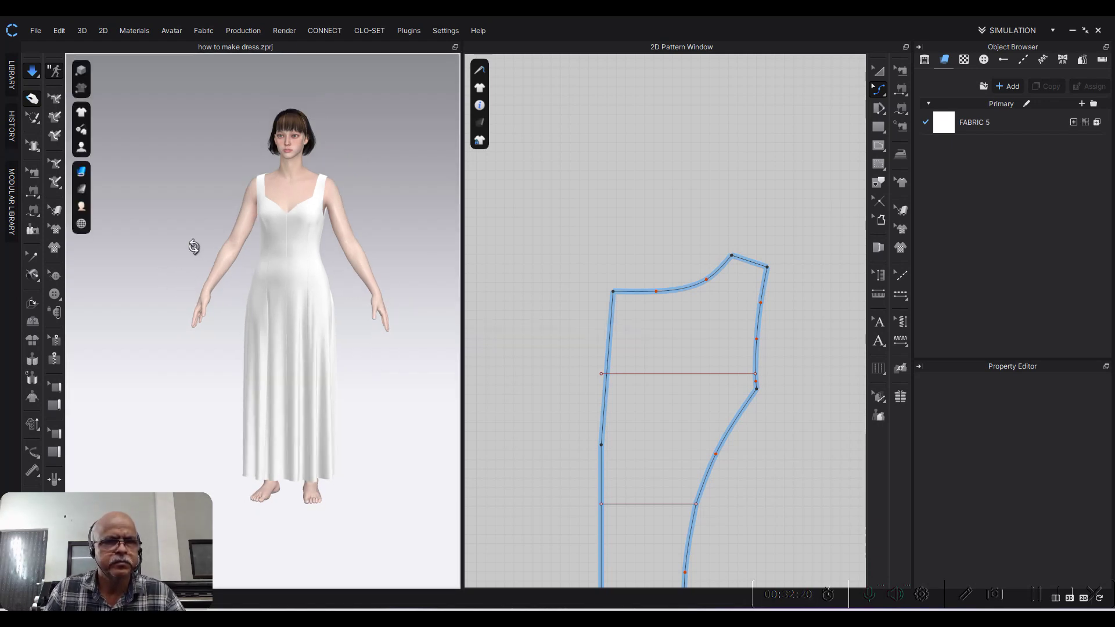
pyautogui.moveTo(186, 247); pyautogui.dragTo(200, 248, button='right')
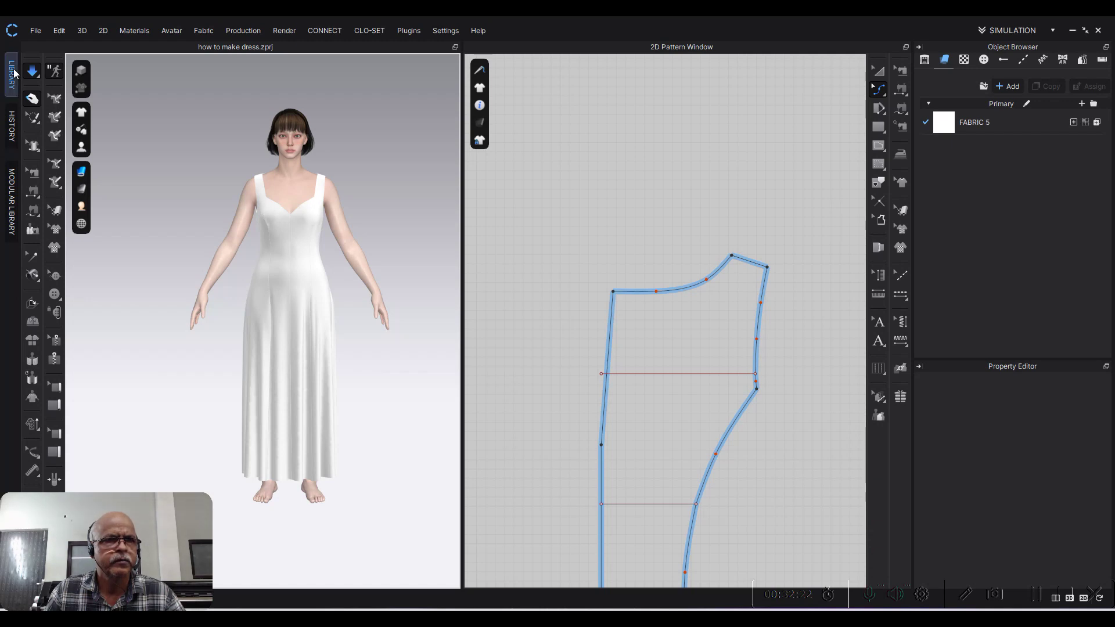
# Step: Load a new pose onto the avatar from the library's Avatar > Female_V2 folder
pyautogui.click(13, 73)
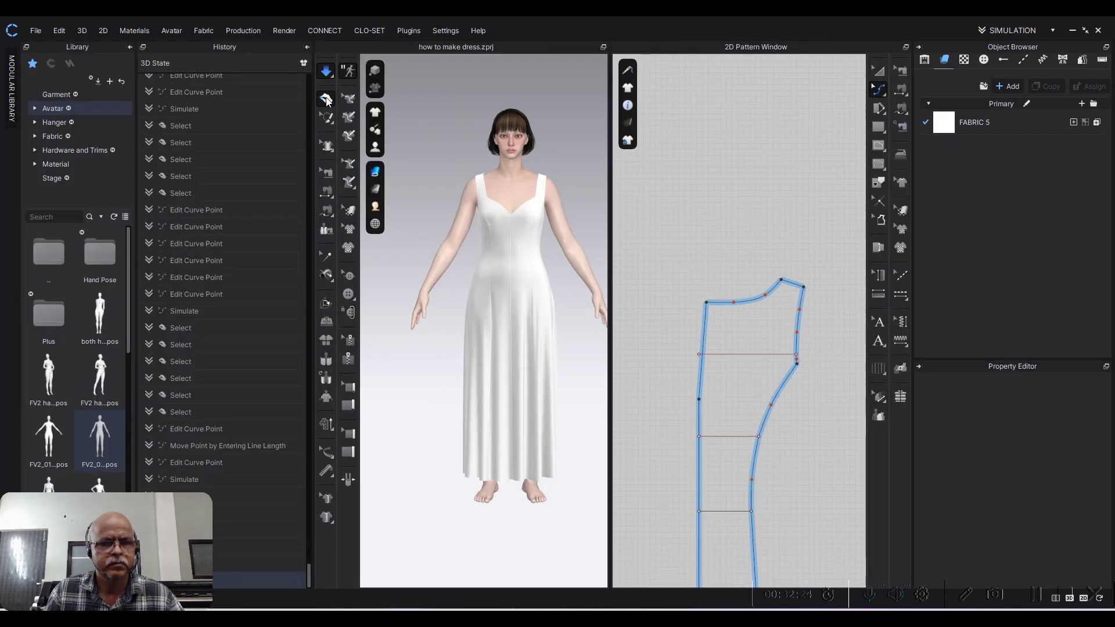
pyautogui.click(326, 99)
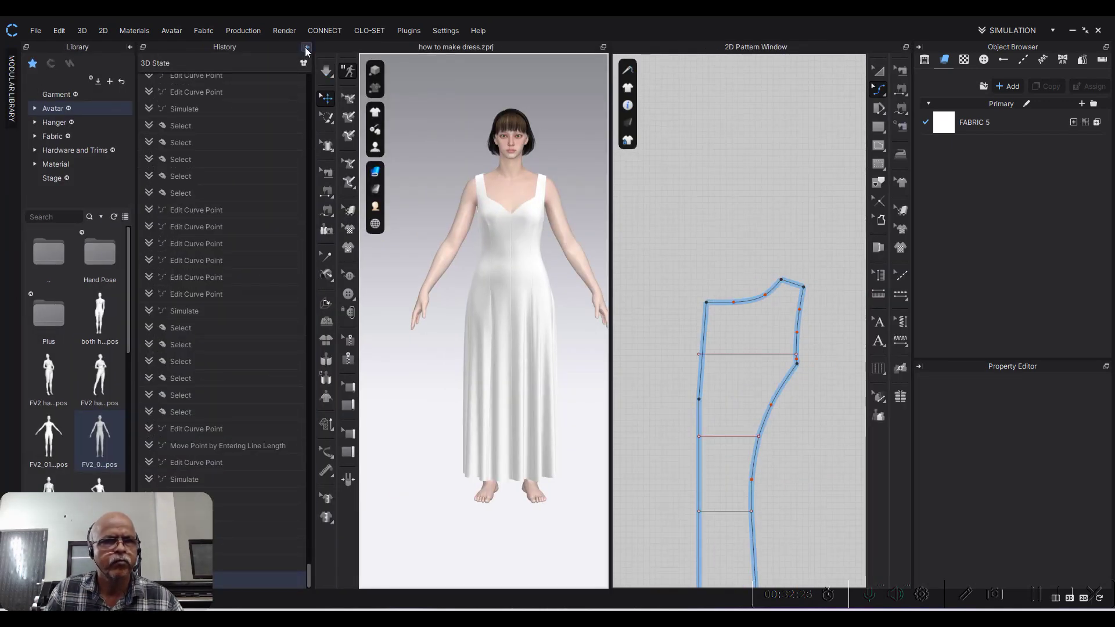
pyautogui.click(306, 51)
pyautogui.doubleClick(64, 110)
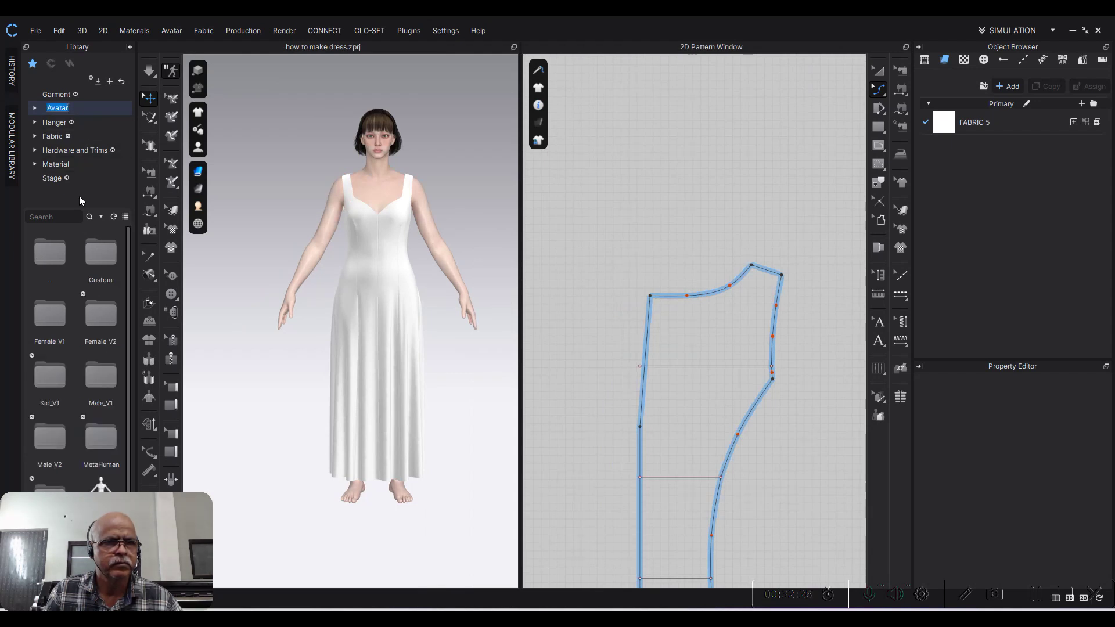
pyautogui.doubleClick(103, 315)
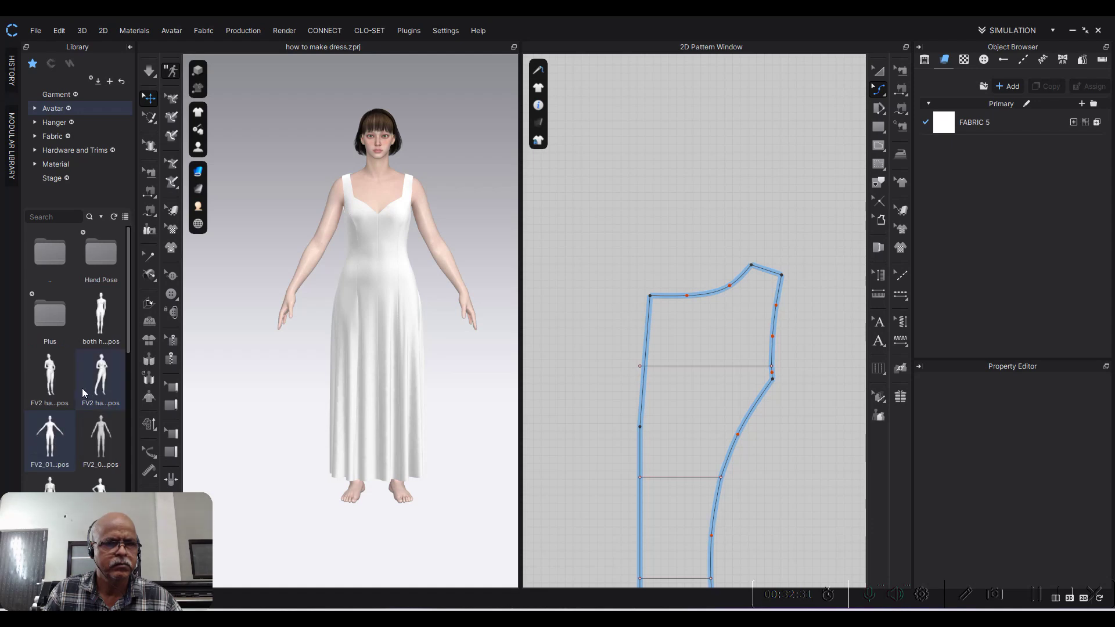
pyautogui.scroll(-3, 61, 427)
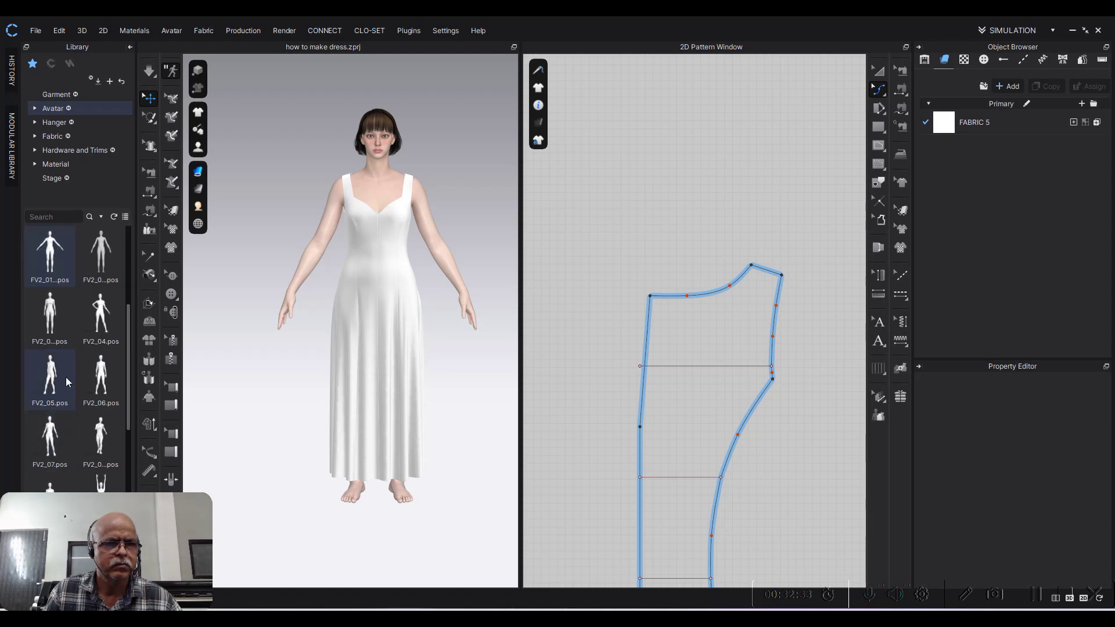
pyautogui.moveTo(49, 314); pyautogui.dragTo(365, 301)
pyautogui.click(588, 363)
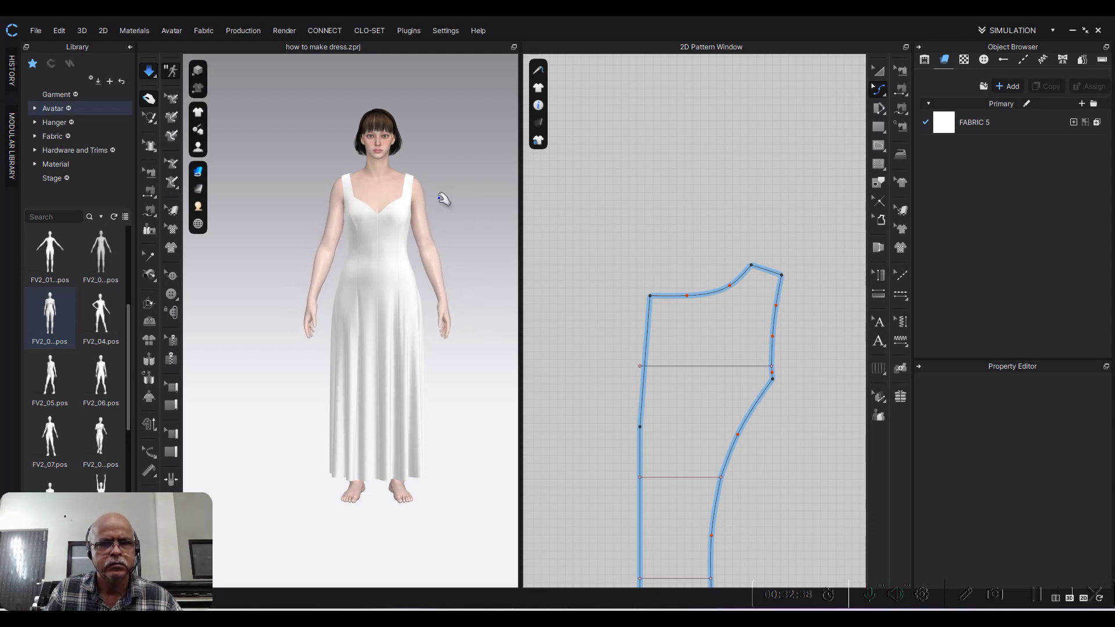
pyautogui.click(148, 77)
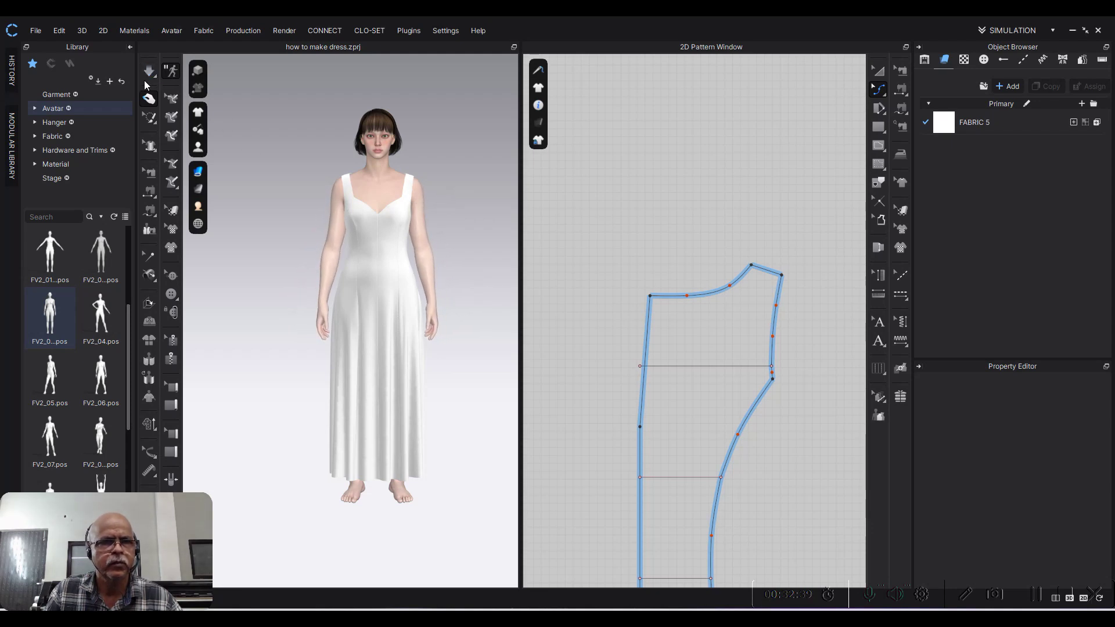
# Step: Collapse the library and simulate so the dress settles on the posed avatar
pyautogui.click(129, 48)
pyautogui.click(101, 125)
pyautogui.press('space')
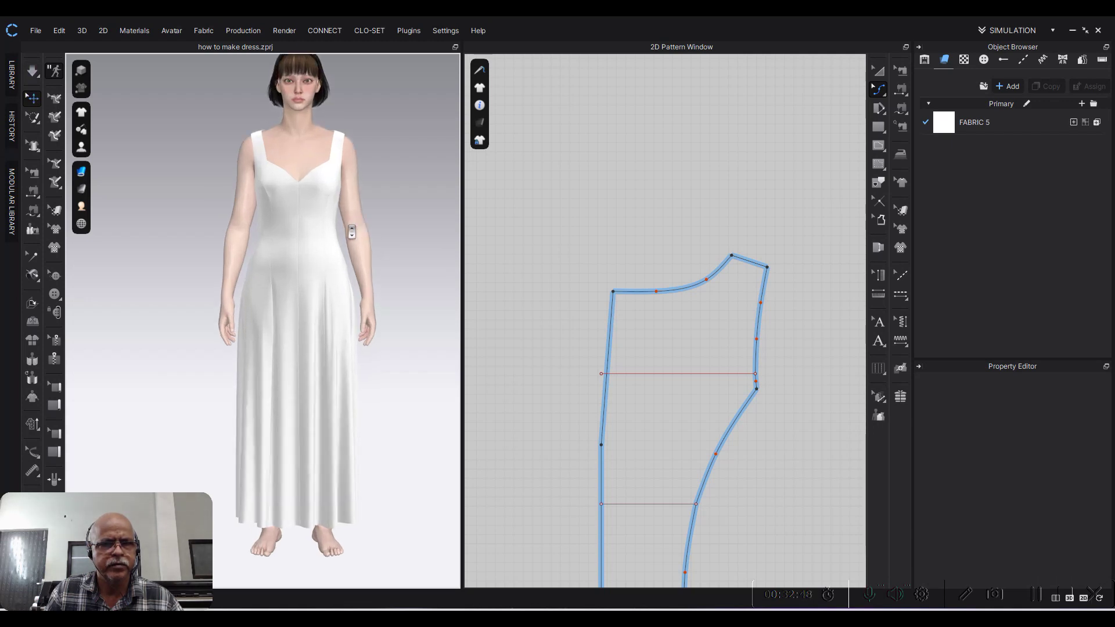
pyautogui.moveTo(358, 232)
pyautogui.mouseDown(button='right')
pyautogui.moveTo(76, 205)
pyautogui.moveTo(393, 224)
pyautogui.moveTo(379, 167)
pyautogui.moveTo(348, 236)
pyautogui.mouseUp(button='right')
# Step: Move the second dress panel's bottom hem corner point down by 0.5 in
pyautogui.scroll(3, 349, 237)
pyautogui.scroll(-3, 542, 299)
pyautogui.scroll(-3, 672, 323)
pyautogui.scroll(2, 684, 296)
pyautogui.scroll(1, 668, 304)
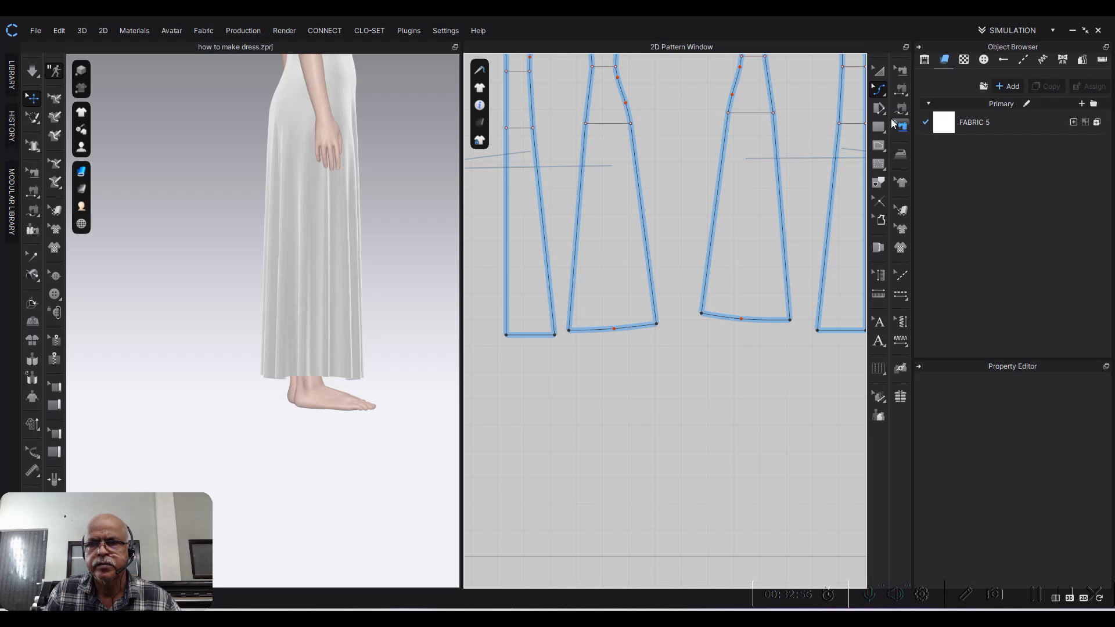
pyautogui.click(657, 329)
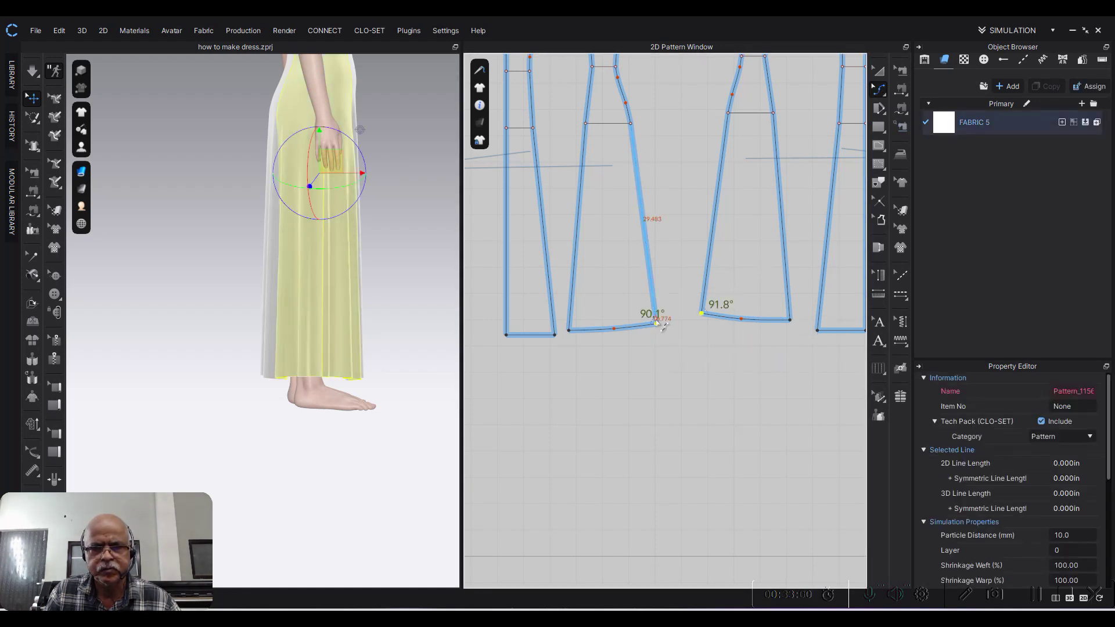
pyautogui.rightClick(657, 330)
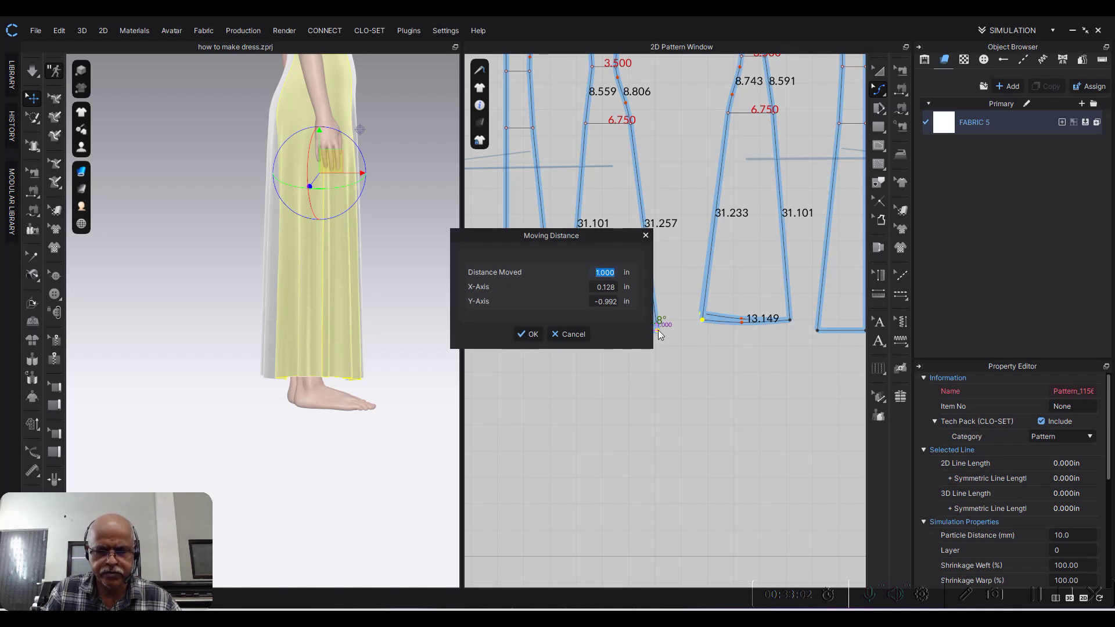
pyautogui.write('.5')
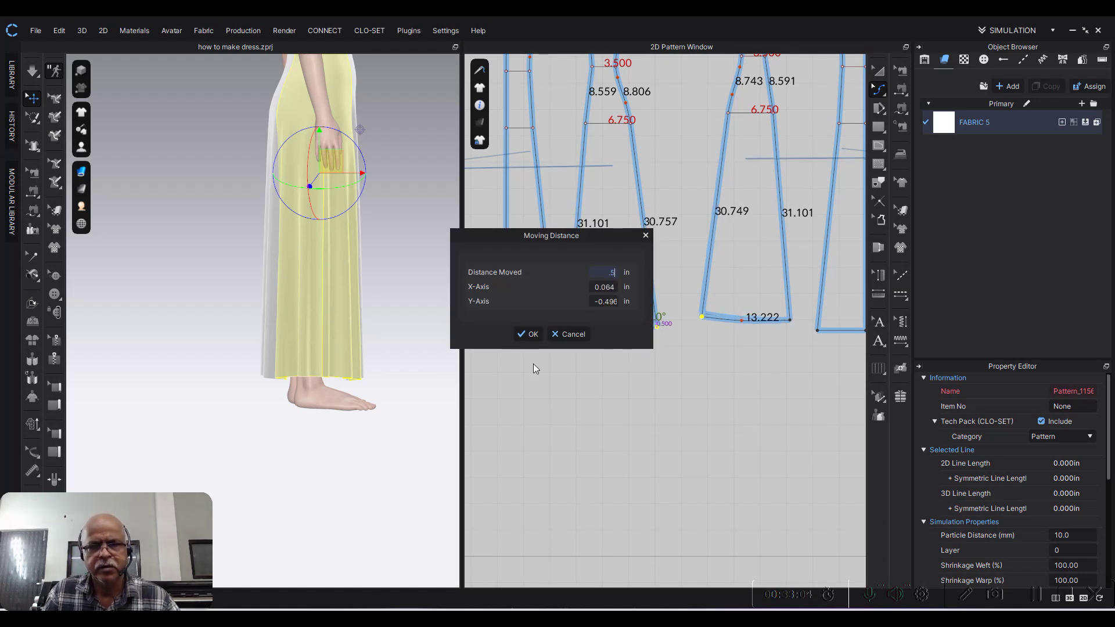
pyautogui.click(531, 336)
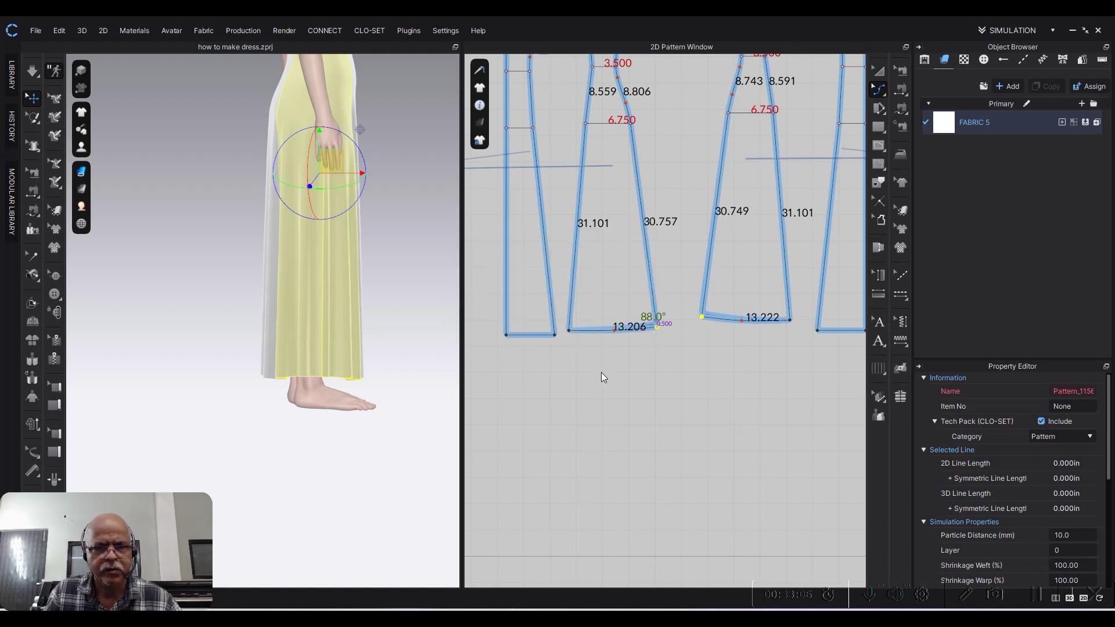
pyautogui.click(640, 386)
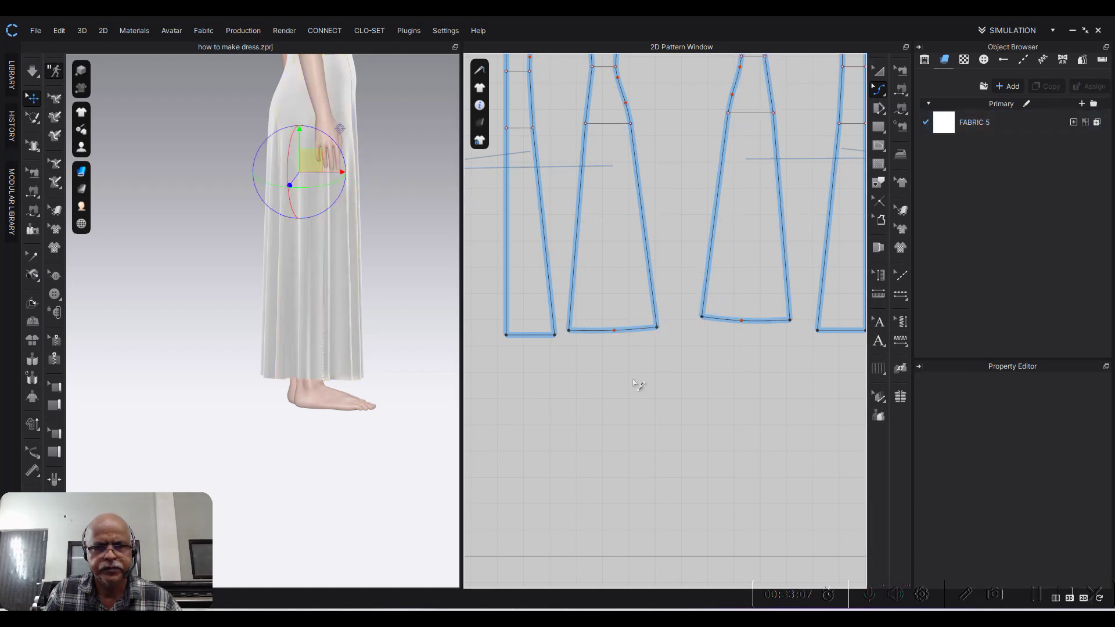
# Step: Turn the avatar to front and side profile, then resume simulation so the dress updates
pyautogui.scroll(2, 386, 378)
pyautogui.moveTo(386, 378)
pyautogui.mouseDown(button='right')
pyautogui.moveTo(345, 354)
pyautogui.moveTo(215, 373)
pyautogui.mouseUp(button='right')
pyautogui.moveTo(333, 381)
pyautogui.mouseDown(button='middle')
pyautogui.moveTo(333, 445)
pyautogui.moveTo(286, 398)
pyautogui.moveTo(298, 363)
pyautogui.mouseUp(button='middle')
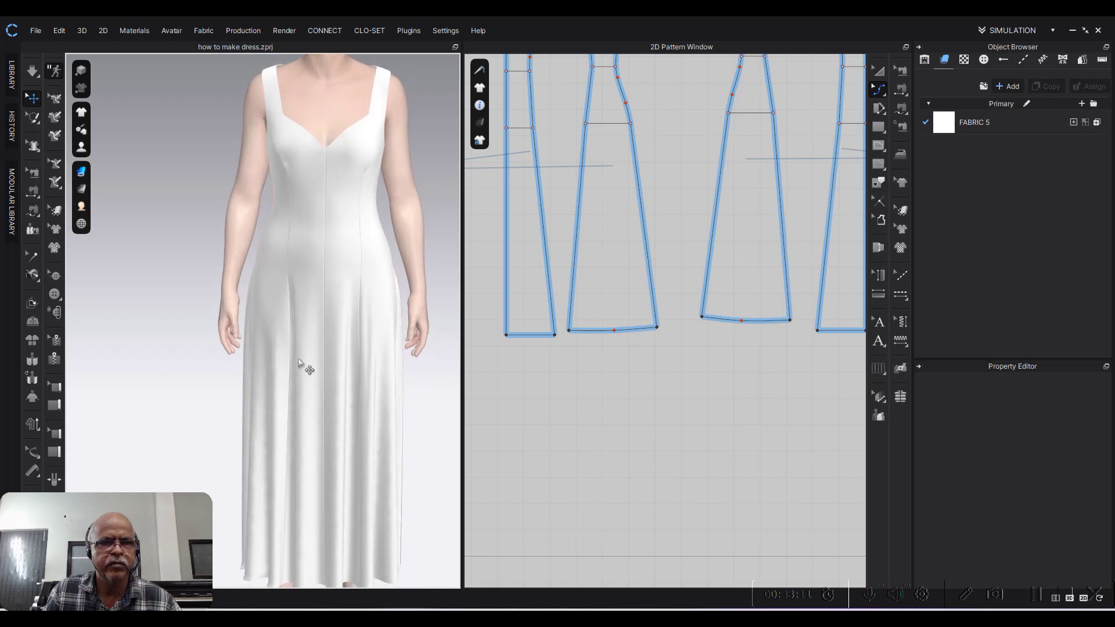
pyautogui.moveTo(264, 231); pyautogui.dragTo(413, 225, button='right')
pyautogui.scroll(2, 348, 329)
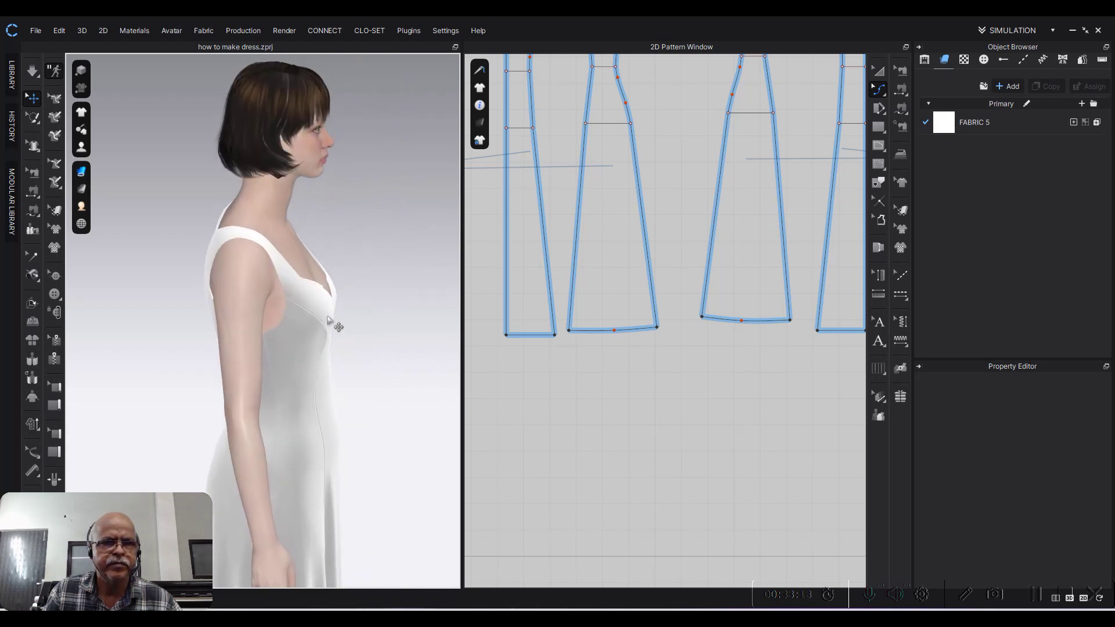
pyautogui.scroll(3, 325, 316)
pyautogui.scroll(-1, 326, 317)
pyautogui.scroll(-2, 391, 299)
pyautogui.press('space')
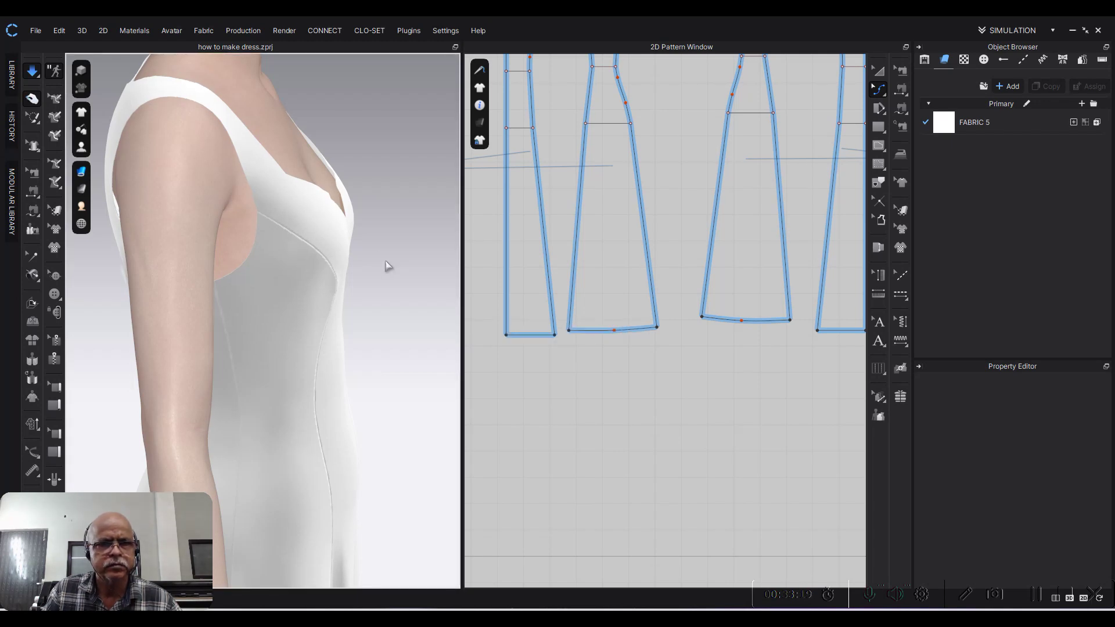
pyautogui.scroll(2, 381, 266)
pyautogui.click(337, 252)
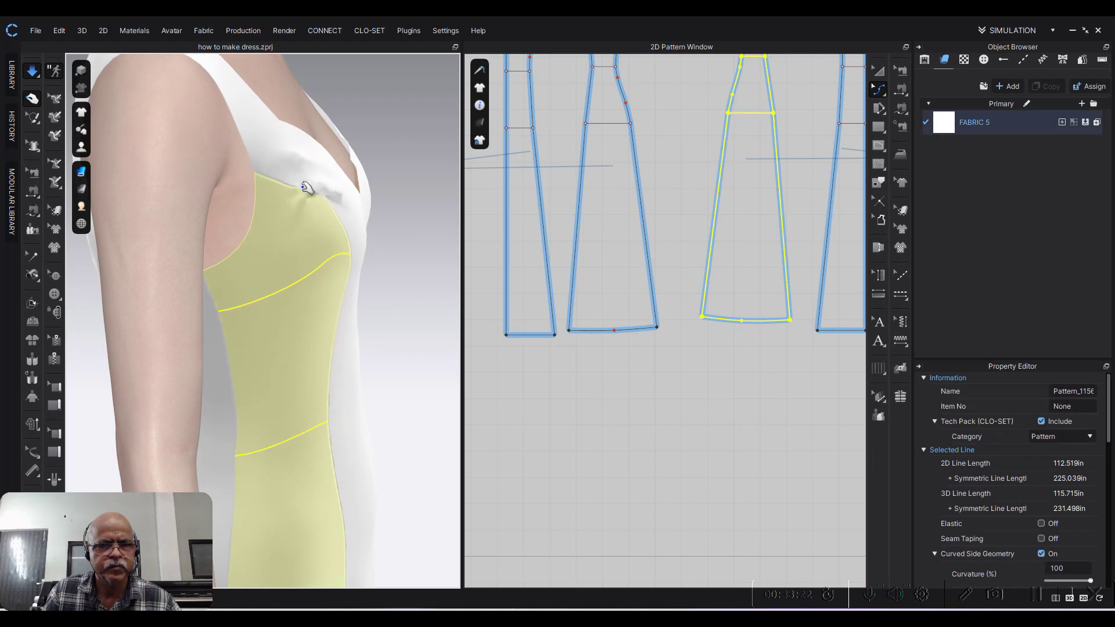
pyautogui.moveTo(405, 244); pyautogui.dragTo(227, 238, button='right')
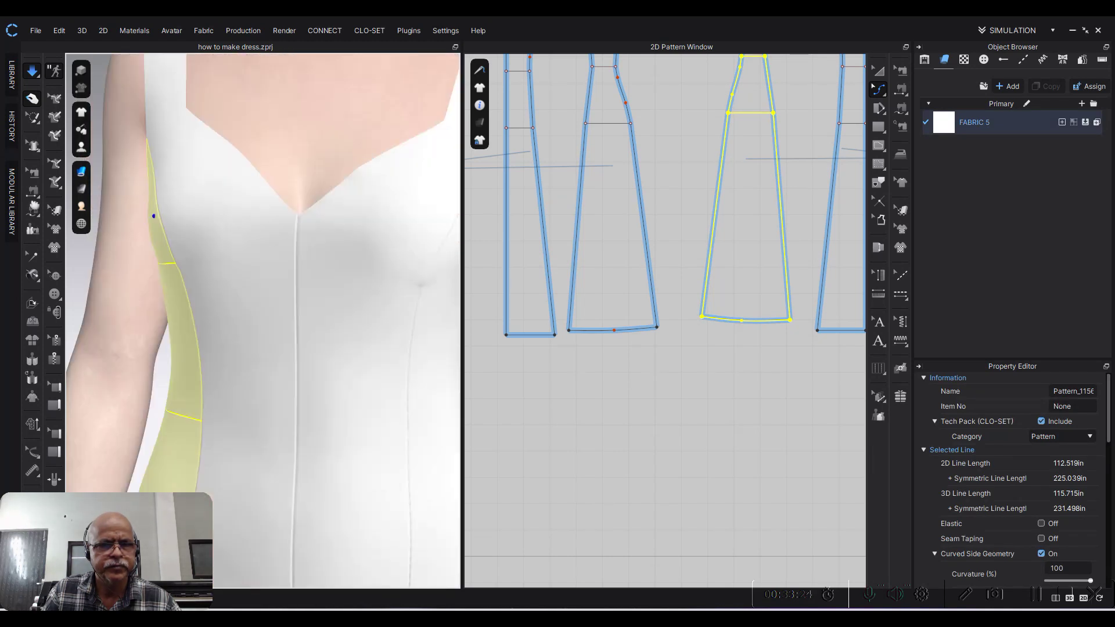
pyautogui.moveTo(312, 249); pyautogui.dragTo(256, 250, button='right')
pyautogui.click(268, 177)
pyautogui.moveTo(269, 192)
pyautogui.mouseDown(button='right')
pyautogui.moveTo(239, 179)
pyautogui.moveTo(306, 291)
pyautogui.mouseUp(button='right')
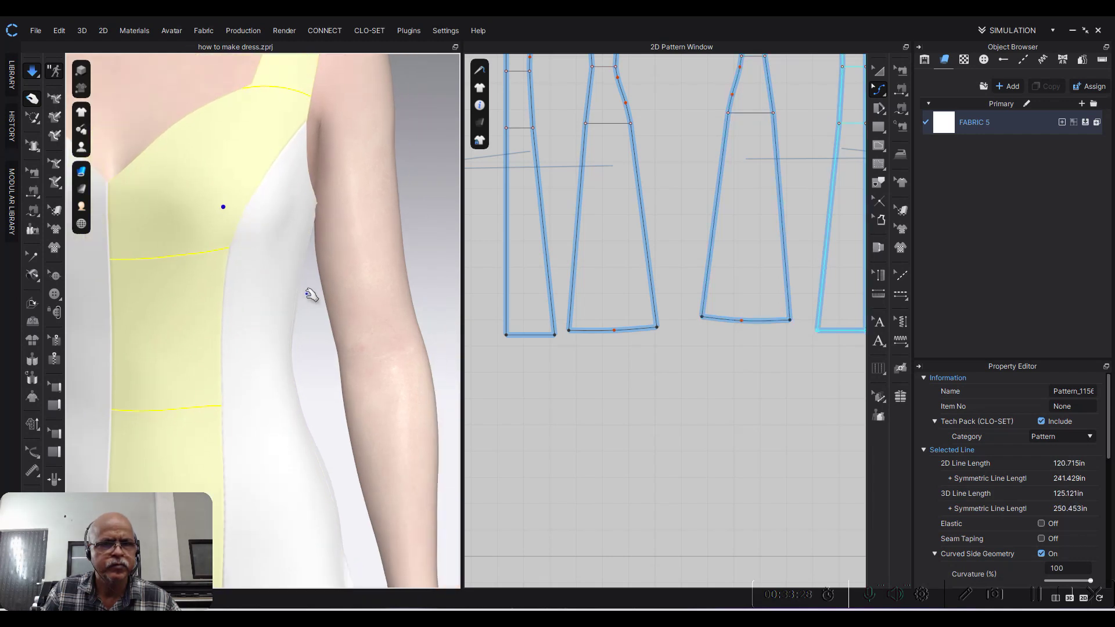
pyautogui.click(307, 291)
pyautogui.moveTo(357, 316)
pyautogui.mouseDown(button='right')
pyautogui.moveTo(294, 259)
pyautogui.moveTo(204, 261)
pyautogui.moveTo(311, 341)
pyautogui.moveTo(204, 292)
pyautogui.mouseUp(button='right')
pyautogui.click(205, 290)
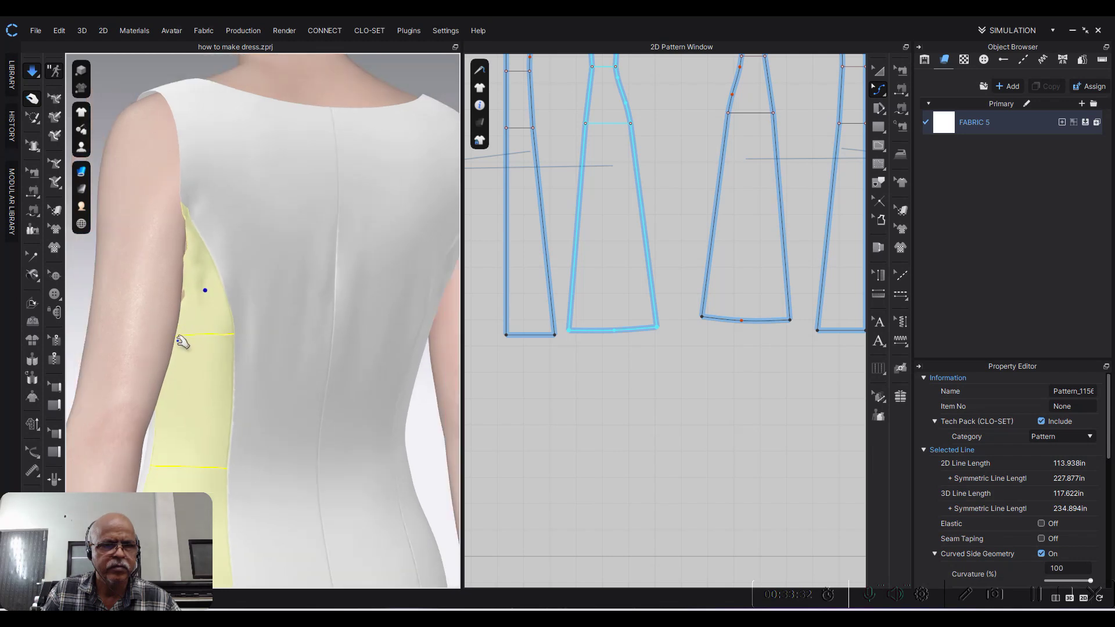
pyautogui.click(283, 356)
pyautogui.moveTo(399, 361)
pyautogui.mouseDown(button='right')
pyautogui.moveTo(316, 293)
pyautogui.moveTo(424, 329)
pyautogui.mouseUp(button='right')
pyautogui.click(336, 304)
pyautogui.click(680, 266)
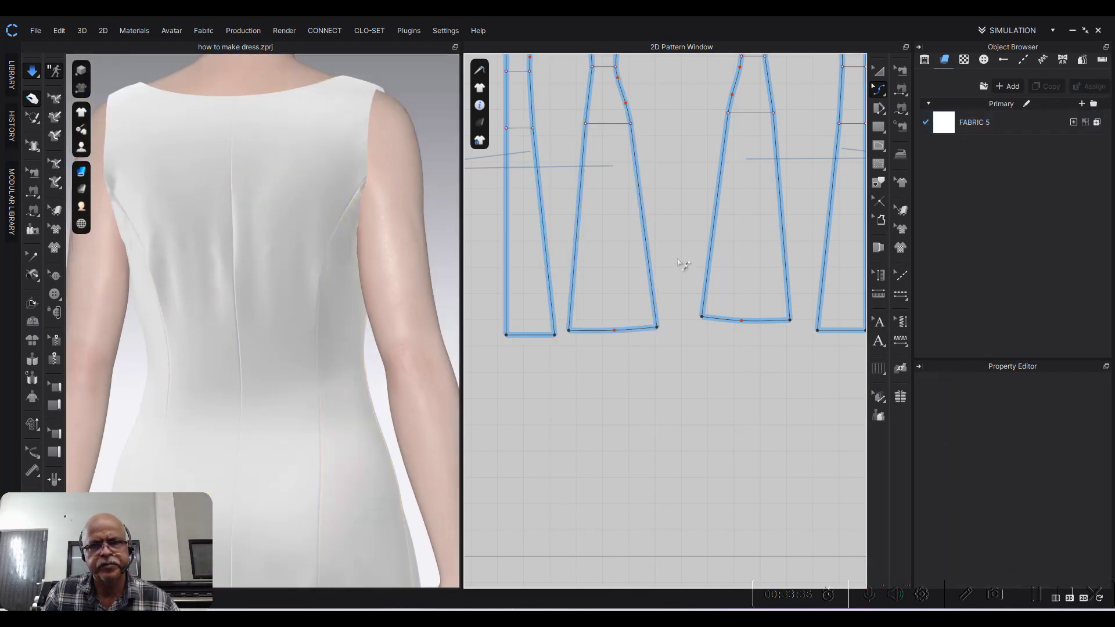
pyautogui.scroll(-3, 630, 352)
pyautogui.scroll(3, 667, 287)
pyautogui.scroll(2, 667, 286)
pyautogui.scroll(-2, 697, 241)
pyautogui.scroll(-2, 747, 244)
pyautogui.scroll(-3, 747, 244)
pyautogui.scroll(4, 715, 266)
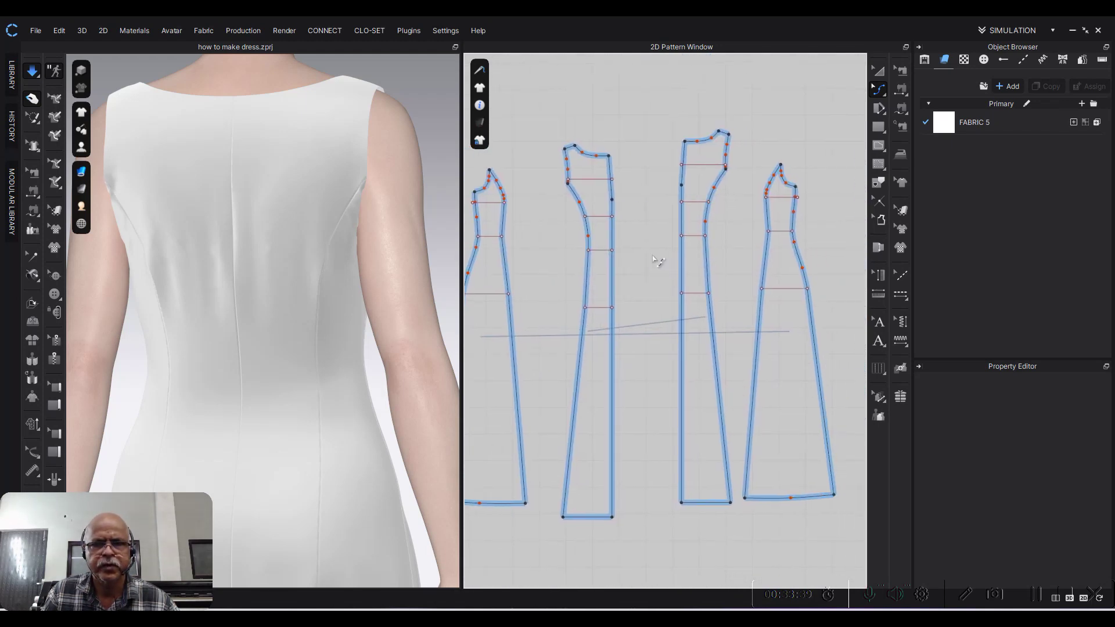
pyautogui.moveTo(558, 243); pyautogui.dragTo(640, 236, button='right')
pyautogui.scroll(2, 640, 238)
pyautogui.scroll(-3, 639, 239)
pyautogui.scroll(2, 640, 238)
pyautogui.scroll(3, 668, 210)
pyautogui.scroll(-1, 659, 235)
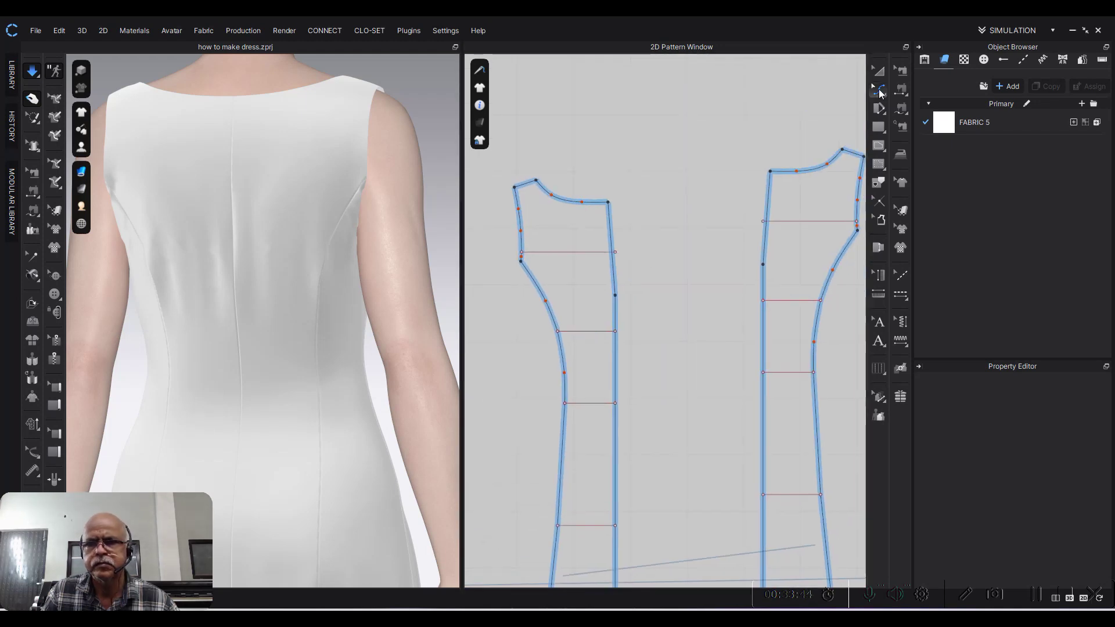
# Step: Bend the back panel's angled seam edge into a smooth curve with Edit Curvature
pyautogui.scroll(2, 649, 218)
pyautogui.scroll(-1, 590, 244)
pyautogui.scroll(1, 557, 267)
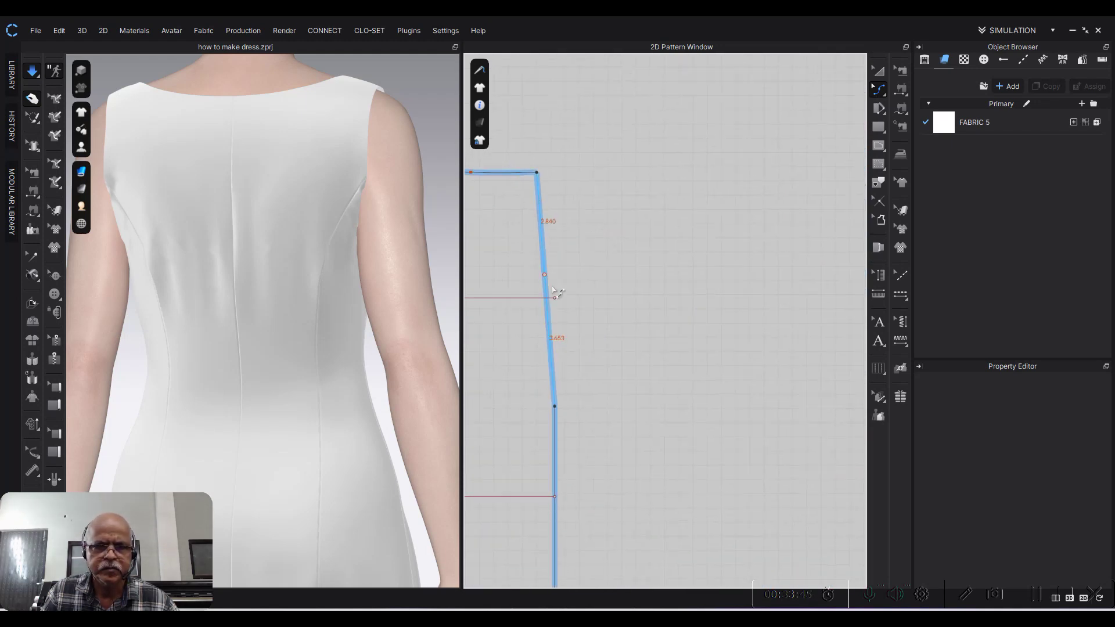
pyautogui.moveTo(553, 287)
pyautogui.mouseDown()
pyautogui.moveTo(578, 293)
pyautogui.moveTo(537, 292)
pyautogui.mouseUp()
pyautogui.scroll(2, 578, 293)
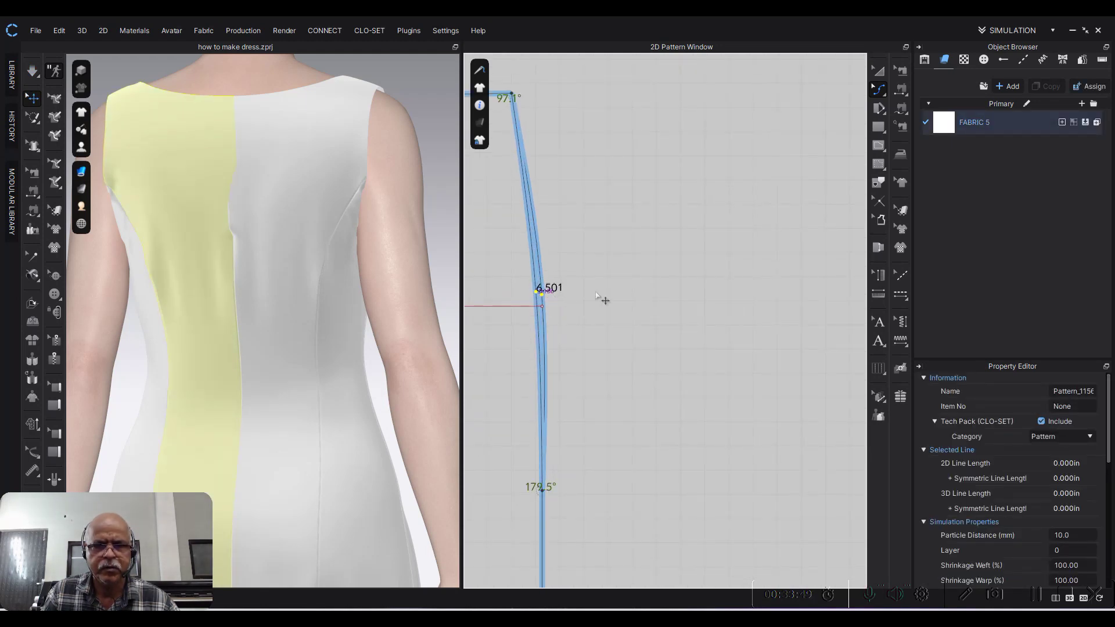
pyautogui.scroll(-3, 604, 300)
pyautogui.scroll(-2, 604, 300)
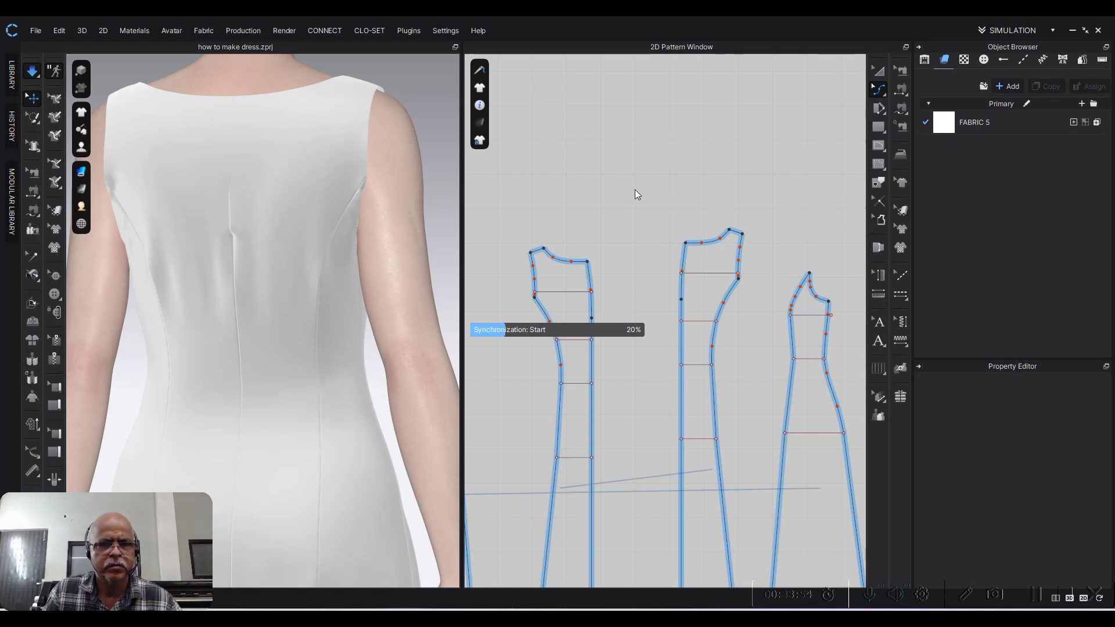
pyautogui.scroll(-1, 267, 226)
# Step: Orbit to the back neck and select the back panels to check the curved seam
pyautogui.moveTo(267, 225)
pyautogui.mouseDown(button='middle')
pyautogui.moveTo(261, 174)
pyautogui.moveTo(279, 316)
pyautogui.mouseUp(button='middle')
pyautogui.click(243, 196)
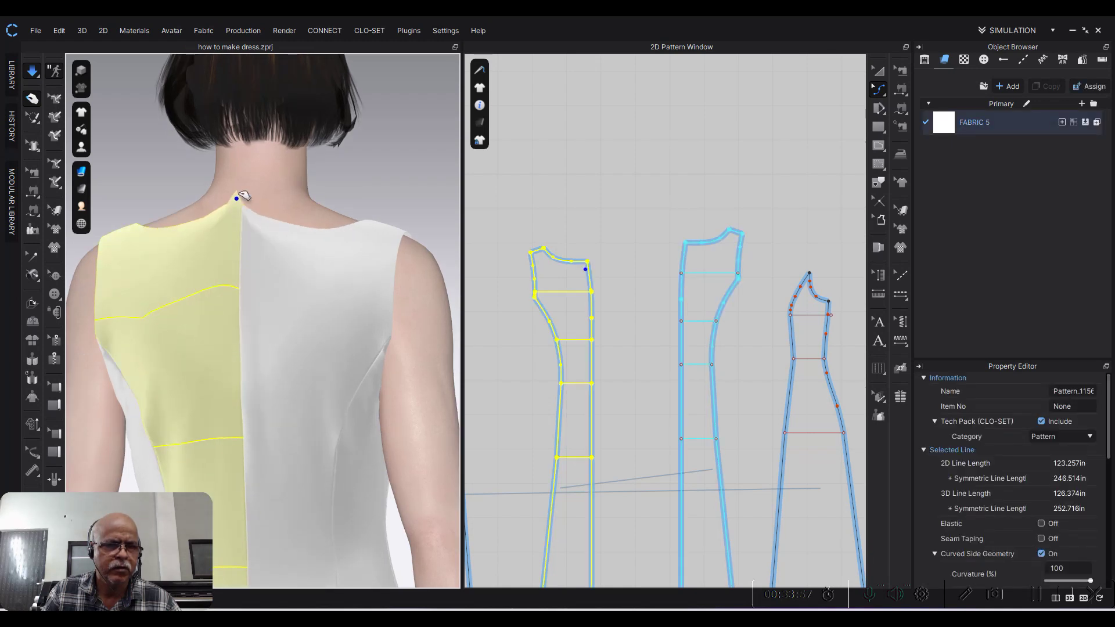
pyautogui.click(348, 261)
pyautogui.moveTo(349, 261)
pyautogui.mouseDown(button='right')
pyautogui.moveTo(323, 279)
pyautogui.moveTo(243, 227)
pyautogui.moveTo(284, 316)
pyautogui.moveTo(360, 284)
pyautogui.moveTo(374, 314)
pyautogui.moveTo(232, 323)
pyautogui.moveTo(82, 284)
pyautogui.moveTo(145, 306)
pyautogui.moveTo(286, 323)
pyautogui.moveTo(262, 327)
pyautogui.mouseUp(button='right')
pyautogui.scroll(-2, 262, 327)
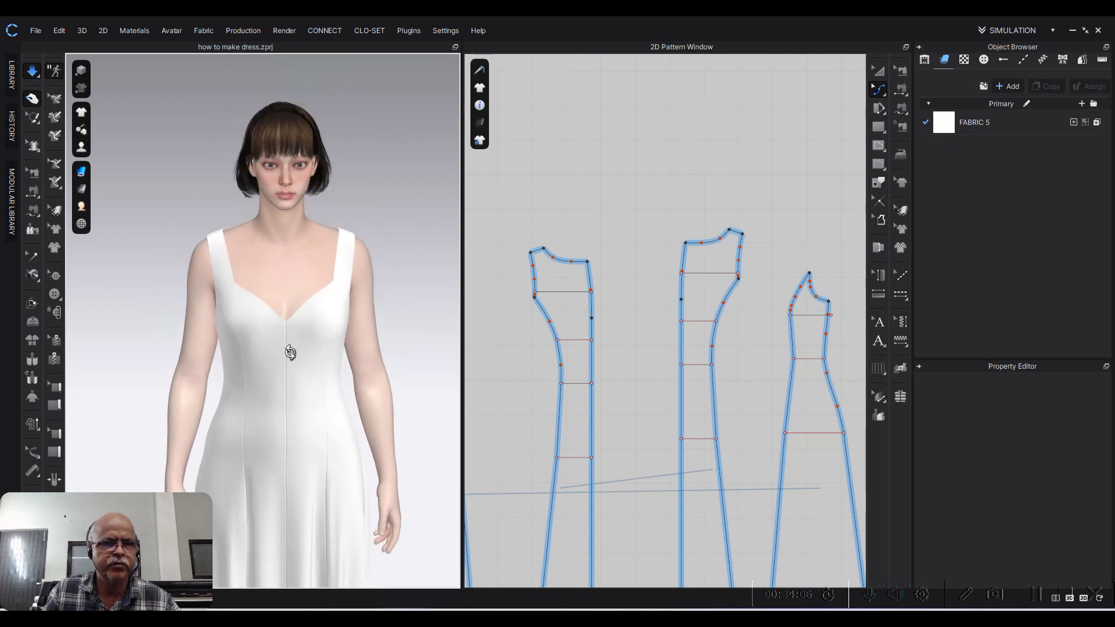
# Step: Zoom out and turn the avatar frontally to review the full dress and patterns
pyautogui.scroll(-1, 277, 344)
pyautogui.scroll(-2, 277, 344)
pyautogui.scroll(-2, 277, 344)
pyautogui.scroll(-2, 278, 344)
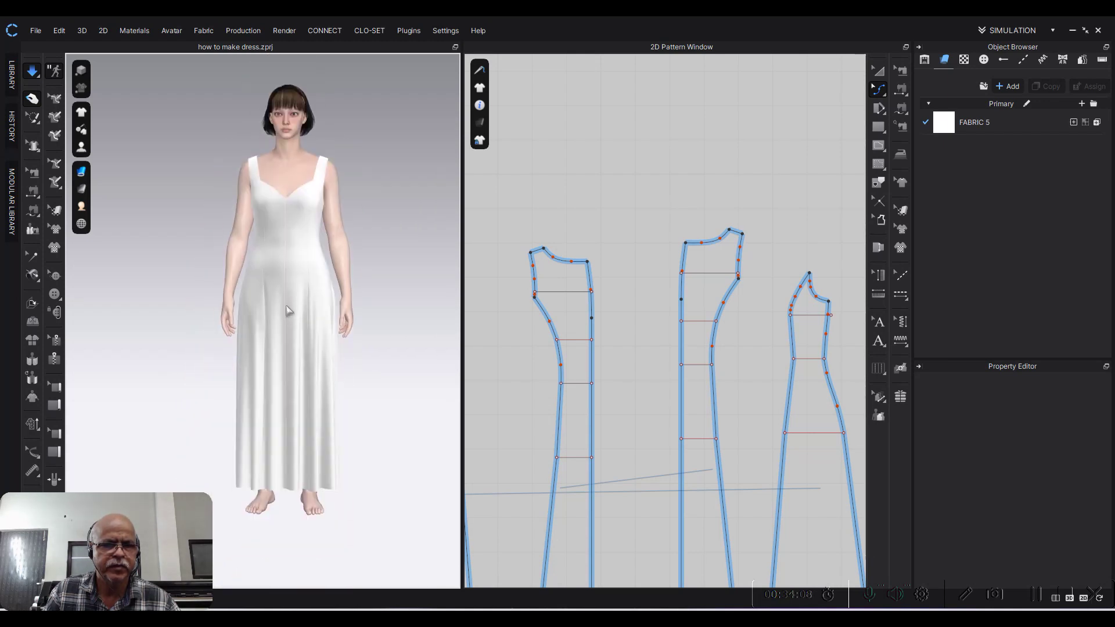
pyautogui.moveTo(330, 303); pyautogui.dragTo(344, 300, button='right')
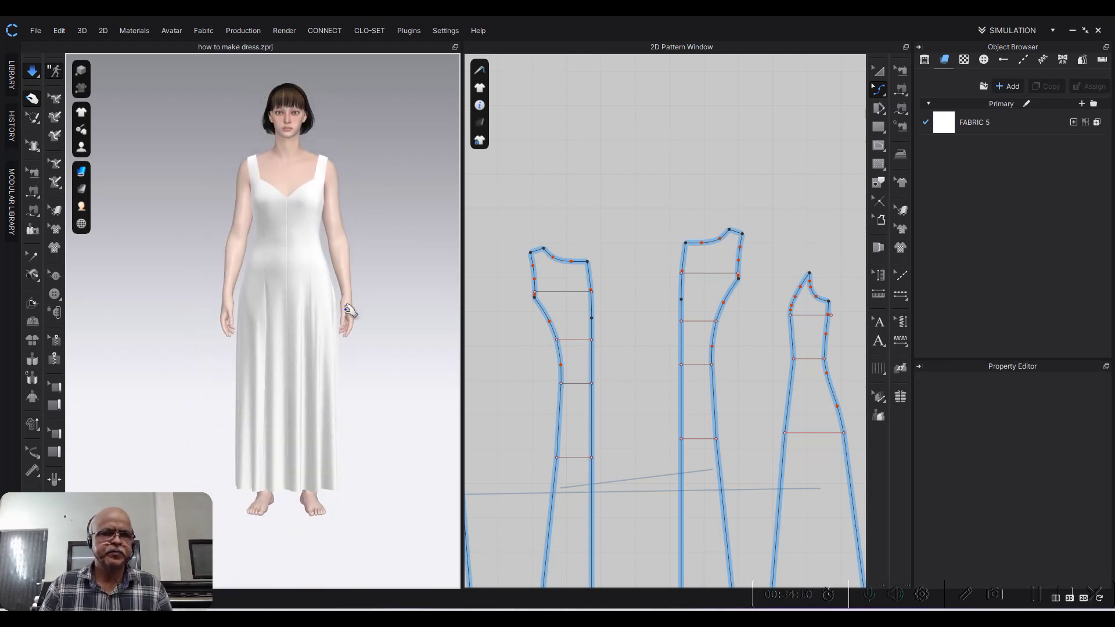
pyautogui.moveTo(354, 366)
pyautogui.mouseDown(button='right')
pyautogui.moveTo(351, 463)
pyautogui.moveTo(332, 408)
pyautogui.mouseUp(button='right')
pyautogui.scroll(-2, 668, 302)
pyautogui.scroll(-3, 668, 279)
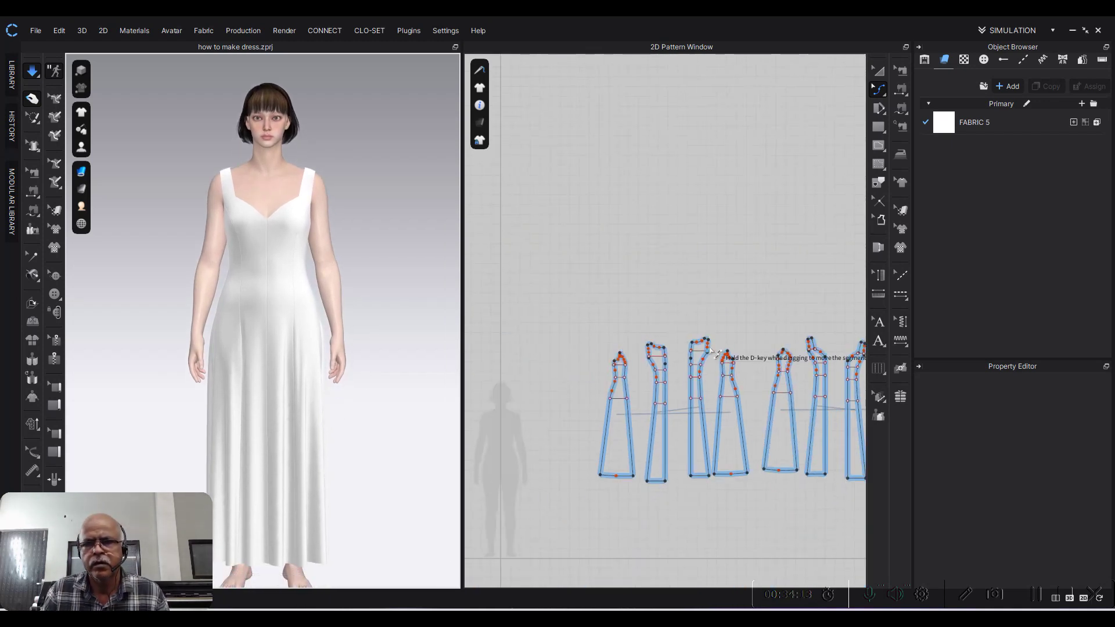
pyautogui.scroll(1, 668, 262)
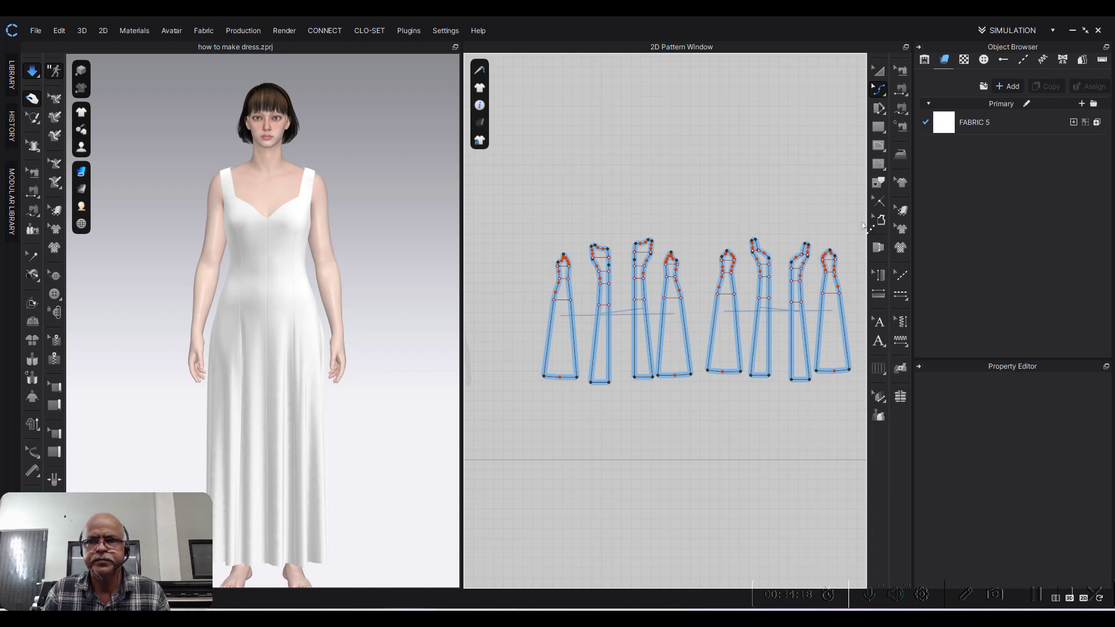
# Step: Save the project as how to make dress.zprj
pyautogui.click(37, 32)
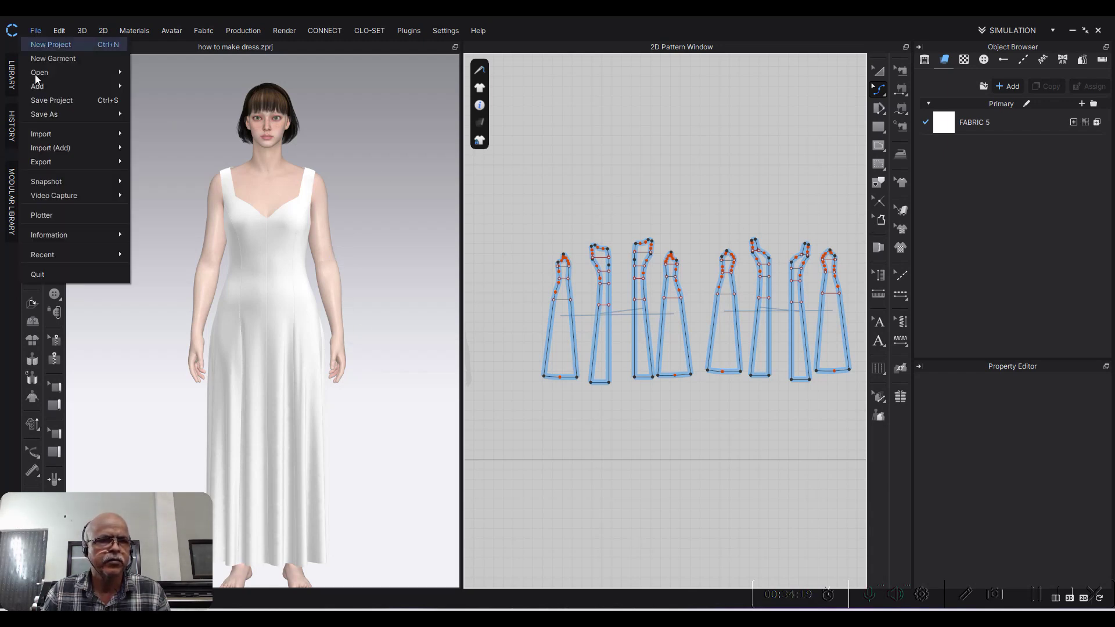
pyautogui.click(47, 101)
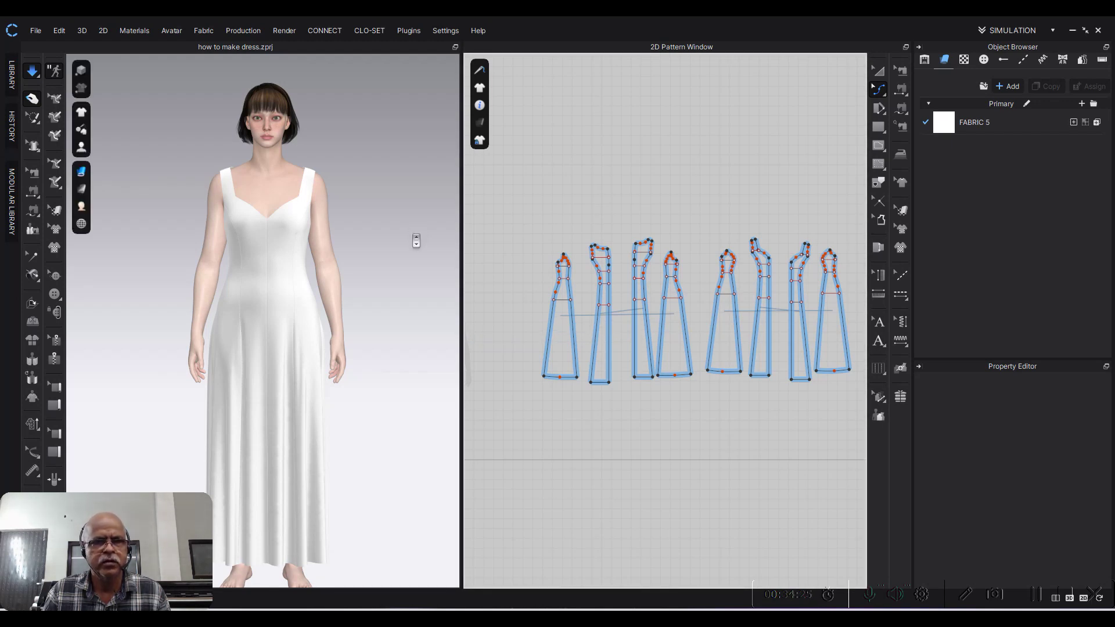
pyautogui.scroll(2, 416, 241)
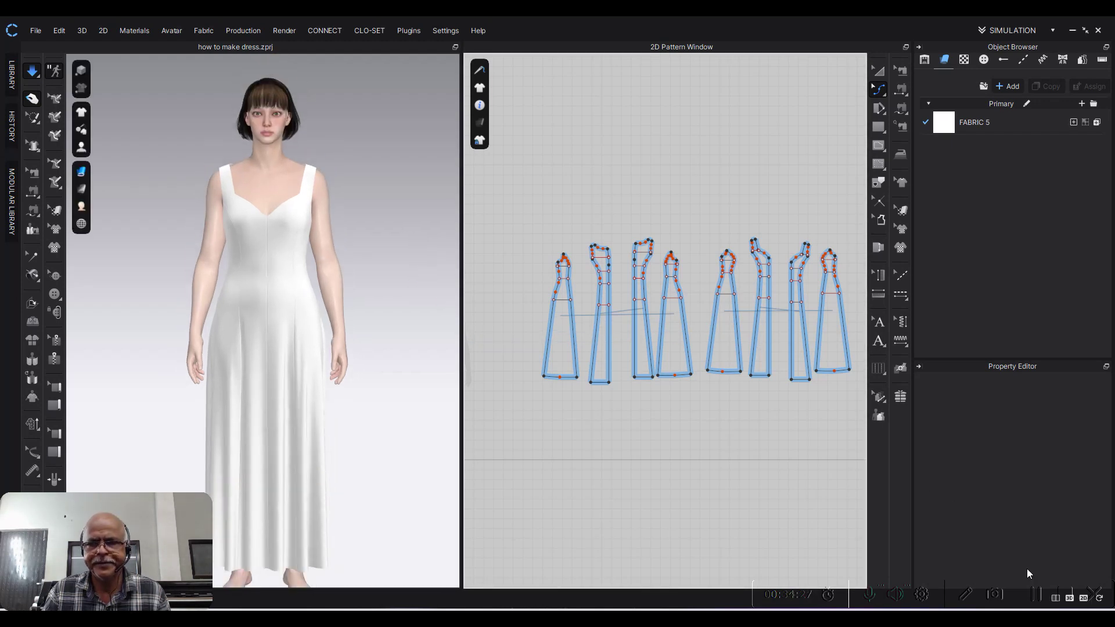